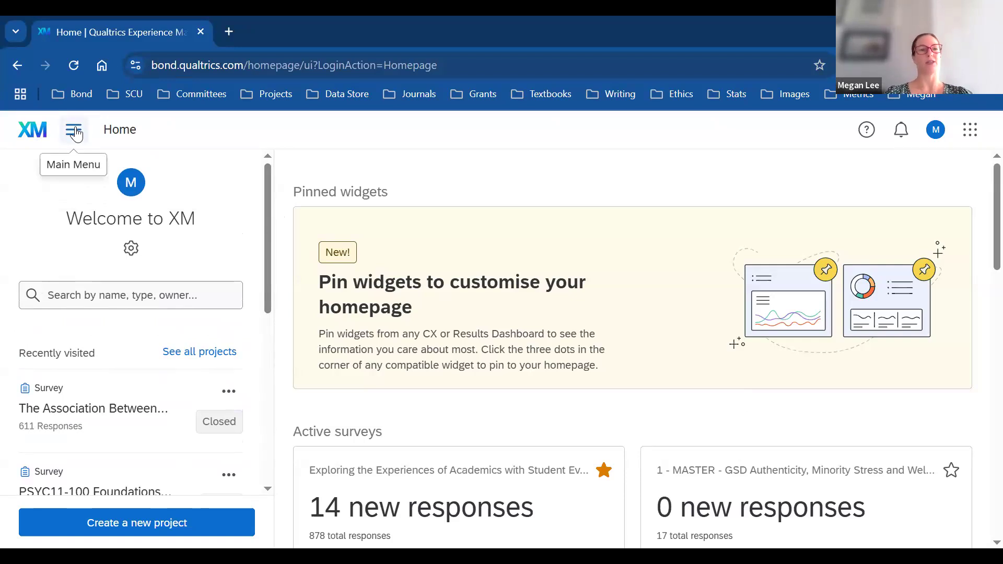
Step: Go to the Projects list from the main menu
click(75, 132)
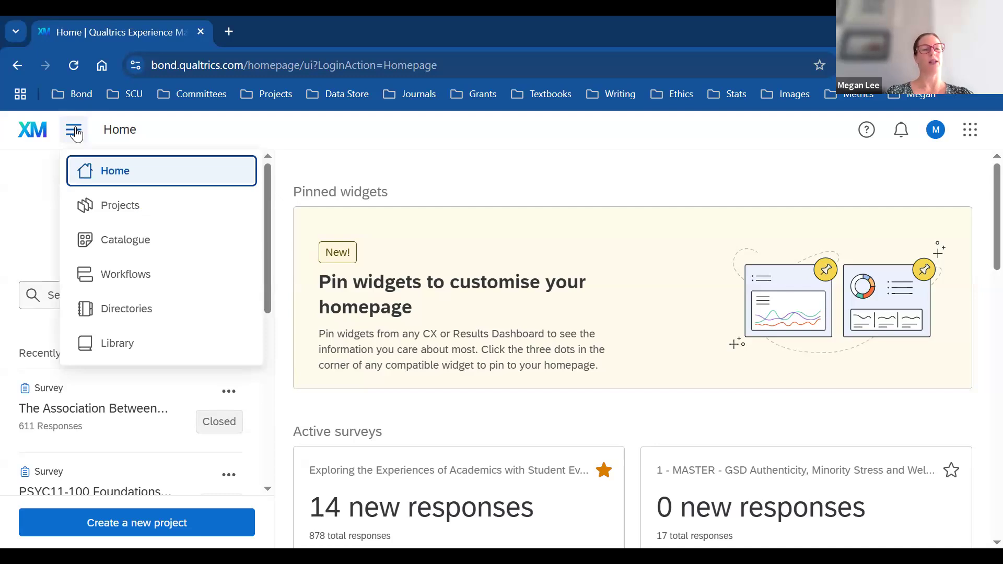
click(146, 210)
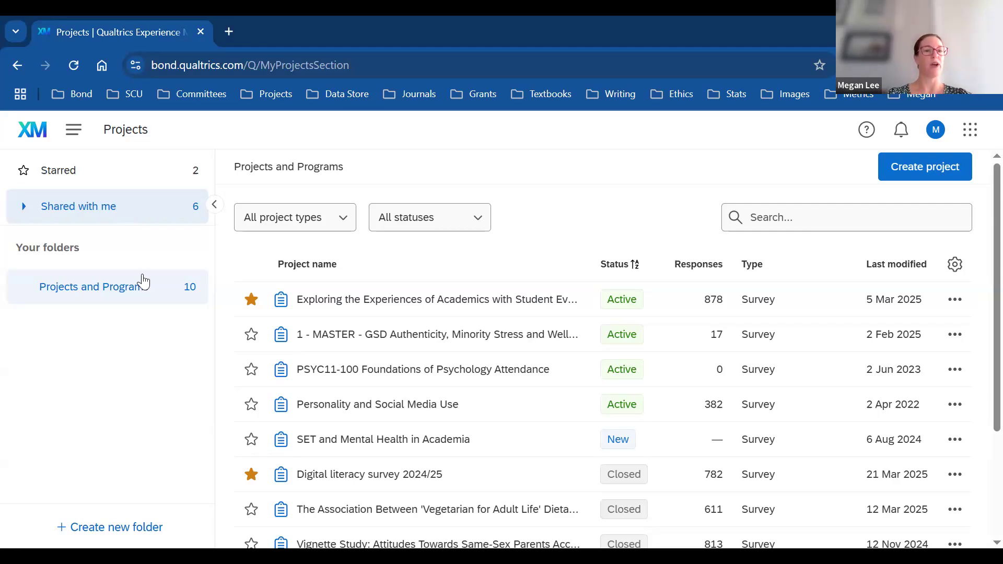
mouse_move(144, 298)
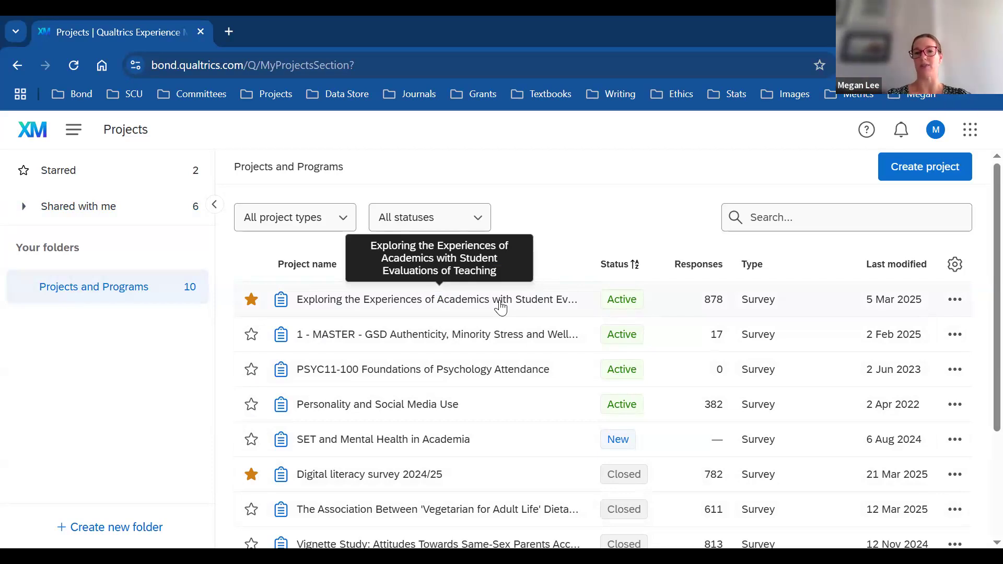
click(955, 301)
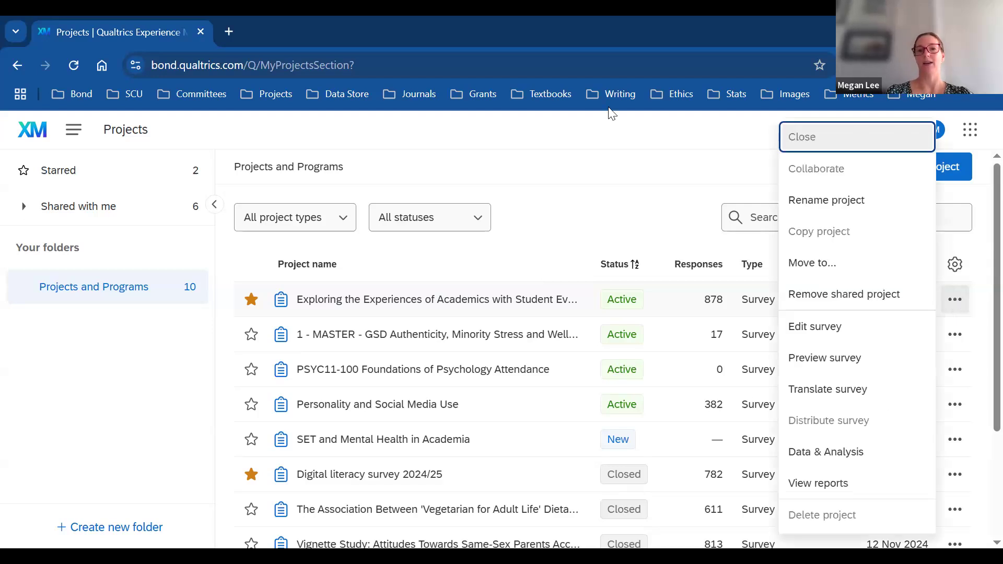
click(840, 174)
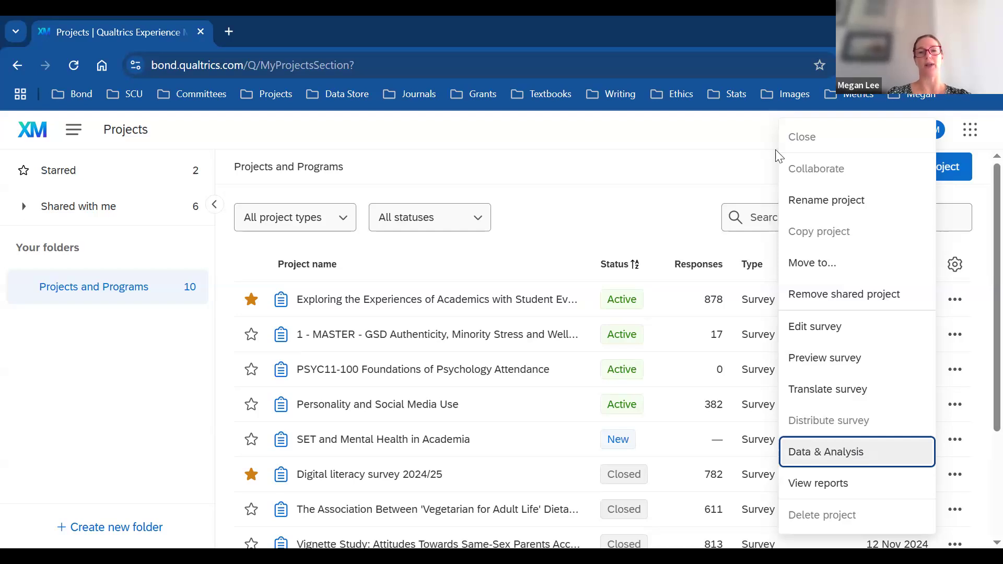
click(747, 146)
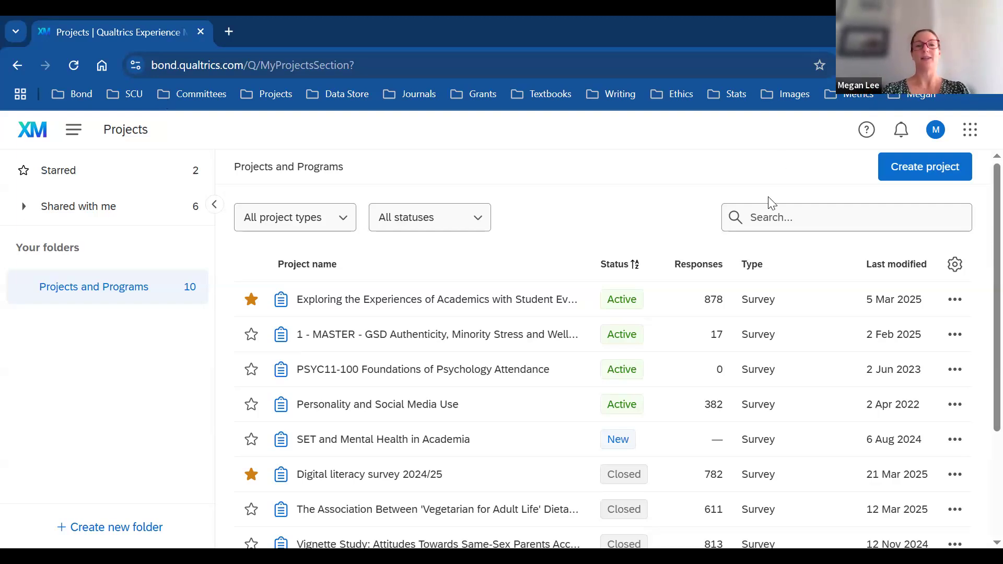
Step: Start a new project and pick the from-scratch Survey option
click(923, 168)
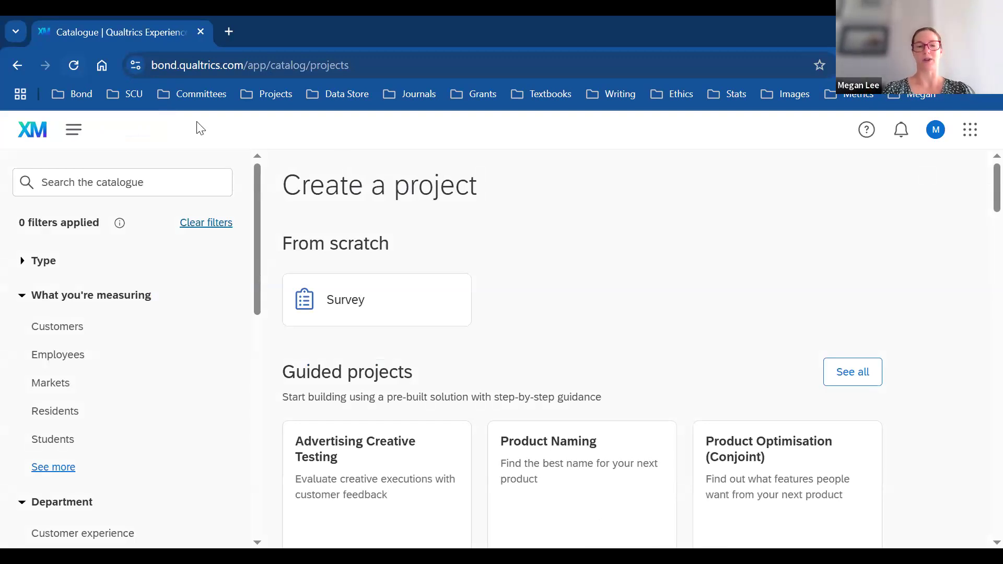
click(396, 312)
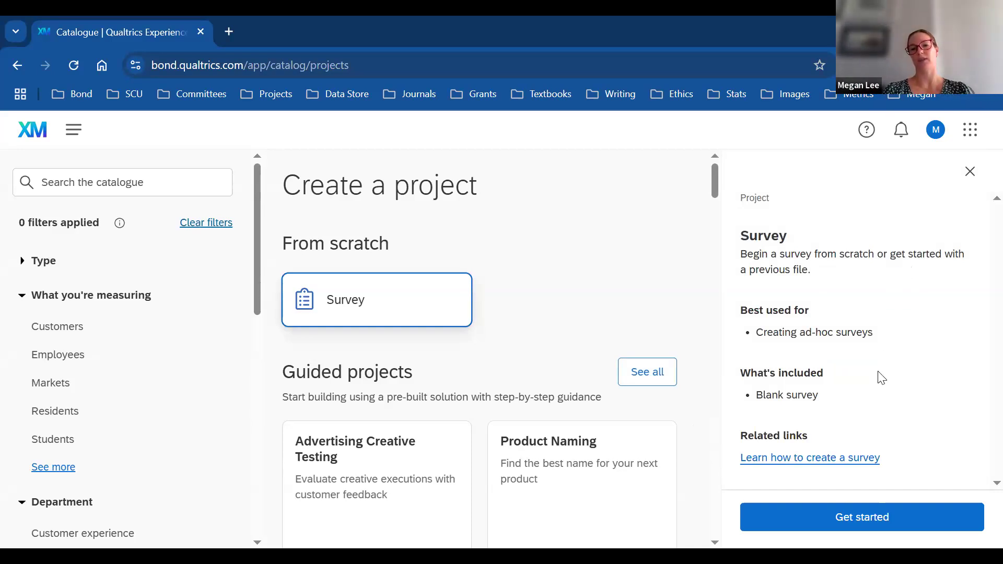
Step: Create a blank survey project named 'Veg 4 Life Diet Quality and Depression Test'
click(882, 527)
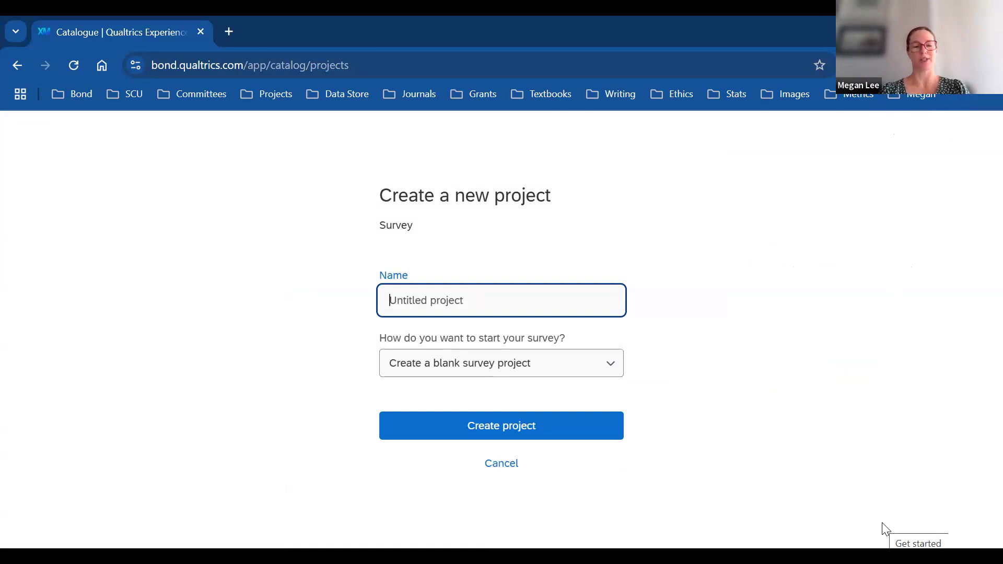
text(Veg)
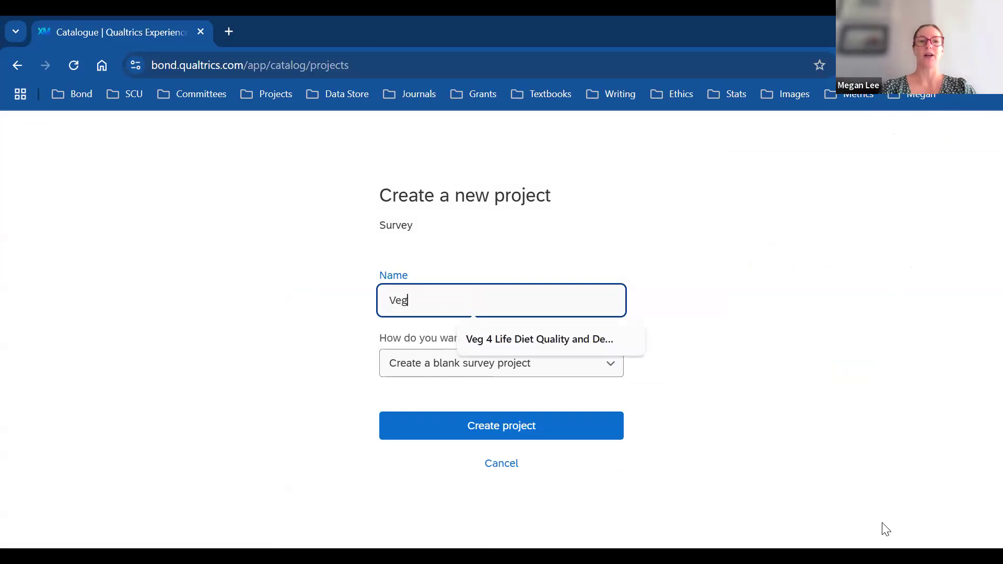
click(550, 340)
text(Test)
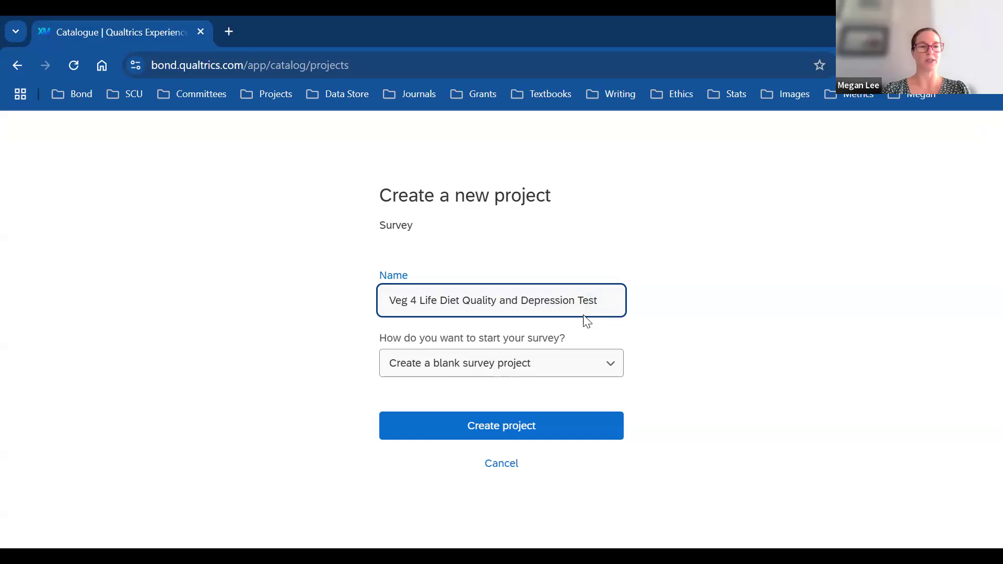
click(563, 366)
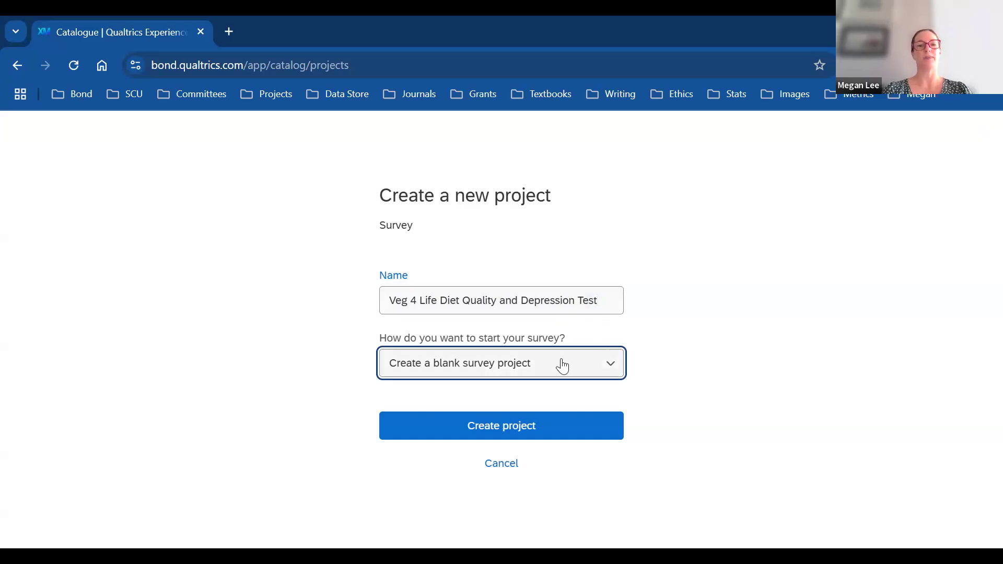
click(563, 365)
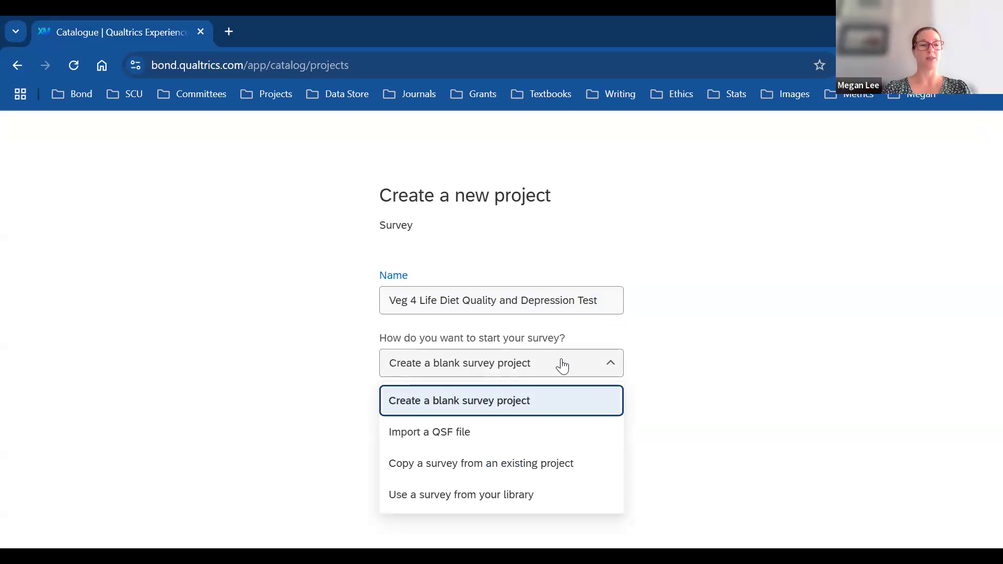
click(725, 385)
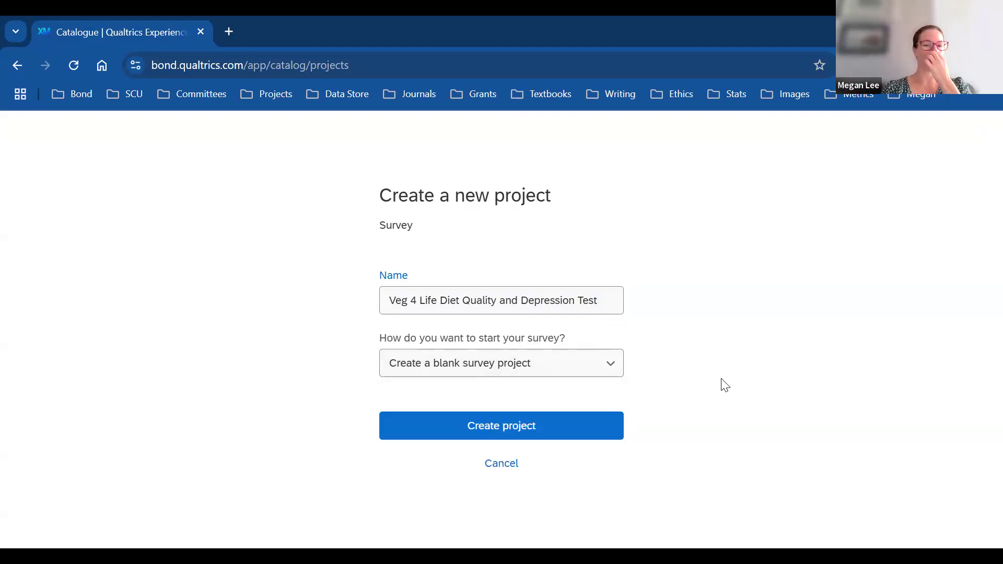
click(537, 431)
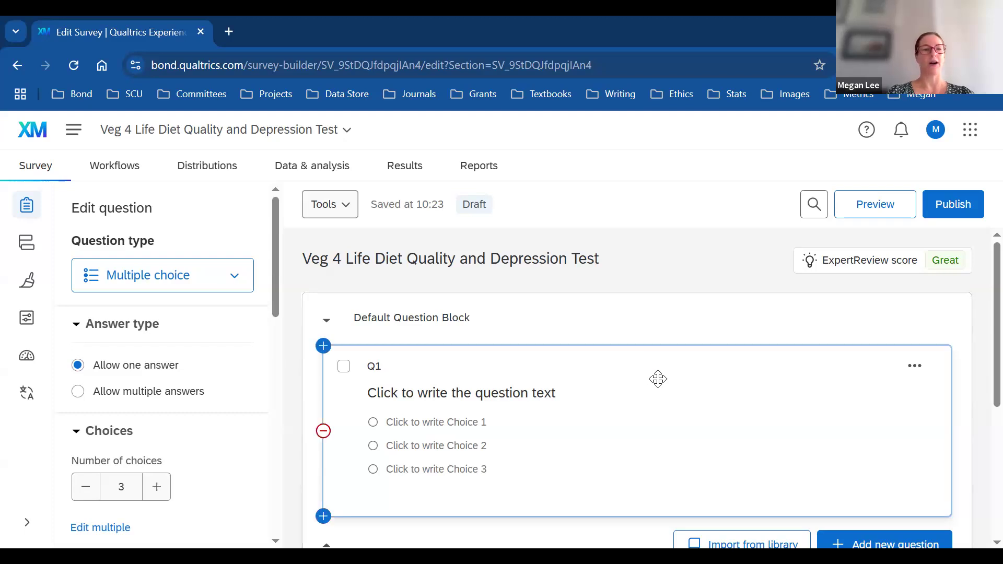
Step: Change Q1's question type to Captcha verification
click(236, 281)
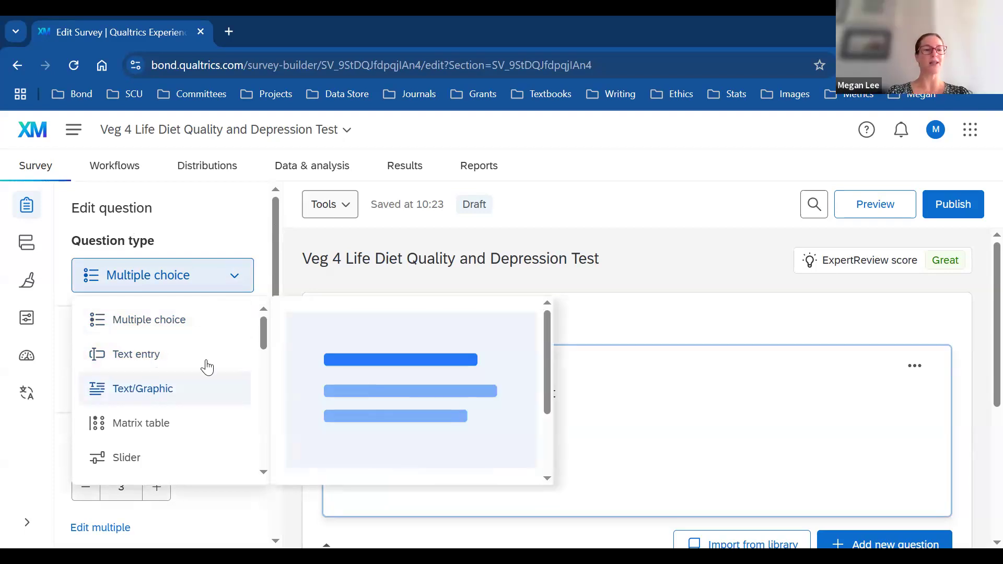
drag(260, 332, 268, 452)
click(170, 382)
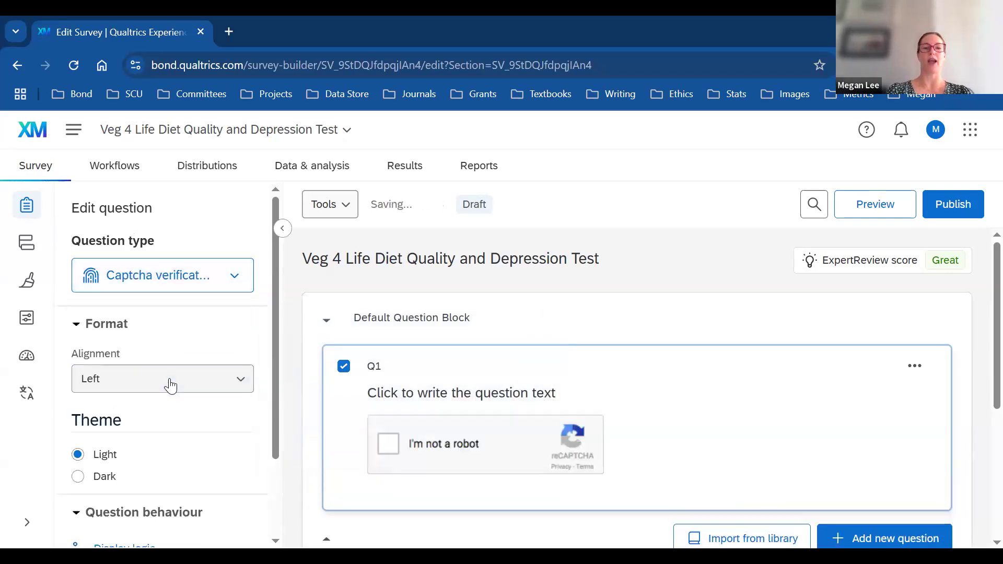
Step: Rename 'Default Question Block' to 'Captcha'
click(466, 324)
key(ctrl+a)
key(BackSpace)
text(Captcha)
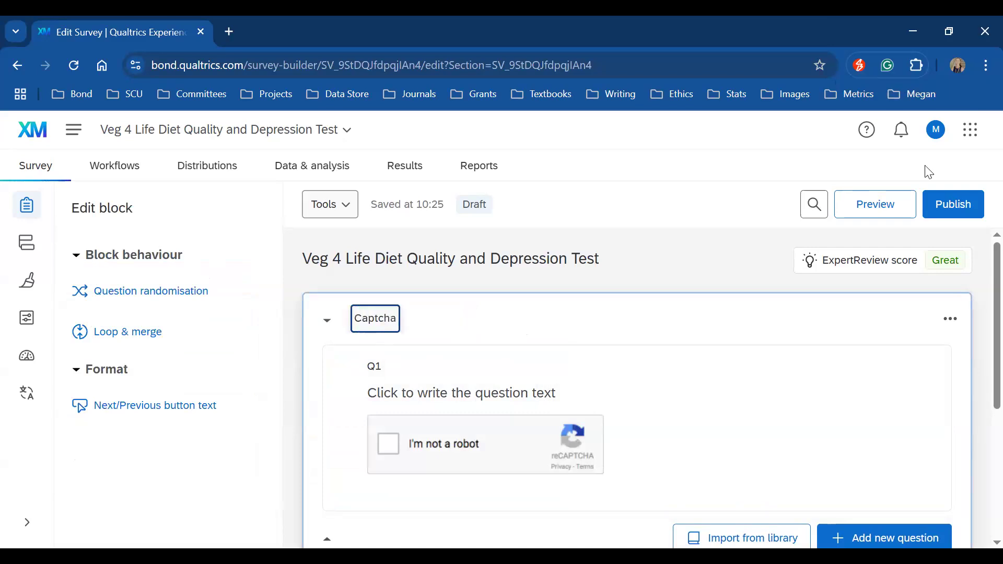
click(979, 108)
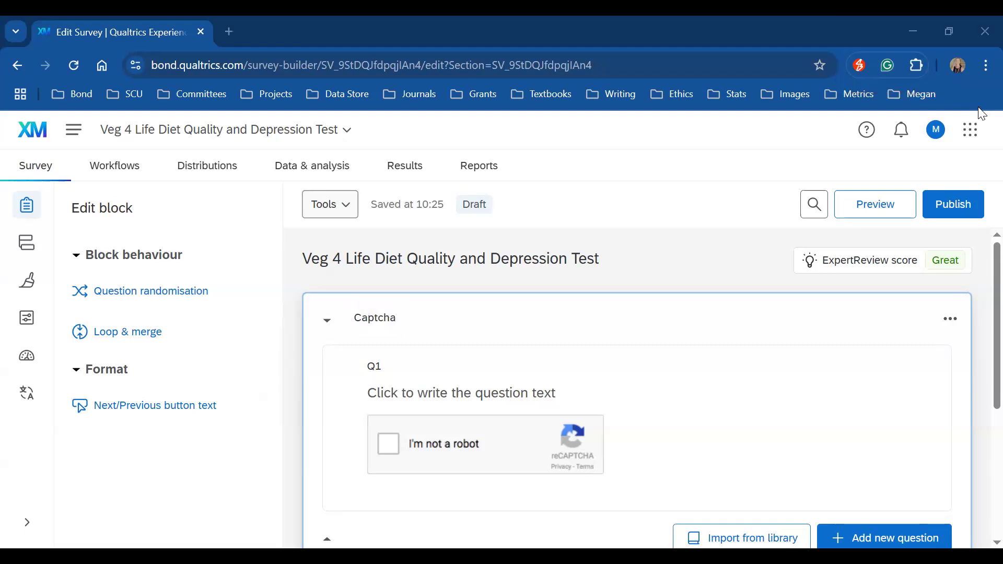
click(363, 320)
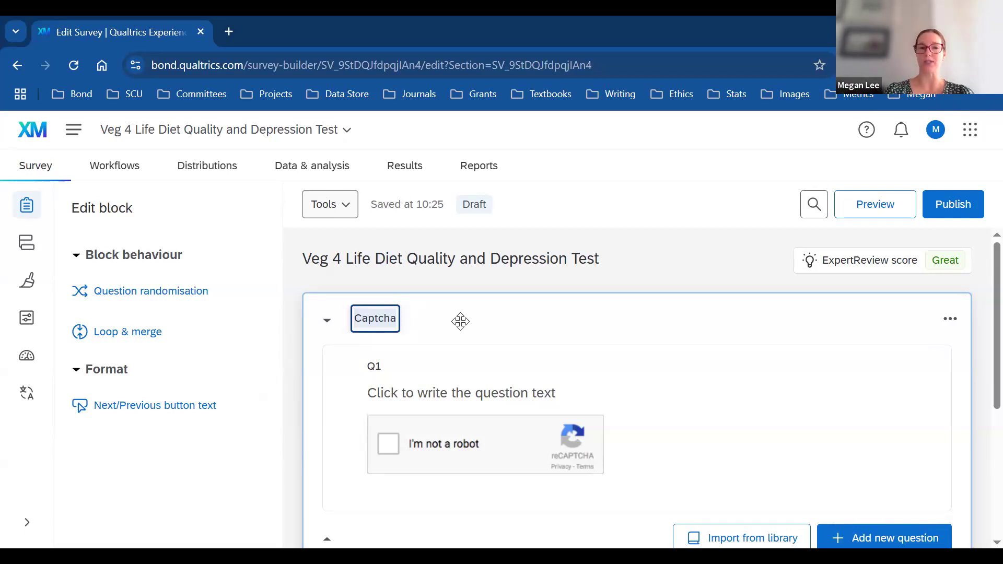
Step: Label Q1 'Captcha' and set its text to 'Please verify that you are human'
click(377, 367)
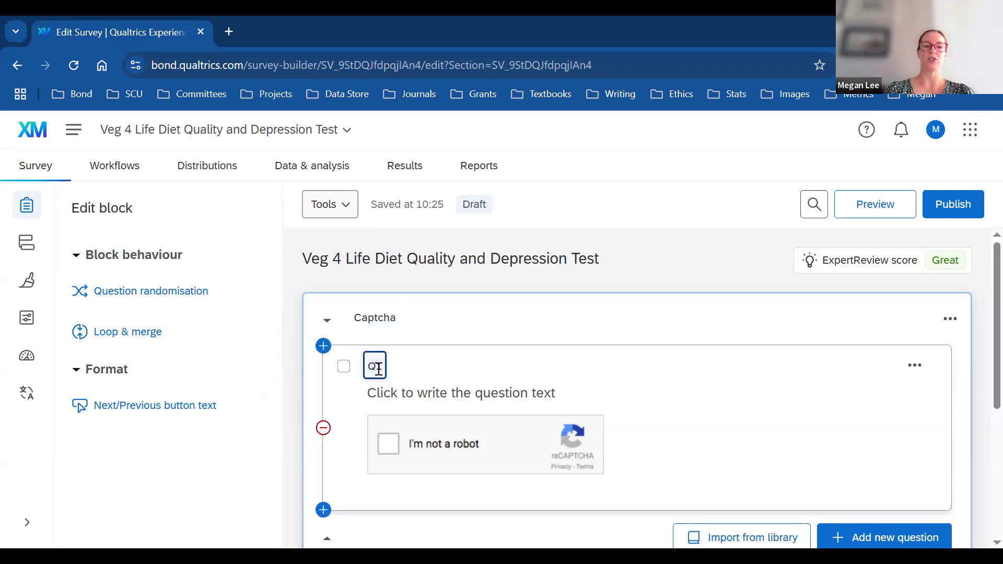
text(Captcha)
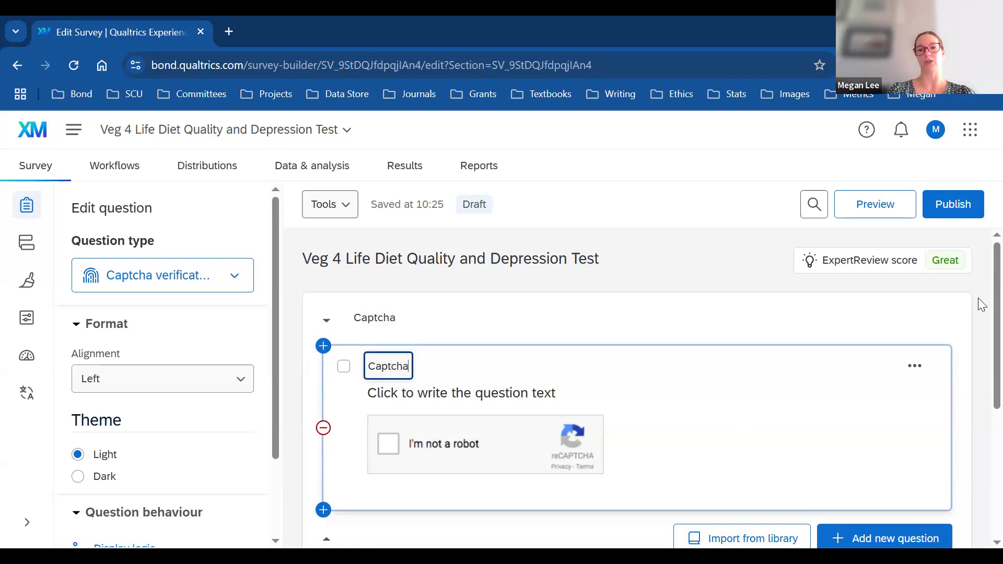
scroll(981, 308, down, 1)
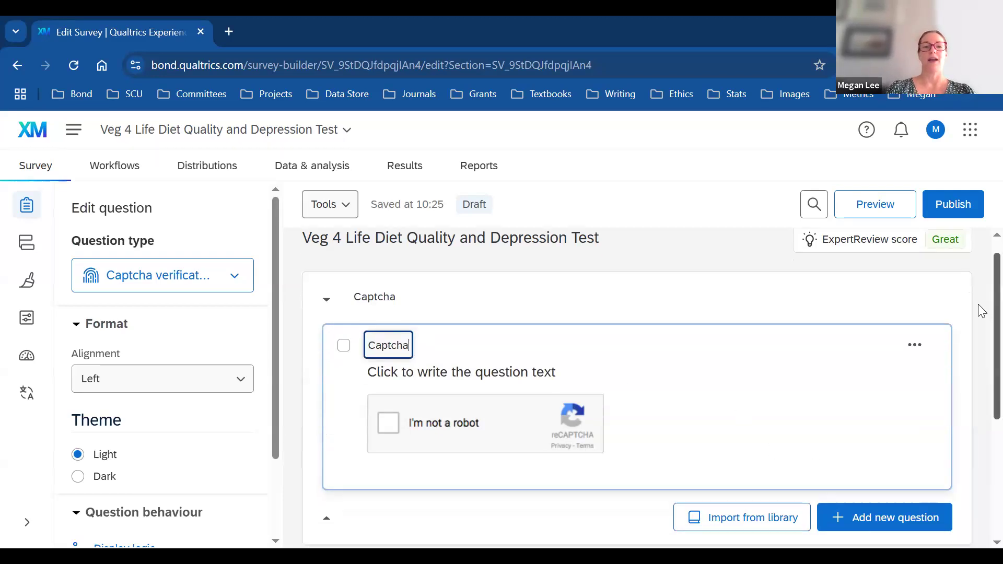
click(559, 371)
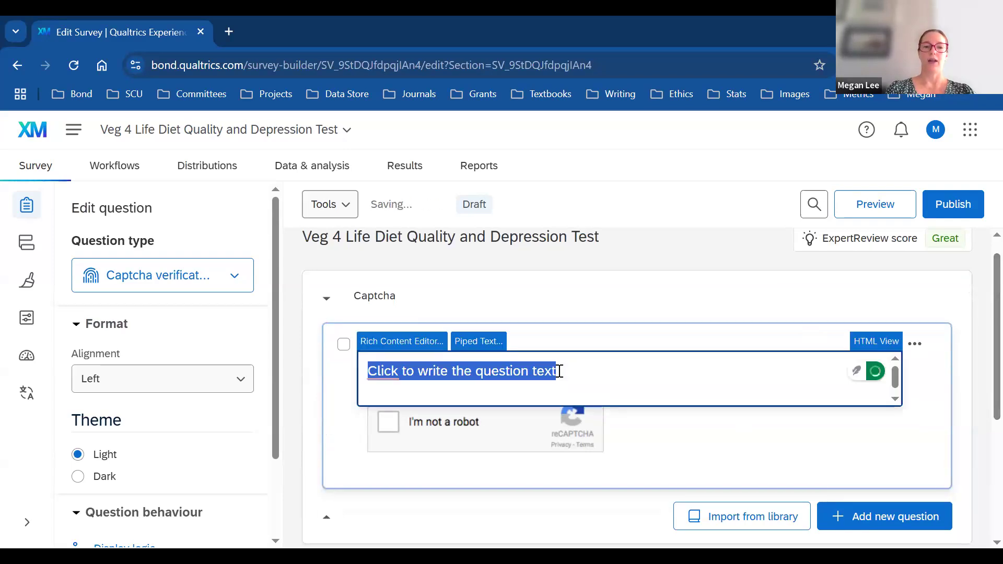
text(Ple)
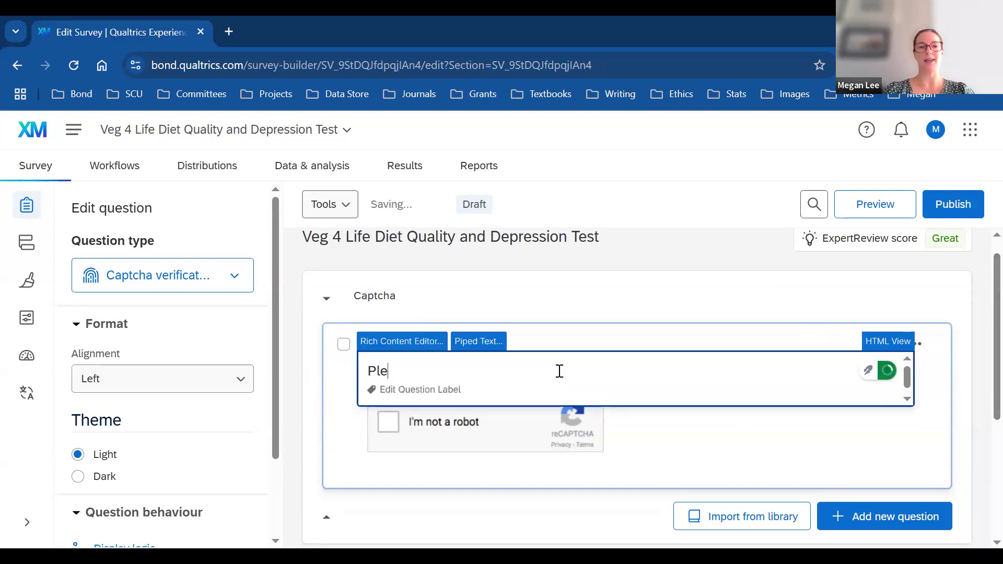
text(ase verify that)
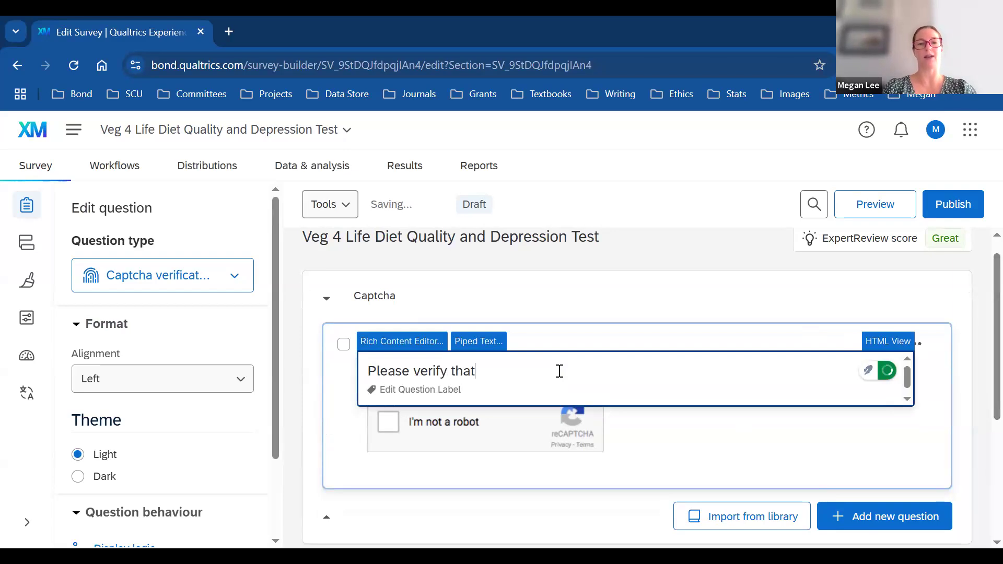
text( you are human)
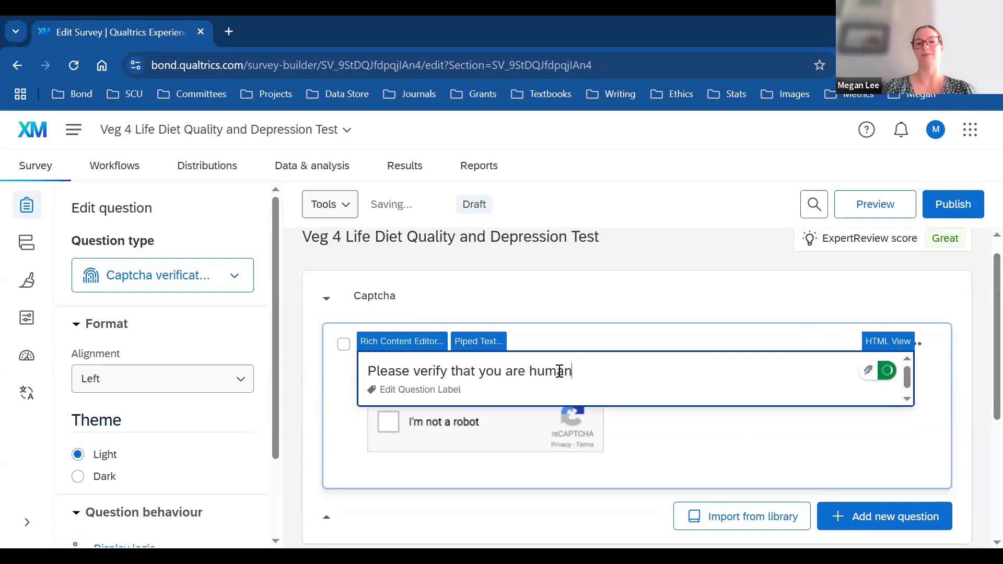
click(857, 448)
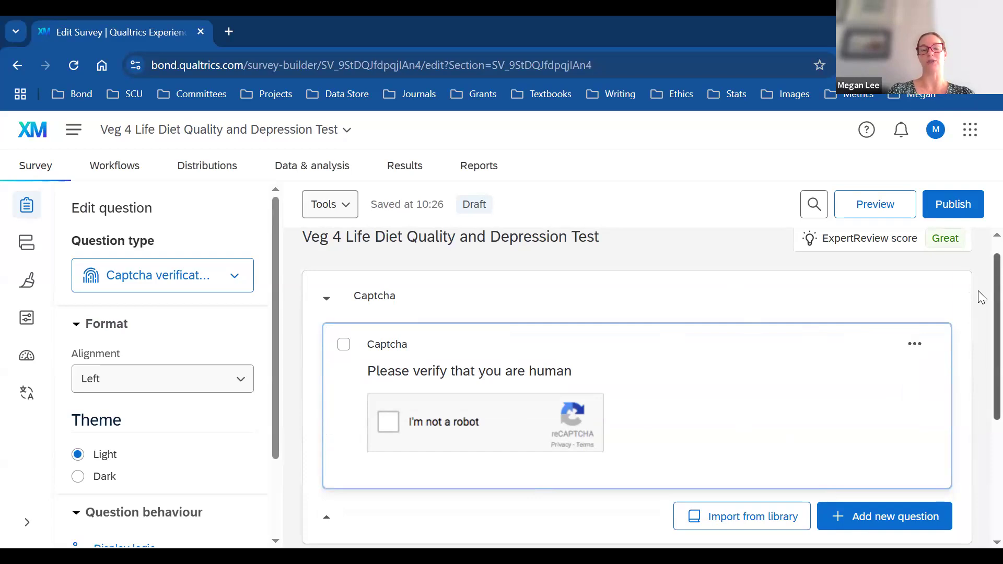
scroll(981, 303, down, 3)
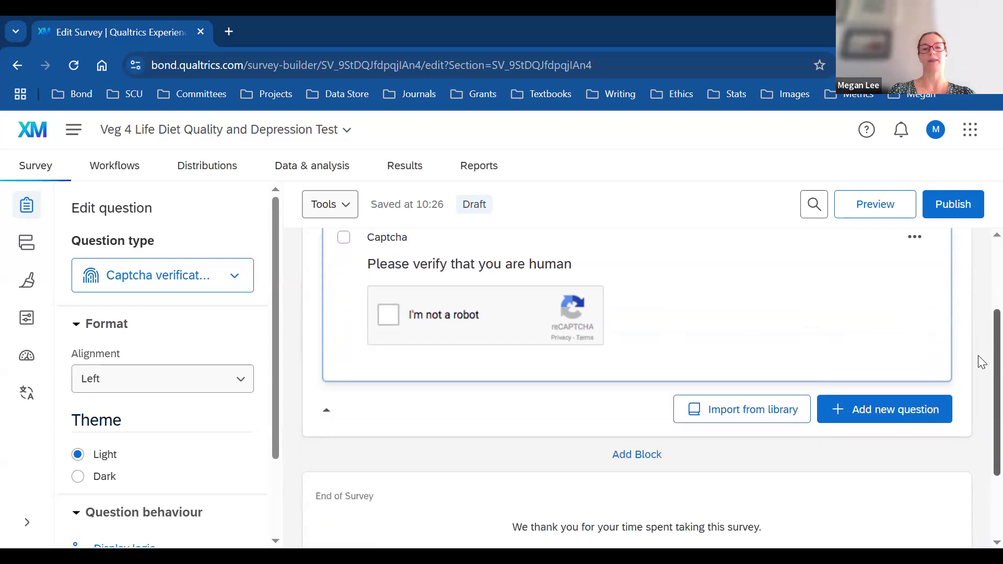
scroll(980, 334, up, 3)
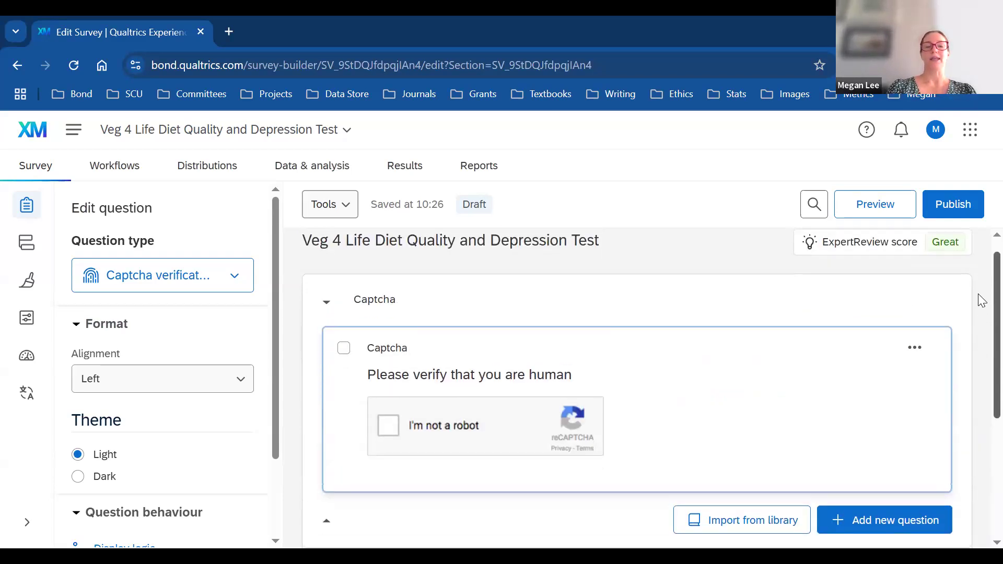
scroll(981, 310, down, 1)
scroll(979, 318, down, 2)
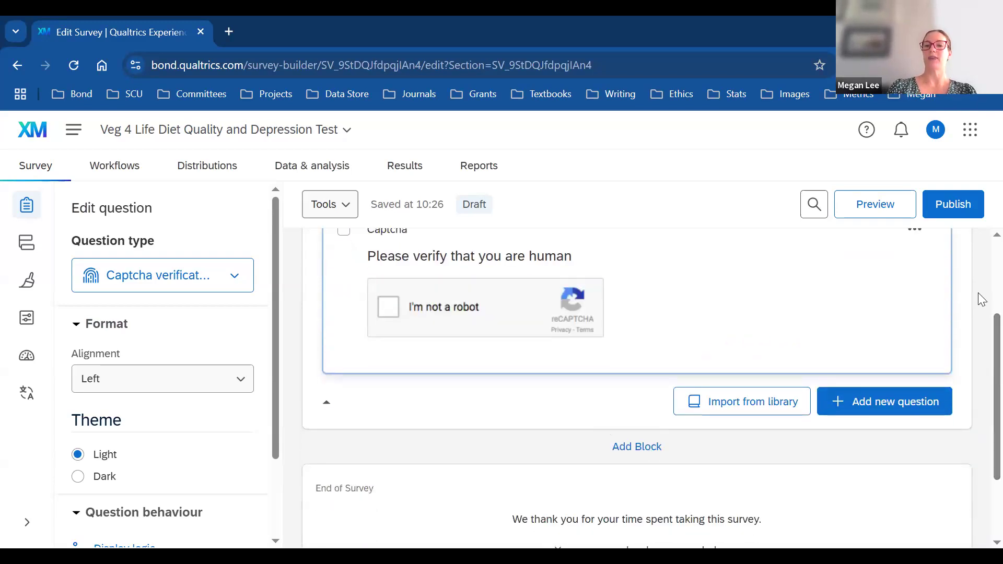
scroll(980, 318, up, 3)
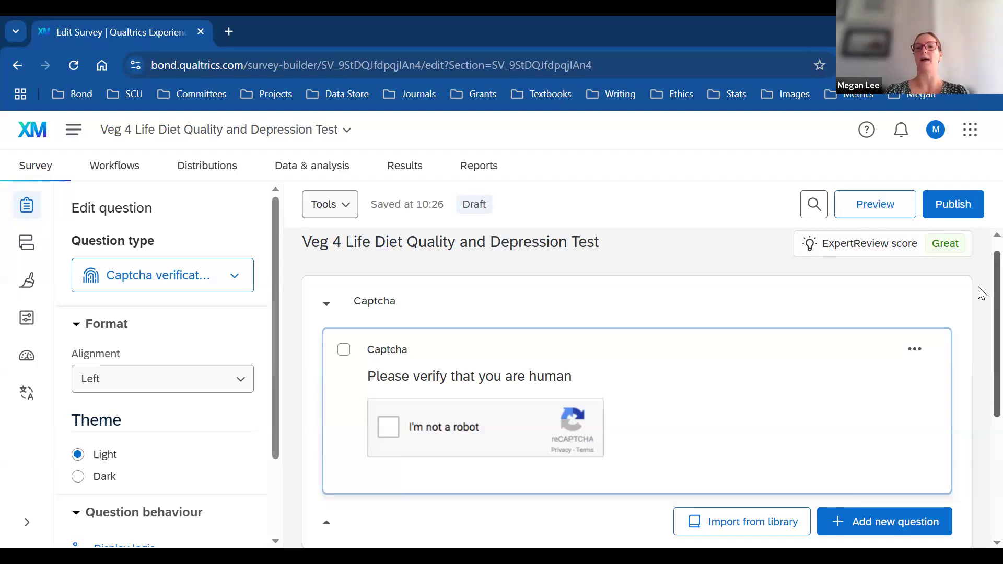
scroll(981, 308, down, 2)
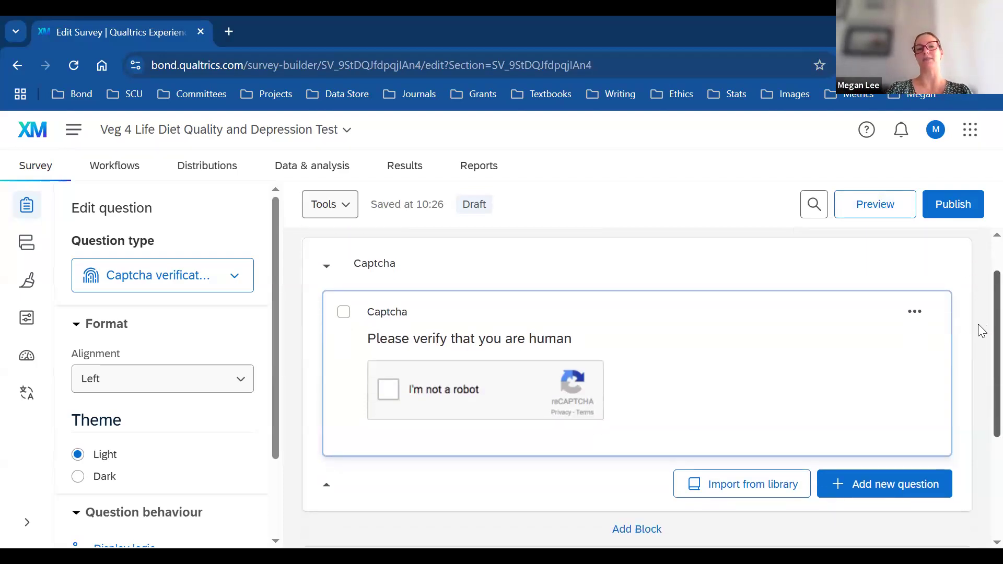
Step: Add a new empty block beneath the Captcha block
scroll(981, 331, down, 4)
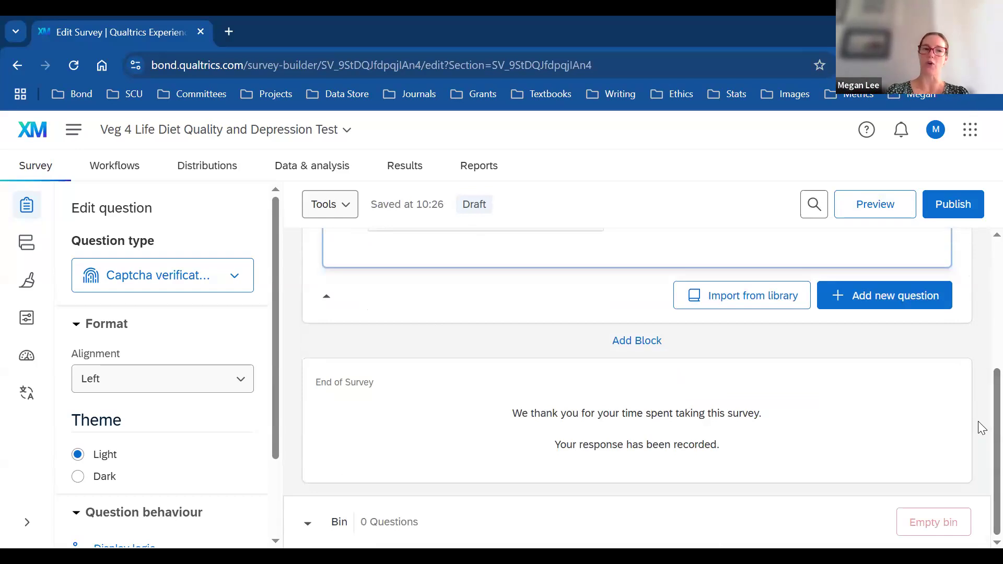
click(639, 341)
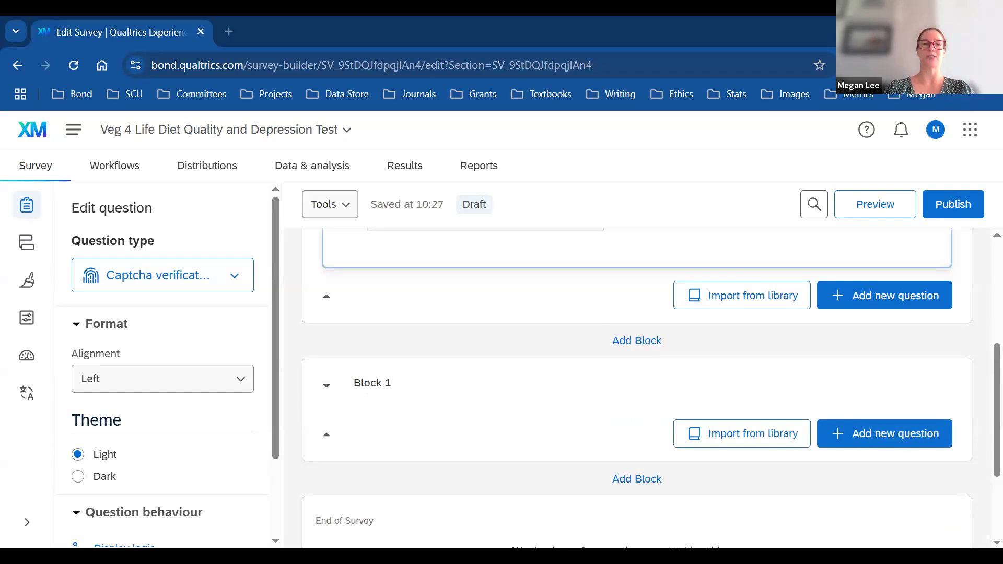
Step: Rename Block 1 to 'PIS', checking the information sheet draft in Word
click(384, 387)
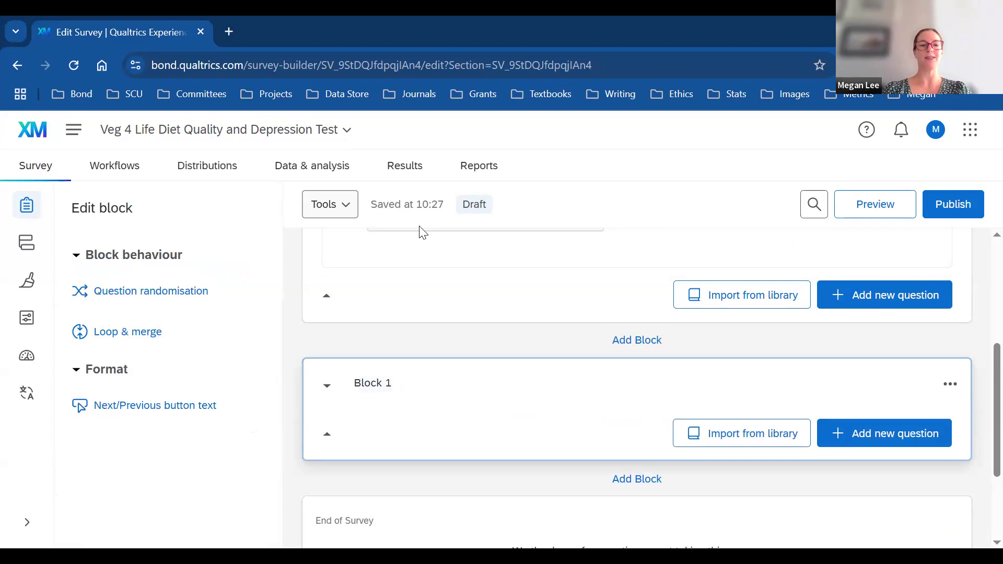
click(373, 384)
key(BackSpace)
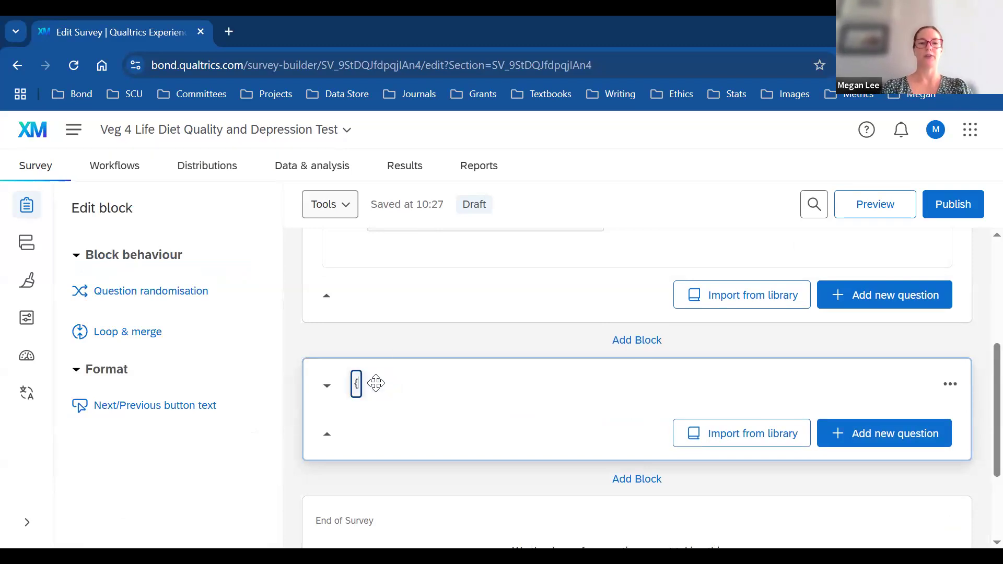
text(PIS)
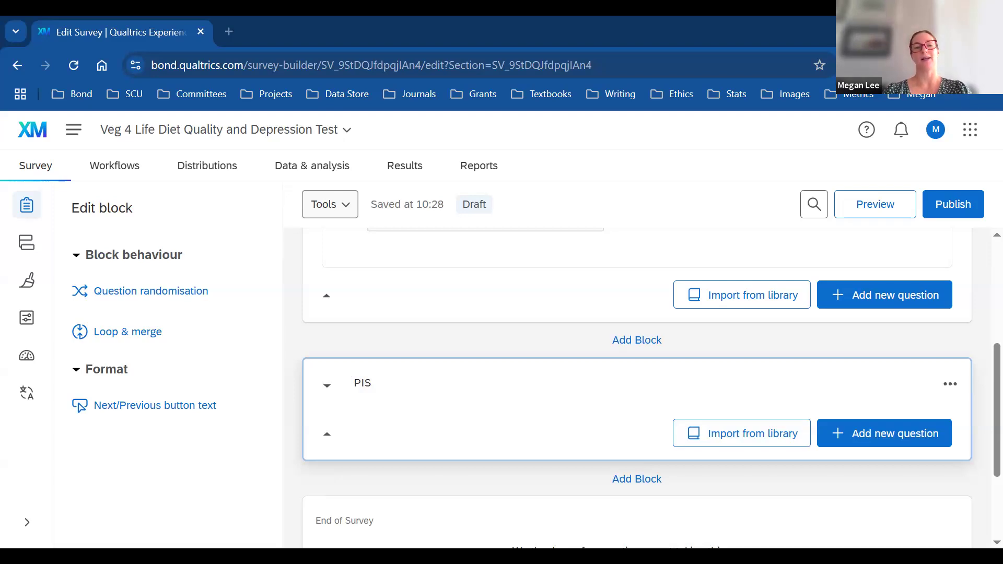
key(alt+Tab)
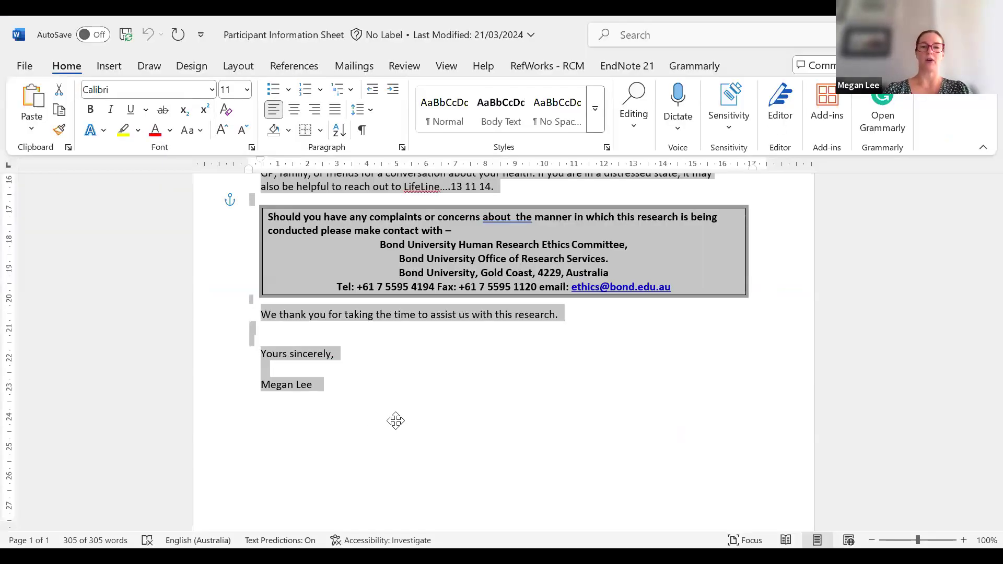
key(alt+Tab)
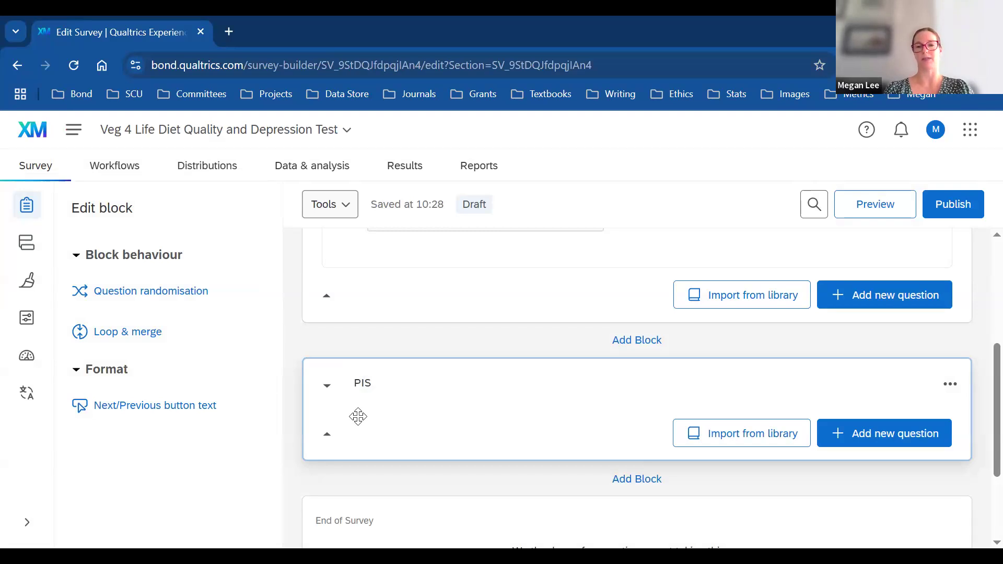
Step: Add a Text/Graphic question to the PIS block and paste in the participant information sheet text
click(870, 438)
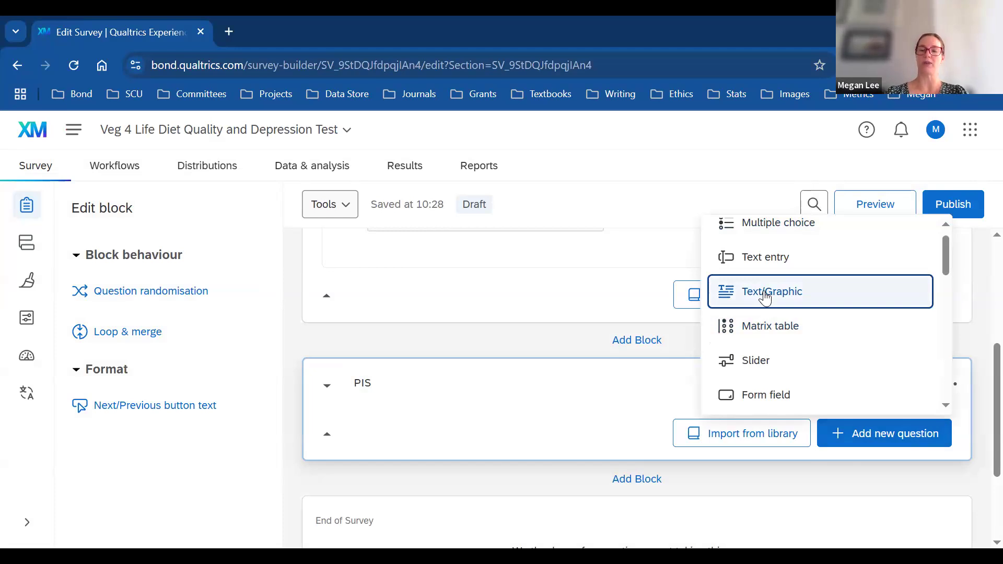
click(765, 297)
click(428, 458)
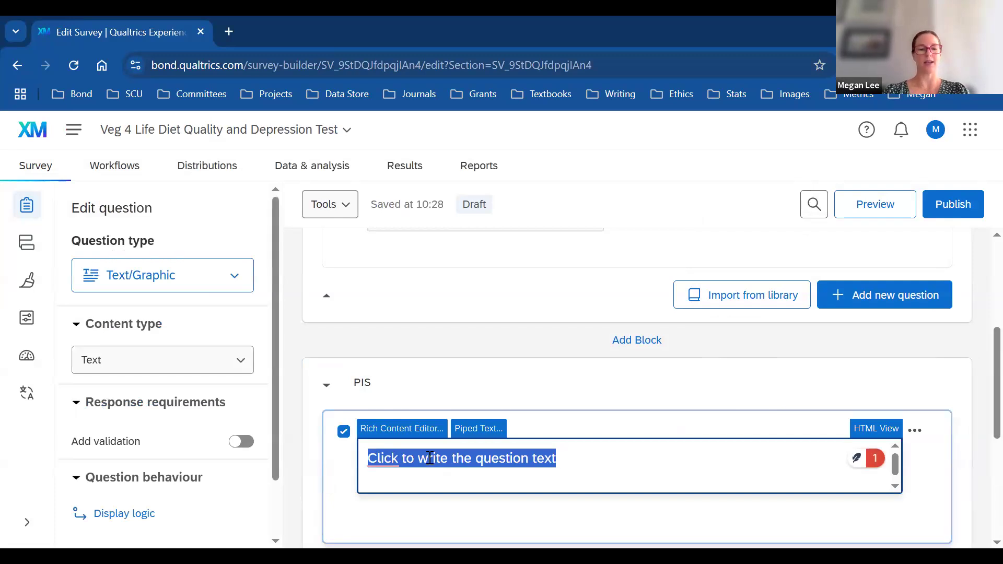
key(ctrl+v)
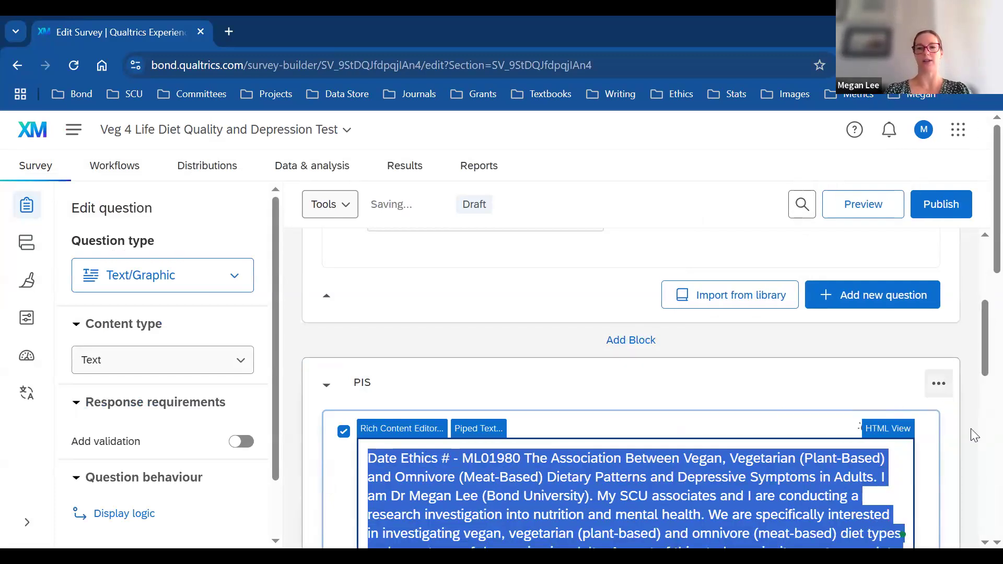
drag(980, 345, 981, 407)
scroll(980, 408, down, 5)
scroll(978, 391, up, 8)
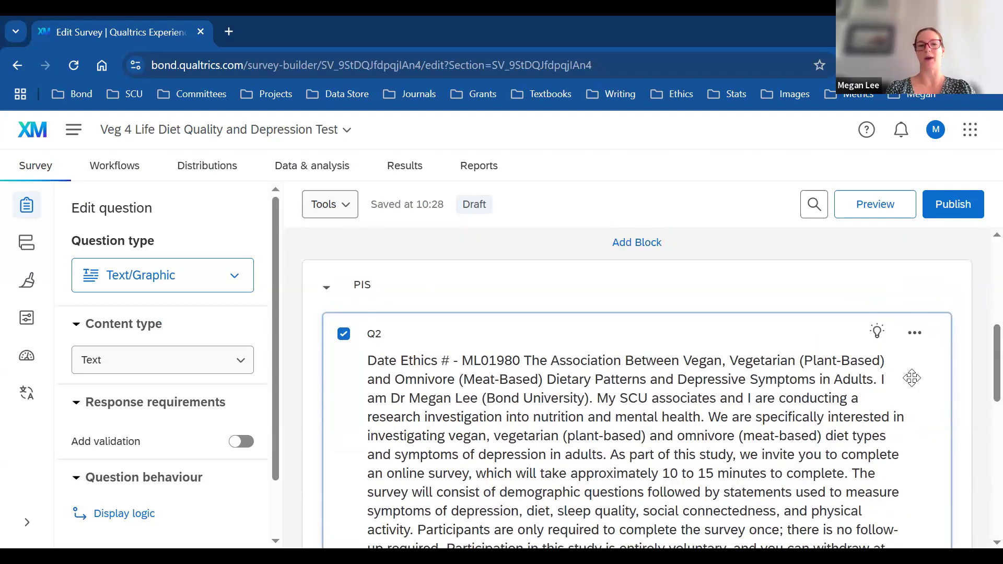
Step: Break Q2's text into paragraphs after 'Date Ethics # -' and after the study title, removing the leading space
click(462, 362)
click(459, 361)
key(Return)
key(Return)
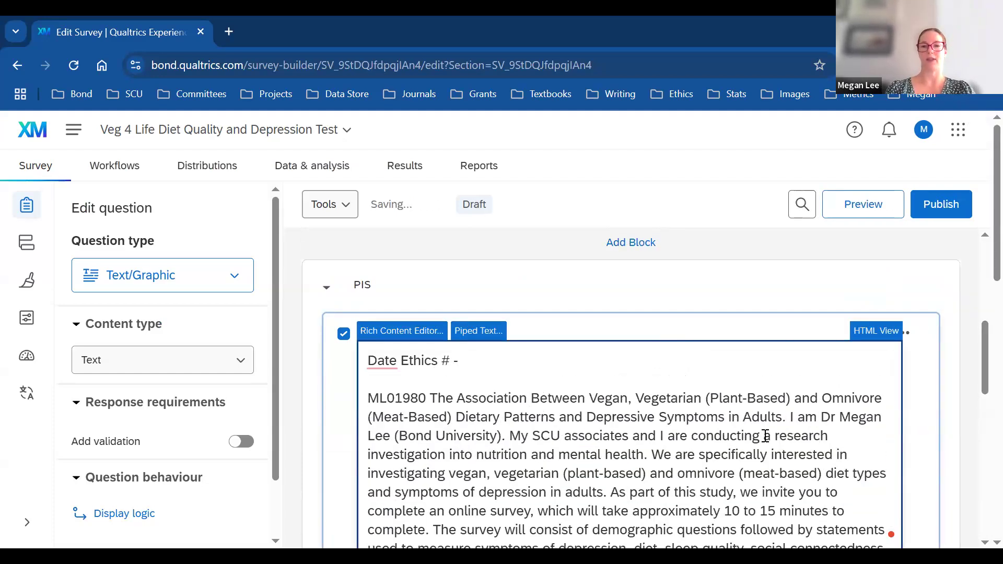
click(787, 418)
key(Return)
key(Return)
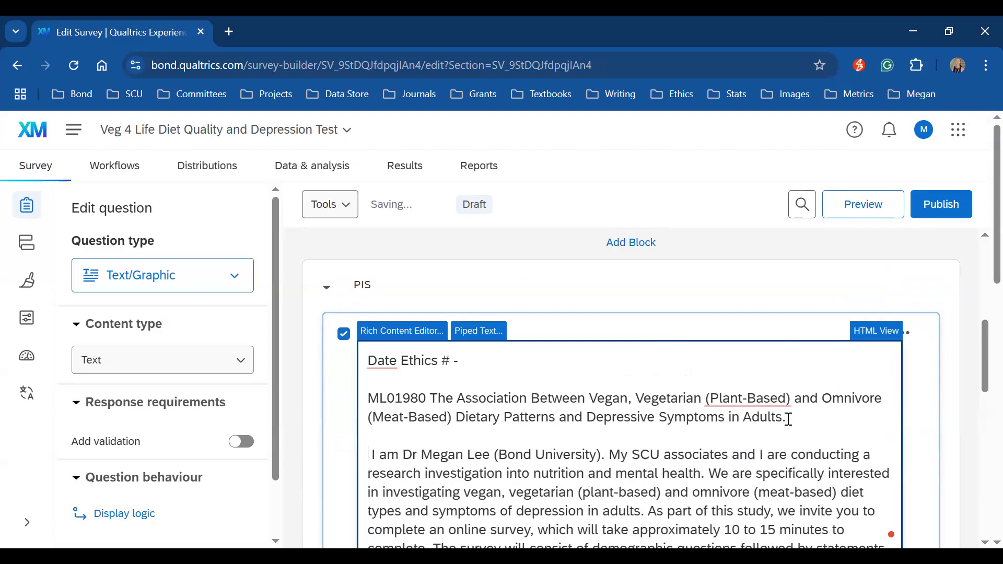
key(Delete)
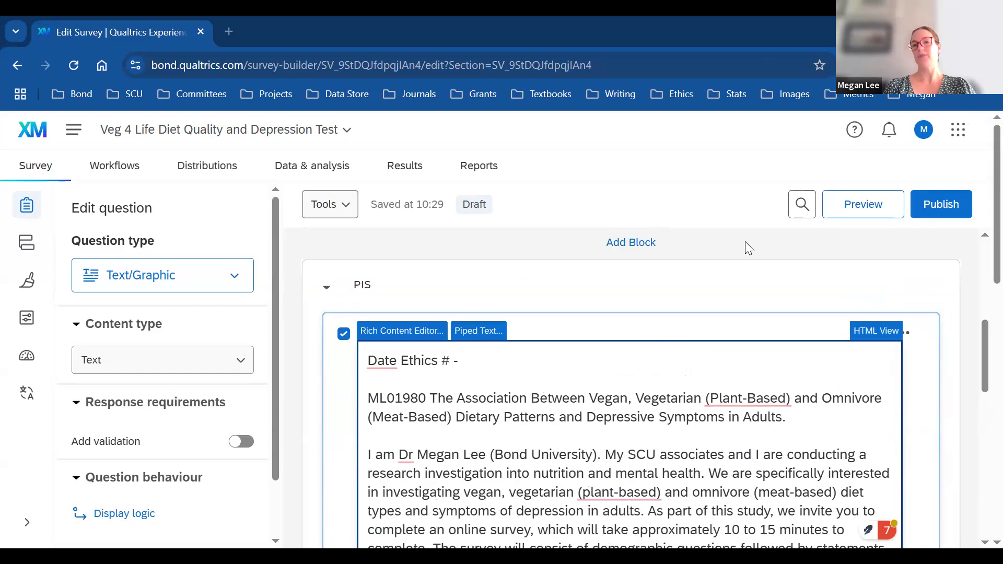
click(693, 227)
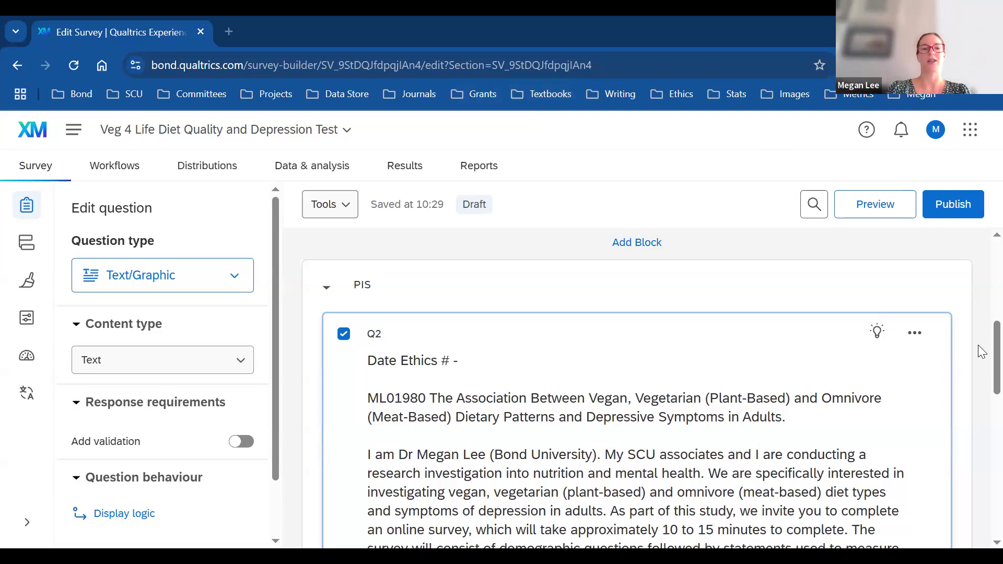
Step: In Q2's consent text, move the ethics number ML01980 onto its own line below the study title
scroll(477, 335, down, 1)
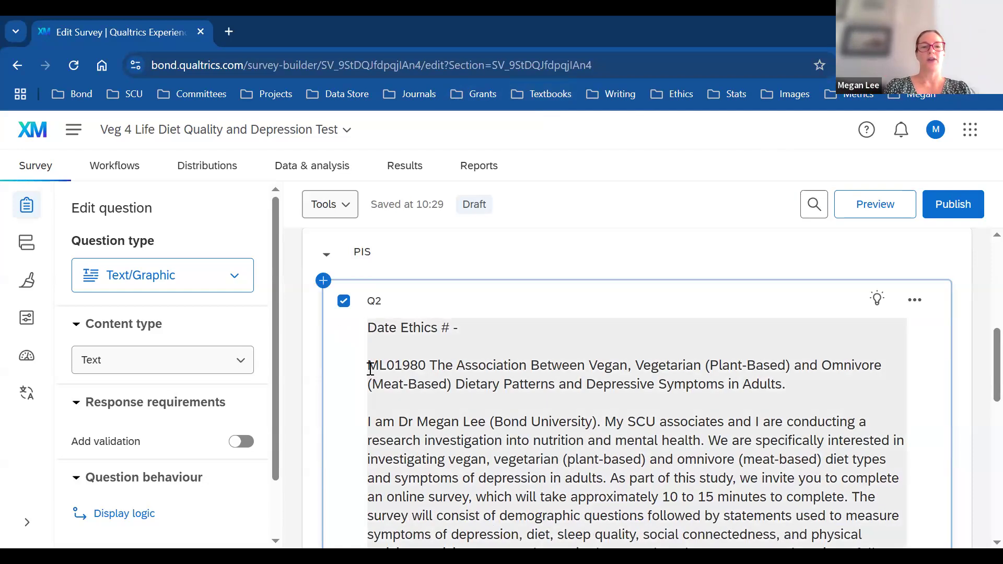
click(371, 369)
click(370, 369)
key(BackSpace)
key(BackSpace)
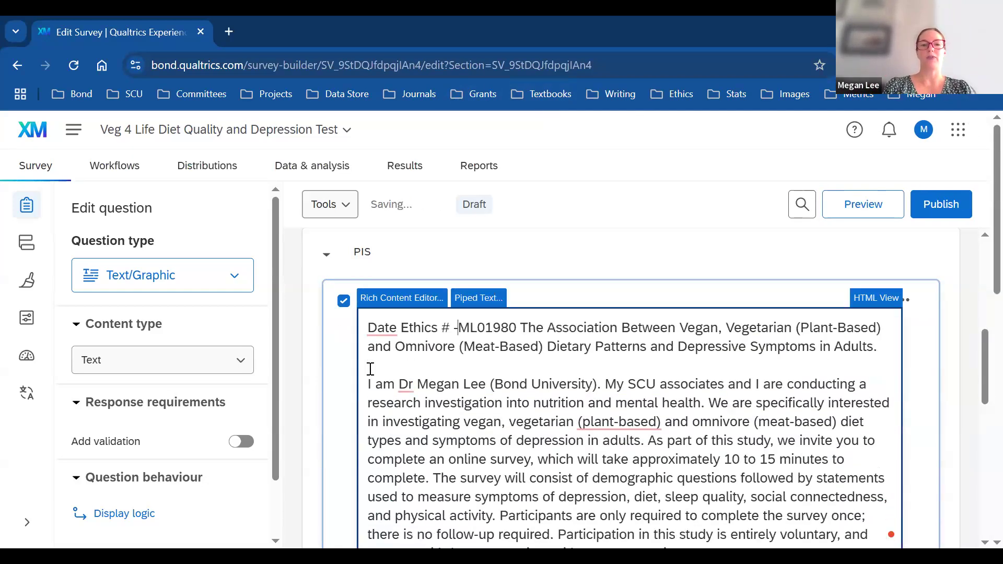
drag(877, 345, 521, 332)
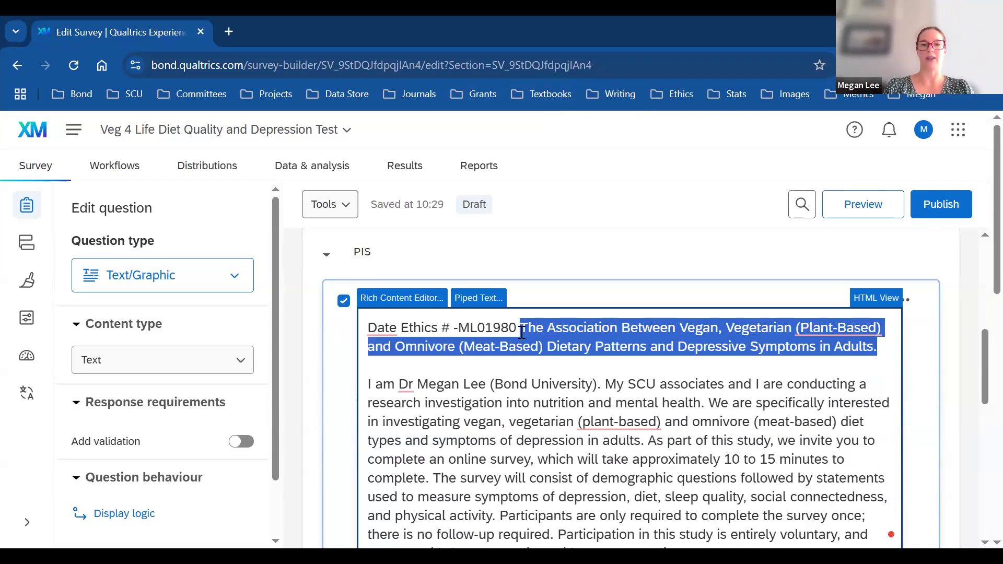
key(BackSpace)
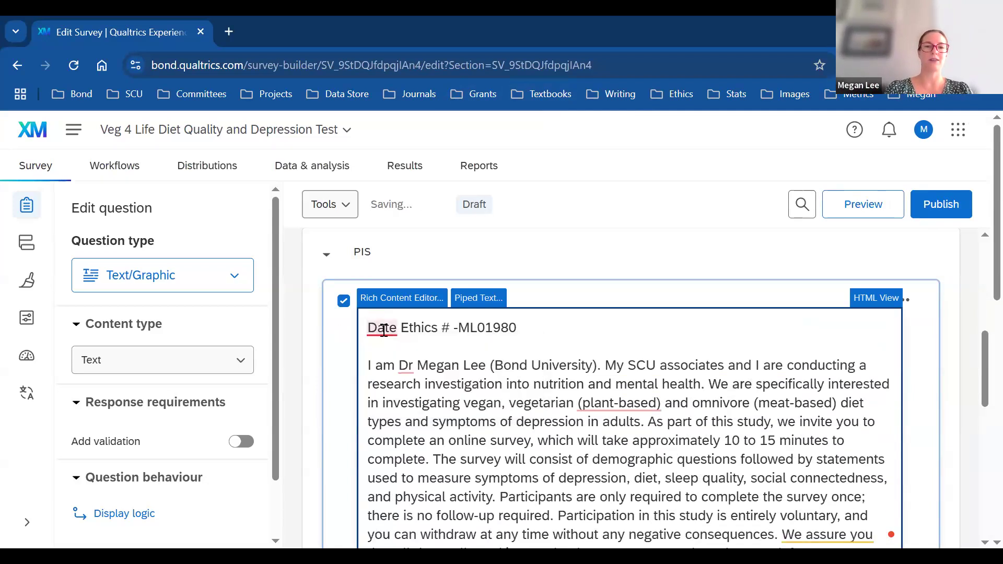
key(ctrl+z)
key(ctrl+z)
key(ctrl+z)
key(ctrl+z)
key(ctrl+z)
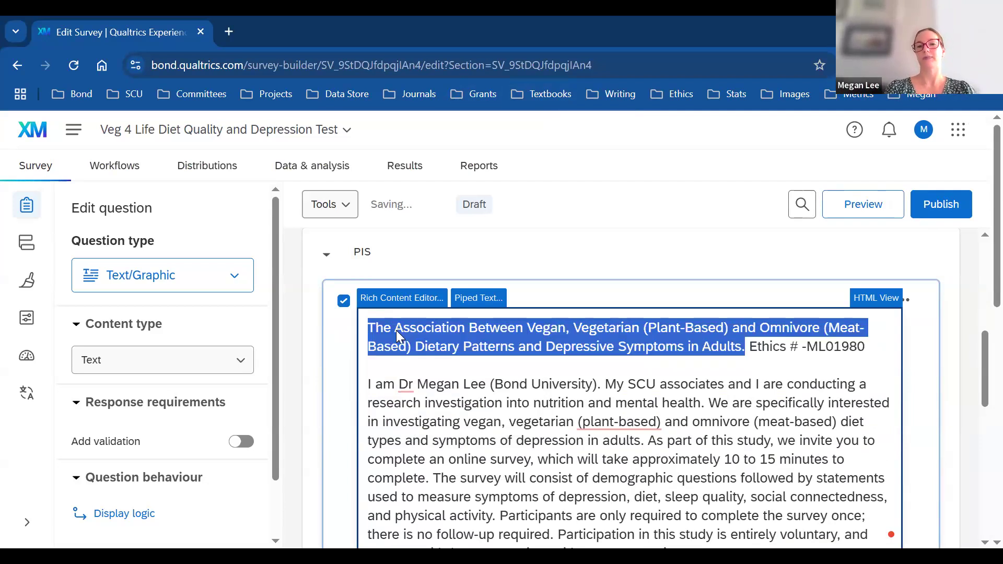
click(749, 346)
key(Return)
key(Return)
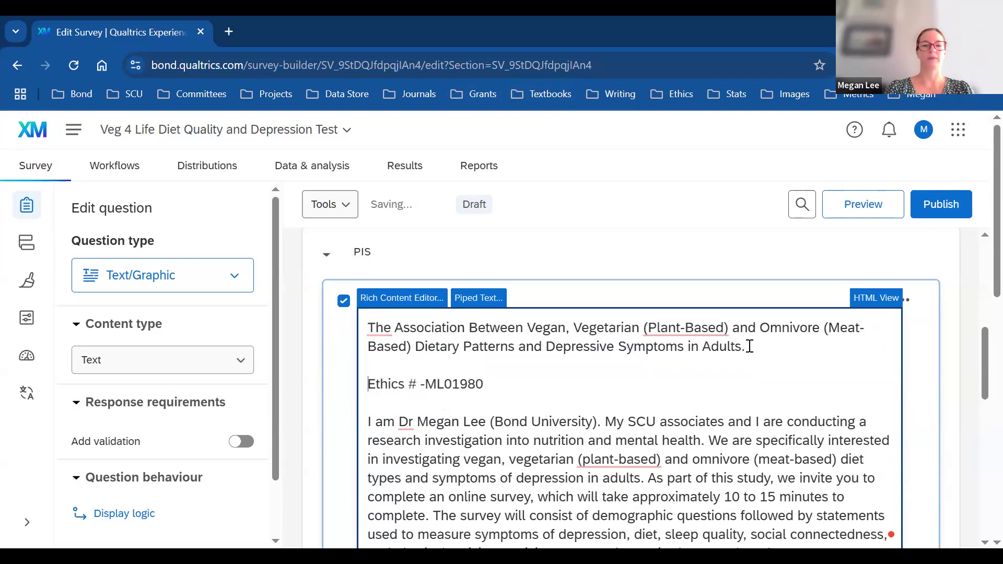
Step: Start new paragraphs at the survey-description sentence and at the data-storage section
drag(980, 342, 980, 374)
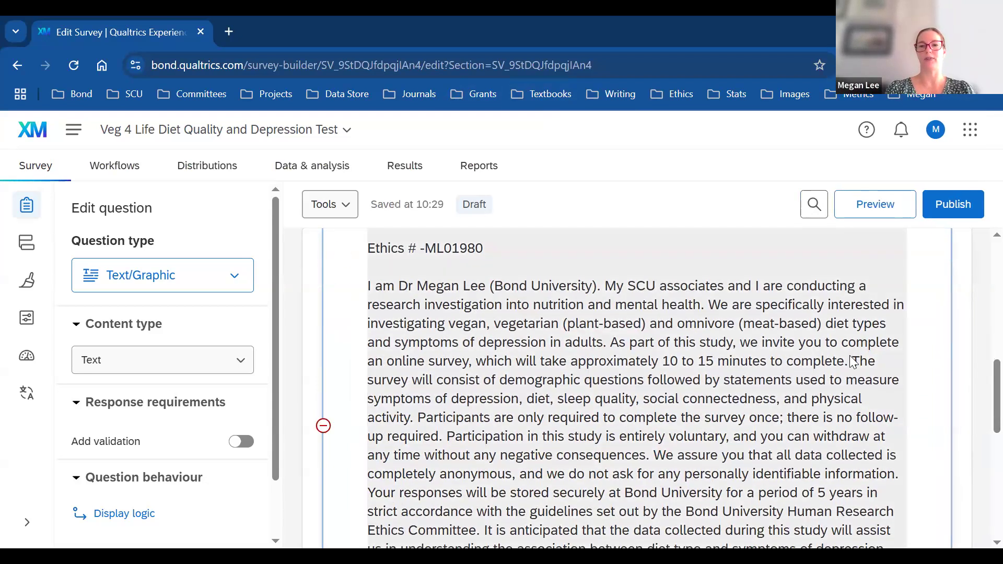
click(852, 360)
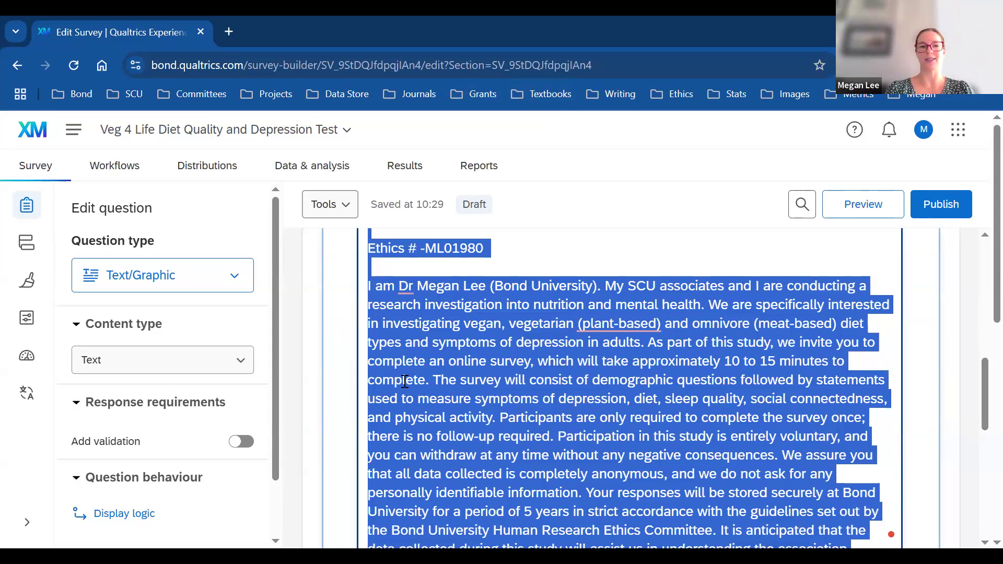
click(434, 381)
key(Return)
key(Return)
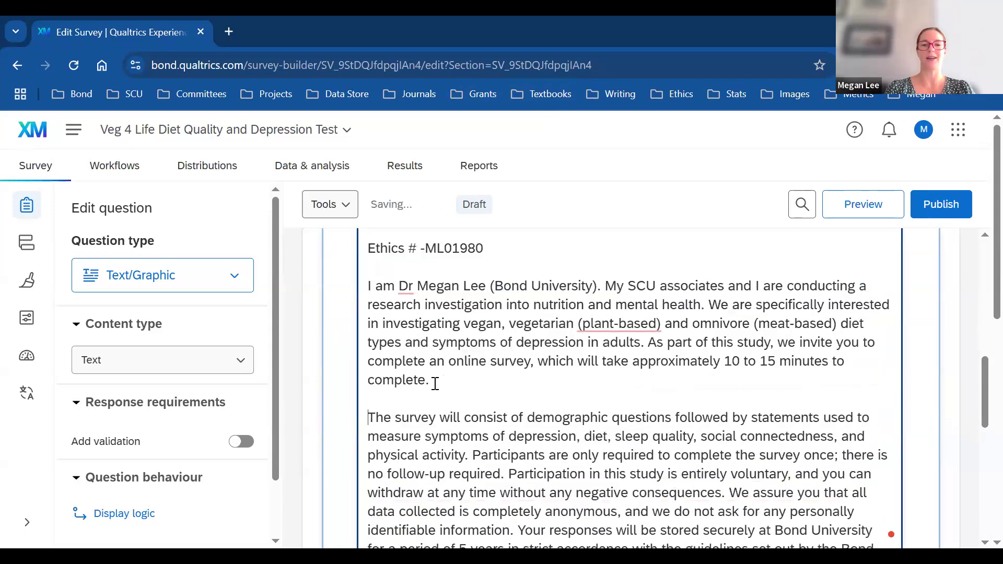
drag(980, 376, 979, 400)
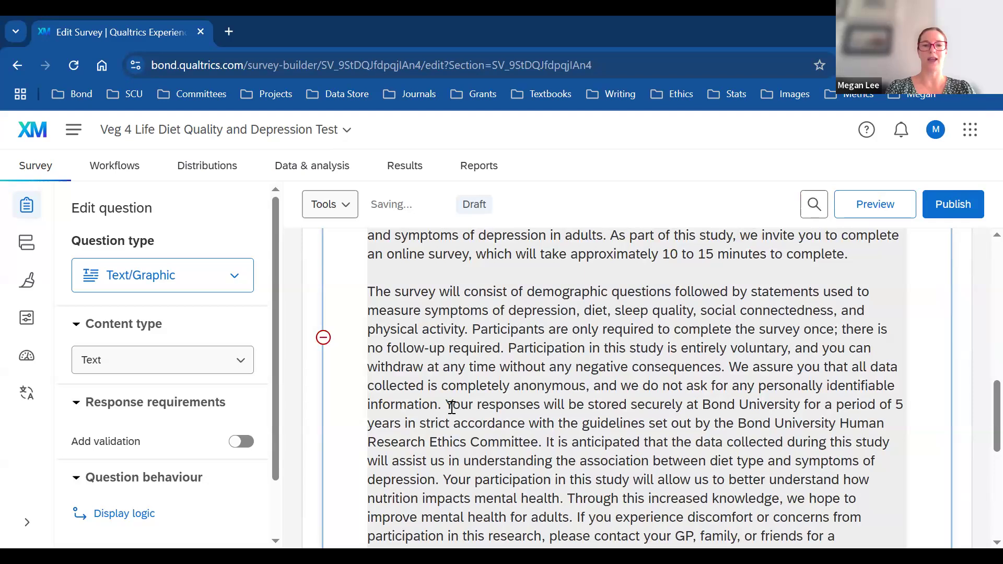
click(452, 407)
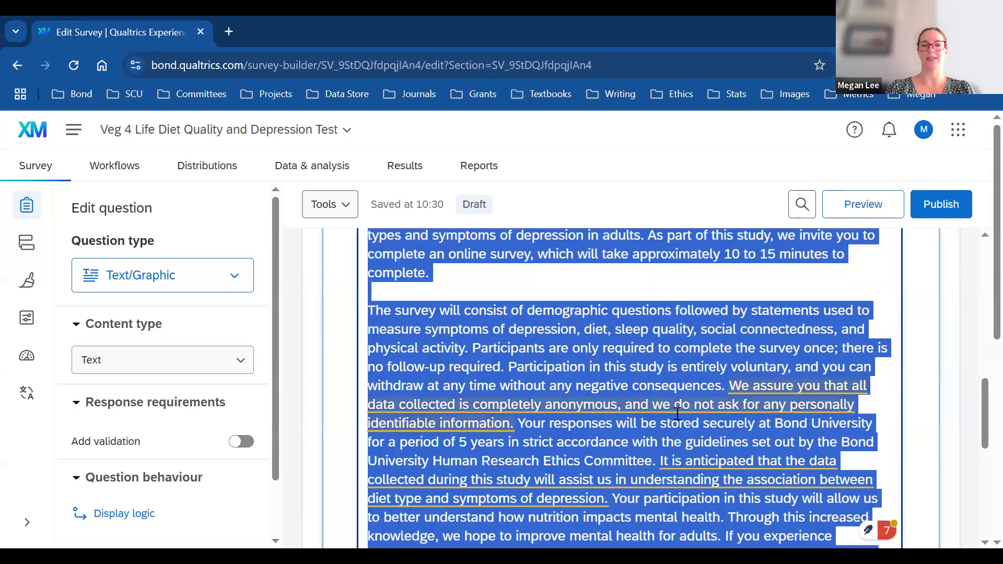
click(519, 424)
key(Return)
key(Return)
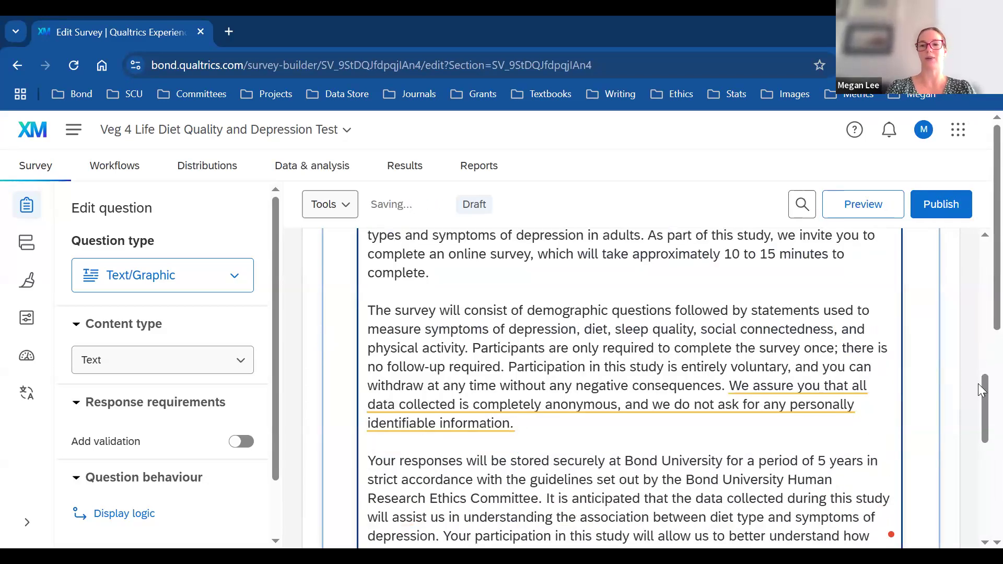
Step: Give the 'Through this increased knowledge' sentence and the sign-off their own paragraphs
drag(979, 398, 979, 444)
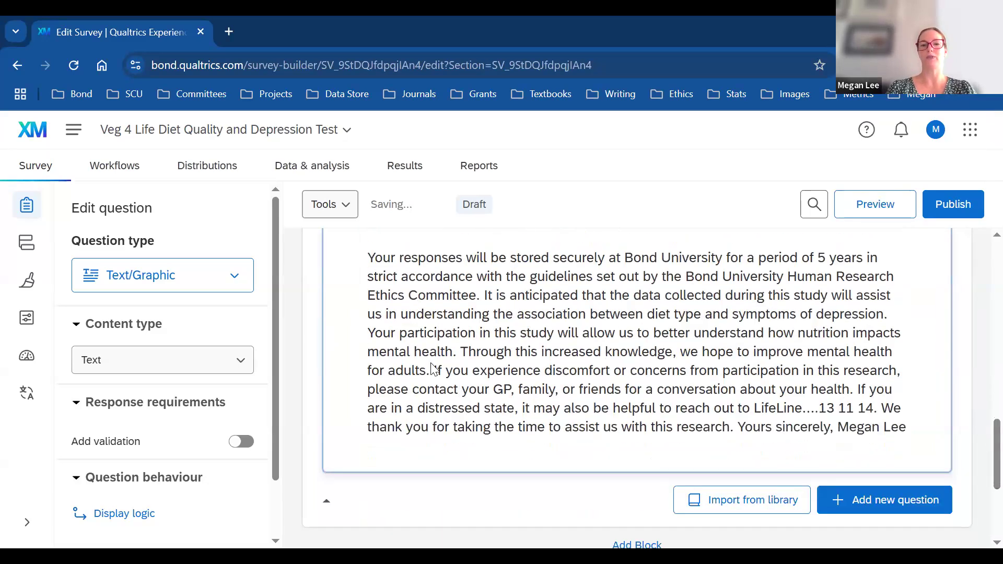
click(460, 350)
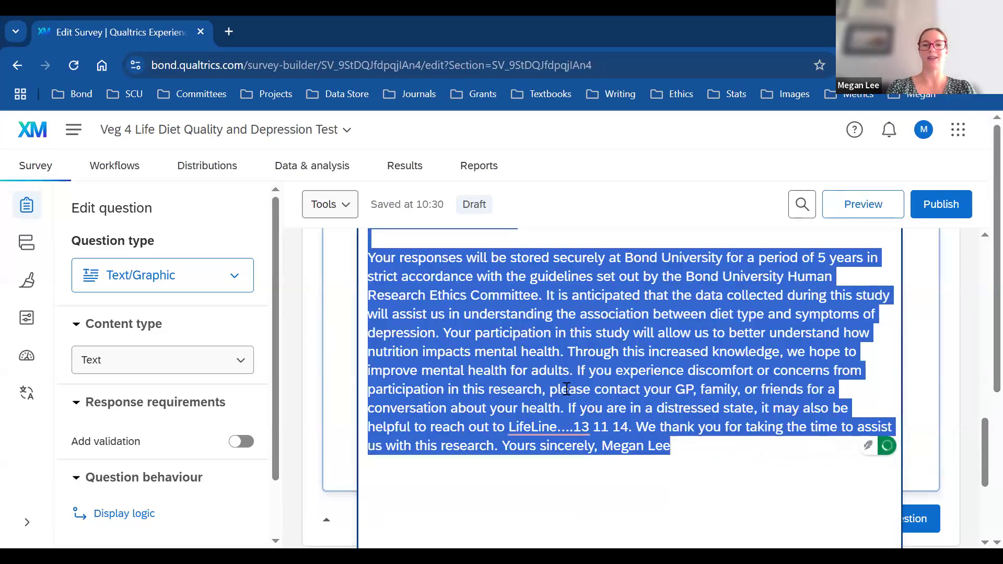
click(572, 353)
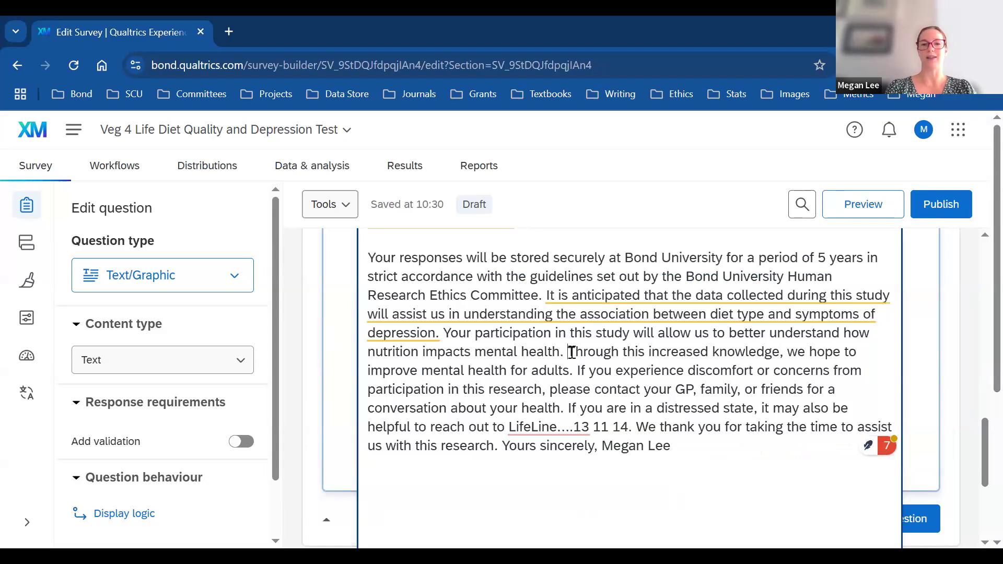
key(Return)
key(Return)
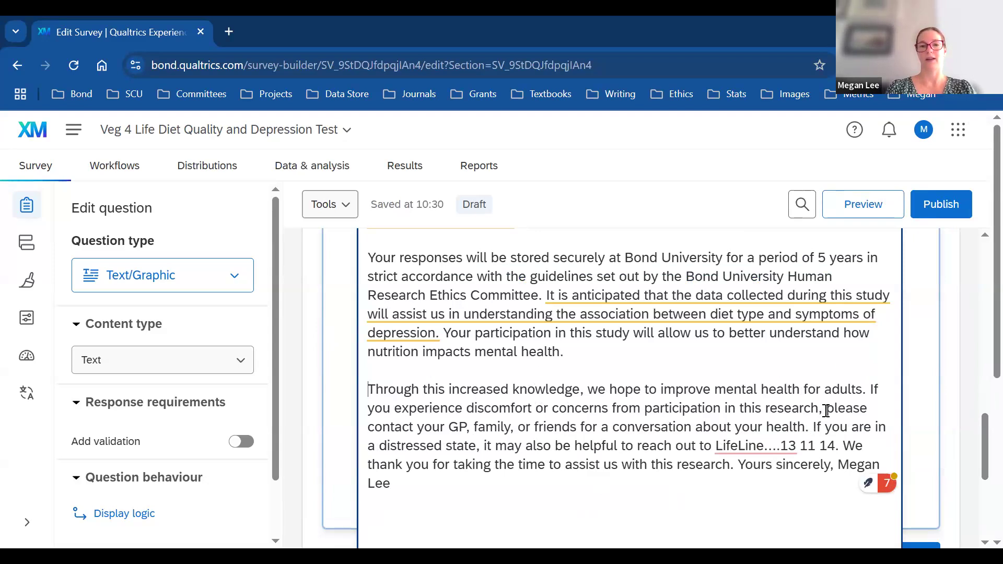
click(737, 465)
key(Return)
key(Return)
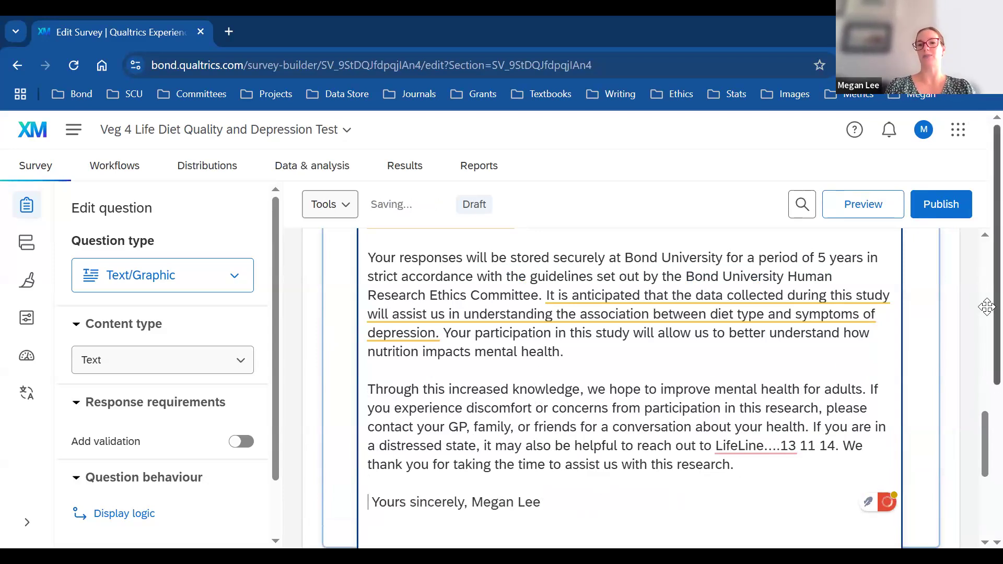
click(980, 432)
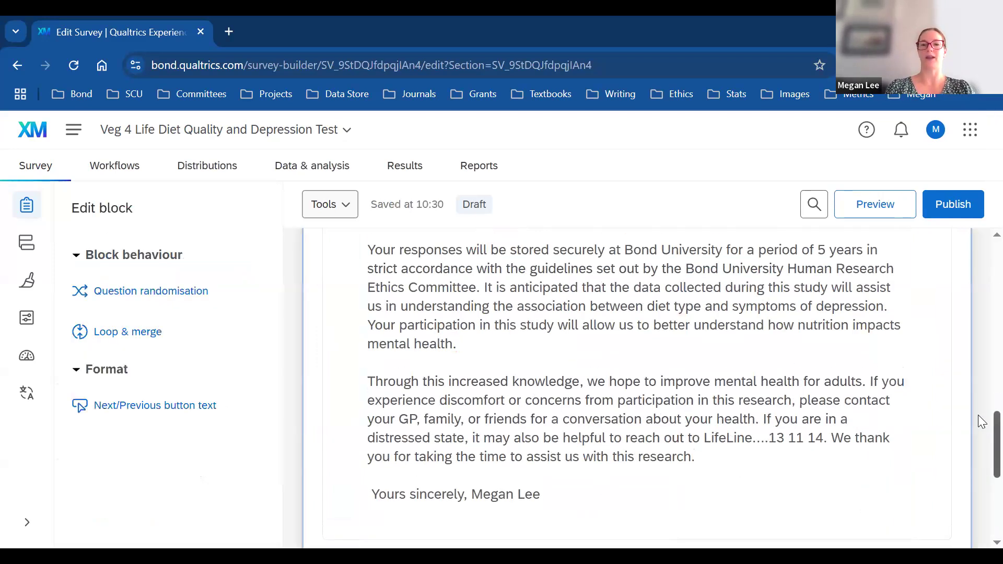
Step: Launch a survey preview and pass its reCAPTCHA check
scroll(981, 422, up, 10)
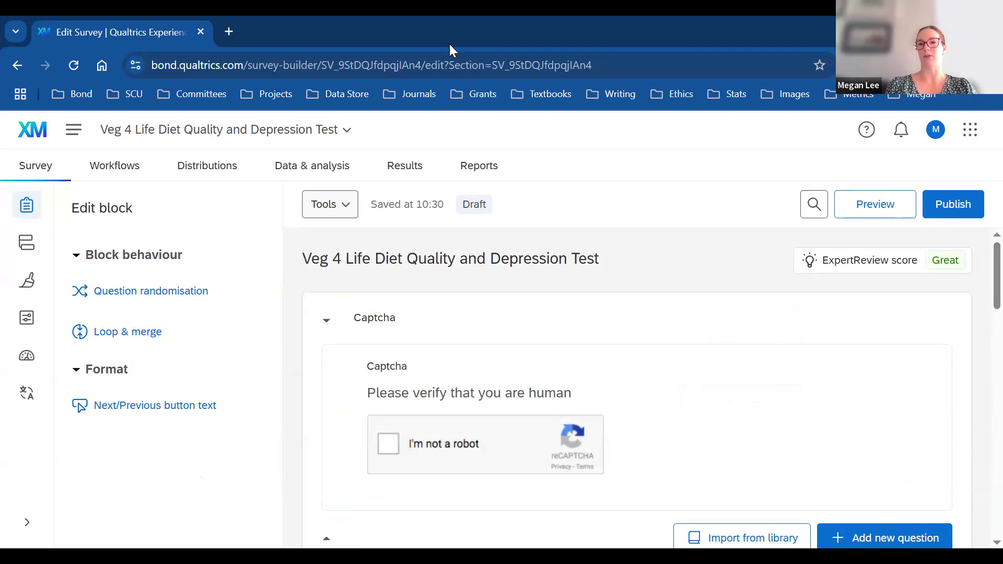
click(878, 208)
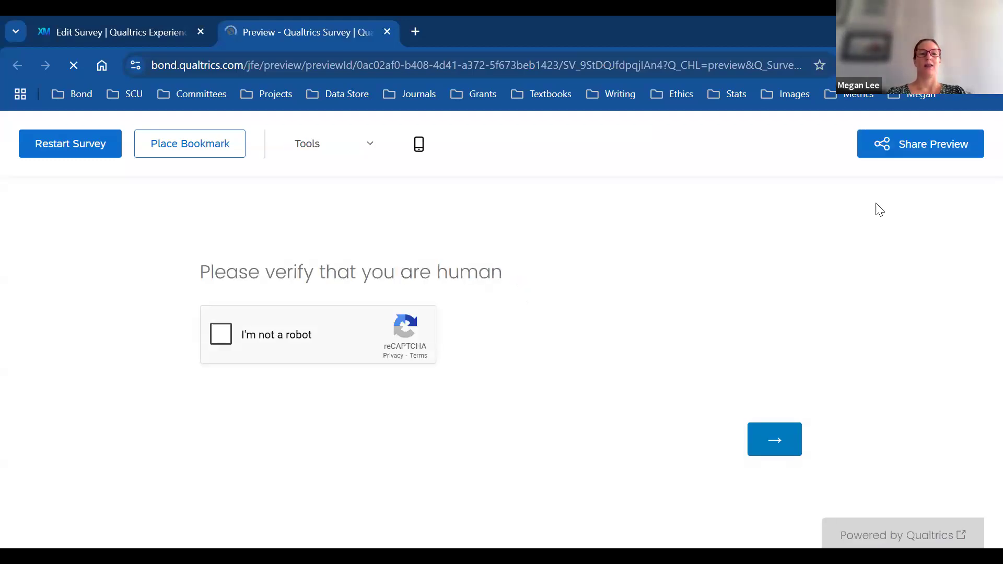
click(220, 330)
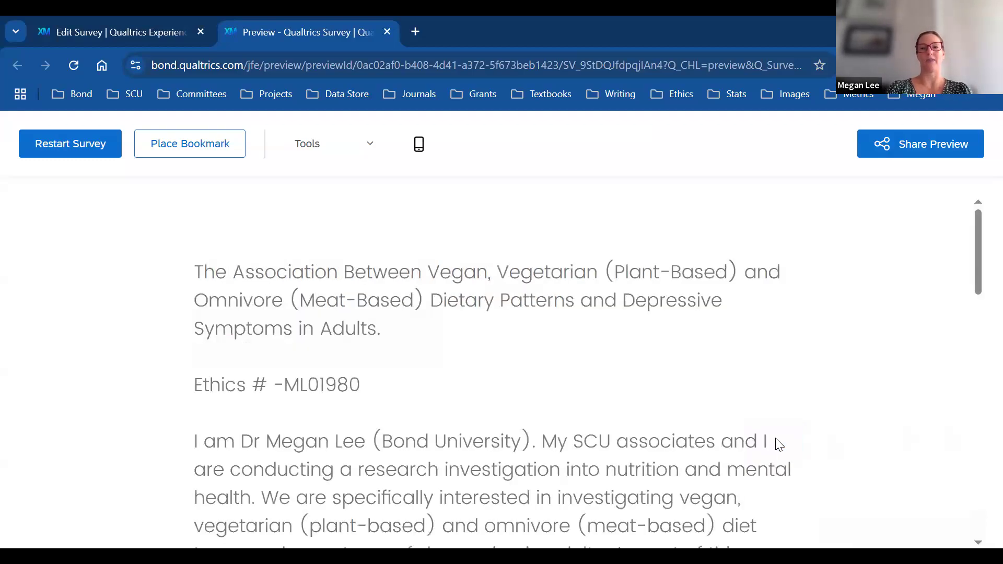
Step: Scroll through the consent page and toggle between the Edit Survey and Preview tabs
drag(979, 234, 979, 150)
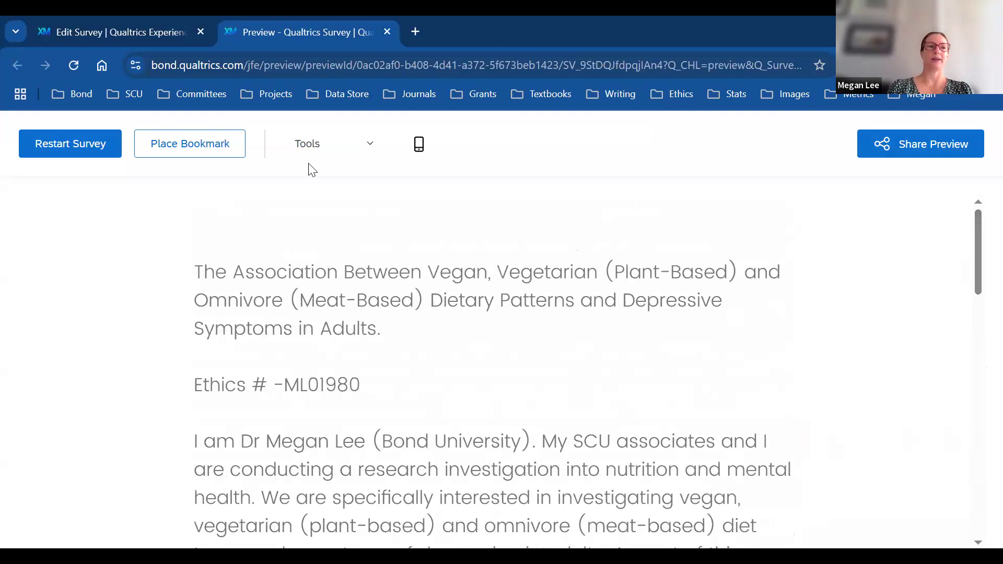
click(148, 33)
click(271, 34)
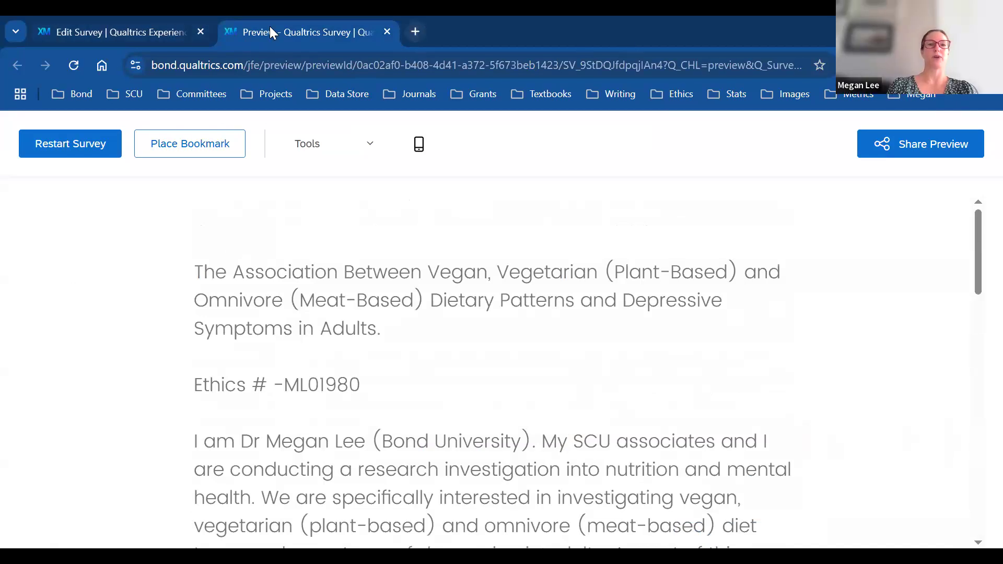
key(ctrl+w)
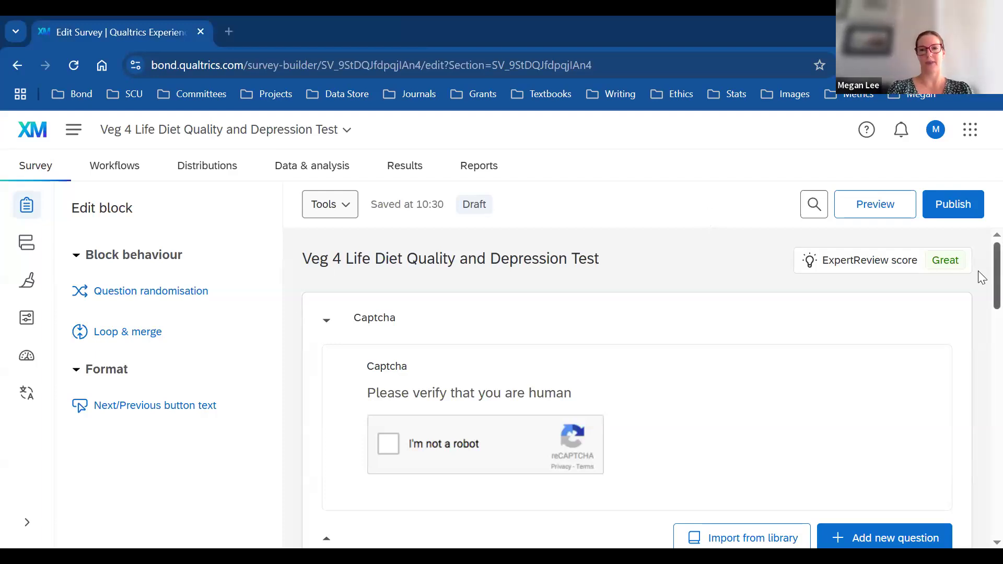
scroll(981, 361, down, 5)
scroll(981, 362, down, 10)
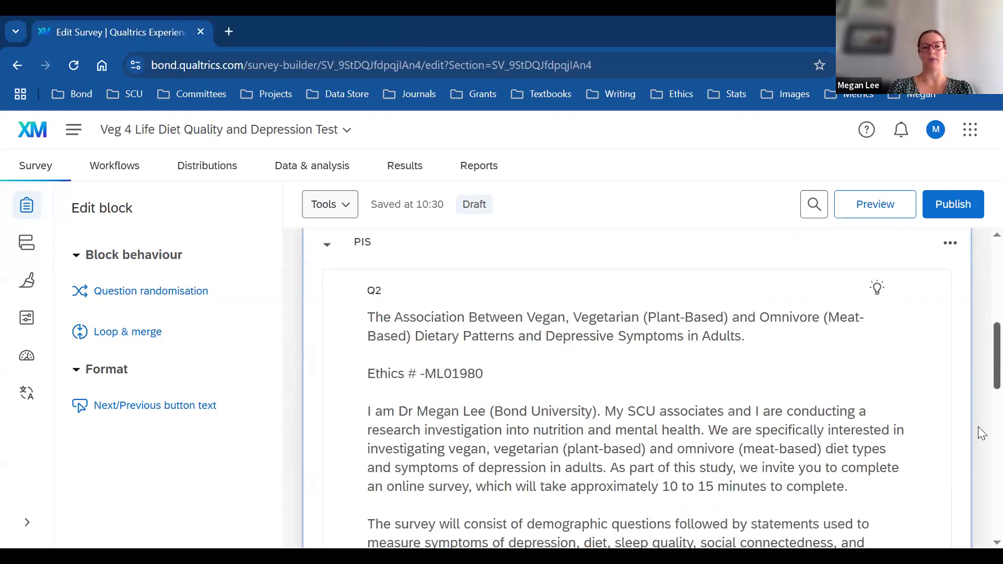
scroll(978, 347, up, 5)
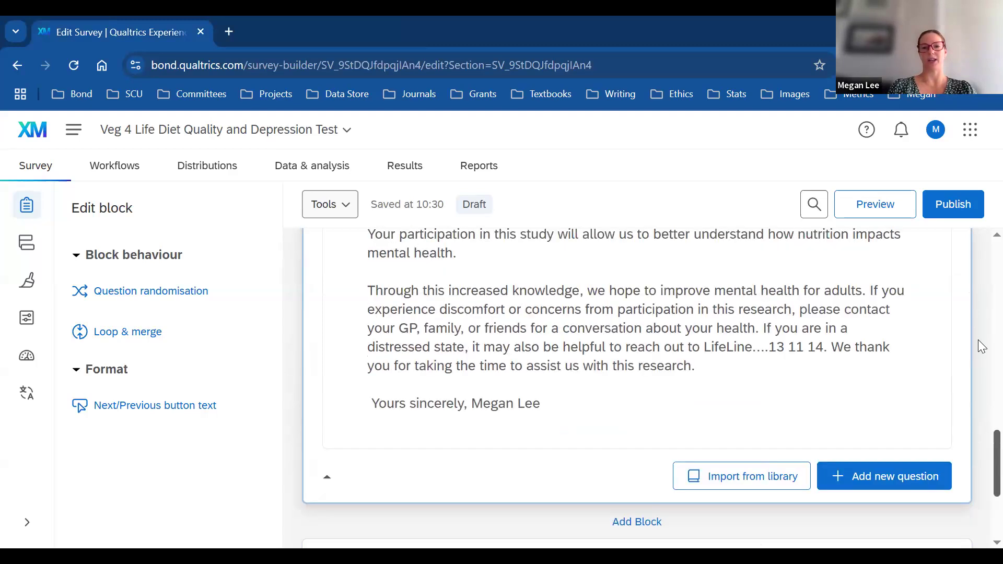
scroll(978, 380, down, 5)
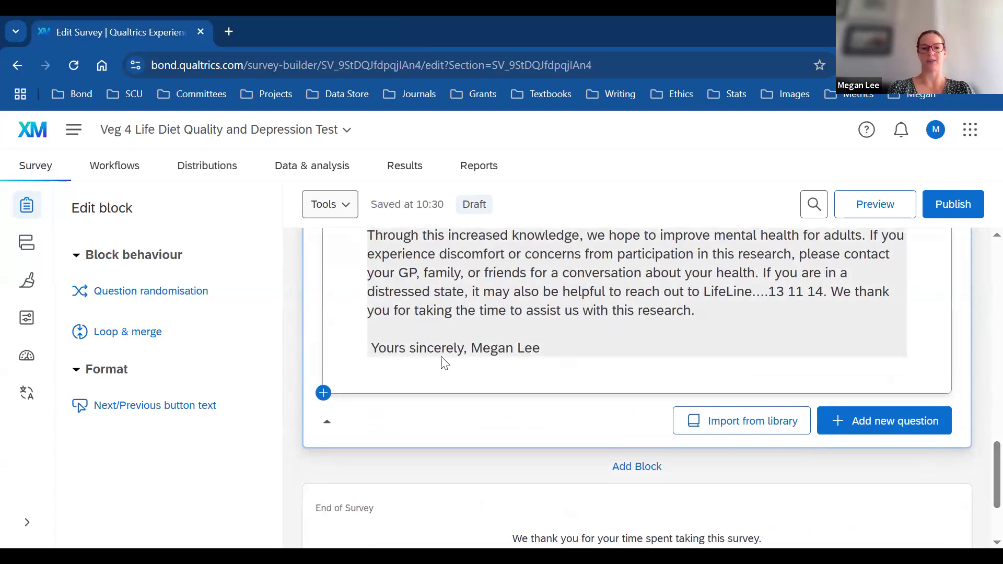
click(334, 390)
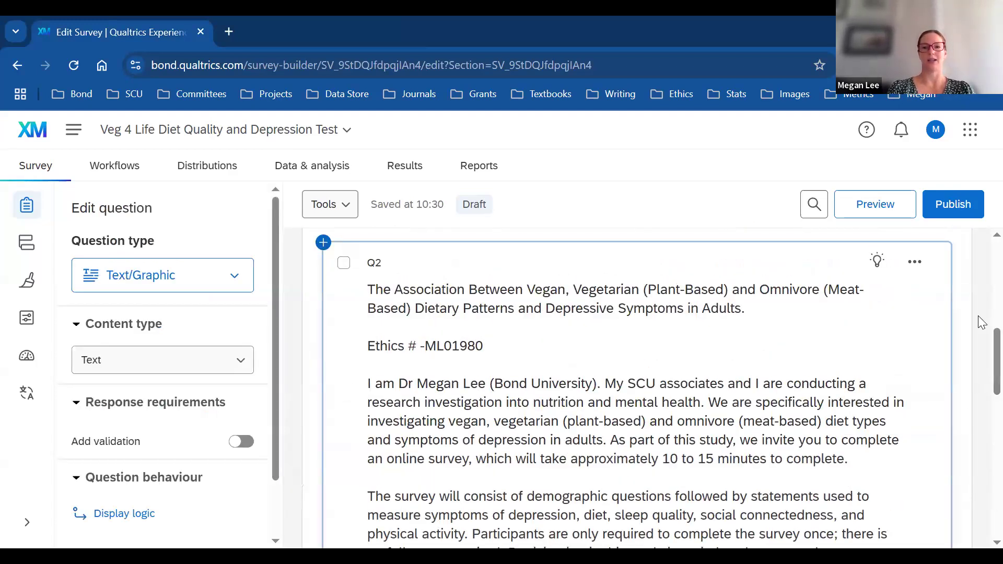
scroll(981, 334, up, 2)
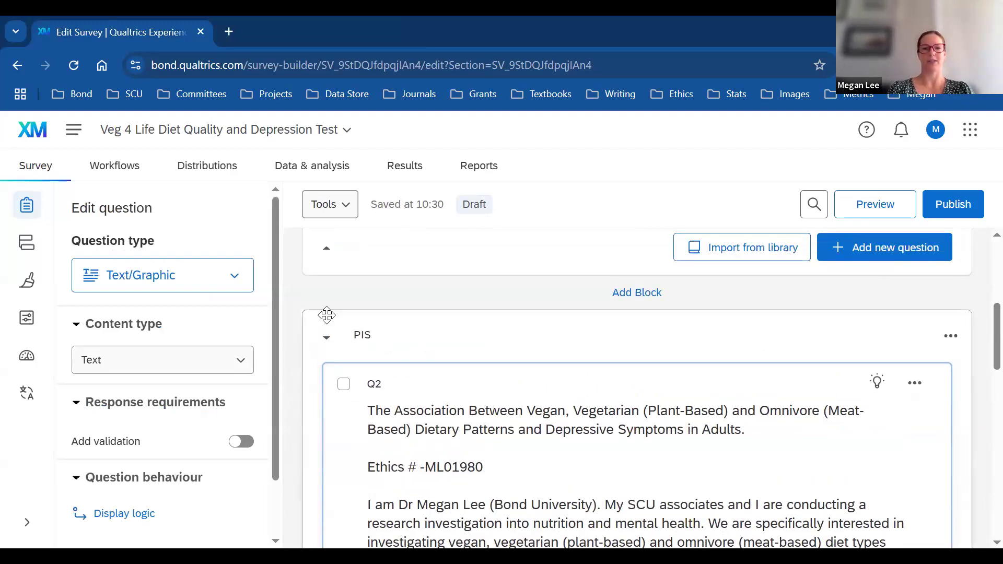
click(950, 336)
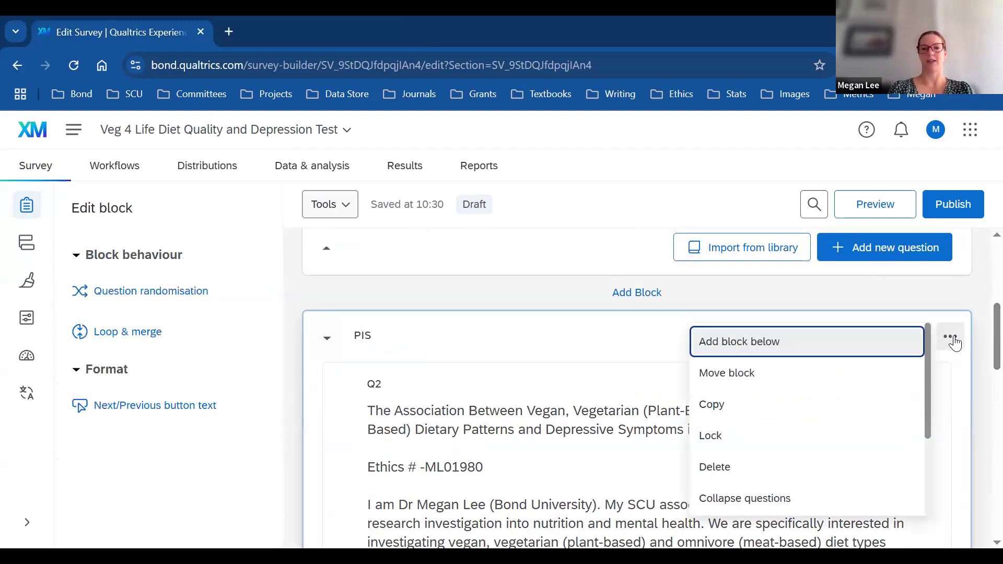
click(719, 469)
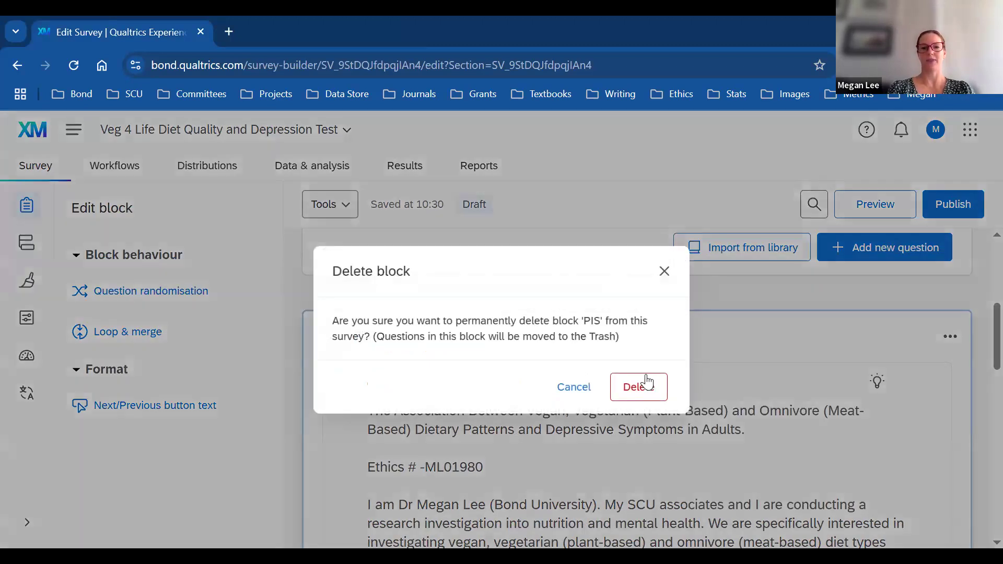
click(647, 388)
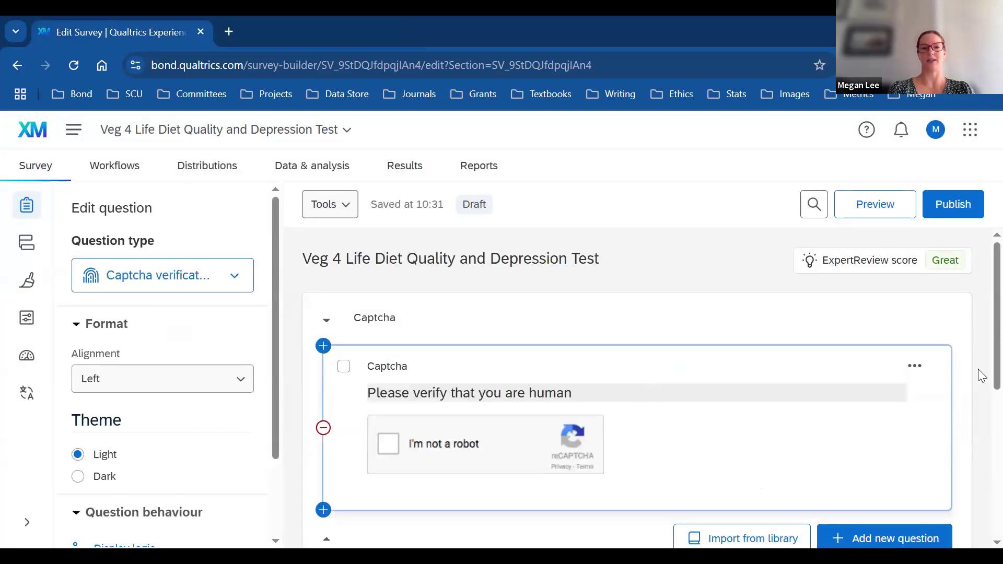
scroll(917, 410, down, 3)
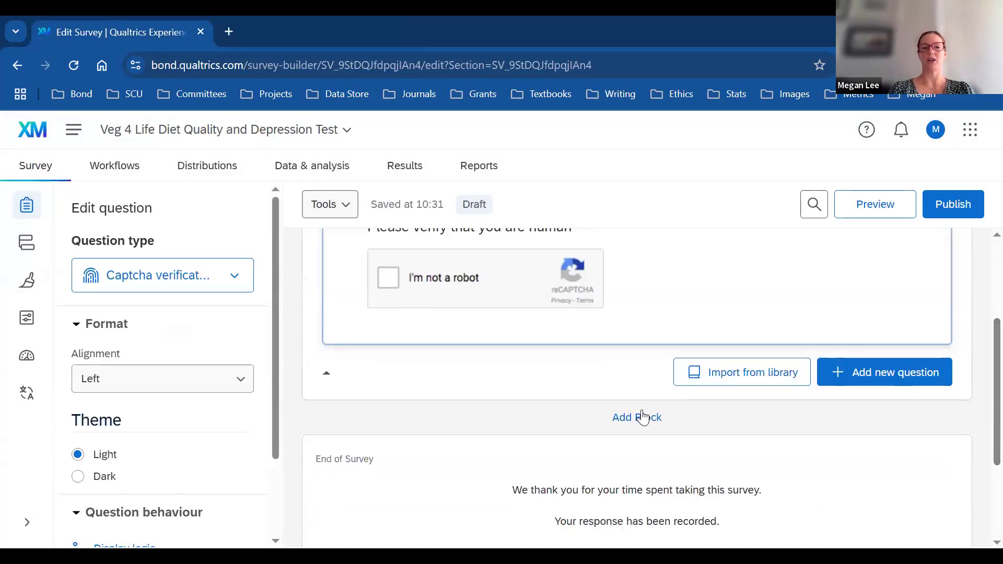
Step: Add a new block below the Captcha block and name it PIS
click(646, 418)
click(374, 465)
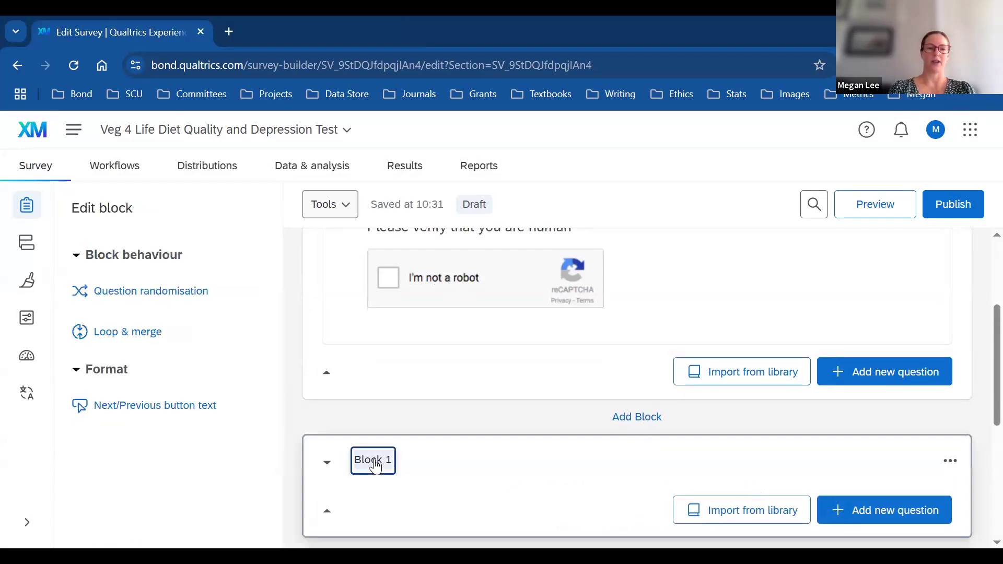
text(PIS)
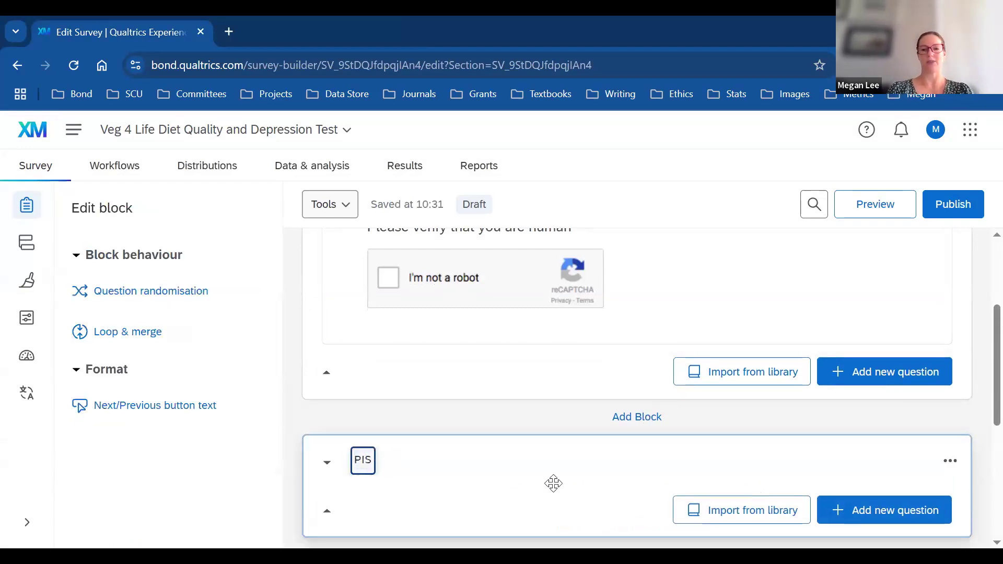
Step: Browse and search the Question Library twice for the PIS block without importing anything
click(778, 512)
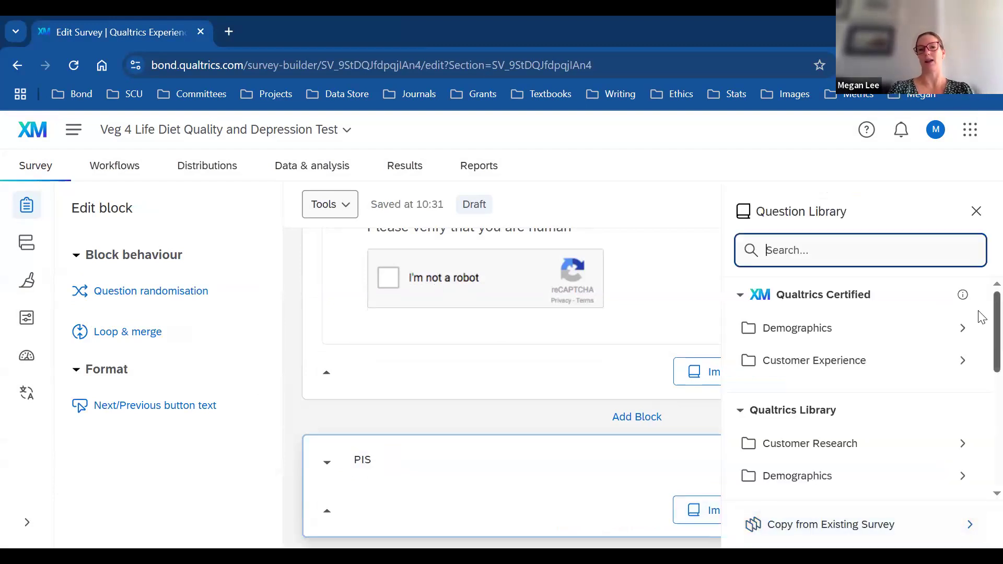
scroll(980, 317, down, 6)
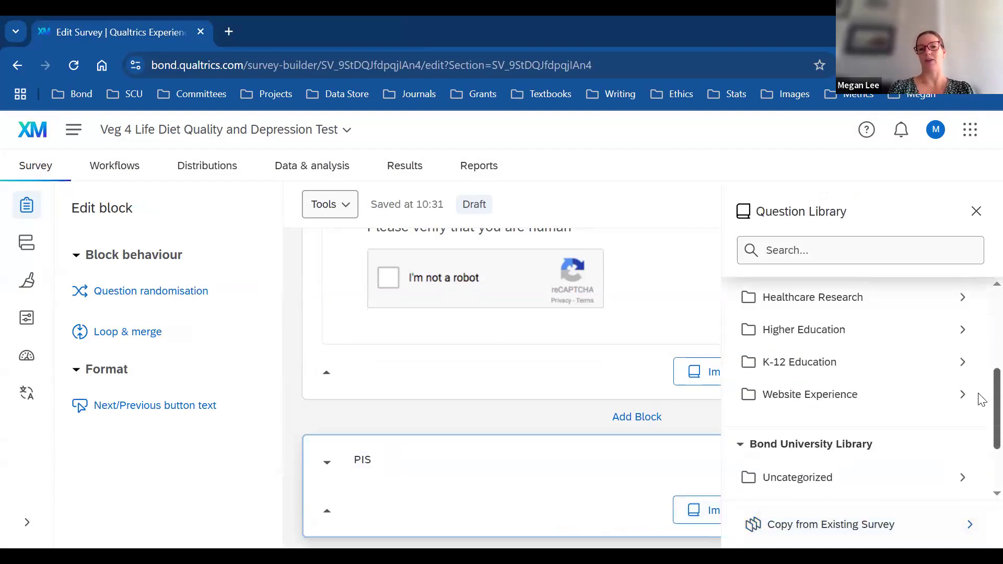
scroll(981, 440, up, 6)
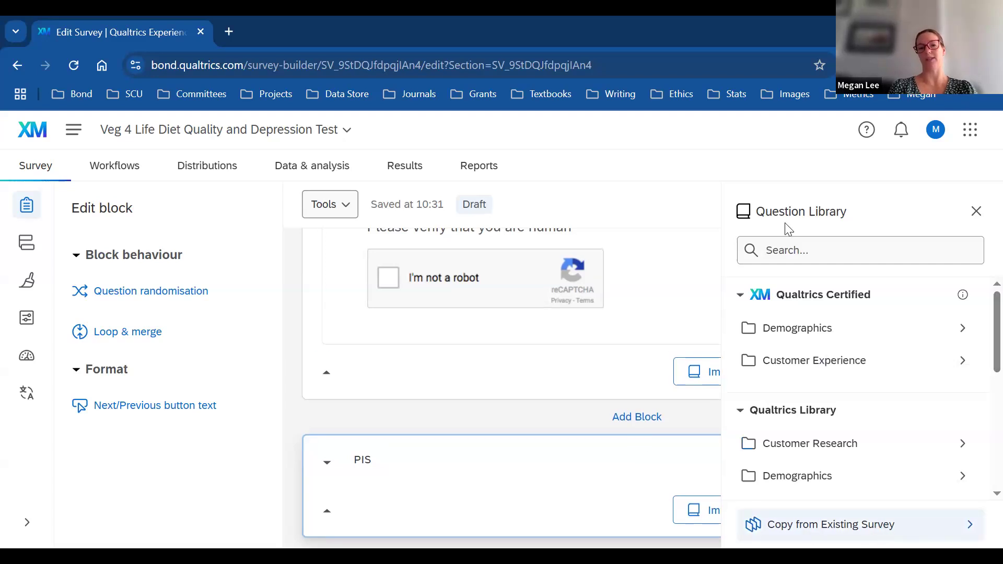
click(797, 251)
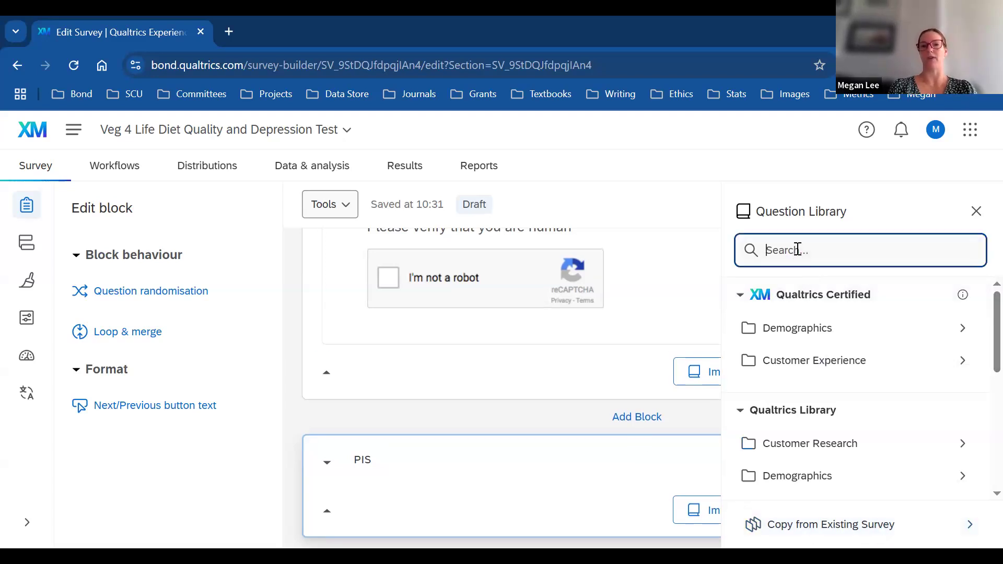
click(976, 211)
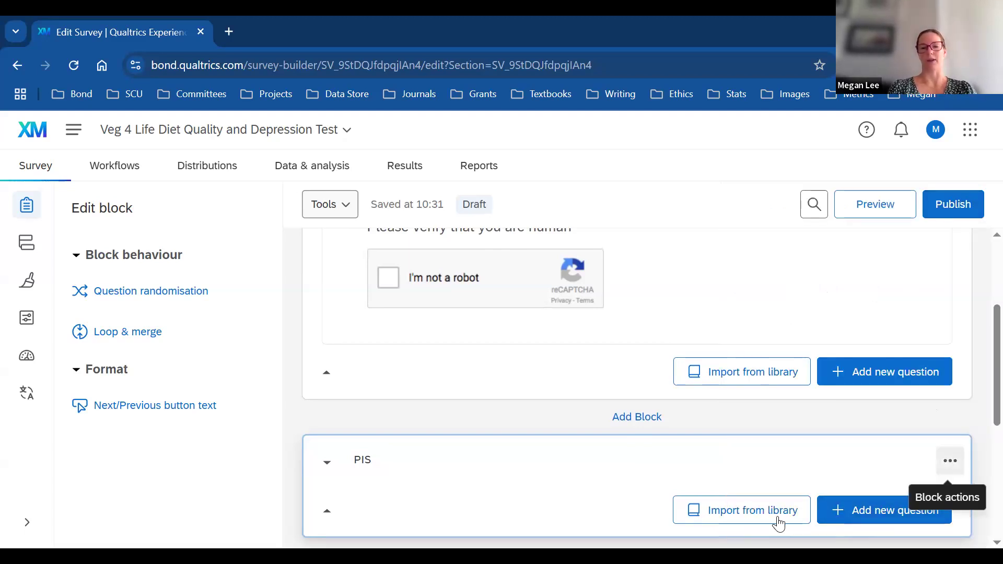
click(948, 463)
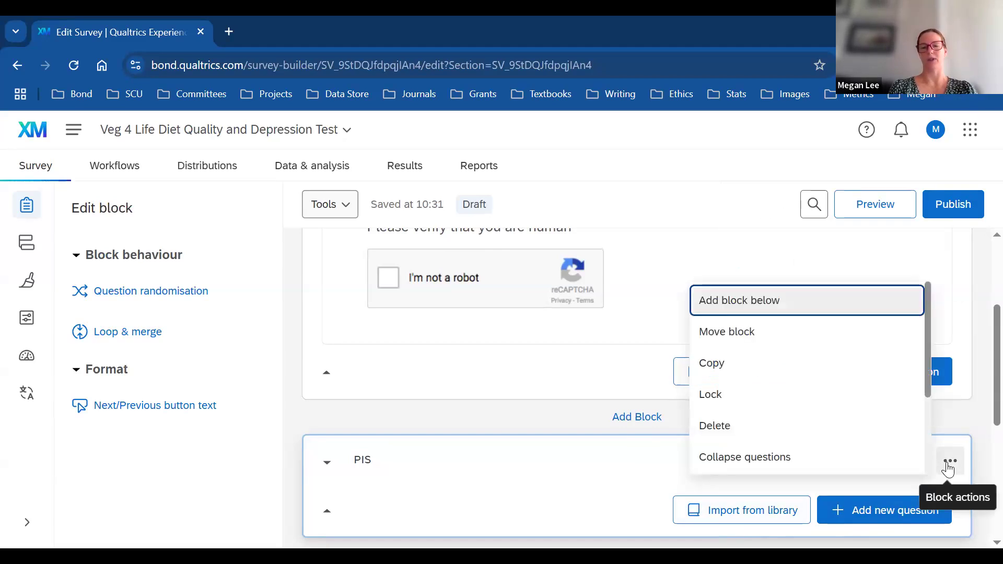
click(747, 516)
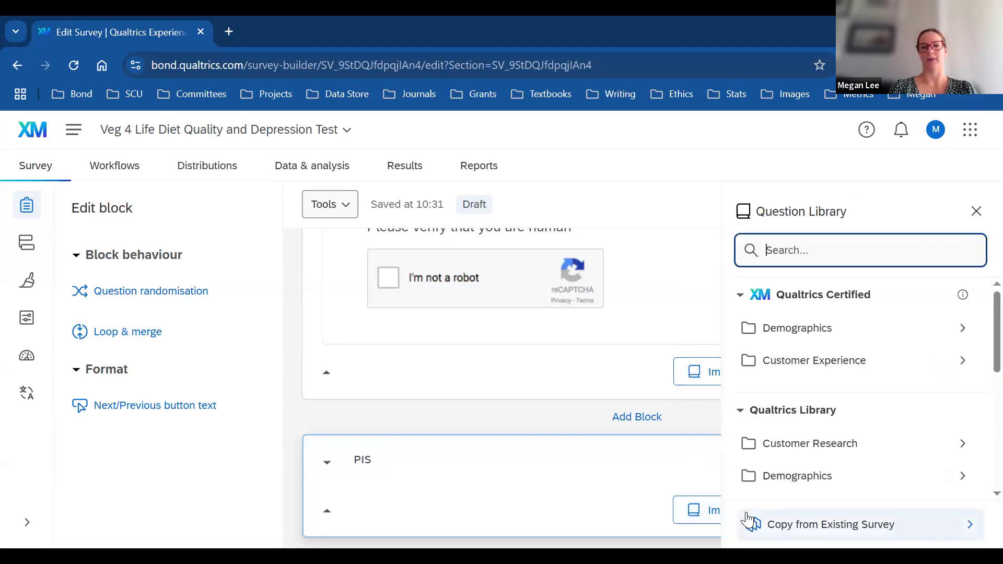
scroll(981, 355, down, 2)
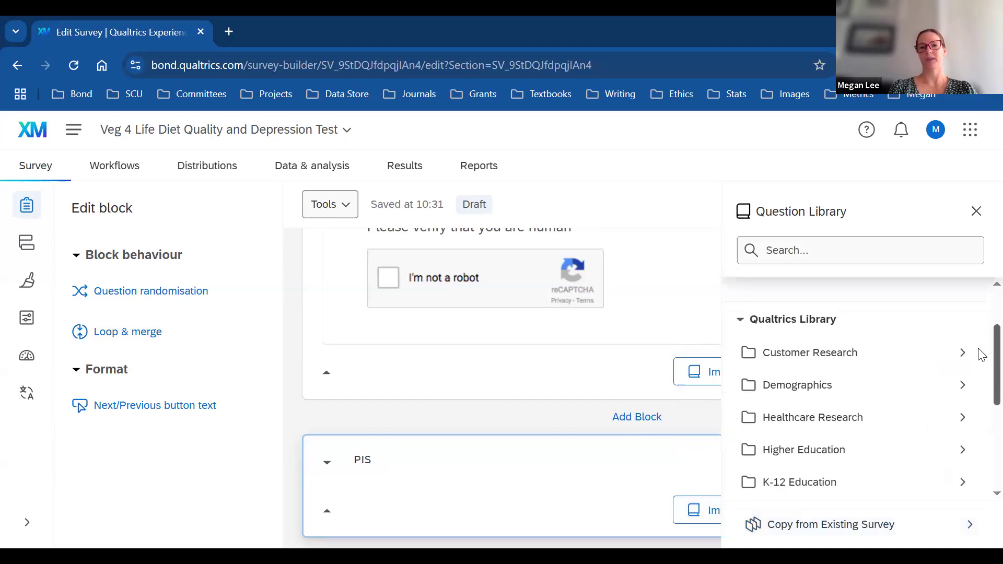
scroll(980, 355, down, 4)
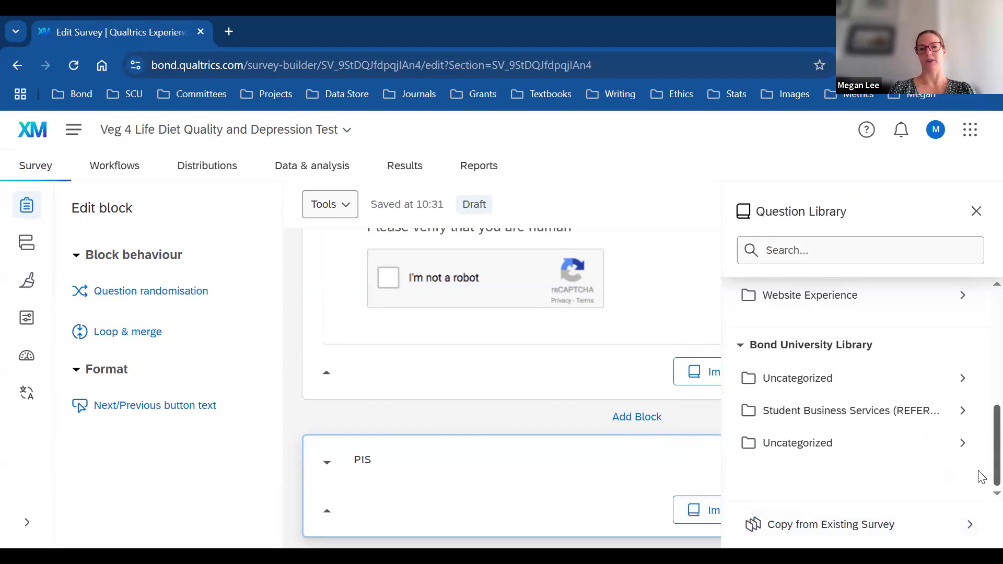
scroll(981, 308, up, 6)
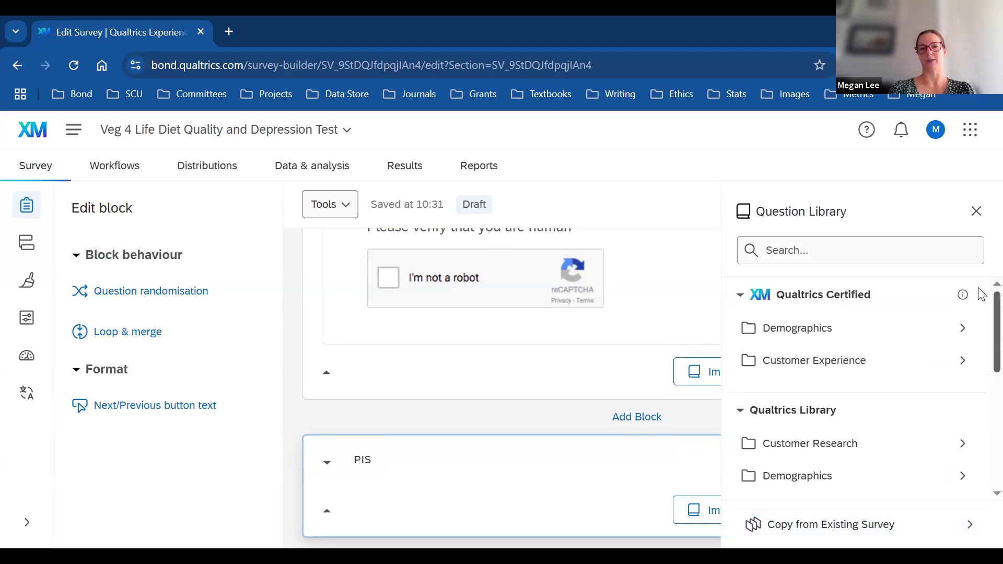
click(976, 211)
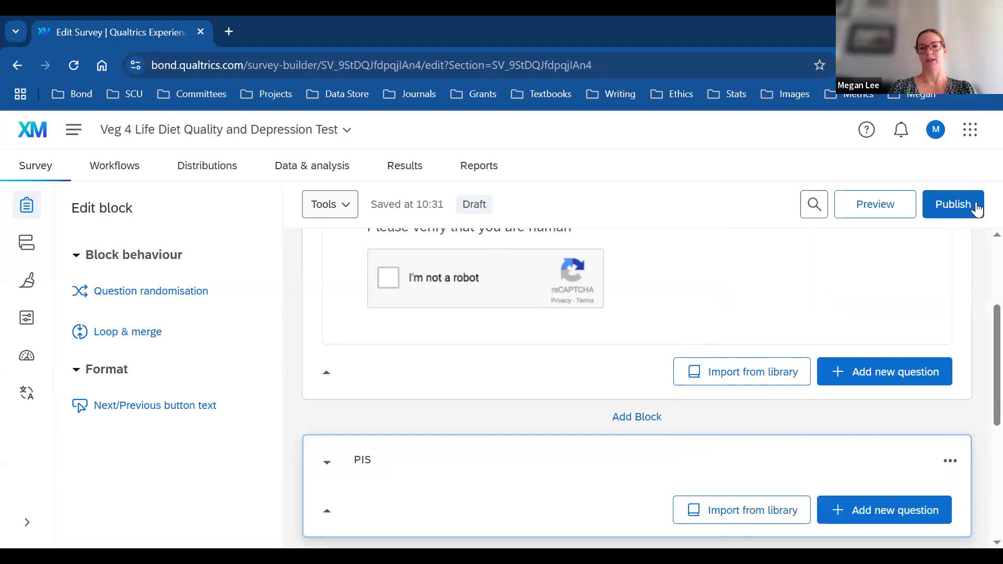
Step: Begin deleting the PIS block but cancel, keeping it
click(950, 463)
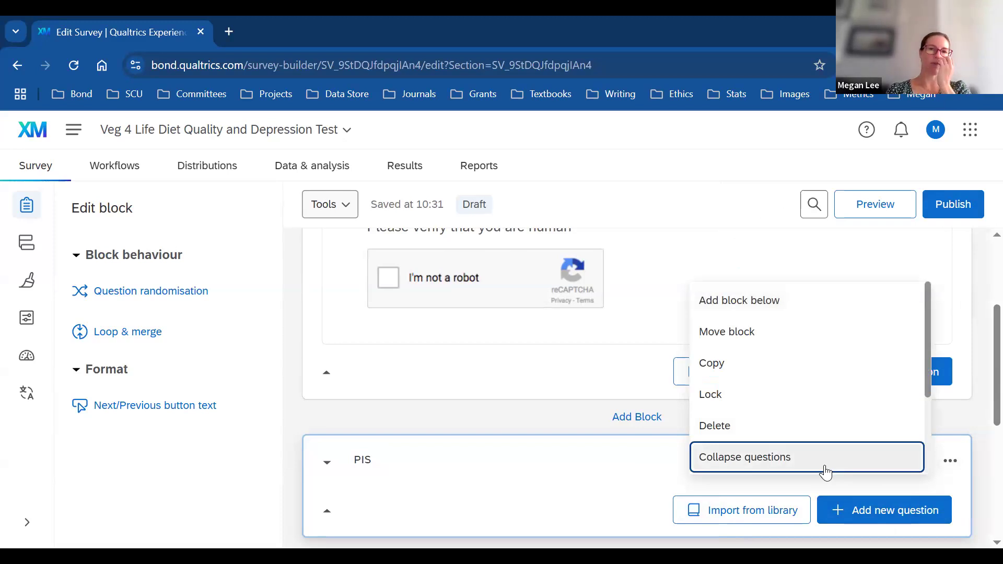
click(726, 426)
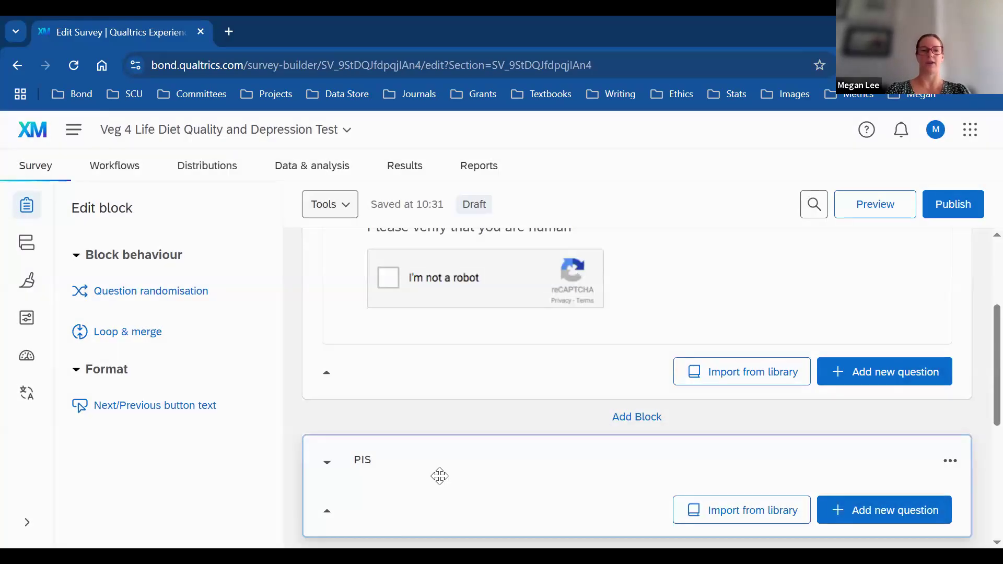
click(581, 387)
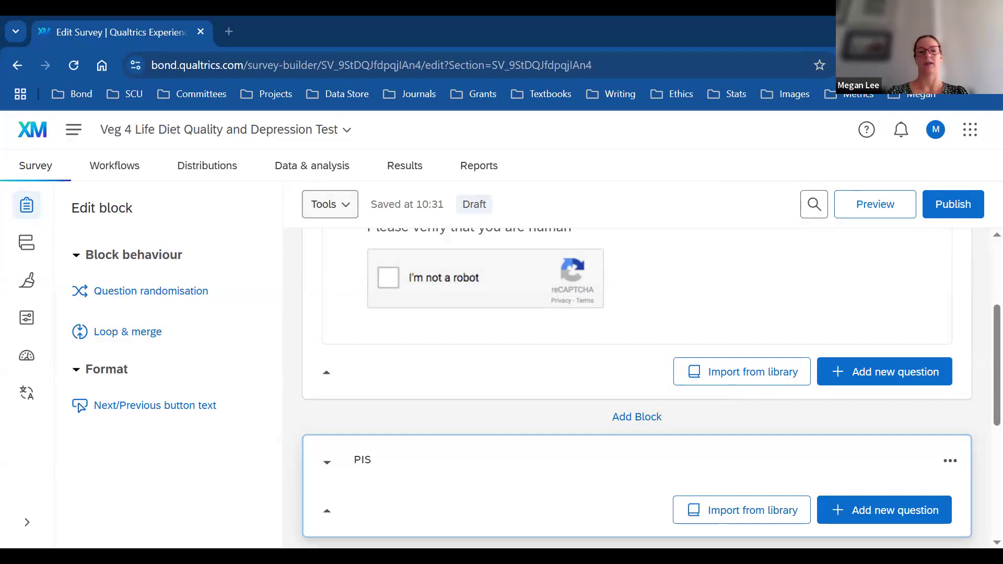
Step: Add a Text/Graphic item to PIS, paste the information sheet text, and clear its Q3 label
click(922, 510)
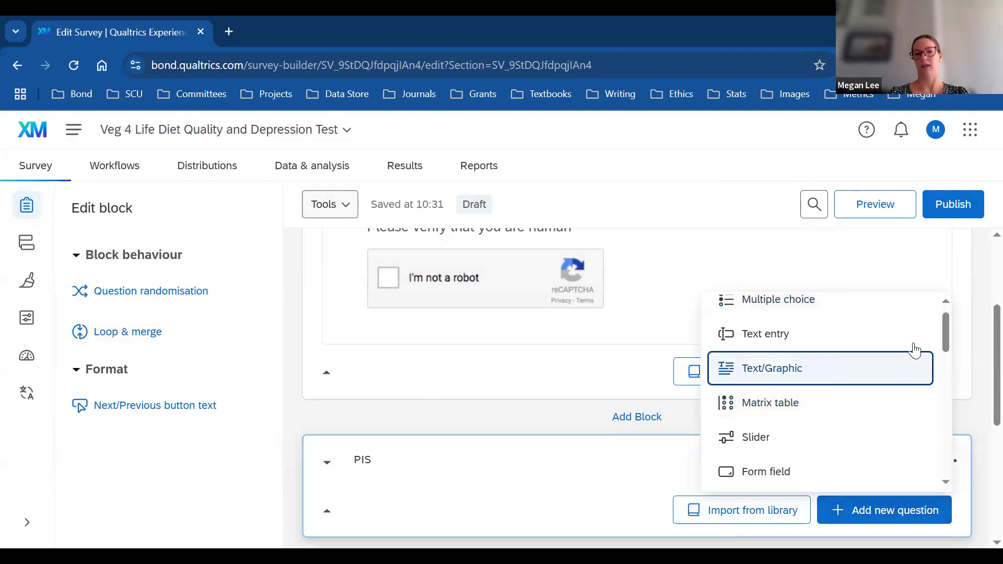
click(793, 377)
click(471, 450)
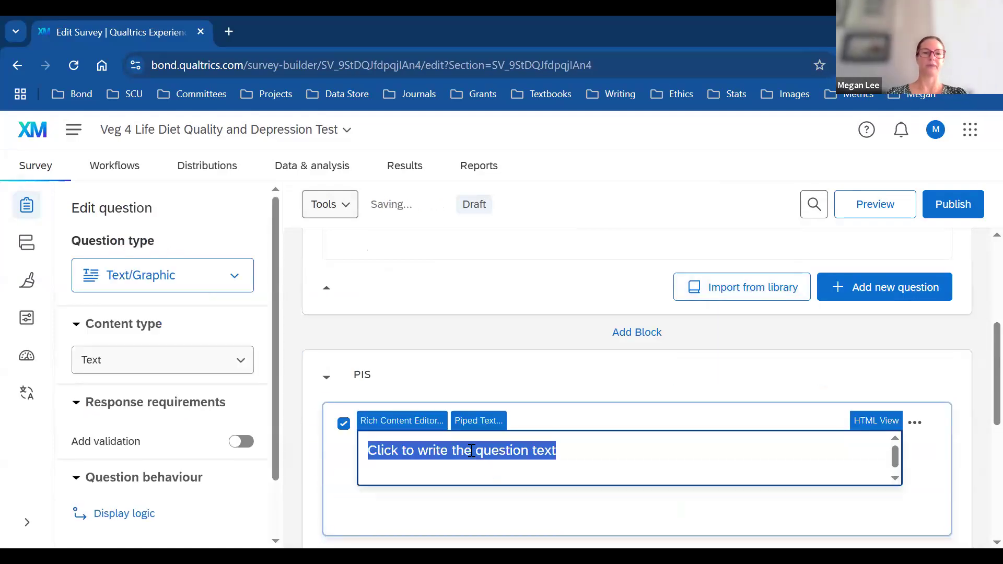
key(ctrl+v)
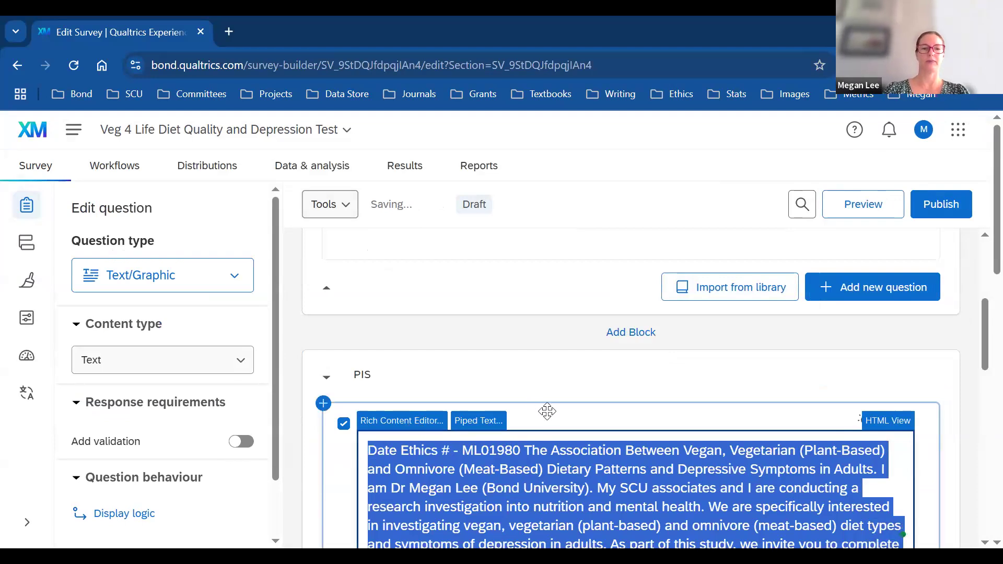
click(548, 413)
key(BackSpace)
key(BackSpace)
key(Return)
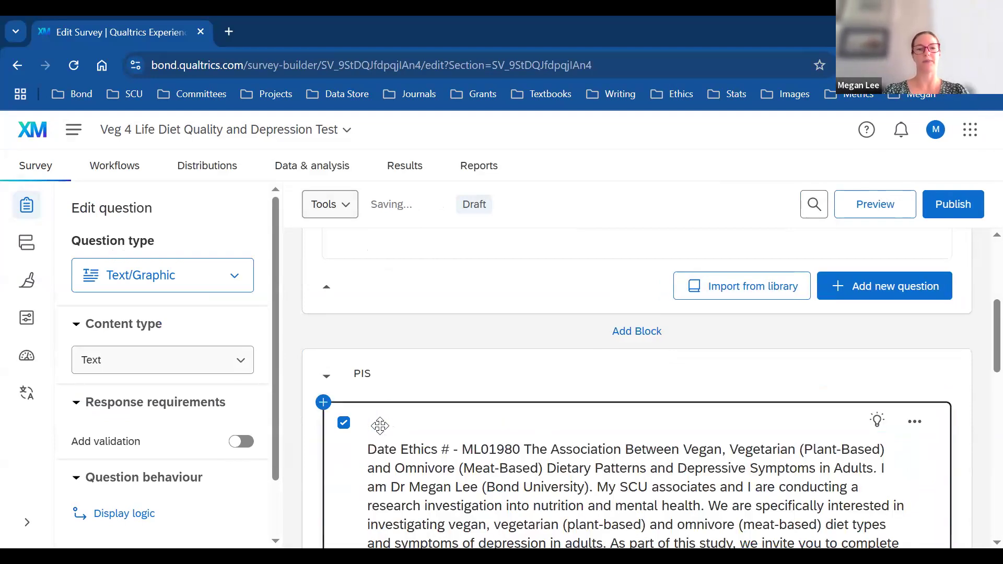
drag(981, 324, 978, 457)
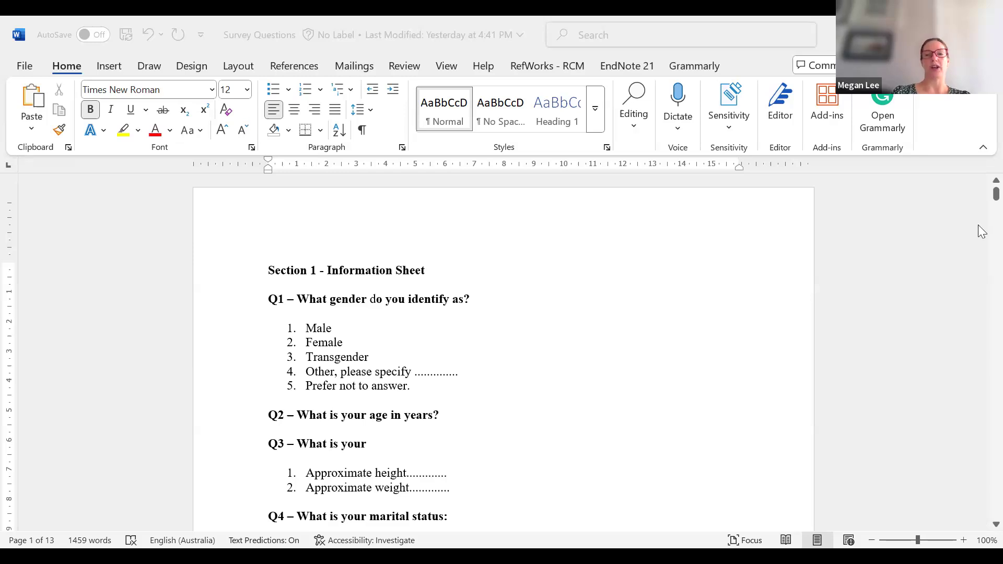
scroll(979, 222, down, 8)
scroll(981, 208, up, 8)
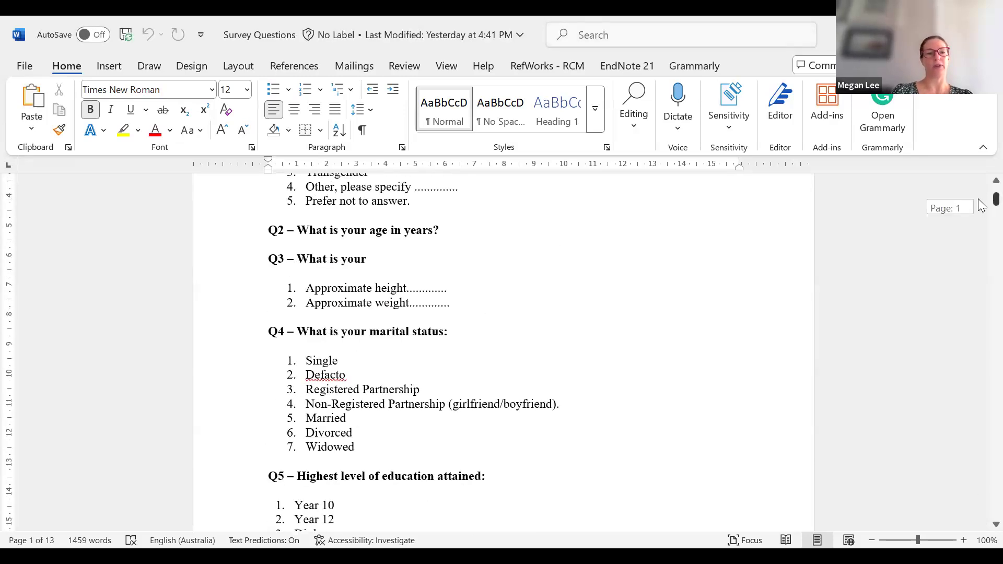
scroll(981, 202, up, 1)
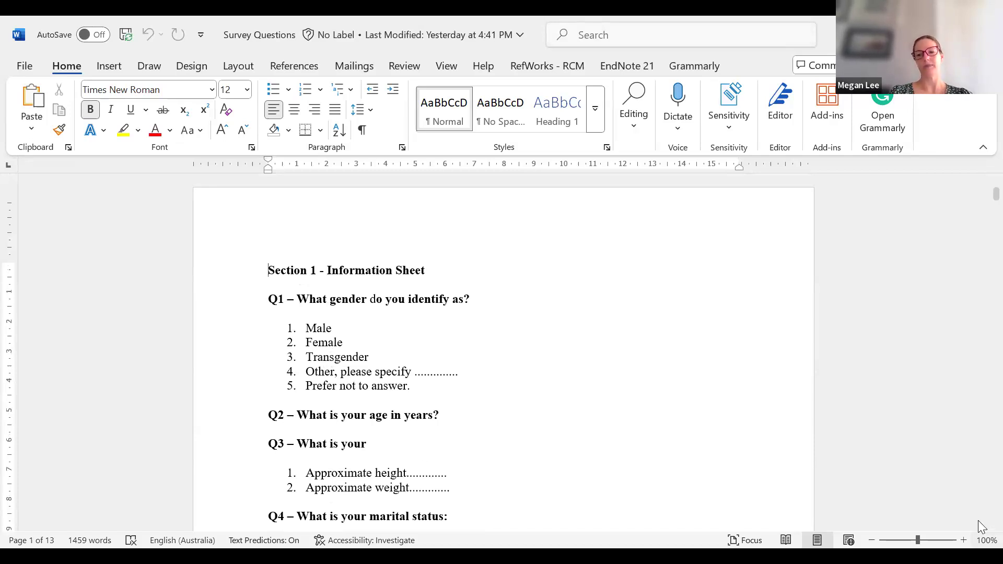
scroll(981, 529, down, 1)
scroll(981, 528, down, 4)
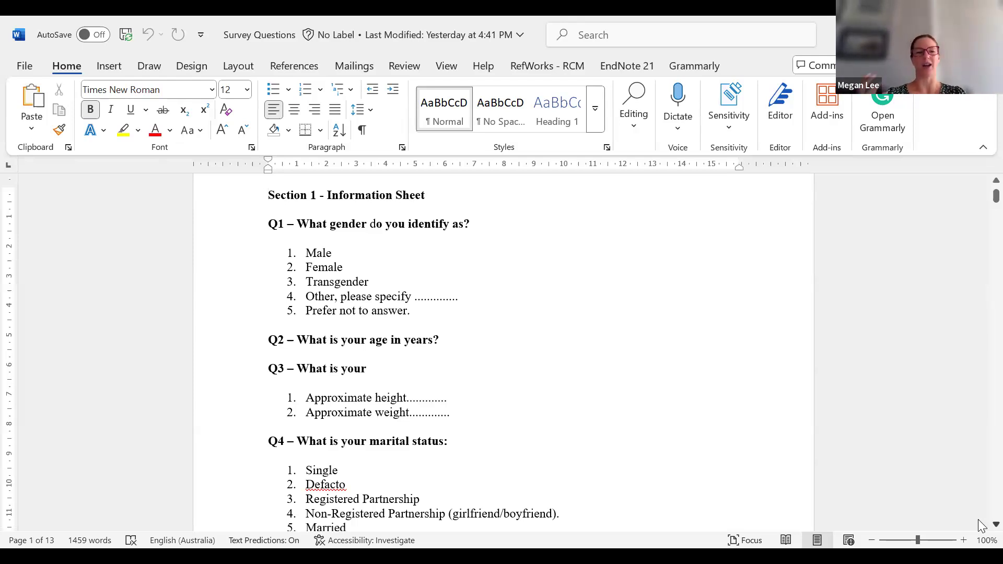
scroll(980, 524, down, 1)
scroll(980, 524, down, 5)
scroll(980, 524, down, 2)
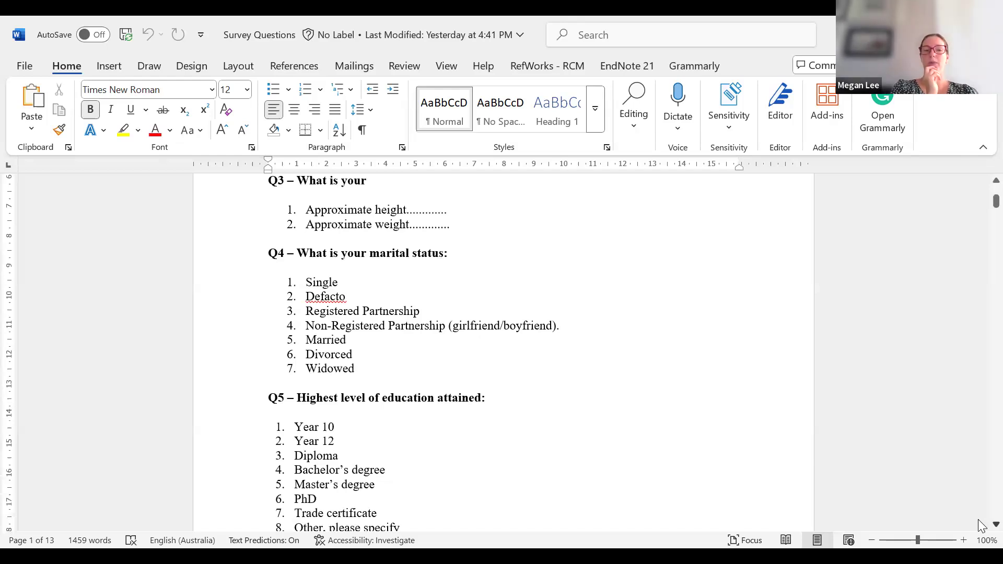
scroll(980, 524, down, 3)
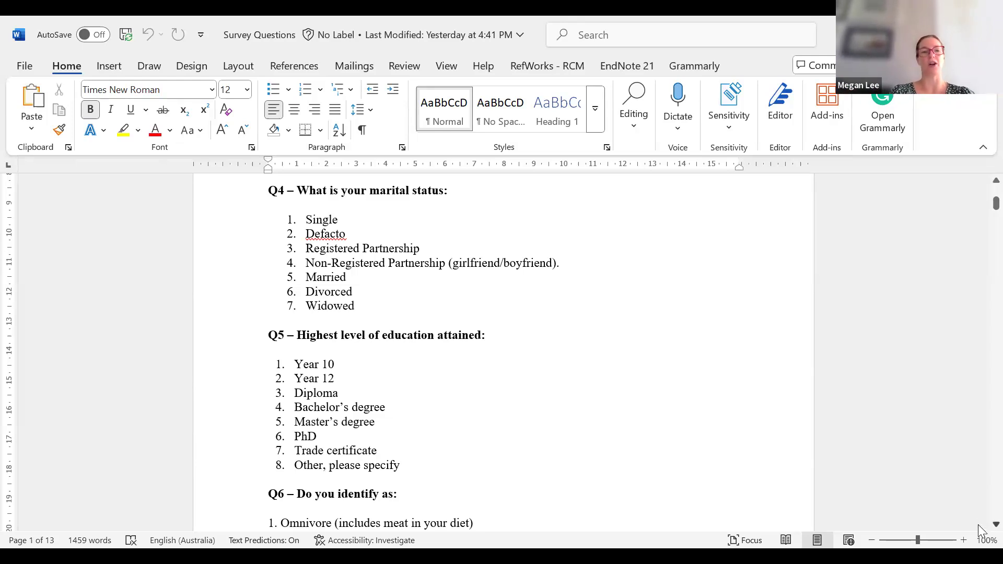
scroll(978, 524, down, 1)
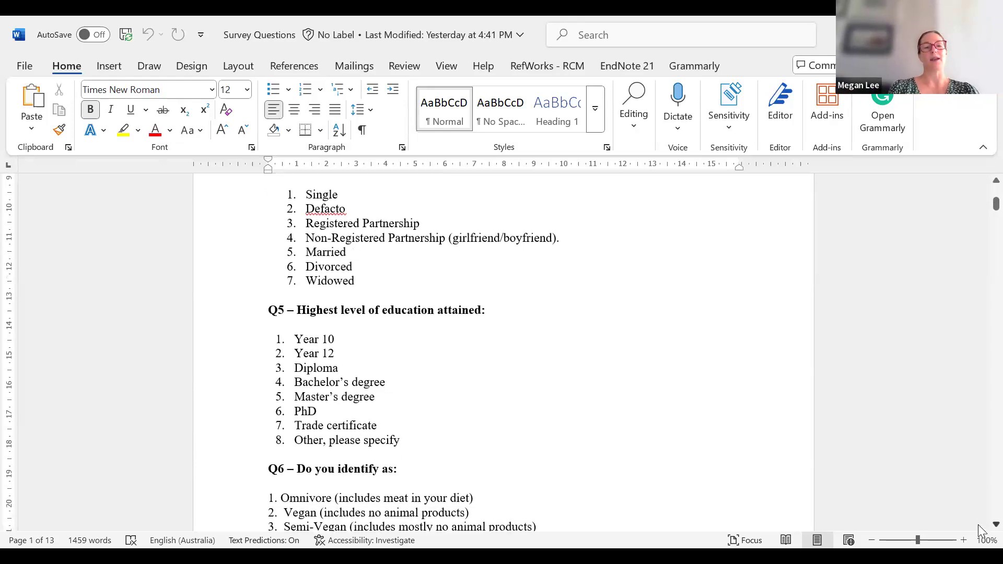
scroll(977, 524, down, 1)
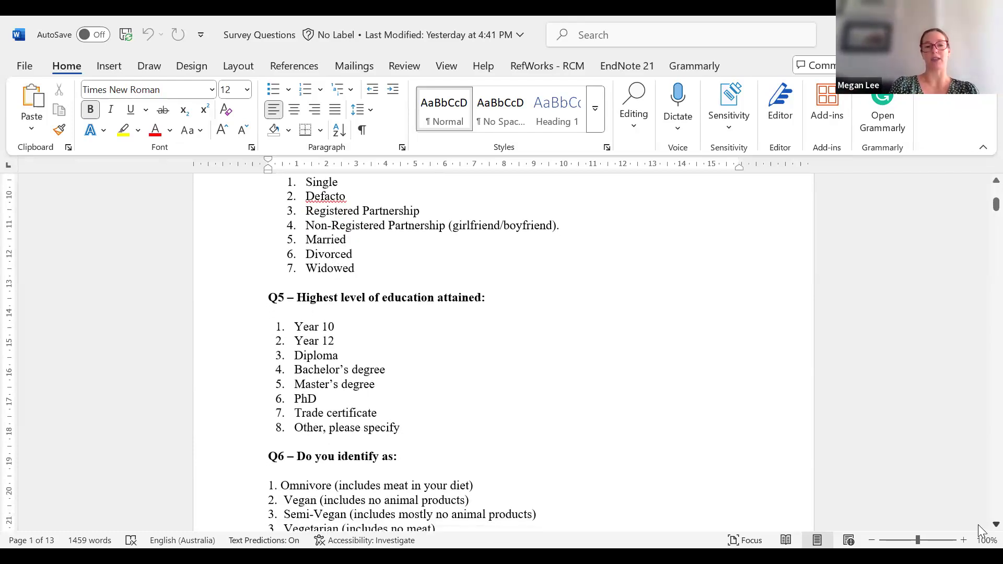
scroll(978, 525, down, 2)
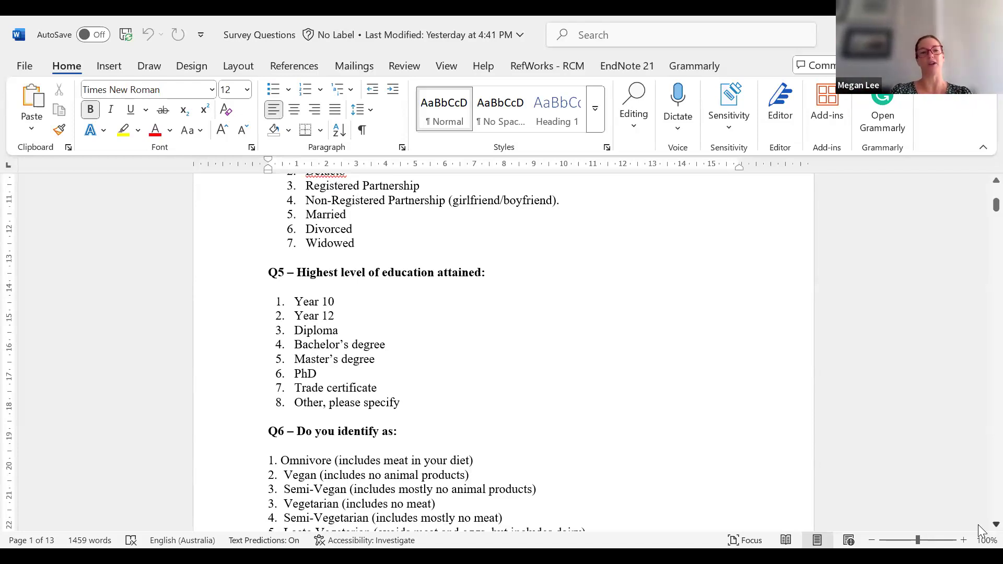
scroll(978, 524, down, 3)
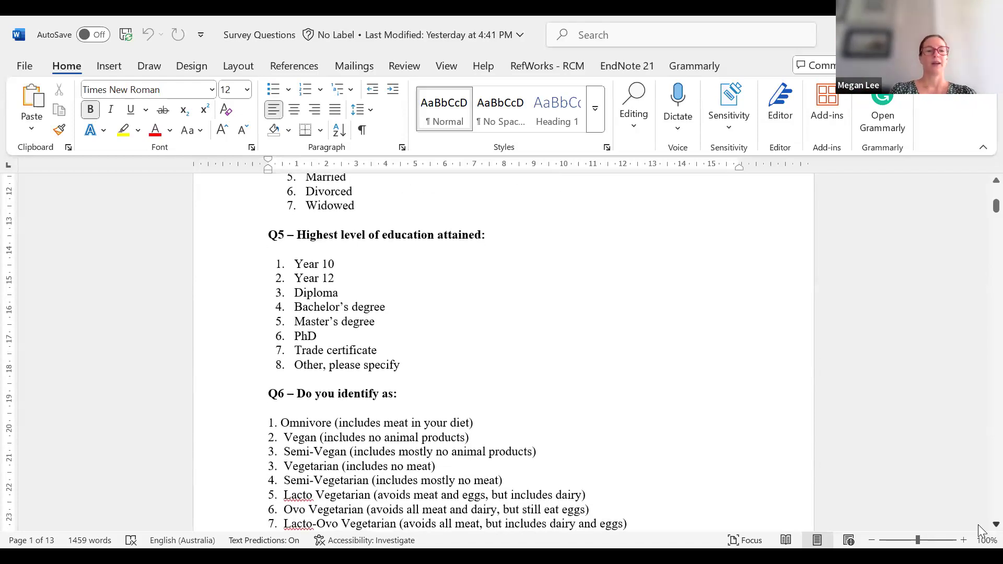
scroll(978, 525, down, 1)
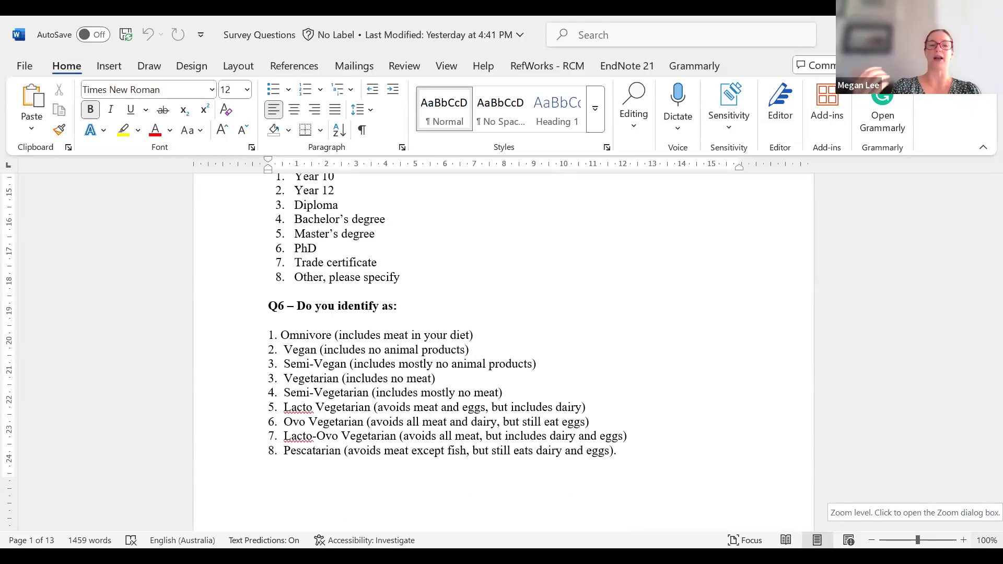
click(986, 540)
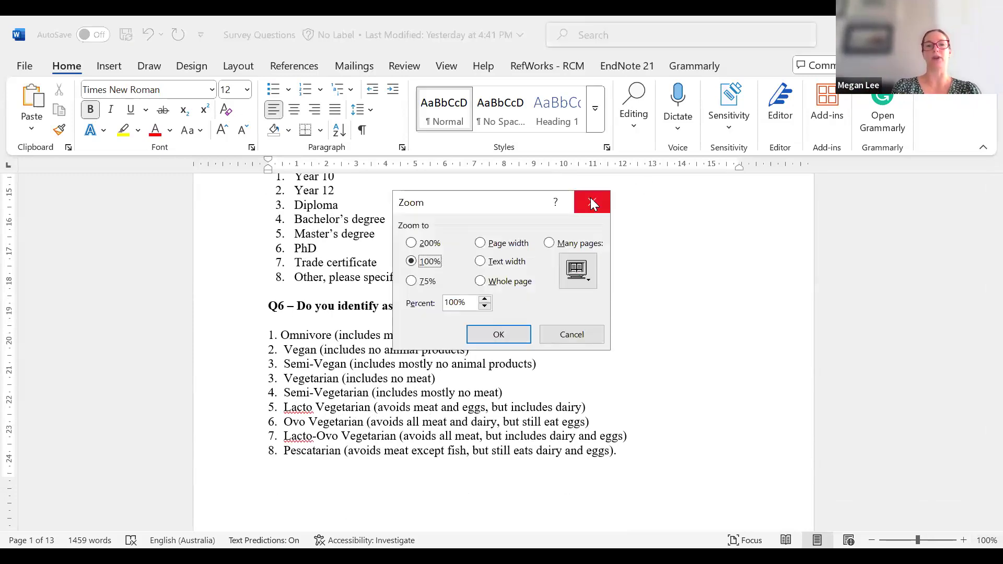
key(Escape)
scroll(978, 523, down, 3)
scroll(978, 522, down, 3)
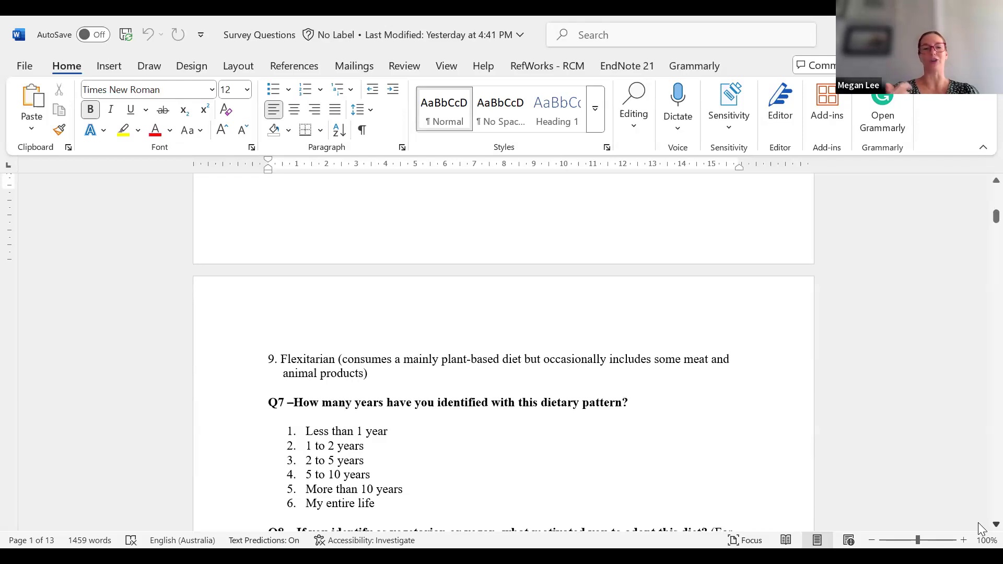
Step: Scroll the Word draft past Q8 and Q9 to the CES-D Short Form page
scroll(978, 522, down, 1)
scroll(977, 522, down, 3)
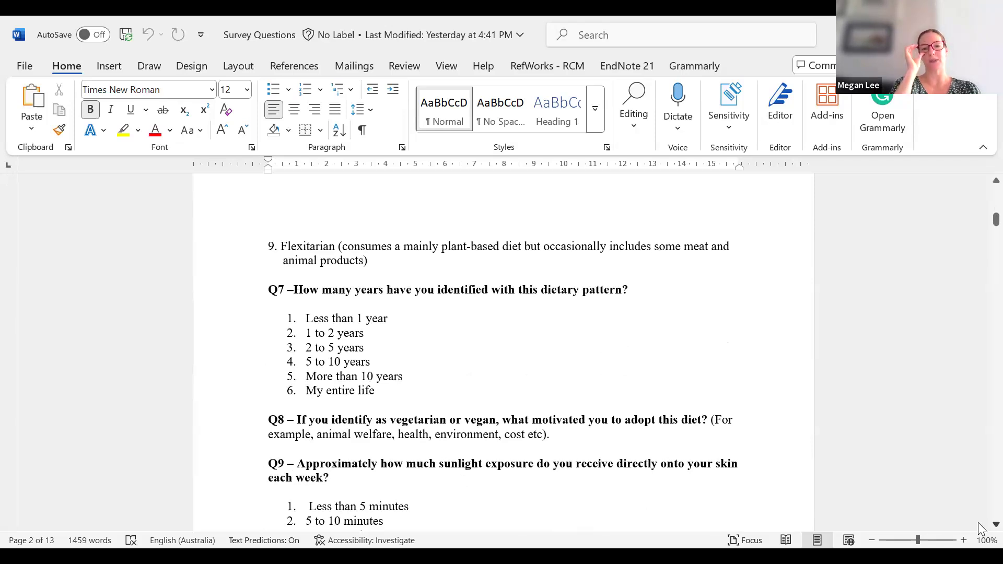
scroll(977, 522, down, 3)
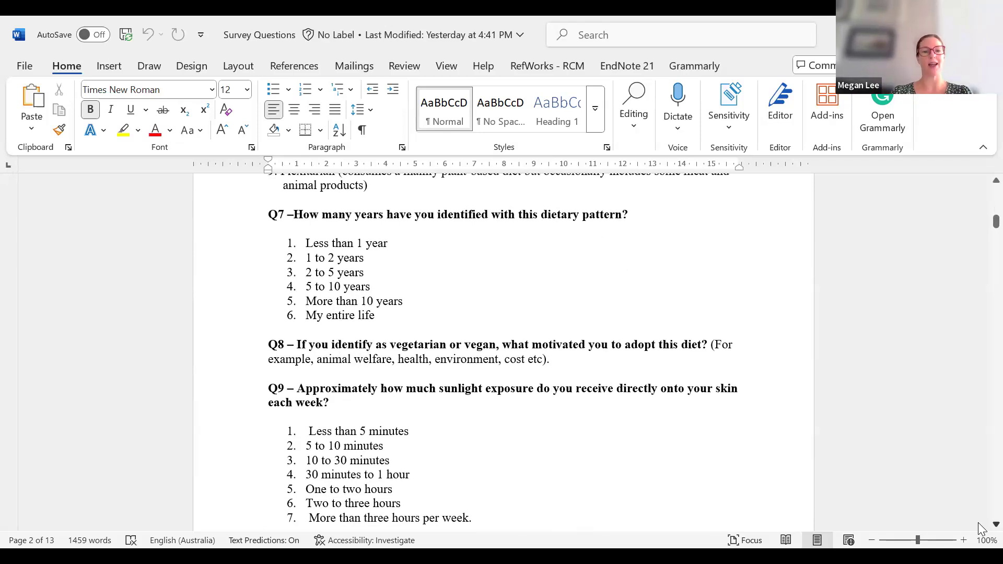
scroll(978, 523, down, 6)
scroll(977, 522, down, 6)
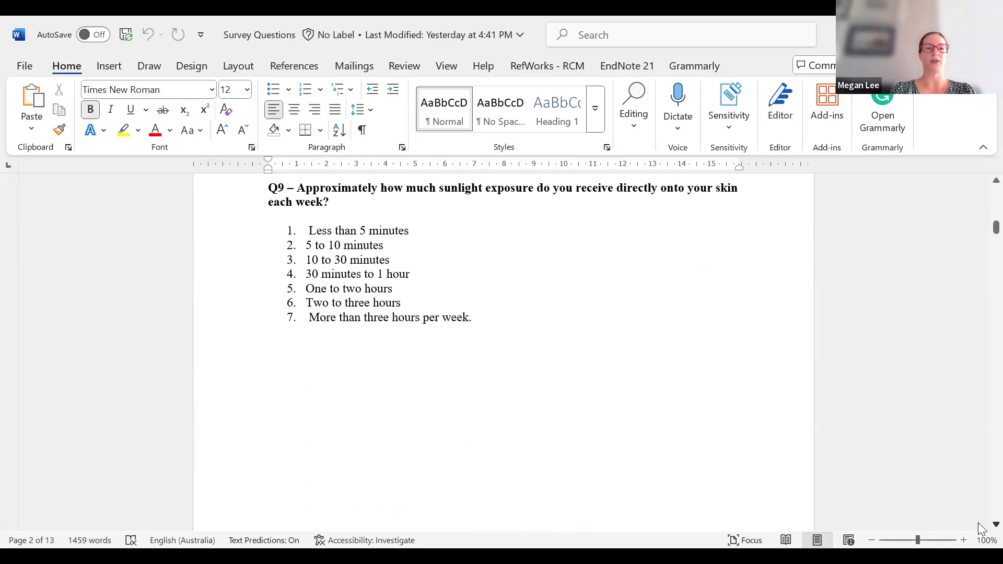
scroll(978, 522, down, 7)
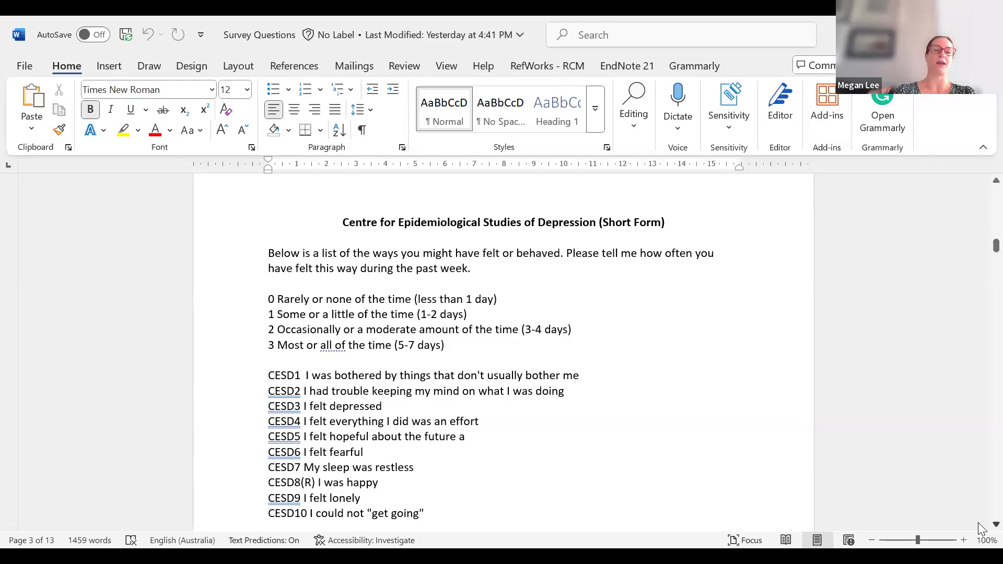
Step: Delete the stray 'a' after 'future' and tag CESD5 as '(R)', undoing the ® autocorrect
scroll(978, 522, down, 1)
scroll(978, 523, down, 1)
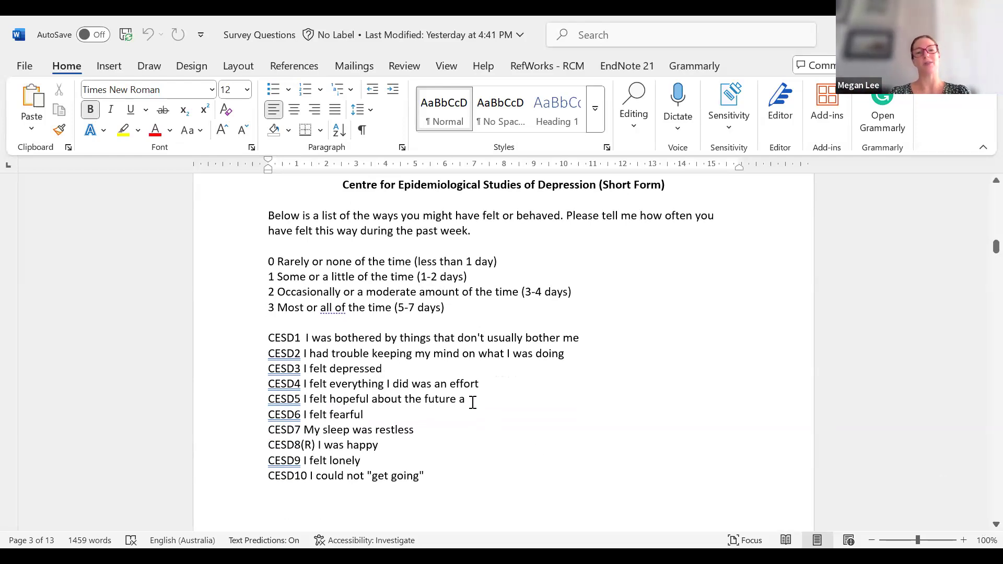
click(465, 399)
key(BackSpace)
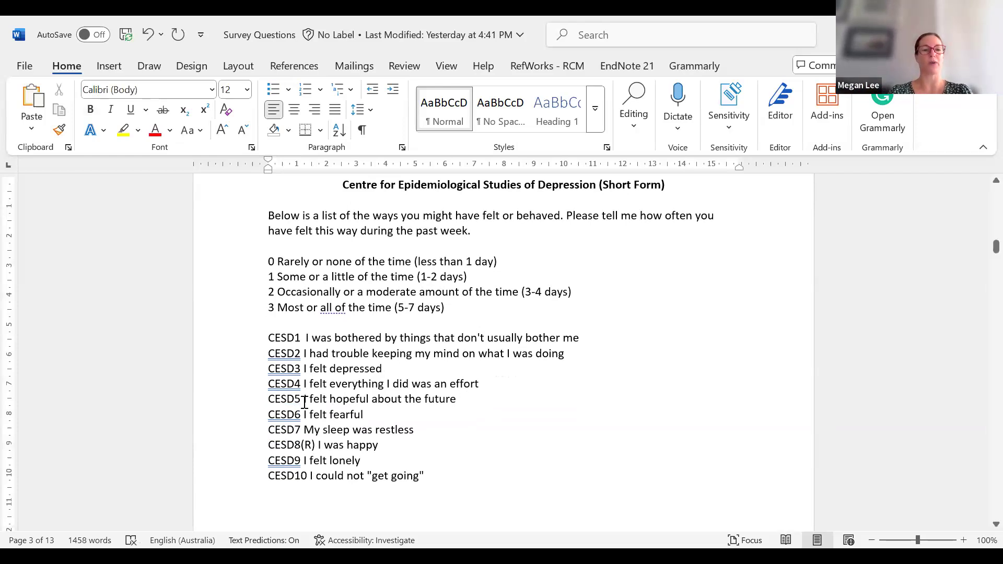
click(301, 400)
text((R))
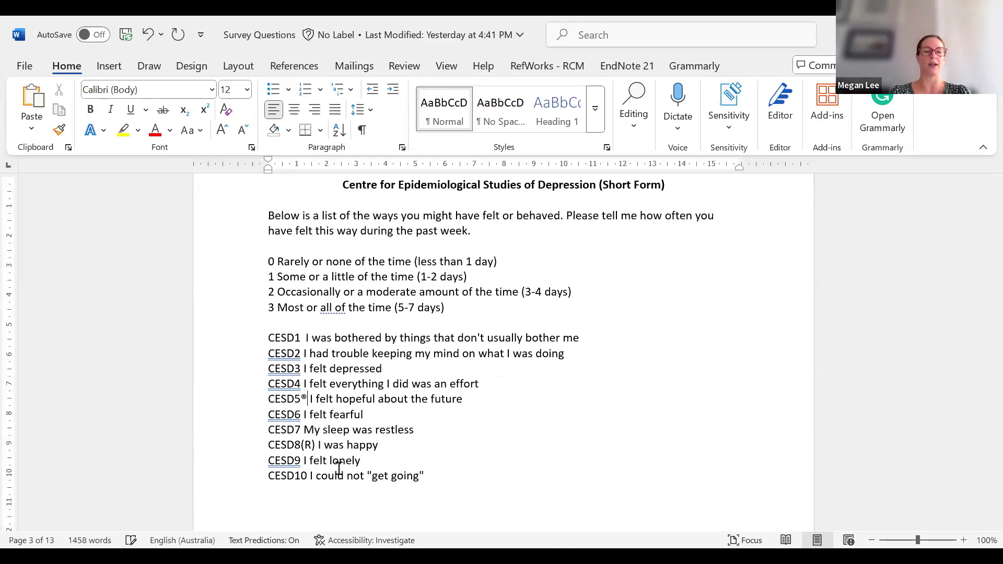
click(148, 35)
click(400, 413)
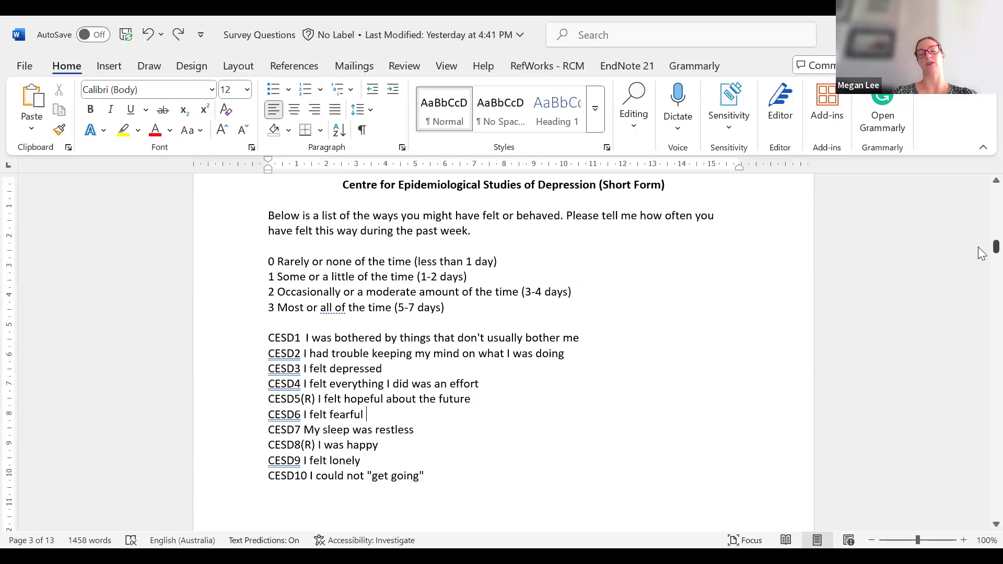
Step: Scroll to page 4's Dietary Screening Tool and briefly select the (5) score on option three
drag(980, 258, 981, 276)
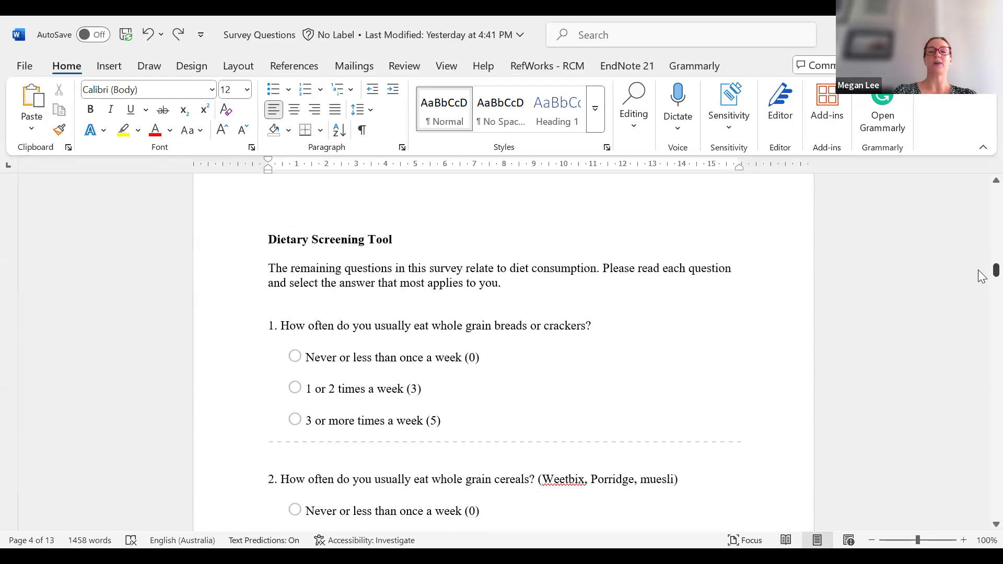
mouse_move(981, 276)
mouse_down()
mouse_move(981, 251)
mouse_move(505, 271)
mouse_move(499, 282)
mouse_up()
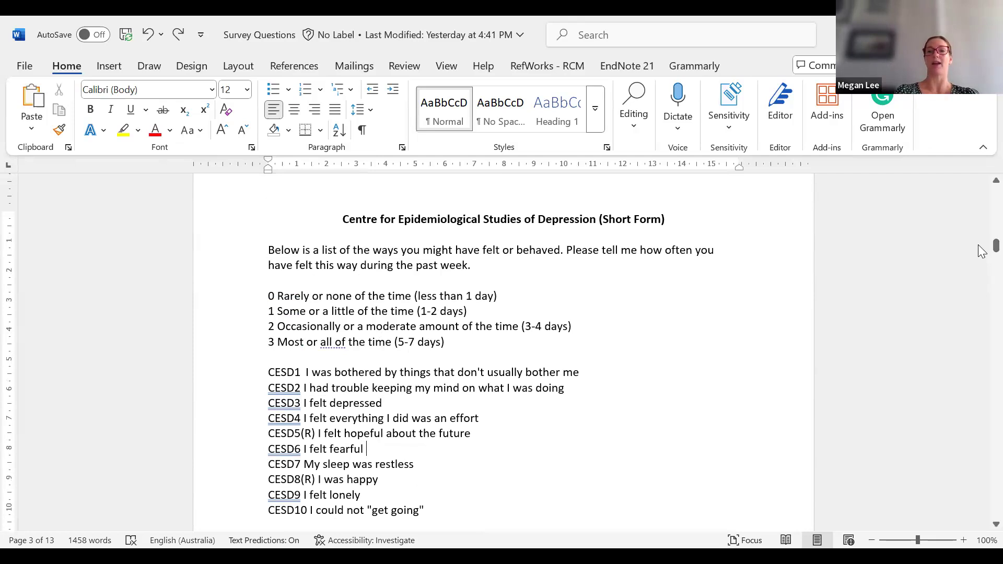
drag(981, 251, 981, 278)
scroll(105, 260, down, 1)
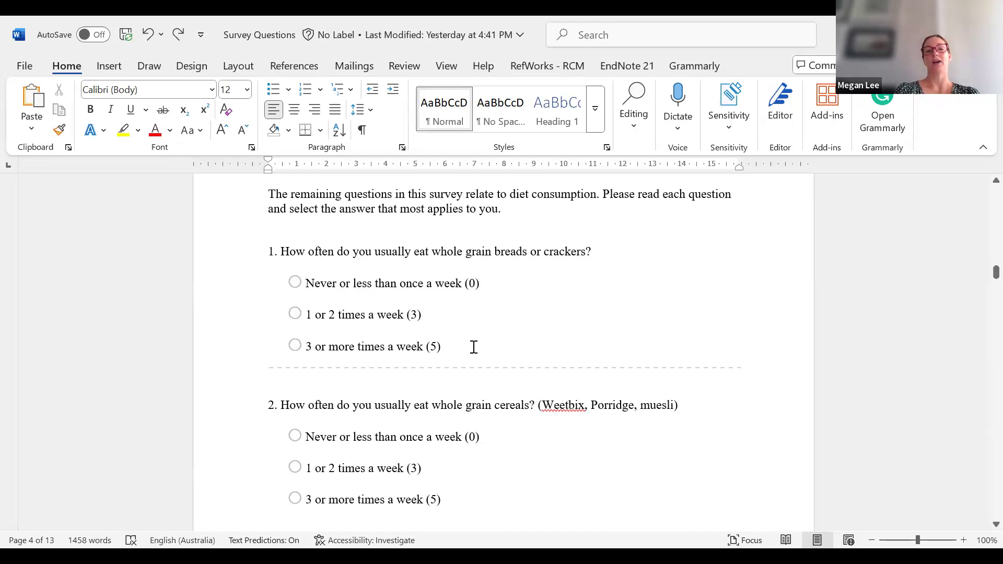
double_click(433, 347)
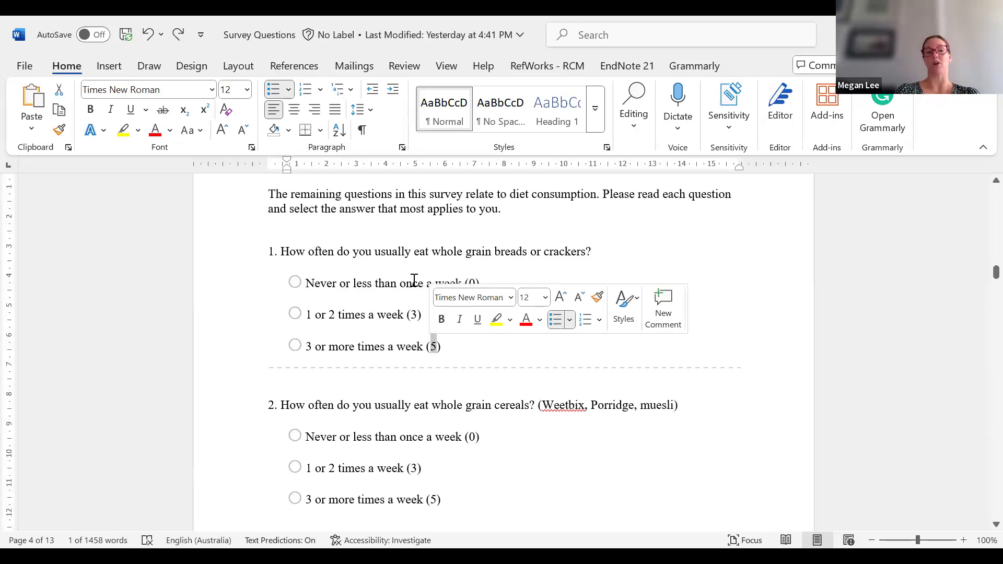
click(614, 357)
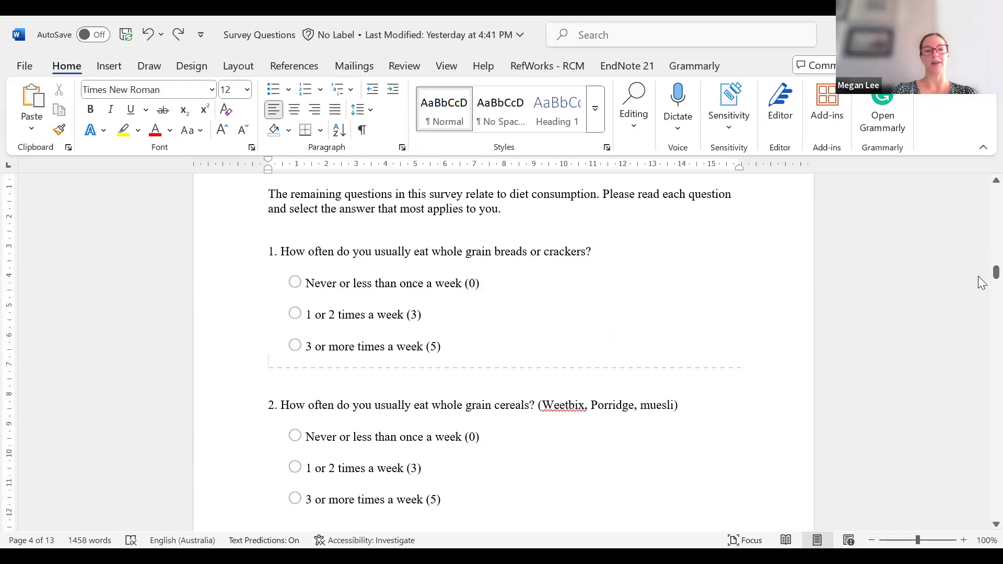
Step: Scroll down through the dietary questions to the Social Connectedness Scale (Revised) page
drag(980, 282, 981, 289)
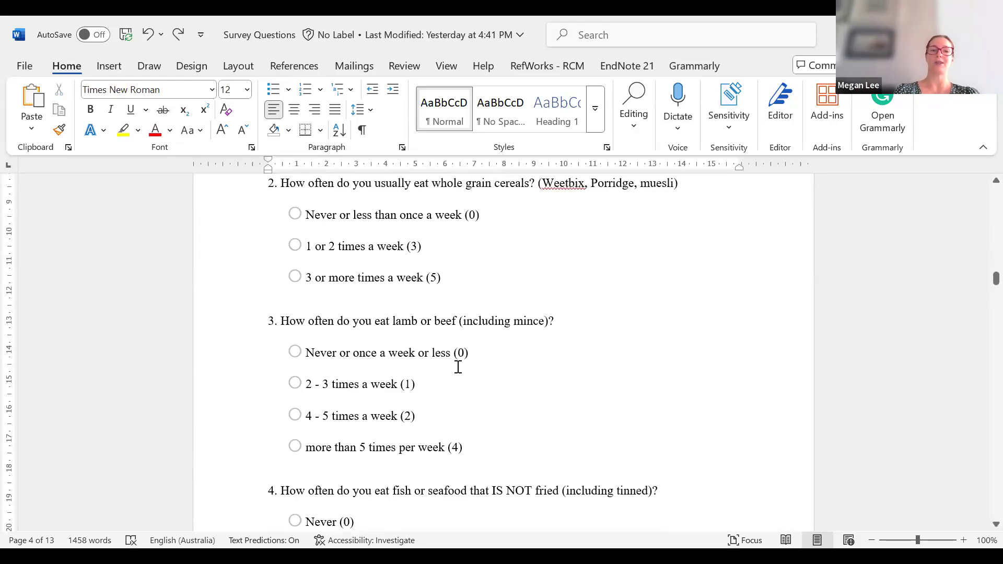
drag(978, 282, 981, 403)
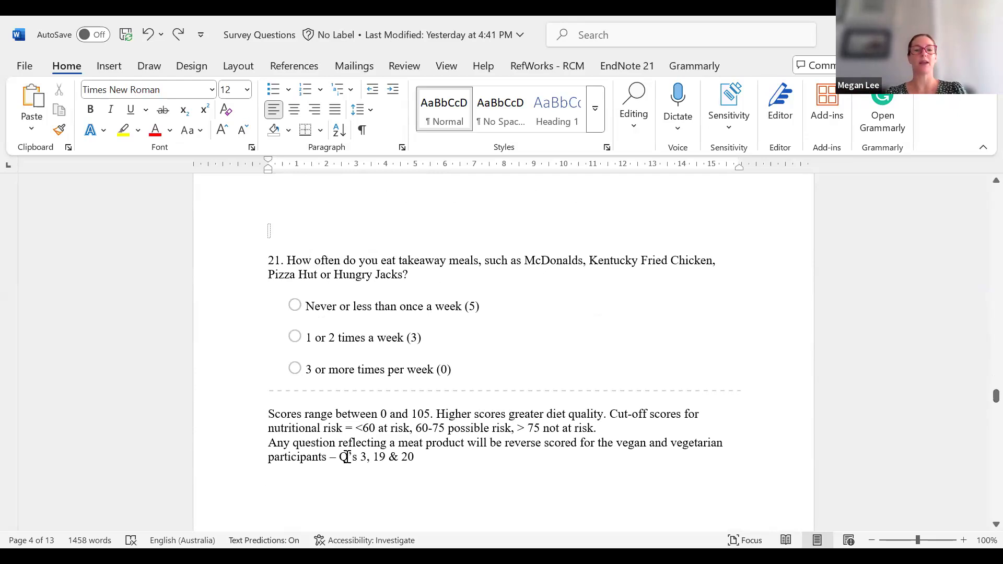
drag(995, 398, 981, 450)
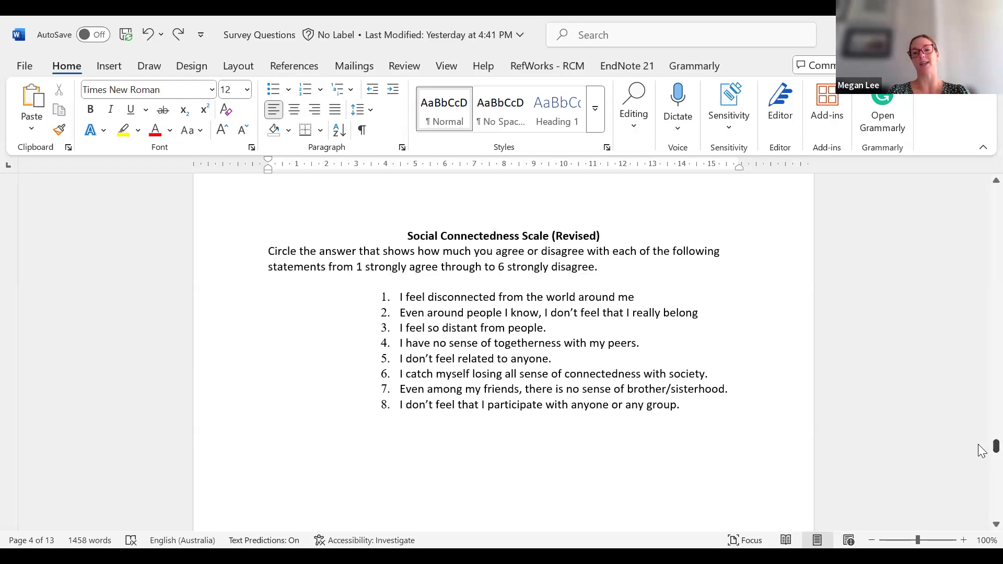
Step: Return to the top of the Survey Questions draft at Section 1 – Information Sheet
drag(982, 452, 981, 175)
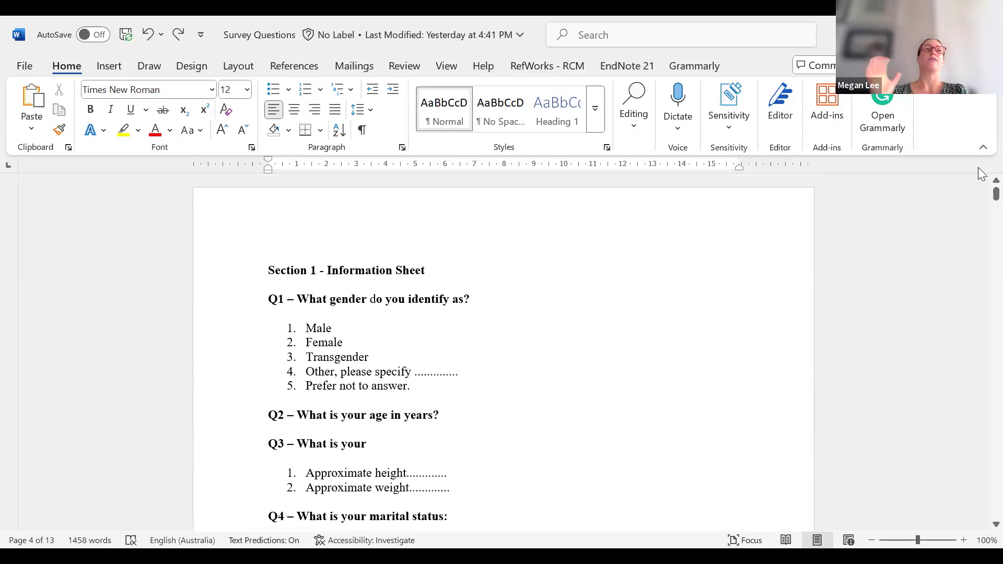
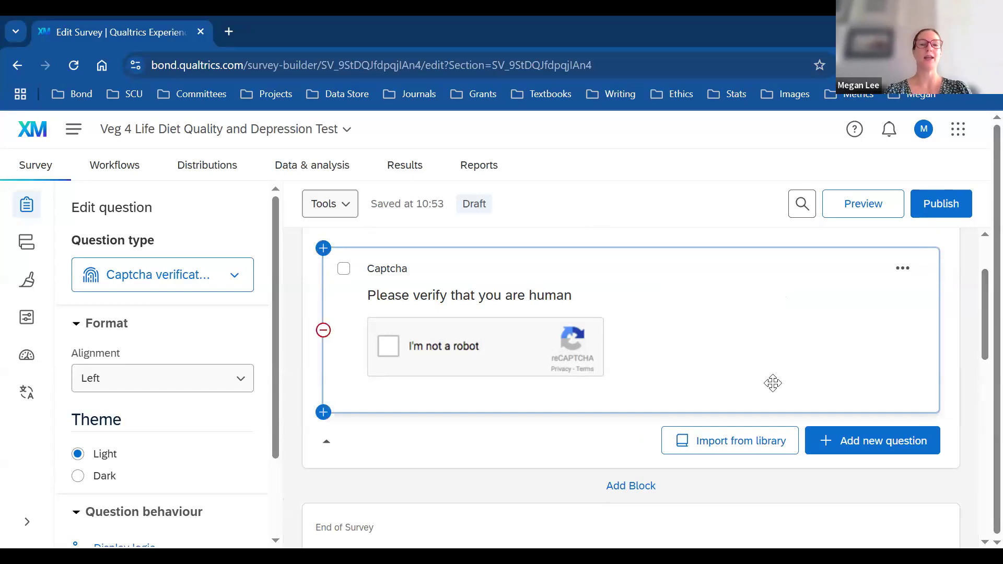
Step: Briefly edit the captcha question's wording, then move down past it
click(535, 300)
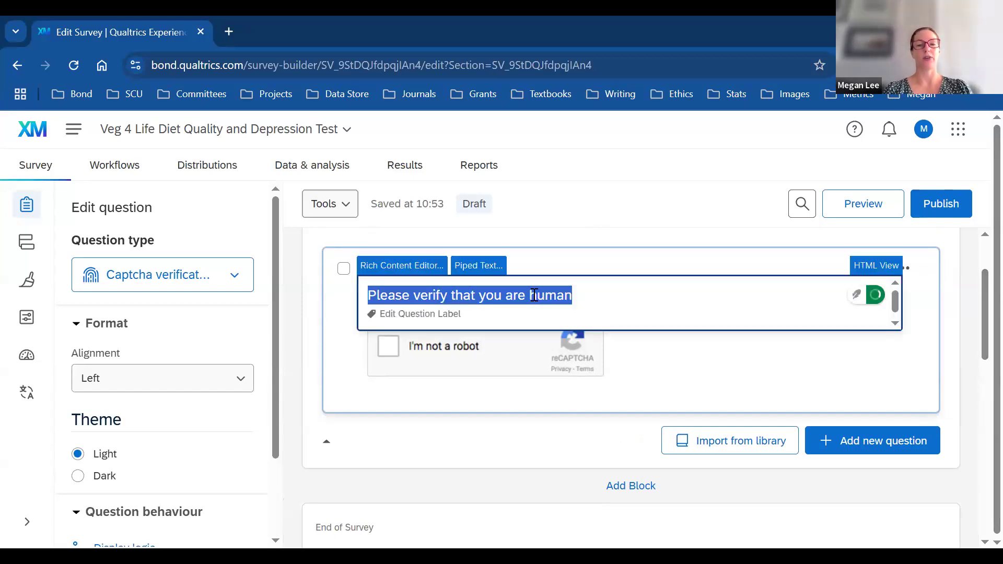
click(655, 372)
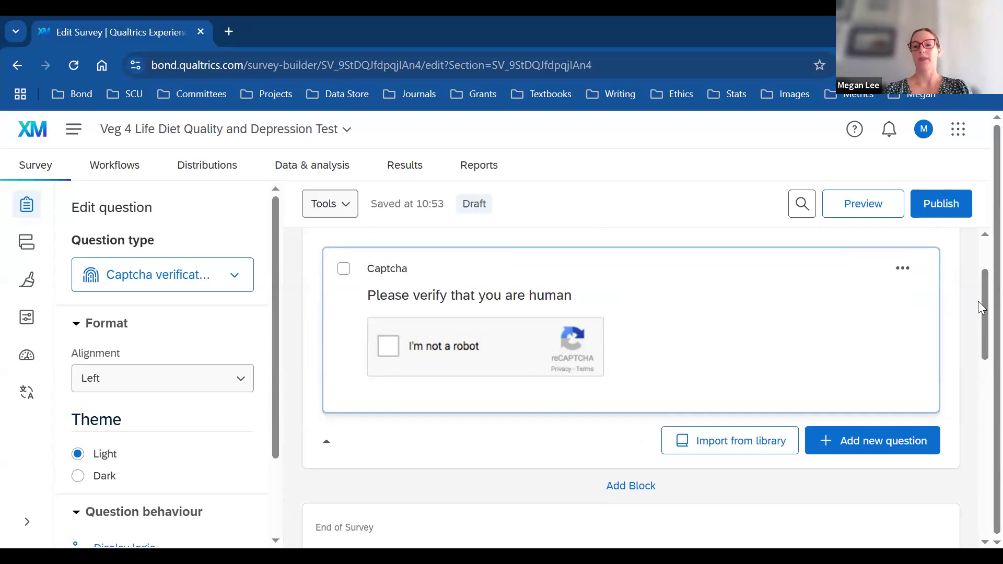
scroll(980, 309, down, 4)
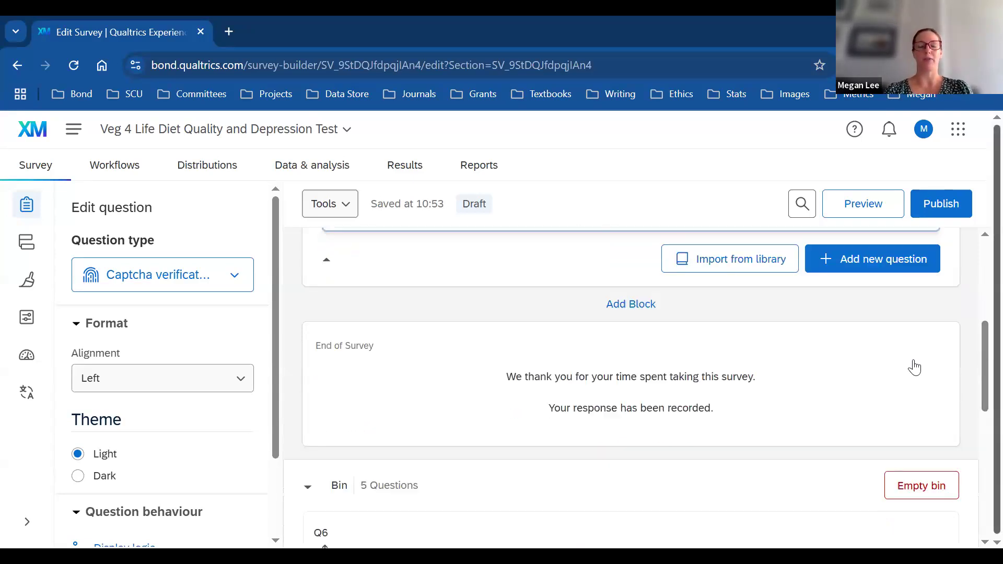
Step: Add a new block and name it PIS
click(634, 305)
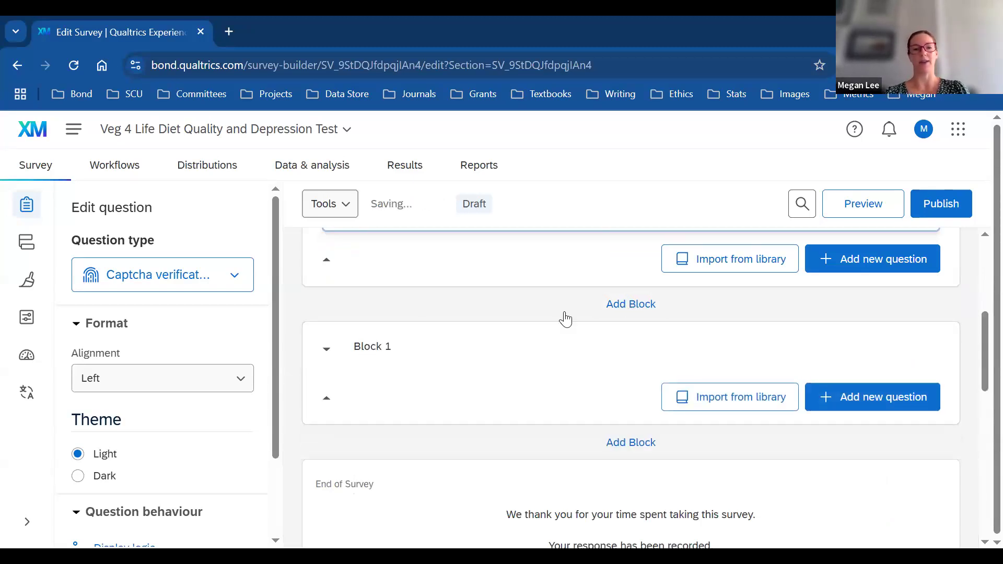
click(383, 350)
text(PIS)
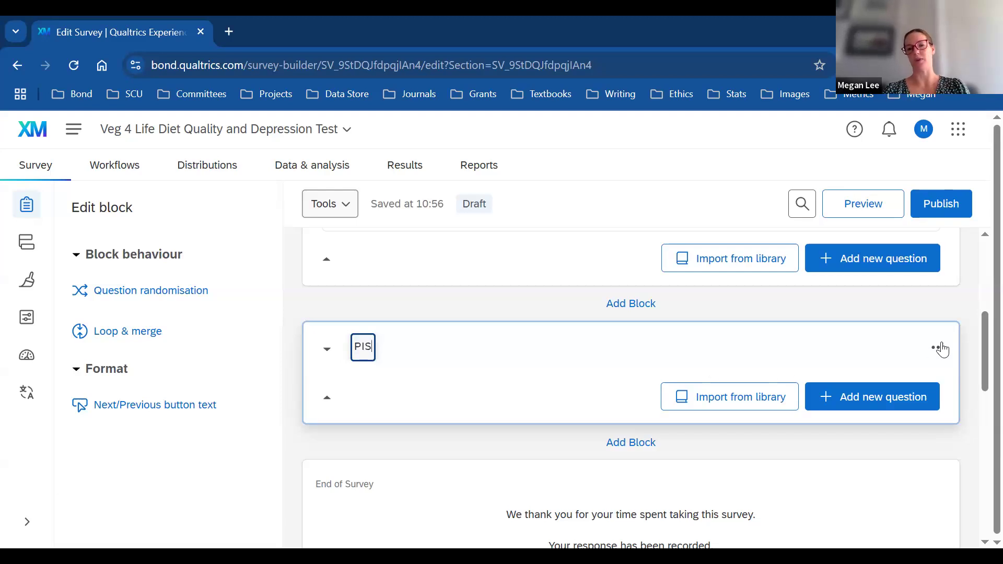
Step: Add a Text/Graphic question labelled PIS to the PIS block
click(878, 405)
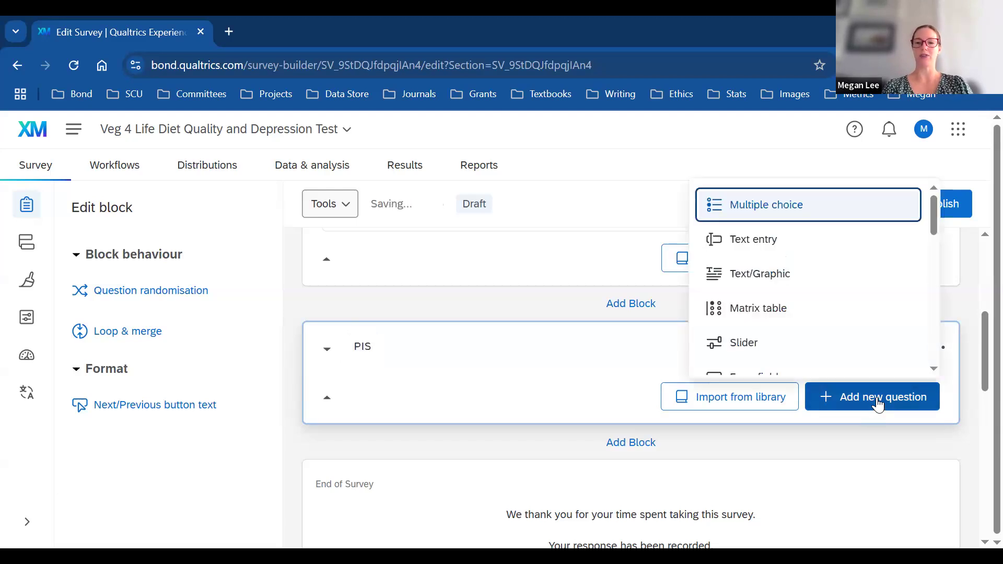
click(771, 282)
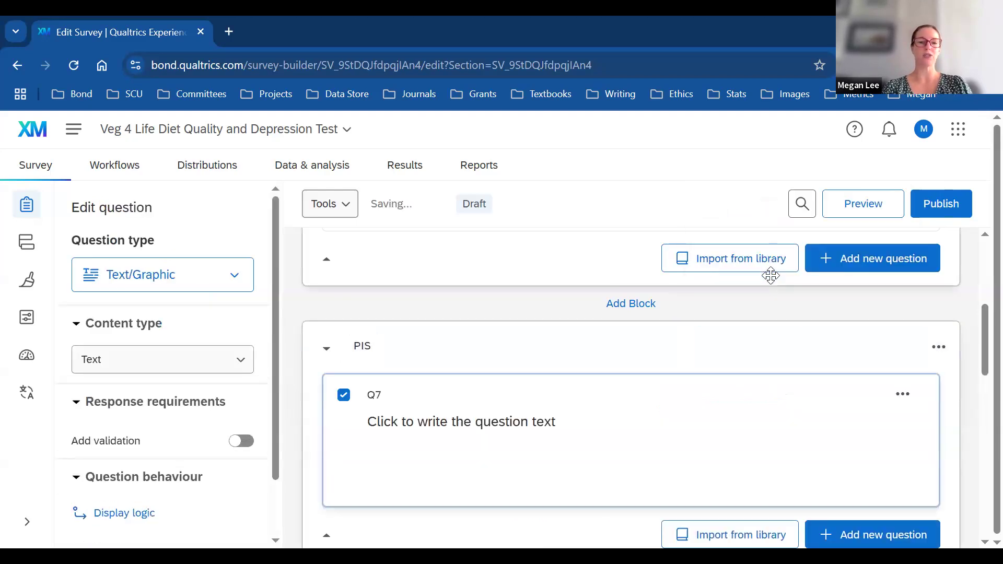
click(373, 395)
text(PIS)
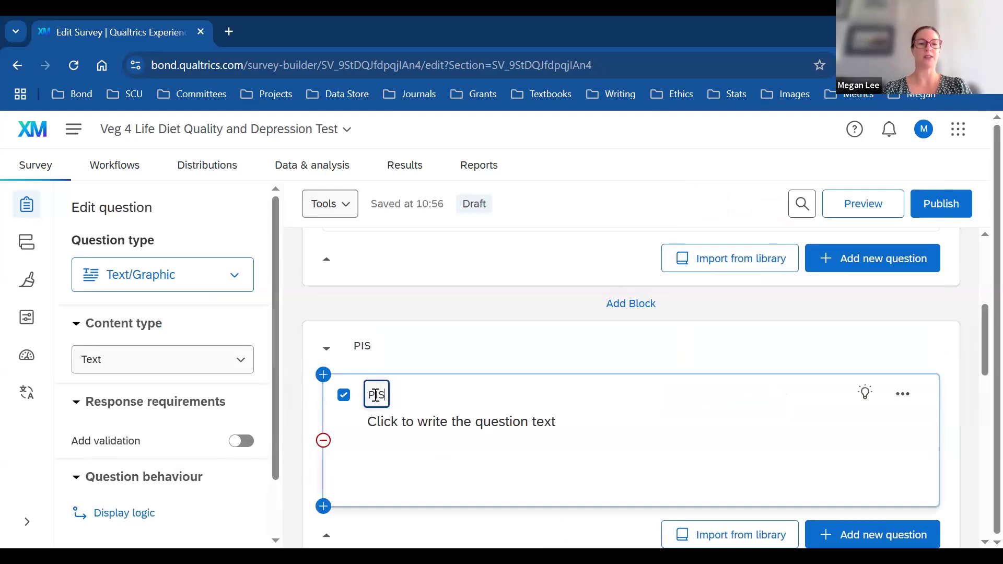
click(486, 422)
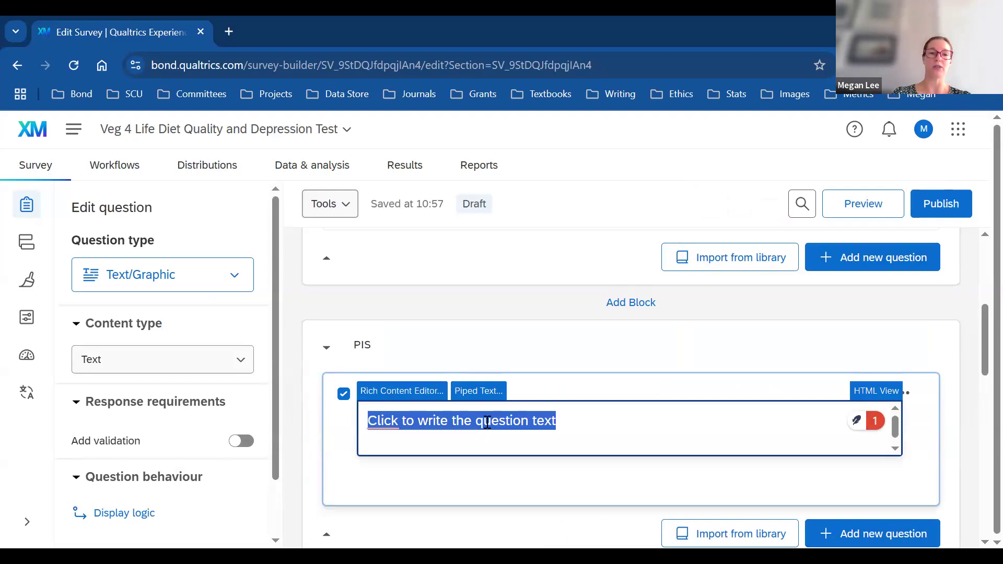
Step: Paste the participant information sheet into the PIS question through the Rich Content Editor
click(402, 392)
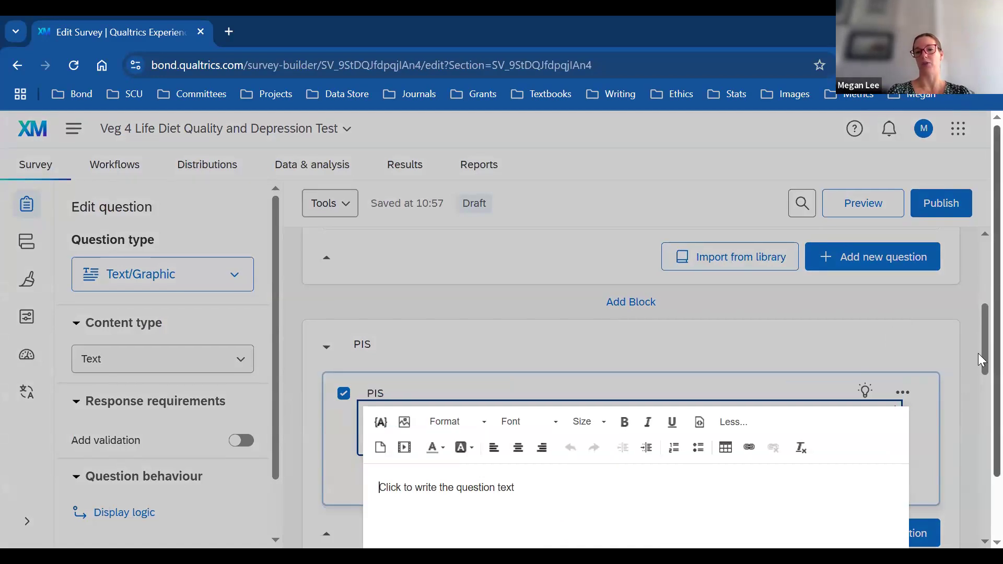
scroll(981, 337, down, 1)
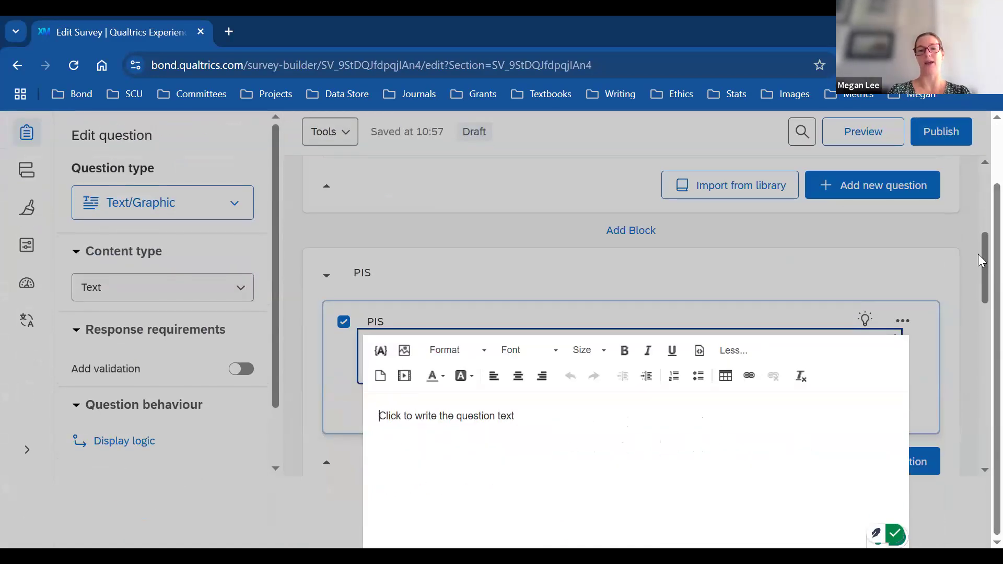
click(979, 275)
scroll(981, 313, down, 2)
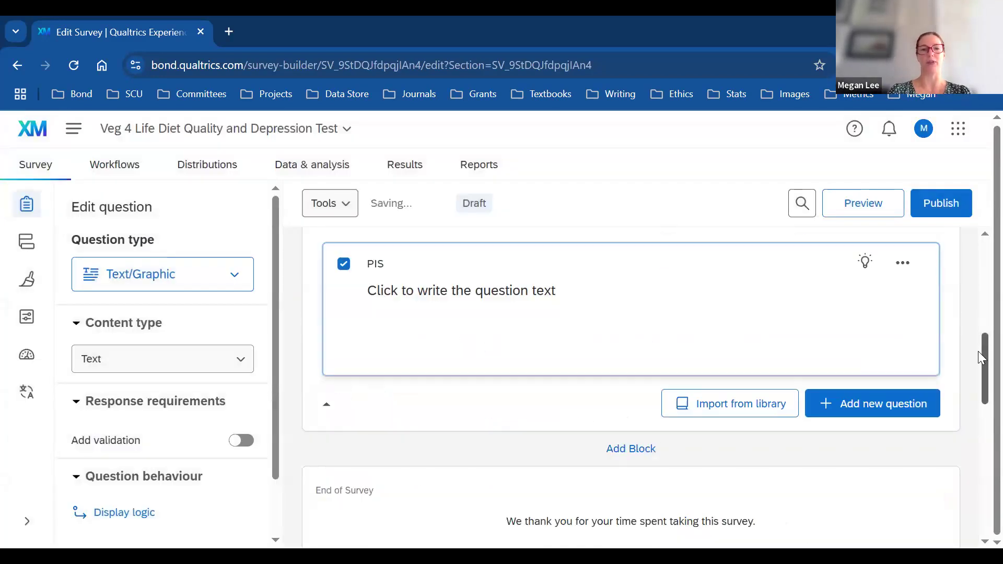
click(420, 309)
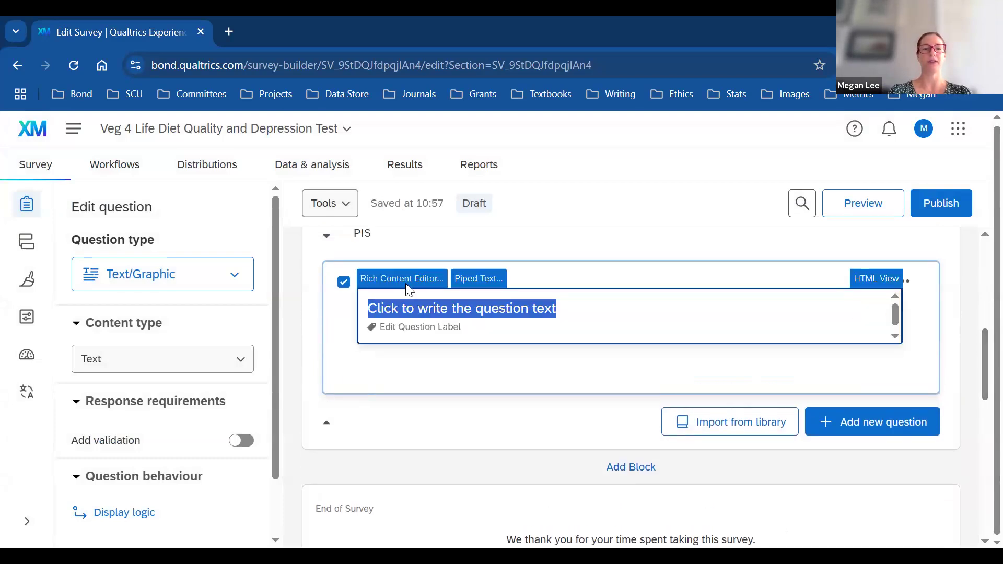
click(409, 284)
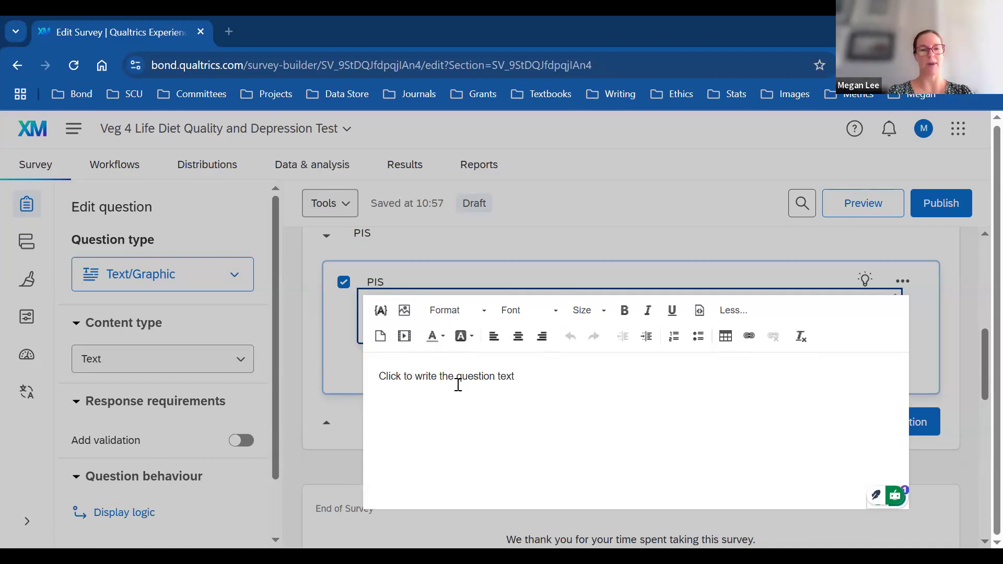
key(ctrl+v)
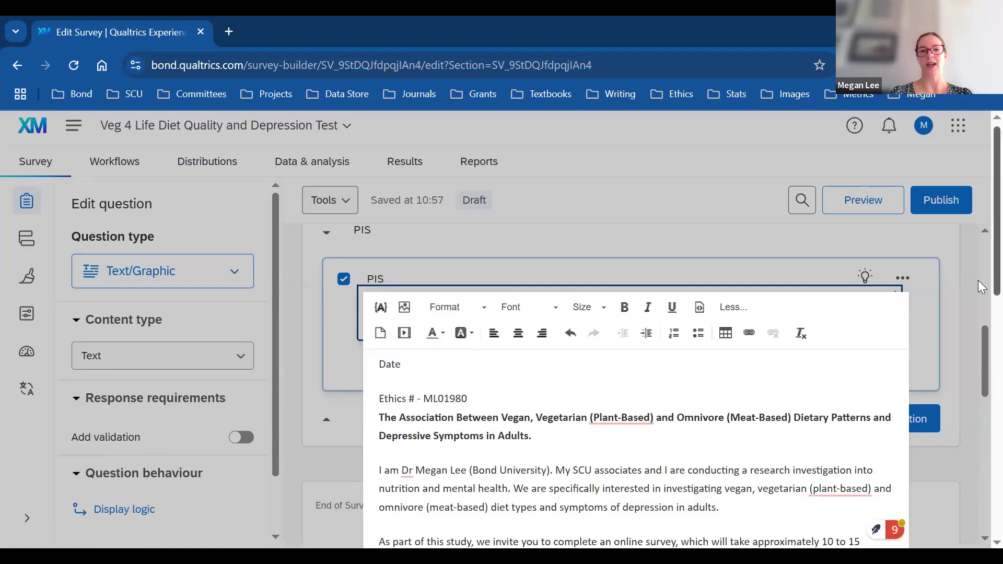
scroll(980, 307, down, 1)
scroll(981, 307, down, 2)
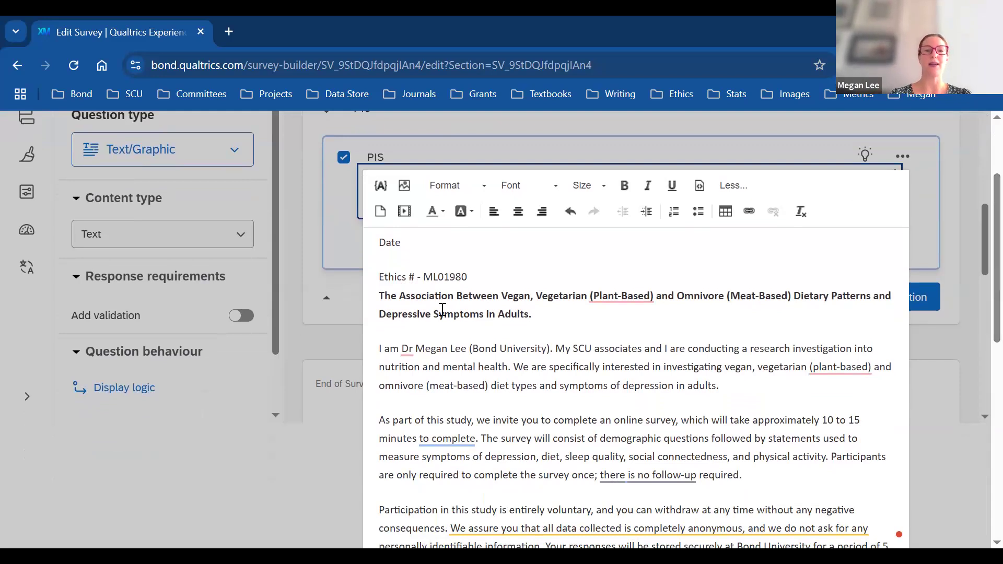
click(429, 246)
Step: Delete the Date line from the top of the PIS text
text(:)
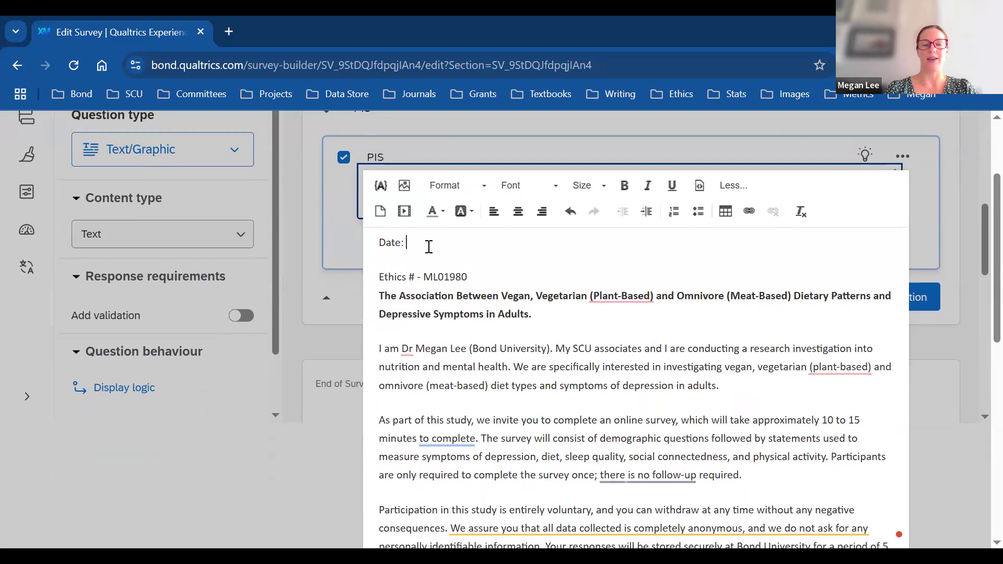
key(BackSpace)
key(BackSpace)
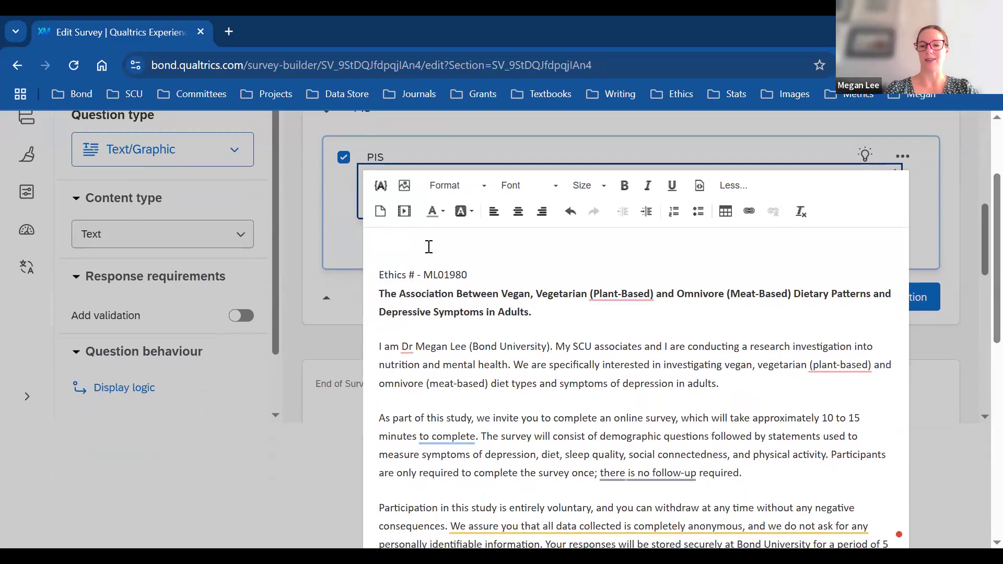
key(Delete)
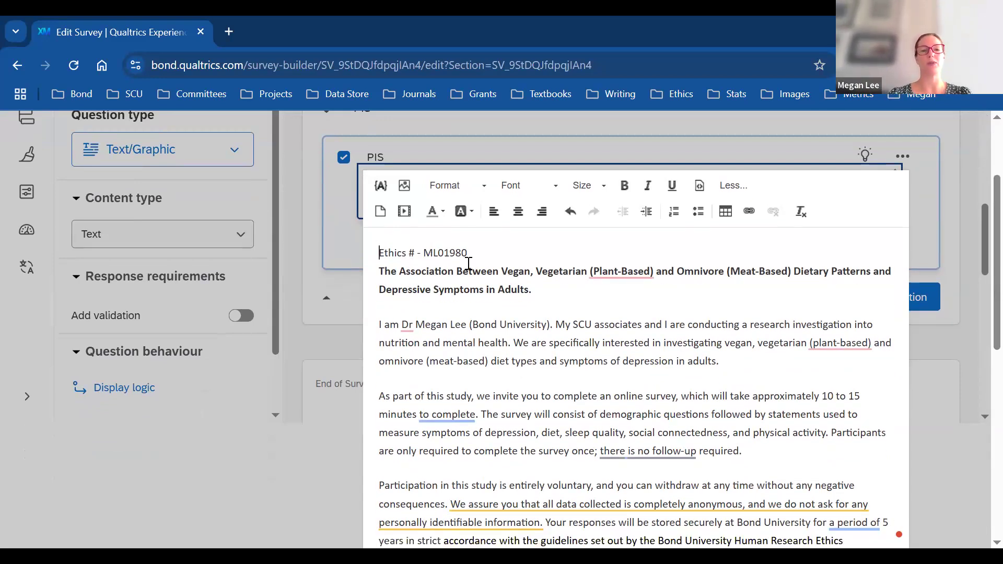
Step: Move the Ethics # line below the bold study title and save the text
drag(468, 255, 379, 254)
key(ctrl+c)
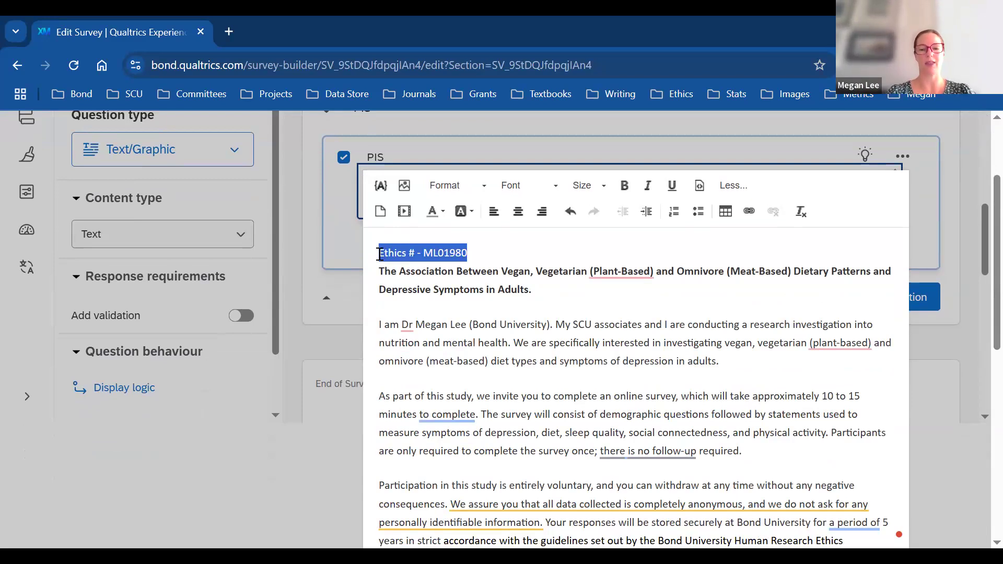
key(BackSpace)
key(BackSpace)
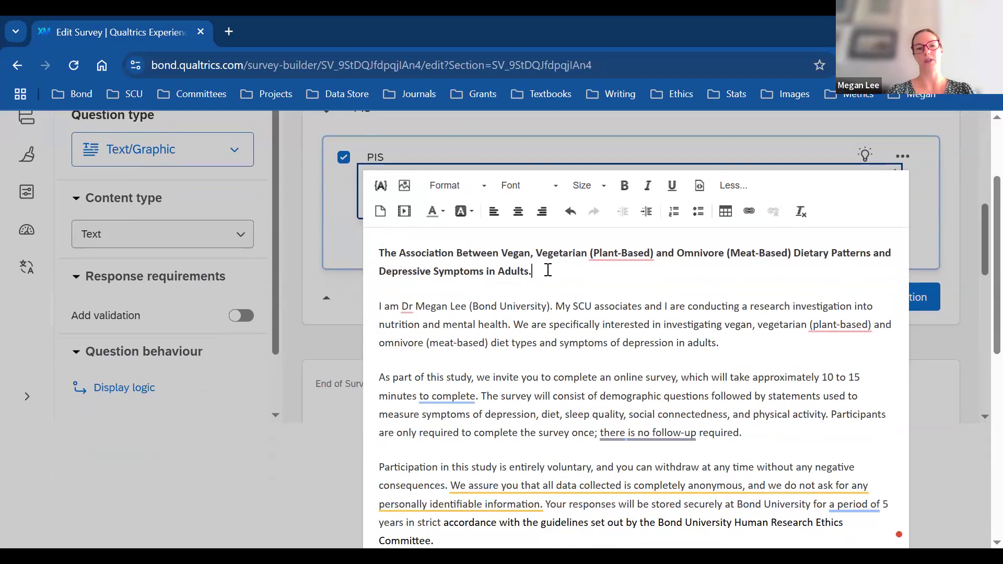
key(Return)
key(Return)
key(ctrl+v)
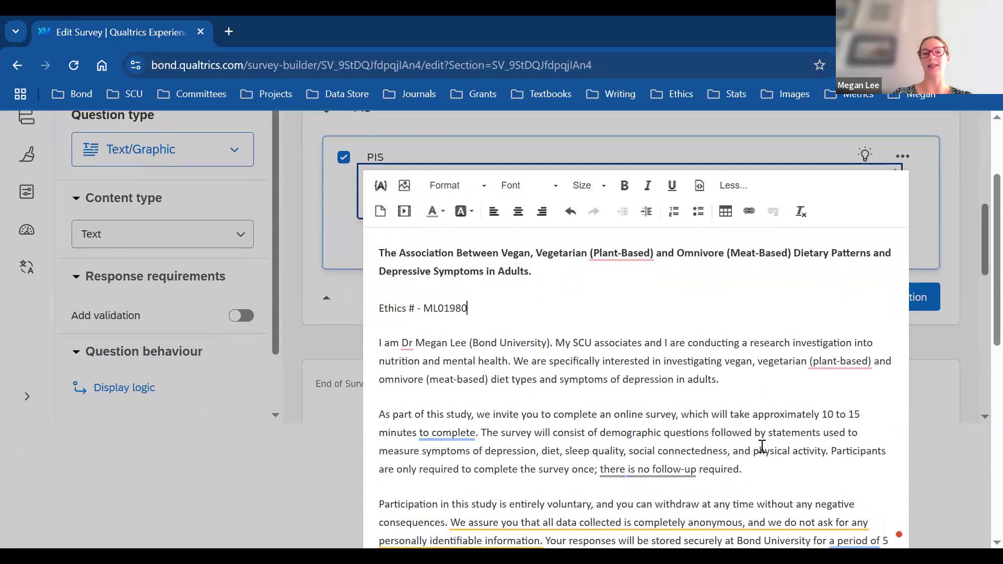
click(980, 229)
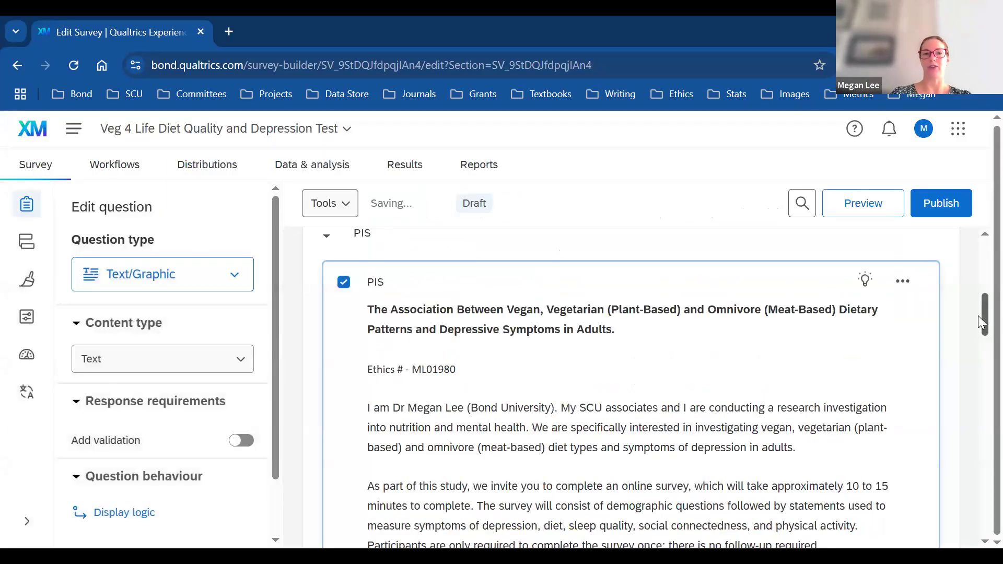
drag(981, 321, 980, 381)
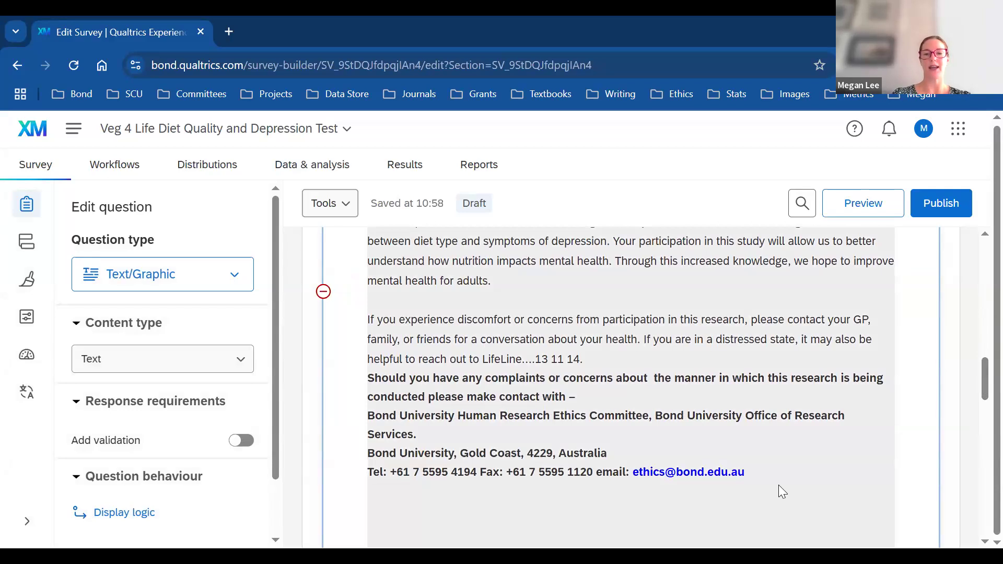
drag(980, 384, 981, 316)
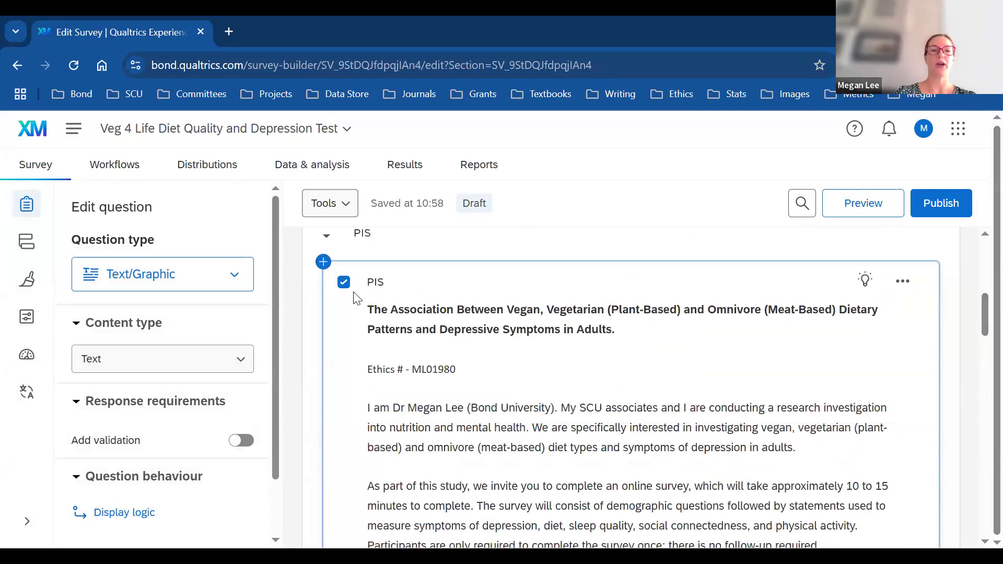
Step: Delete the leftover placeholder text at the end of the PIS letter
click(456, 344)
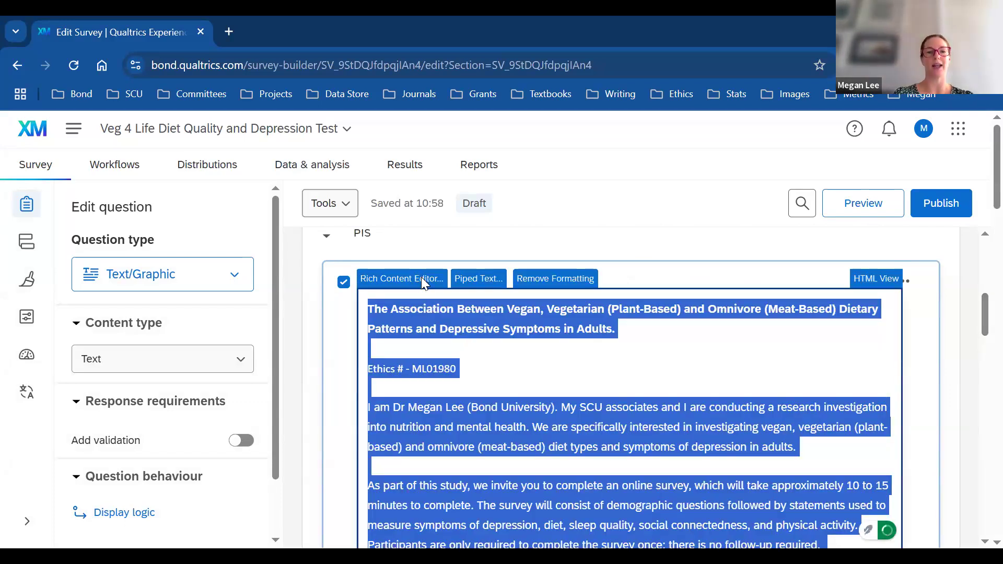
click(422, 280)
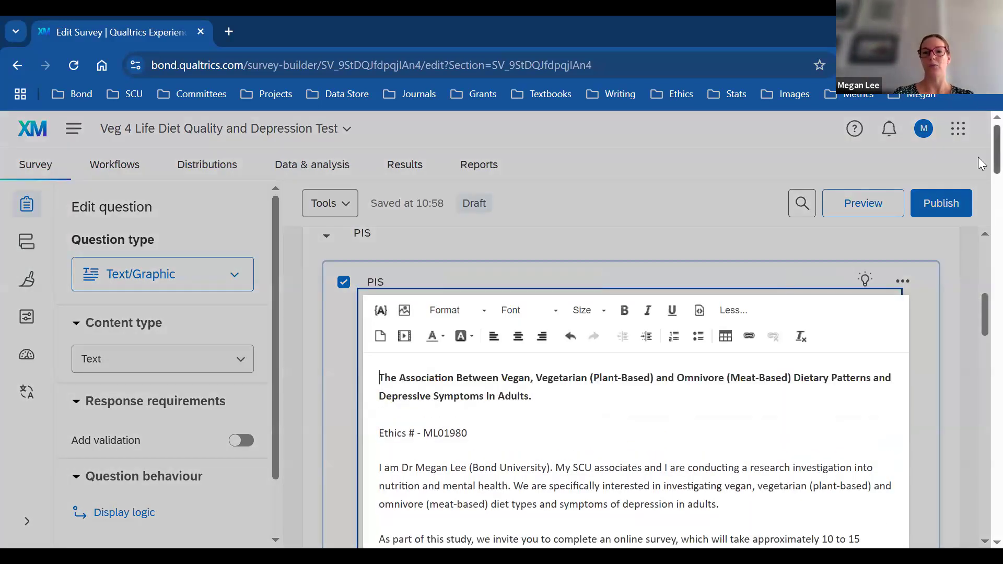
scroll(981, 178, down, 9)
scroll(981, 219, down, 6)
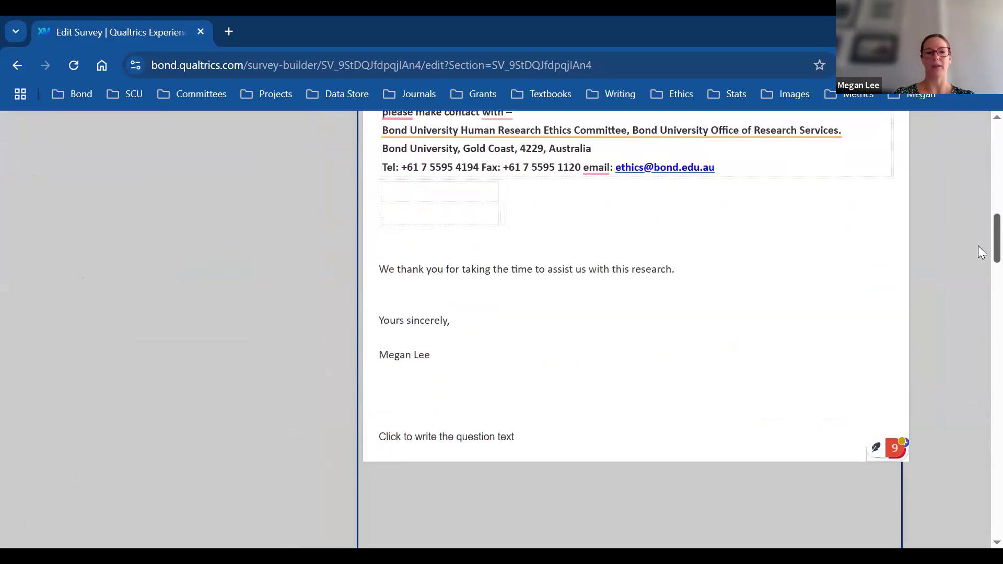
drag(516, 438, 360, 425)
key(BackSpace)
key(BackSpace)
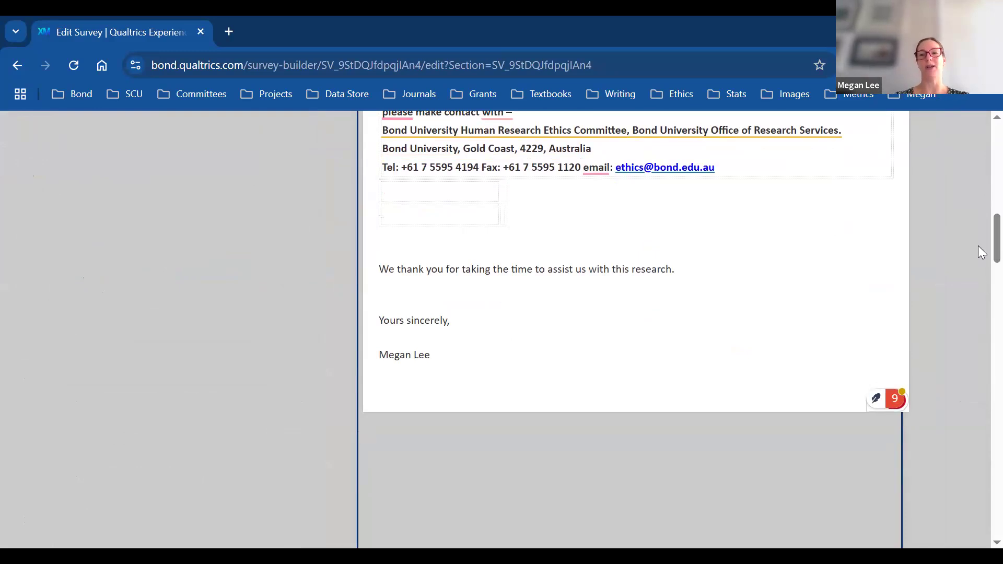
scroll(981, 234, up, 15)
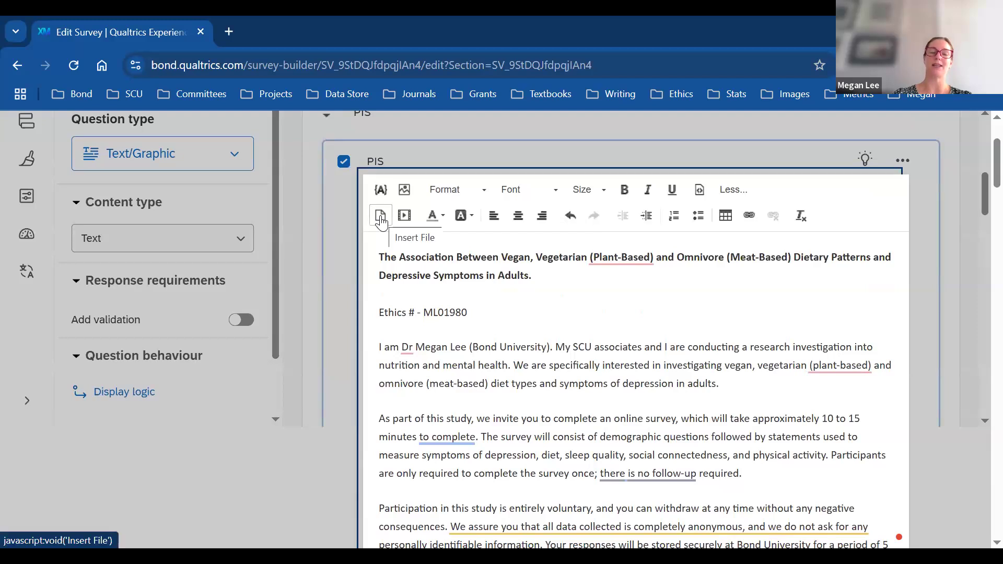
Step: Insert the PIS file link, preceded by 'To download the Participant Information Sheet please click this link'
click(381, 216)
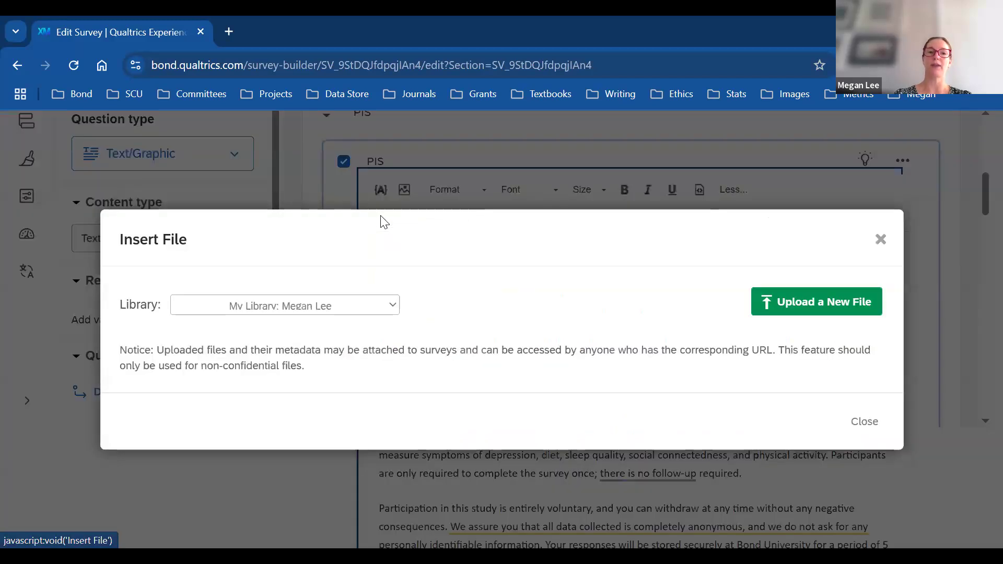
mouse_move(519, 325)
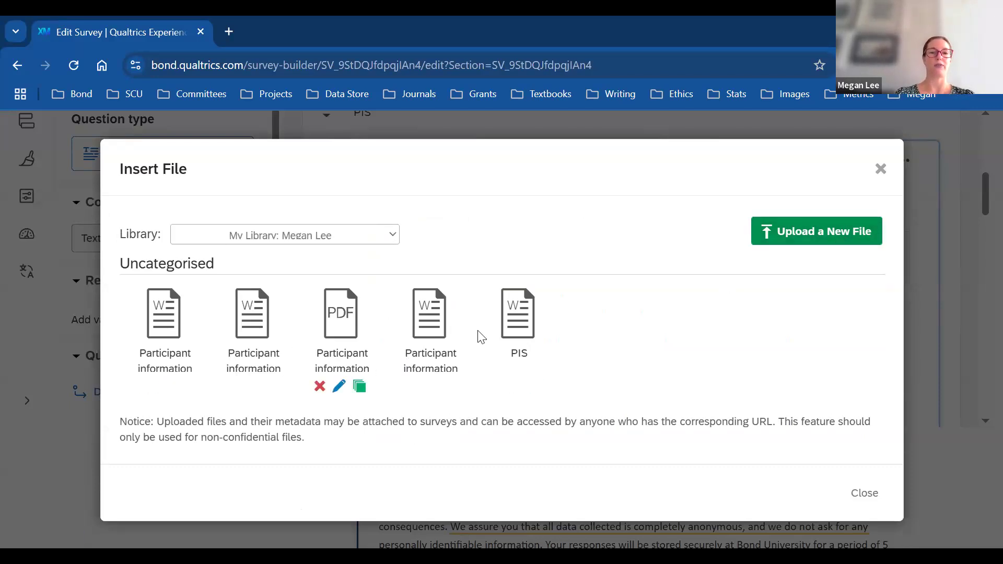
click(525, 317)
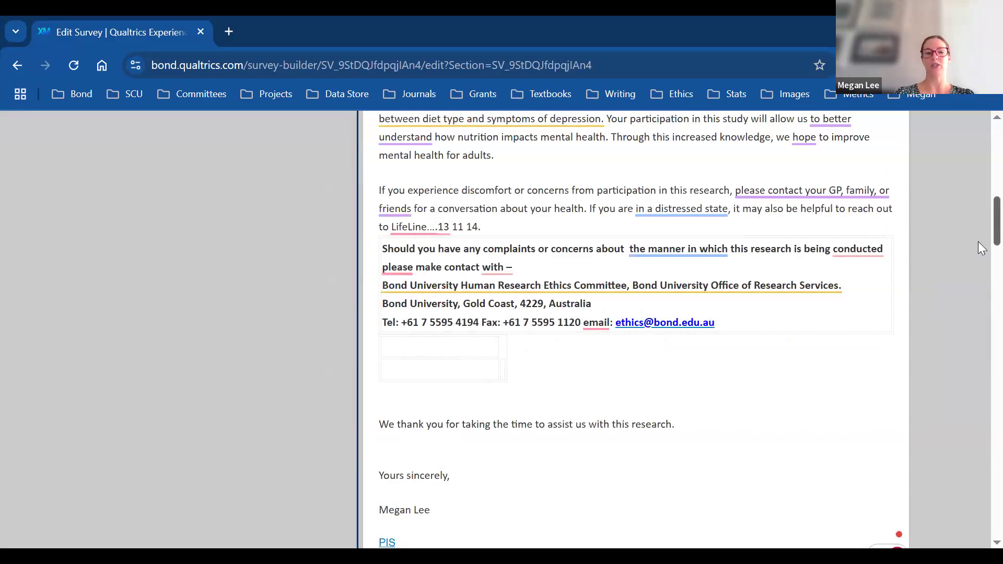
scroll(978, 246, down, 3)
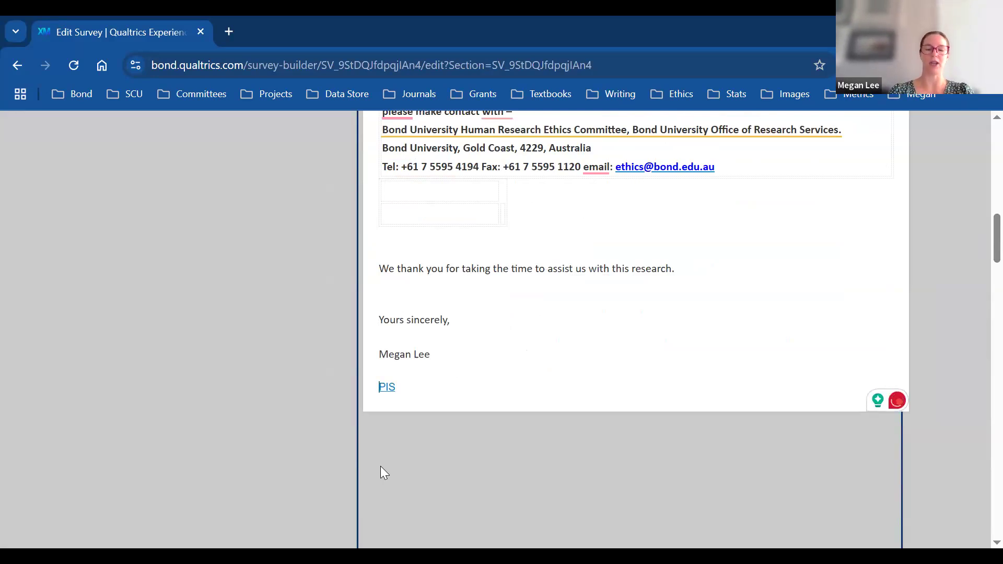
text(To )
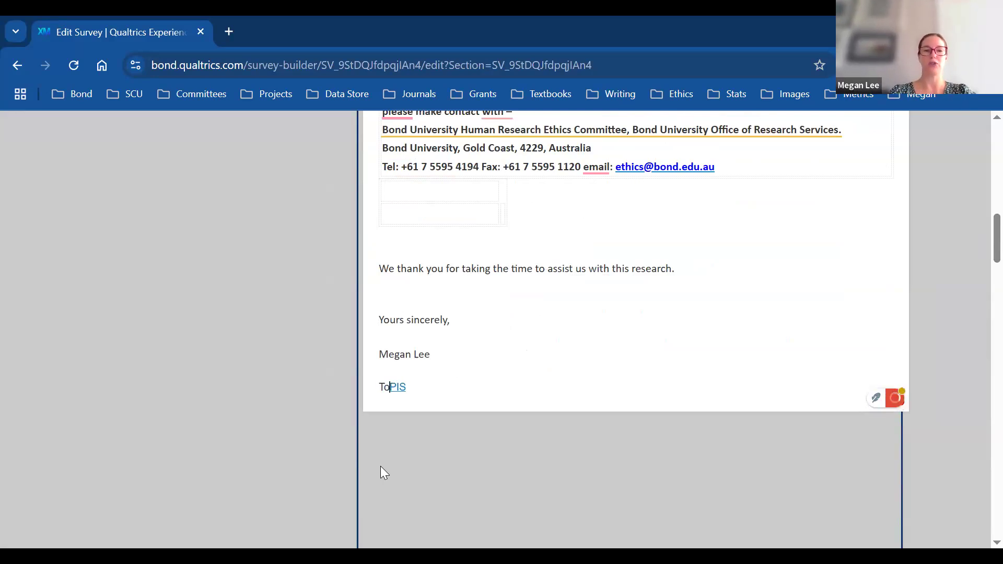
text(downlao)
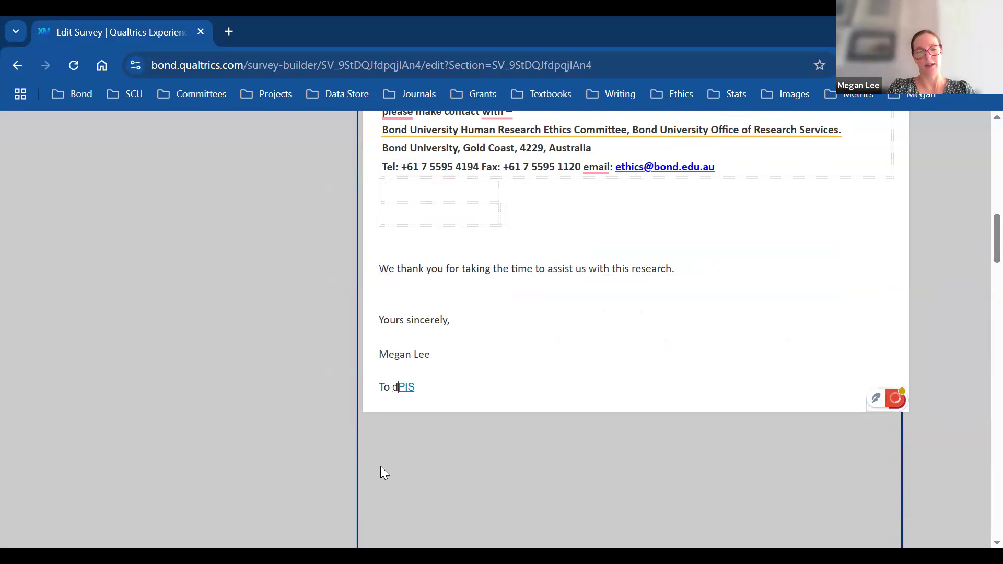
text(d t)
key(BackSpace)
key(BackSpace)
key(BackSpace)
key(BackSpace)
key(BackSpace)
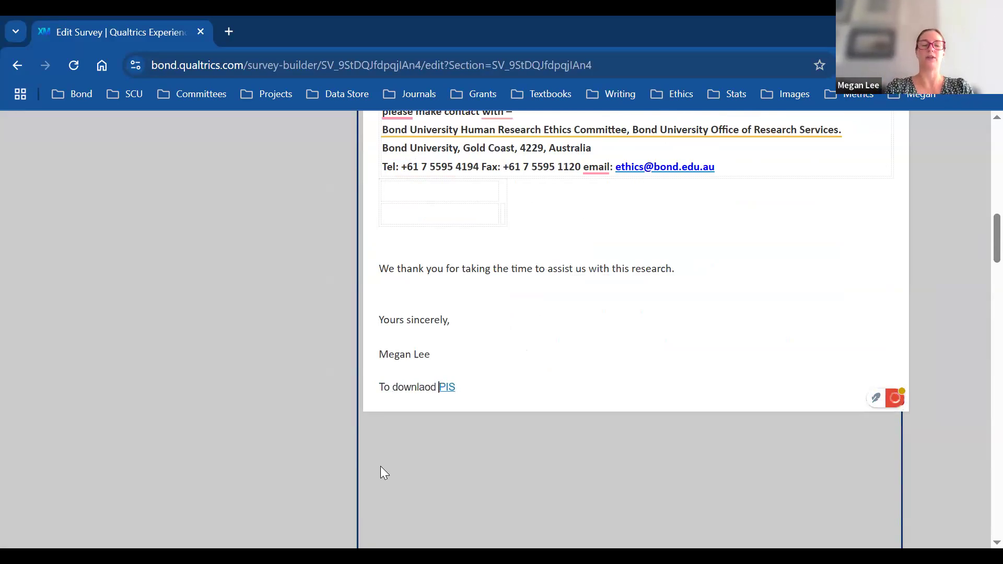
text(oad the Part)
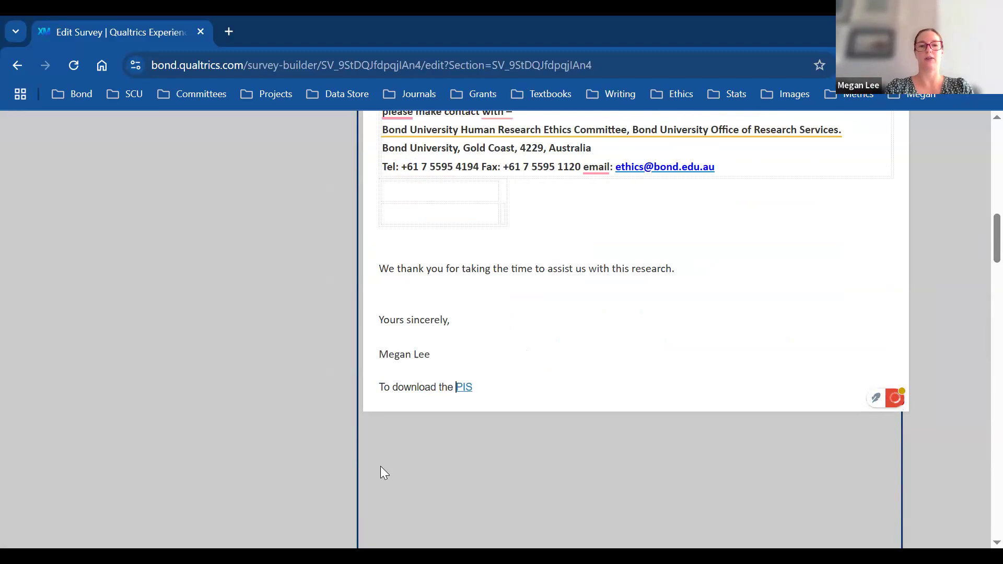
text(icipant Informat)
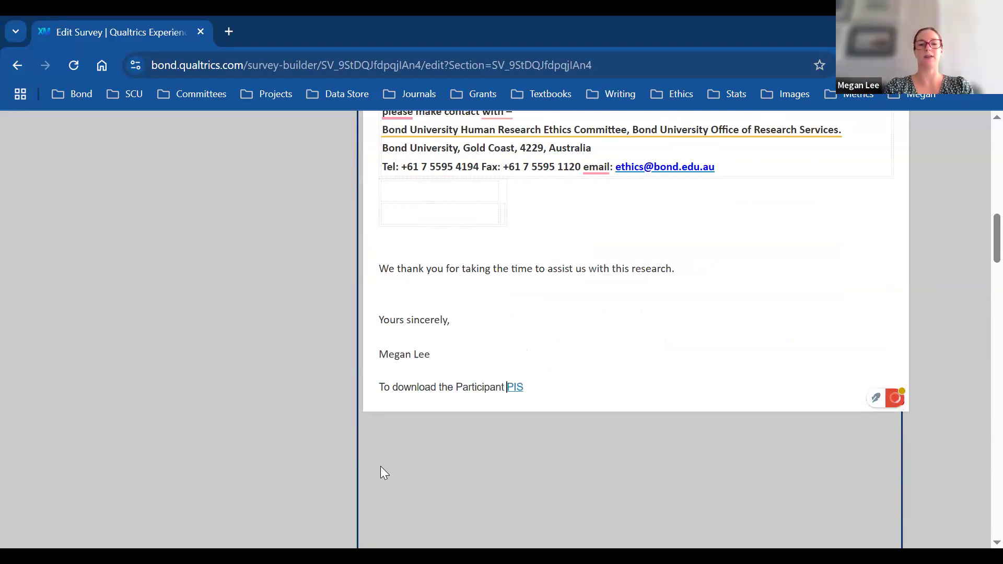
text(ion Sheet )
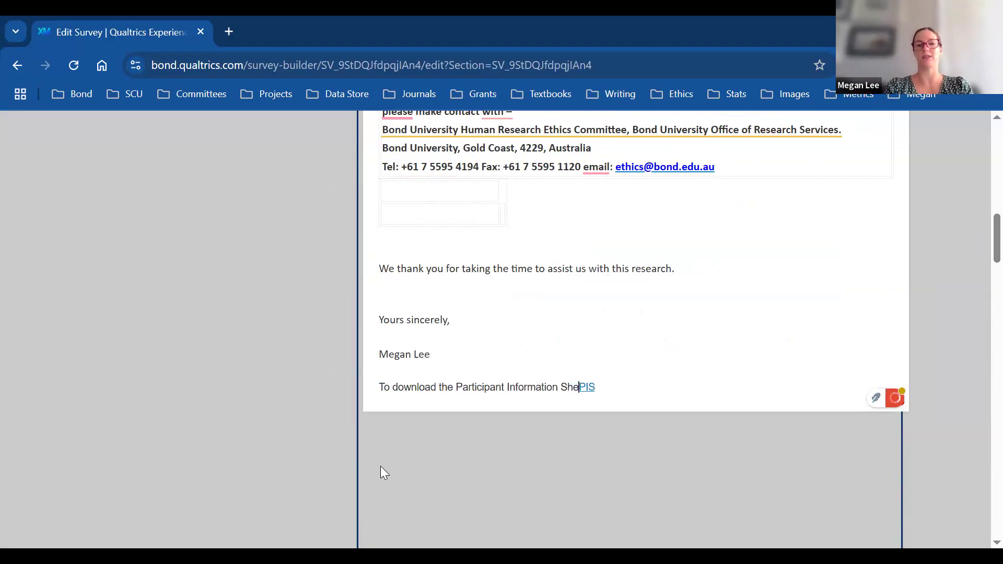
text(please cli)
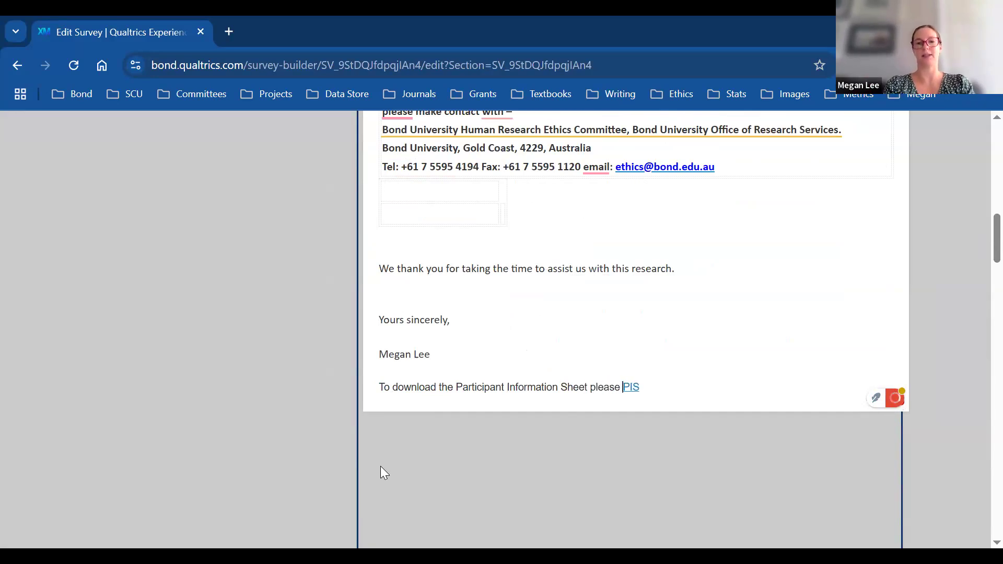
text(kc this link)
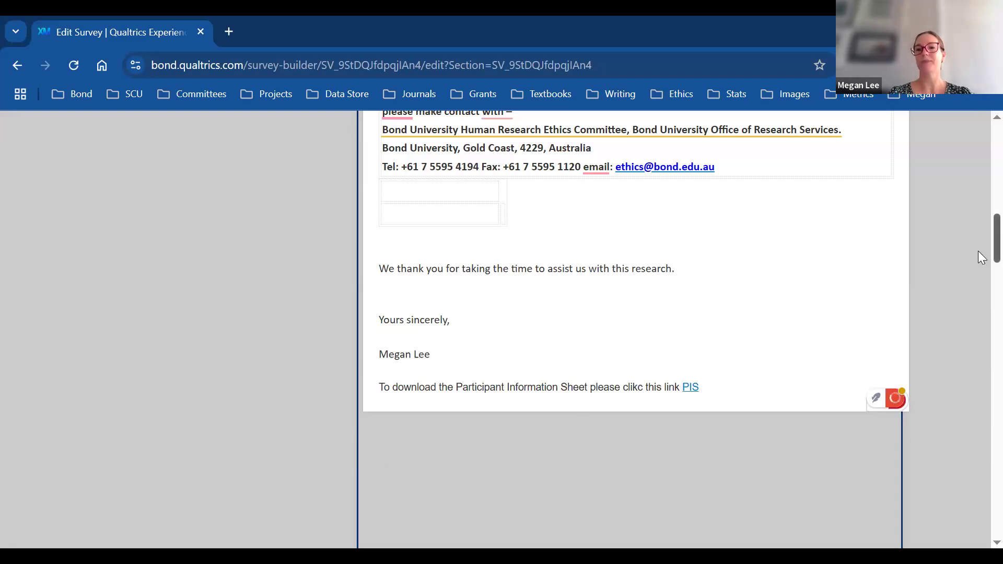
scroll(978, 248, up, 10)
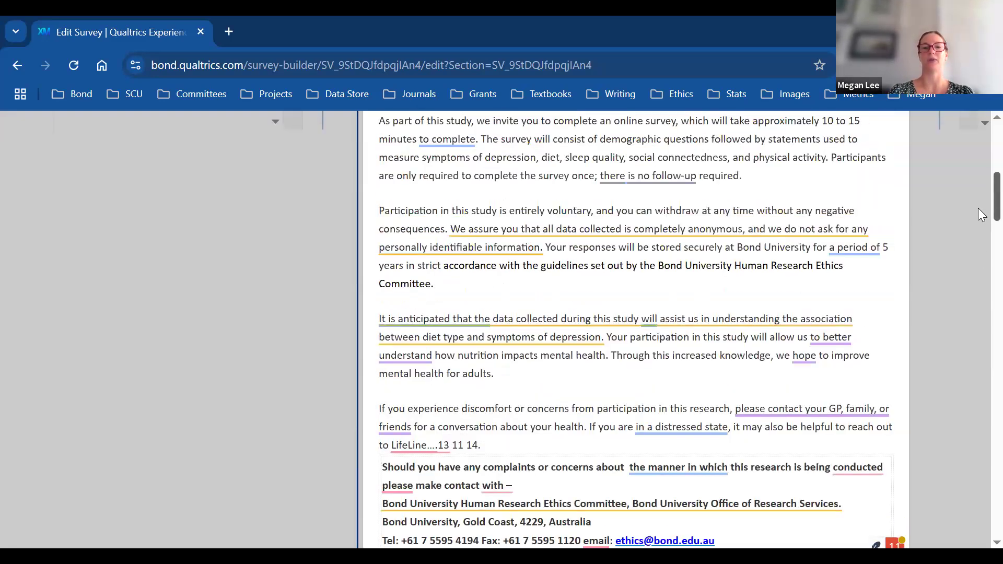
Step: Save the letter, then preview the survey past the robot check to confirm the PIS download link
scroll(978, 182, up, 6)
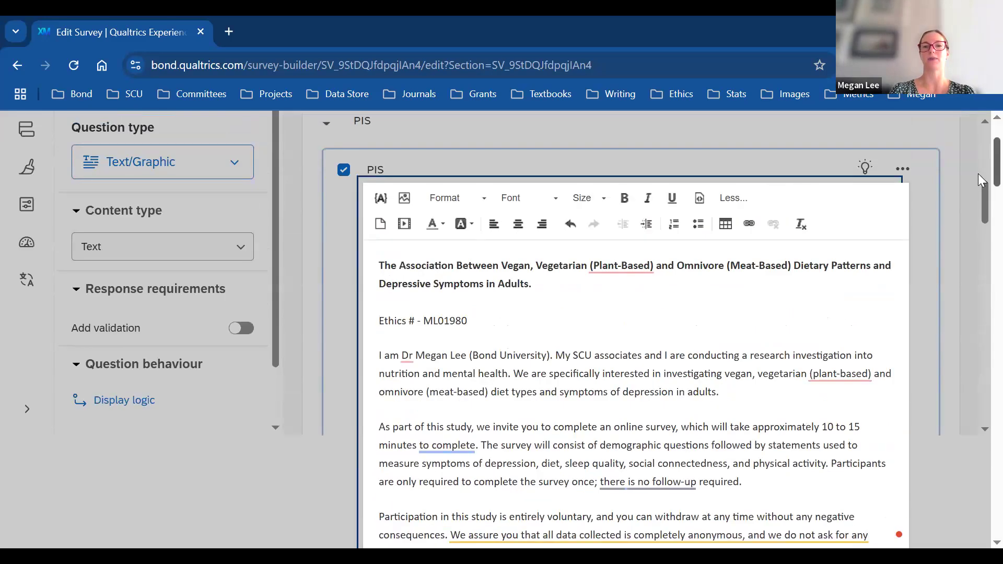
click(695, 194)
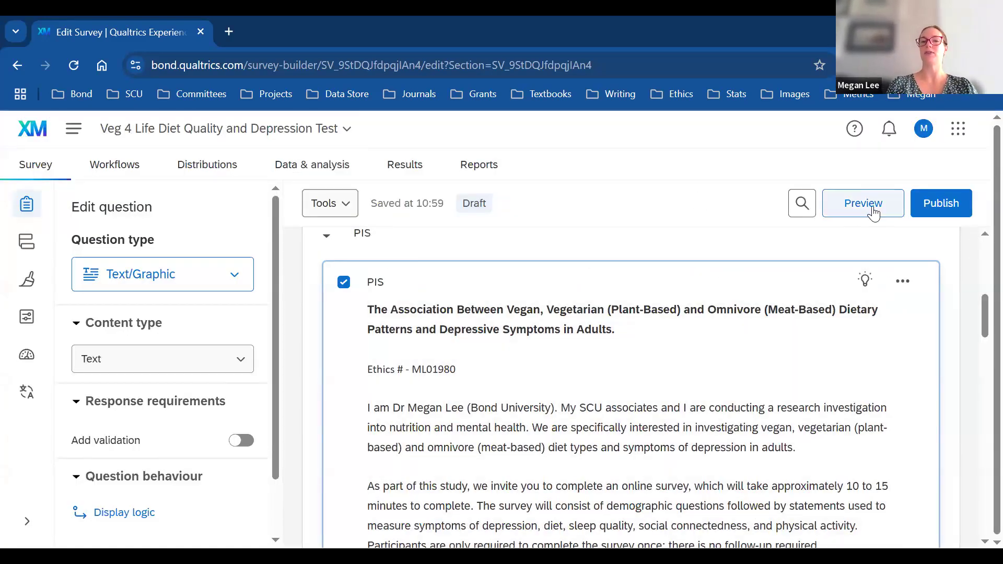
click(874, 214)
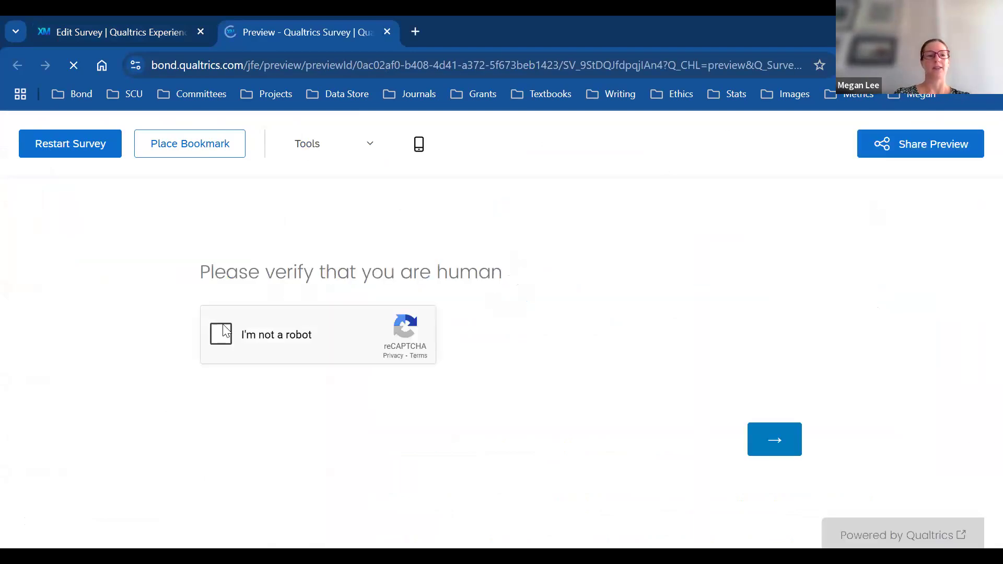
click(226, 330)
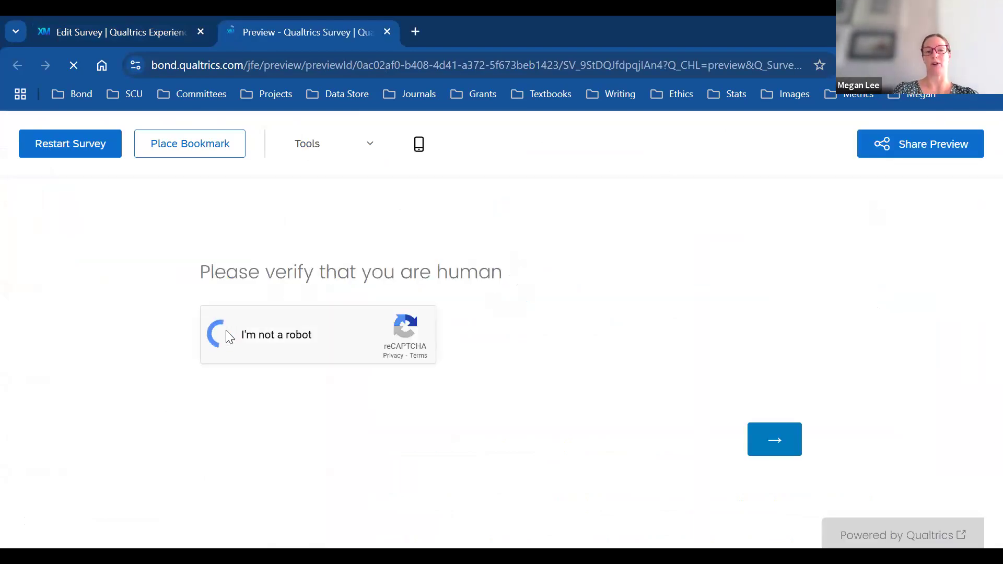
click(775, 439)
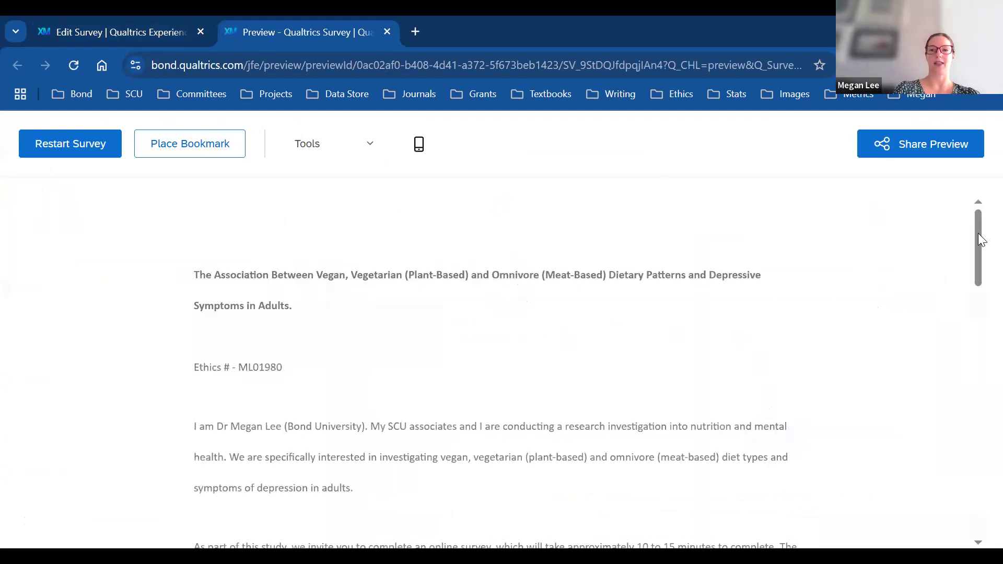
mouse_move(981, 237)
mouse_down()
mouse_move(981, 258)
mouse_move(981, 247)
mouse_up()
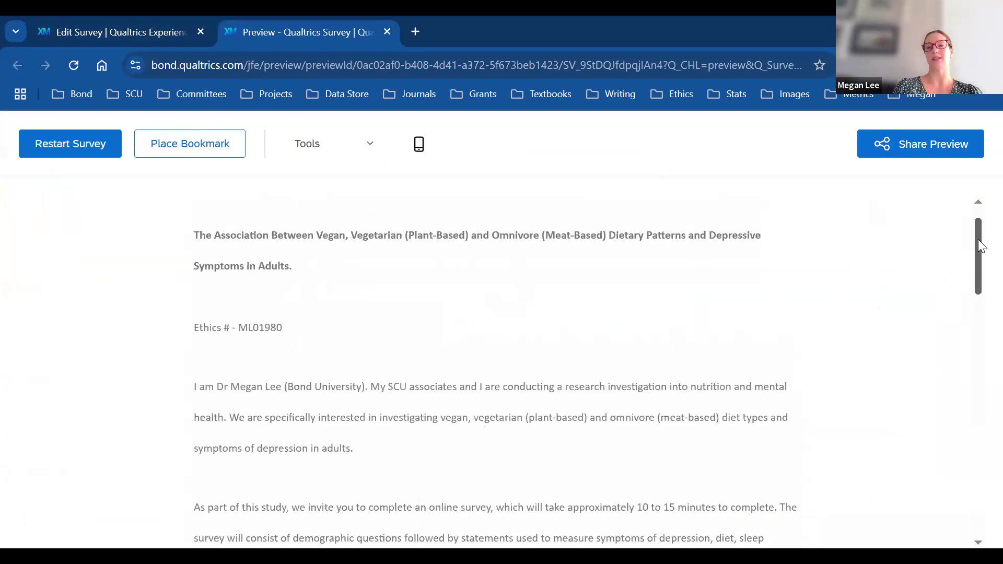
drag(979, 242, 980, 473)
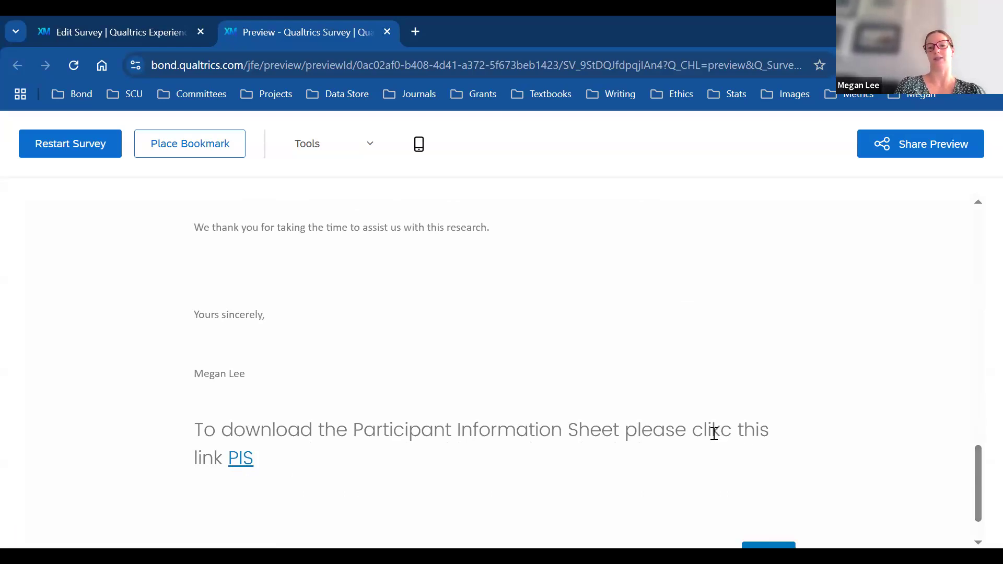
scroll(981, 357, up, 15)
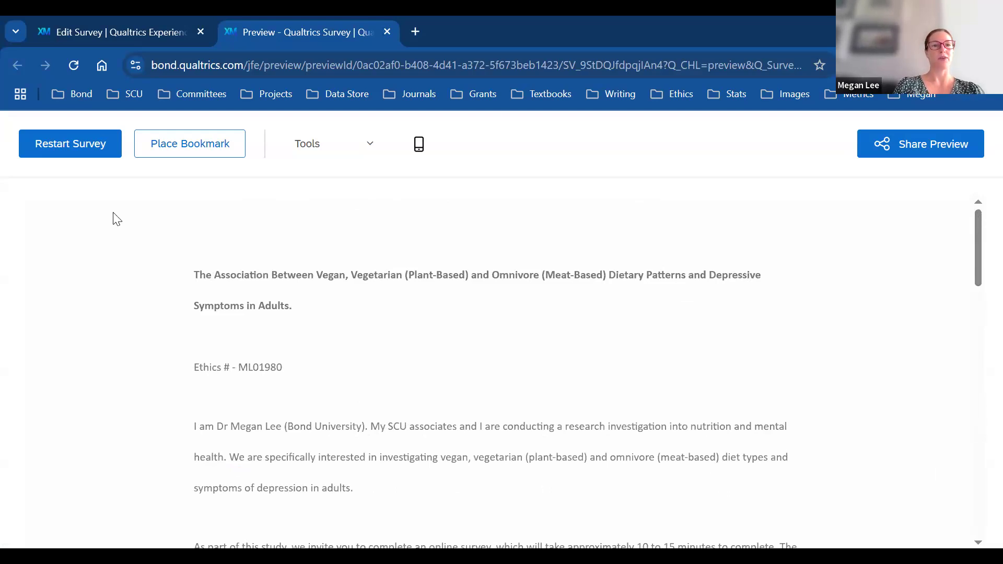
key(ctrl+w)
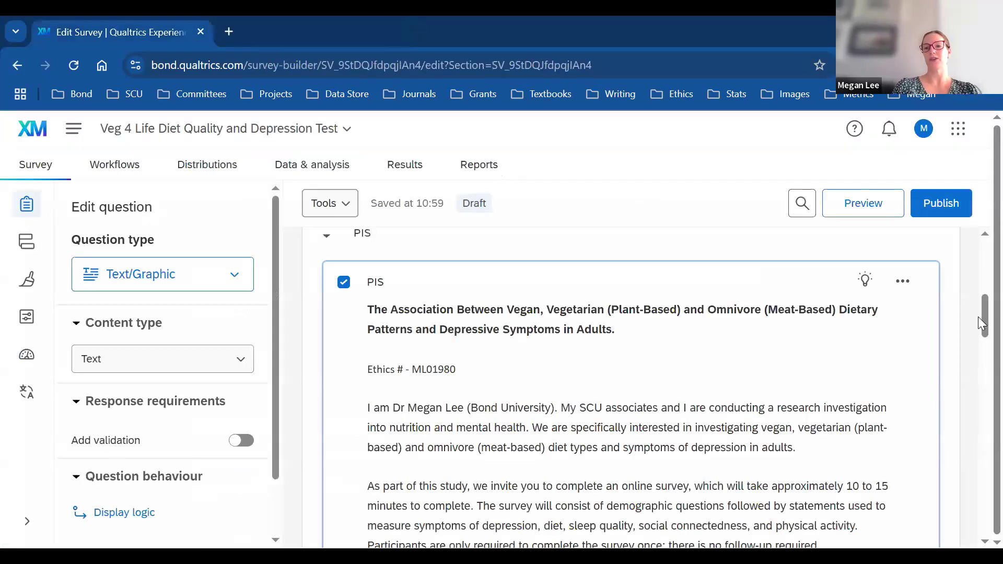
Step: Correct the typo 'clikc' to 'click' in the download sentence
scroll(977, 416, down, 10)
scroll(978, 415, down, 1)
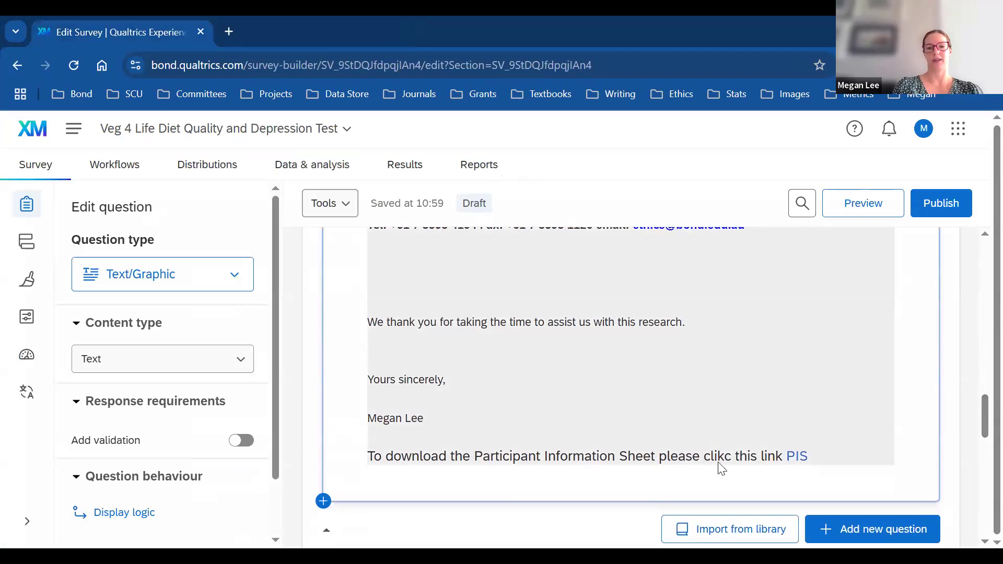
click(734, 465)
key(BackSpace)
key(BackSpace)
text(ck)
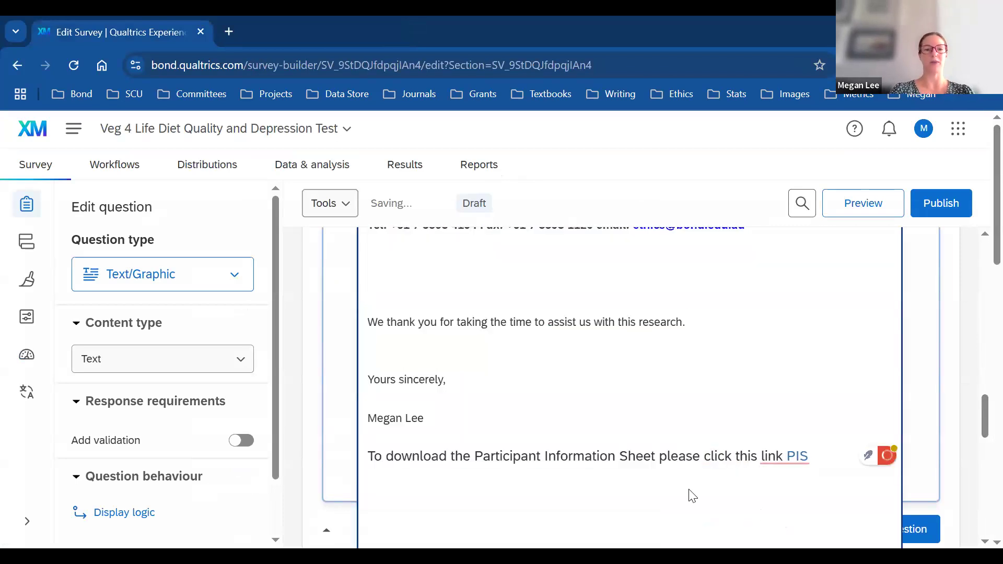
Step: Remove the extra blank line and indent before the thank-you line
click(454, 414)
shift+click(401, 289)
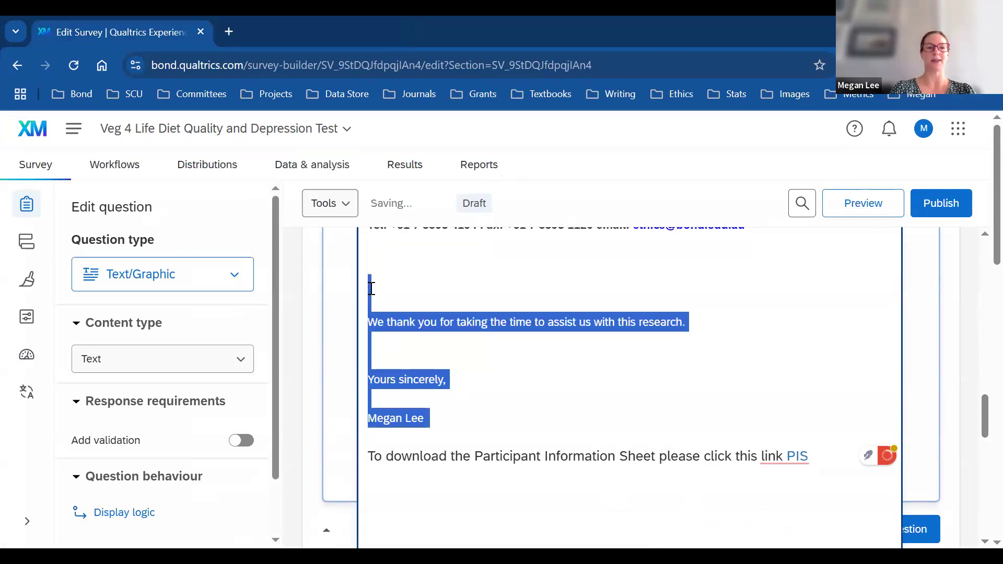
click(401, 291)
key(Delete)
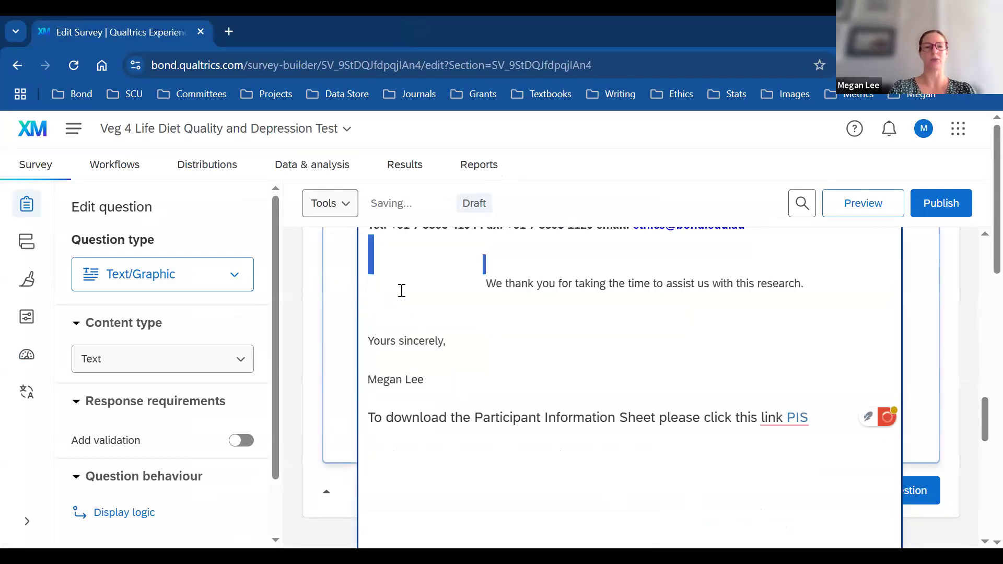
key(BackSpace)
key(BackSpace)
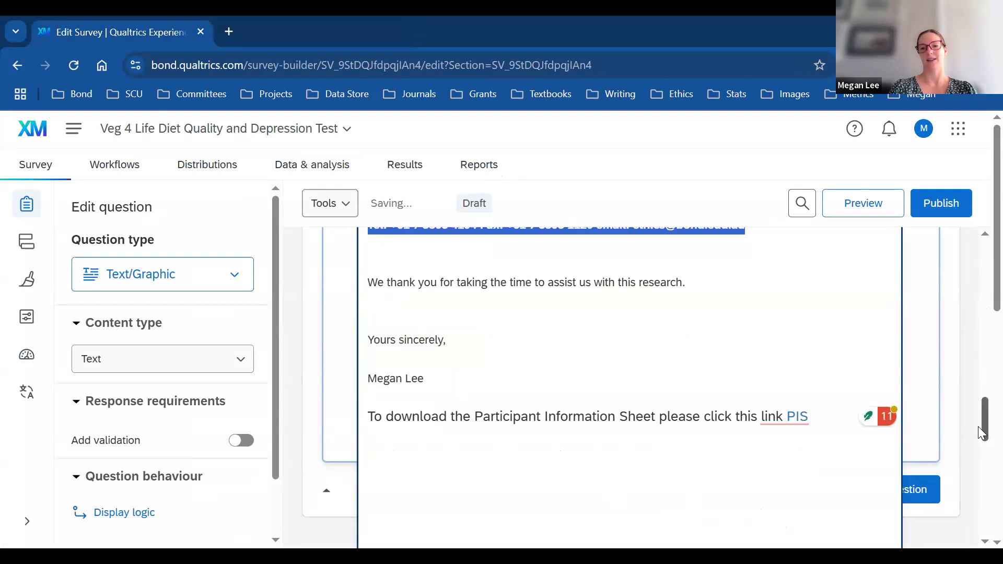
click(981, 418)
drag(979, 415, 971, 396)
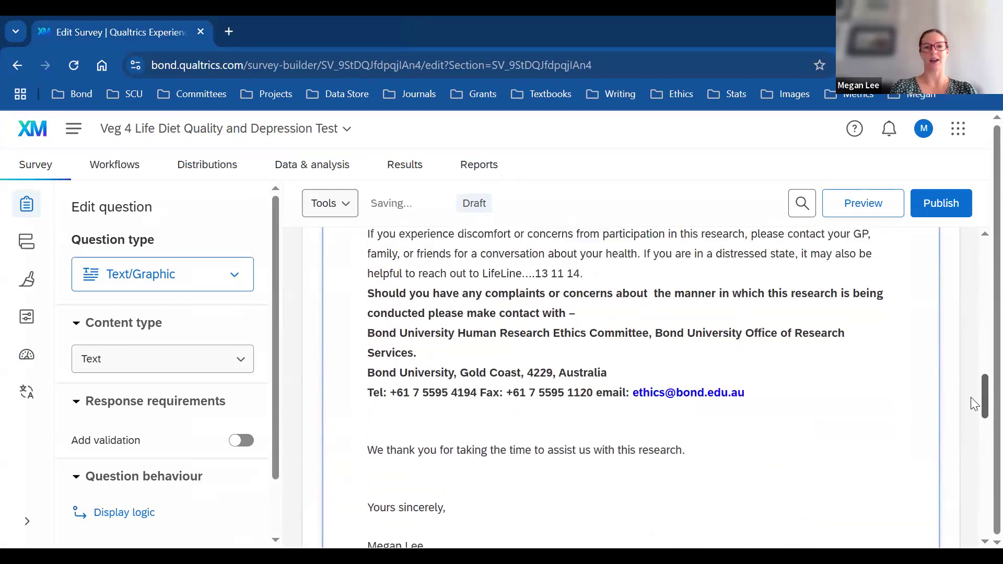
Step: Insert a blank line after the LifeLine '13 11 14.' sentence
click(609, 271)
click(609, 278)
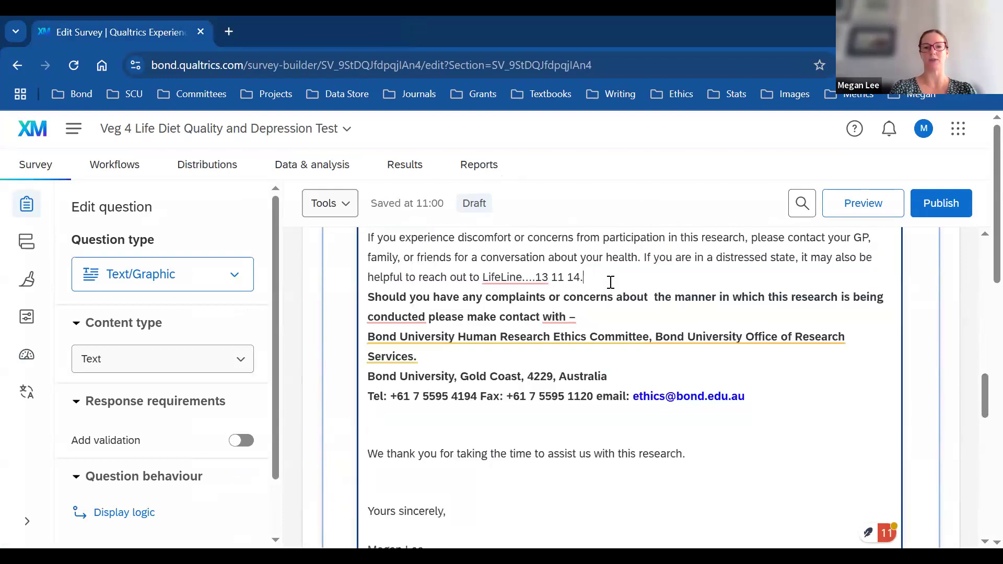
key(Return)
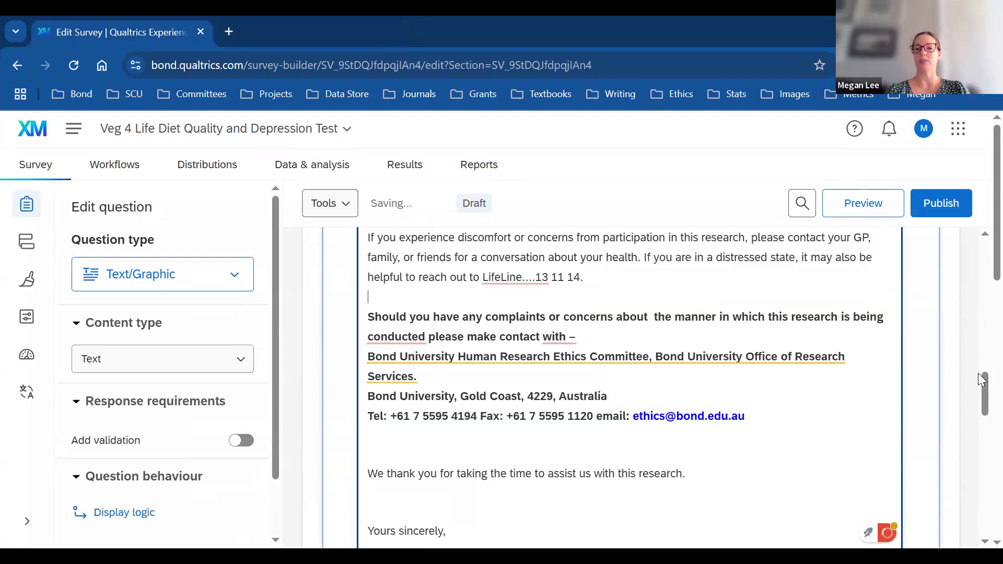
drag(978, 384, 977, 433)
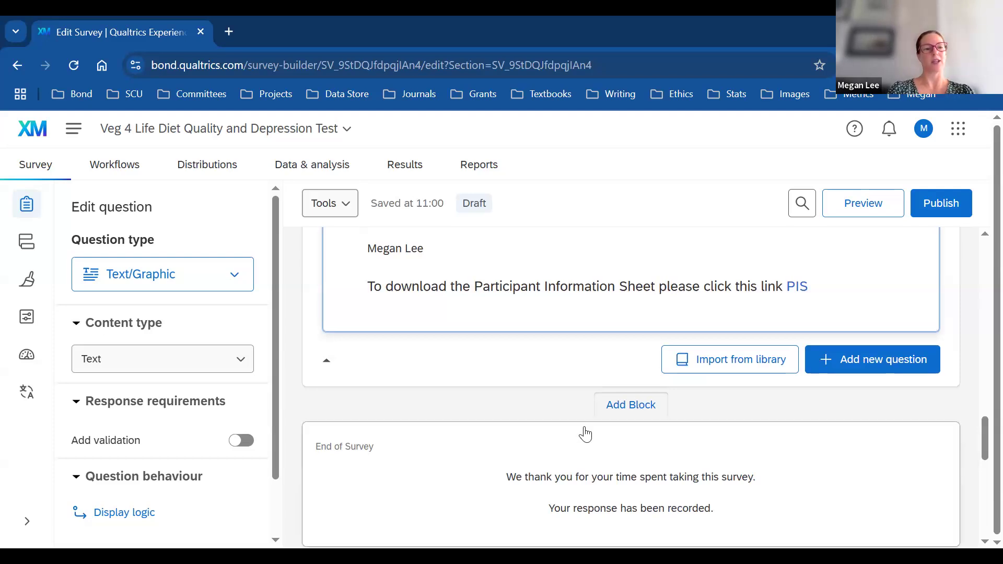
drag(981, 440, 978, 313)
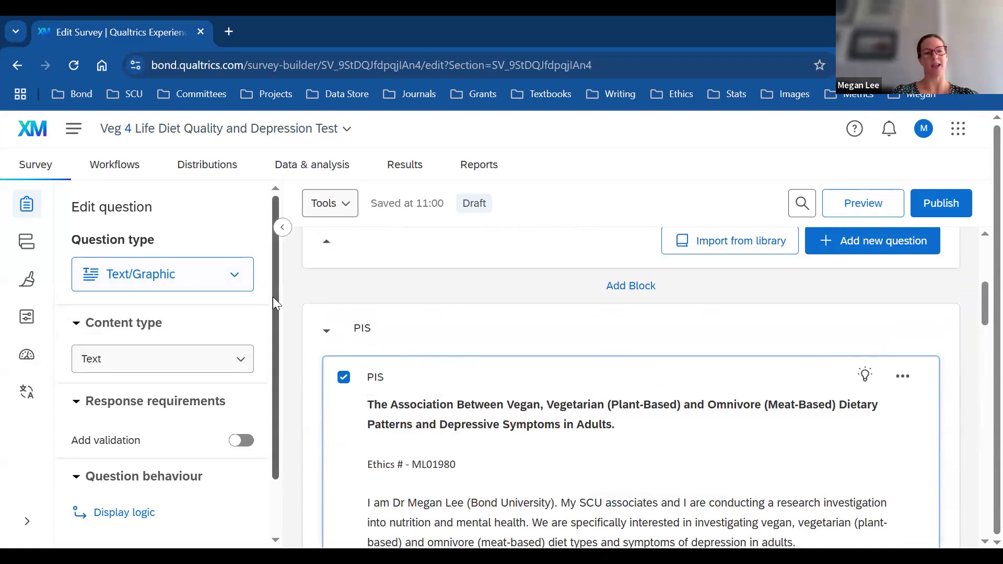
drag(273, 303, 290, 383)
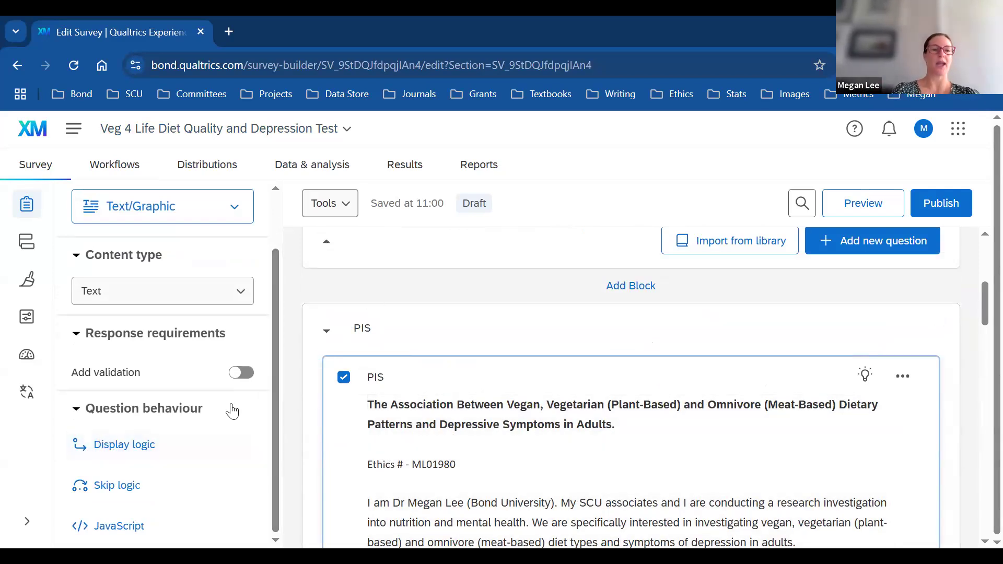
scroll(236, 347, up, 2)
click(243, 359)
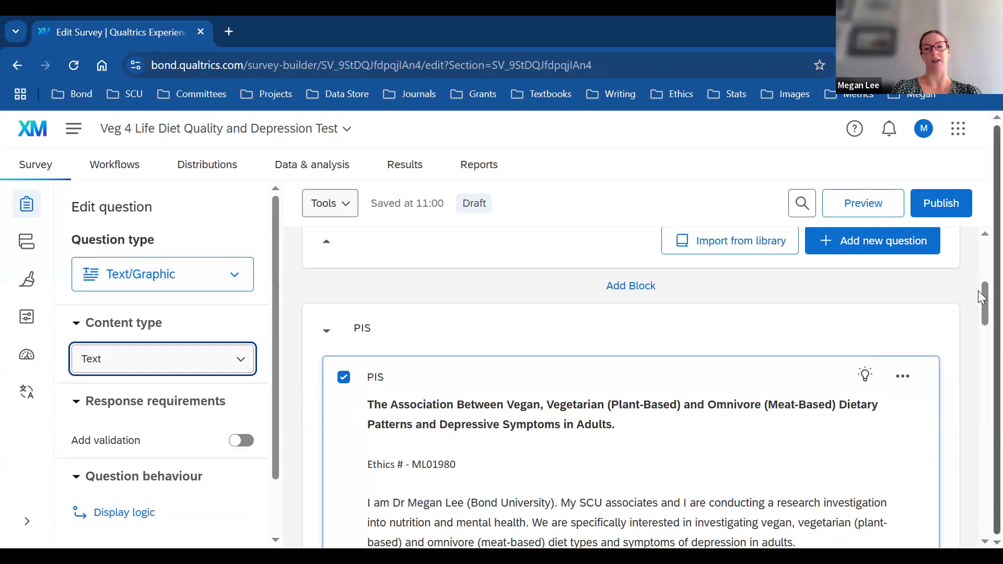
click(235, 359)
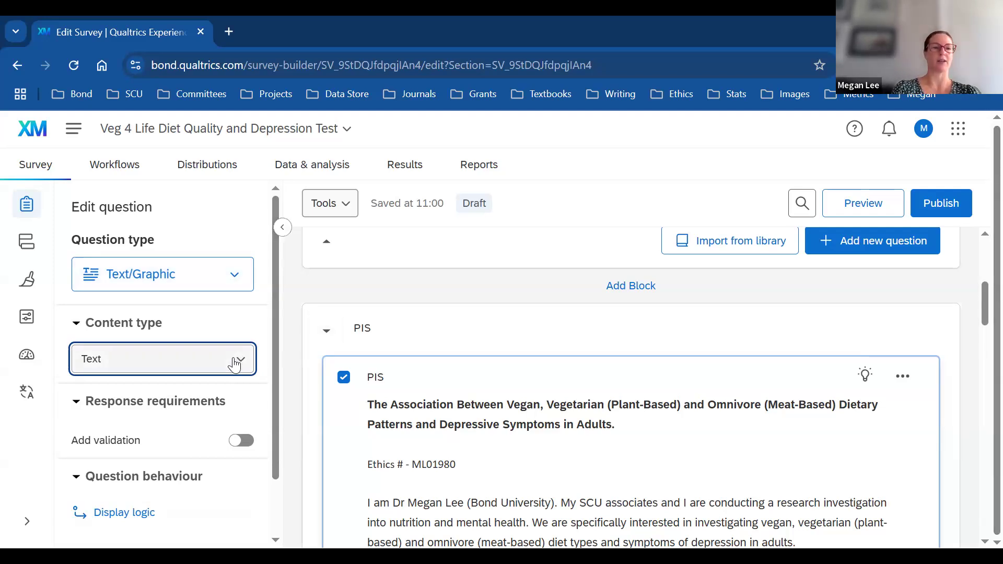
click(104, 460)
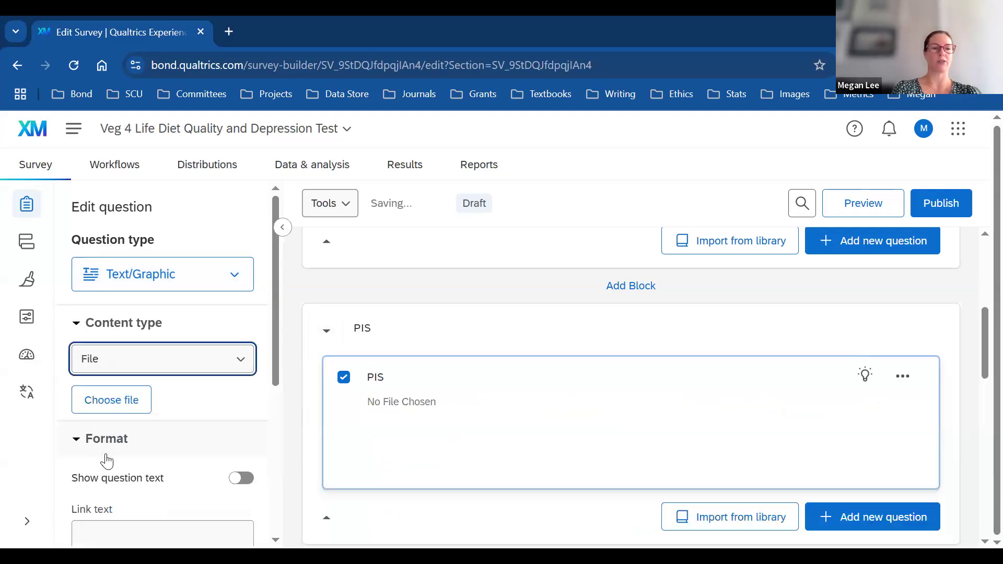
click(412, 407)
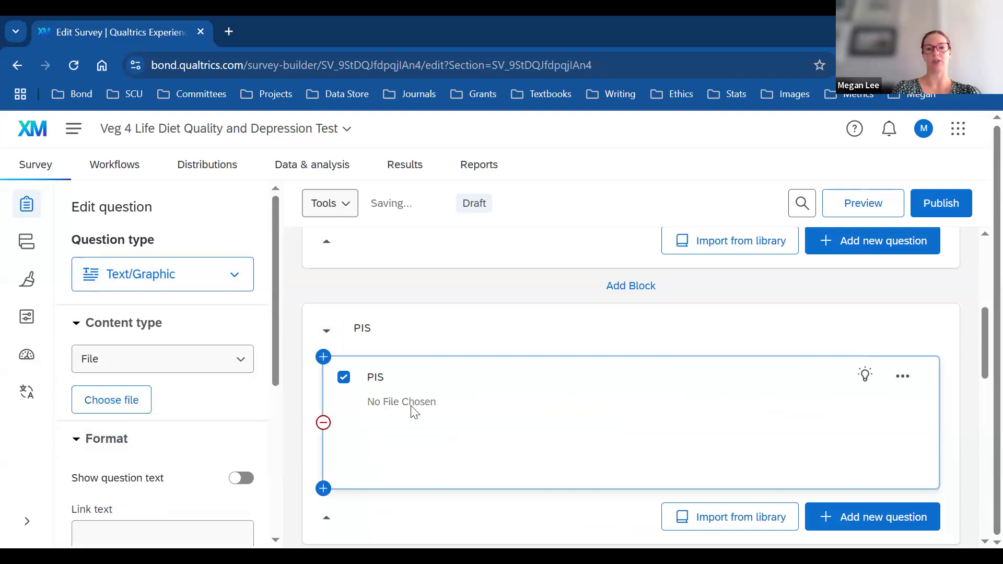
click(905, 382)
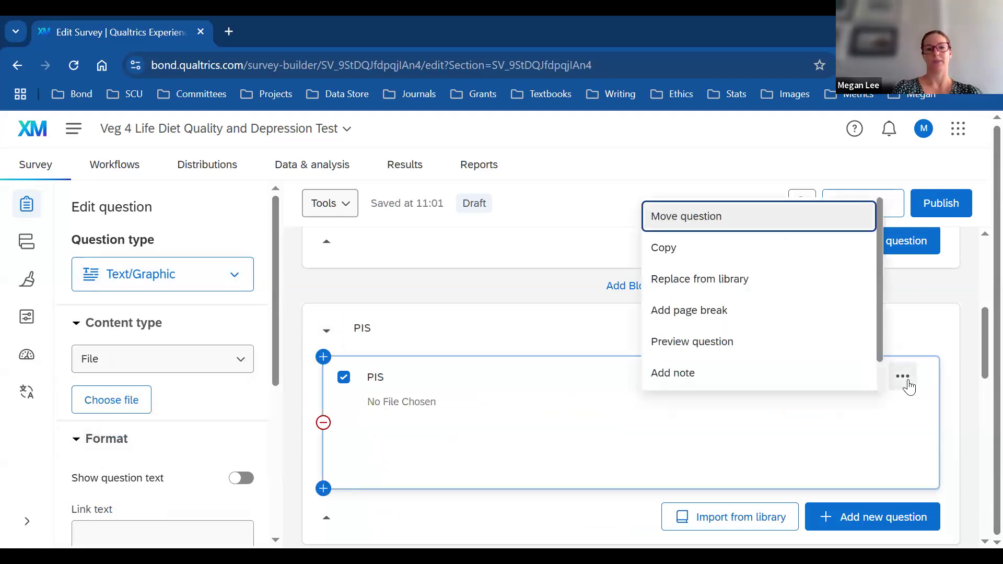
click(406, 410)
click(382, 385)
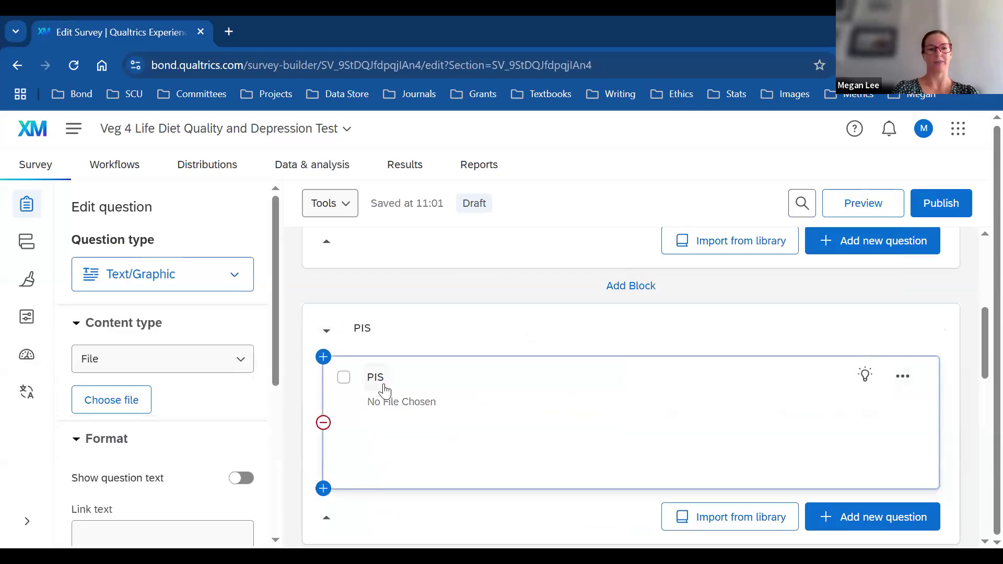
click(233, 362)
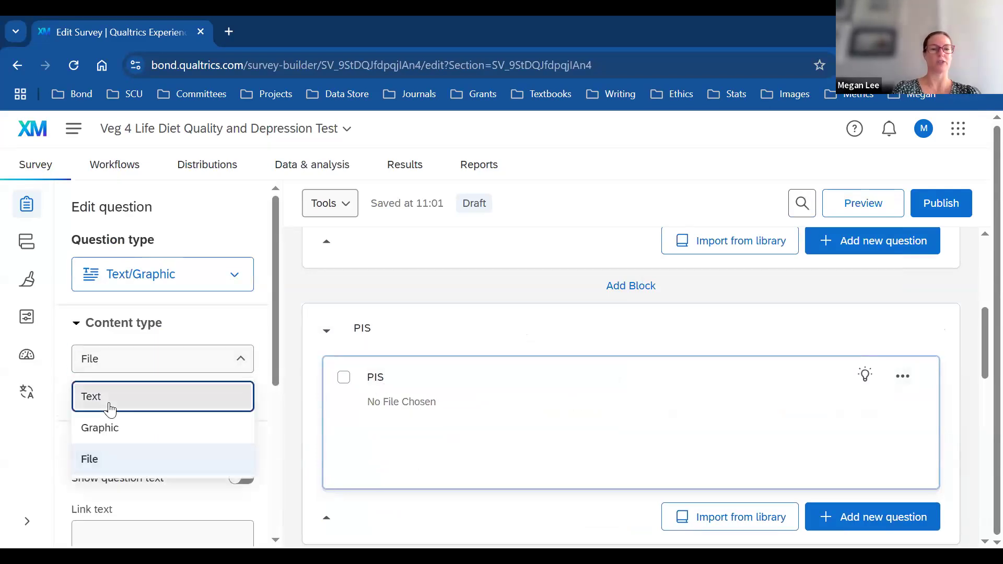
click(110, 397)
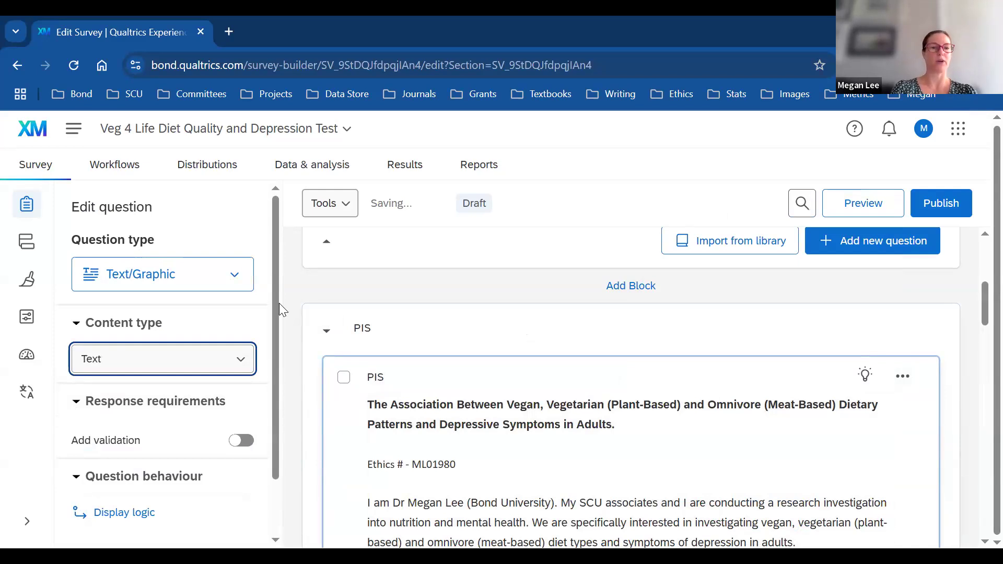
scroll(280, 323, down, 1)
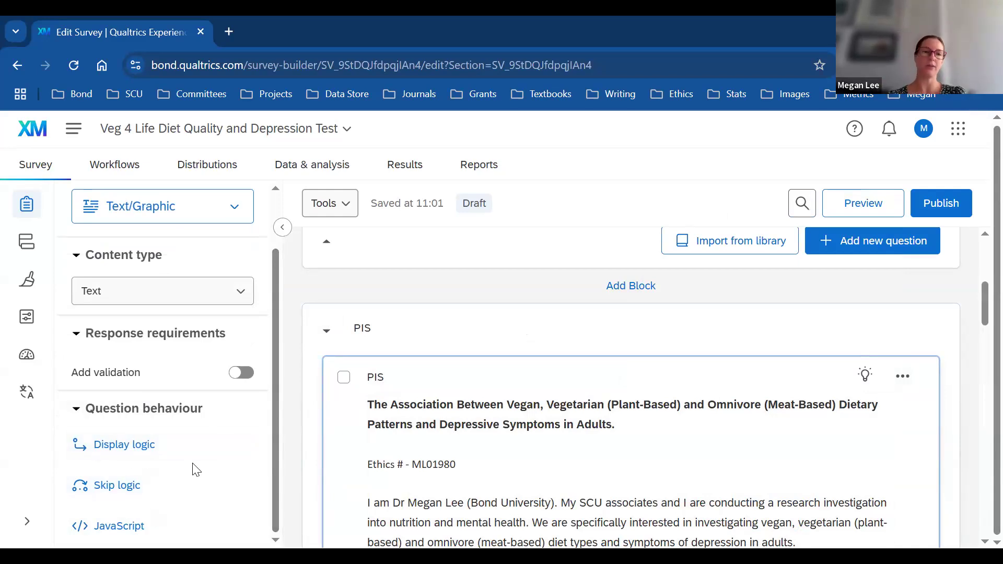
drag(275, 357, 278, 316)
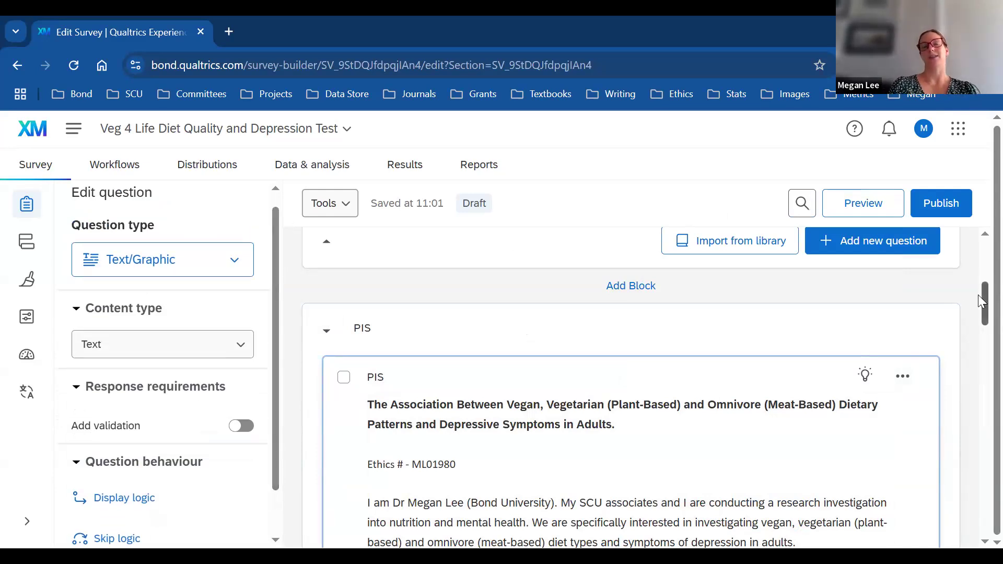
drag(980, 313, 980, 440)
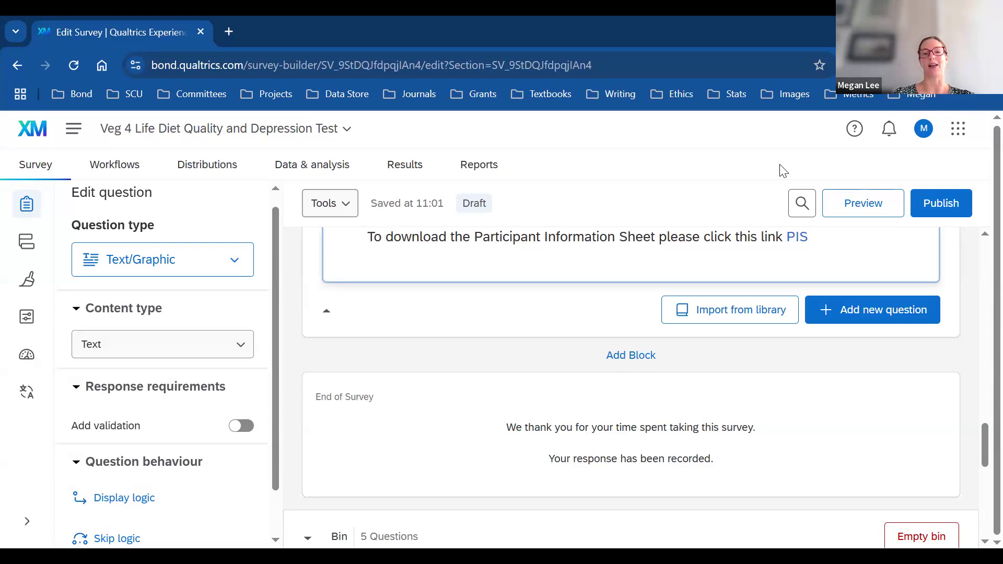
Step: Add a block below PIS and rename it from 'Block 2' to 'Qualifier'
click(637, 364)
click(392, 406)
key(BackSpace)
key(BackSpace)
key(BackSpace)
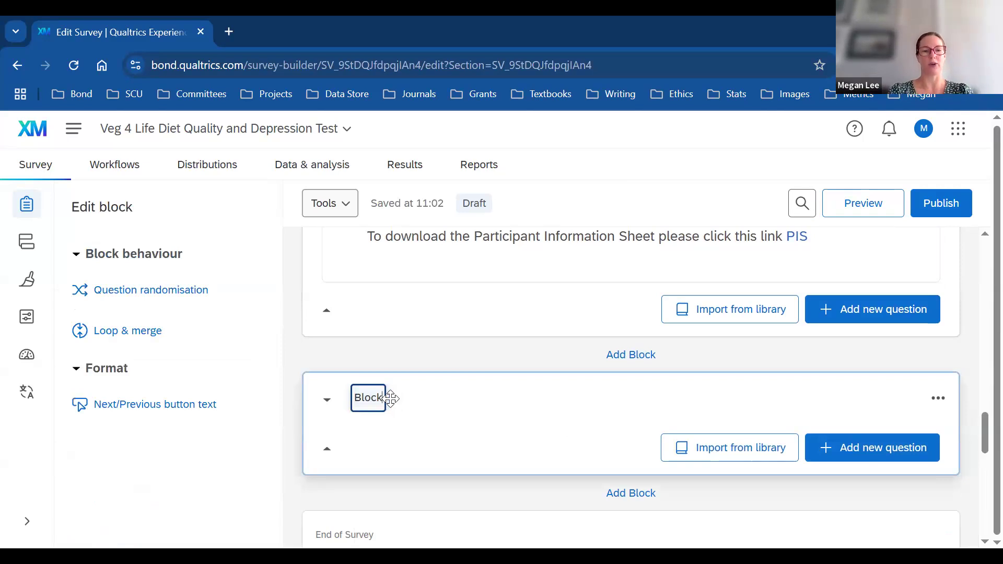
key(BackSpace)
key(BackSpace)
key(BackSpace)
key(BackSpace)
text(Qulai)
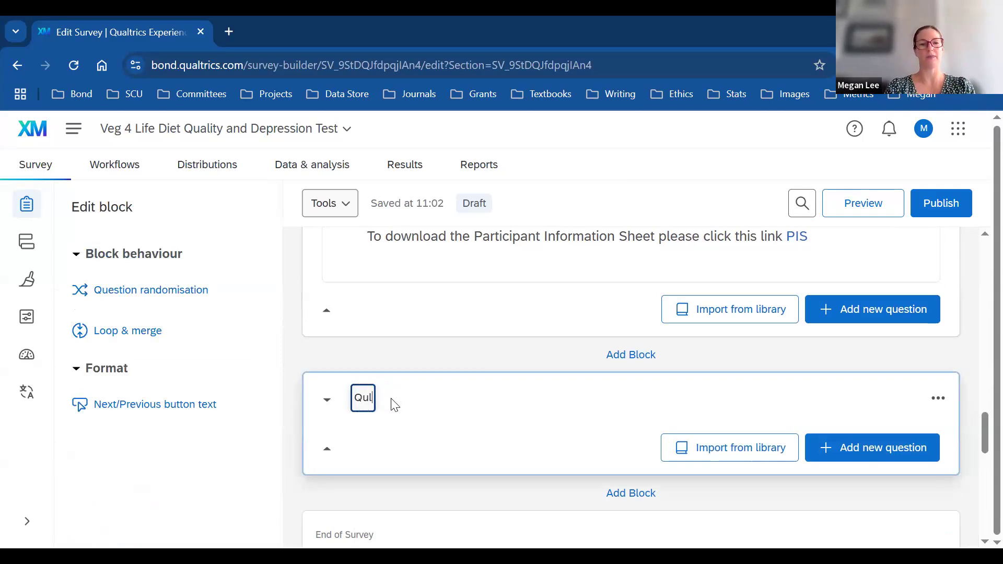
key(BackSpace)
key(BackSpace)
key(BackSpace)
key(BackSpace)
text(ualifier)
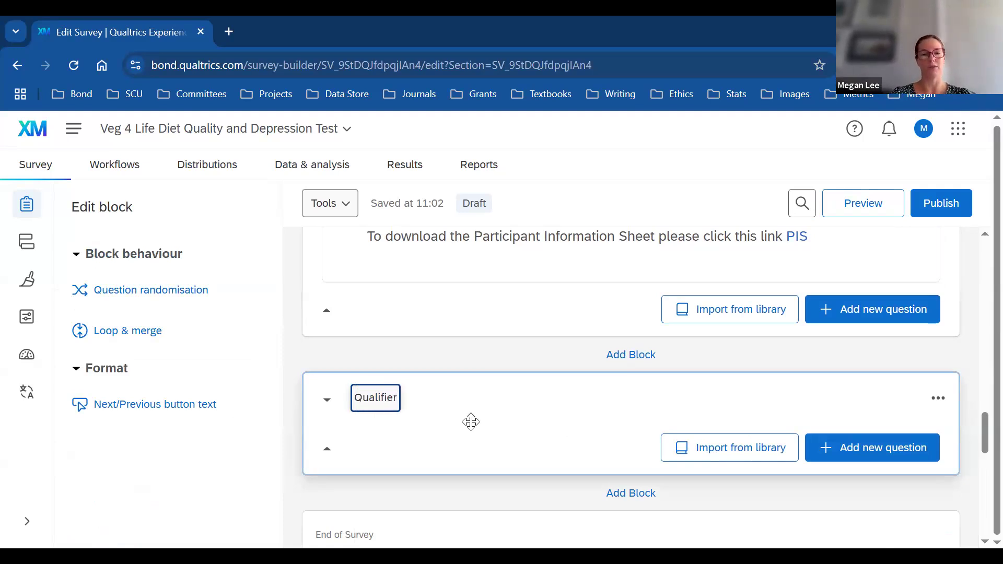
click(526, 441)
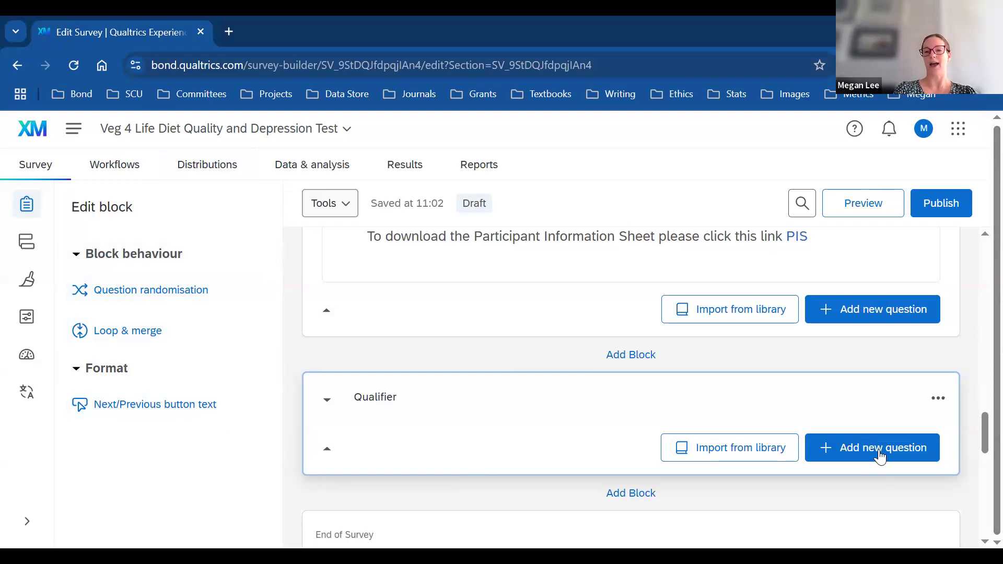
Step: Add a multiple-choice question labelled 'Qualif' to the Qualifier block
click(852, 445)
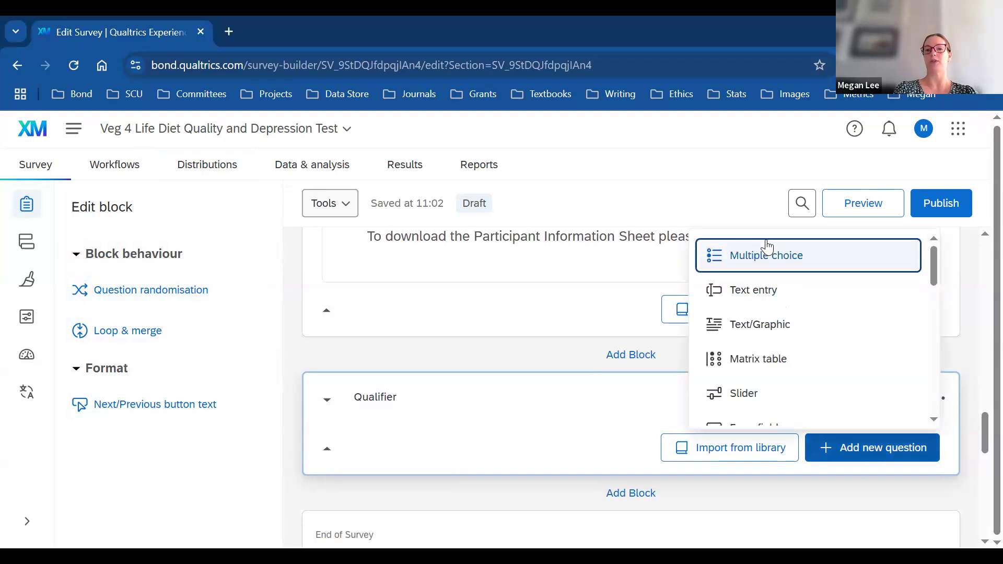
scroll(767, 255, down, 1)
scroll(766, 256, up, 1)
click(768, 253)
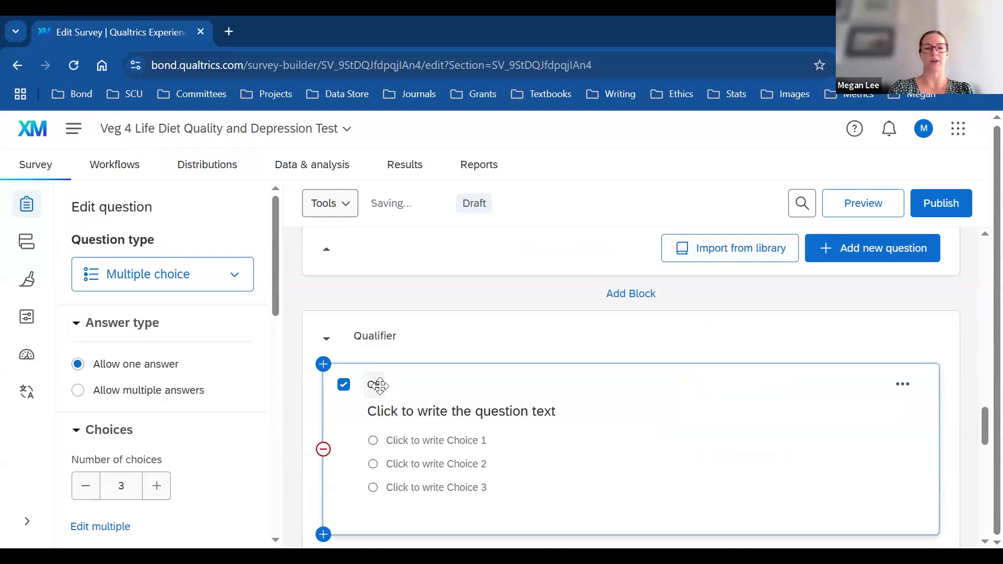
click(376, 384)
key(BackSpace)
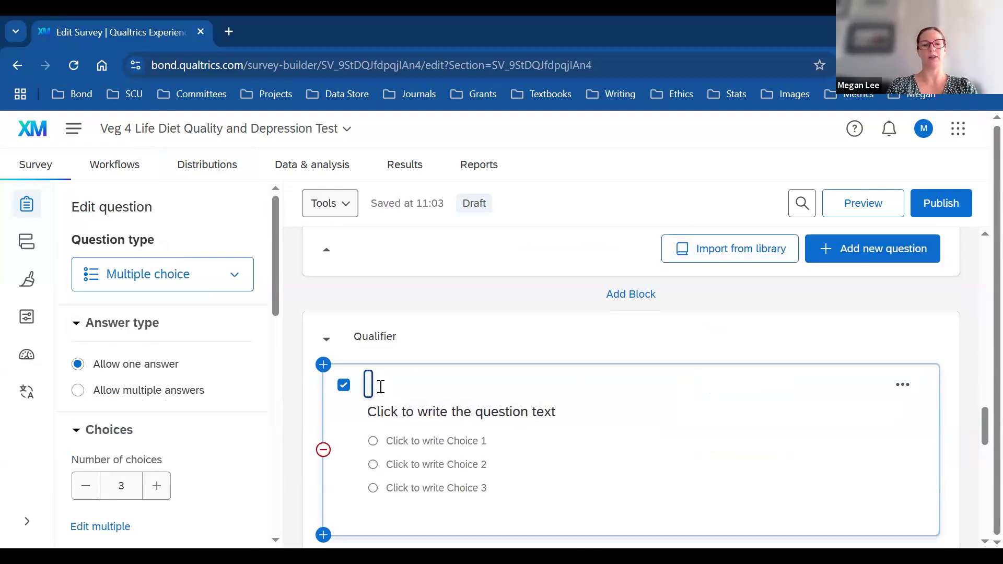
text(Qualifier)
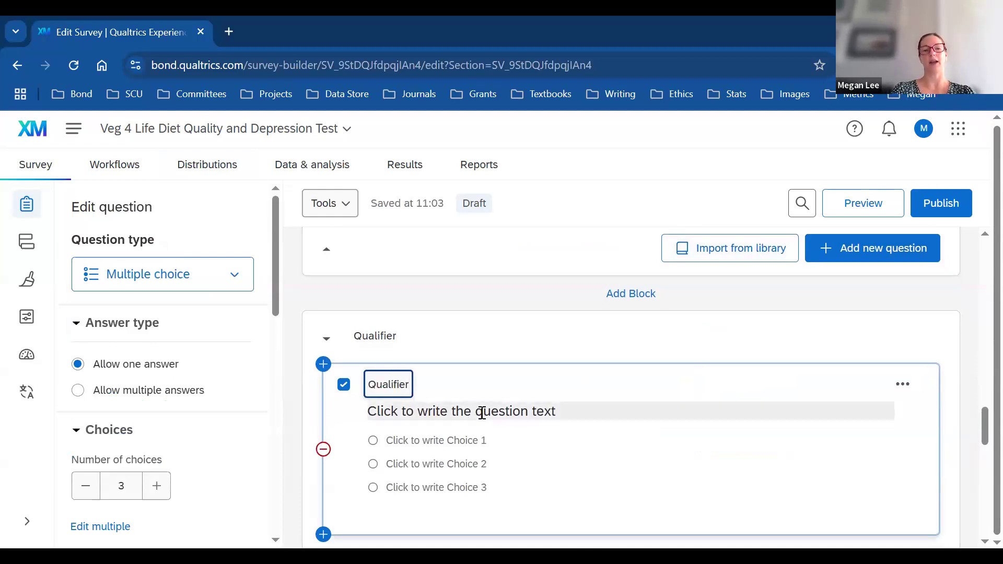
Step: Enter the question 'Have you consumed a vegan or vegetarian diet your entire adult life'
click(481, 412)
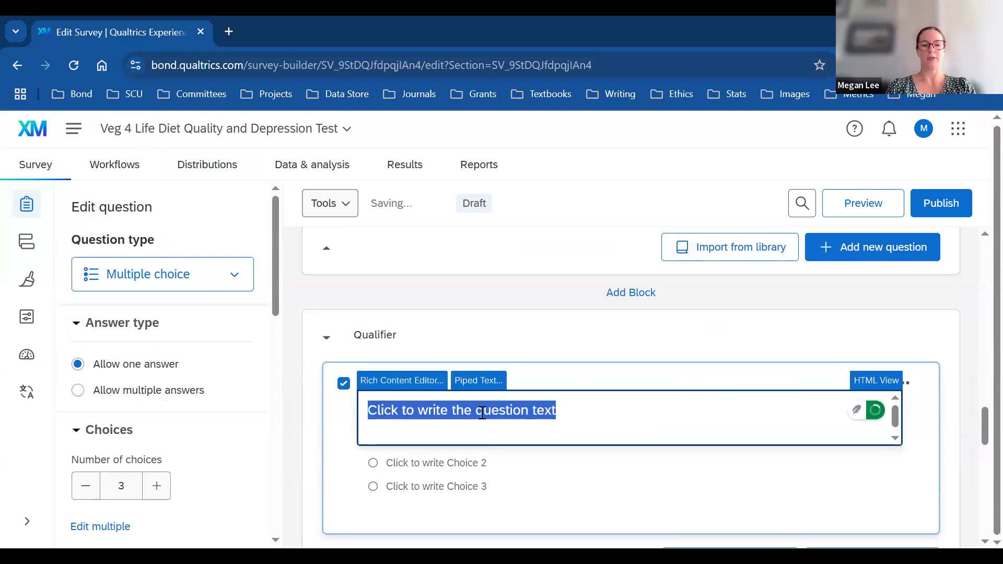
text(Have you)
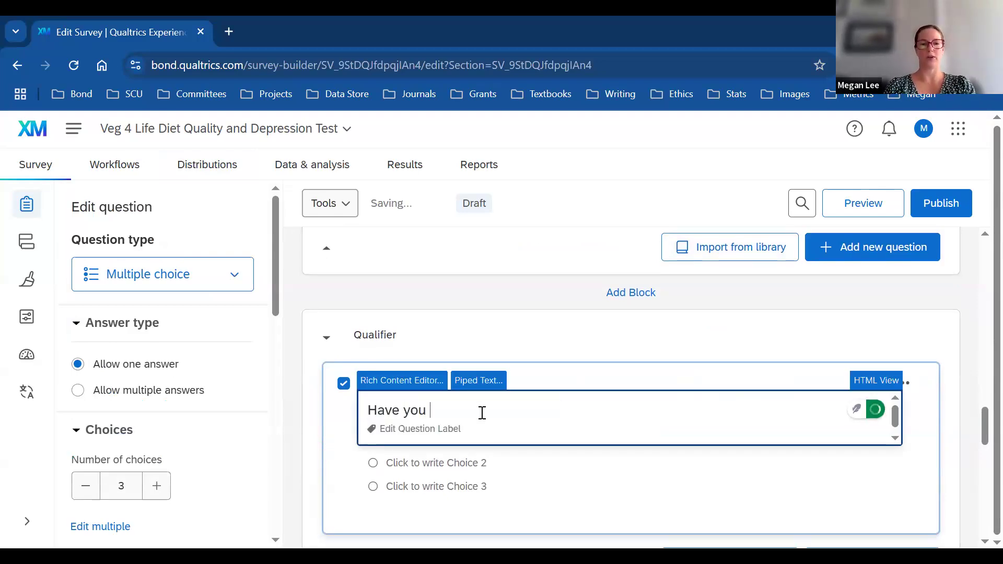
text( consumed a v)
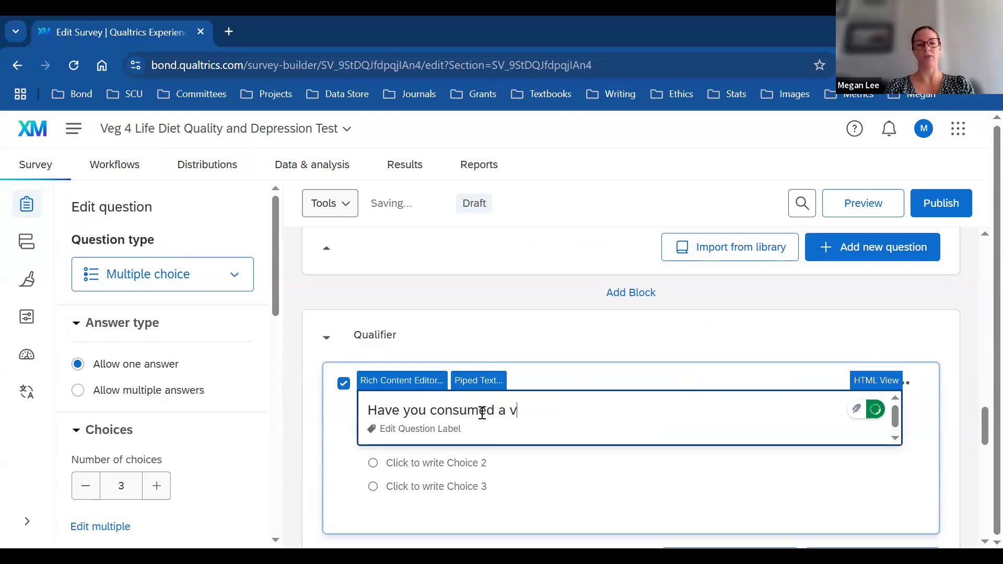
text(egan or vegetar)
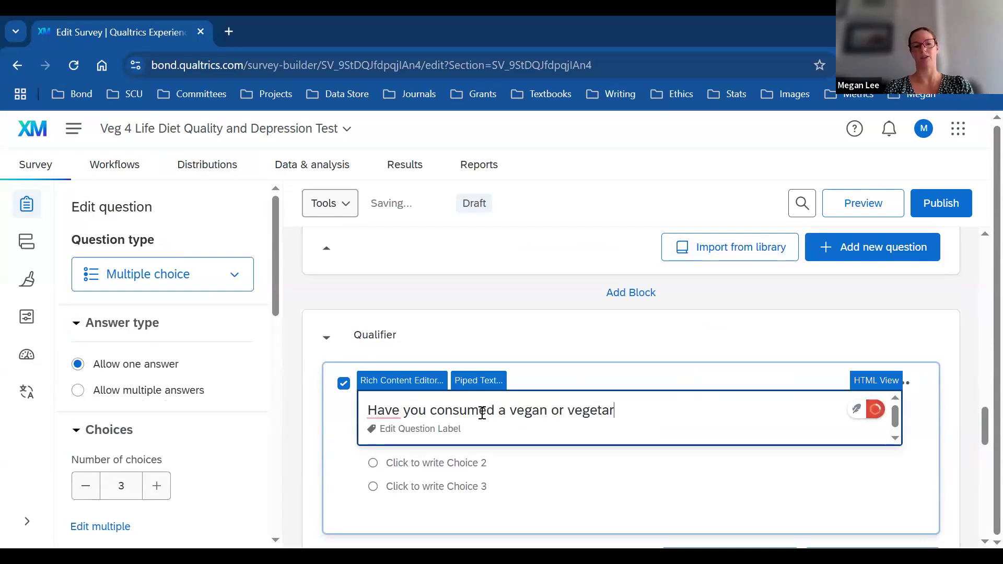
text(ian diet your )
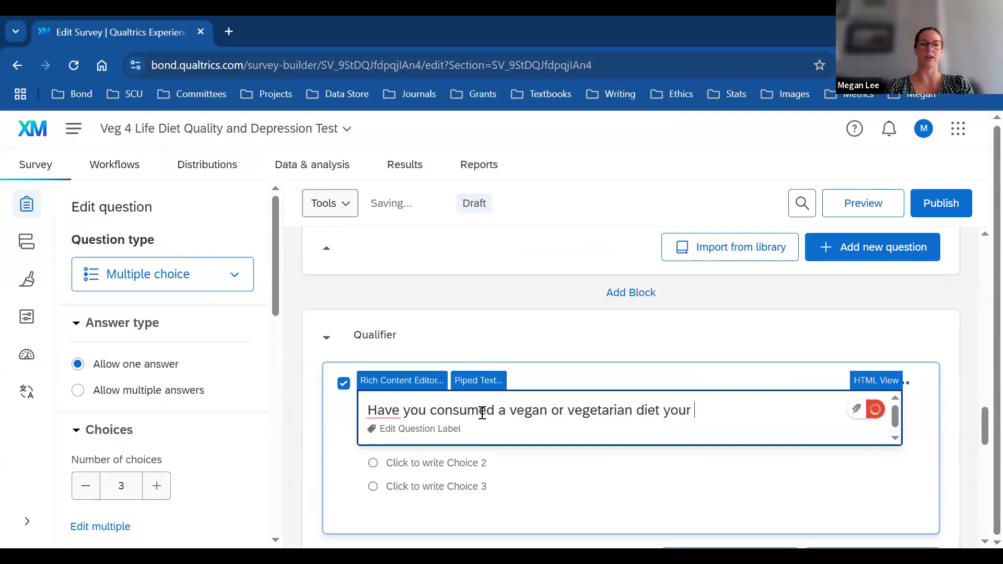
text(entire adult li)
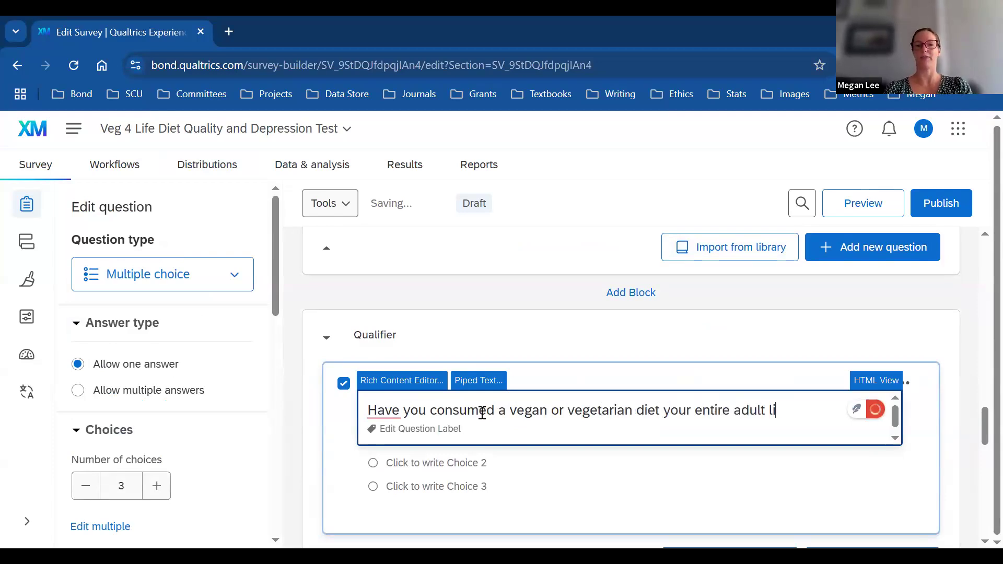
text(fe)
click(500, 472)
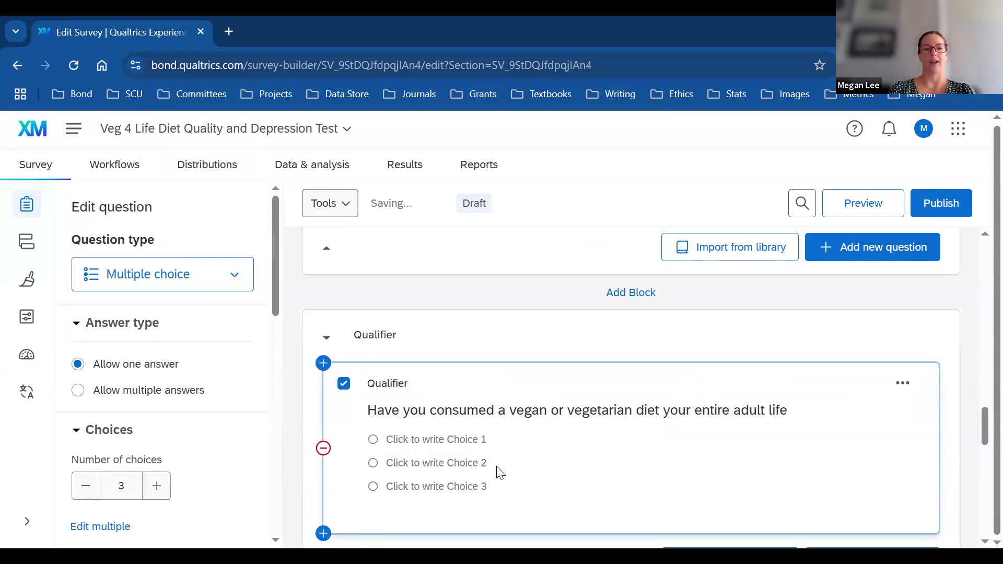
click(425, 440)
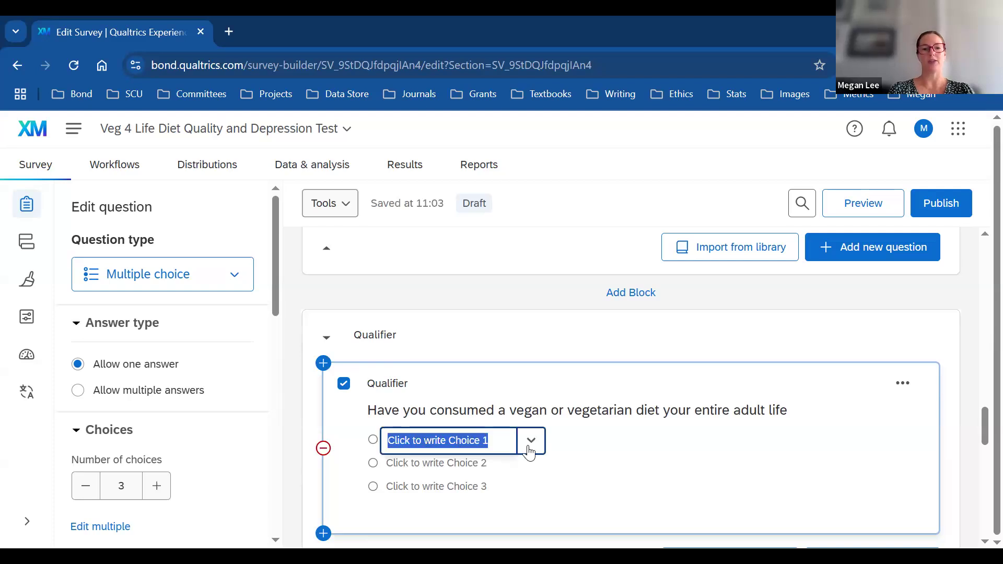
click(530, 444)
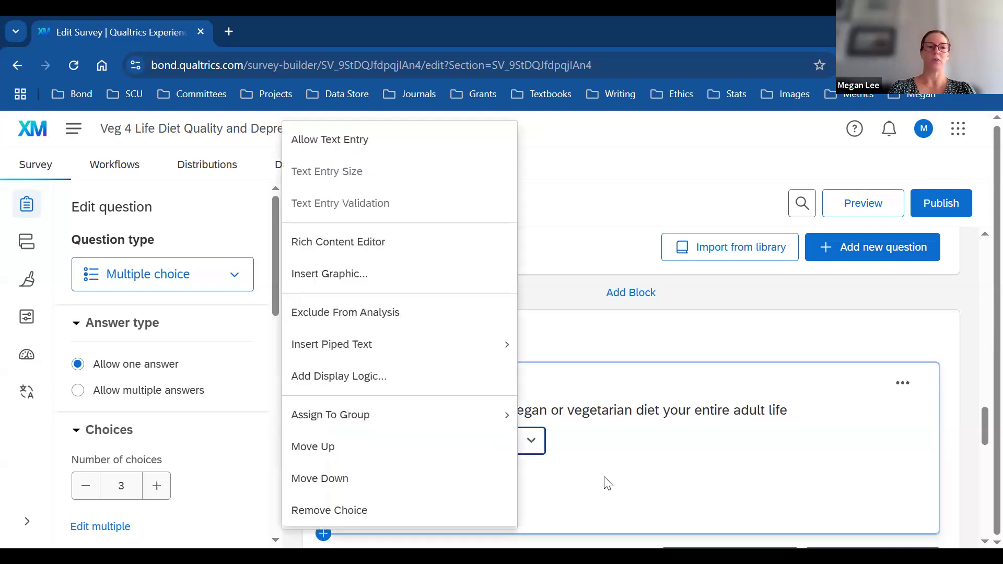
click(531, 479)
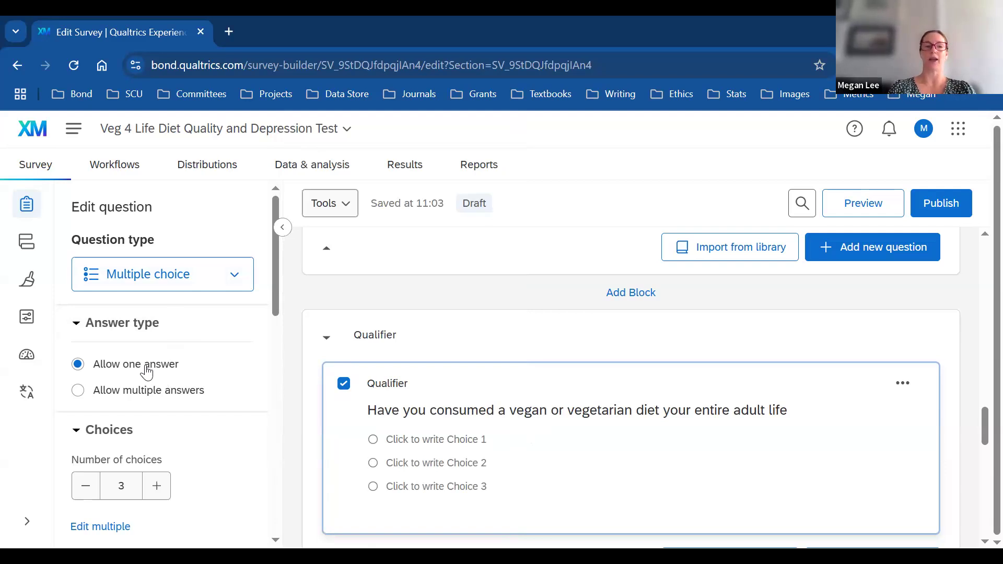
Step: Limit the answer choices to Yes and No
scroll(275, 313, down, 1)
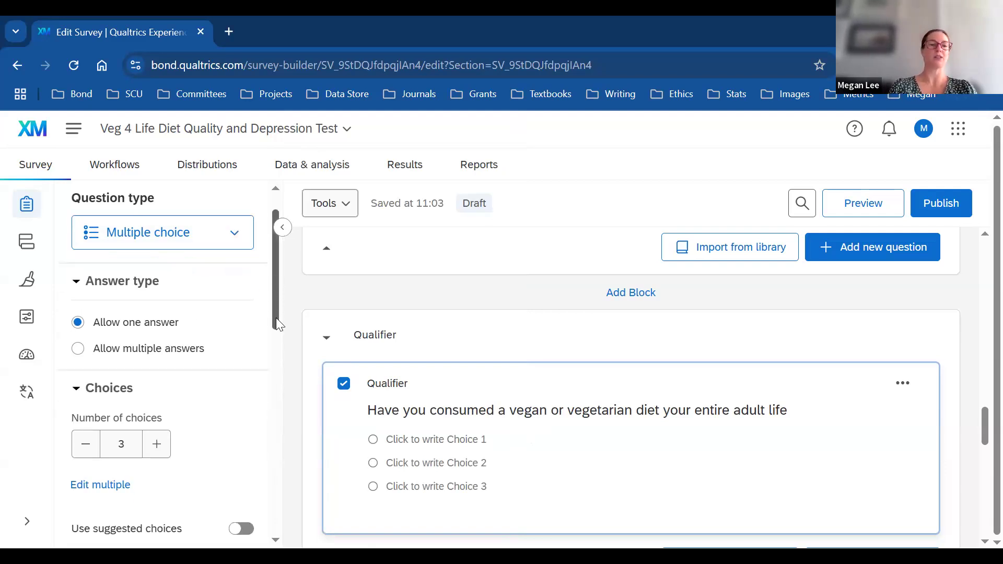
scroll(276, 324, down, 2)
click(86, 347)
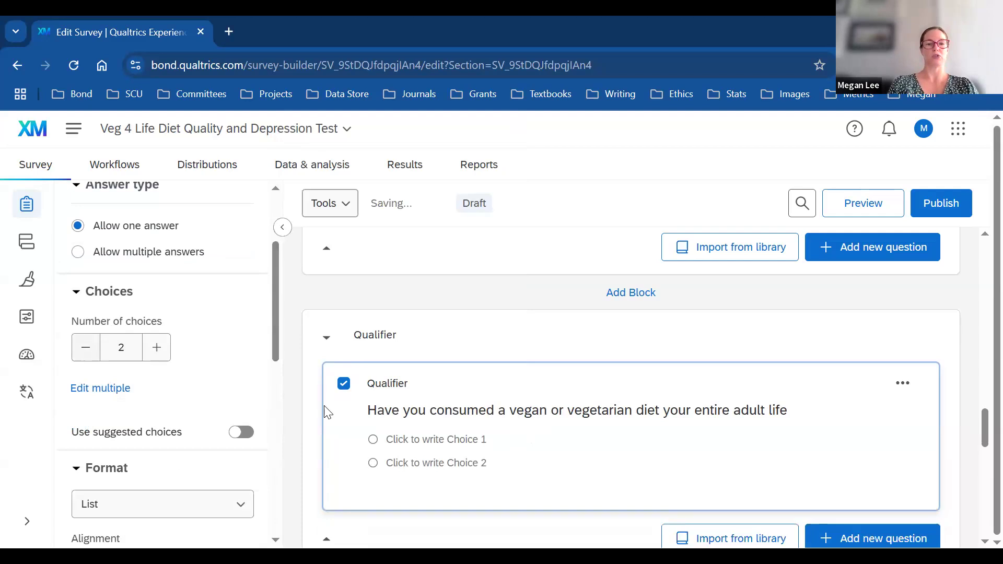
click(433, 439)
text(Yes)
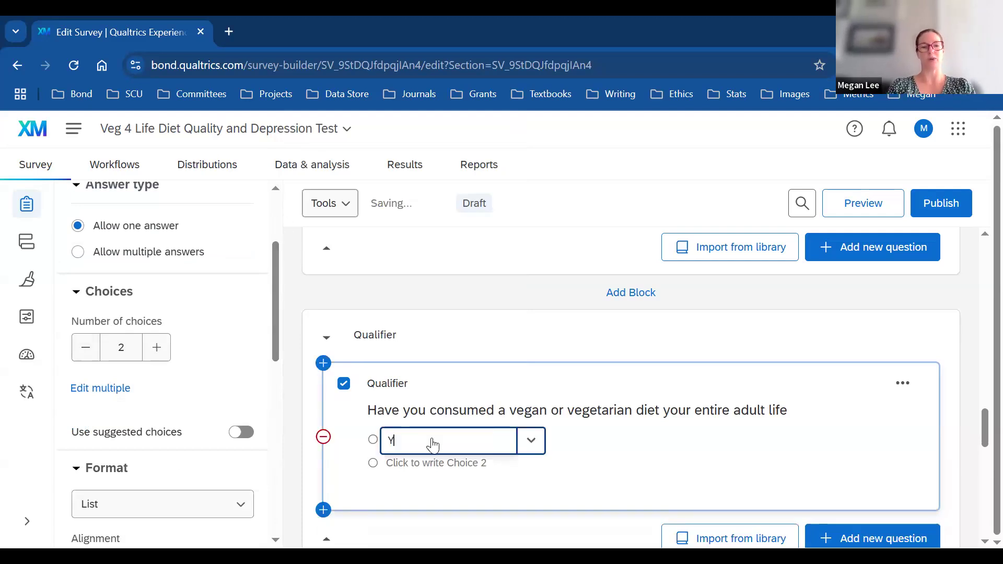
click(442, 461)
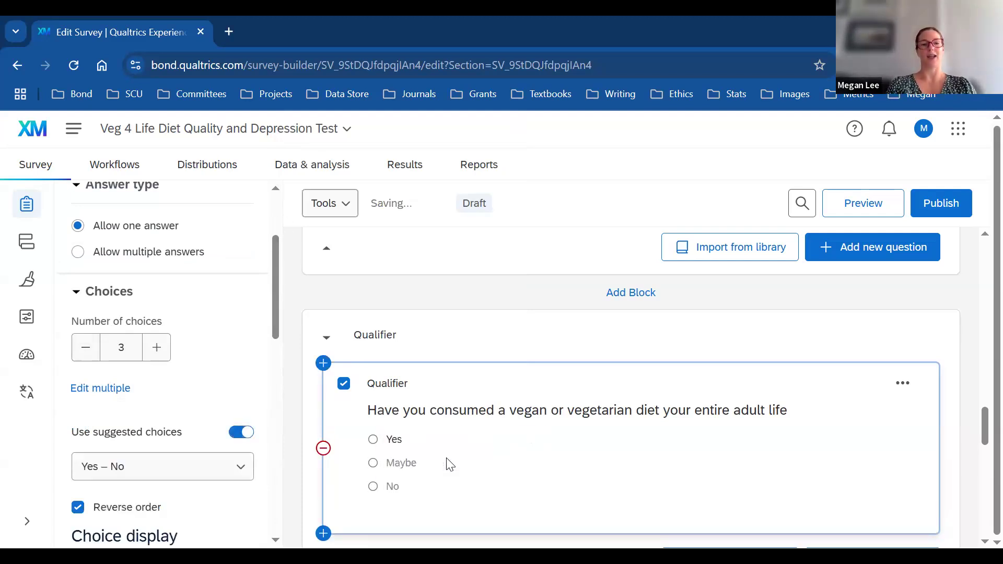
click(86, 348)
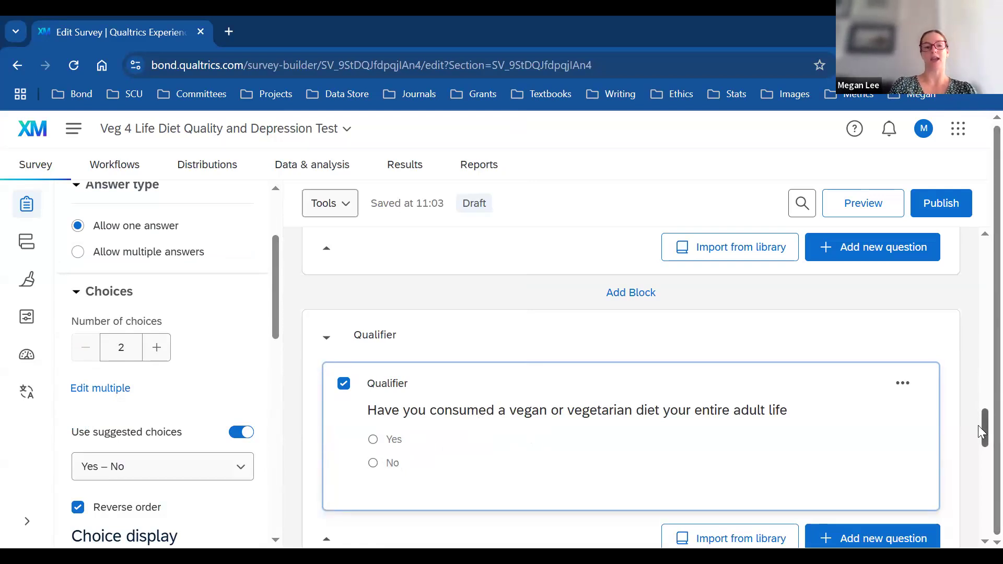
scroll(981, 431, down, 1)
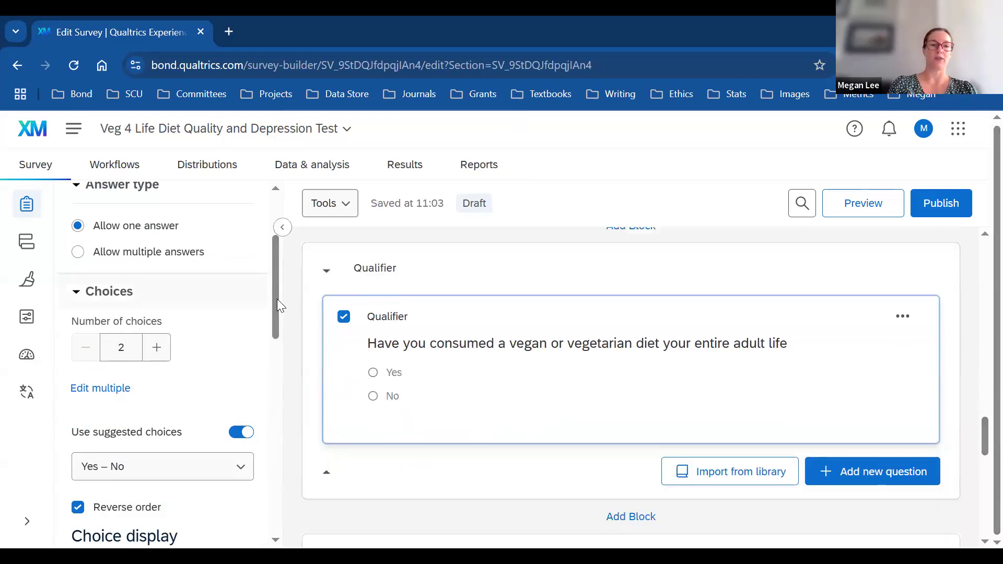
Step: Add skip logic to the Qualifier question: if No is selected, skip to End of Survey
drag(277, 299, 290, 508)
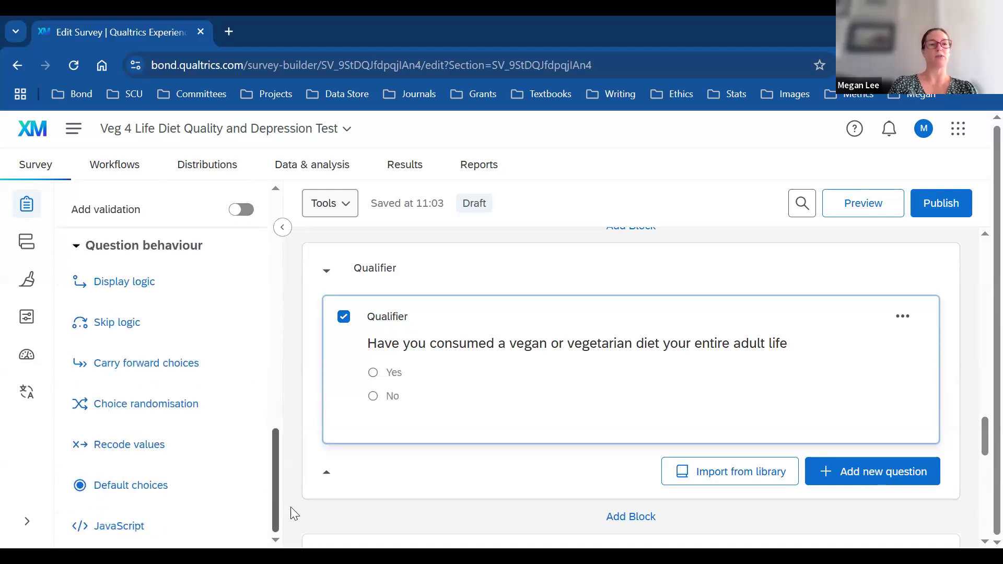
click(130, 332)
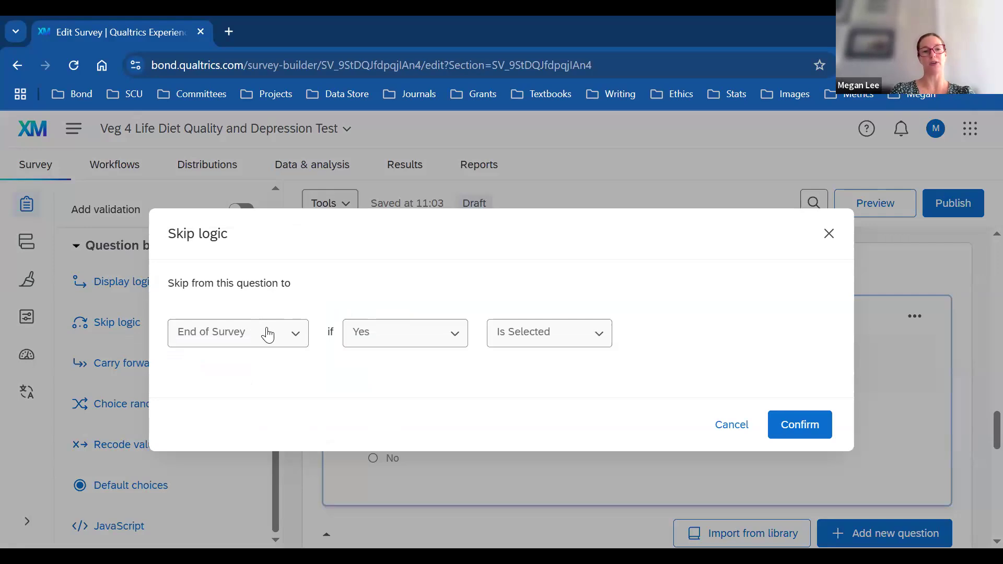
click(453, 339)
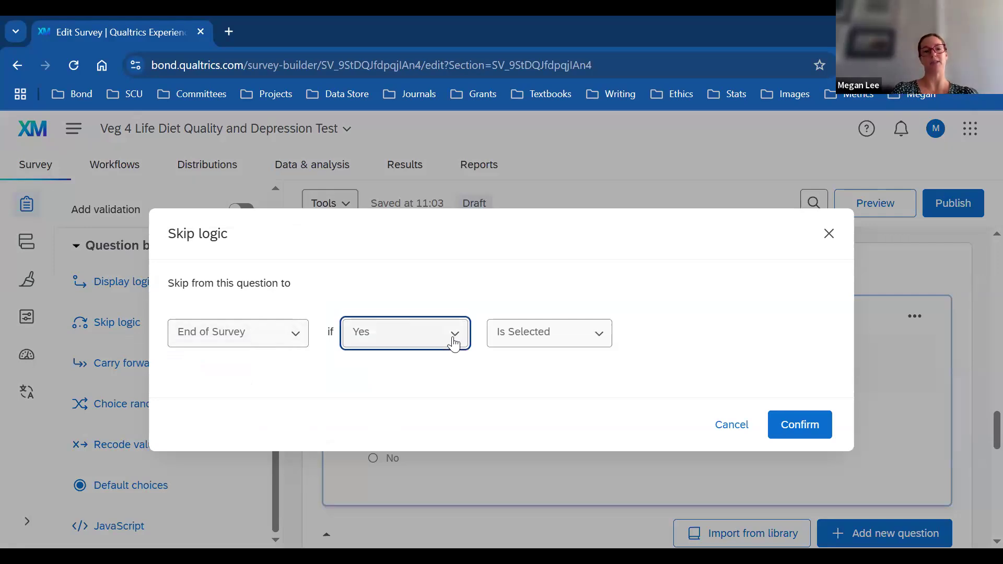
click(381, 402)
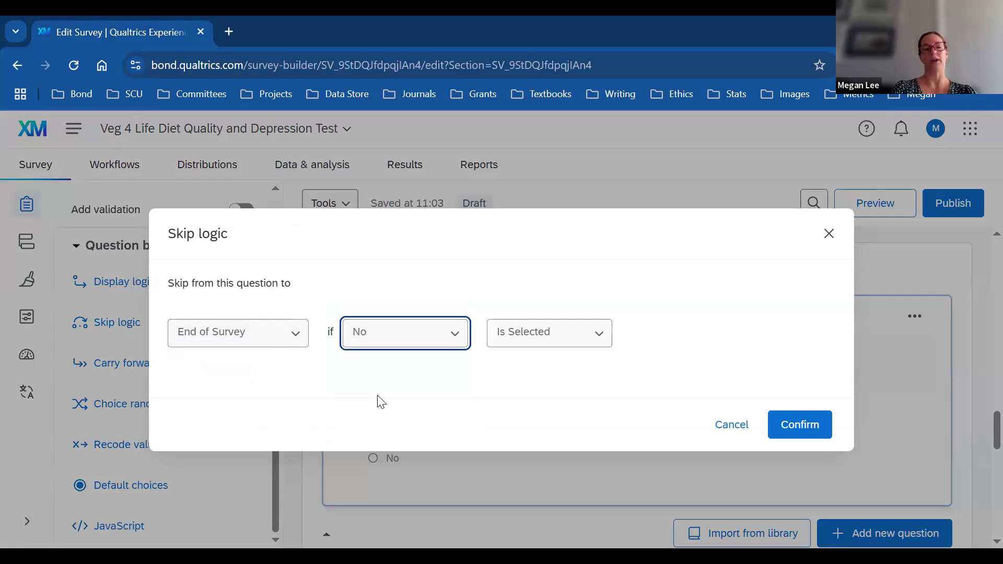
click(298, 339)
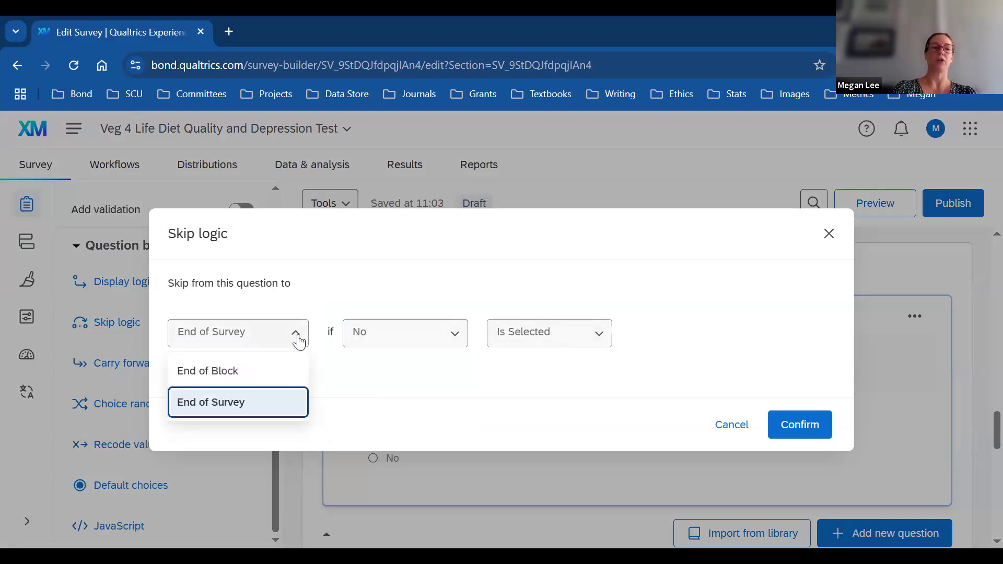
click(298, 339)
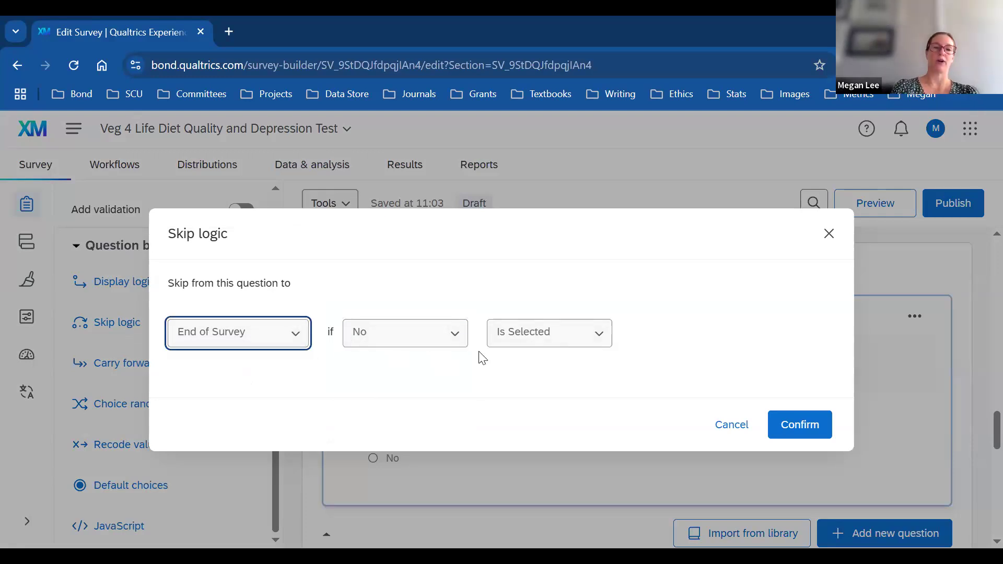
click(299, 339)
click(299, 340)
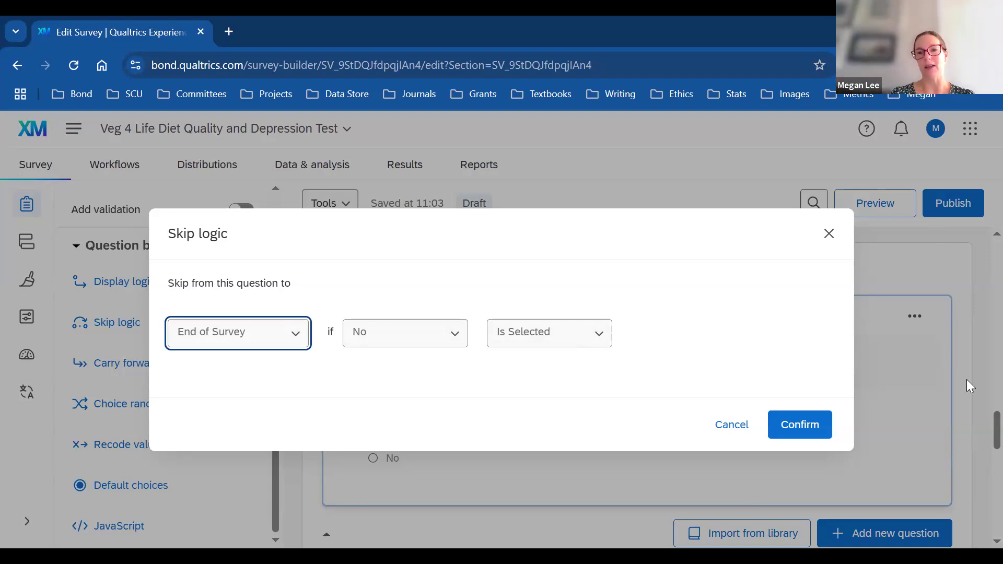
click(808, 425)
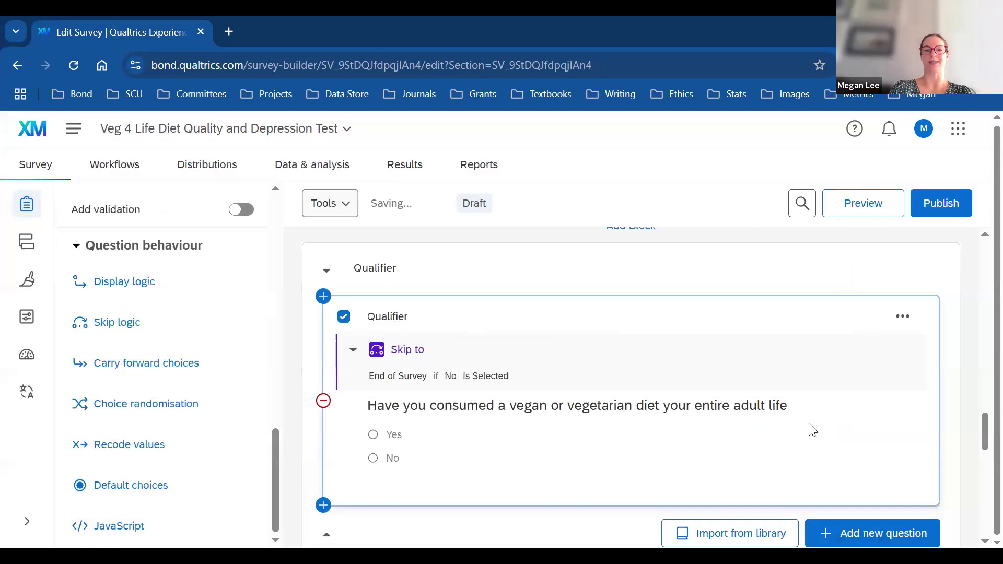
Step: Add a new block after the Qualifier block and name it Demographics
drag(982, 422, 981, 446)
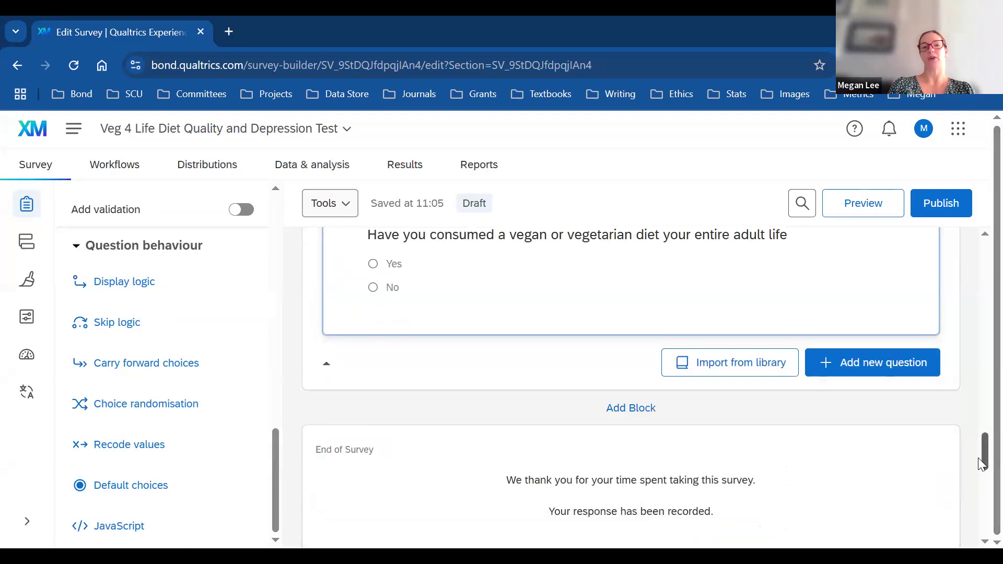
scroll(981, 464, down, 1)
click(622, 349)
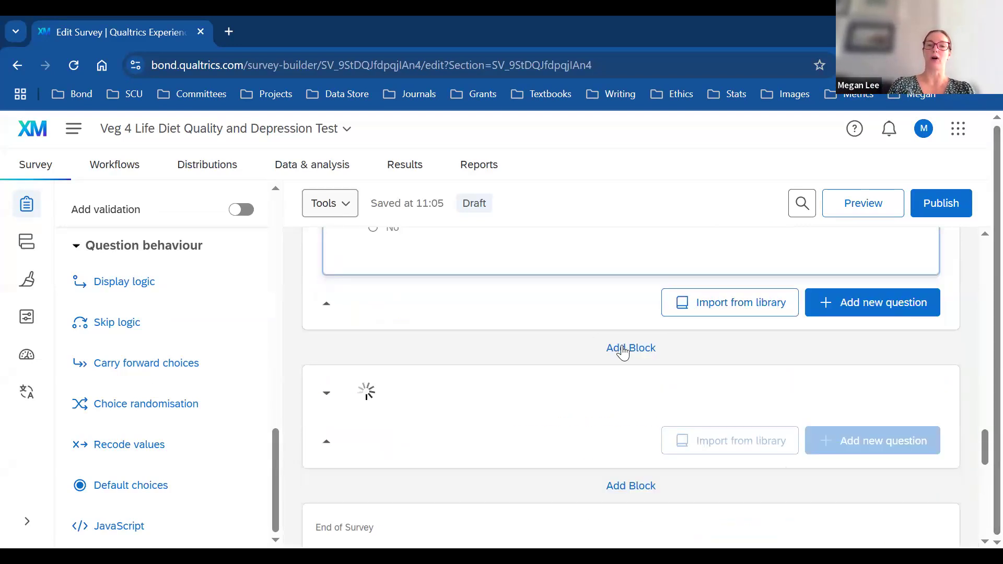
click(390, 397)
triple_click(390, 396)
key(BackSpace)
text(Demographics)
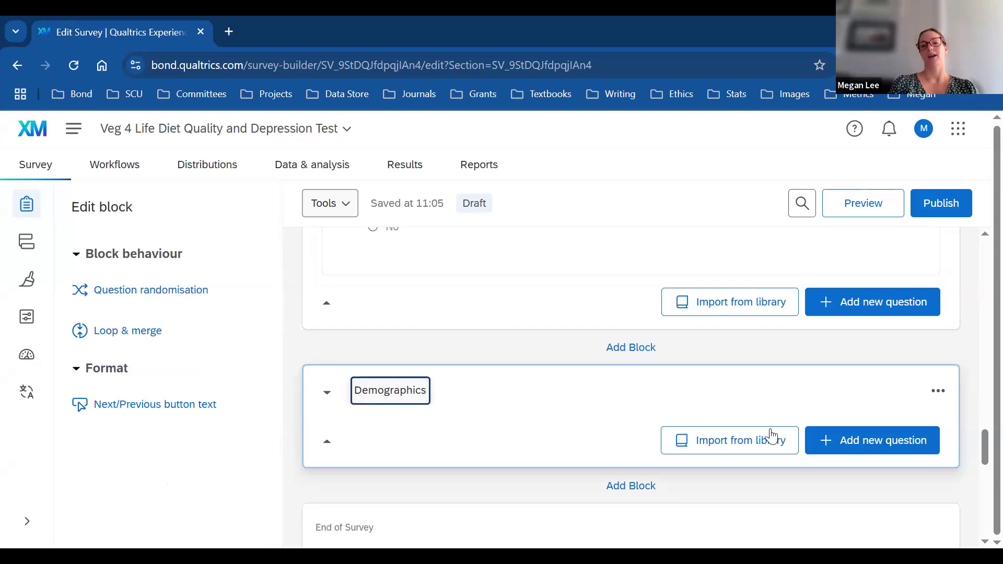
Step: Add a multiple-choice question to Demographics and label it Gender
click(848, 448)
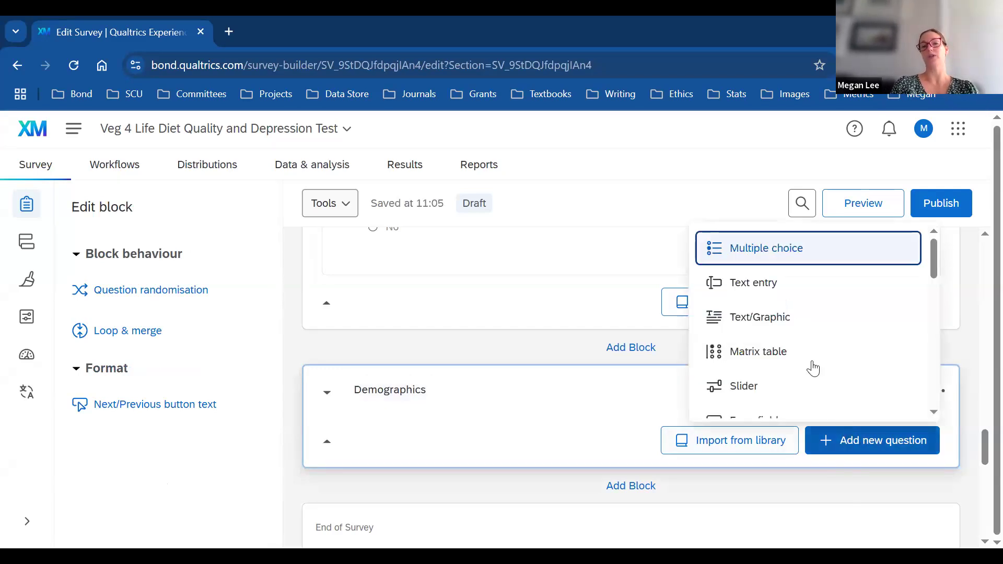
click(772, 241)
double_click(380, 389)
key(BackSpace)
text(Gender)
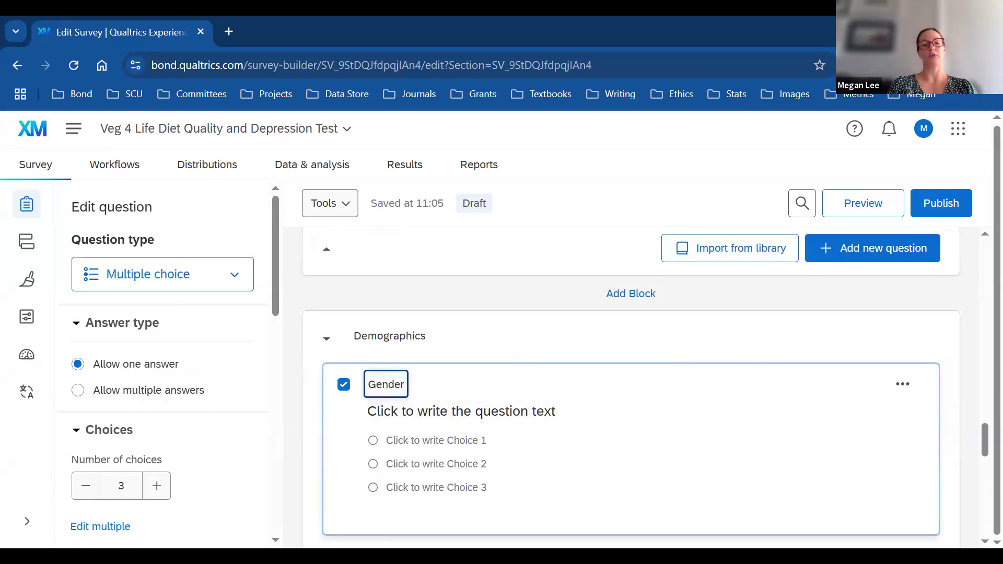
Step: Set the question text to 'What gender do you identify as?' and apply the suggested gender choices
key(alt+Tab)
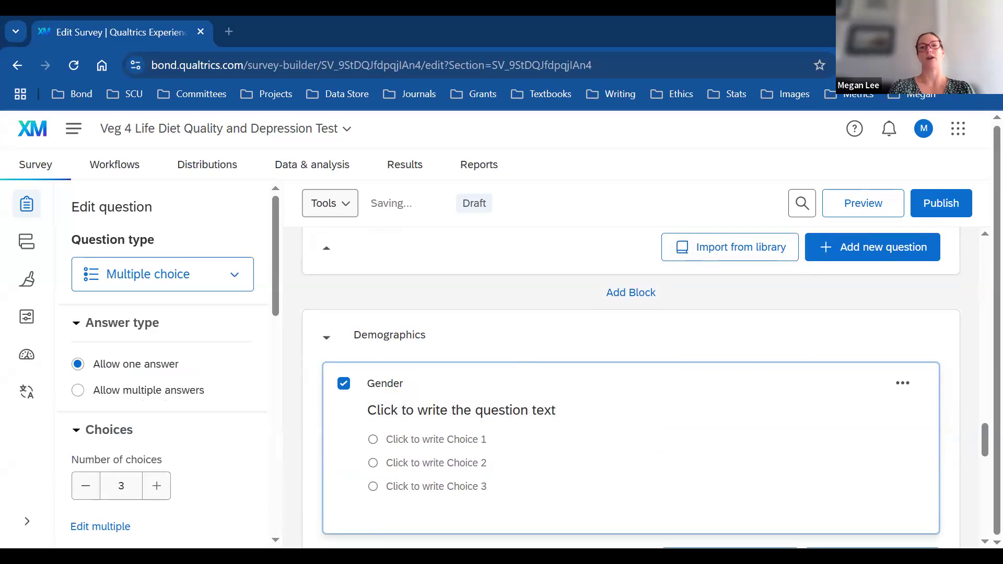
click(447, 412)
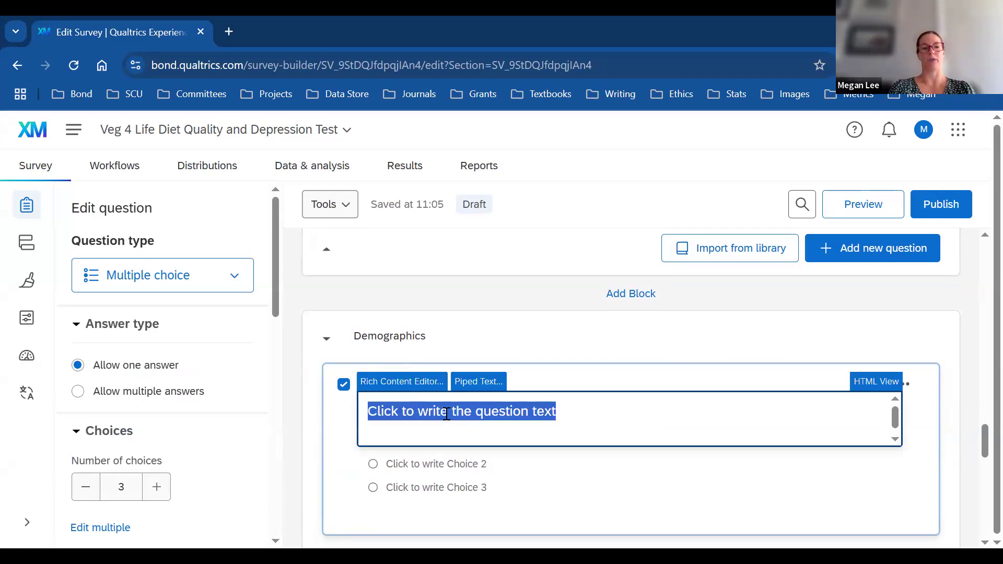
text(What gender do you identify as?)
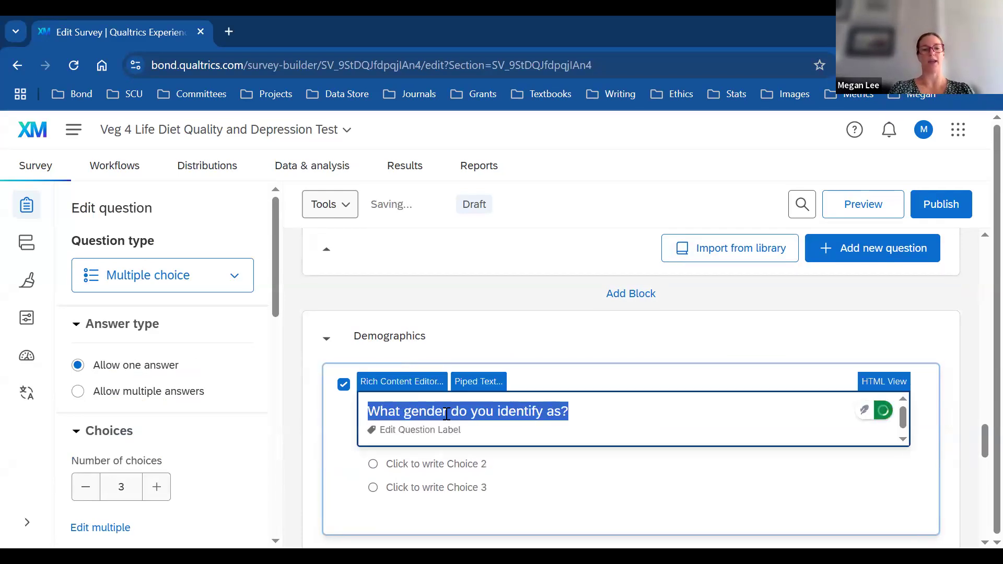
click(808, 497)
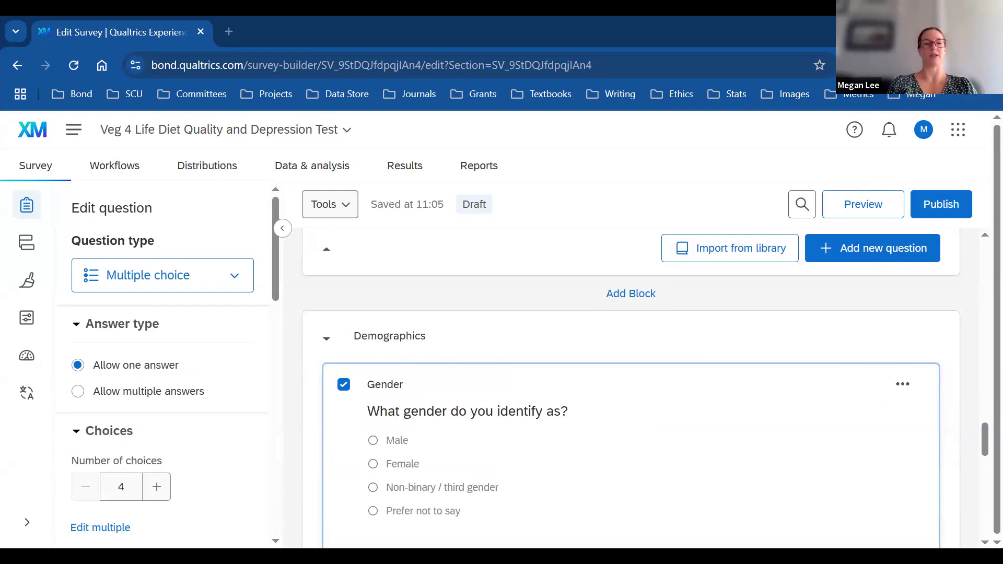
Step: Change the third answer from Non-binary to Transgender
click(450, 487)
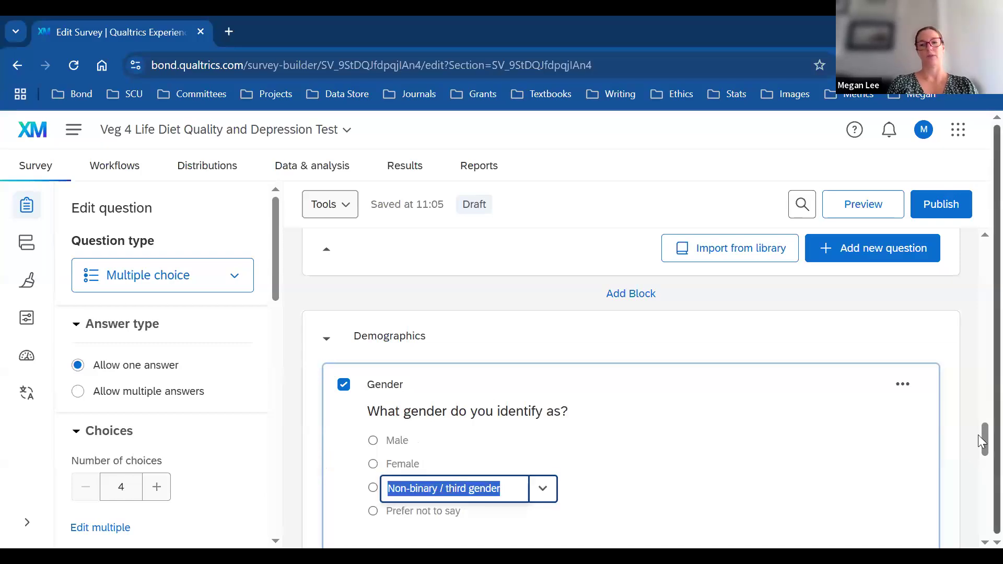
text(Trans)
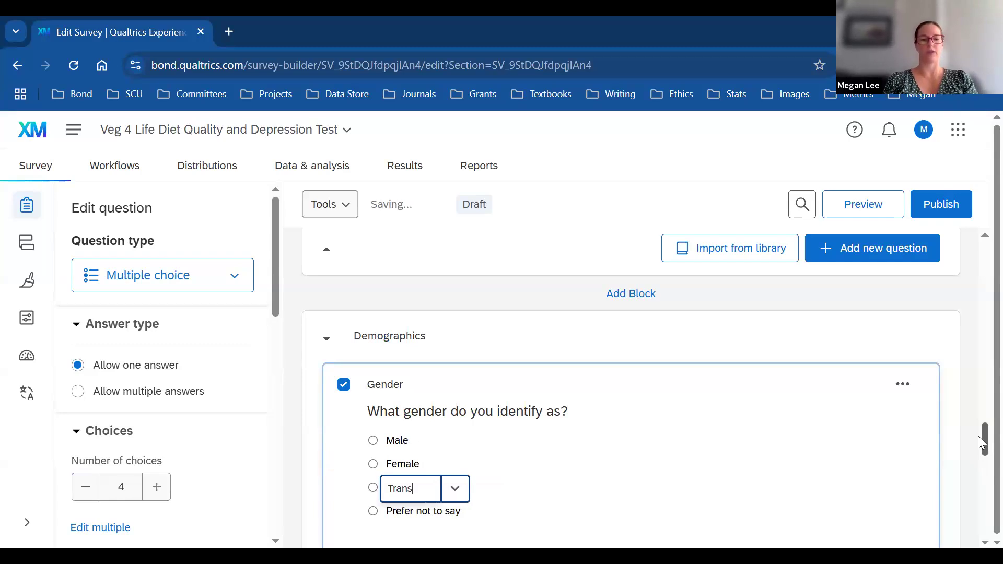
text(gender)
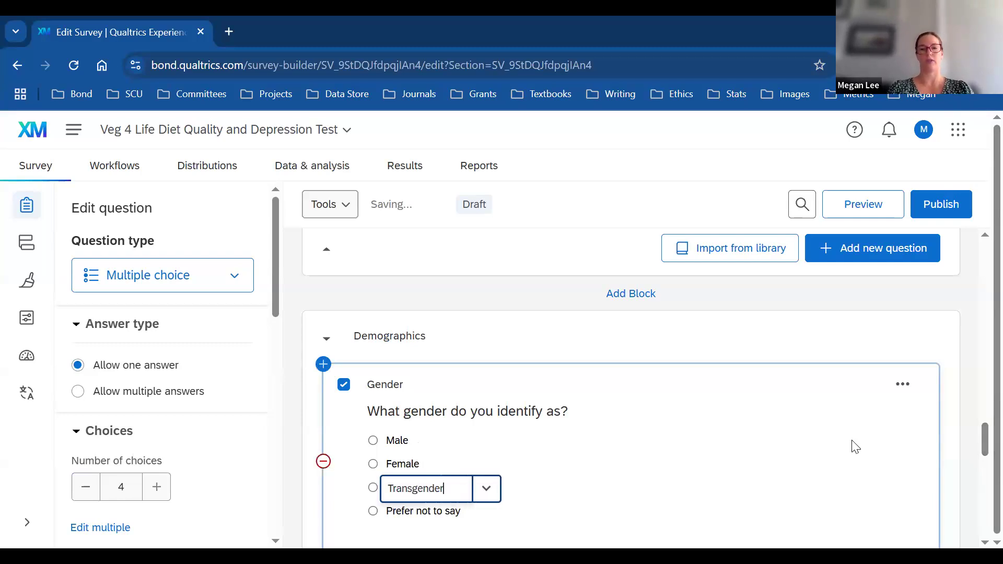
drag(982, 439, 982, 444)
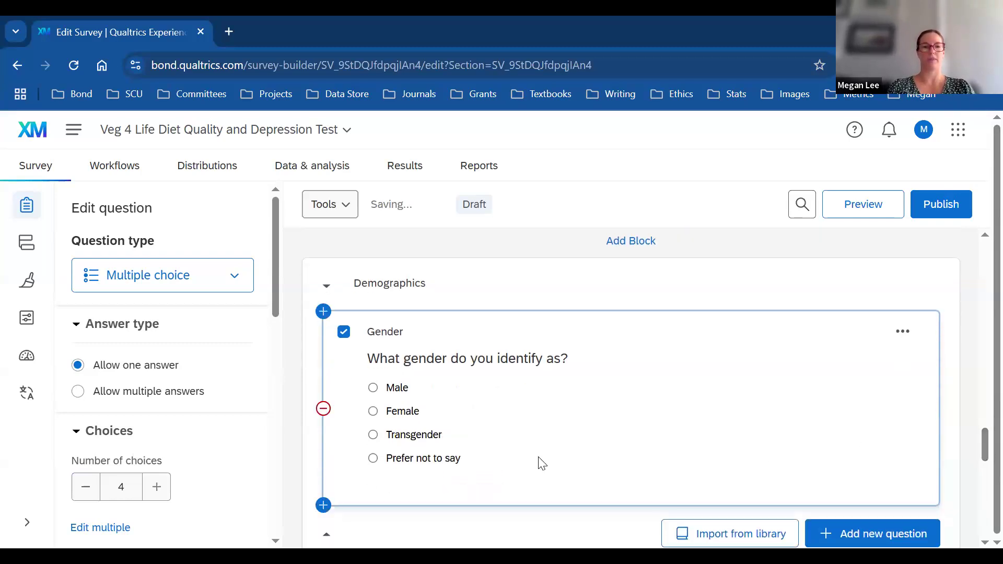
Step: Add a fifth answer choice reading Other
click(159, 488)
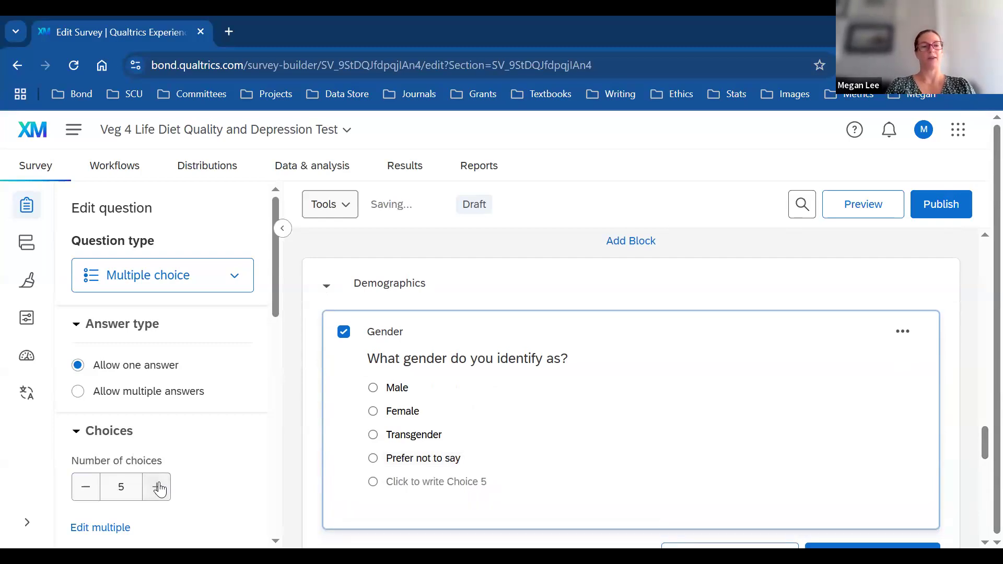
click(410, 482)
text(Other)
key(Delete)
key(Delete)
key(Delete)
key(Delete)
key(Delete)
key(Delete)
key(Delete)
key(Delete)
key(Delete)
key(Delete)
key(Delete)
key(Delete)
key(Delete)
key(Delete)
key(Delete)
key(Delete)
key(Delete)
key(Delete)
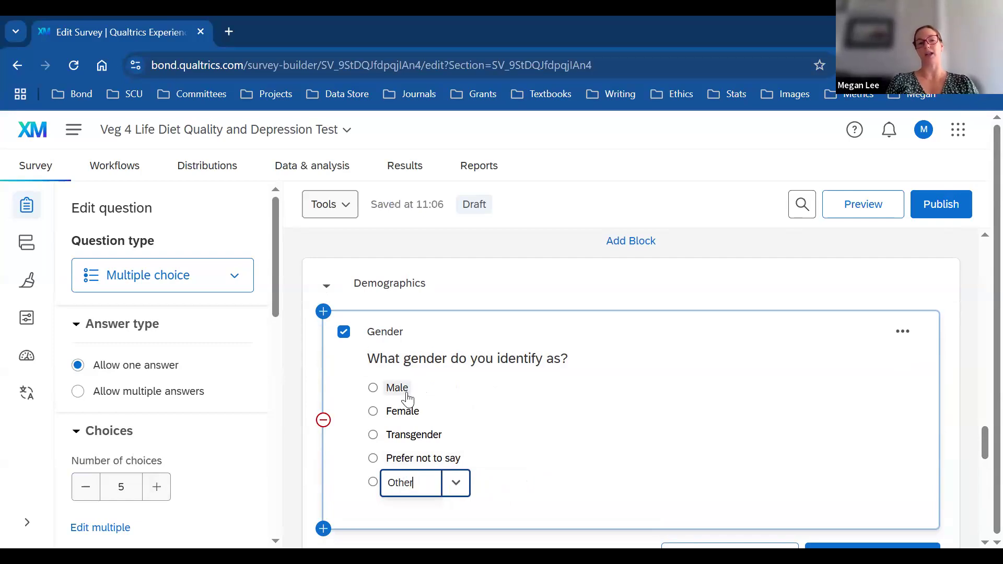
click(593, 513)
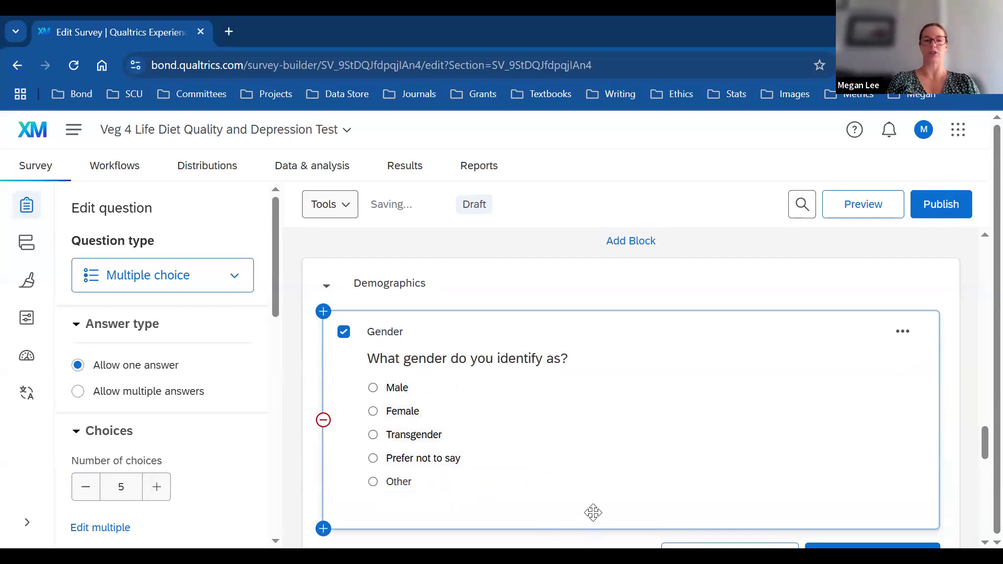
click(406, 479)
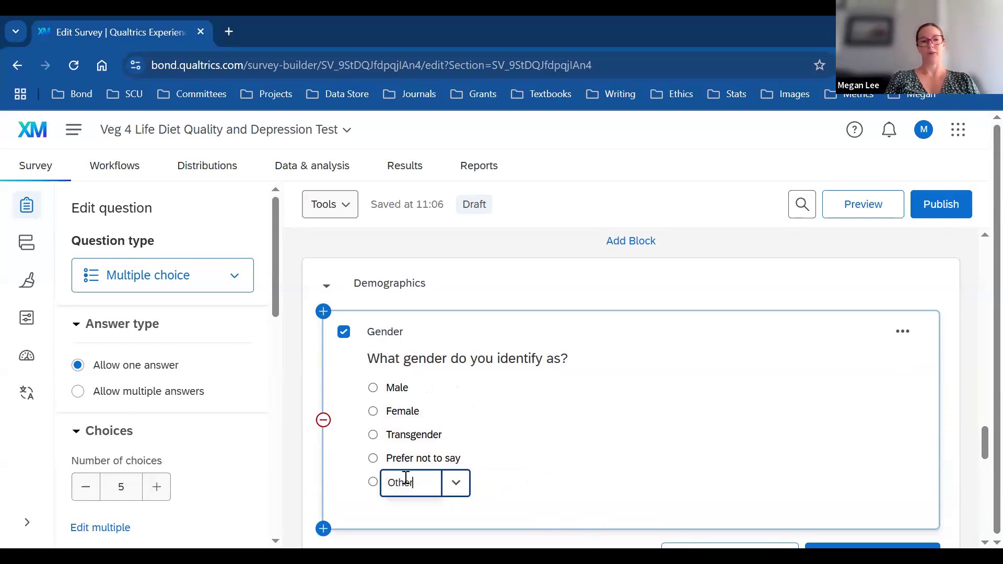
Step: Enable Allow Text Entry on the Other answer
click(452, 486)
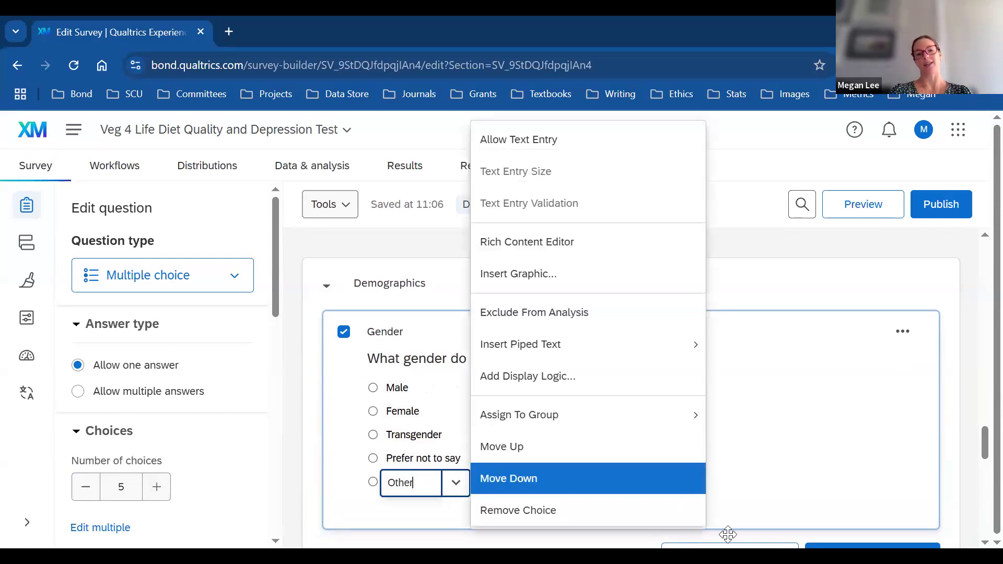
click(549, 140)
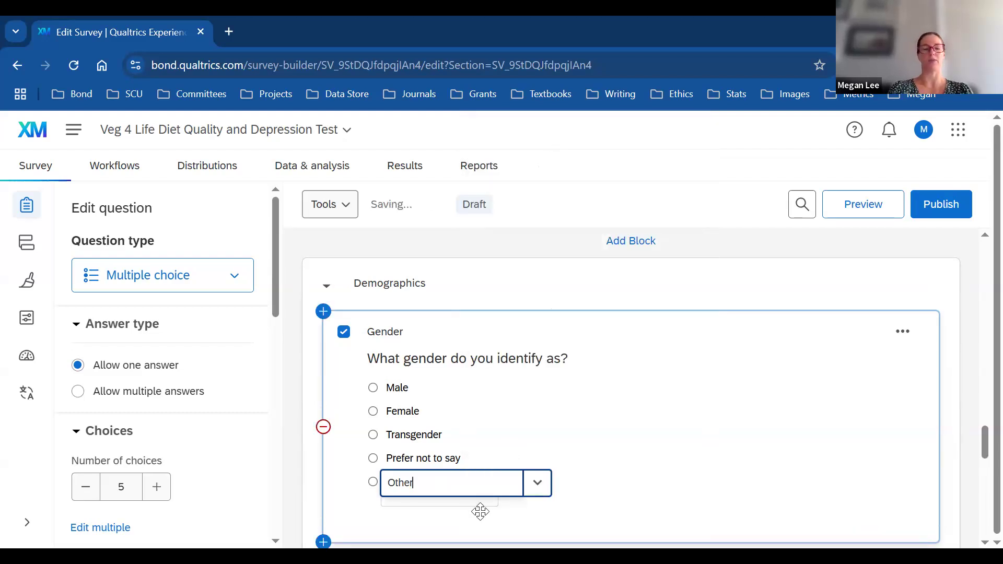
click(432, 501)
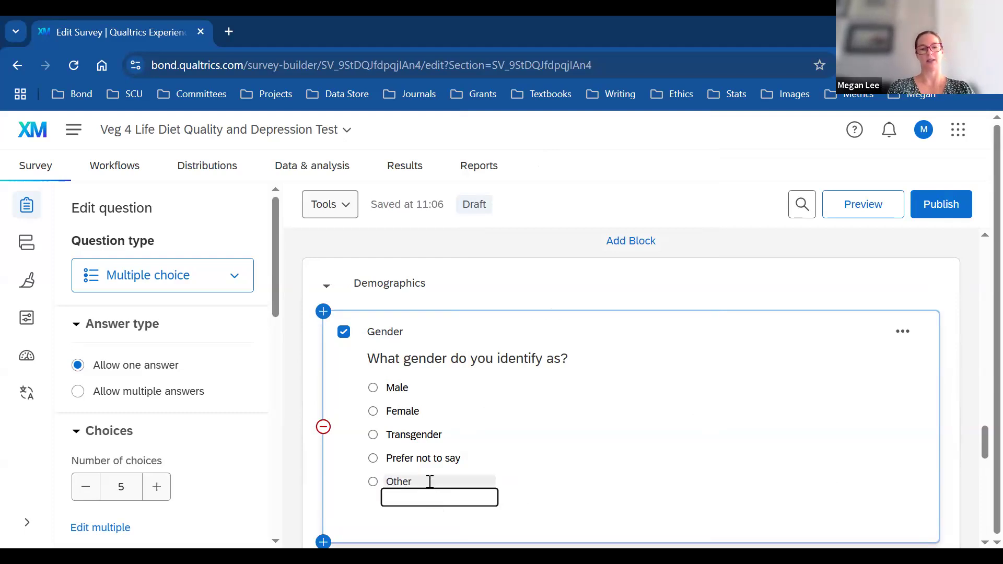
Step: Relabel the answer 'Other - Please specify', keeping its write-in box
click(436, 481)
text(- P)
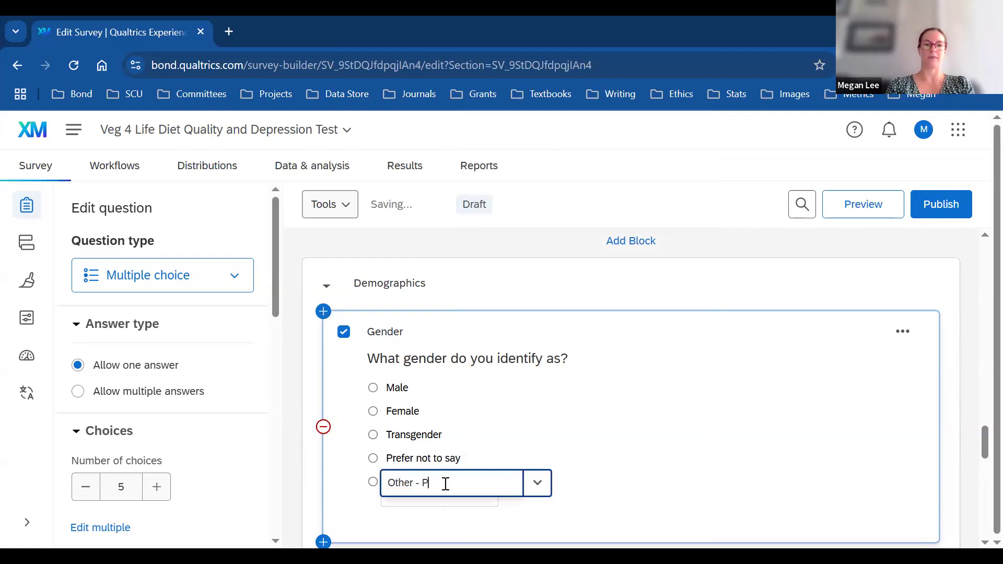
text(lease specify)
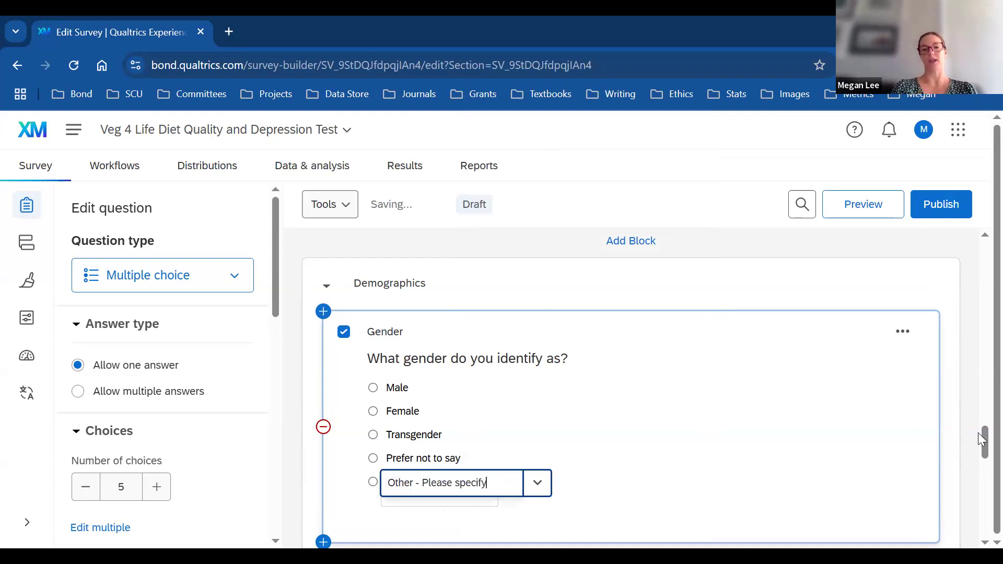
click(949, 426)
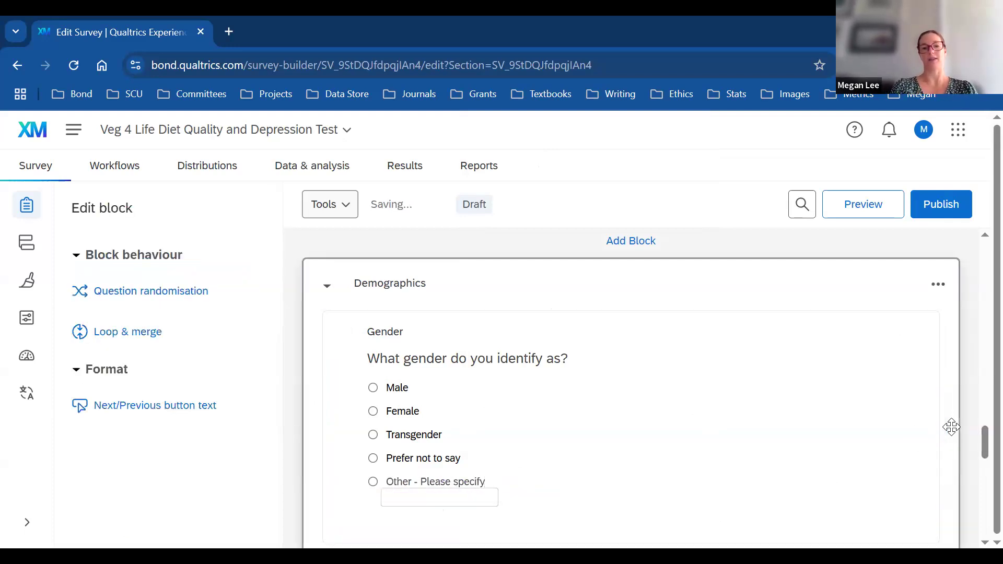
click(468, 482)
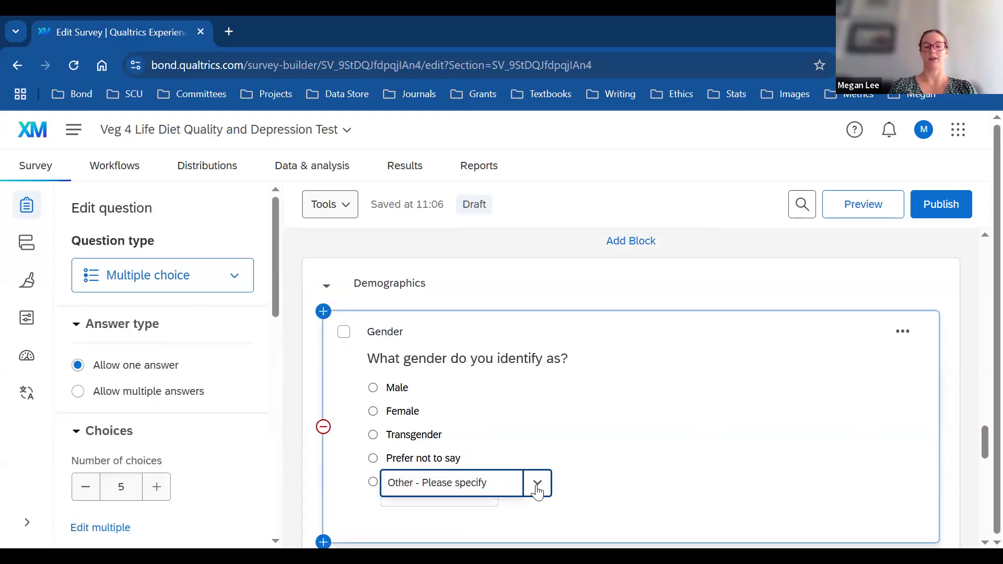
click(536, 486)
mouse_move(468, 170)
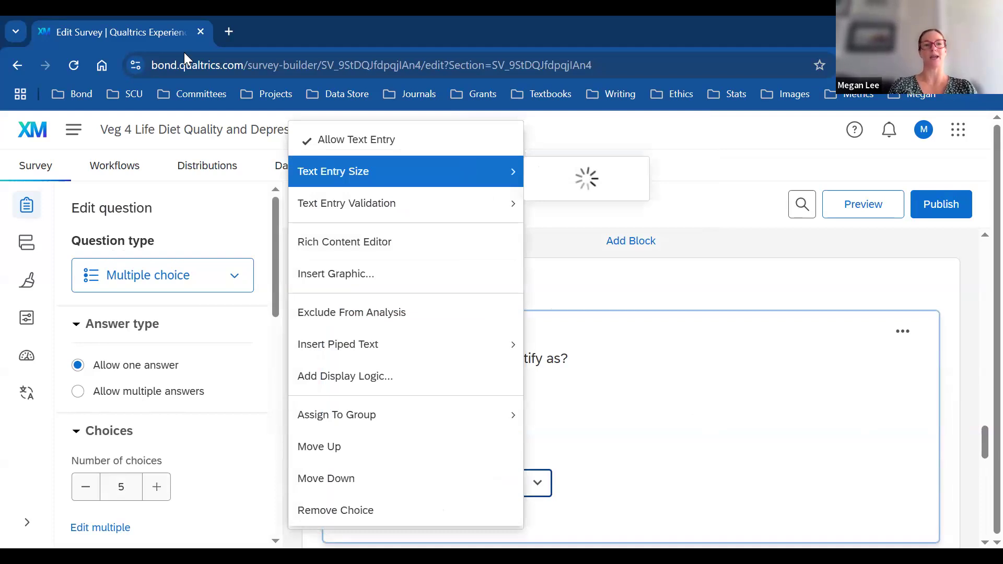
click(431, 139)
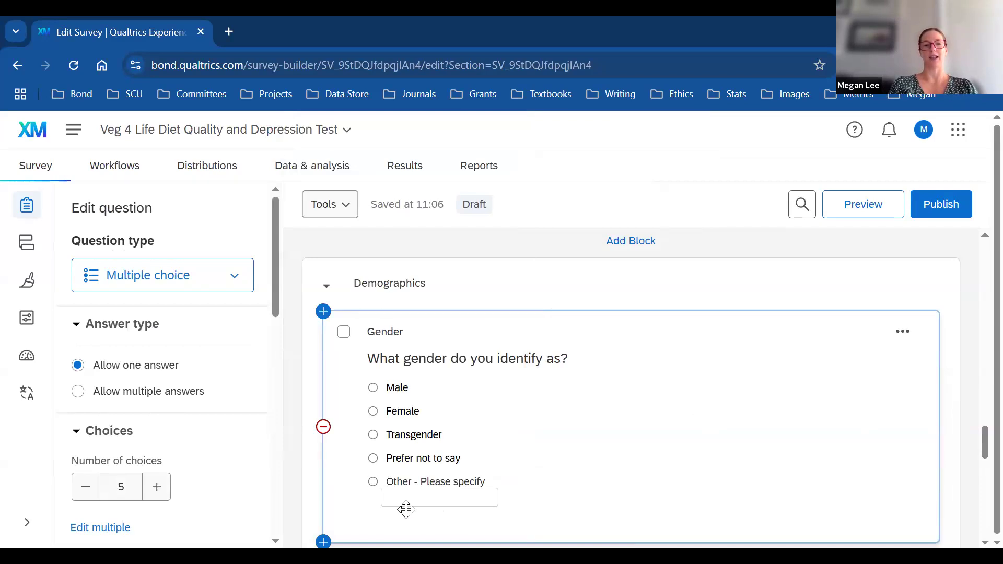
click(407, 497)
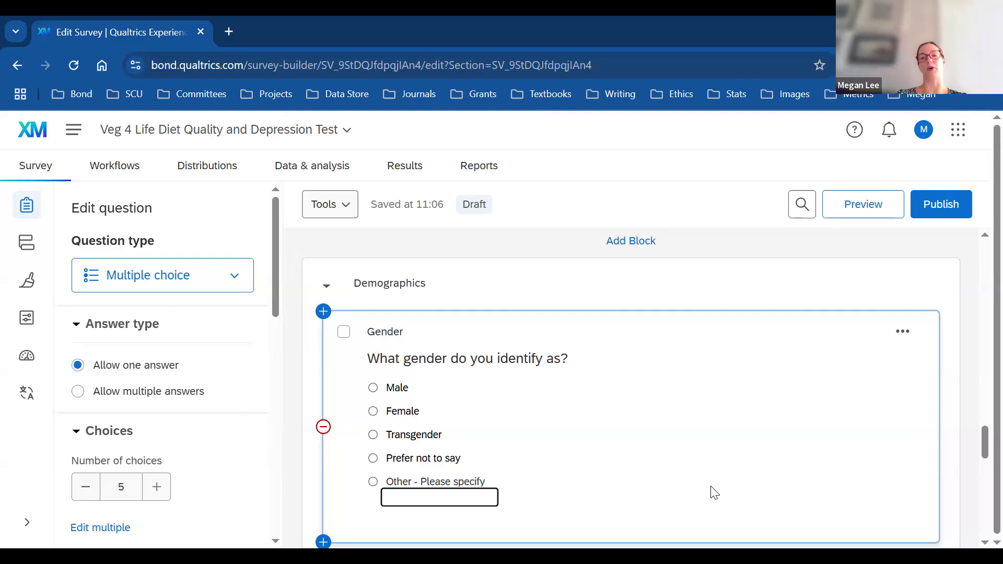
Step: Add a text-entry question below Gender and relabel it from Q10 to Age
drag(978, 443, 978, 447)
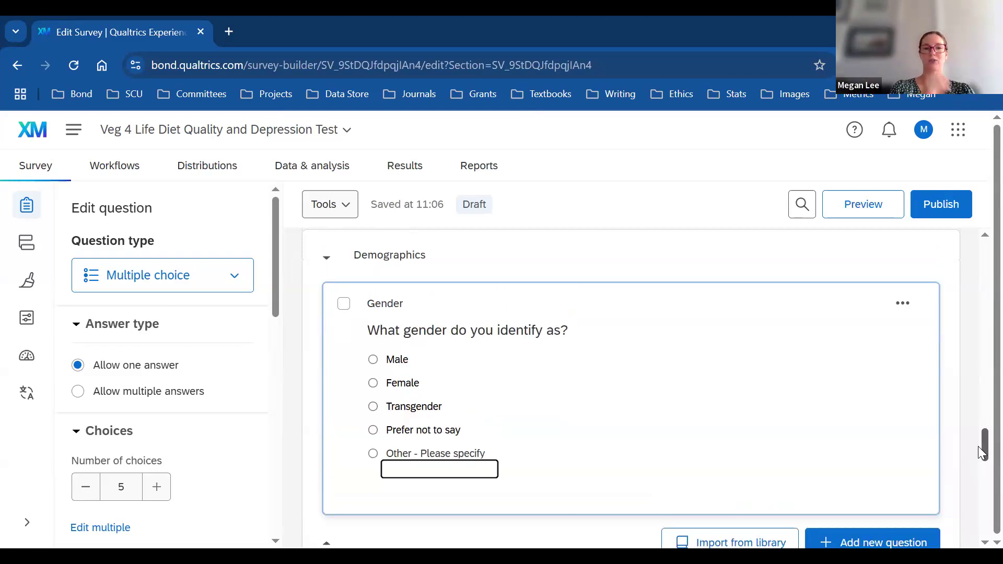
drag(980, 444, 982, 458)
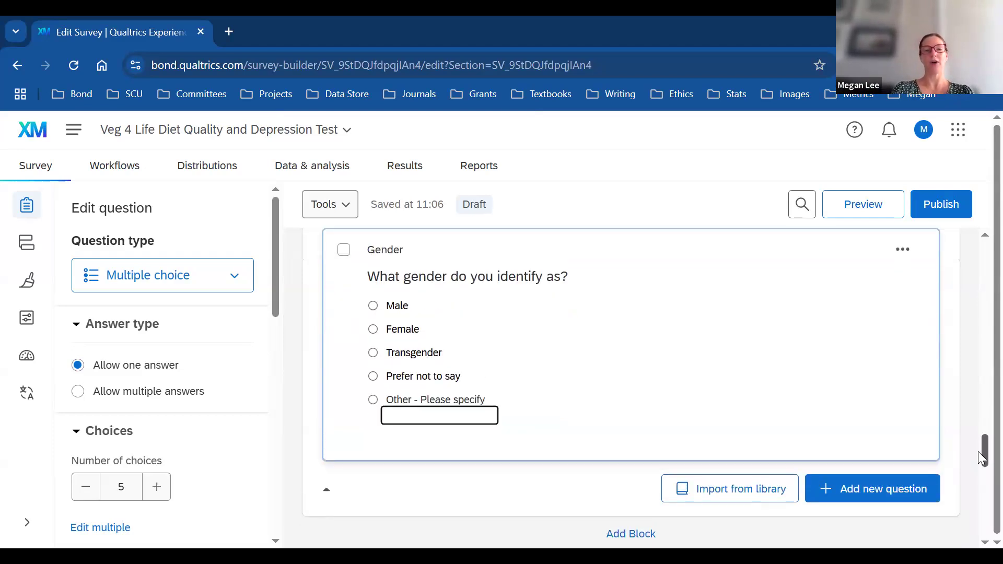
mouse_move(978, 453)
mouse_down()
mouse_move(978, 437)
mouse_move(978, 448)
mouse_up()
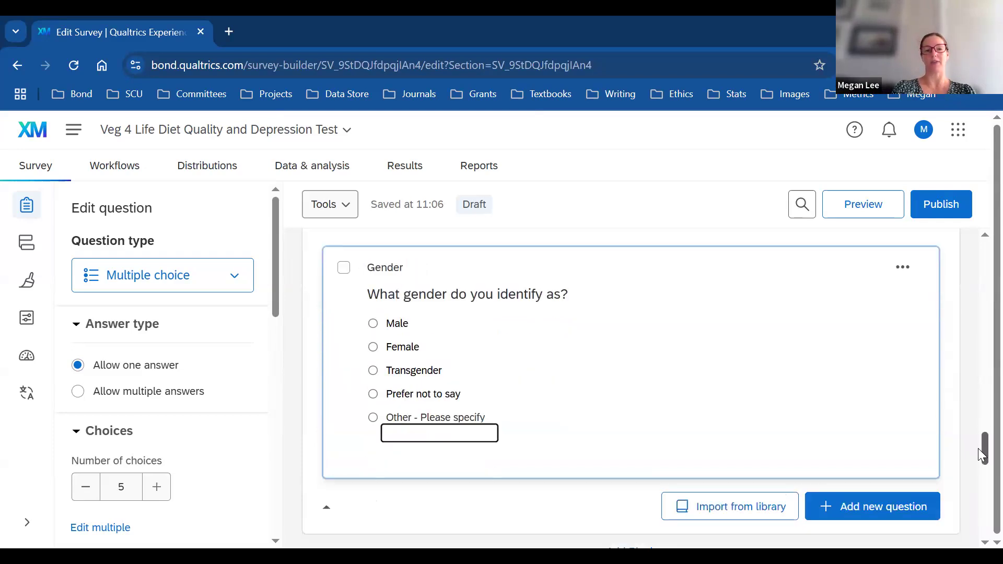
click(876, 504)
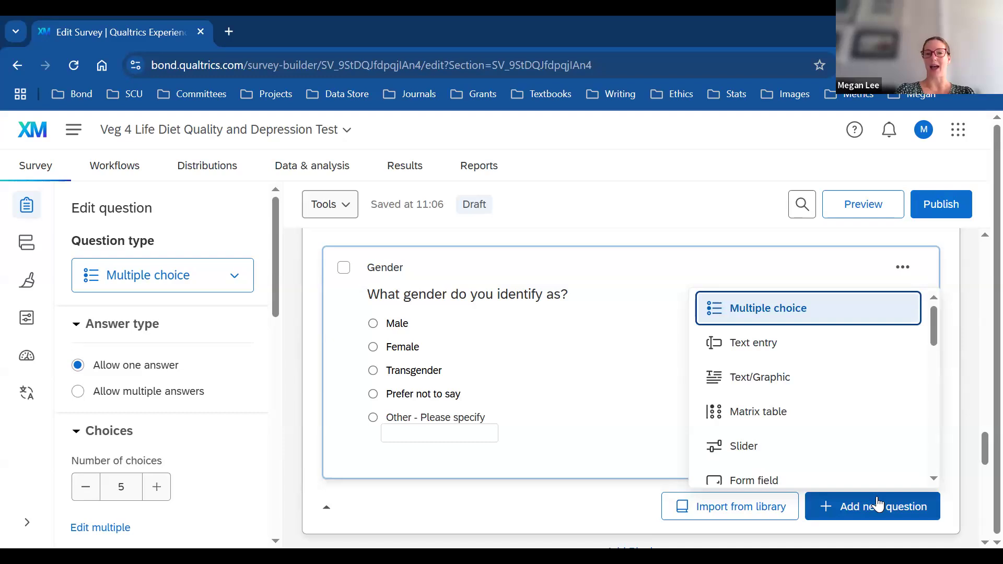
click(757, 340)
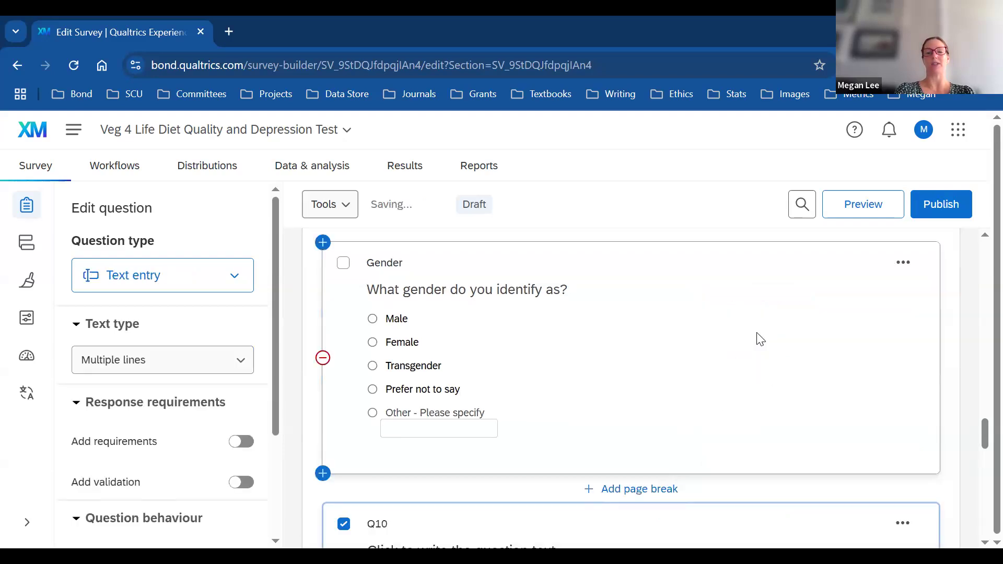
click(380, 354)
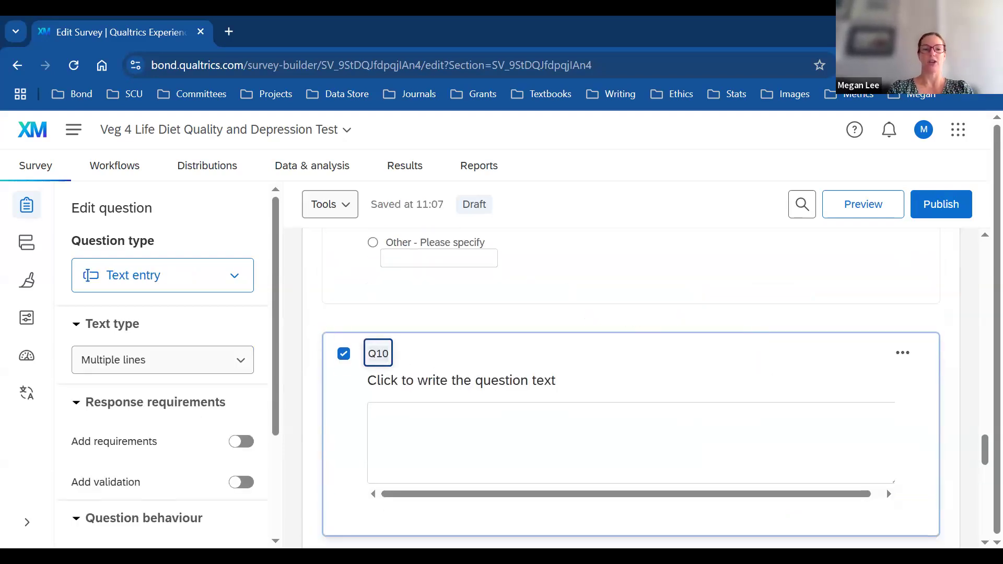
key(BackSpace)
text(Age)
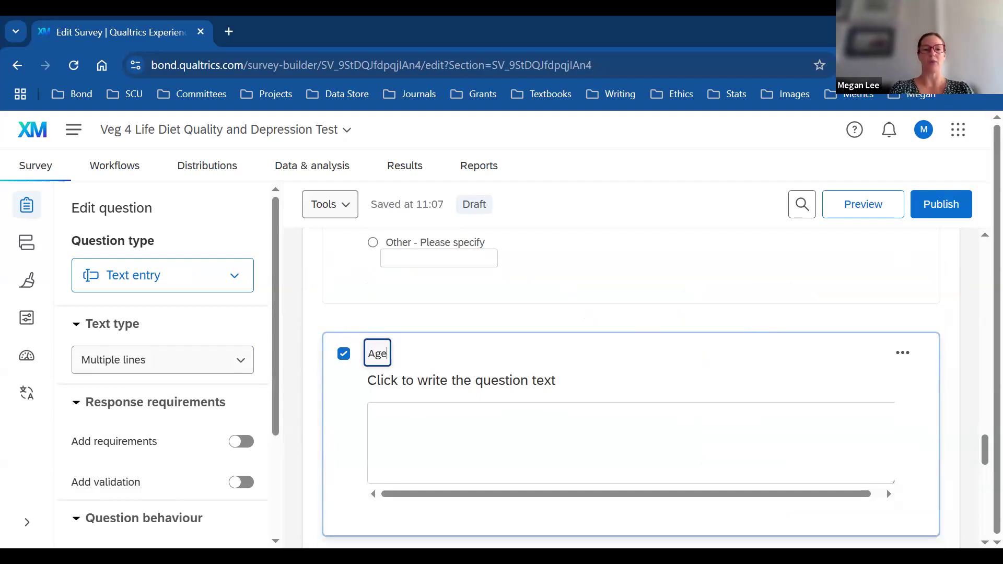
click(438, 427)
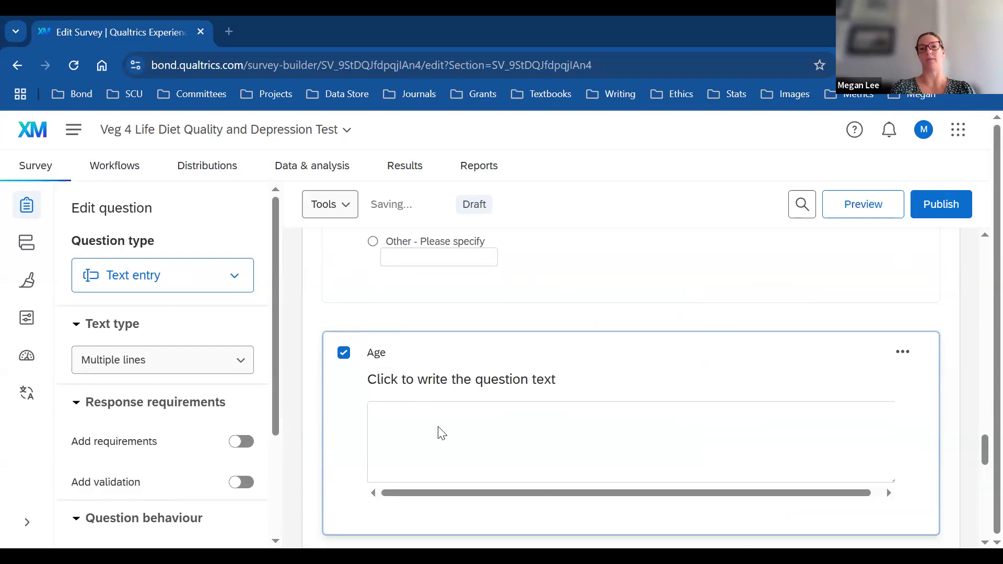
Step: Set the Age question text to 'What is your age in years?'
click(558, 381)
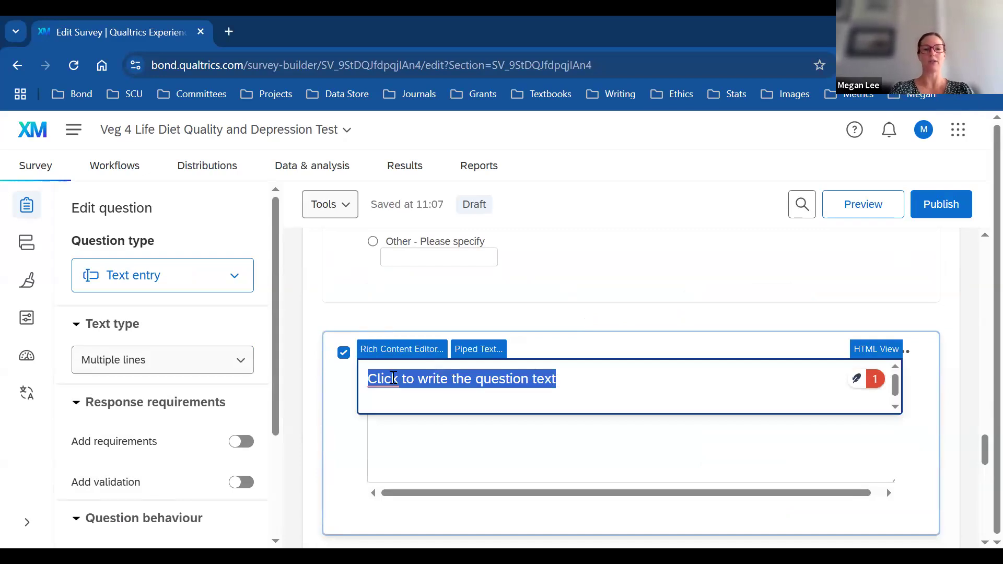
text(What is your age in years?)
click(955, 436)
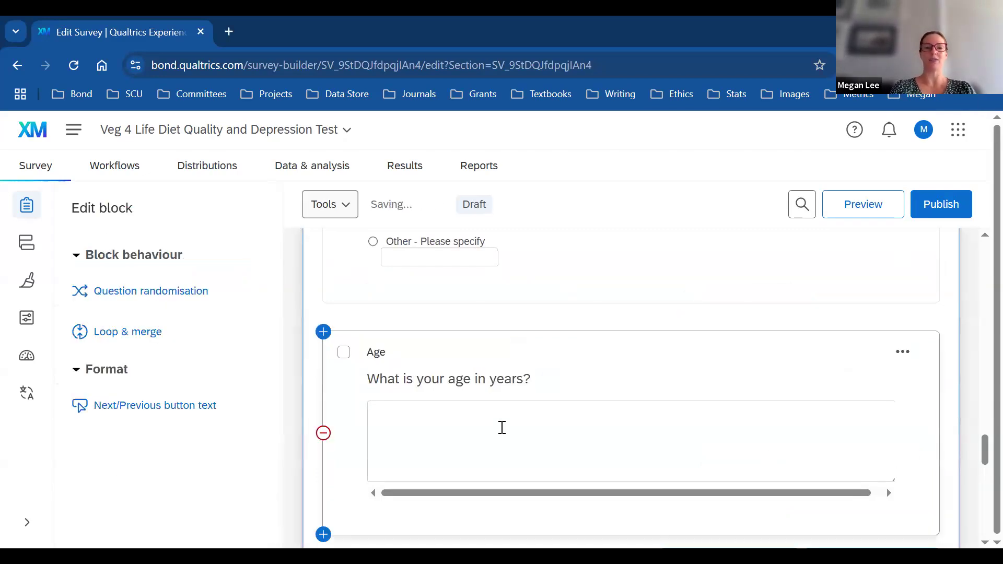
click(436, 422)
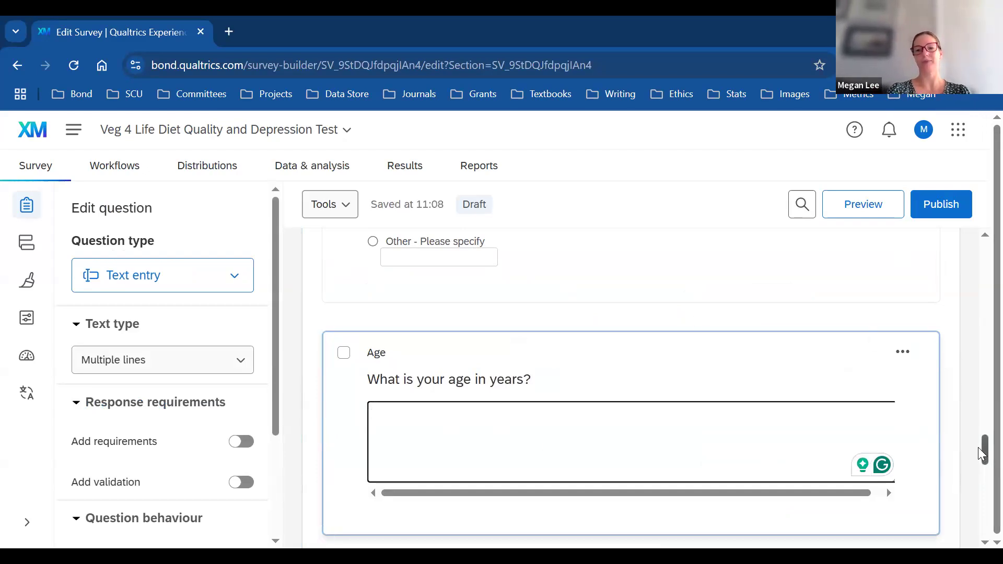
Step: Review the Gender and Age questions' settings in the edit panel
scroll(982, 454, down, 2)
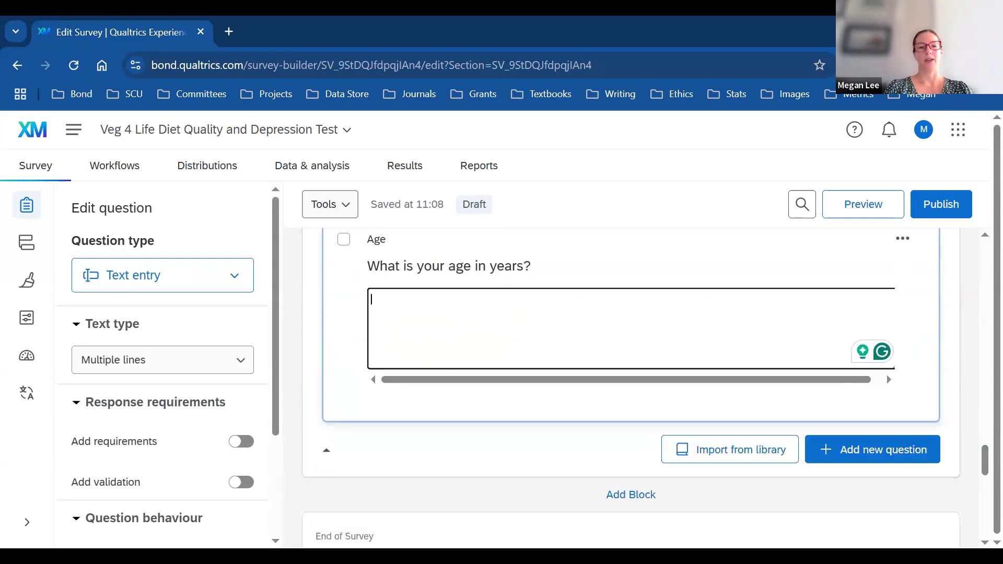
click(514, 496)
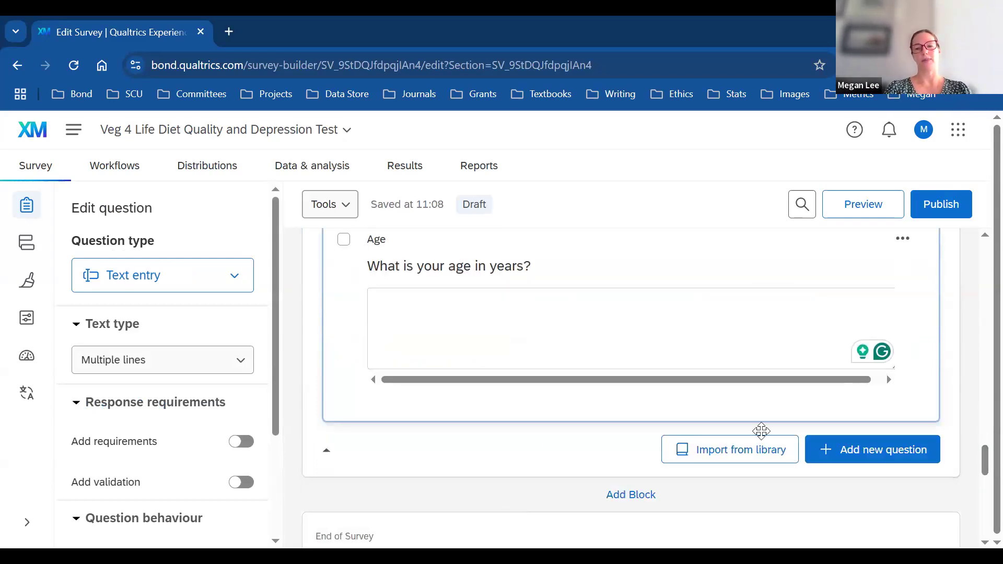
scroll(761, 375, up, 5)
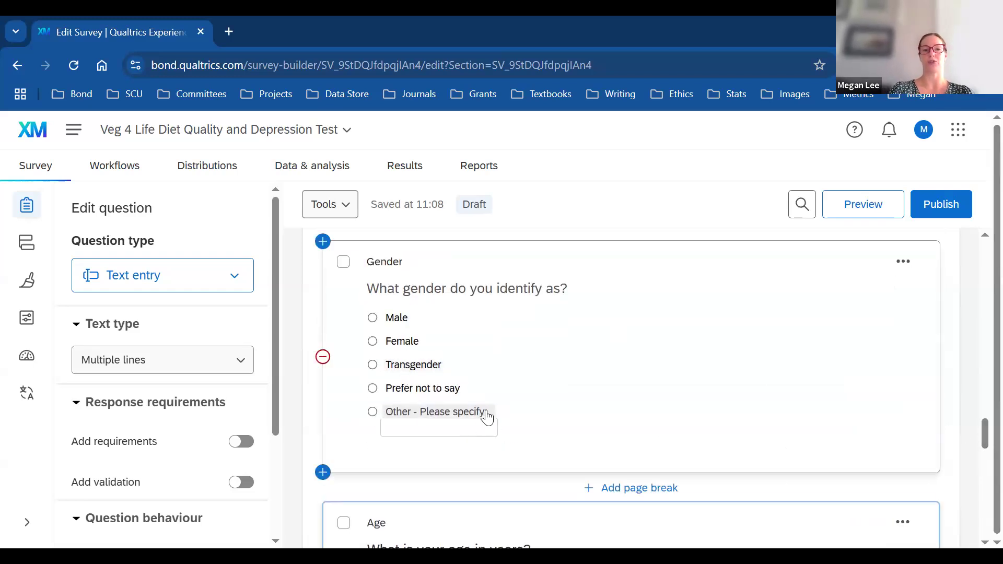
click(480, 426)
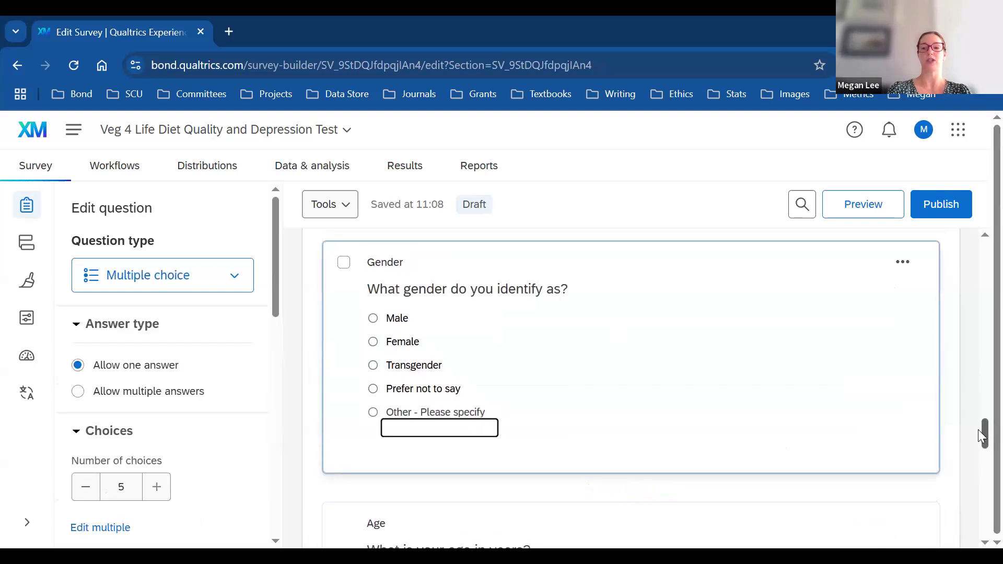
scroll(982, 449, down, 1)
scroll(981, 449, down, 3)
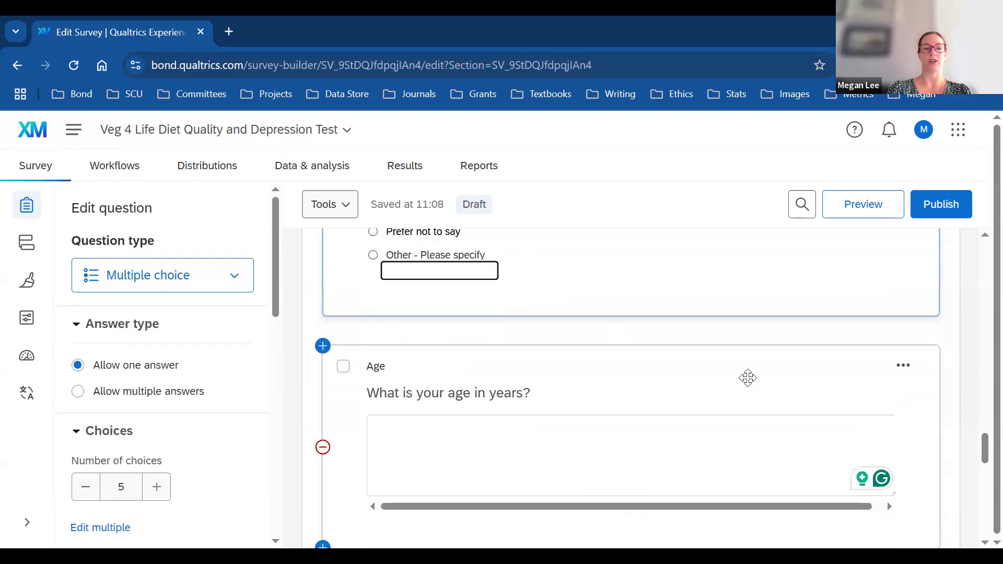
click(750, 383)
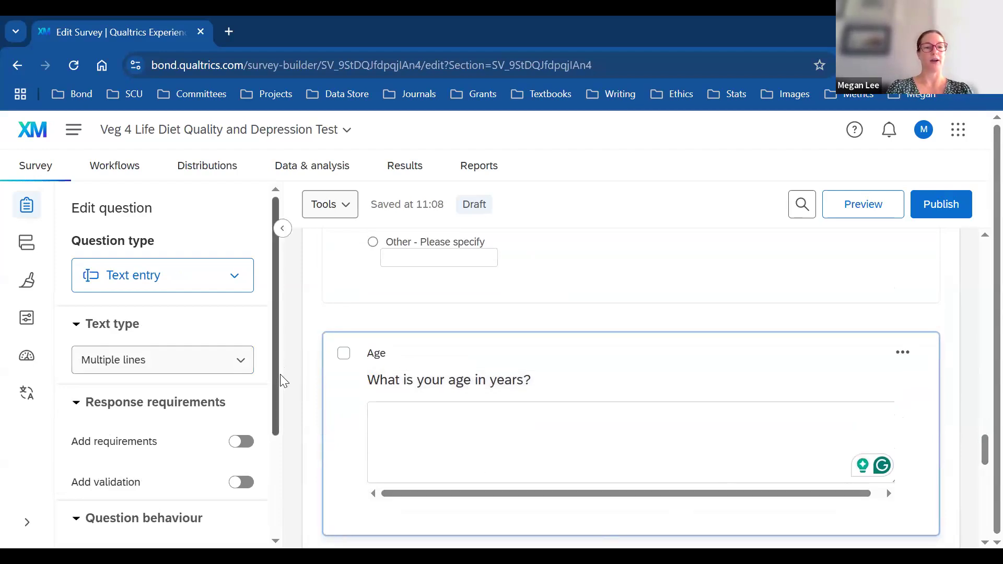
scroll(284, 418, down, 3)
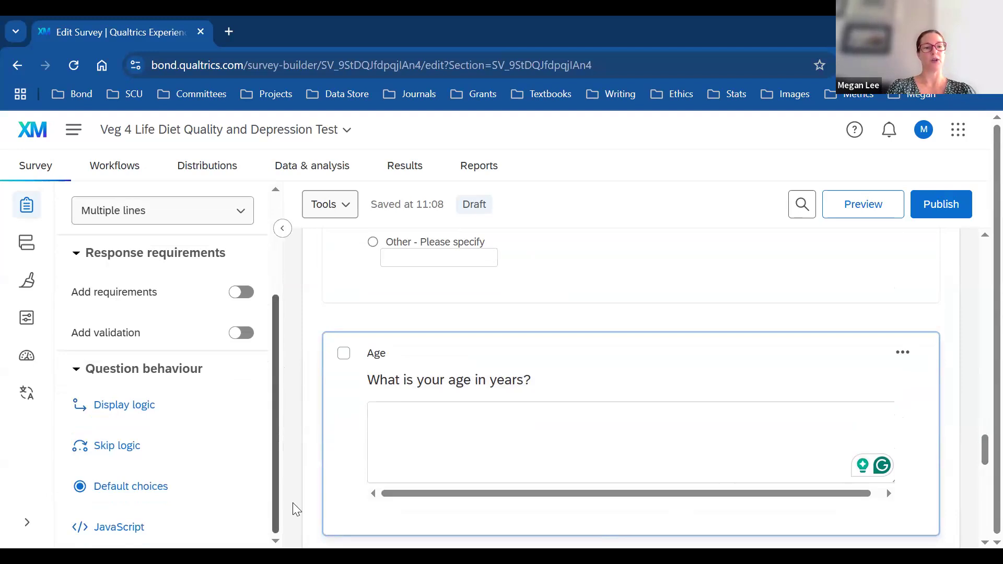
scroll(260, 329, up, 3)
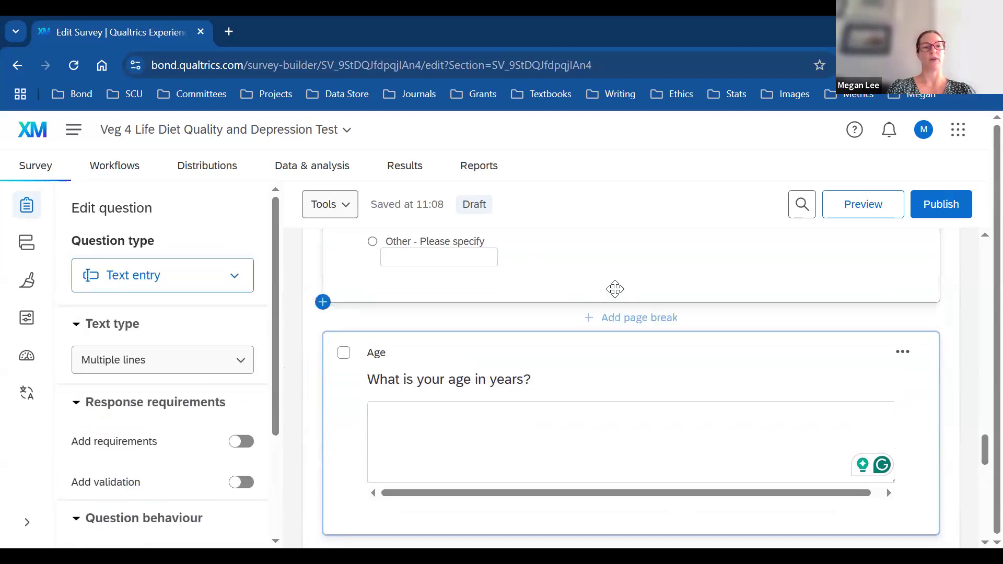
click(615, 289)
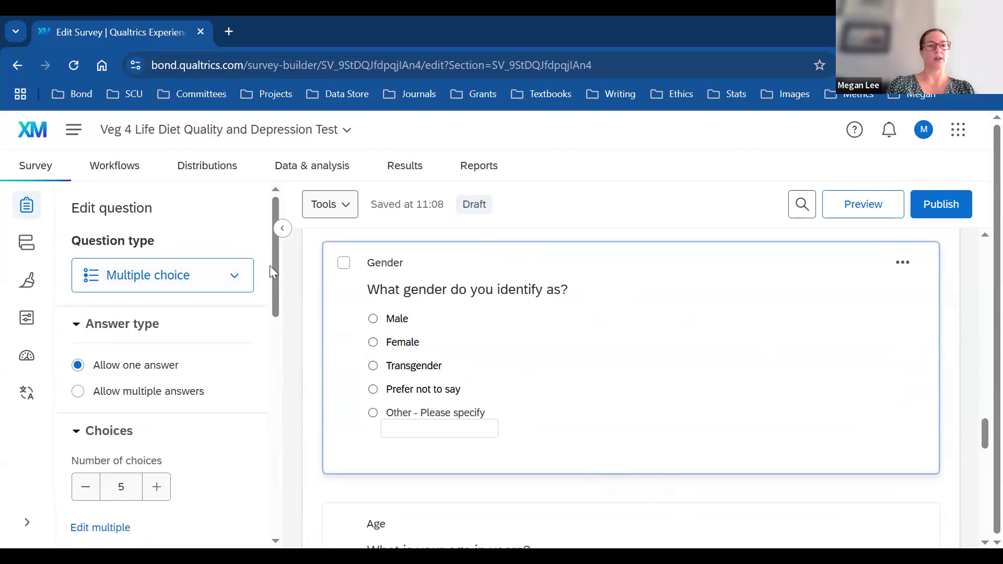
Step: Bring up the '...' actions menu for the Gender question
drag(271, 268, 308, 499)
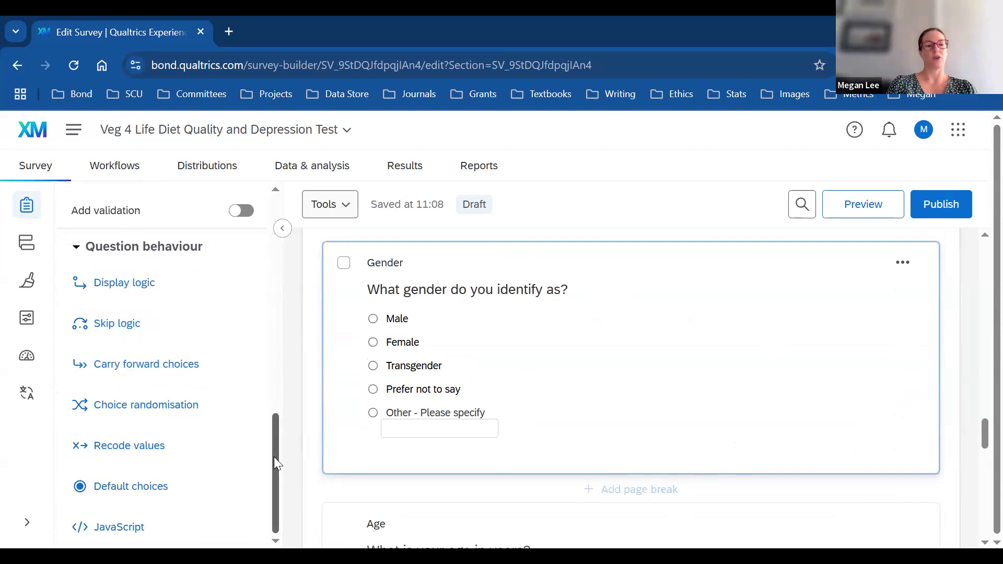
scroll(279, 365, up, 1)
scroll(282, 369, up, 4)
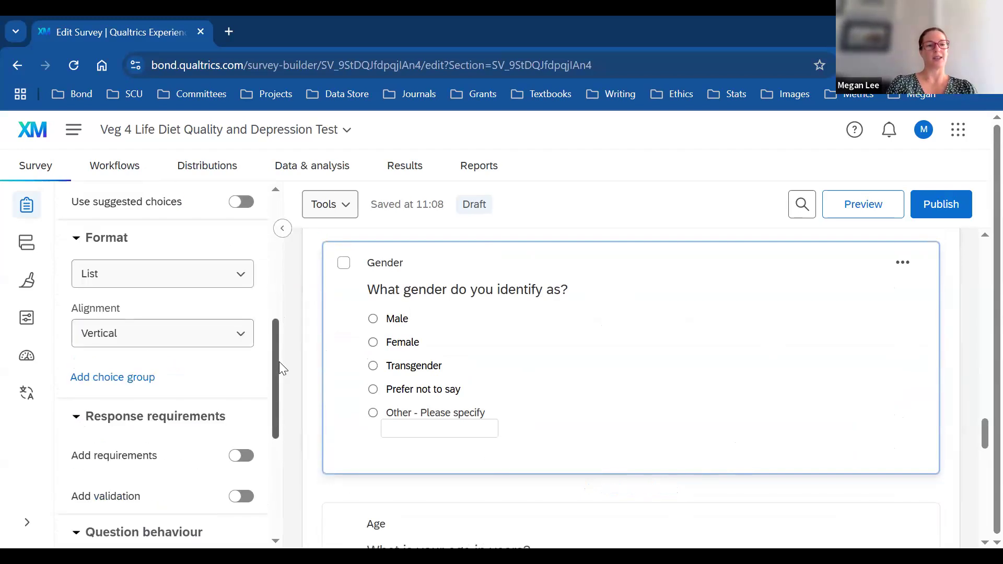
scroll(279, 325, up, 5)
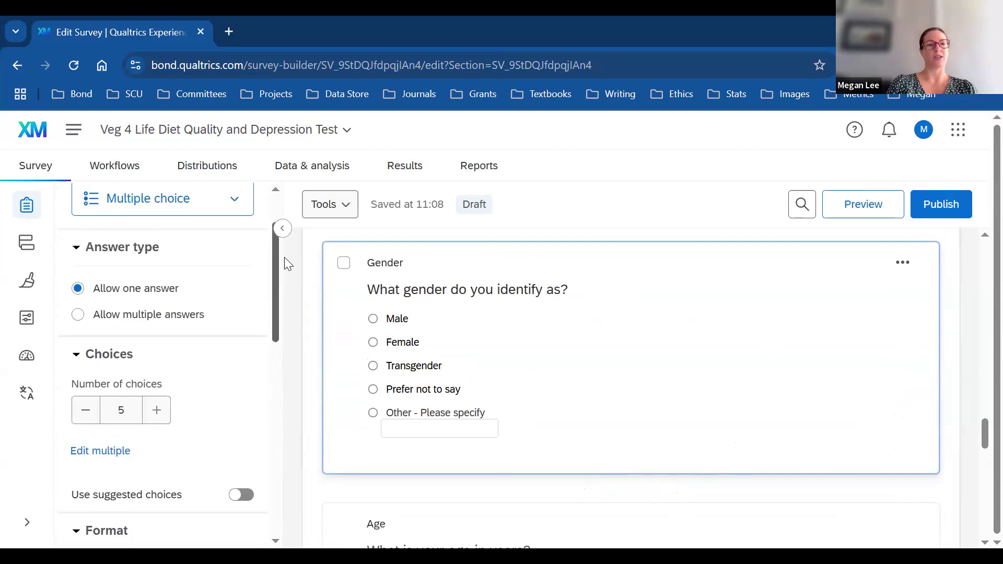
scroll(287, 264, up, 2)
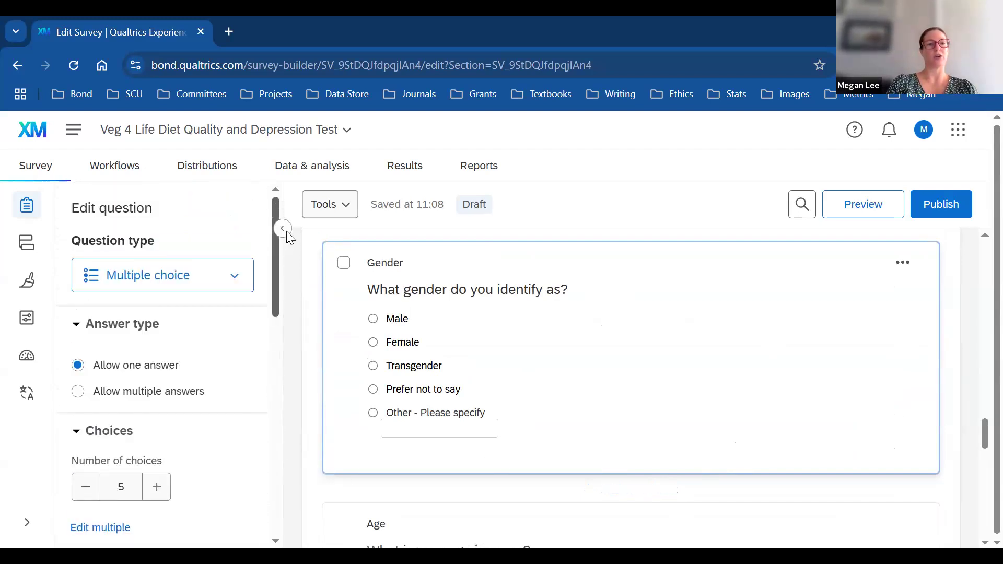
click(903, 264)
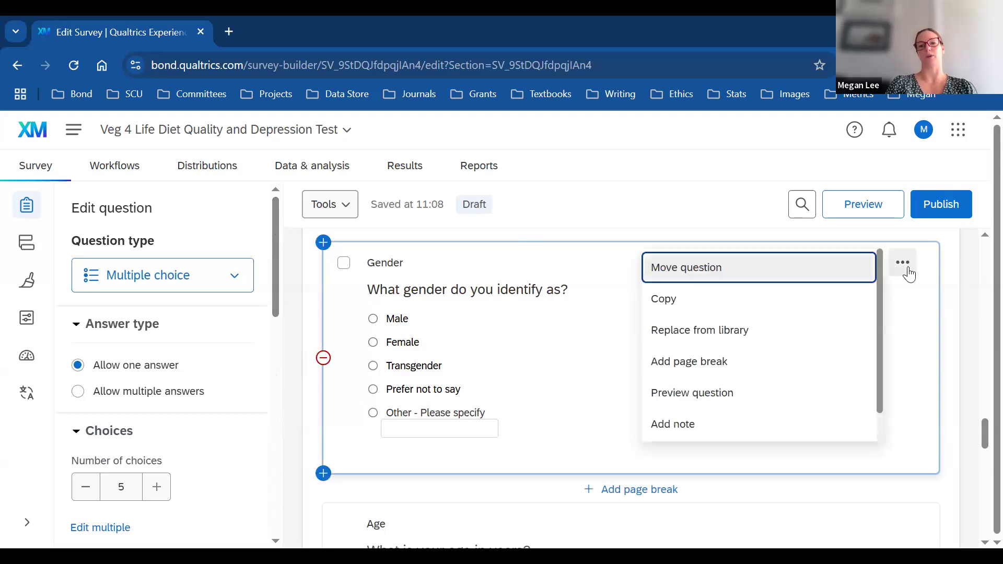
Step: Close the Gender actions menu and scroll down to the End of Survey message
click(962, 361)
drag(981, 427, 981, 473)
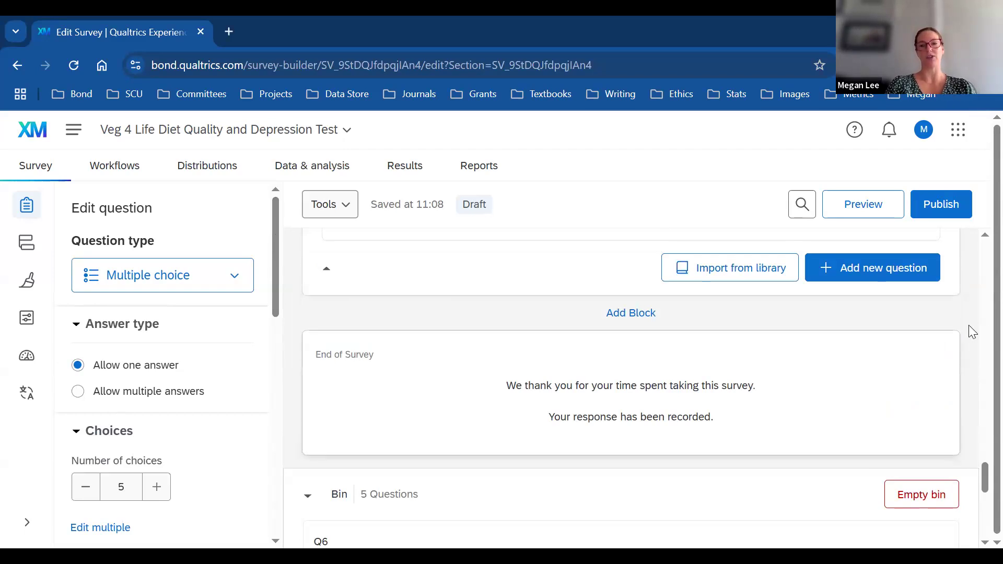
Step: Add a block at the survey's end, rename Block 4 to CESD, and begin adding a question
click(630, 313)
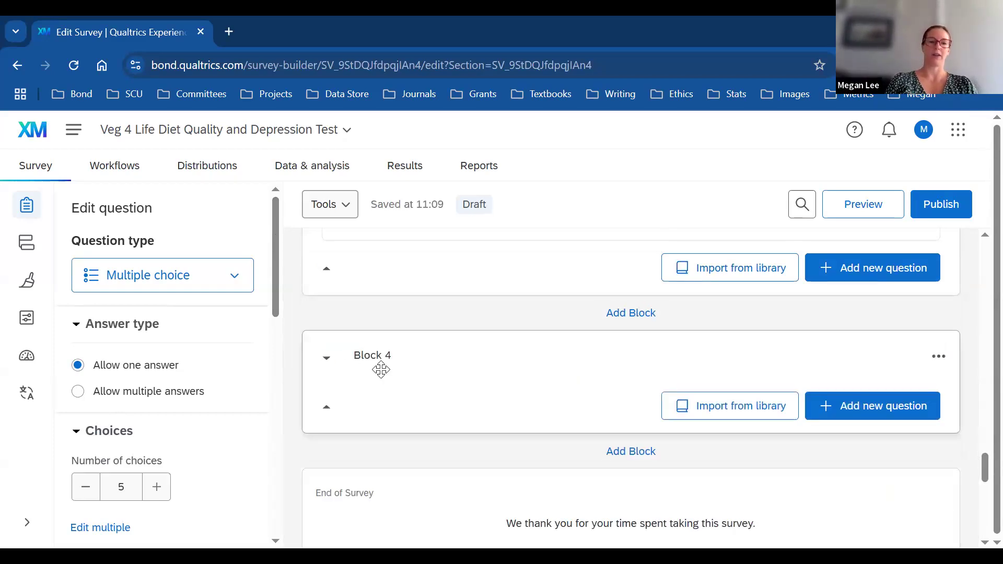
click(388, 360)
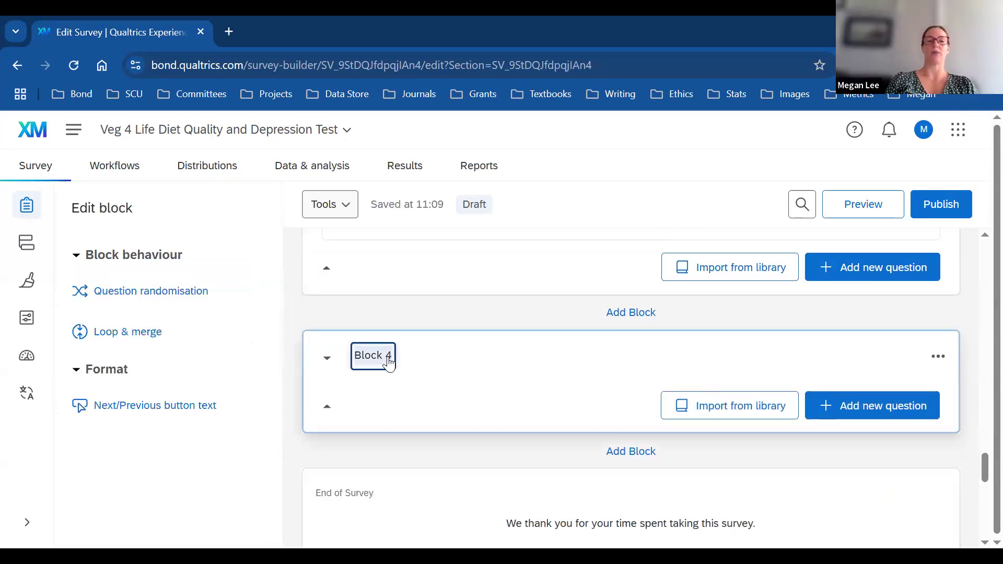
key(BackSpace)
key(BackSpace)
key(BackSpace)
key(BackSpace)
key(BackSpace)
key(BackSpace)
key(BackSpace)
text(CESD)
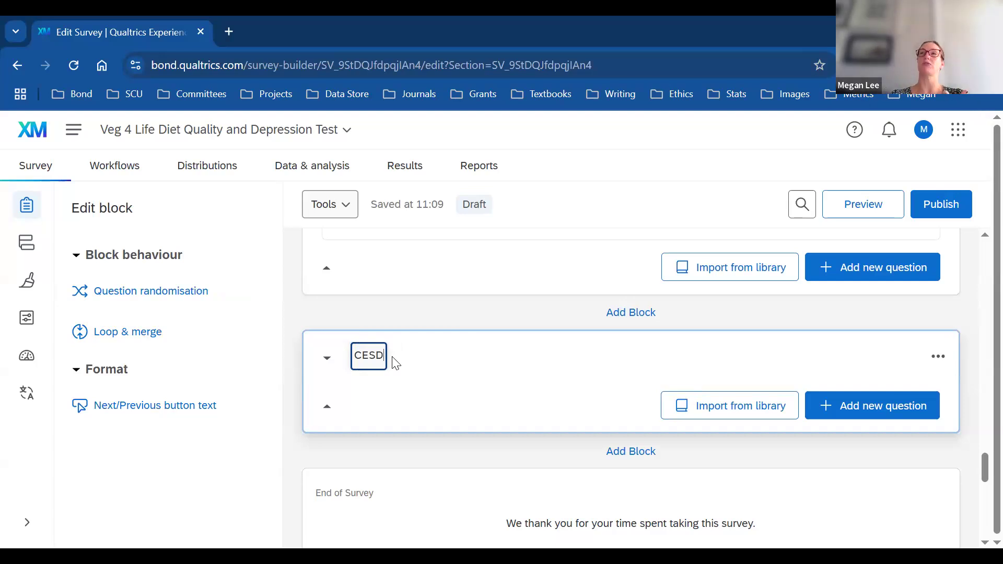
click(879, 418)
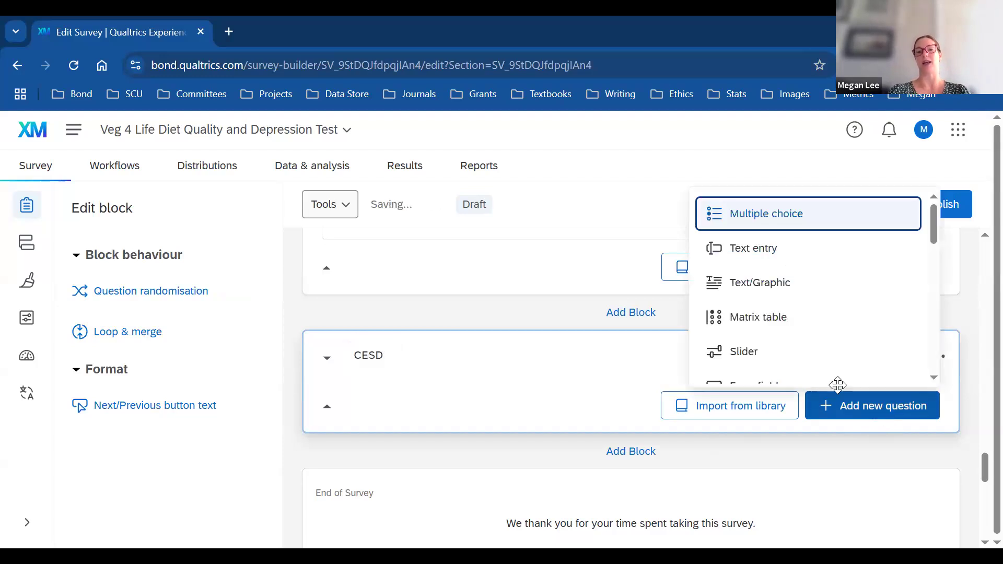
Step: Make the new CESD question a Likert matrix table (Q11) and scroll to Question behaviour
click(763, 304)
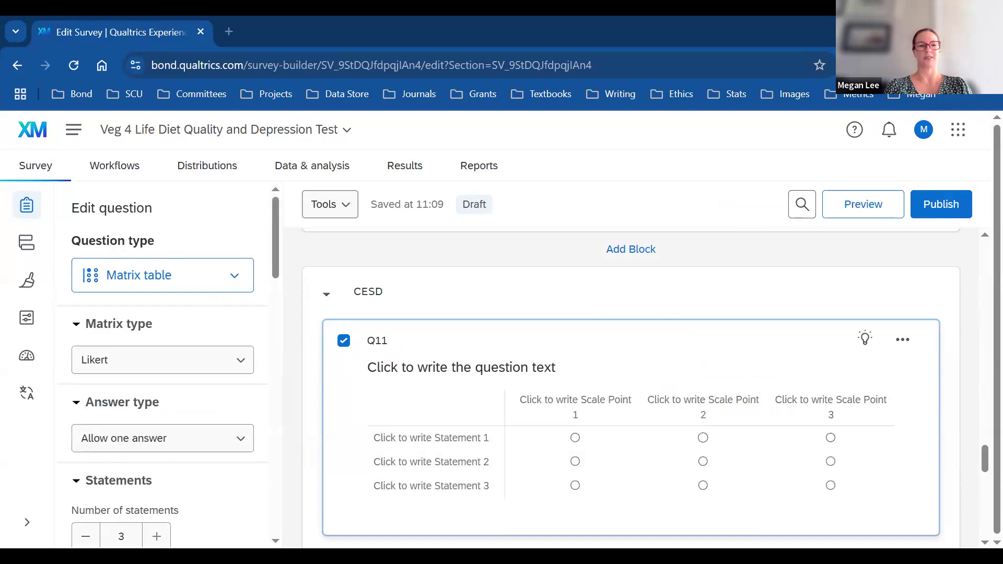
scroll(276, 262, down, 2)
scroll(285, 294, down, 7)
scroll(306, 355, down, 4)
scroll(312, 389, down, 5)
scroll(315, 443, down, 5)
scroll(328, 502, down, 2)
scroll(327, 491, up, 2)
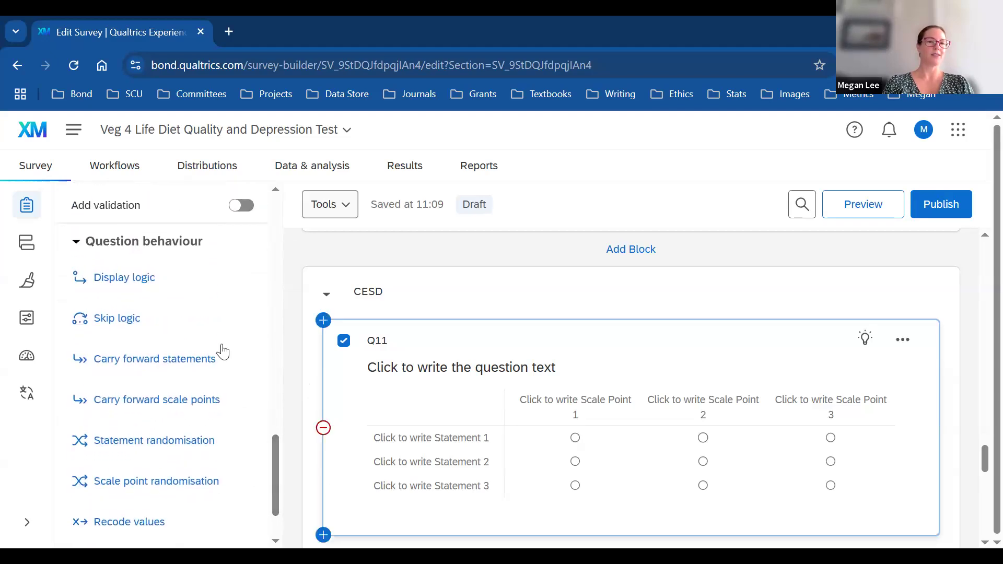
click(159, 280)
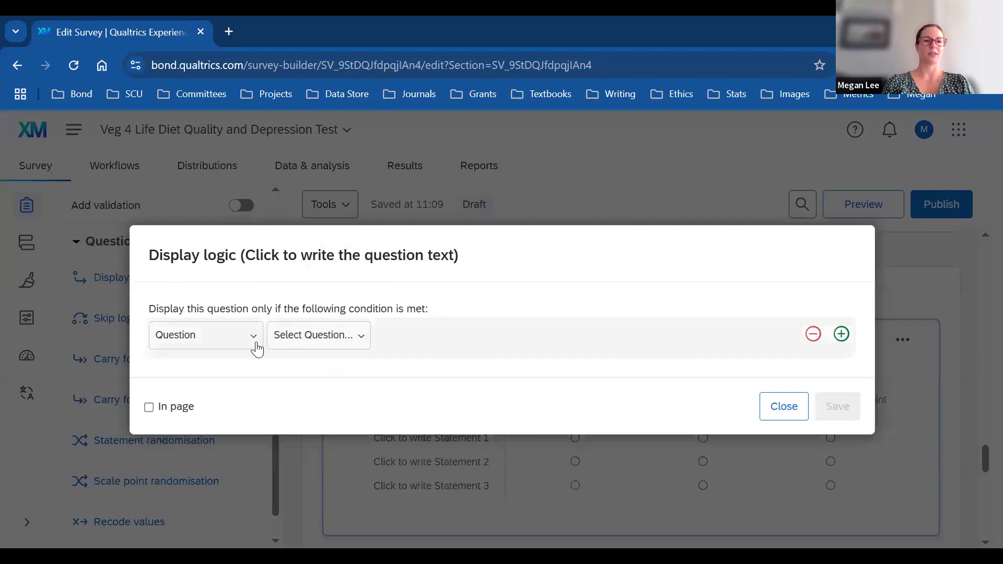
click(256, 349)
click(257, 349)
click(367, 339)
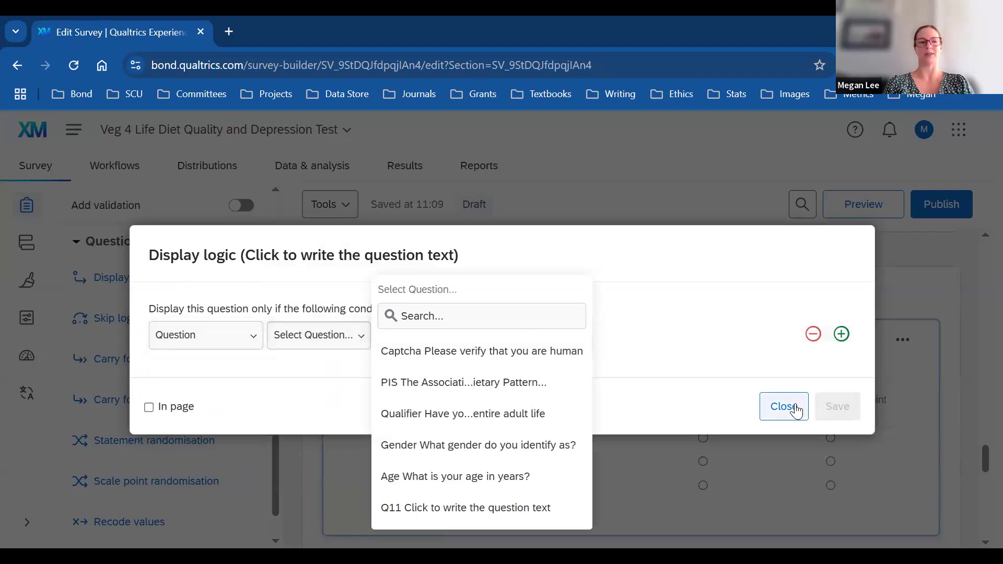
click(795, 408)
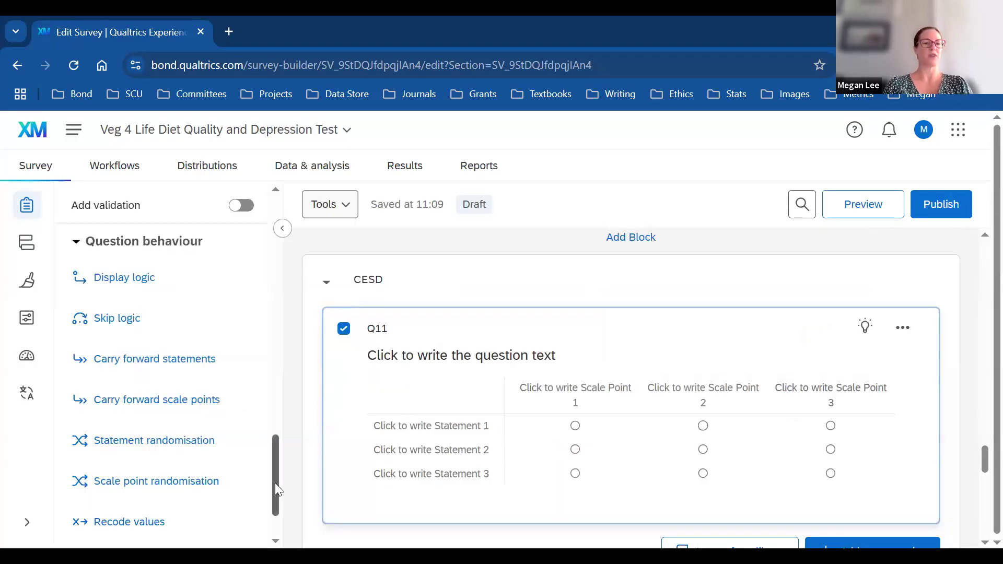
drag(277, 480, 294, 234)
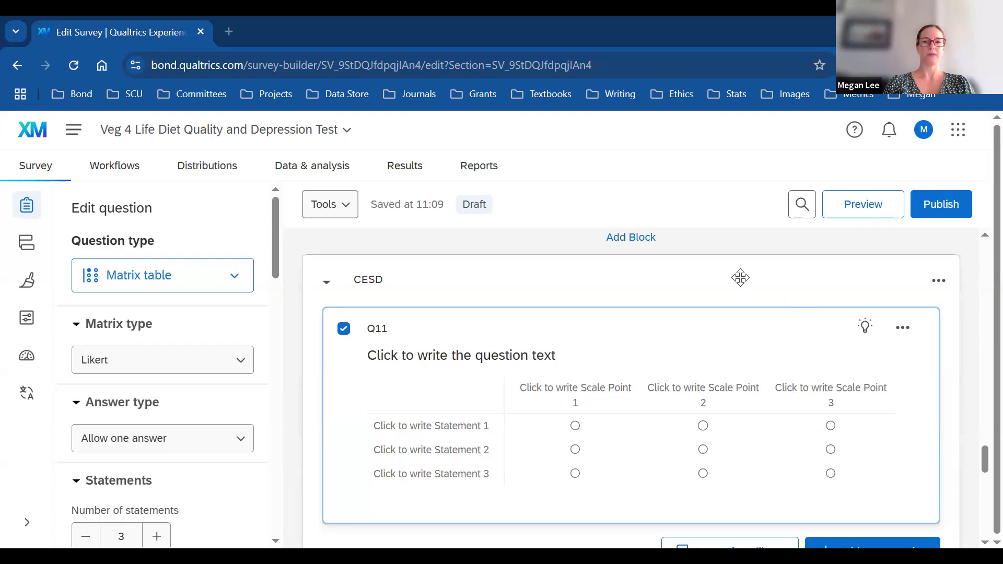
Step: Turn on Add requirements for the Gender question with Force response
click(953, 326)
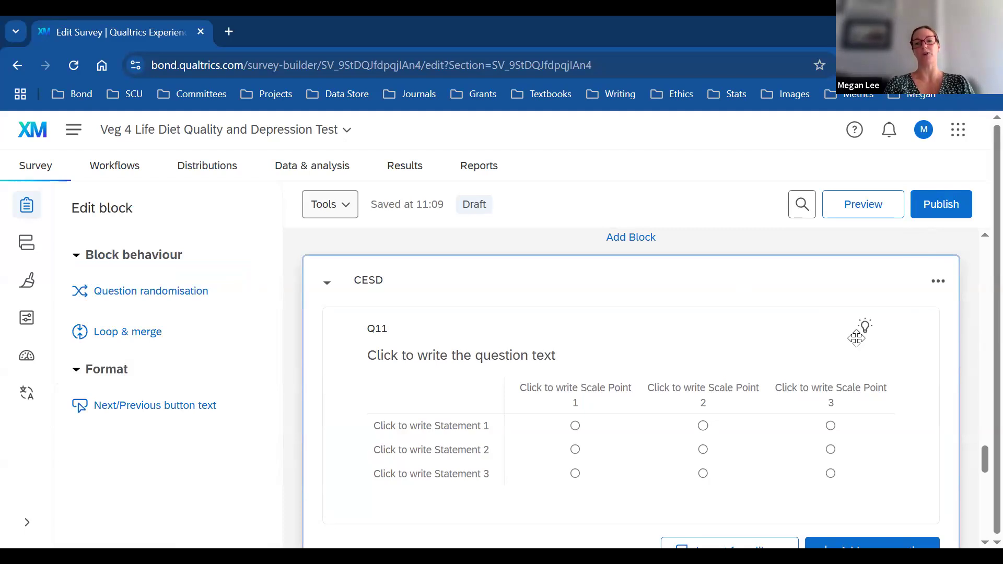
scroll(979, 418, up, 10)
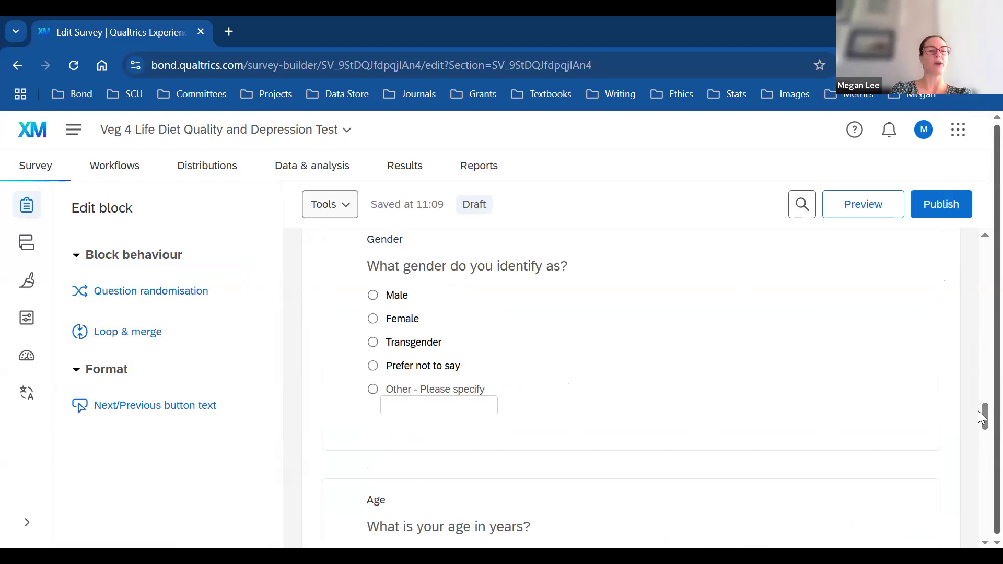
click(656, 337)
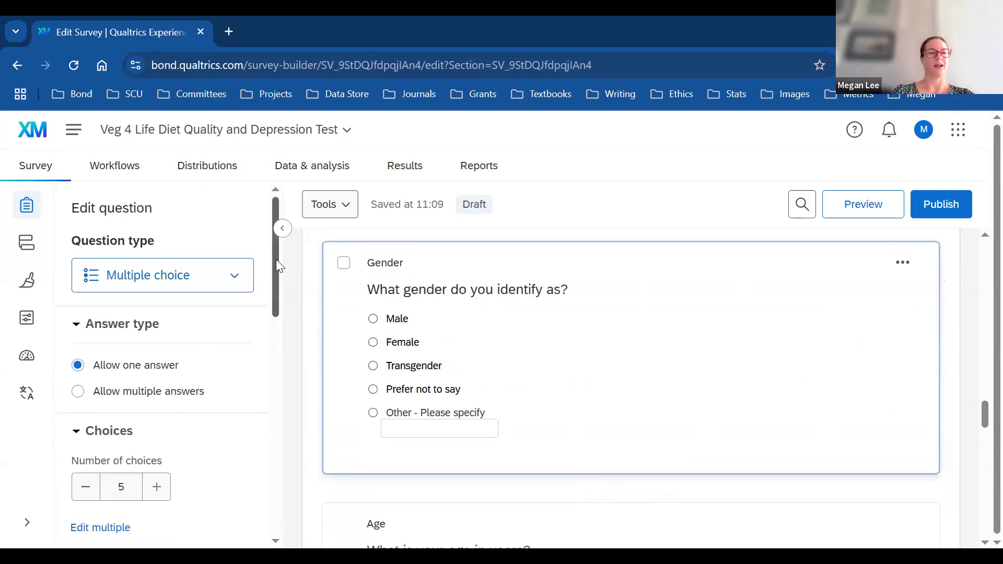
scroll(275, 266, down, 3)
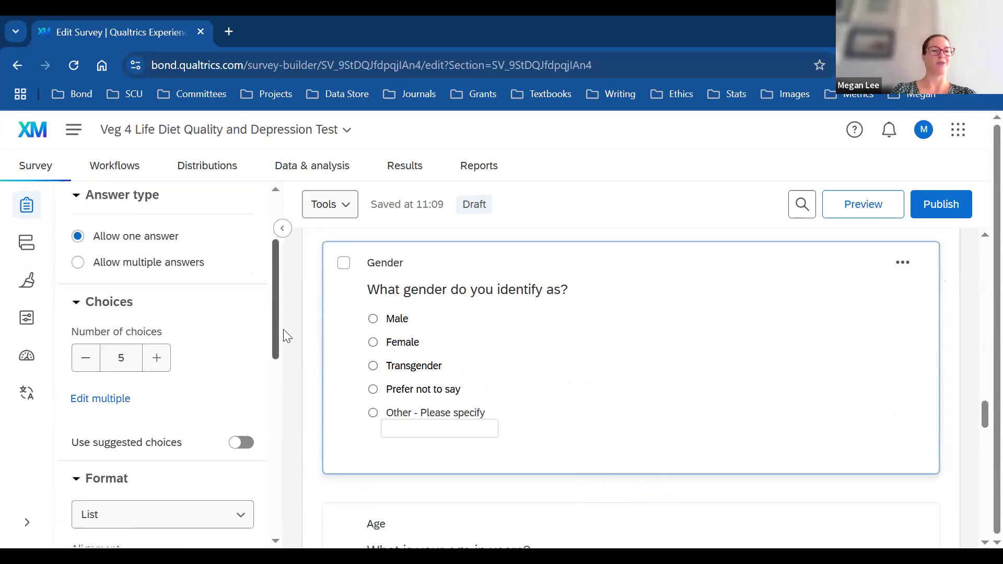
scroll(283, 329, down, 5)
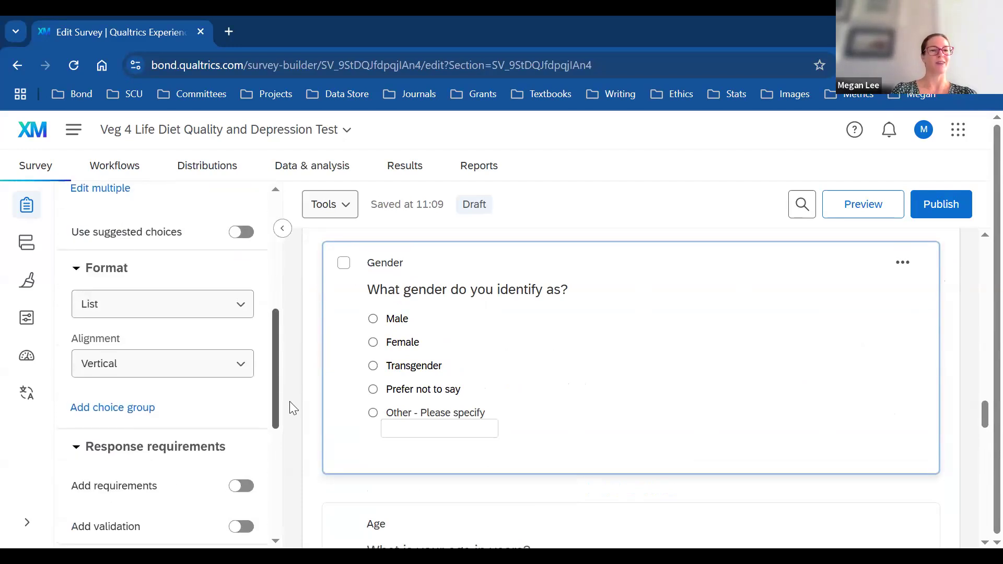
scroll(289, 405, down, 3)
click(236, 378)
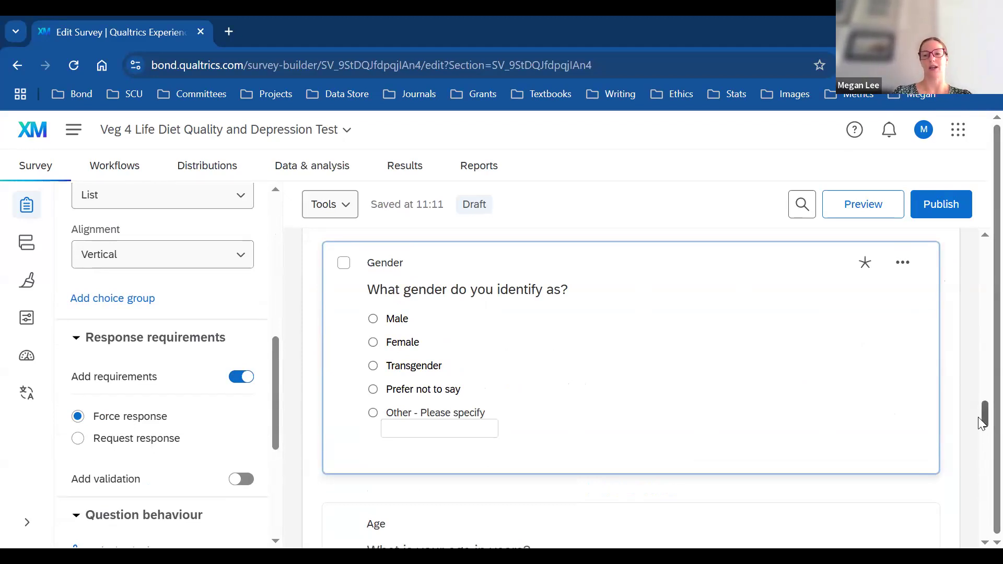
drag(982, 423, 982, 450)
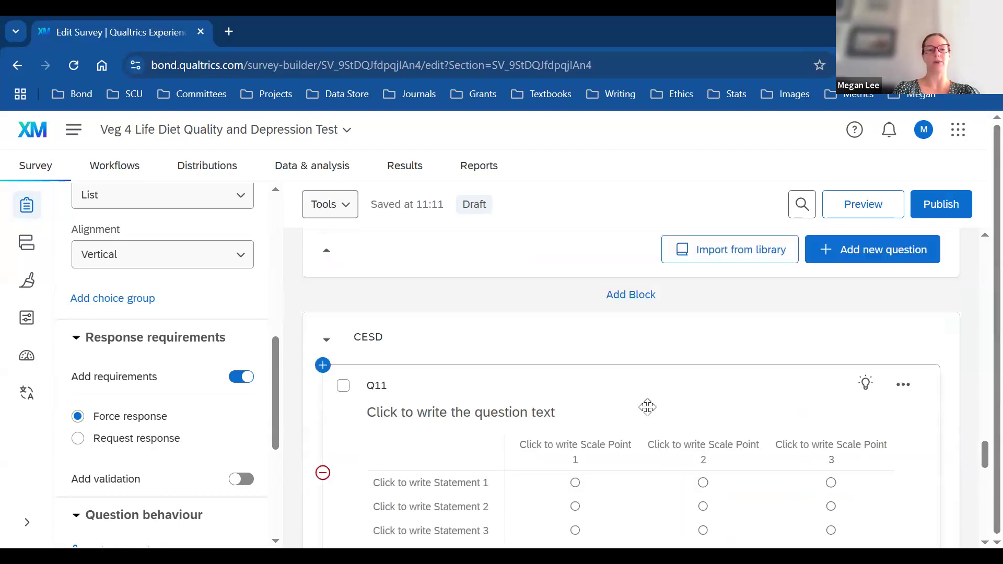
Step: Turn on Force response for the Q11 matrix question
click(429, 387)
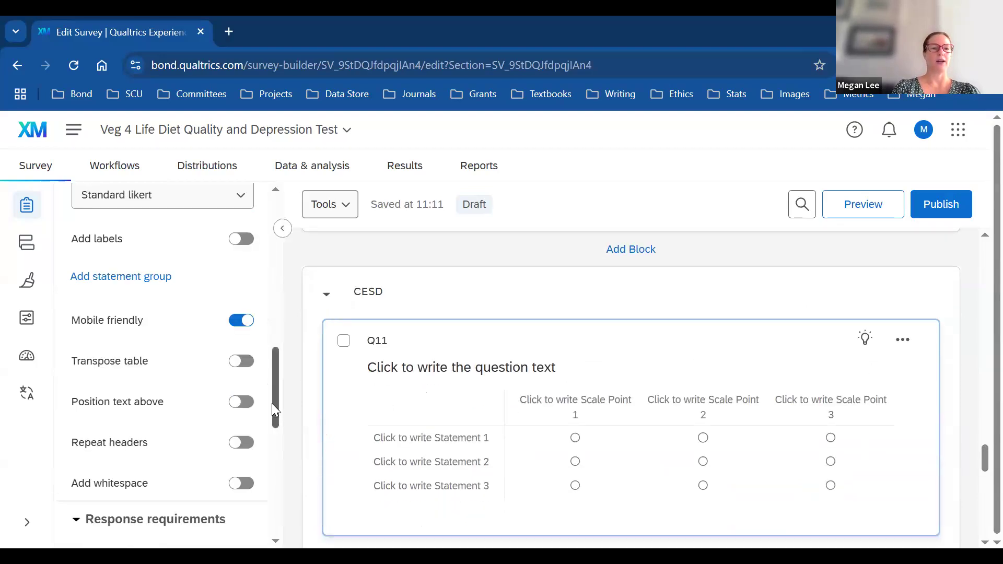
drag(274, 405, 287, 445)
click(240, 391)
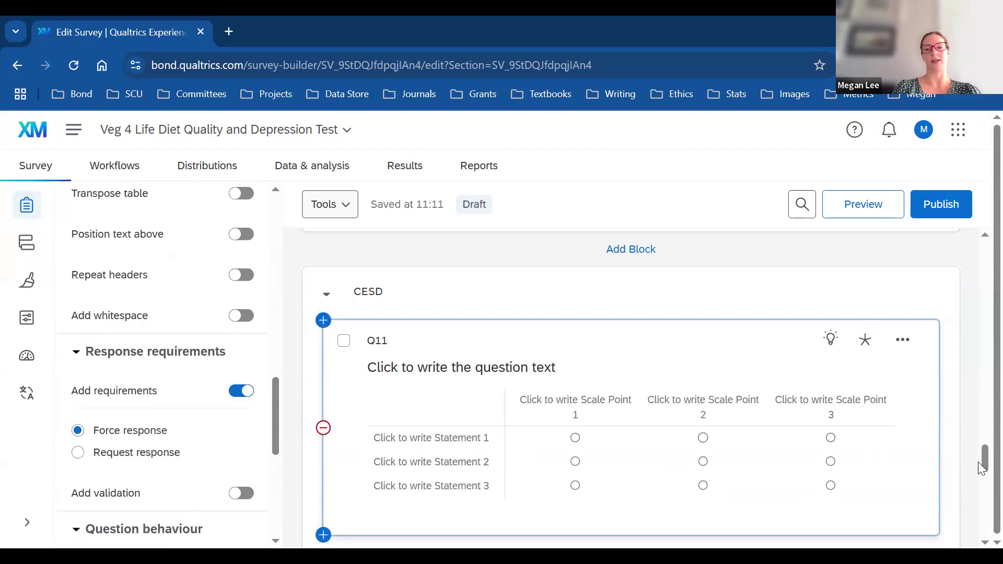
scroll(977, 465, down, 1)
drag(978, 457, 978, 454)
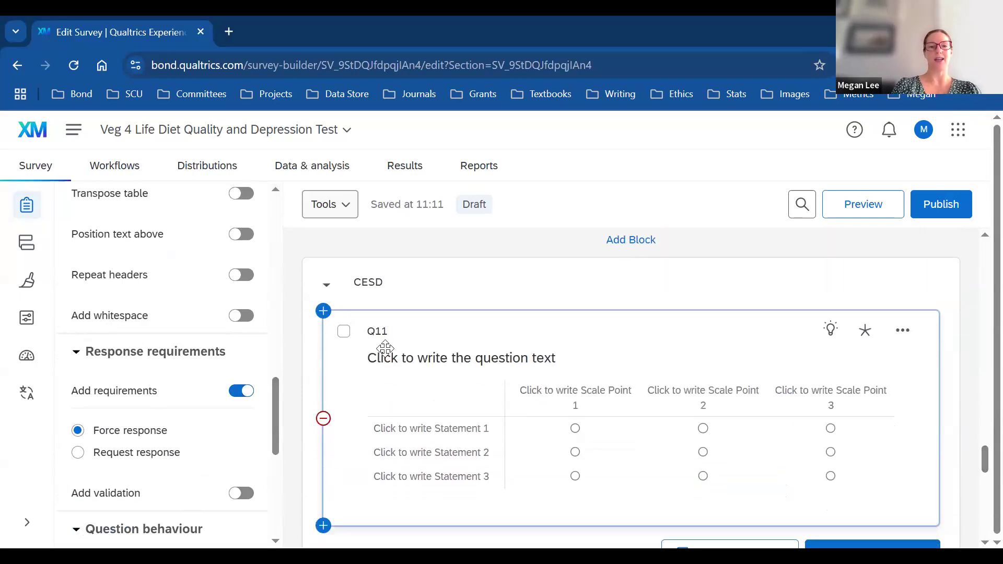
Step: Relabel the matrix question from Q11 to CESD
click(378, 332)
key(BackSpace)
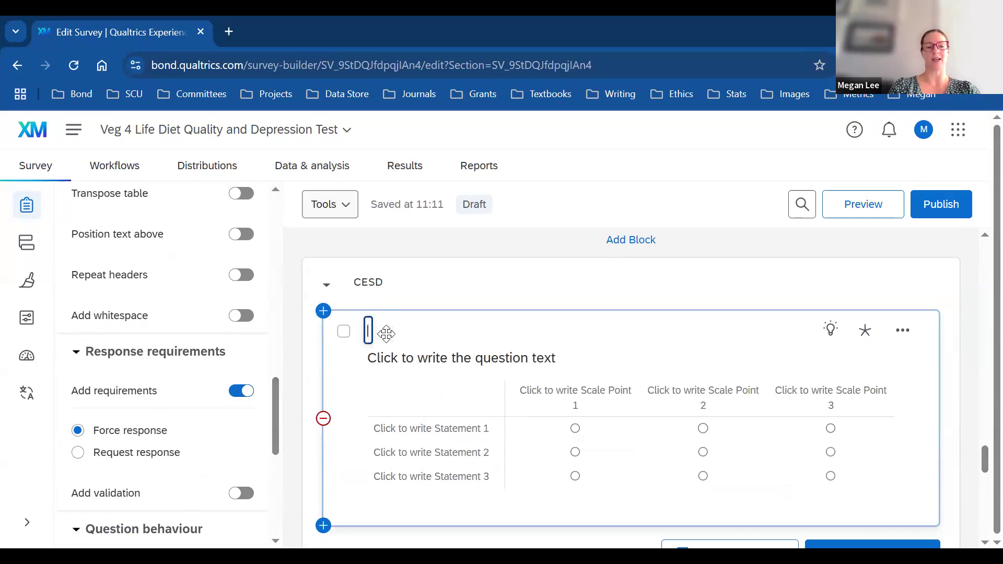
text(CESD)
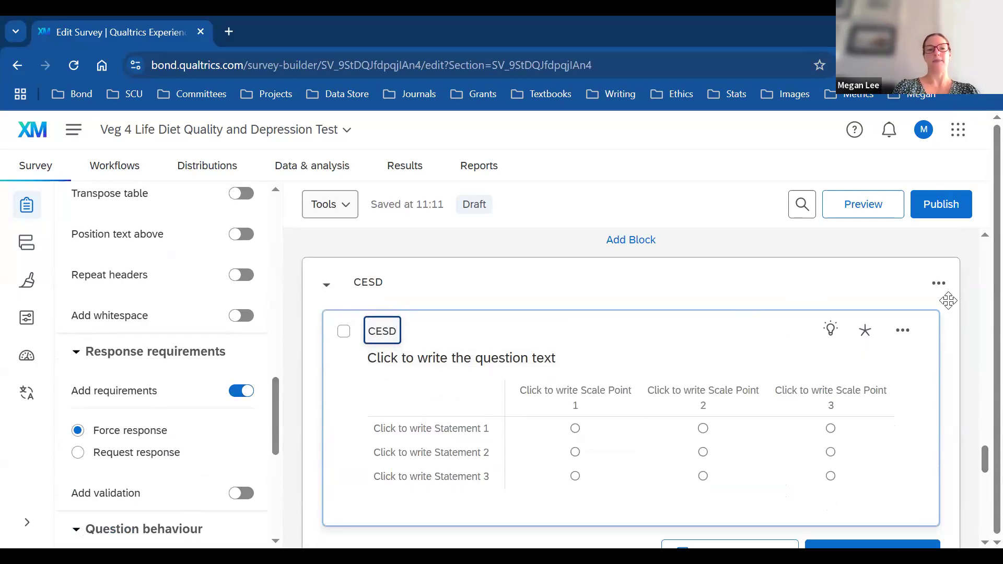
click(414, 442)
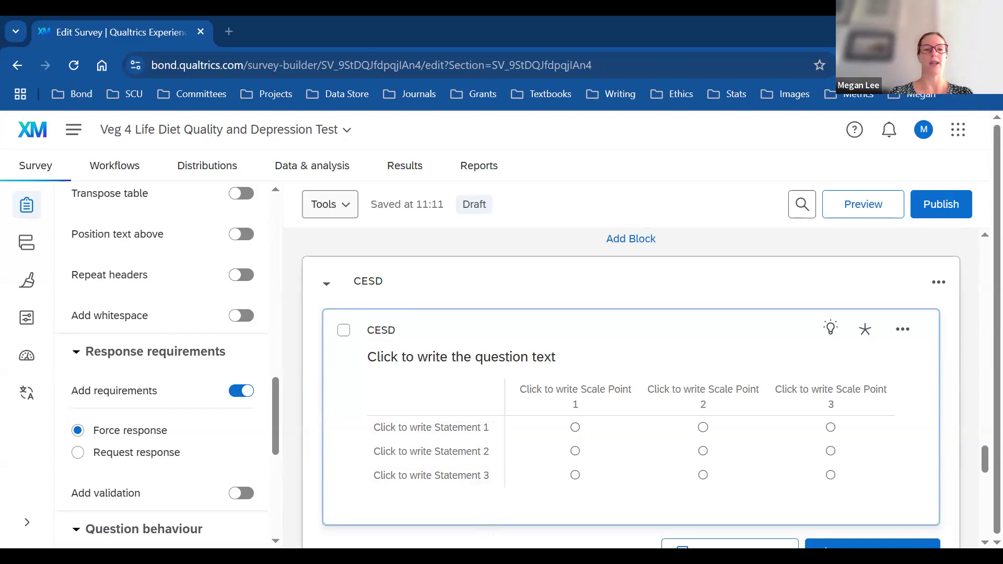
Step: Set the matrix question text to ask how often respondents felt or behaved these ways during the past week
click(554, 361)
text(Below is a list of the ways you might have felt or behaved. Please tell me how often you have felt this way during the past week.)
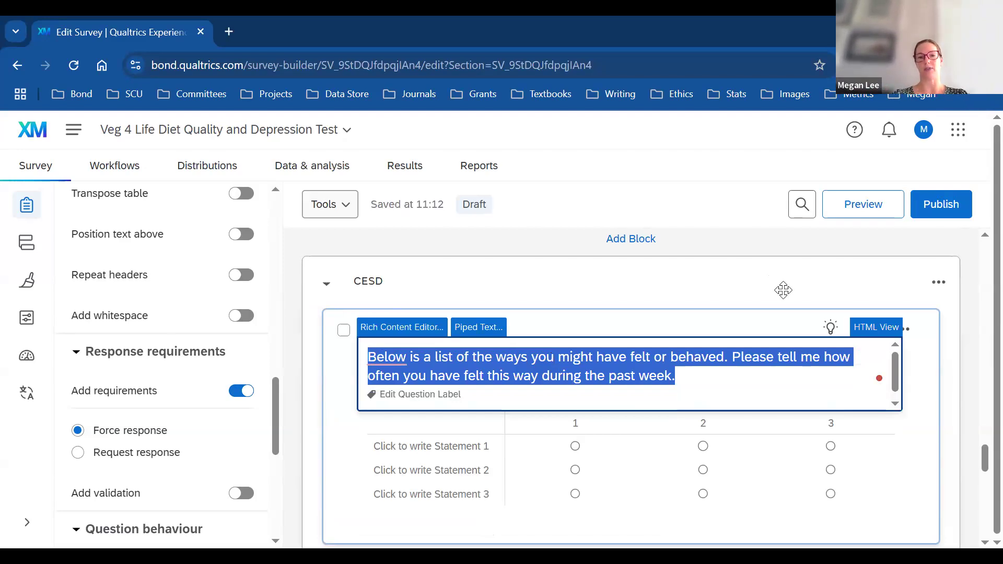
click(965, 352)
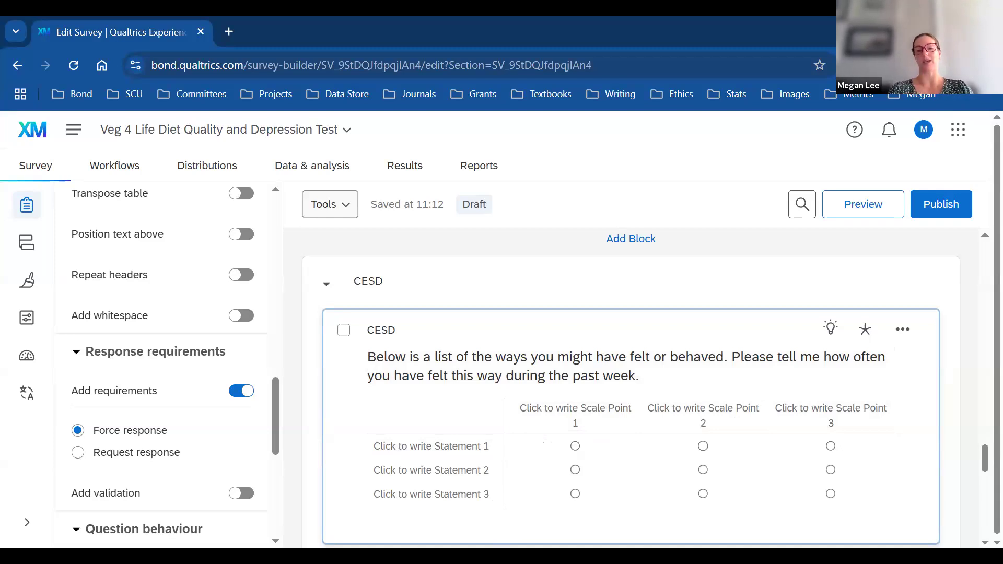
Step: Raise the CESD matrix's number of scale points from 3 to 4
scroll(978, 466, down, 2)
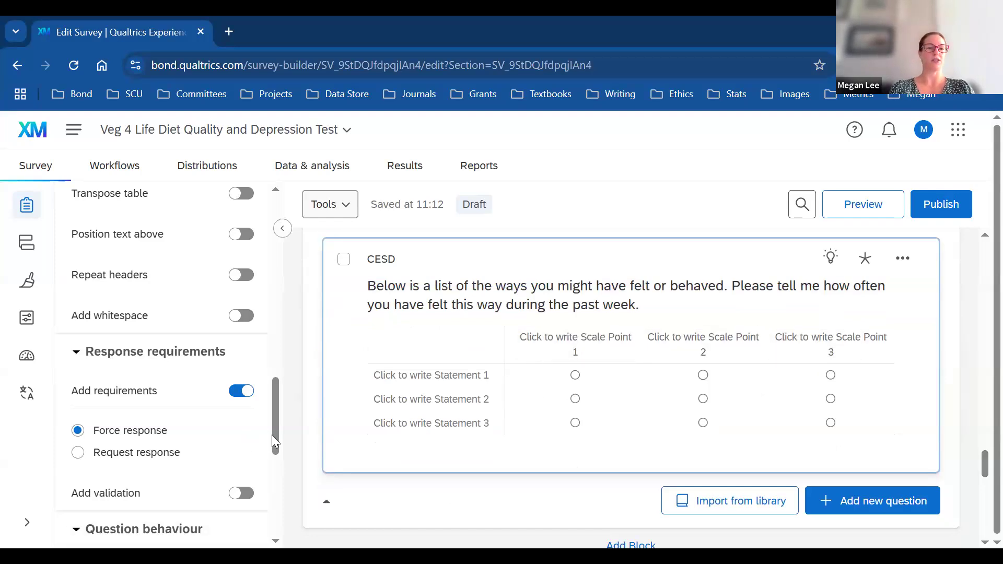
scroll(277, 408, up, 10)
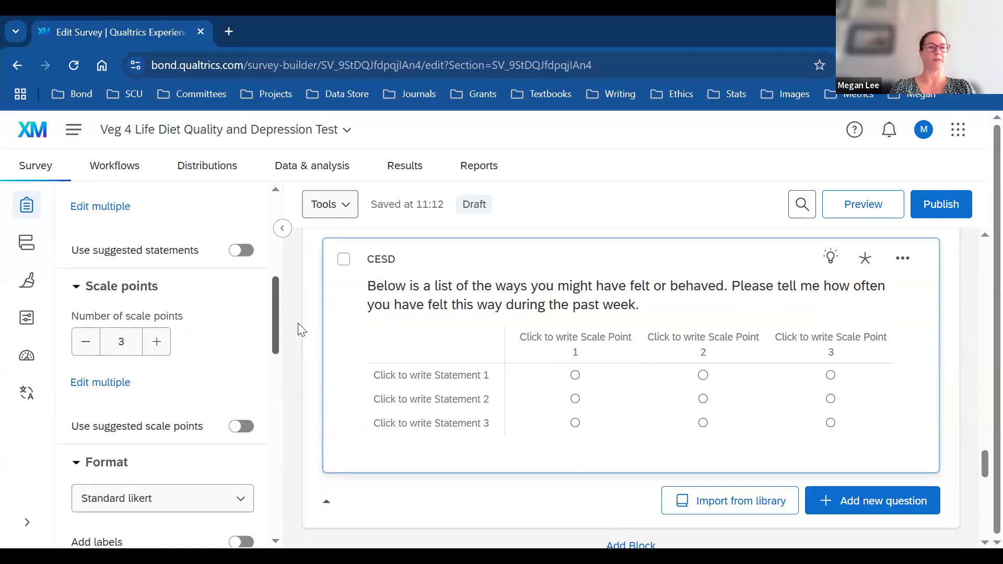
click(162, 371)
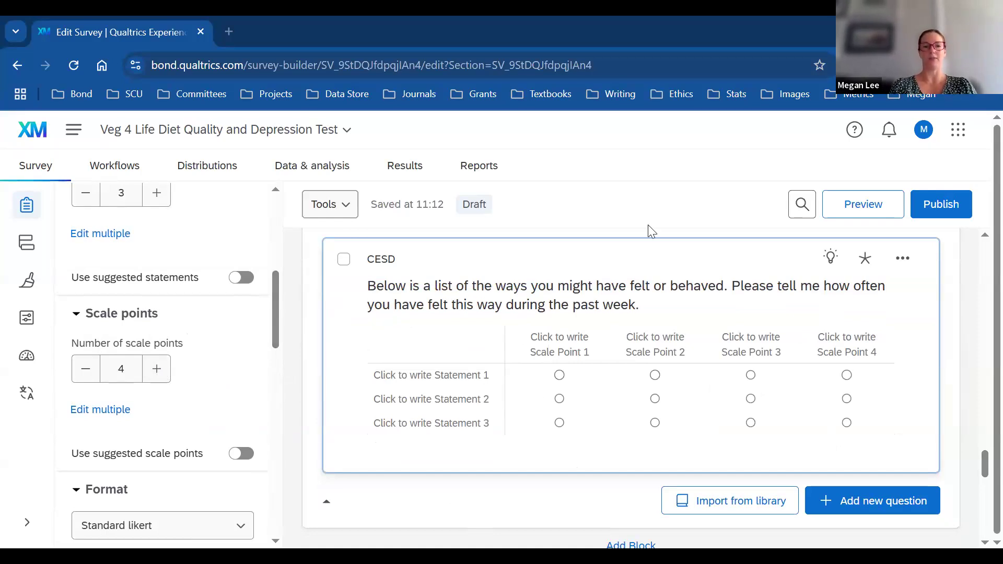
click(571, 345)
Step: Label the four scale points from 'Rarely or none of the time (less than 1 day)' to 'Most or all of the time (5-7 days)'
text(Rarely or none of the time (less than 1 day))
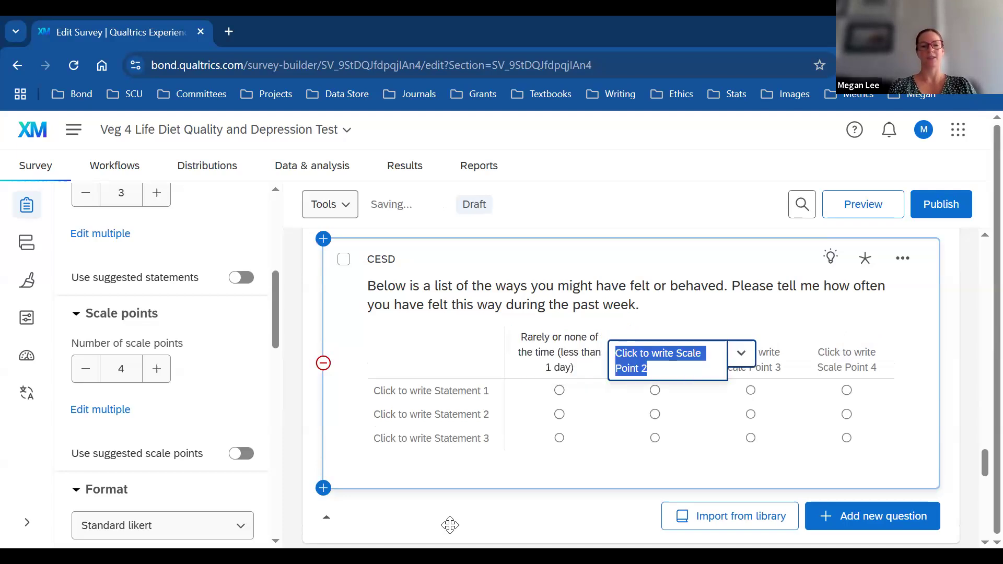
click(663, 366)
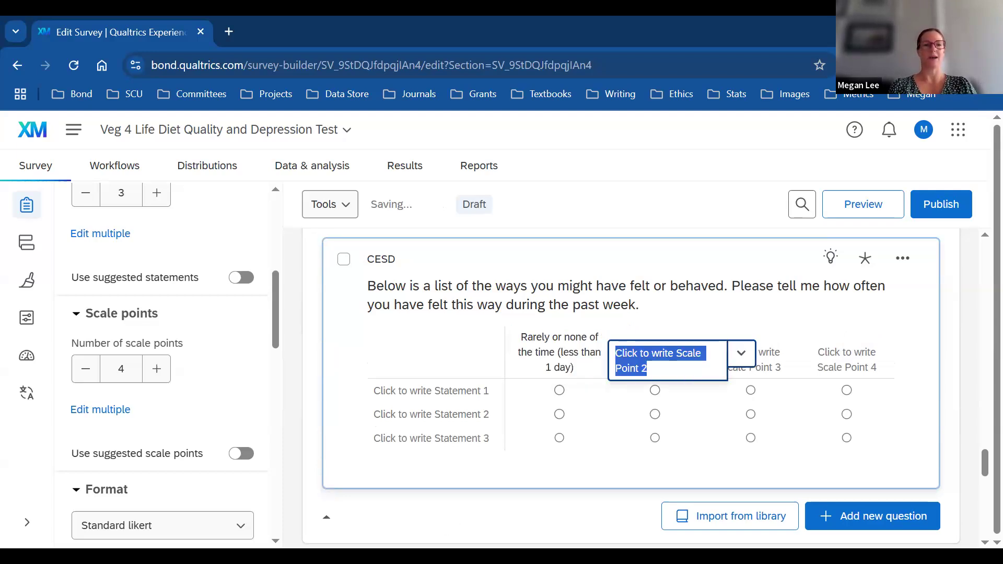
key(alt+Tab)
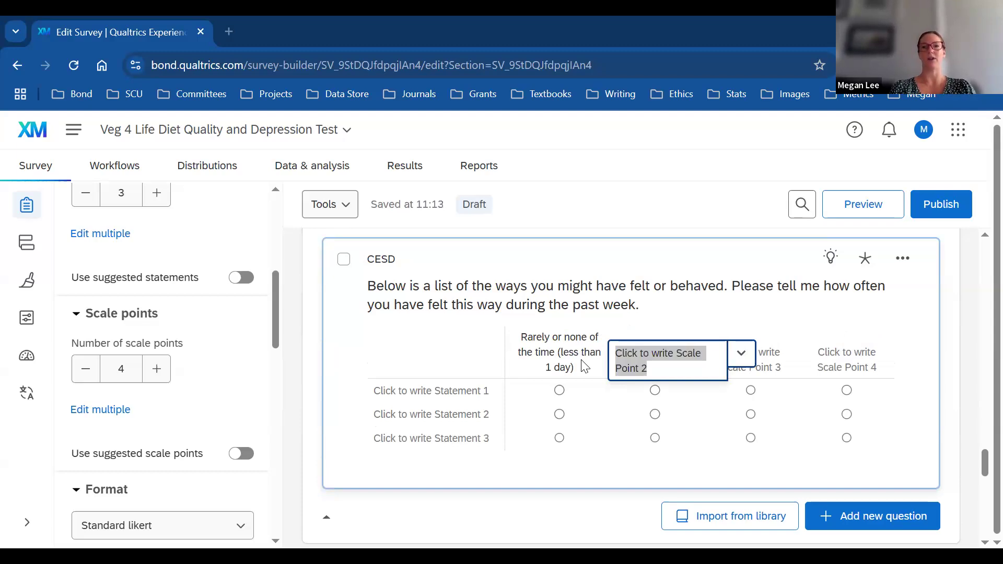
key(alt+Tab)
text(Some or a little of the time (1-2 days))
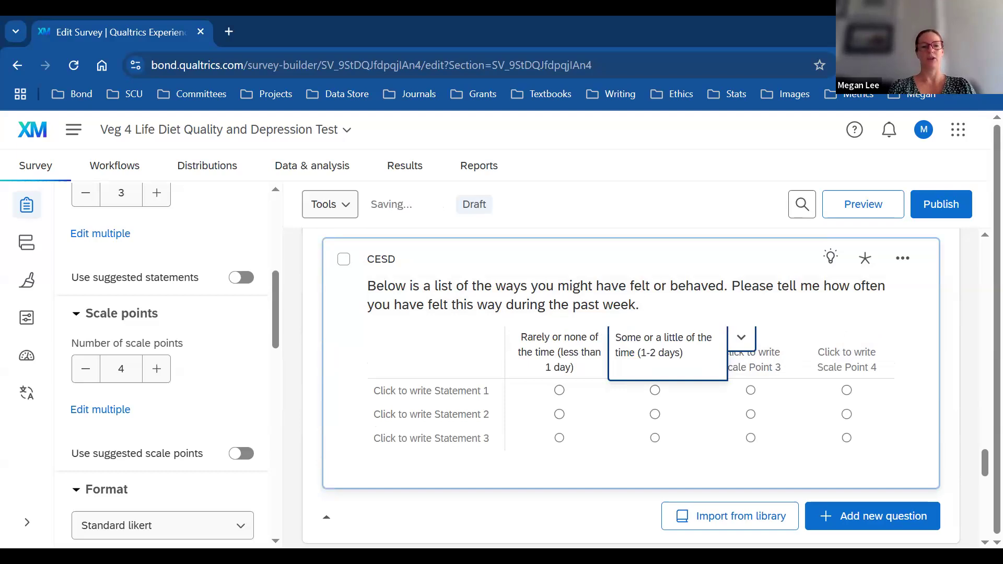
key(alt+Tab)
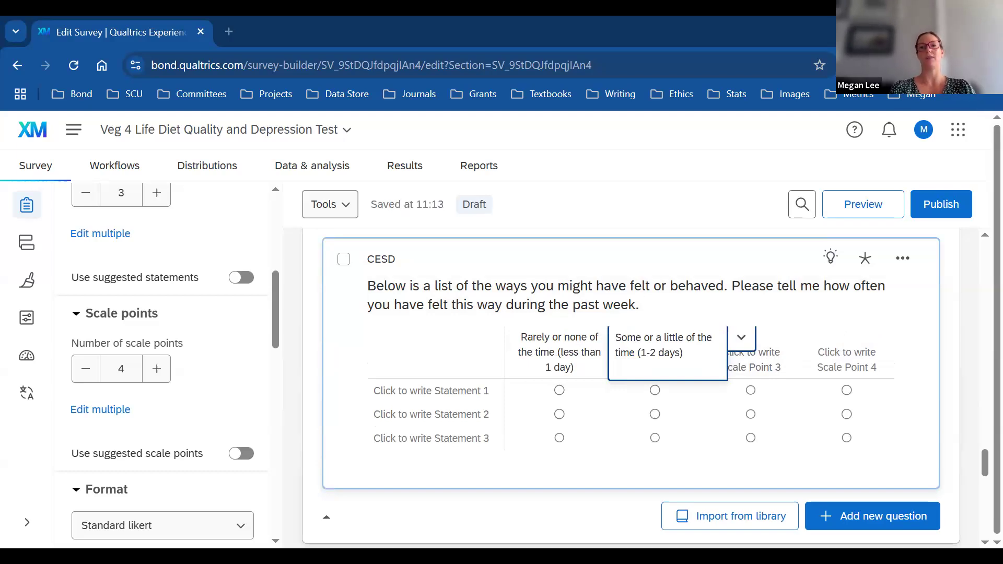
click(757, 374)
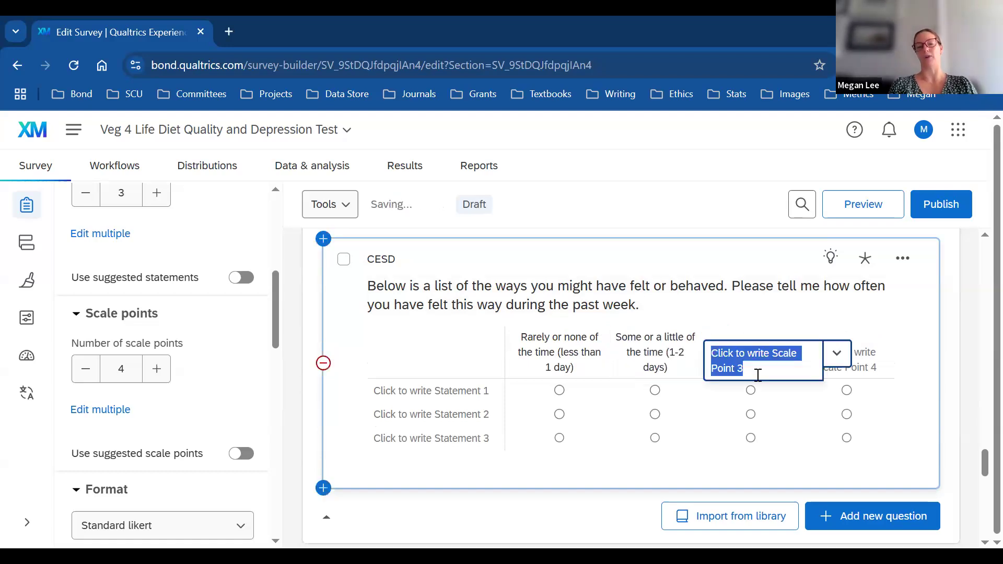
text(Occasionally or a moderate amount of the time (3-4 days))
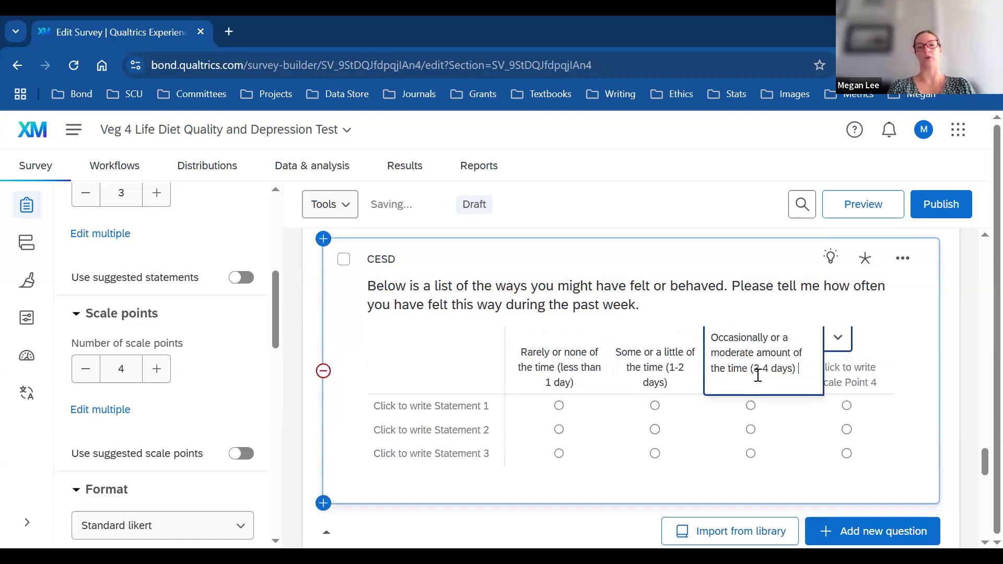
click(860, 387)
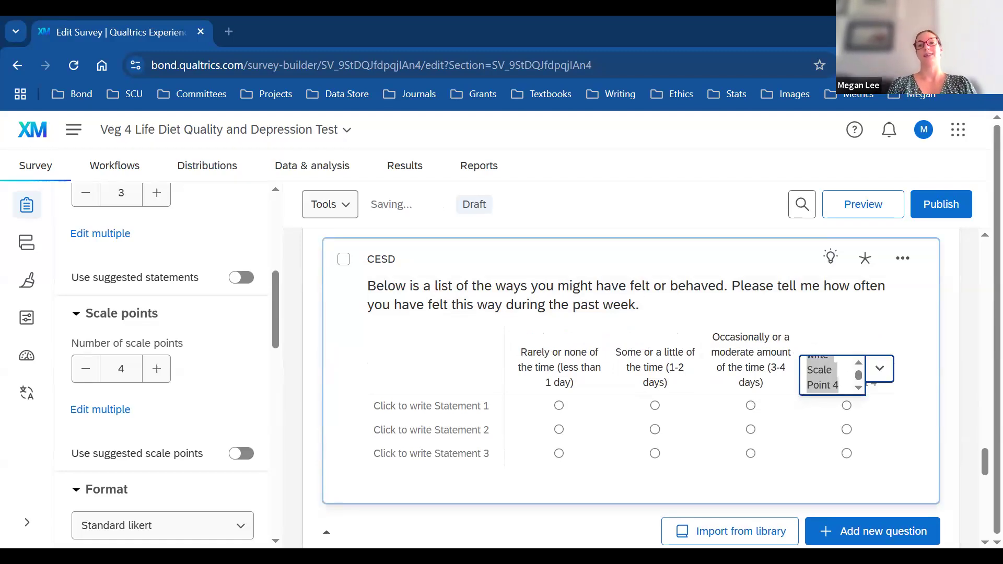
text(Most or all of the time (5-7 days))
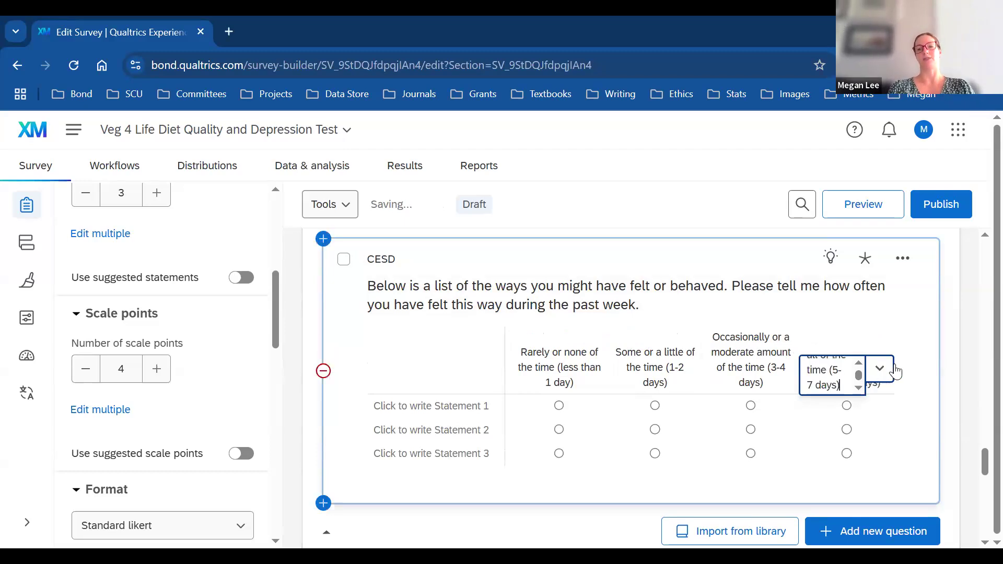
click(929, 398)
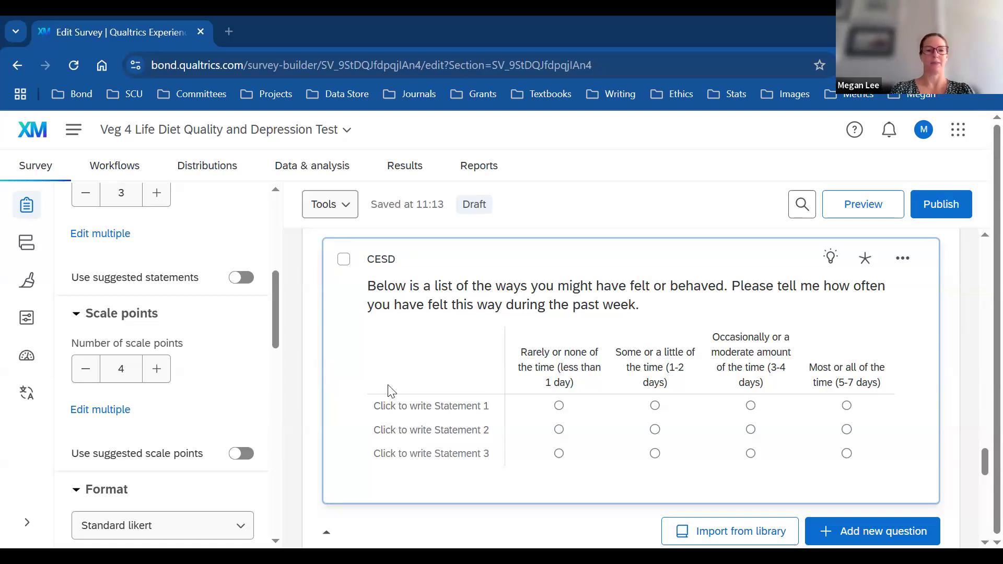
click(400, 405)
text(I was bothered by things that don't usually bother me)
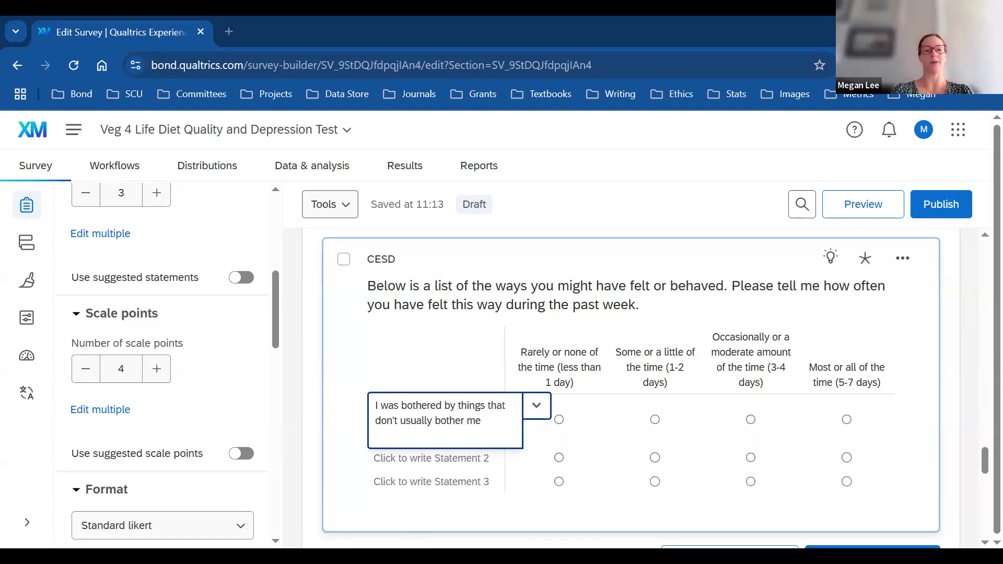
click(409, 458)
text(I had trouble keeping my mind on what I was doing)
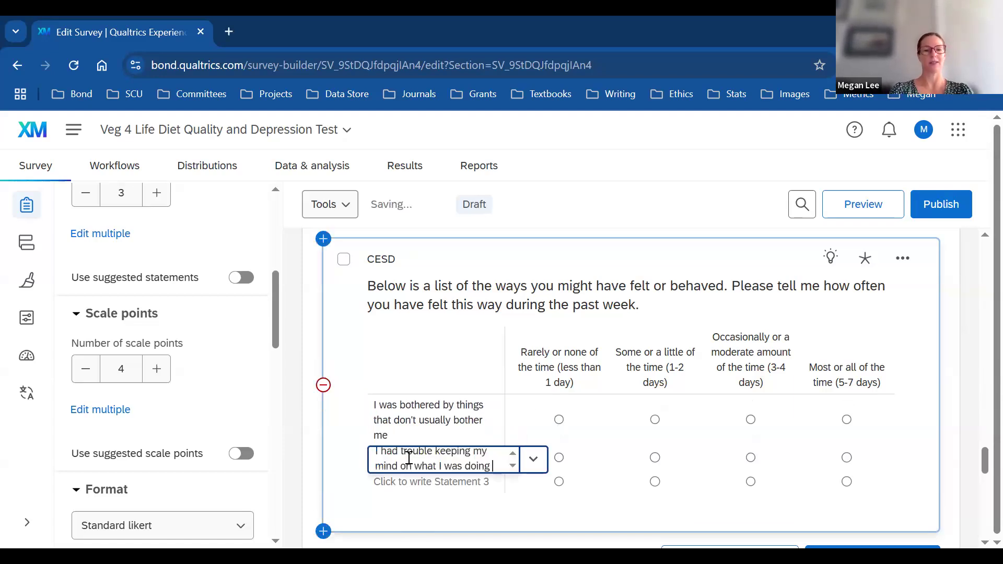
click(415, 493)
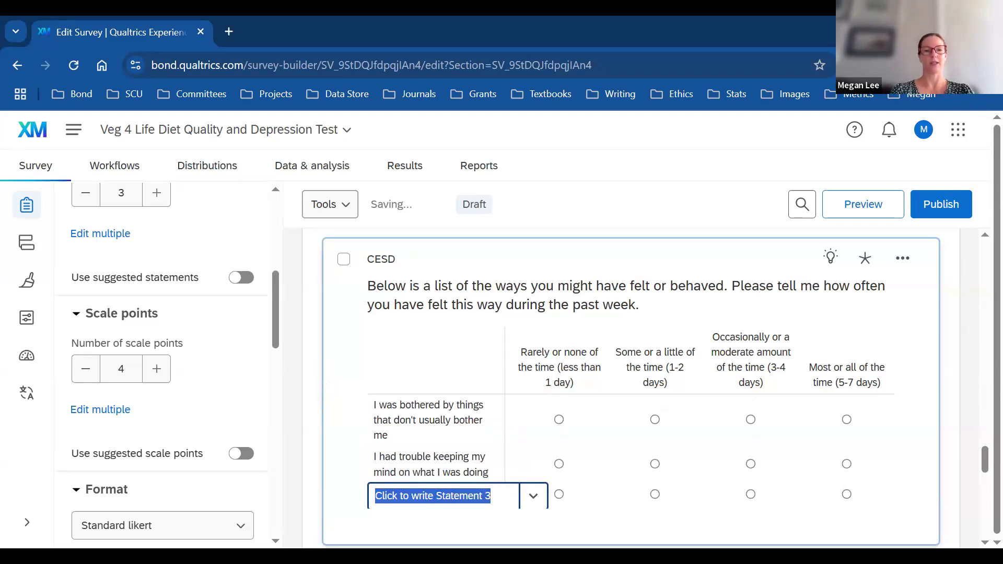
key(alt+Tab)
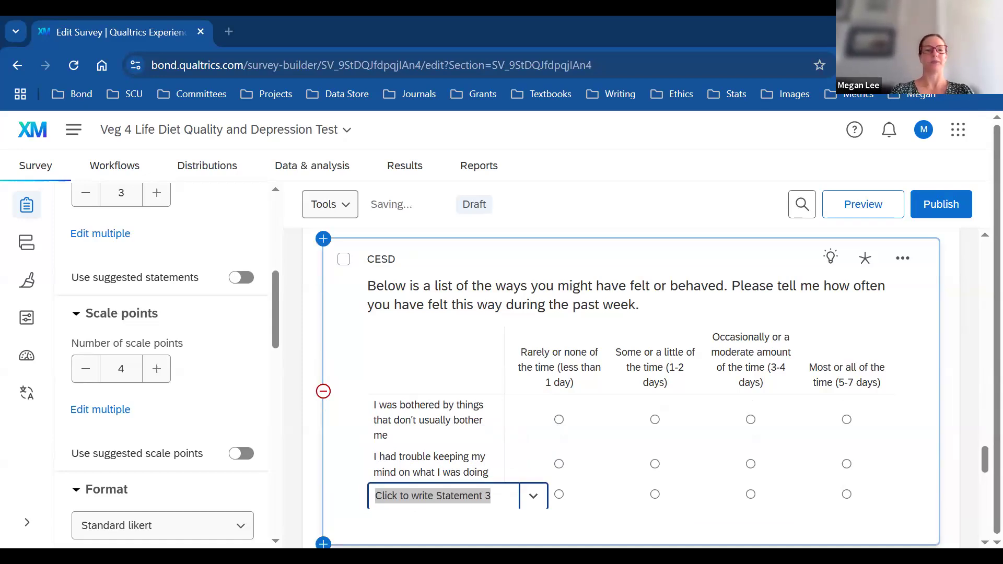
key(alt+Tab)
text(I felt depressed)
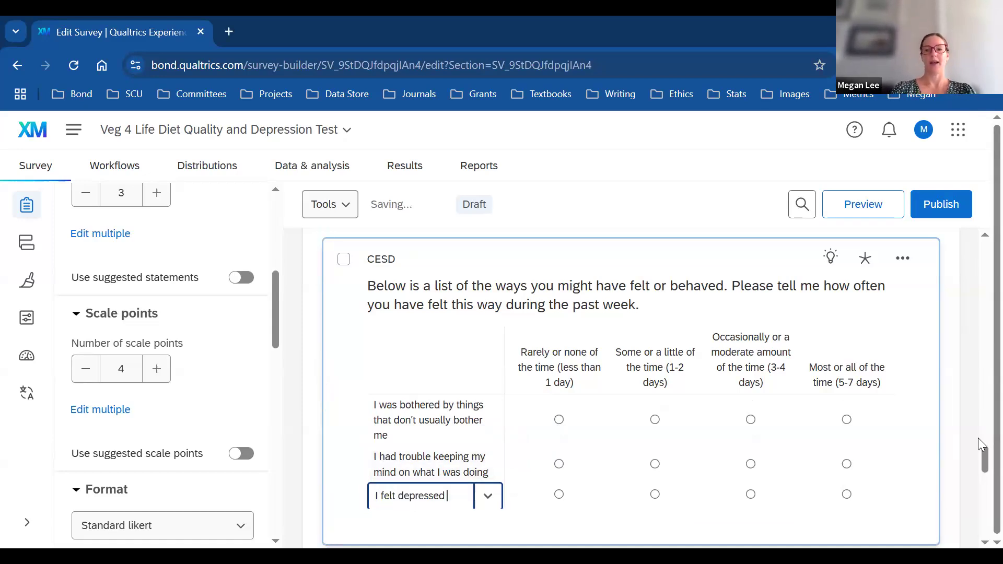
drag(984, 459, 980, 474)
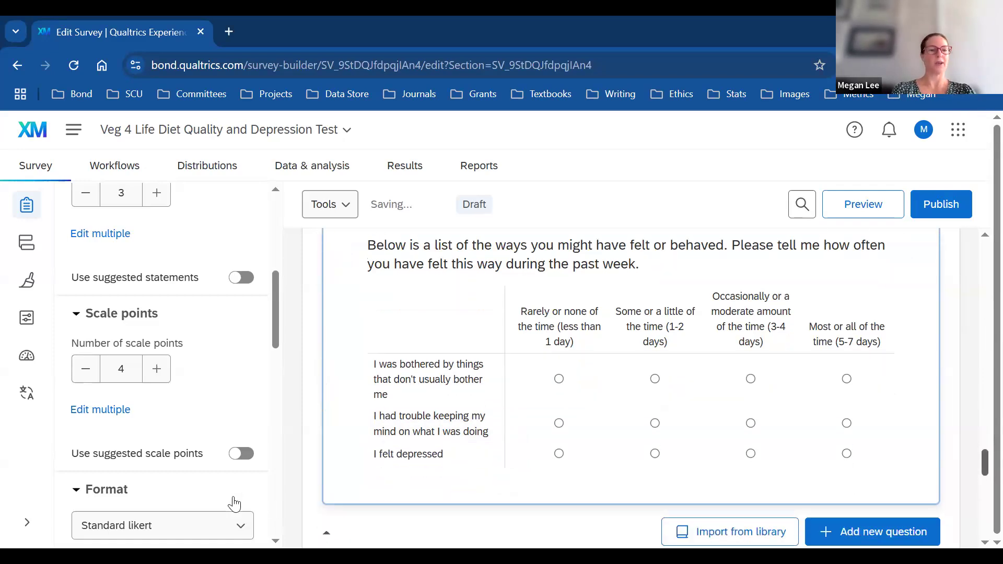
drag(275, 320, 275, 298)
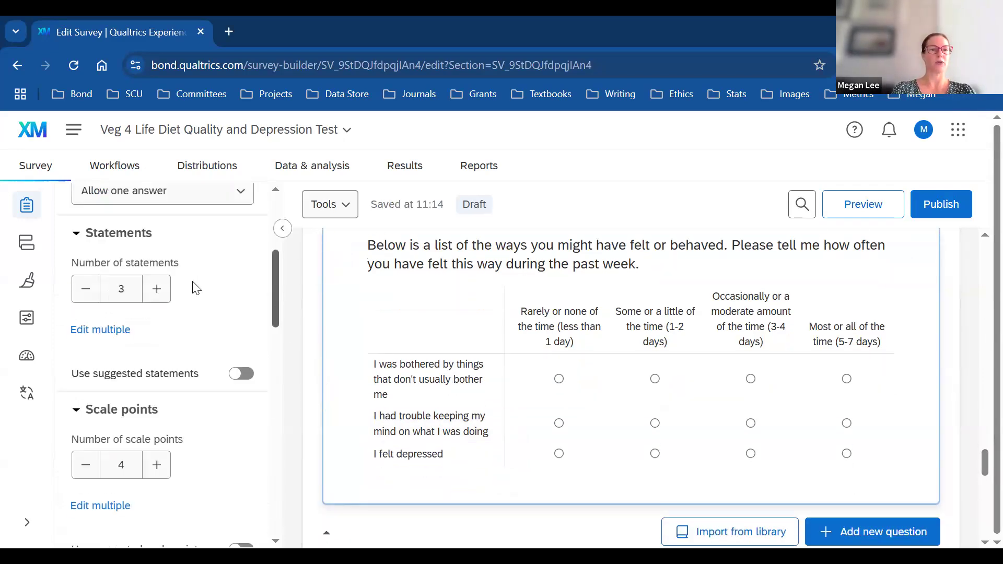
Step: Increase the CESD matrix's number of statements to 10
click(157, 294)
click(156, 294)
click(157, 293)
click(157, 293)
click(156, 293)
click(157, 294)
click(156, 294)
drag(981, 443, 981, 457)
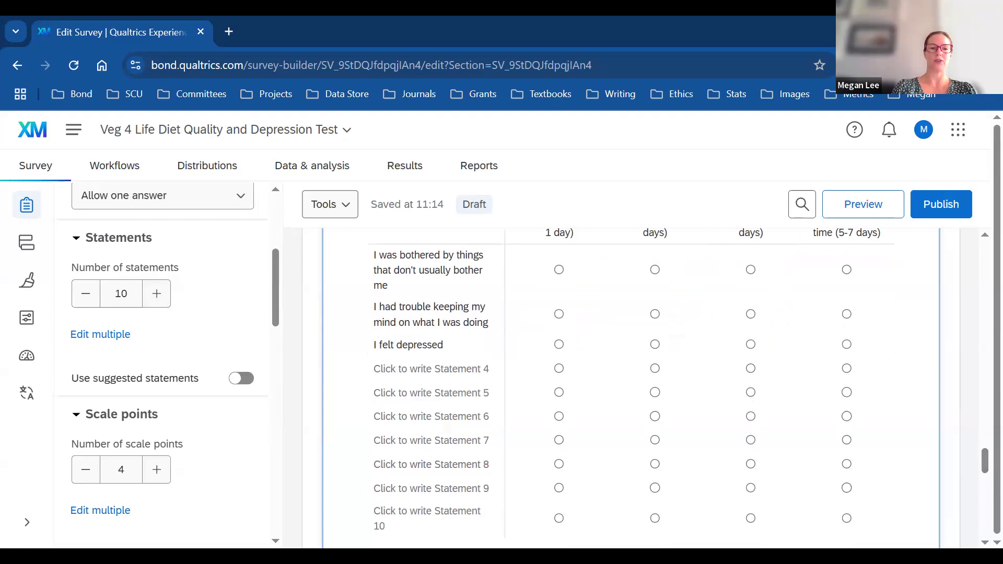
Step: Fill statements 4–7 with the effort, hopefulness, 'I felt fearful' and 'My sleep was restless' items
key(alt+Tab)
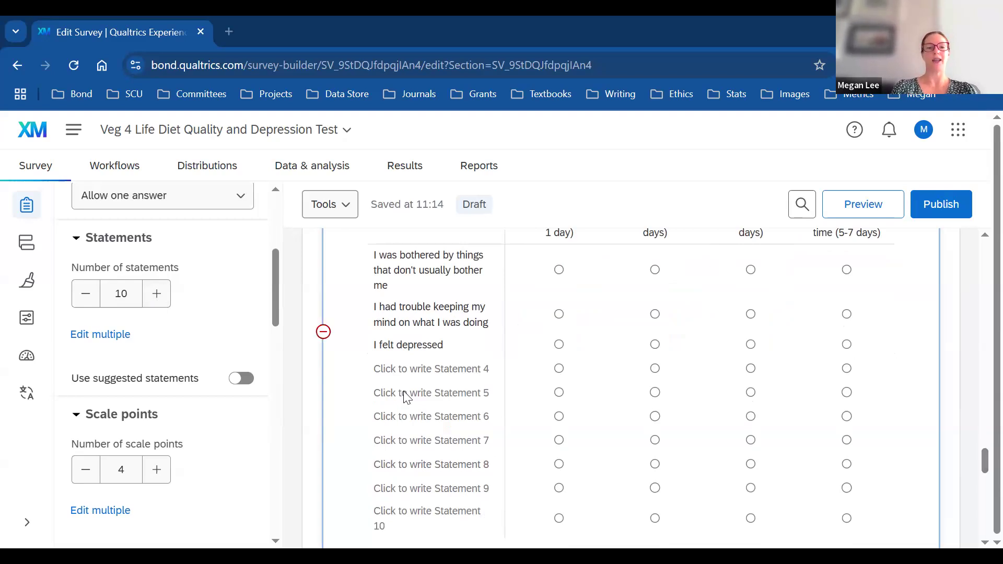
click(411, 369)
text(I felt everything I did was an effort)
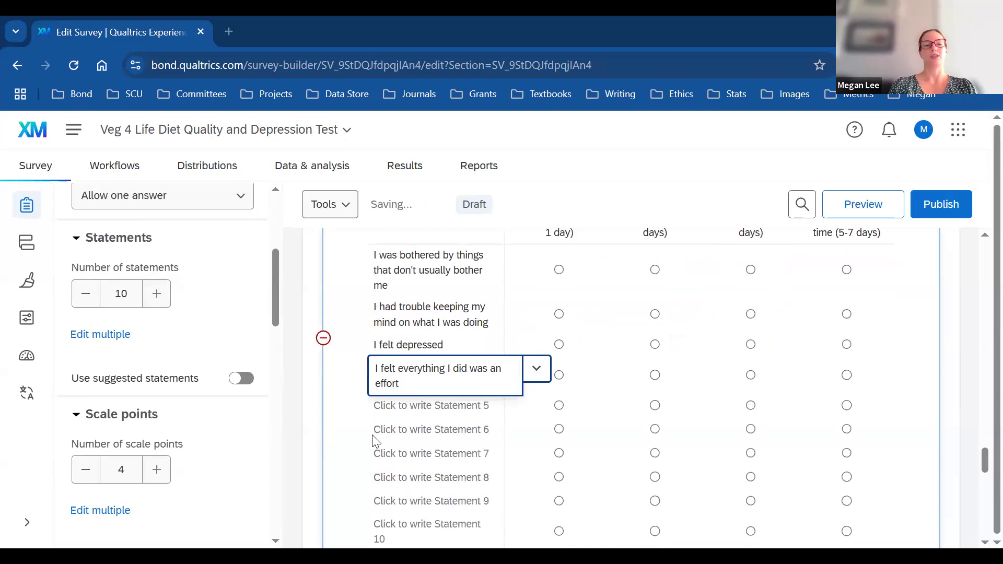
click(449, 407)
text(I felt hopeful about the future)
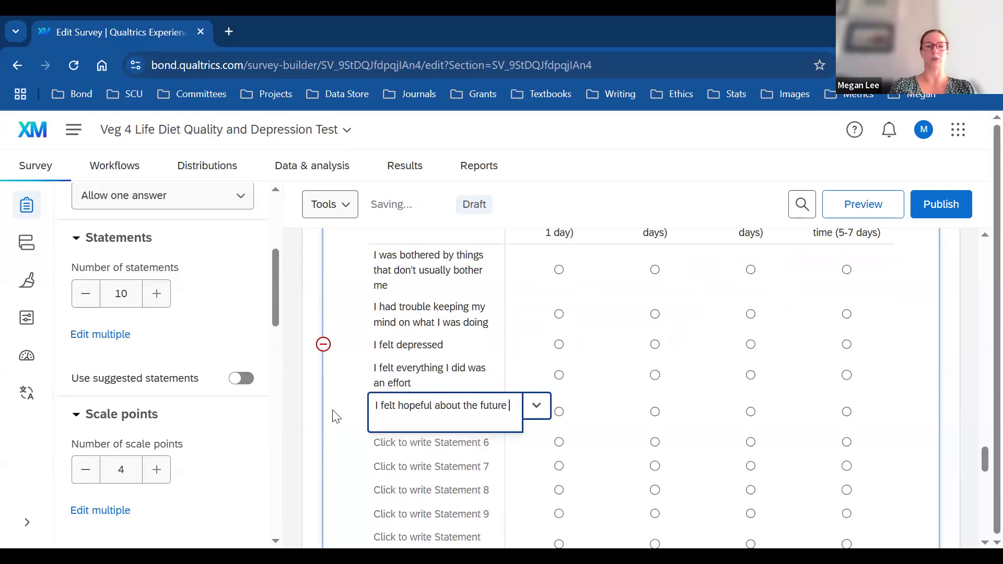
click(352, 440)
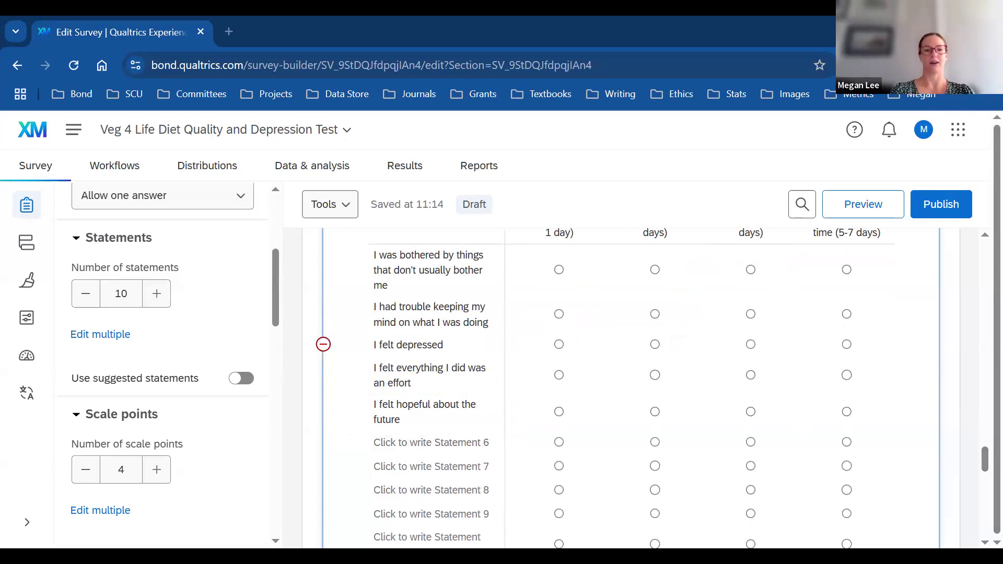
click(394, 444)
text(I felt fearful)
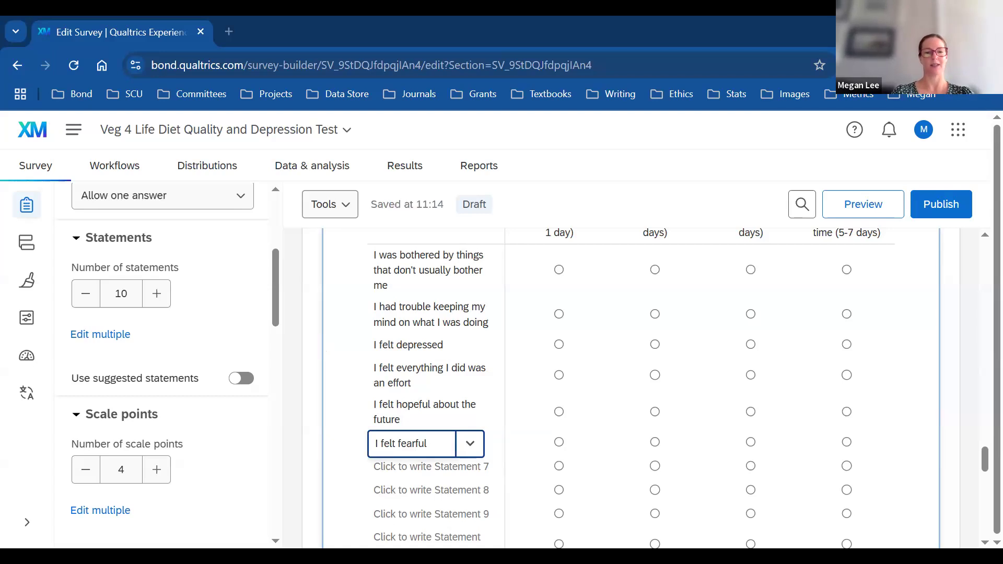
click(403, 467)
text(My sleep was restless)
Step: Fill statements 8–10 with 'I was happy', 'I felt lonely' and 'I could not get going'
click(407, 500)
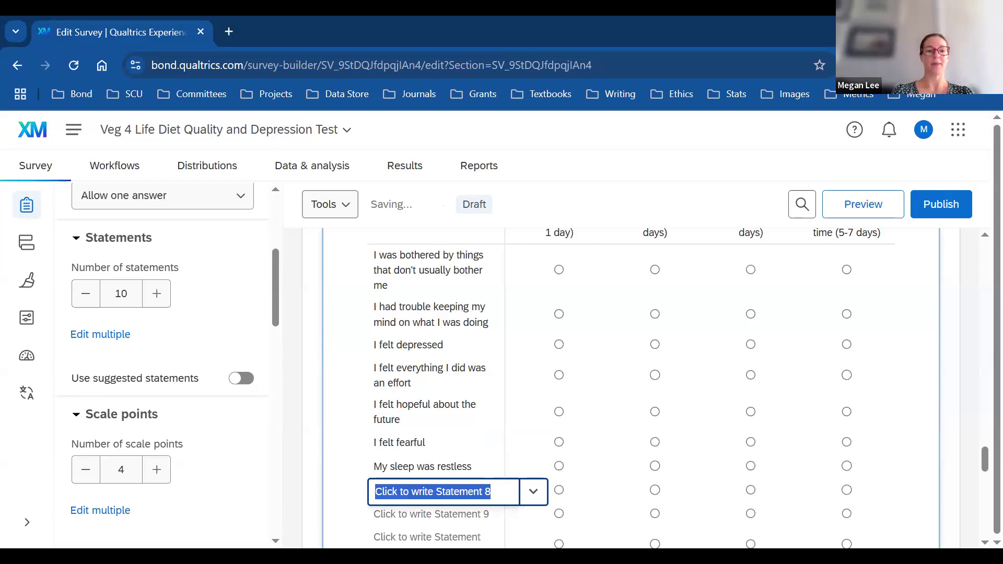
key(alt+Tab)
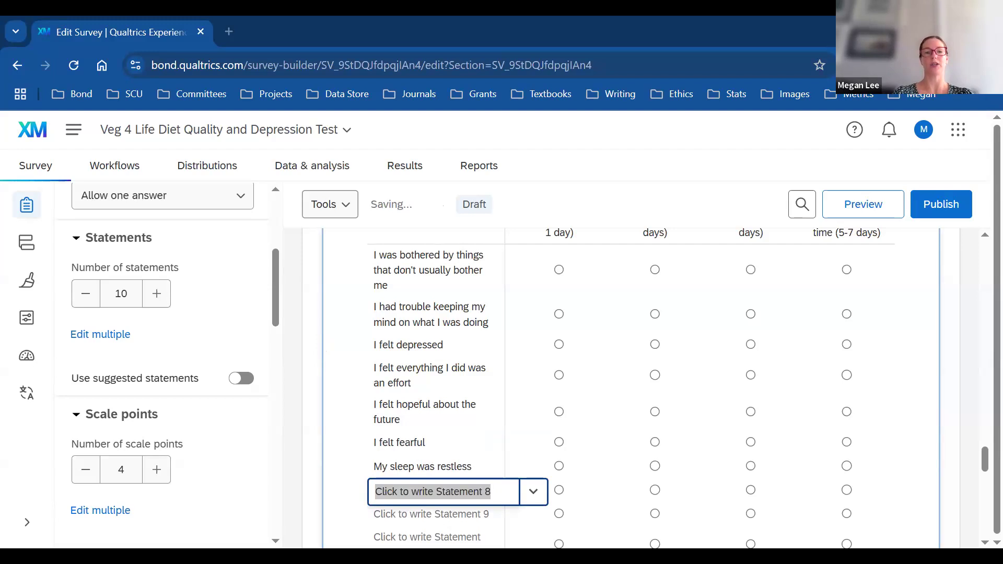
key(alt+Tab)
text(I was happy)
click(439, 517)
click(438, 517)
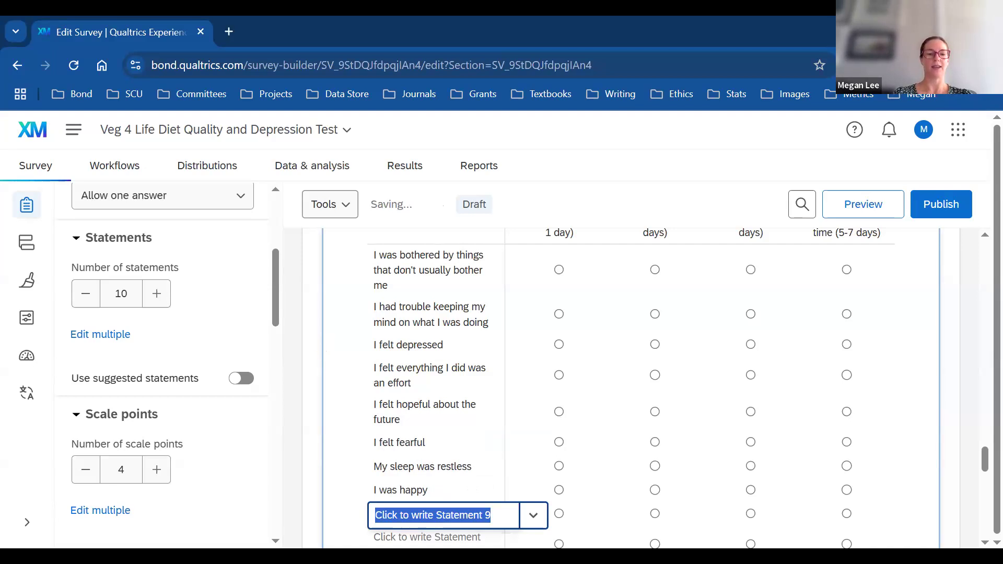
key(alt+Tab)
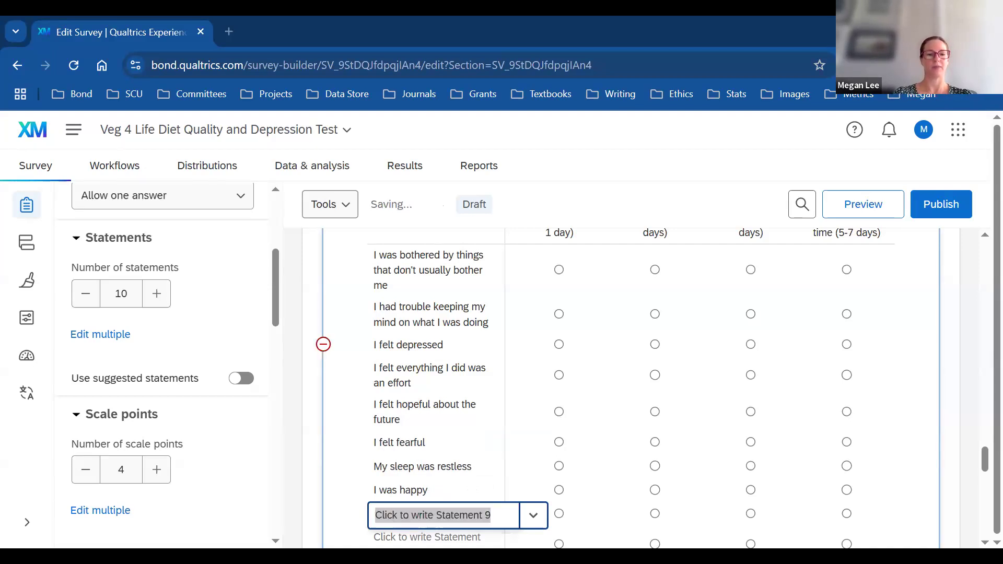
key(alt+Tab)
text(I felt lonely)
key(Return)
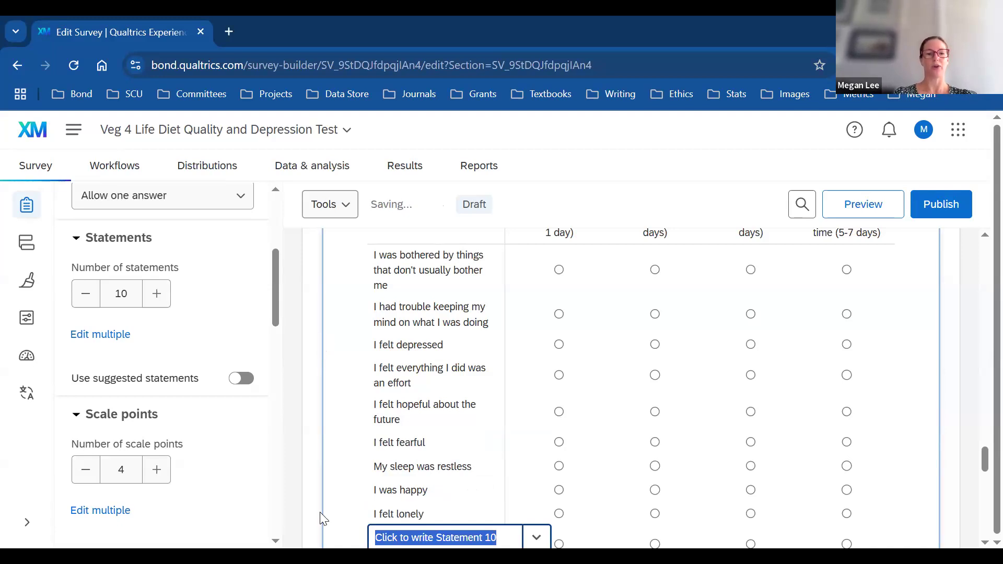
key(alt+Tab)
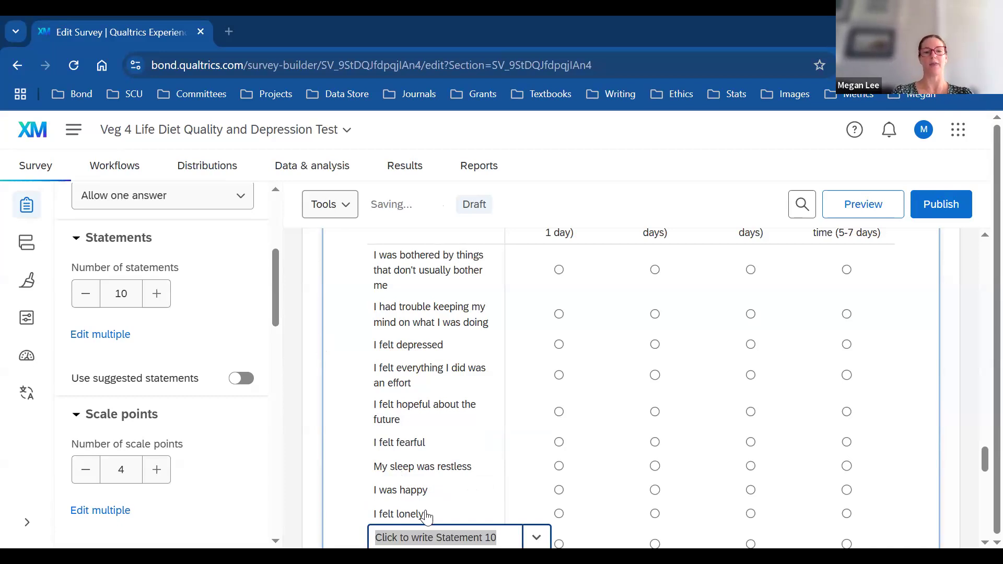
key(alt+Tab)
text(I could not "get going")
drag(982, 472, 982, 454)
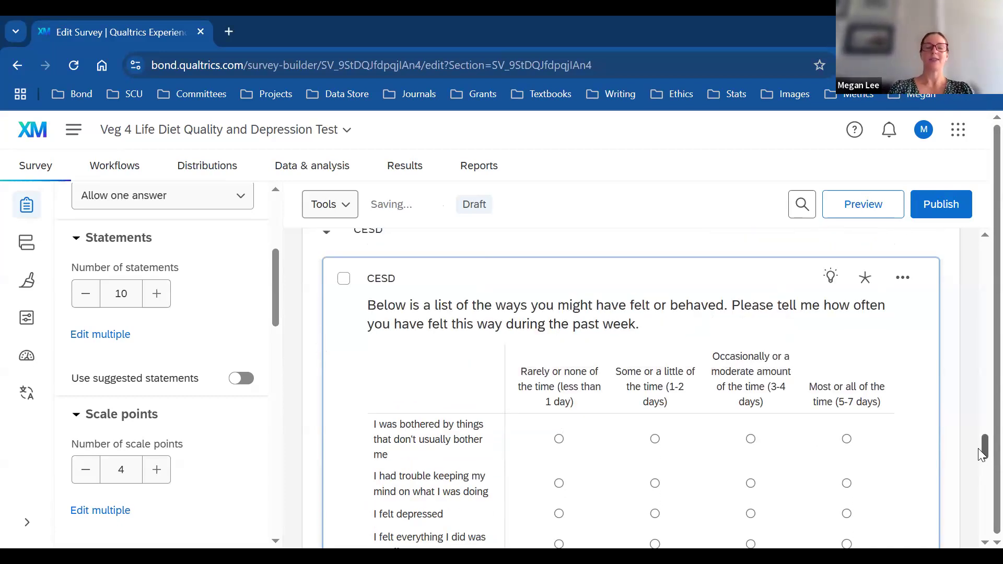
drag(982, 454, 982, 454)
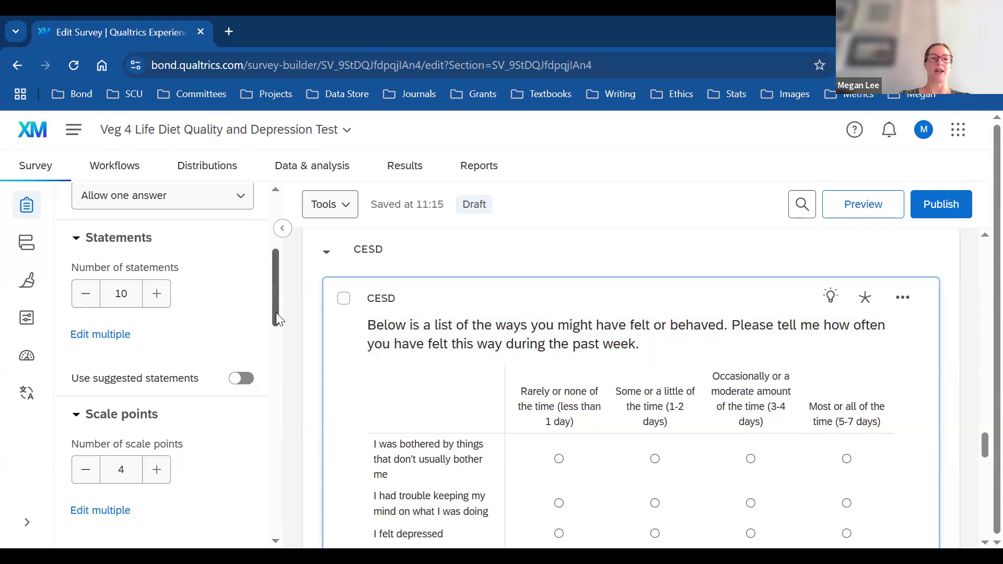
drag(277, 302, 278, 513)
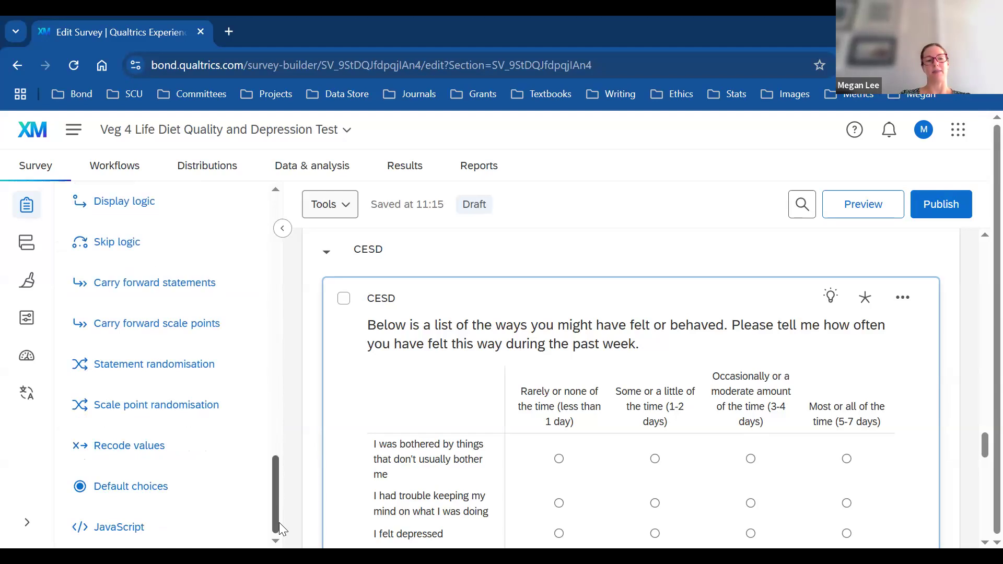
Step: Enable Recode values for the CESD matrix and set the four scale point codes to 0, 1, 2, 3
click(149, 451)
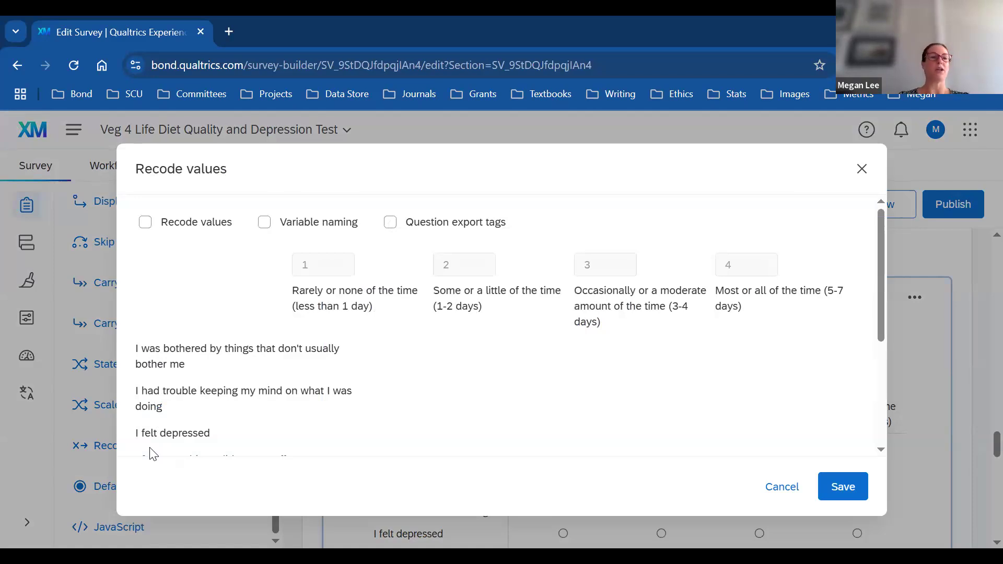
click(147, 224)
click(325, 265)
key(BackSpace)
text(0)
click(463, 272)
key(BackSpace)
text(1)
click(593, 280)
key(BackSpace)
text(2)
click(757, 267)
key(BackSpace)
text(3)
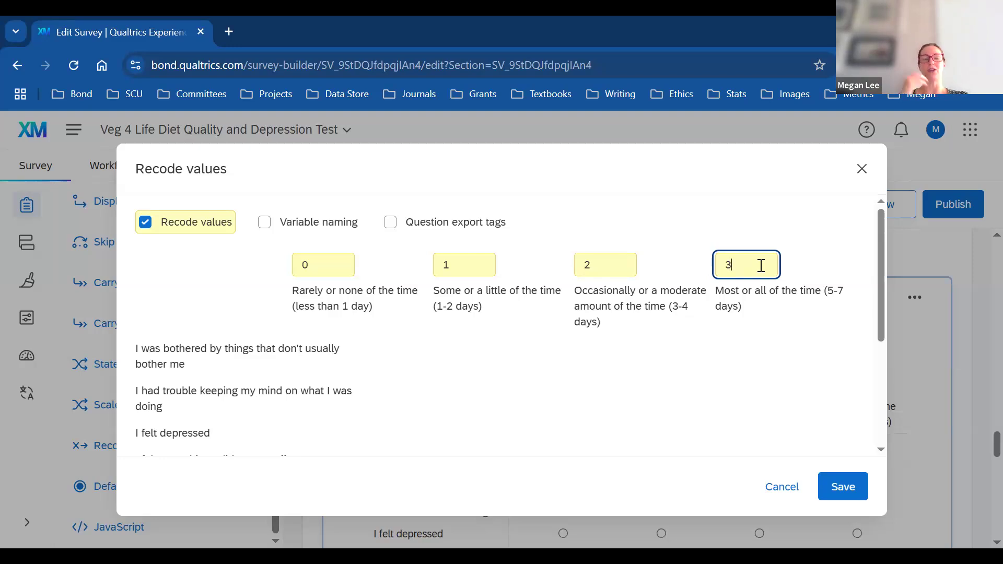
Step: Save the 0–3 recoding for the CESD matrix
click(843, 487)
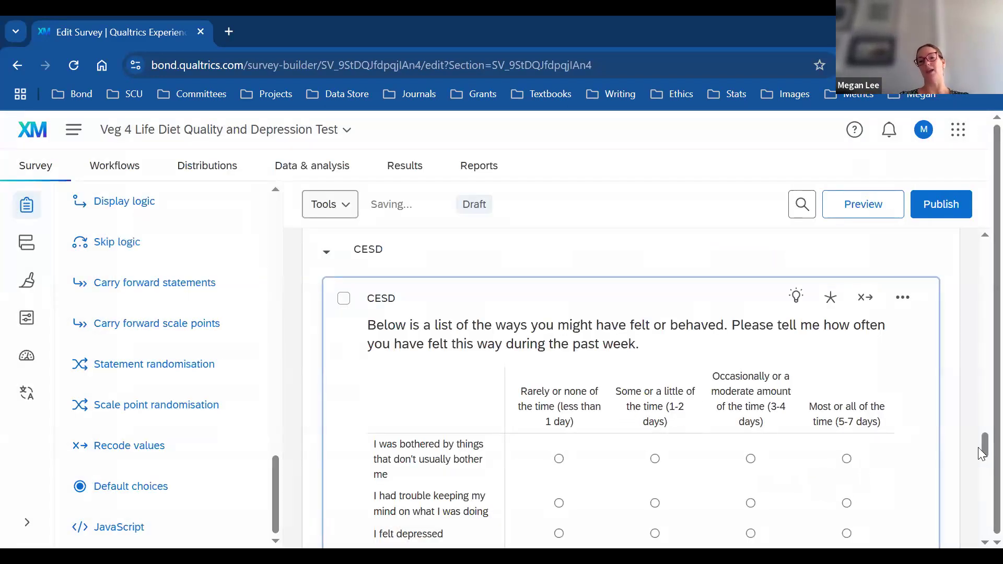
drag(982, 444, 981, 473)
drag(981, 439, 978, 393)
Step: Check the Gender question's default recode values 1–5 and cancel without changes
click(625, 482)
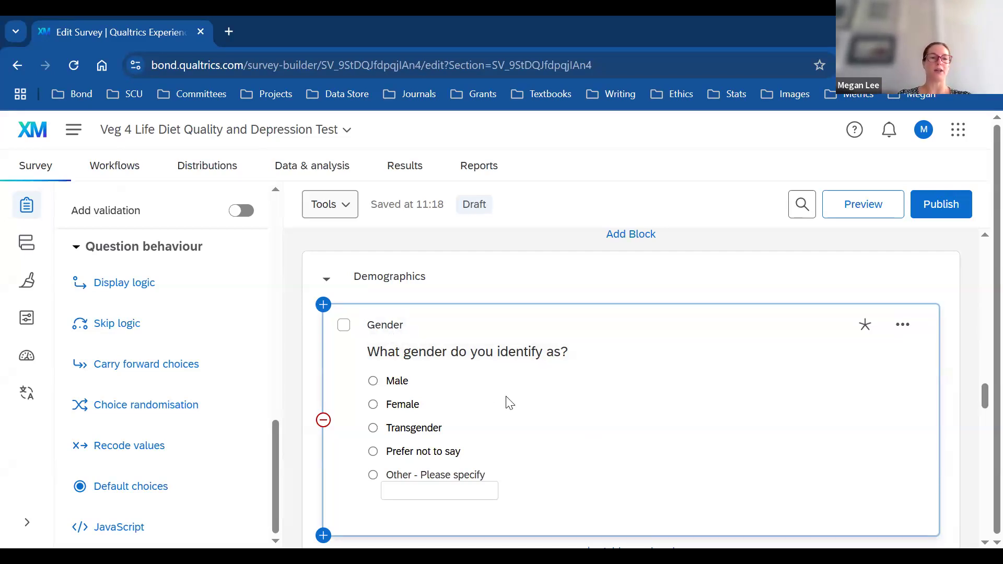
click(140, 448)
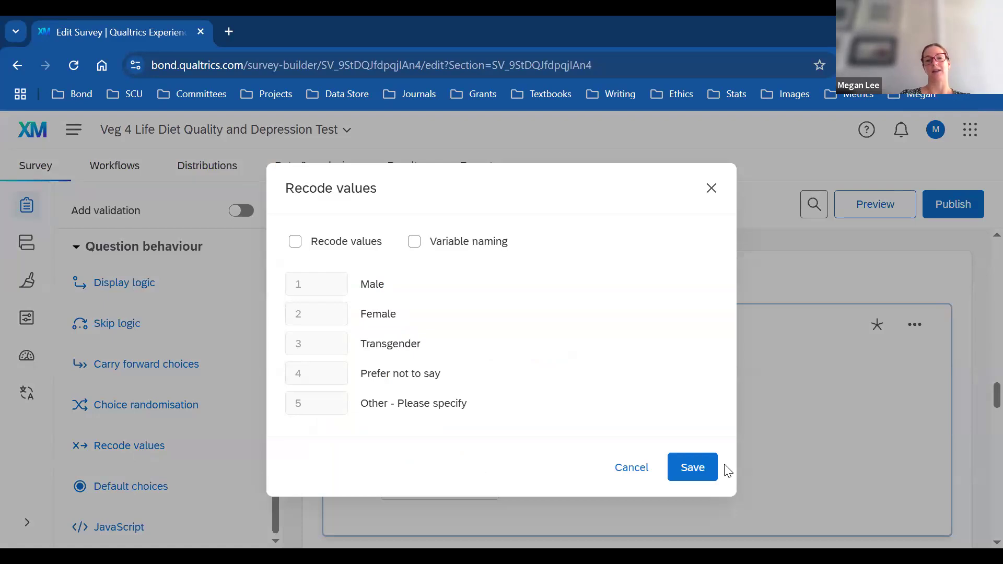
click(642, 468)
drag(978, 391, 978, 448)
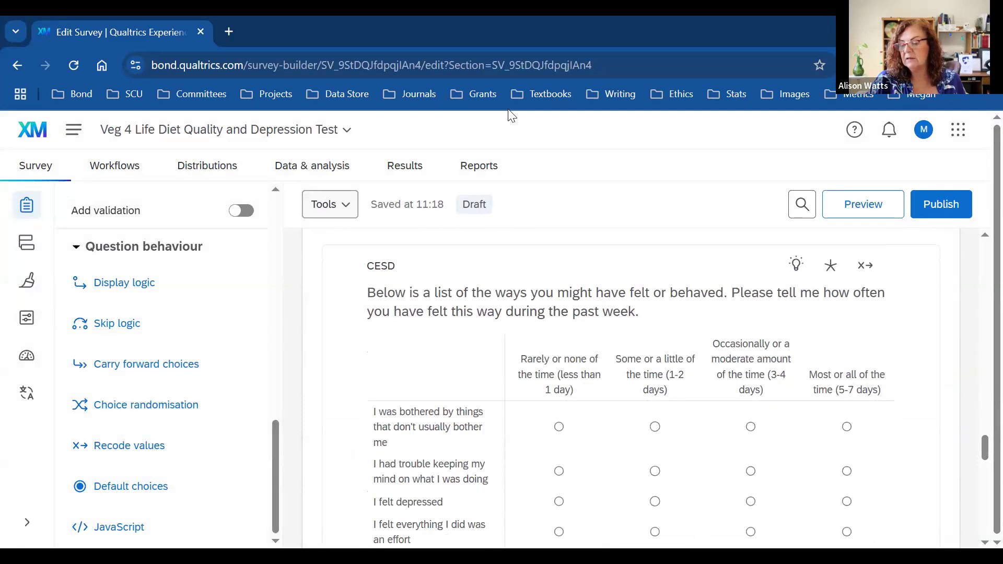
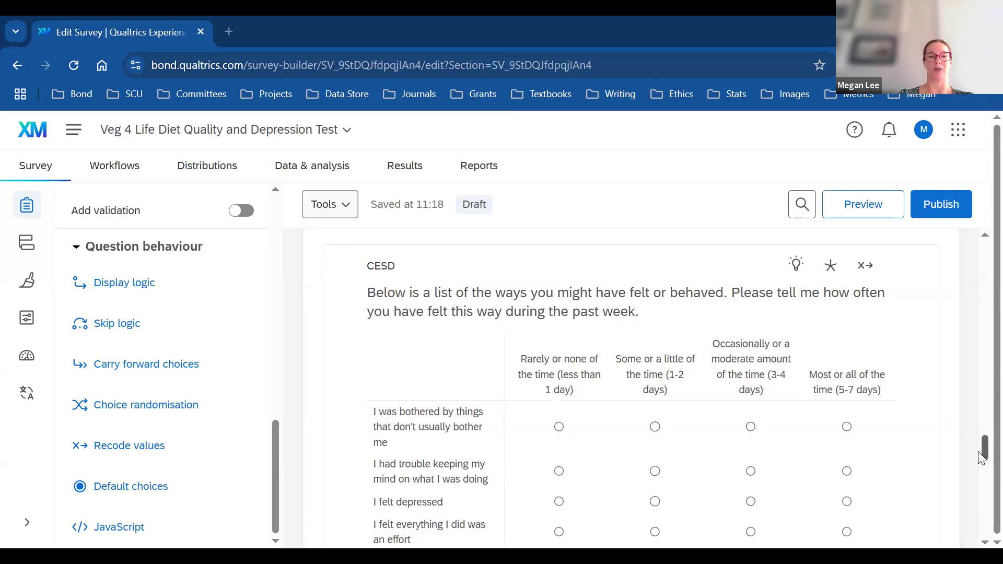
Step: Review the CESD matrix question and its 'I was happy' statement options without changing anything
scroll(977, 452, down, 3)
scroll(981, 469, down, 1)
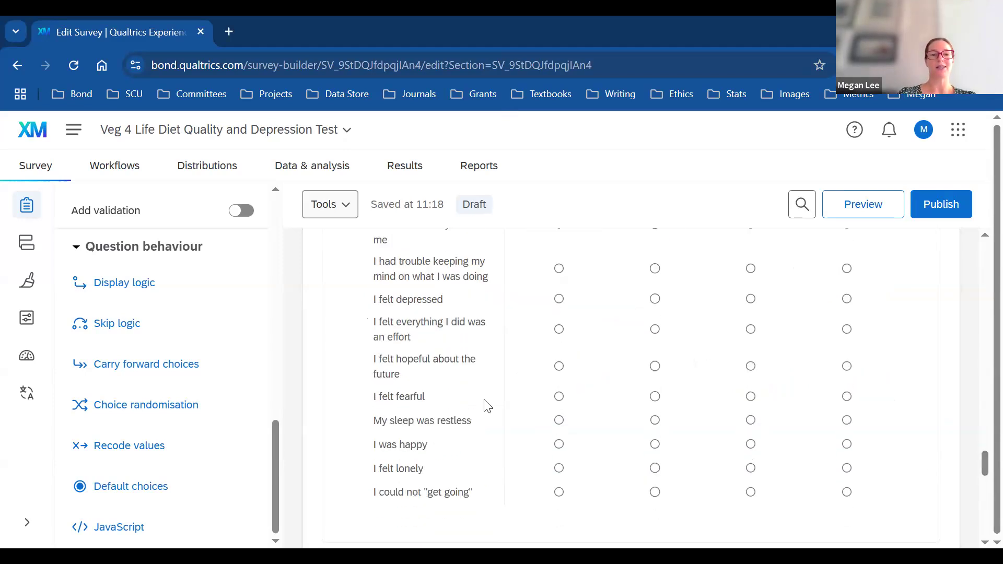
click(421, 445)
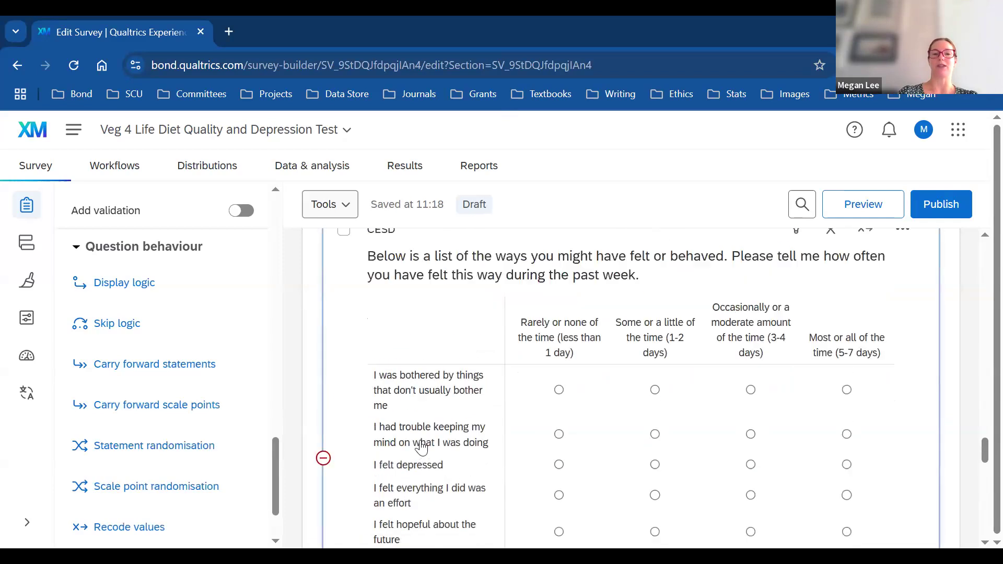
drag(982, 459, 982, 480)
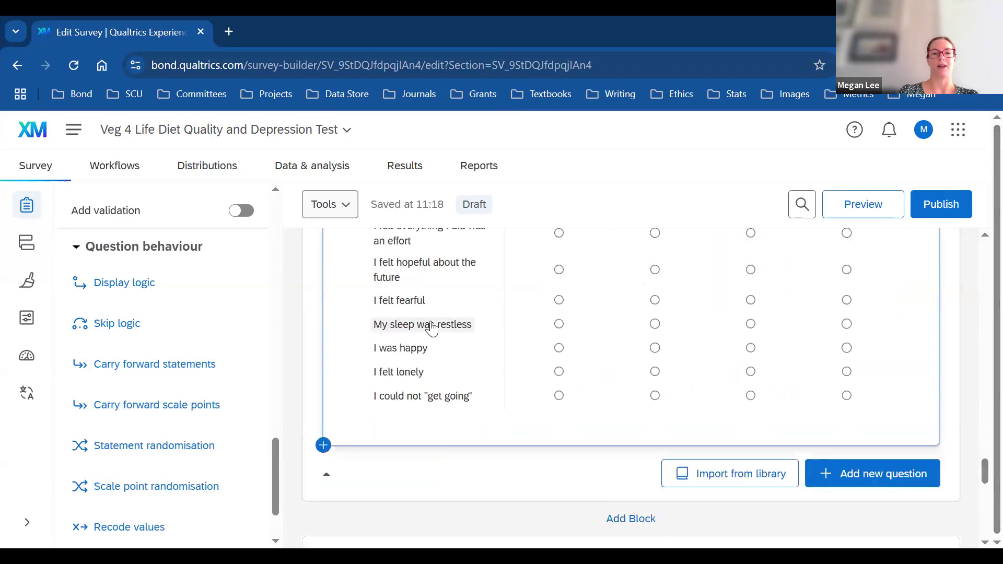
click(423, 350)
click(468, 356)
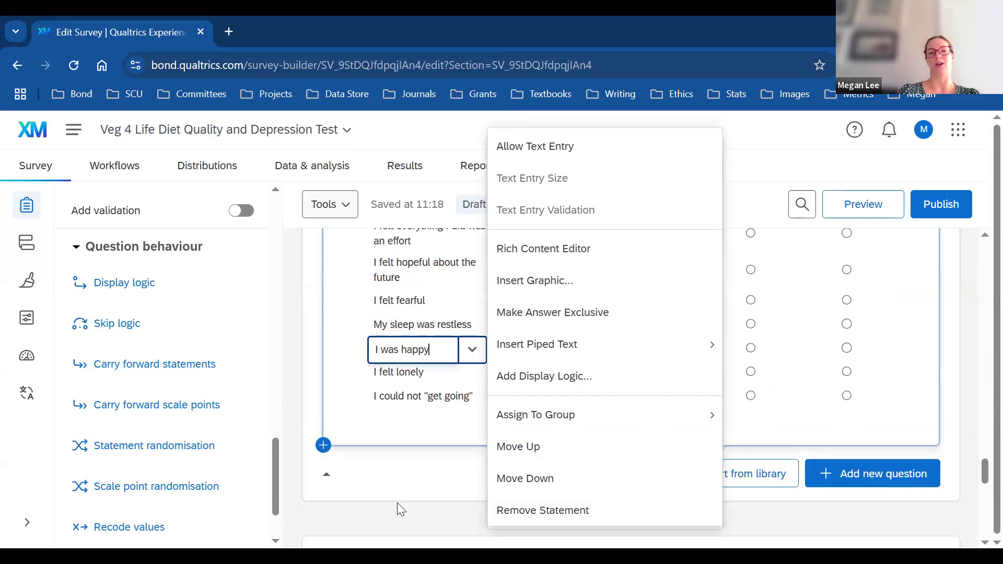
click(422, 495)
click(422, 495)
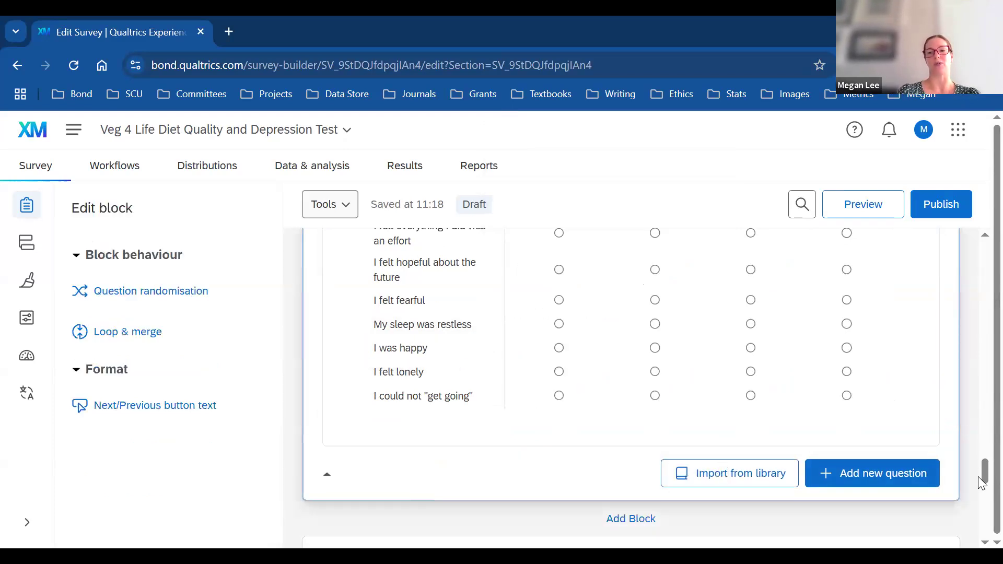
drag(982, 478, 981, 448)
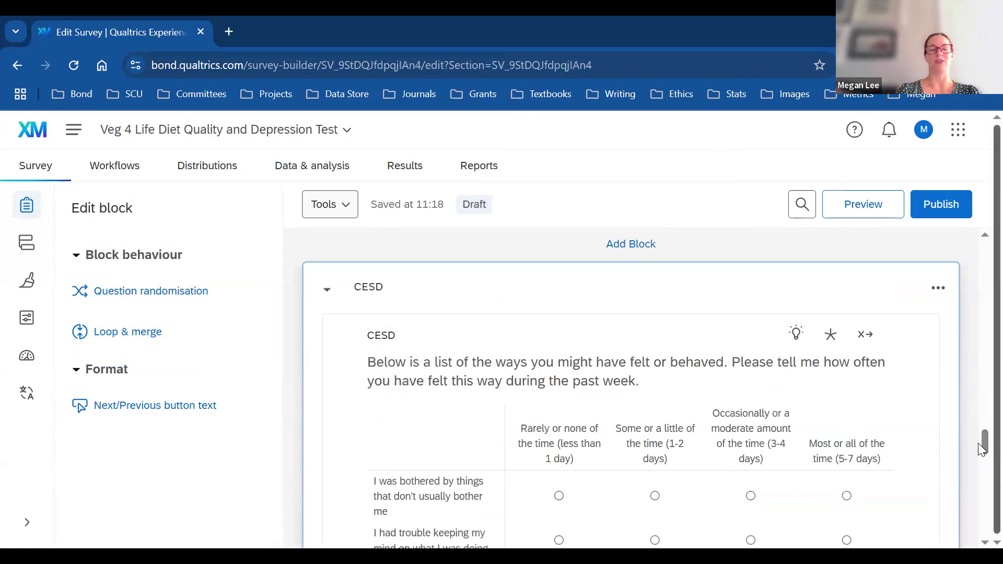
drag(982, 441, 983, 478)
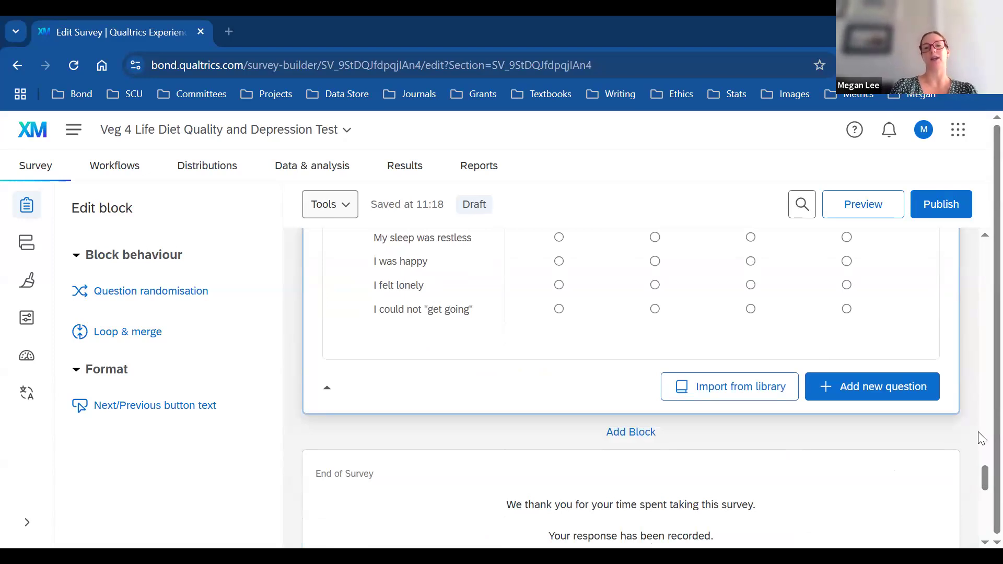
drag(981, 470, 981, 449)
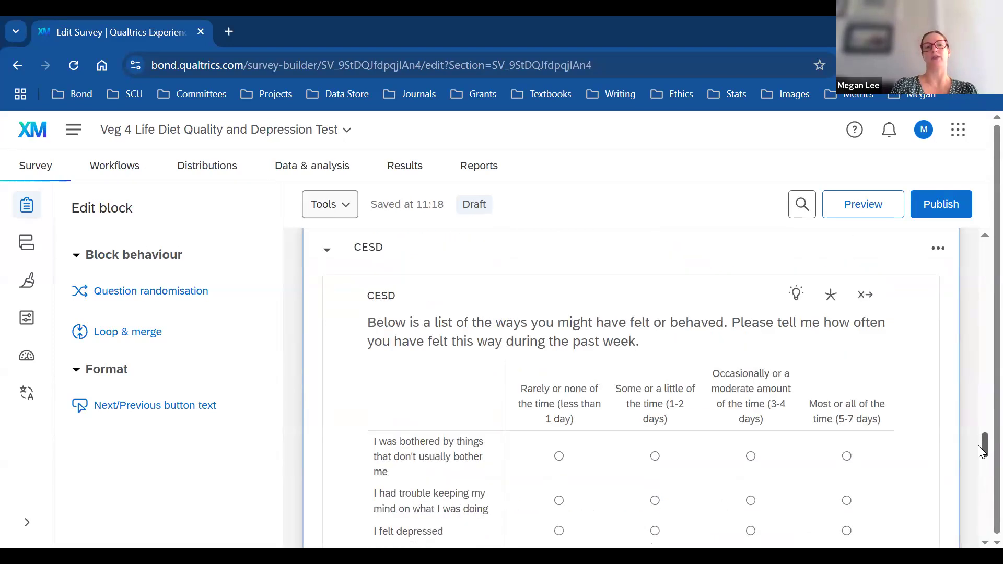
drag(978, 445, 978, 445)
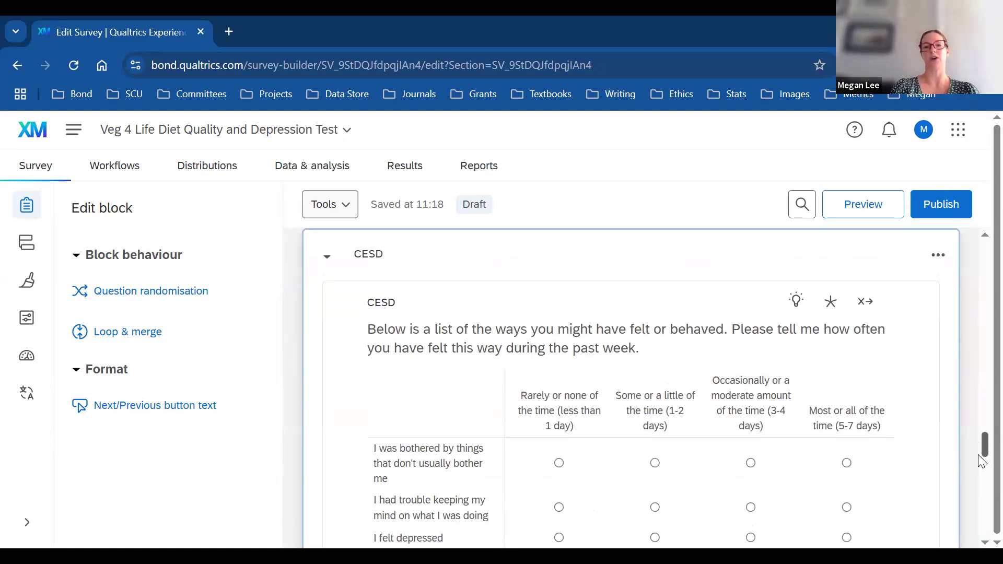
scroll(982, 445, down, 10)
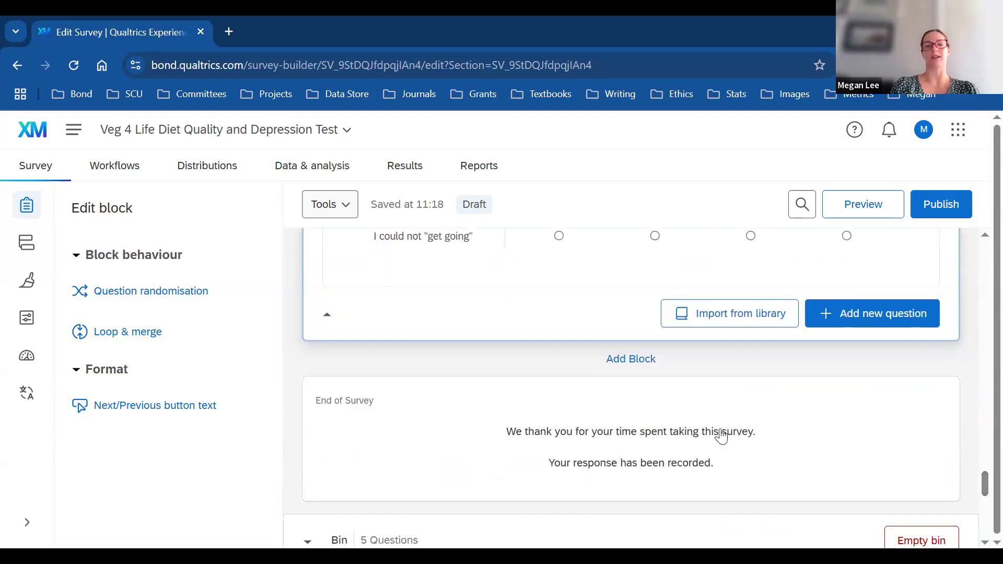
Step: Add a new block named SCS after CESD, holding a slider question
click(640, 361)
click(384, 405)
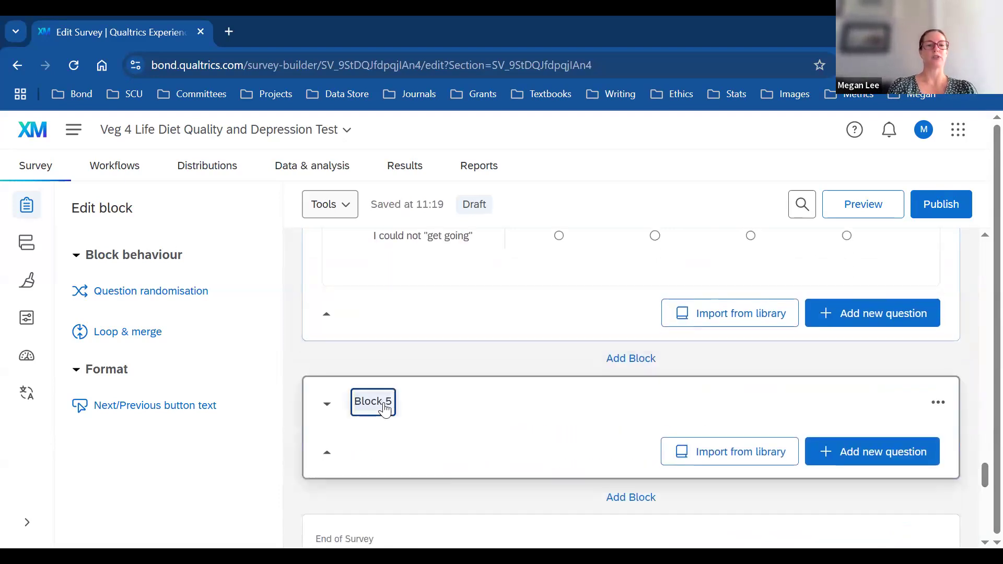
text(SCS)
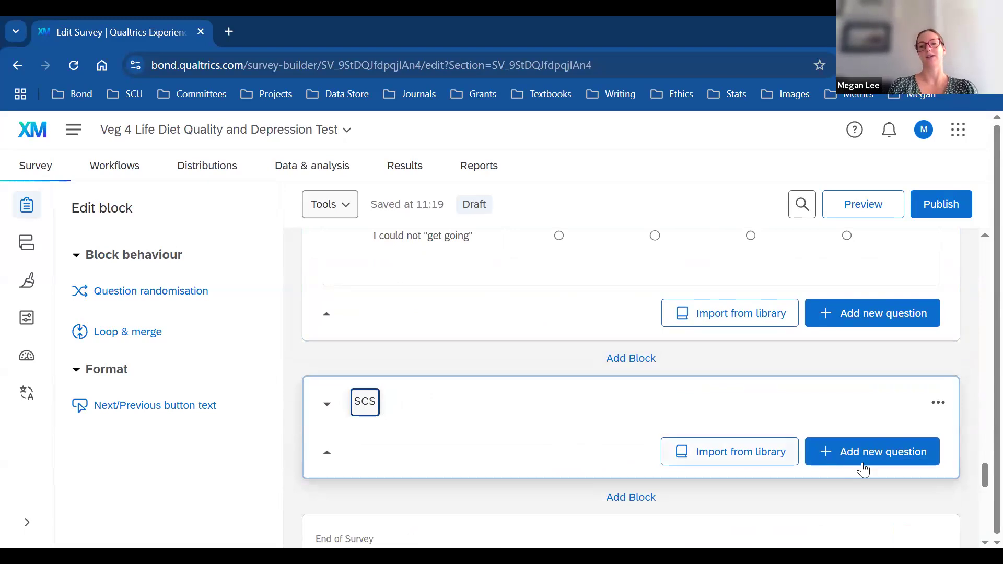
click(893, 460)
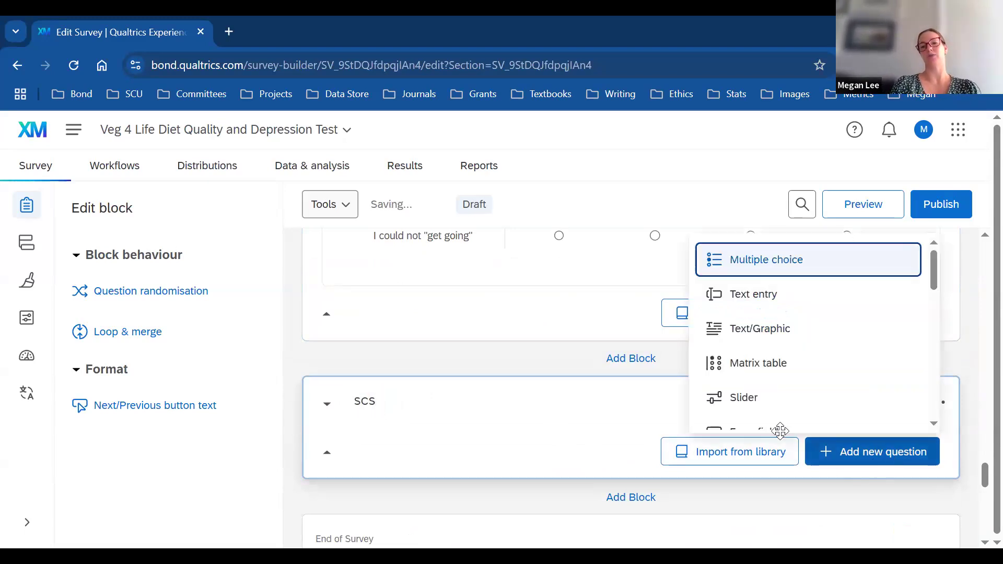
click(736, 384)
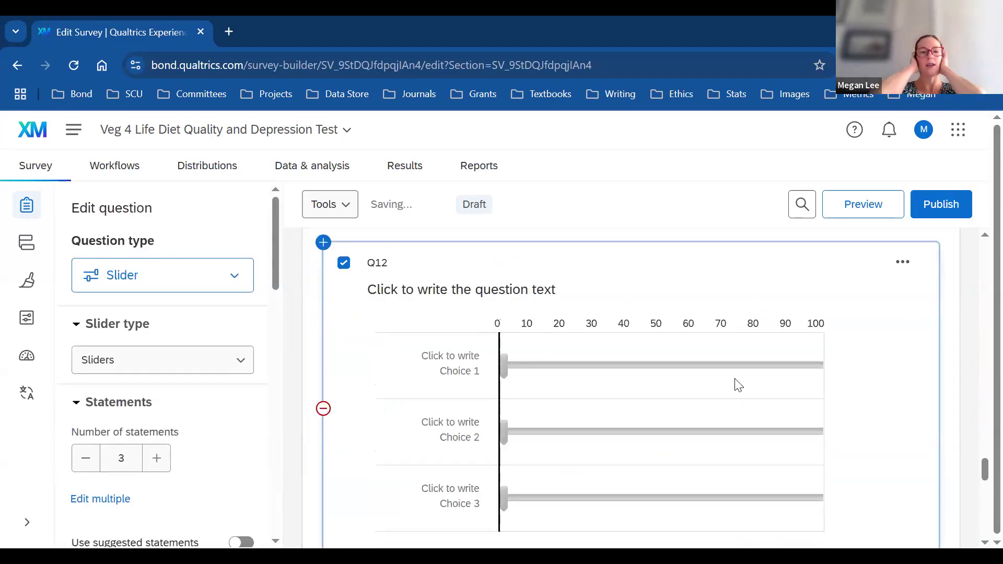
Step: Relabel Q12 as SCS and paste the agree/disagree instruction as its question text
click(384, 266)
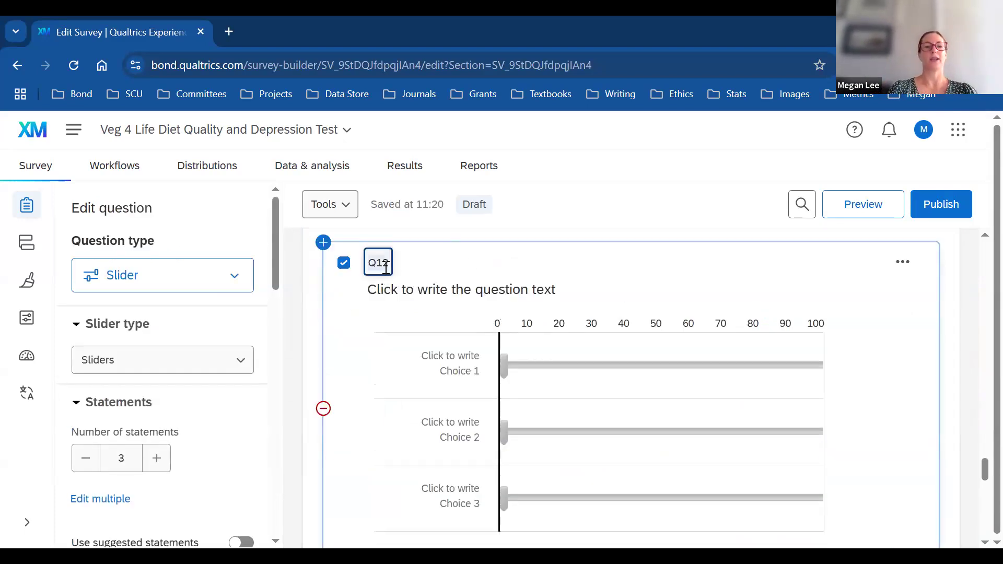
key(BackSpace)
key(BackSpace)
key(BackSpace)
text(SCS)
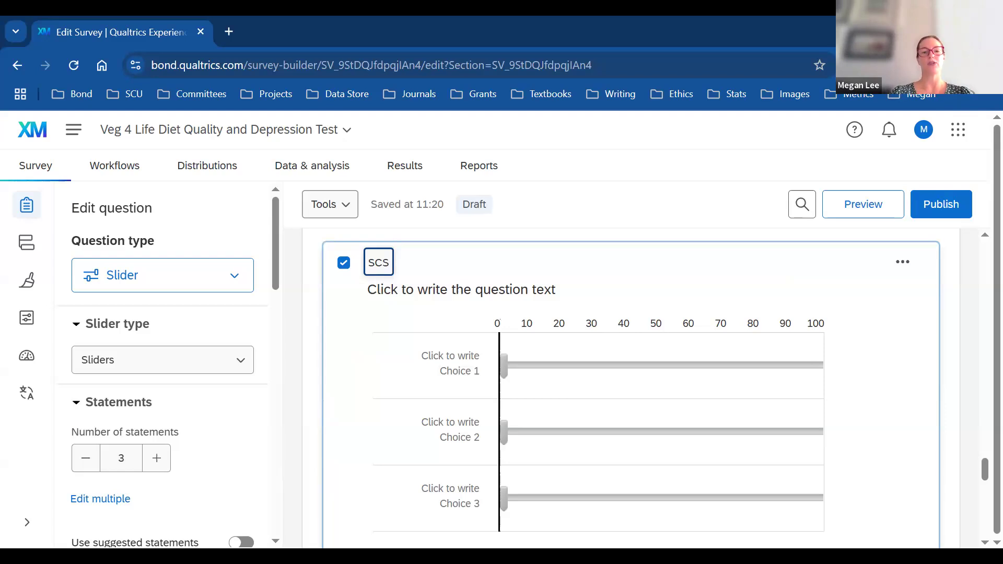
click(978, 307)
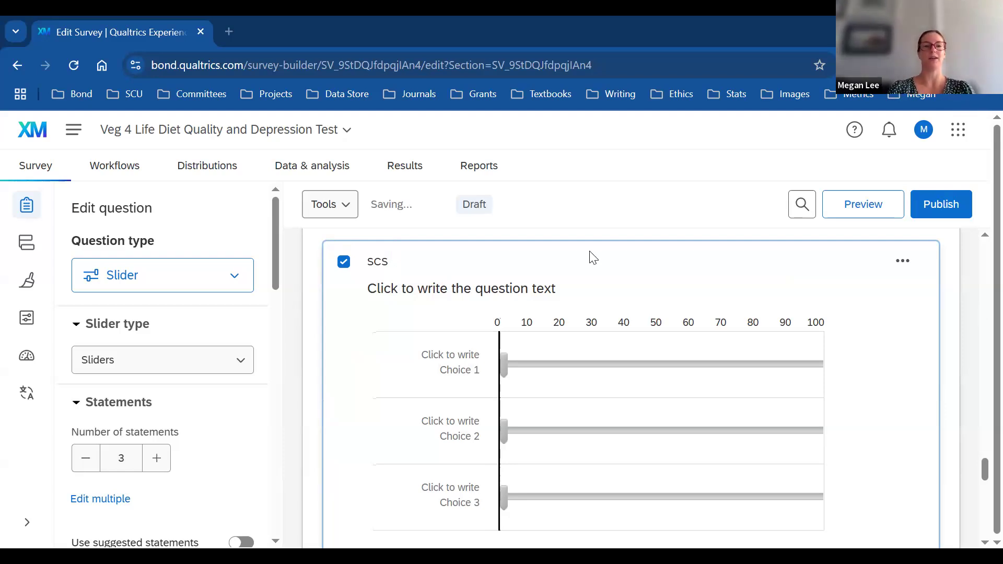
click(546, 289)
text(Circle the answer that shows how much you agree or disagree with each of the following statements from 1 strongly agree through to 6 strongly disagree.)
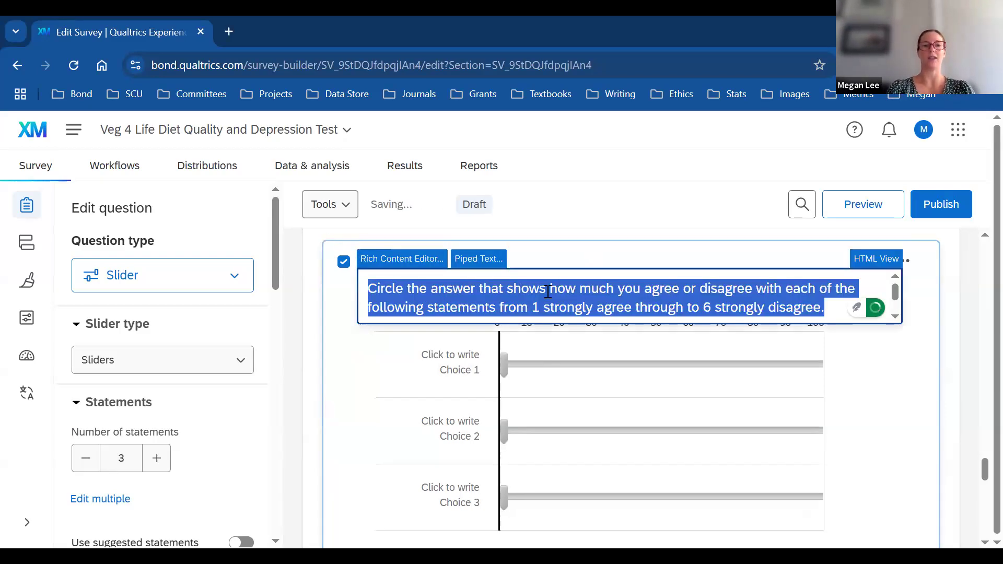
Step: Set the SCS slider scale minimum to 1 and maximum to 6
click(953, 264)
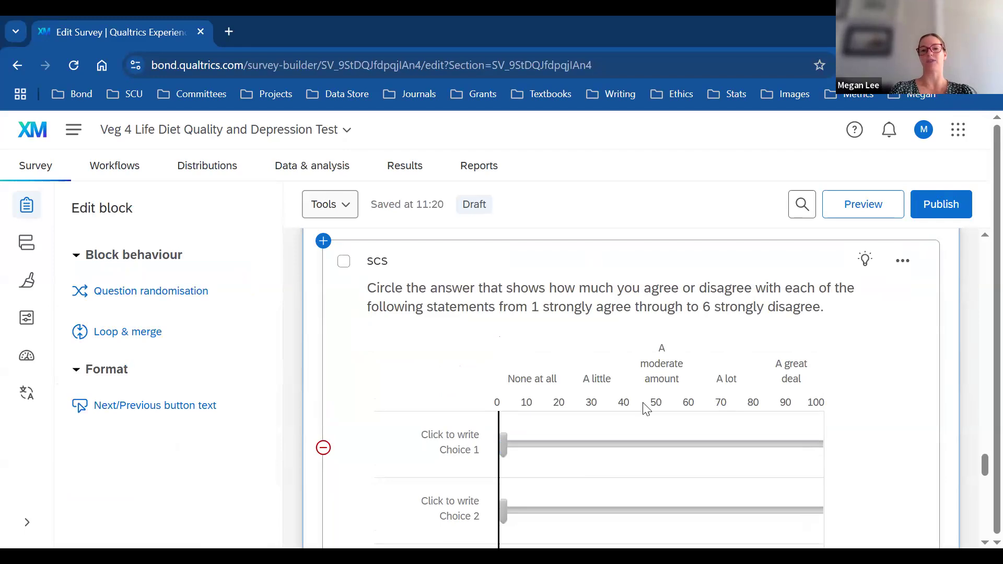
click(627, 298)
click(625, 296)
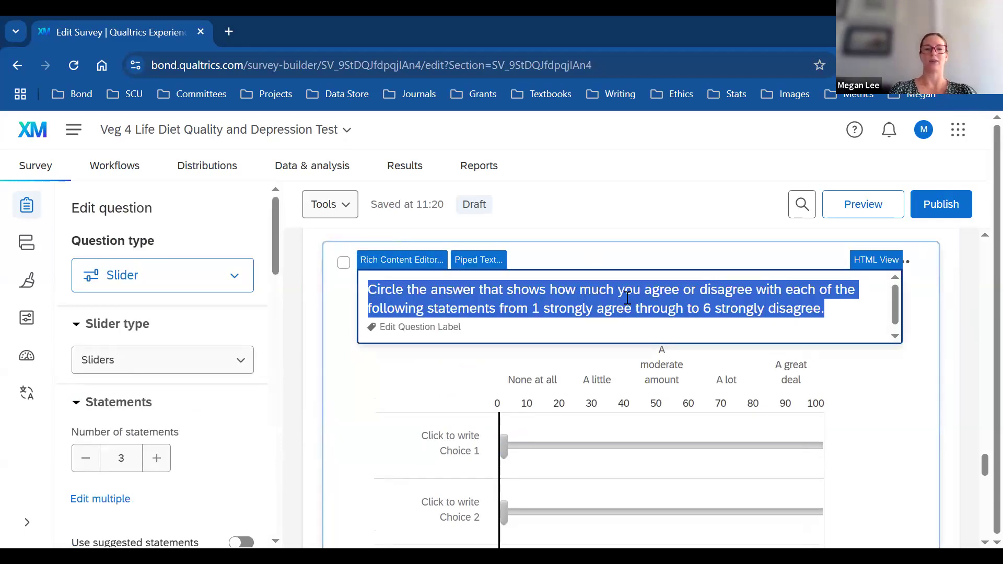
click(361, 374)
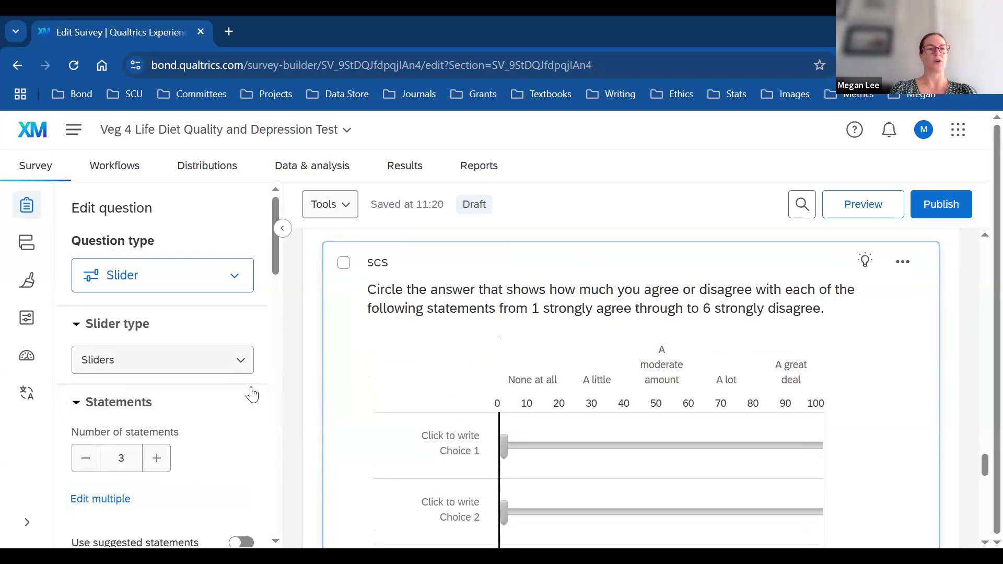
drag(276, 269, 308, 346)
click(100, 322)
key(BackSpace)
text(1)
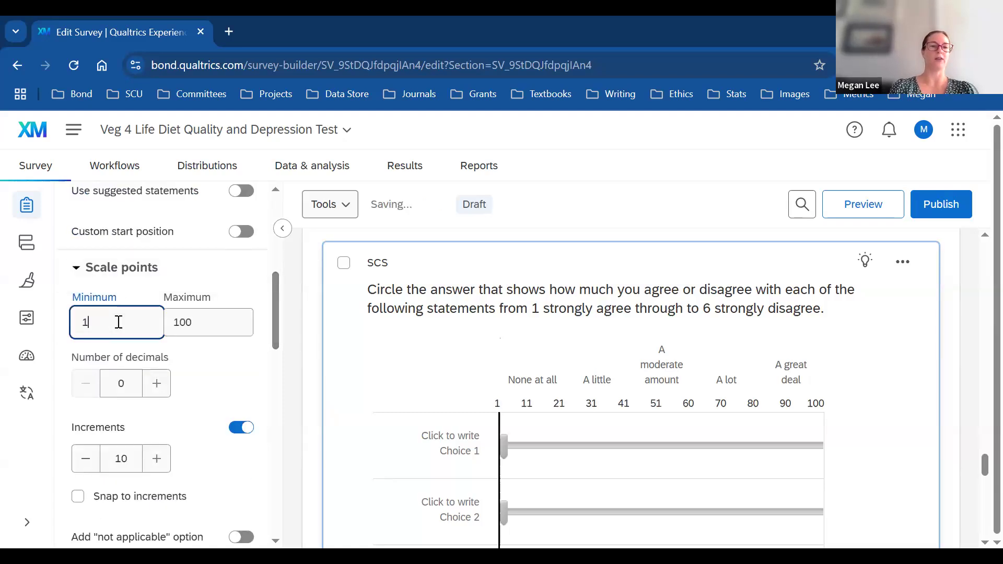
click(209, 328)
key(BackSpace)
key(BackSpace)
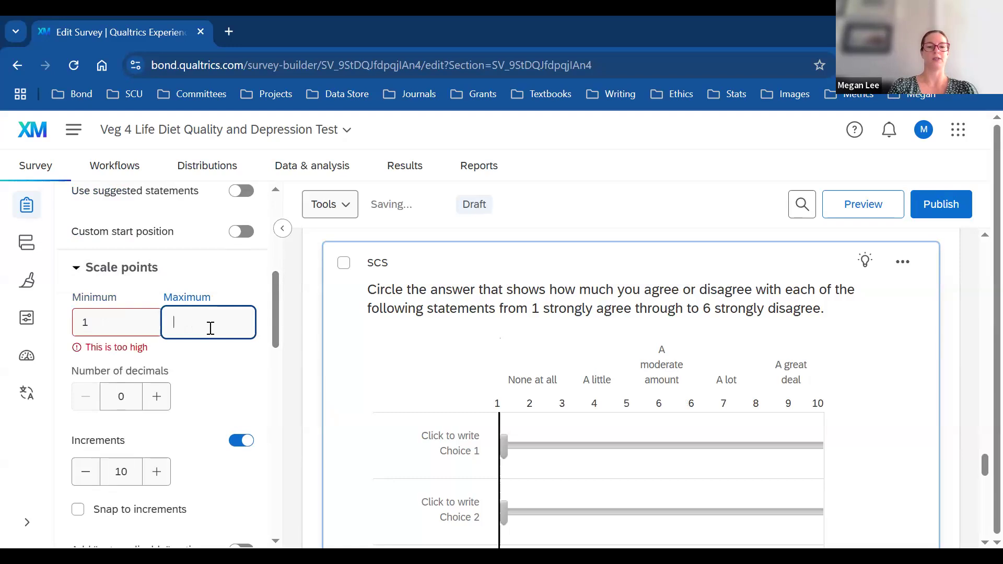
text(6)
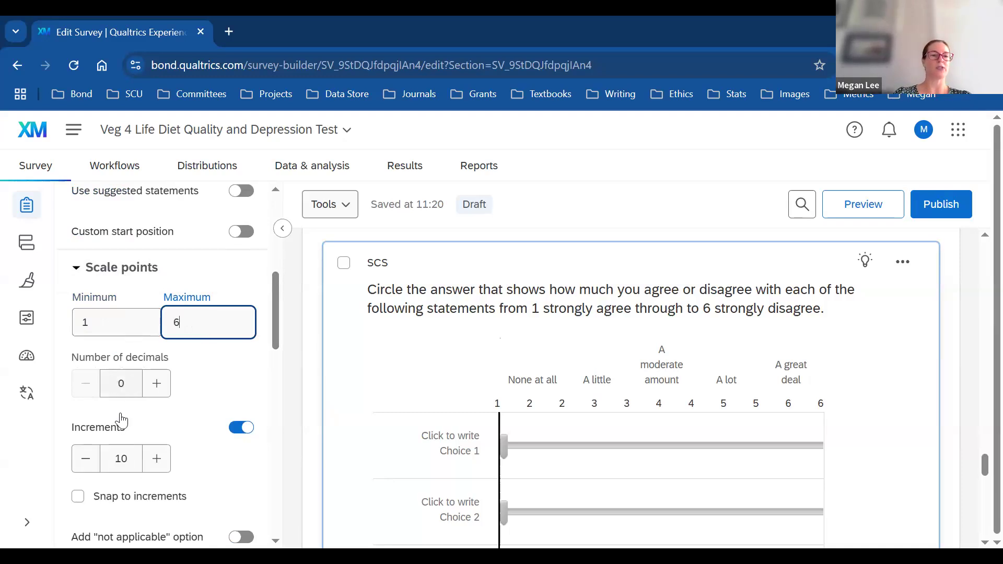
Step: Adjust the scale increments down and up, settling on 5
click(87, 458)
click(87, 460)
click(87, 461)
click(92, 464)
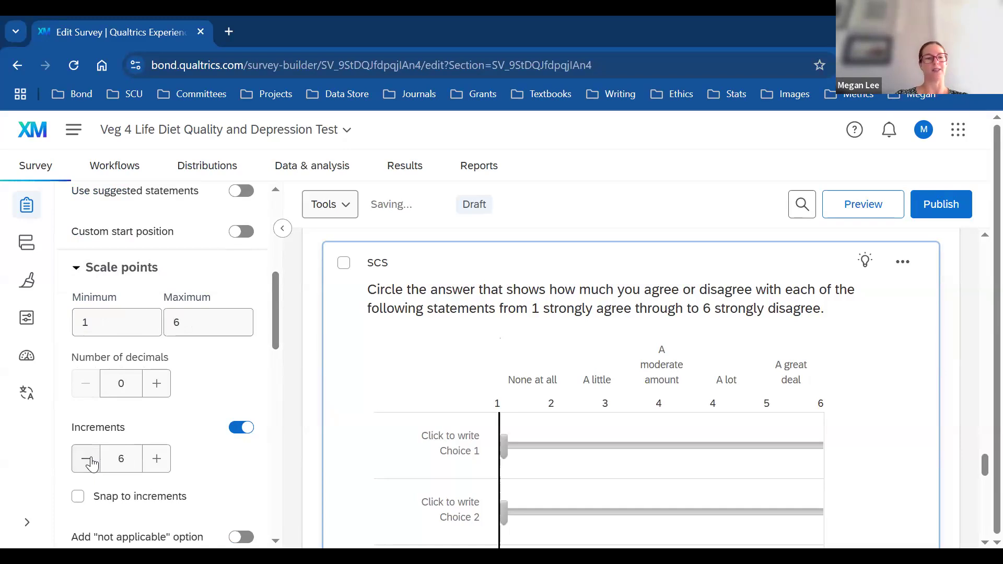
click(156, 459)
click(155, 458)
click(156, 459)
click(155, 459)
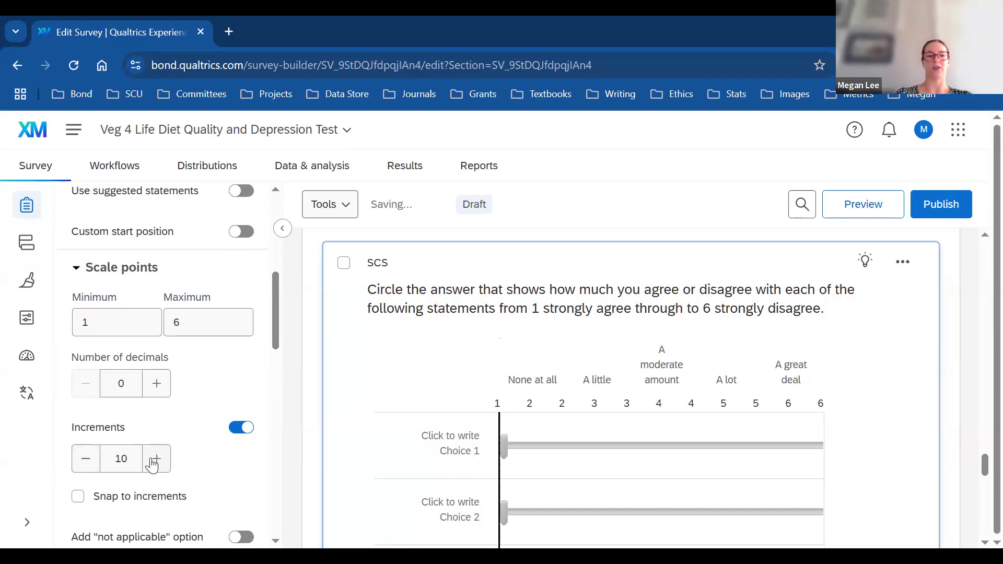
click(87, 460)
click(87, 459)
click(88, 463)
click(90, 464)
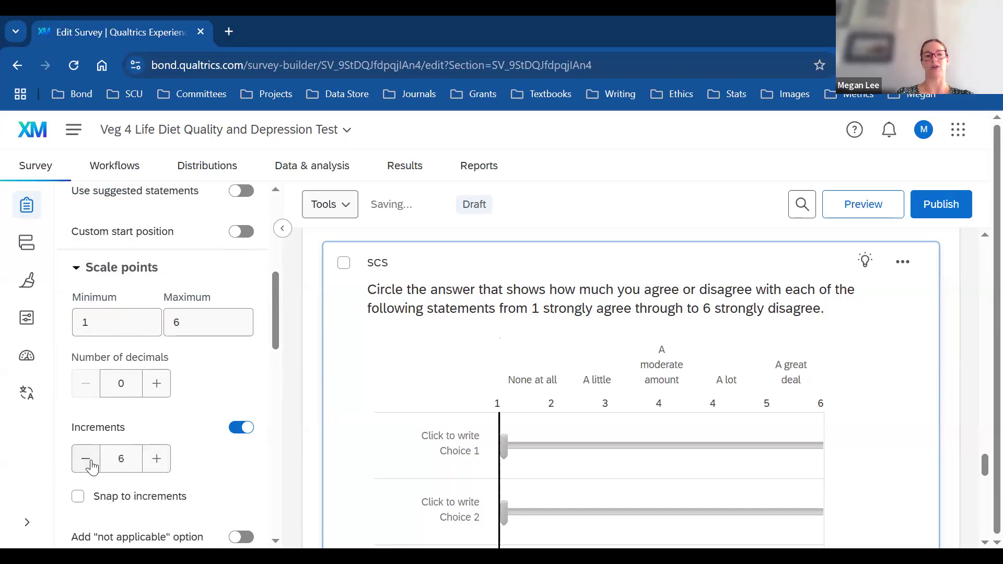
click(86, 460)
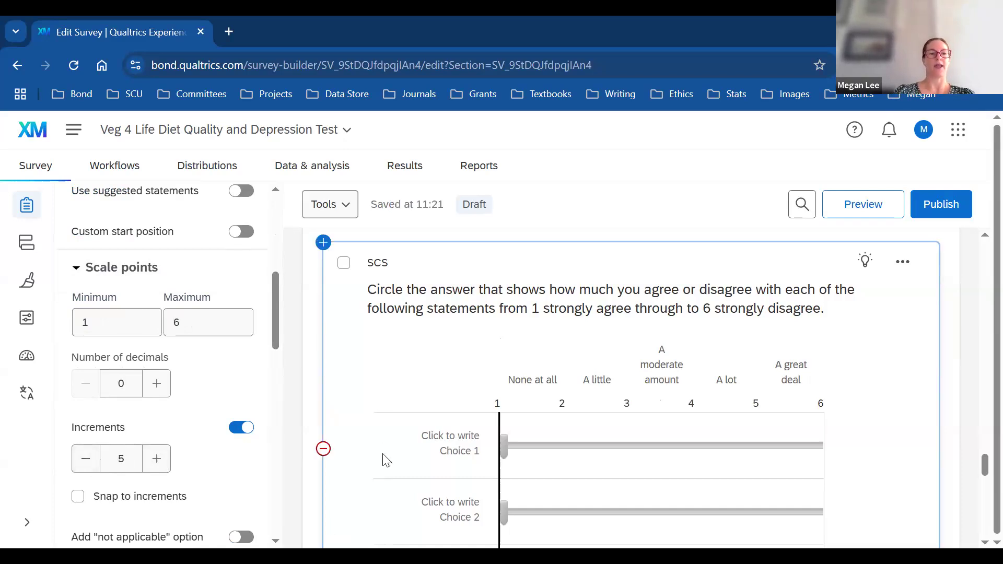
Step: Try 5 and then 3 slider scale labels, then turn the labels off
drag(274, 306, 308, 381)
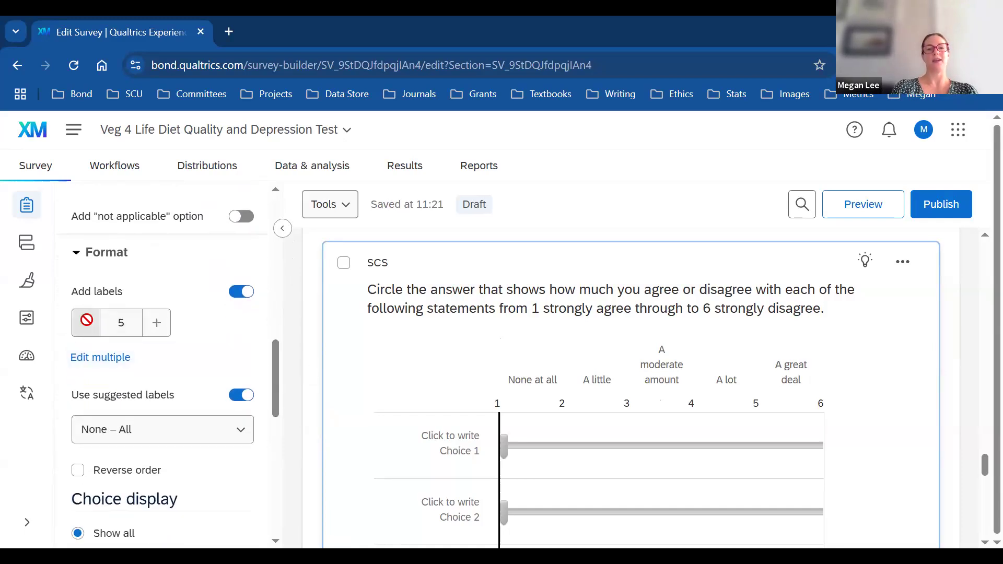
click(87, 320)
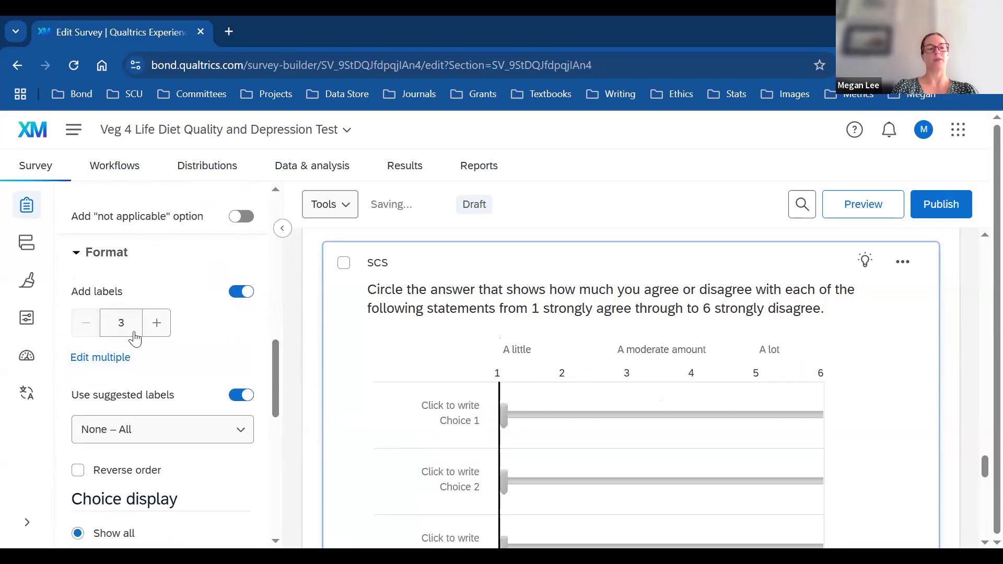
click(160, 328)
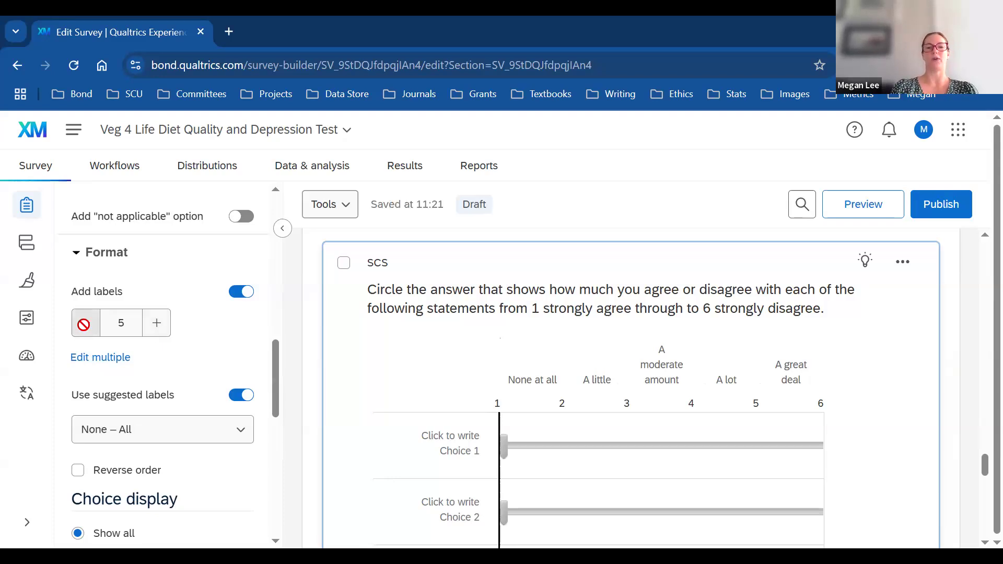
click(83, 324)
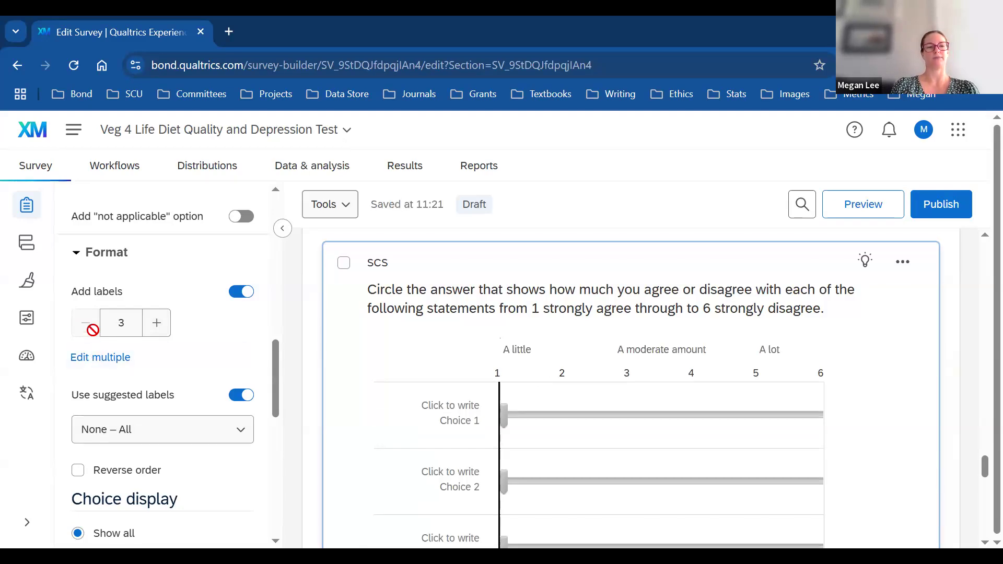
click(242, 291)
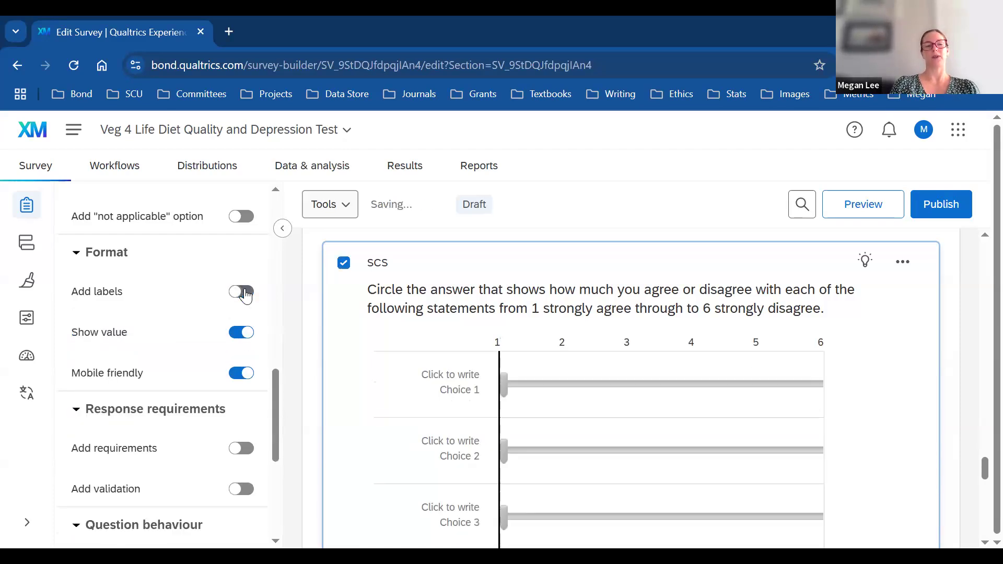
drag(283, 410, 284, 382)
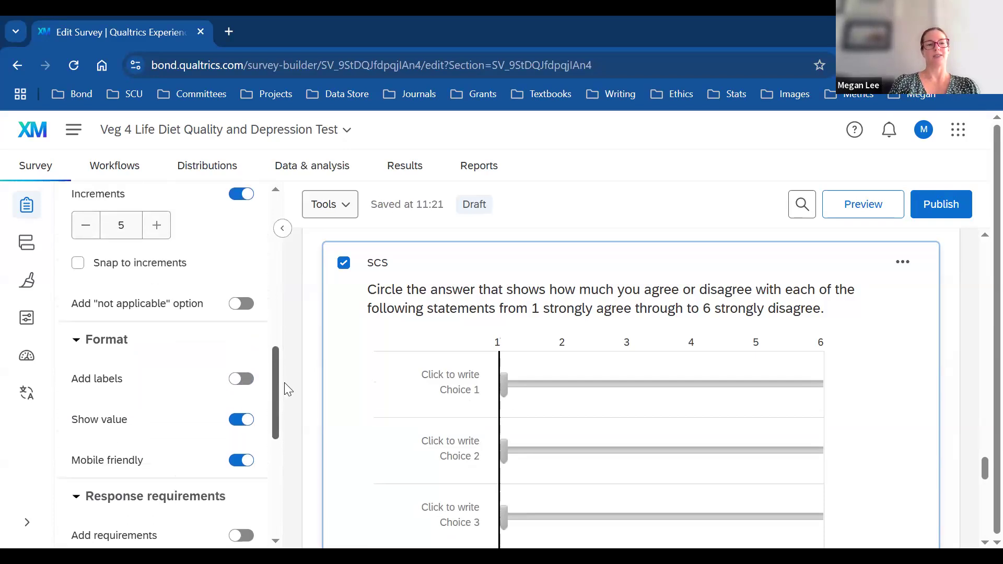
Step: Turn labels back on with two labels and name the first 'Strongly agree'
click(241, 379)
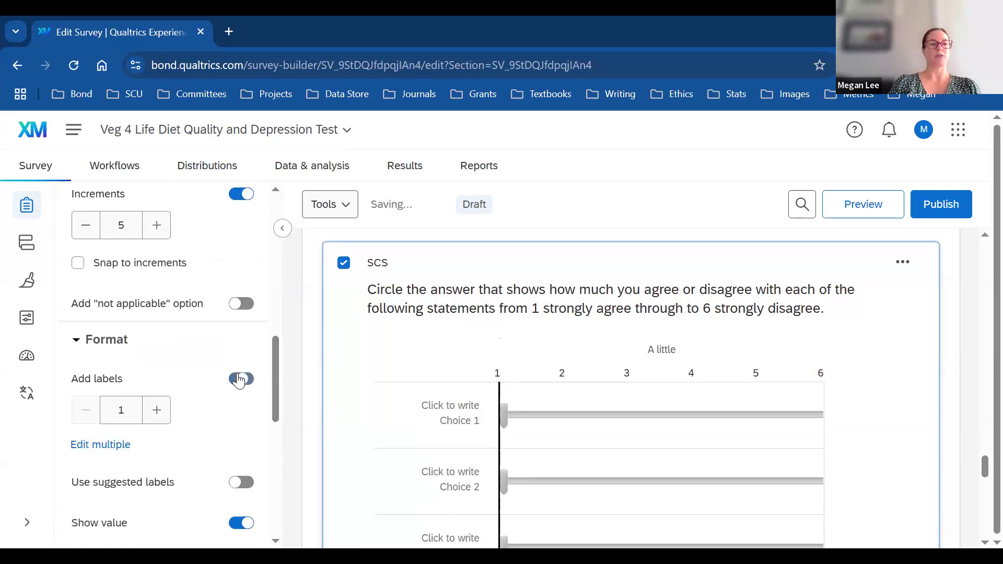
click(157, 411)
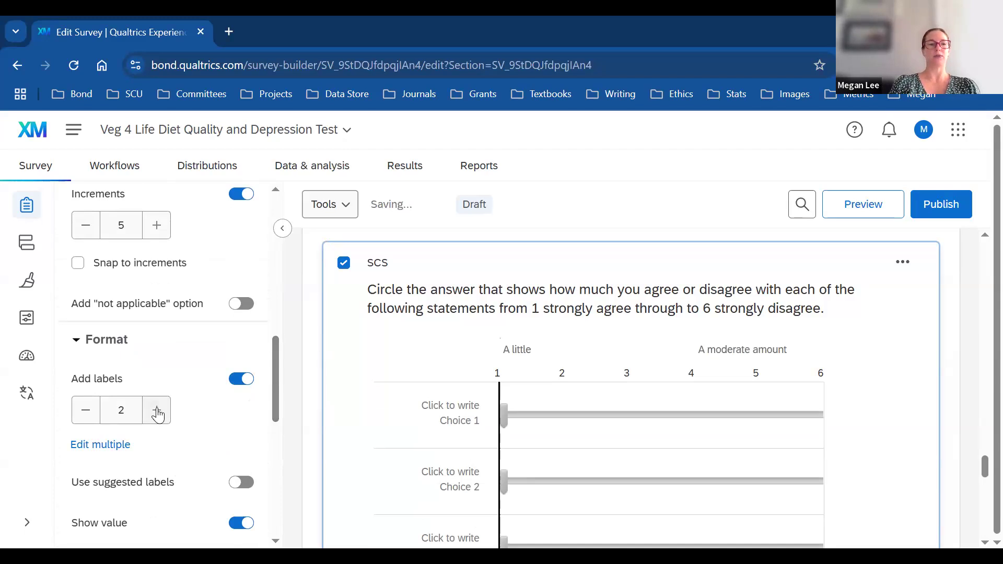
click(521, 350)
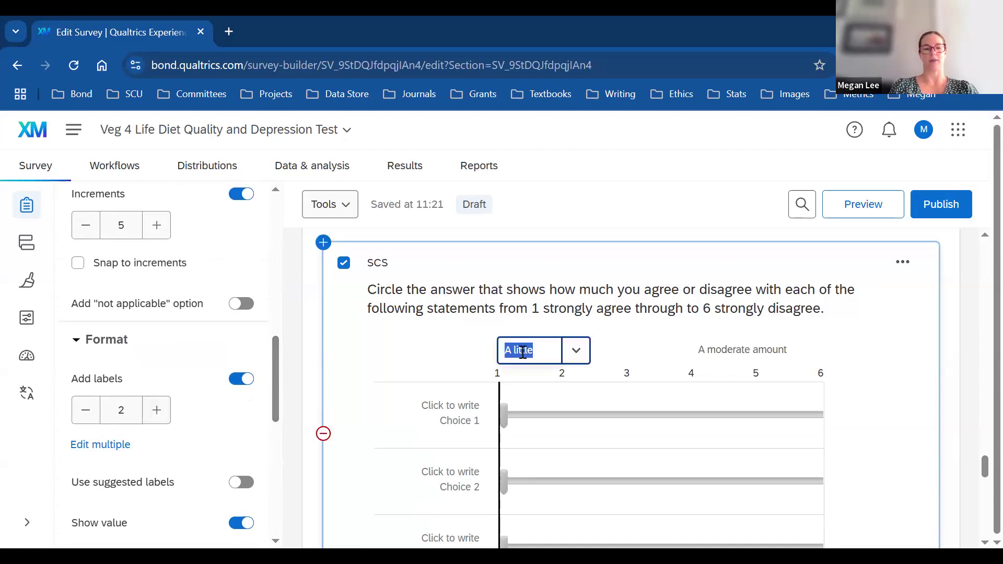
text(Strongly )
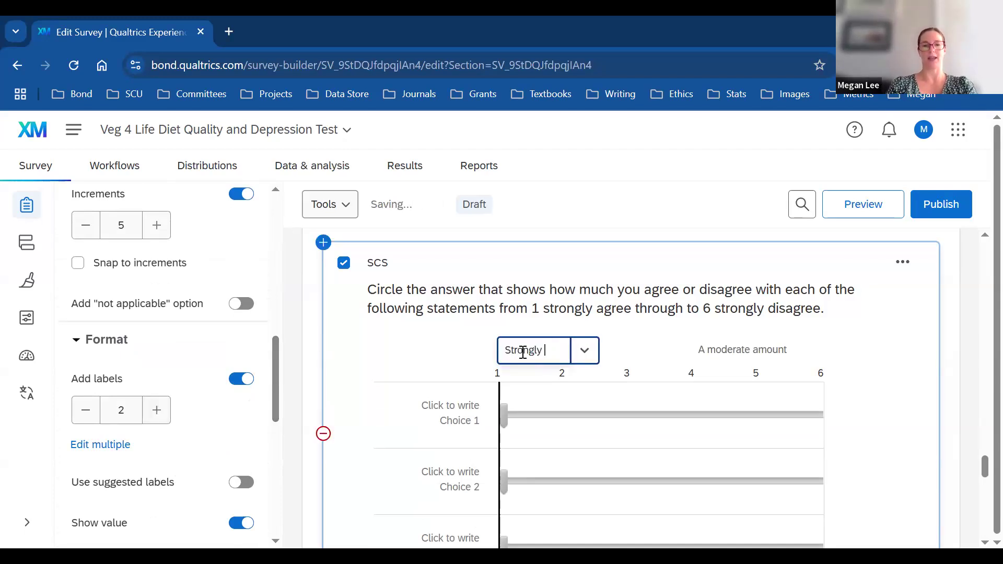
text(agr)
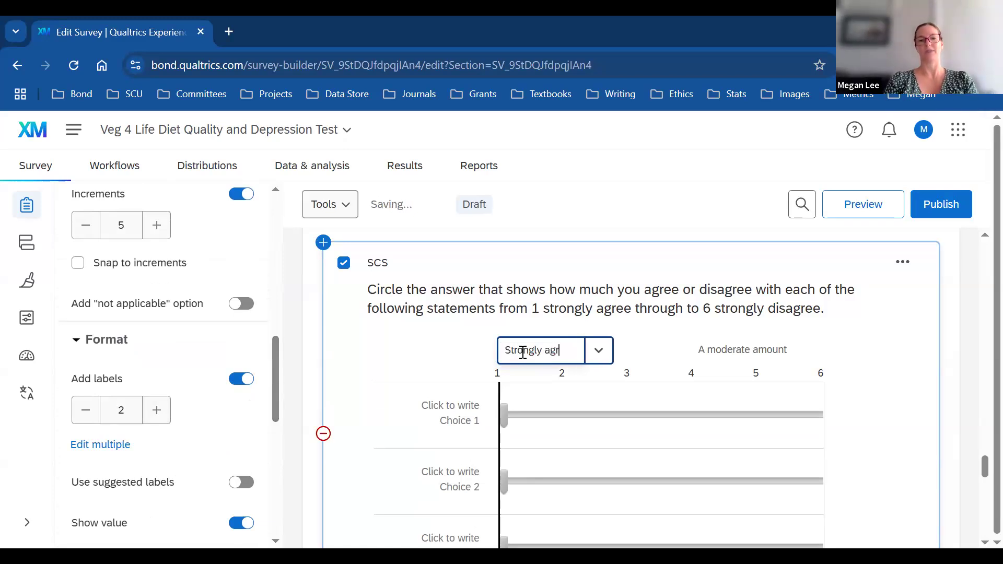
text(ee)
click(723, 357)
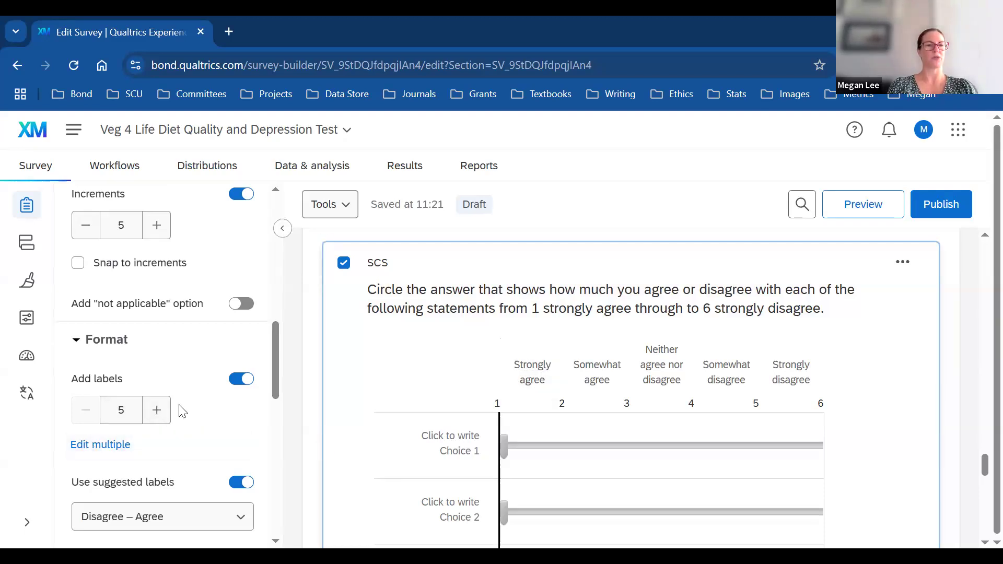
Step: Name the second label 'Strongly disagree', then remove all labels from the scale
click(242, 385)
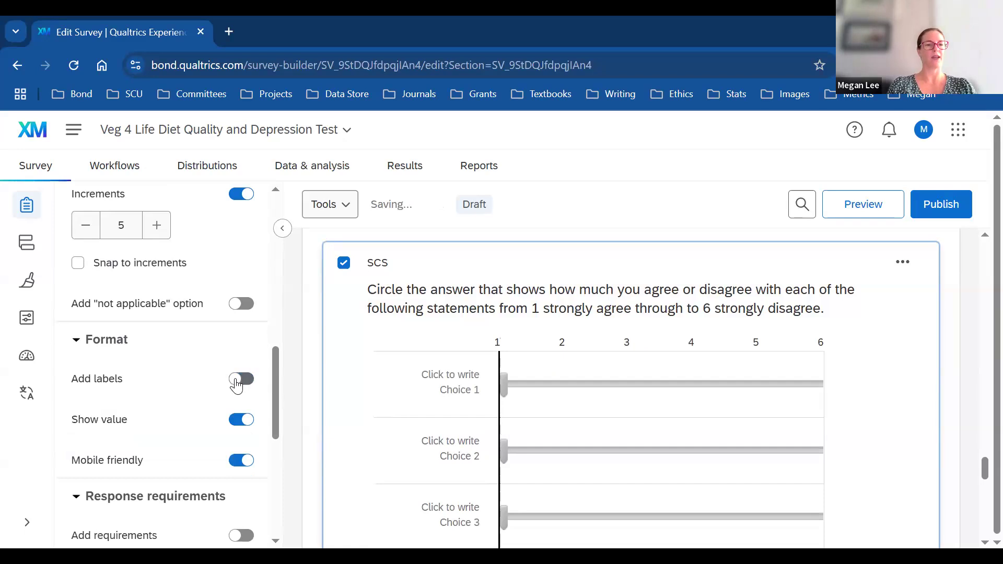
click(238, 381)
click(156, 412)
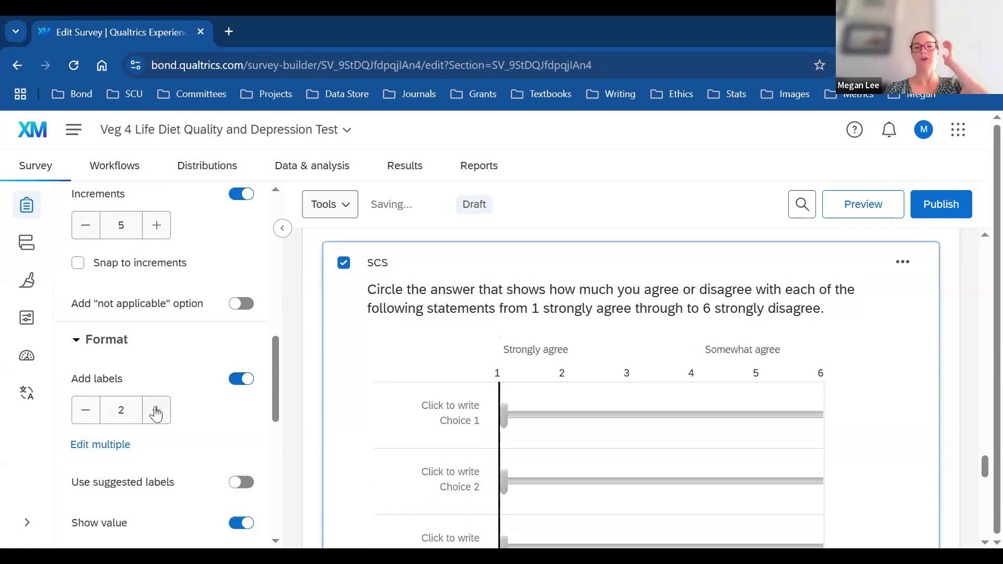
click(744, 353)
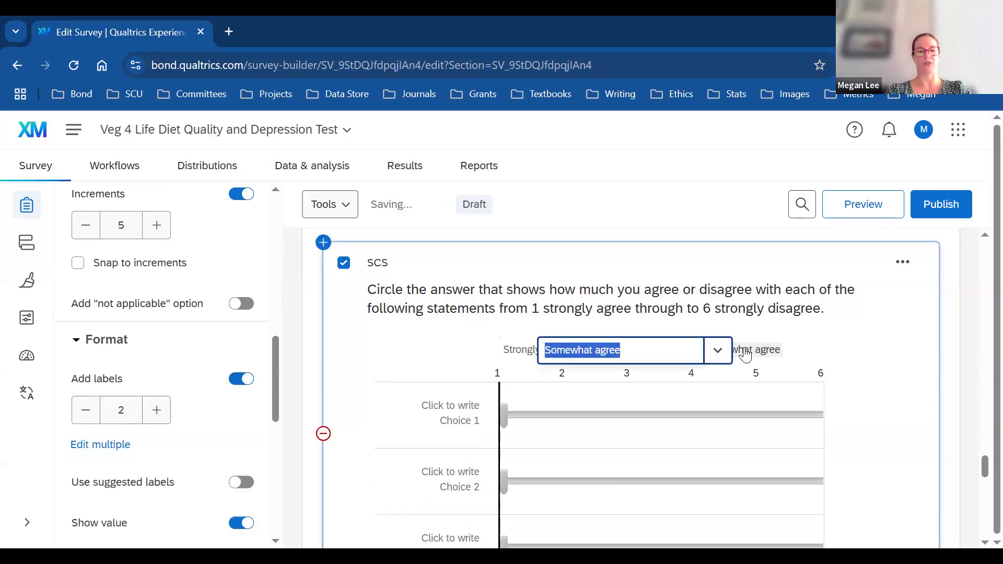
text(Strongly disagree)
click(887, 446)
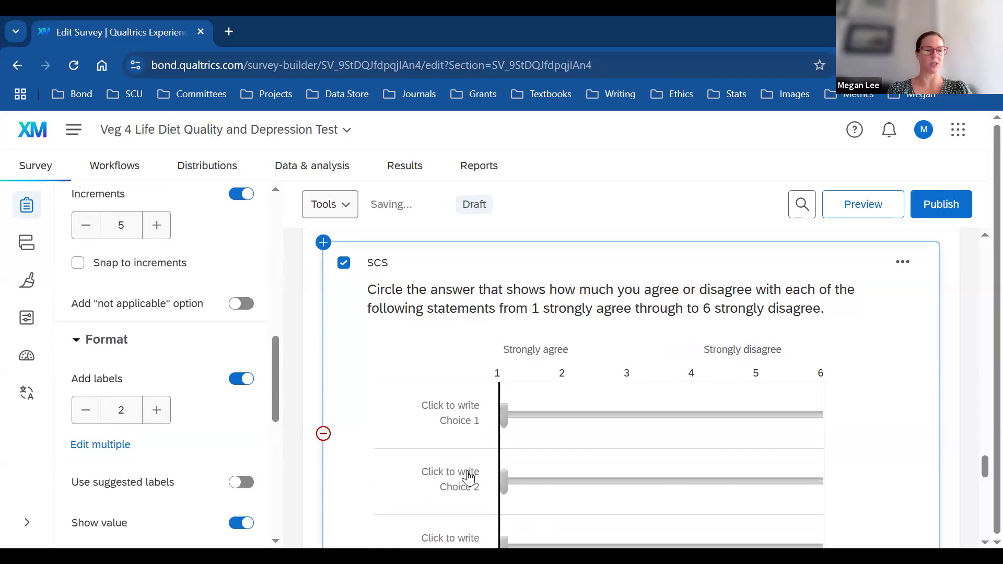
drag(274, 398, 272, 378)
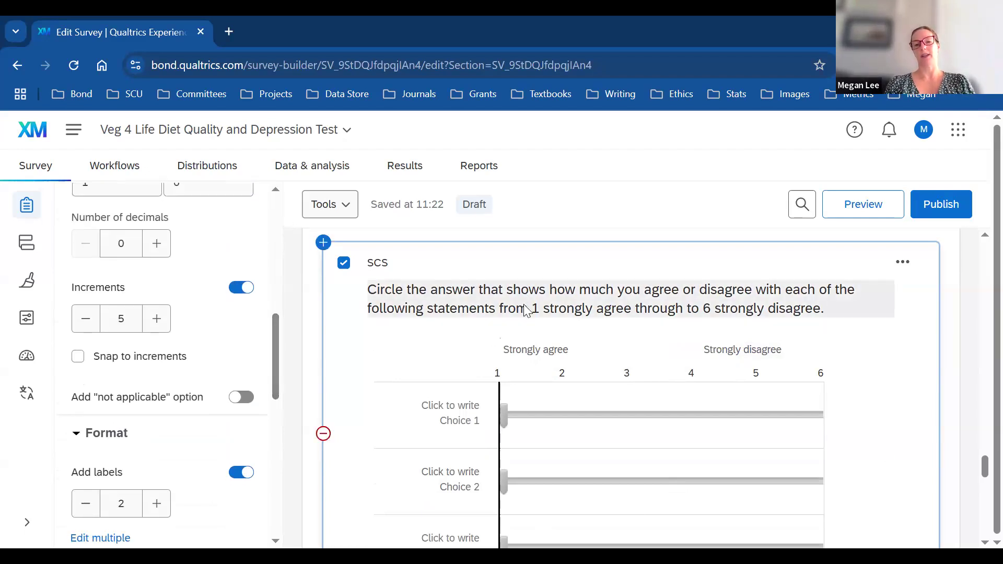
click(245, 474)
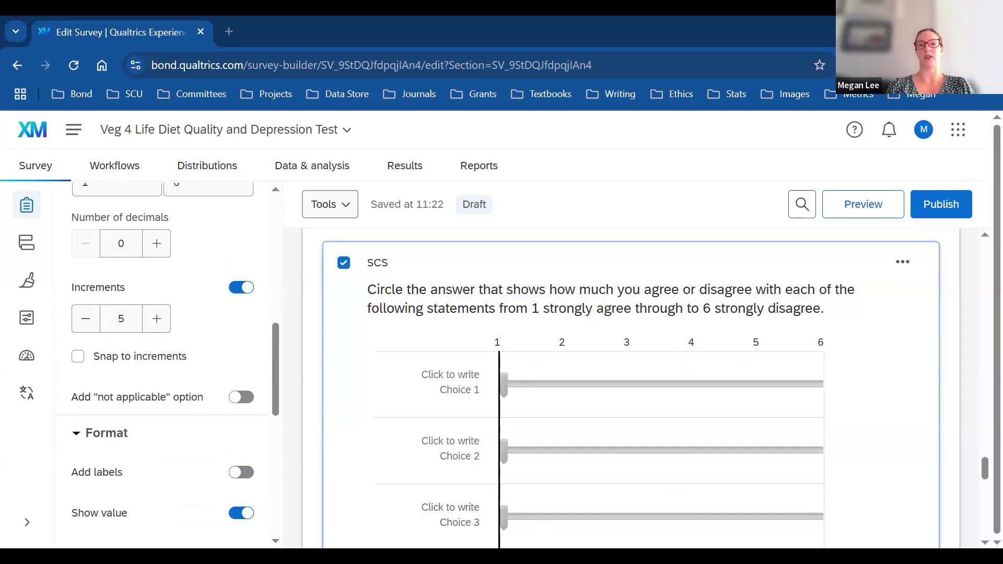
Step: Replace the first choice with 'I feel disconnected', removing its number
click(450, 389)
text(1. I feel disconnected from the world around me)
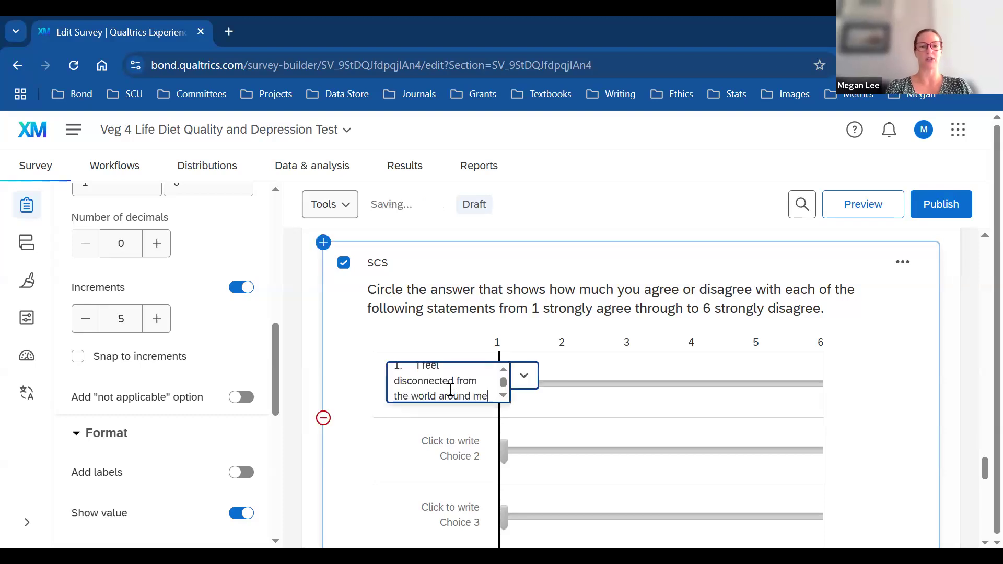
click(416, 375)
key(BackSpace)
key(BackSpace)
key(BackSpace)
key(BackSpace)
key(BackSpace)
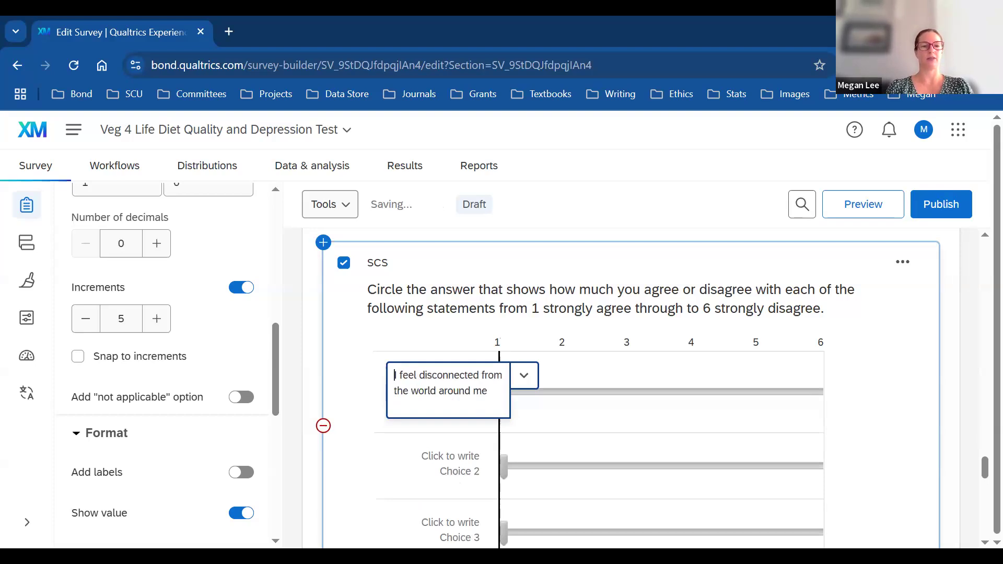
Step: Replace the second choice with the 'Even around people I know' statement, without its 2. prefix
click(456, 471)
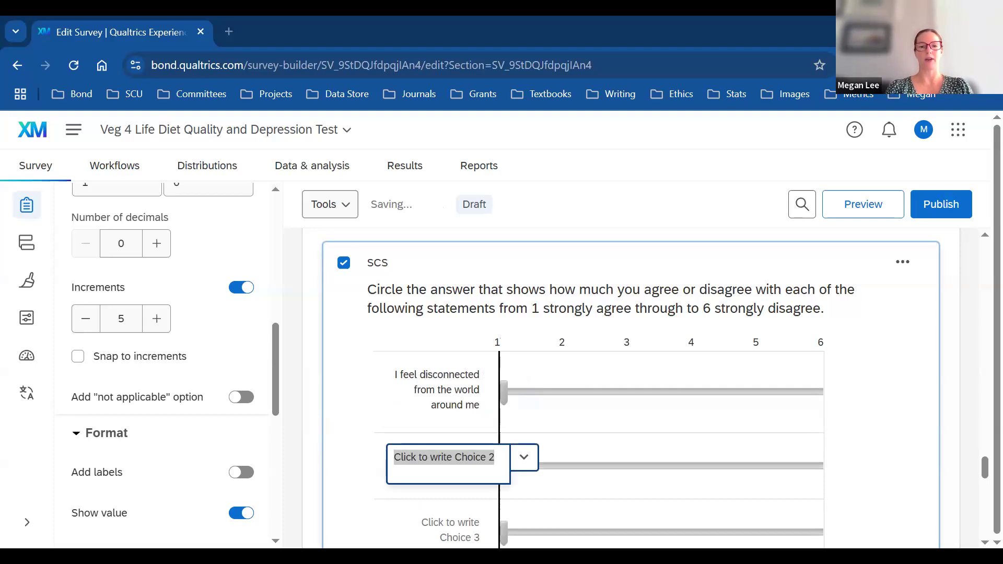
key(alt+Tab)
text(2. Even around people I know, I don’t feel that I really belong)
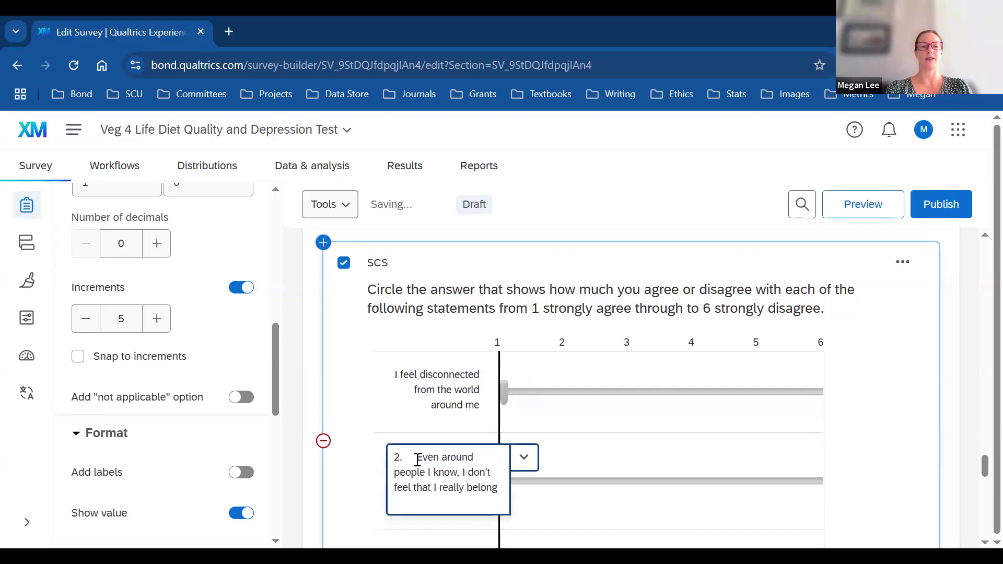
click(417, 460)
key(BackSpace)
key(BackSpace)
key(BackSpace)
drag(983, 468, 980, 488)
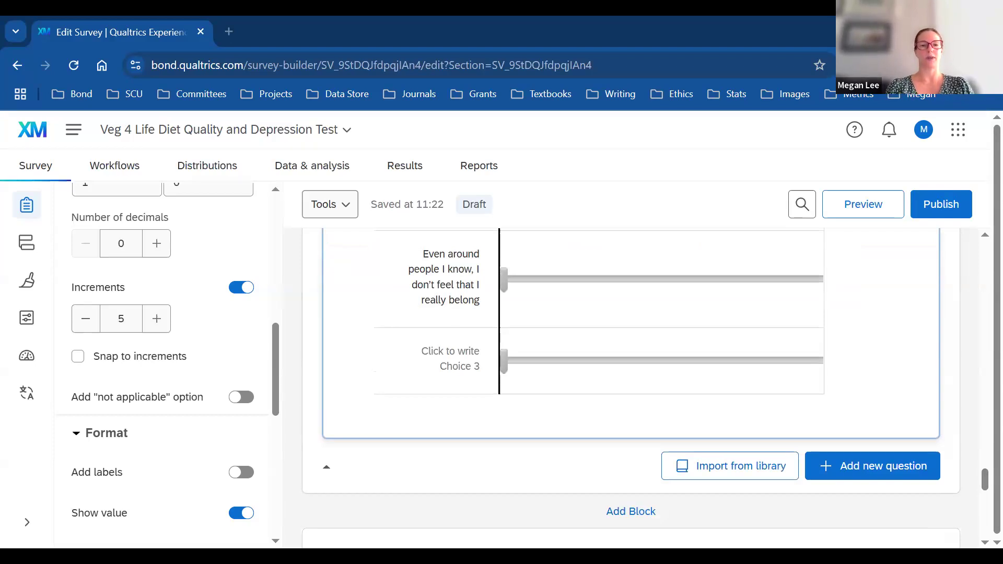
Step: Replace the third choice with 'I feel so distant from people', number removed
click(454, 352)
text(3. I feel so distant from people.)
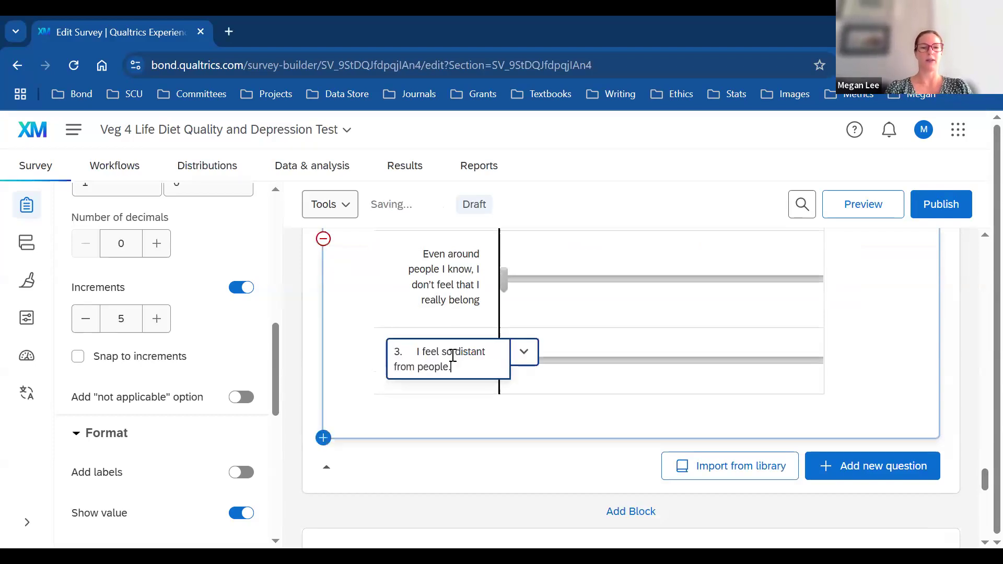
click(416, 351)
key(BackSpace)
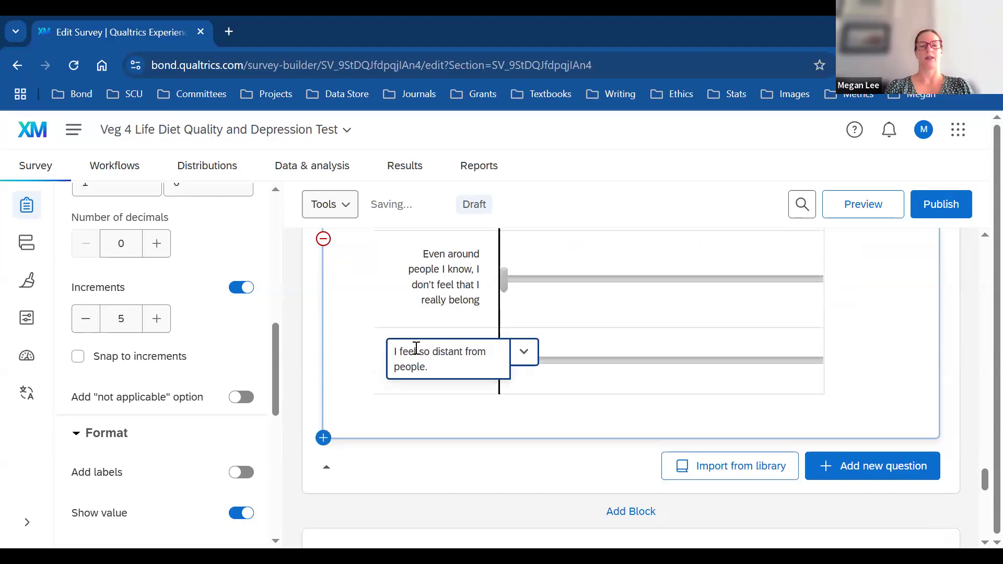
click(956, 403)
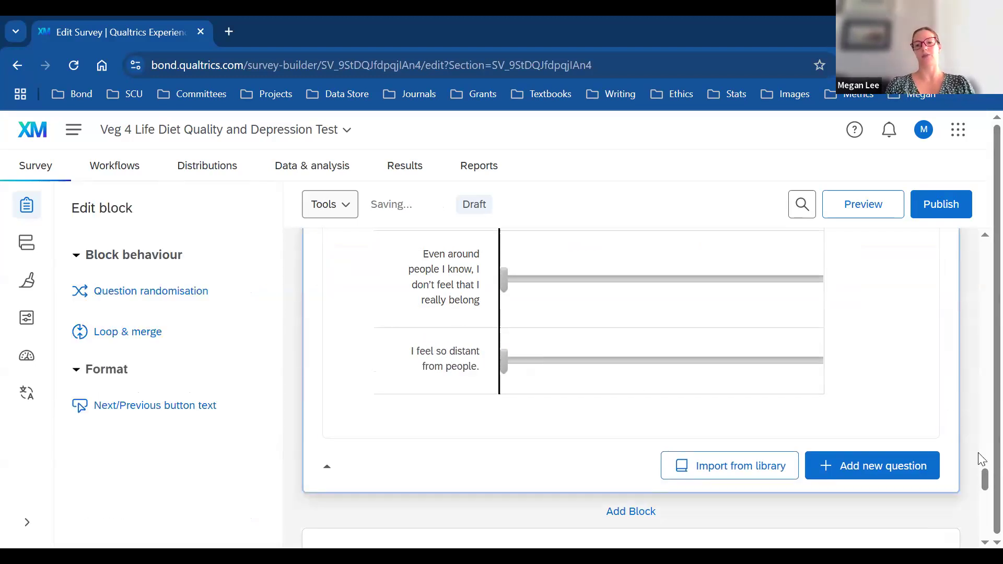
drag(983, 477, 982, 465)
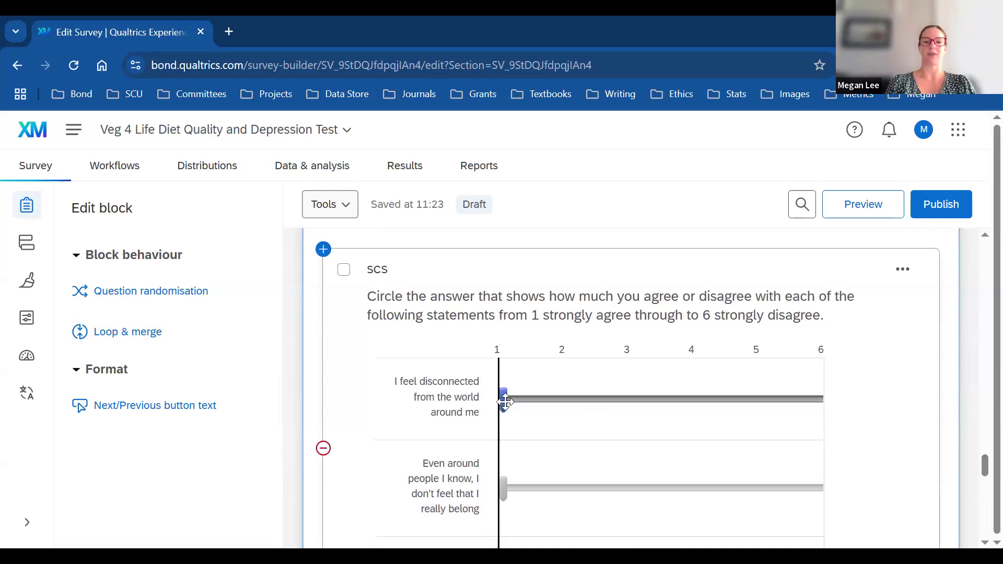
click(579, 410)
click(704, 409)
drag(538, 409, 498, 405)
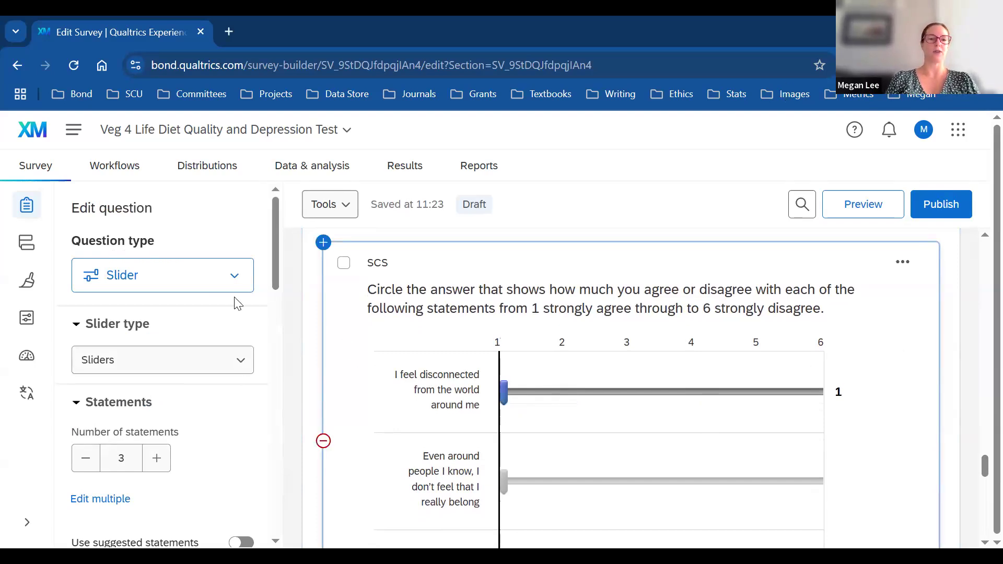
scroll(271, 375, down, 5)
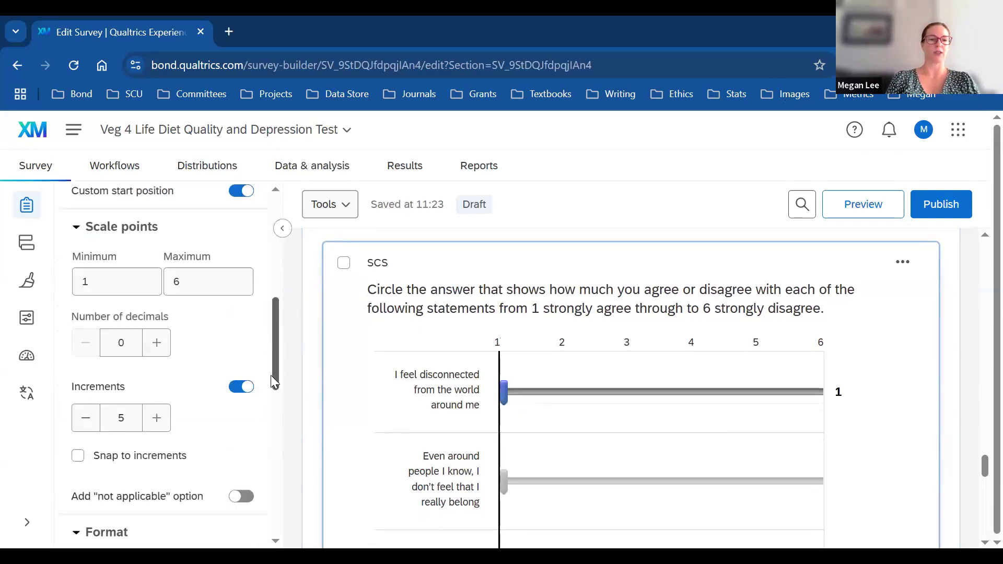
scroll(268, 466, down, 10)
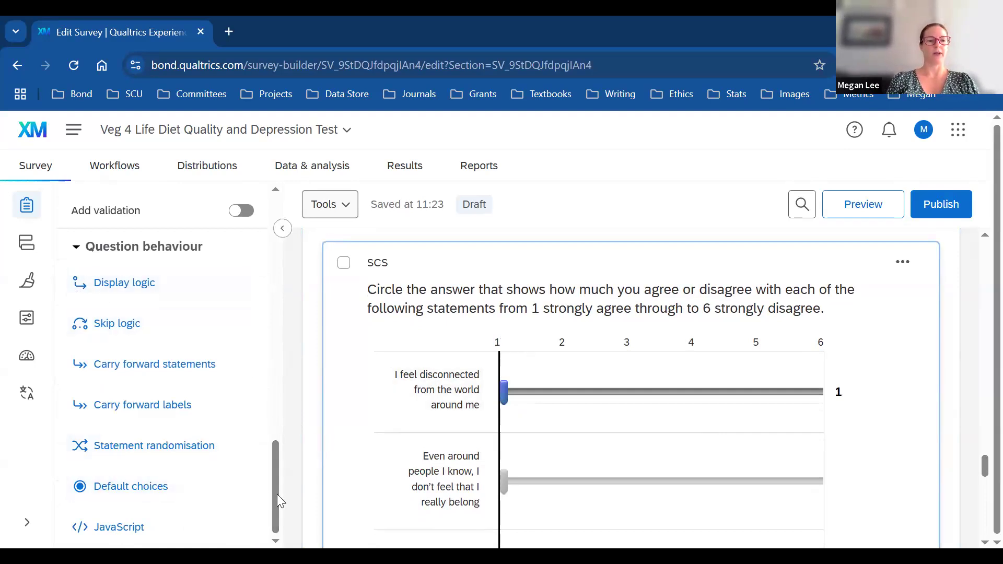
scroll(275, 477, up, 1)
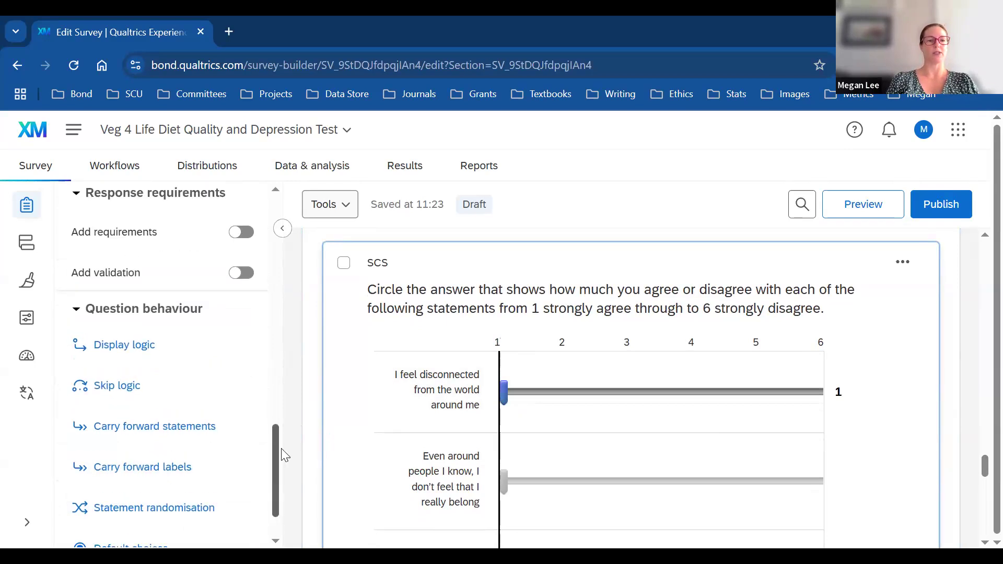
scroll(282, 449, up, 3)
scroll(277, 434, up, 1)
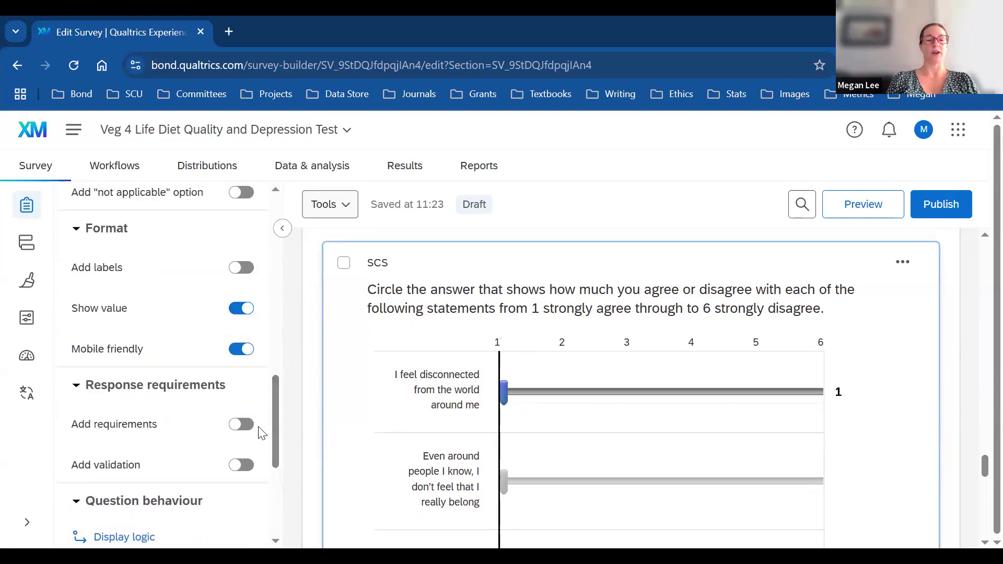
click(235, 426)
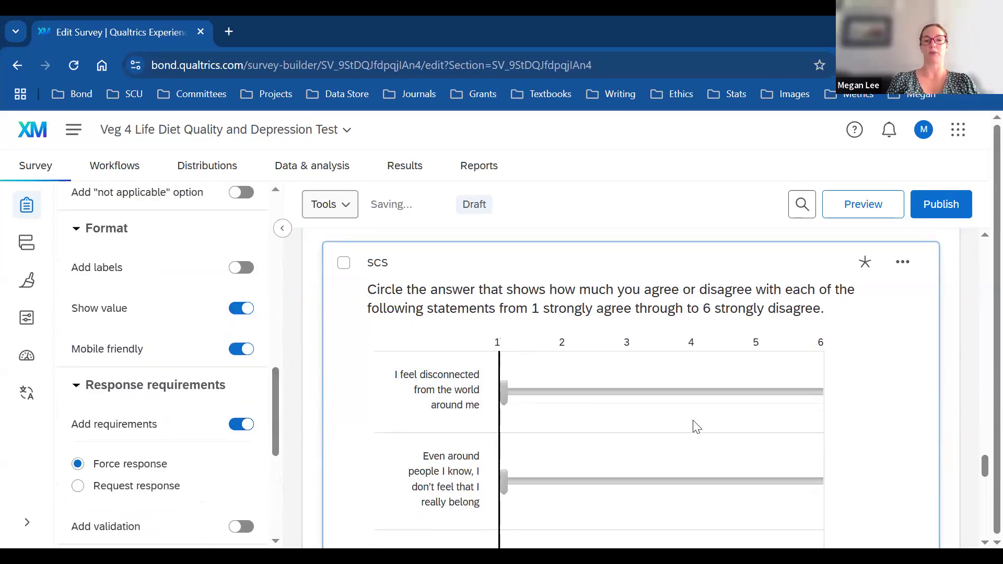
drag(978, 460, 979, 482)
right_click(975, 502)
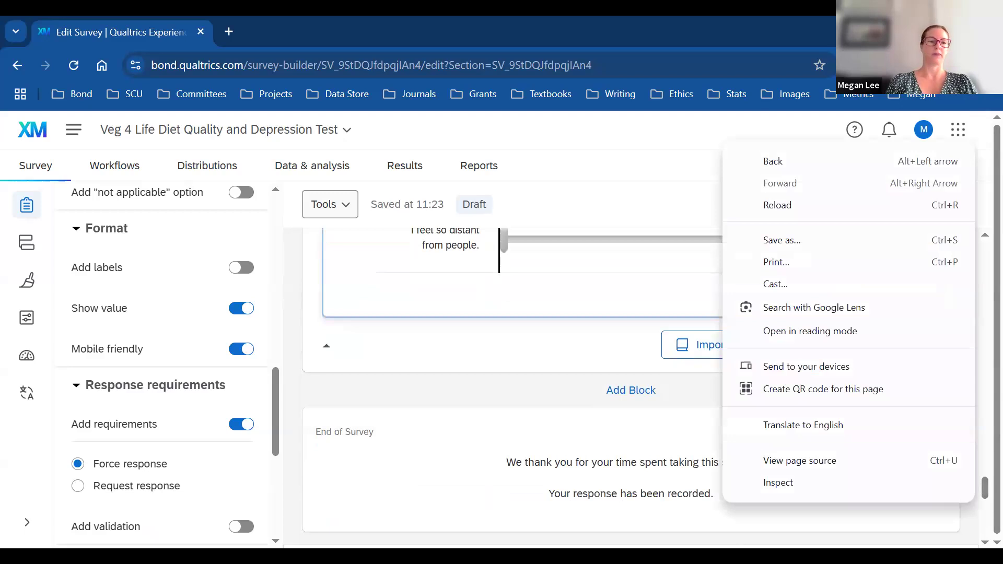
key(Escape)
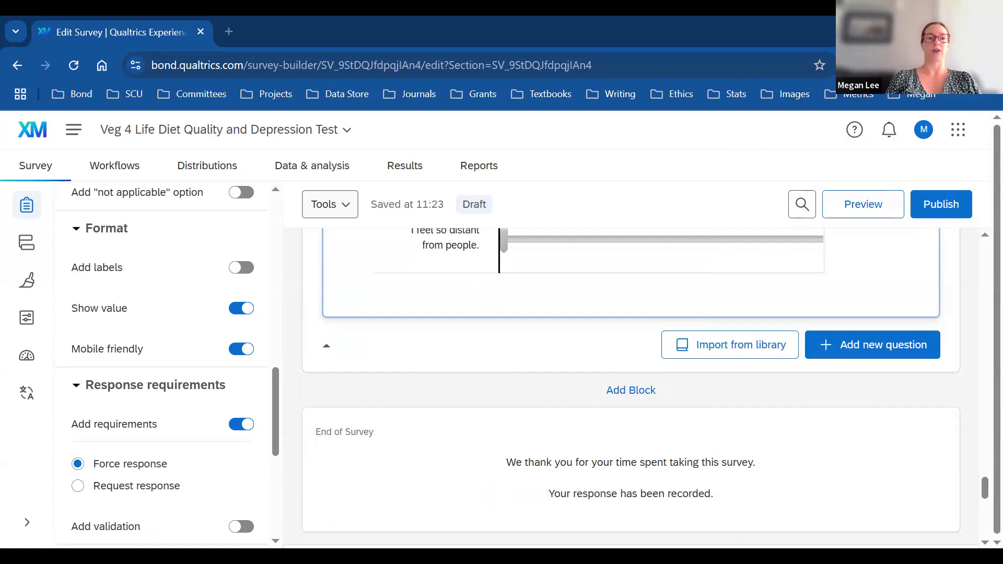
scroll(982, 459, up, 2)
scroll(981, 459, up, 5)
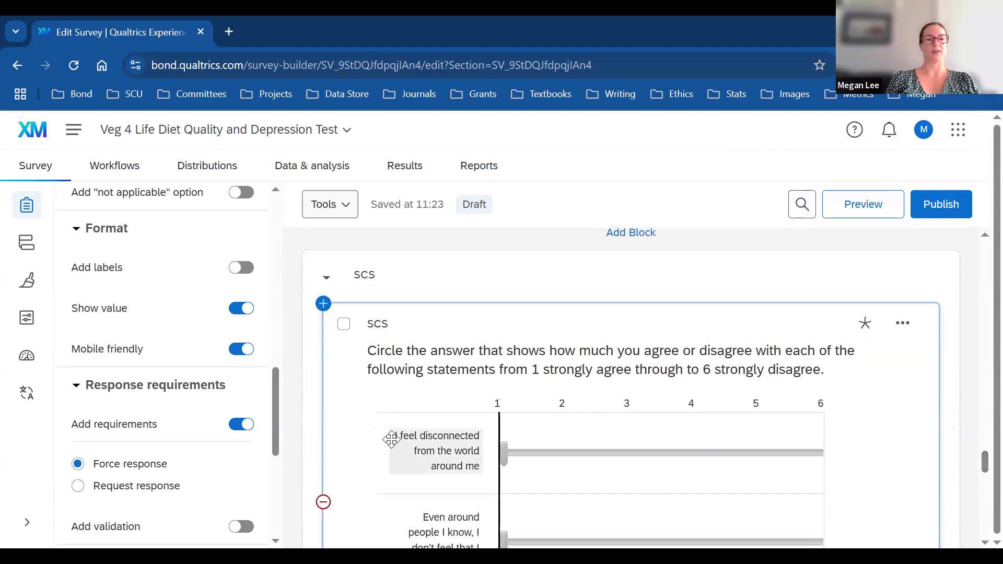
Step: Turn on 2 slider end labels and enable Snap to increments
click(242, 268)
click(158, 299)
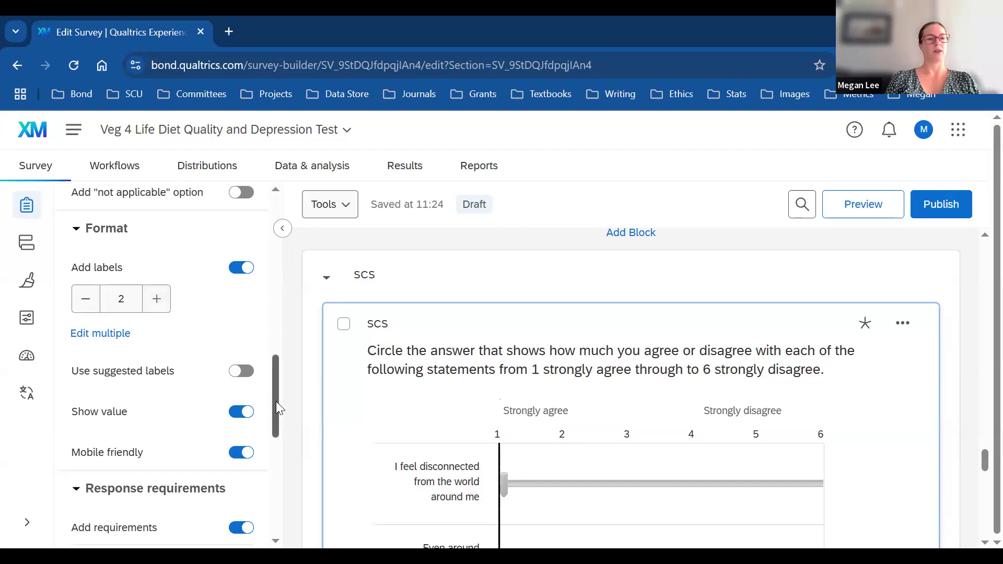
scroll(281, 364, up, 3)
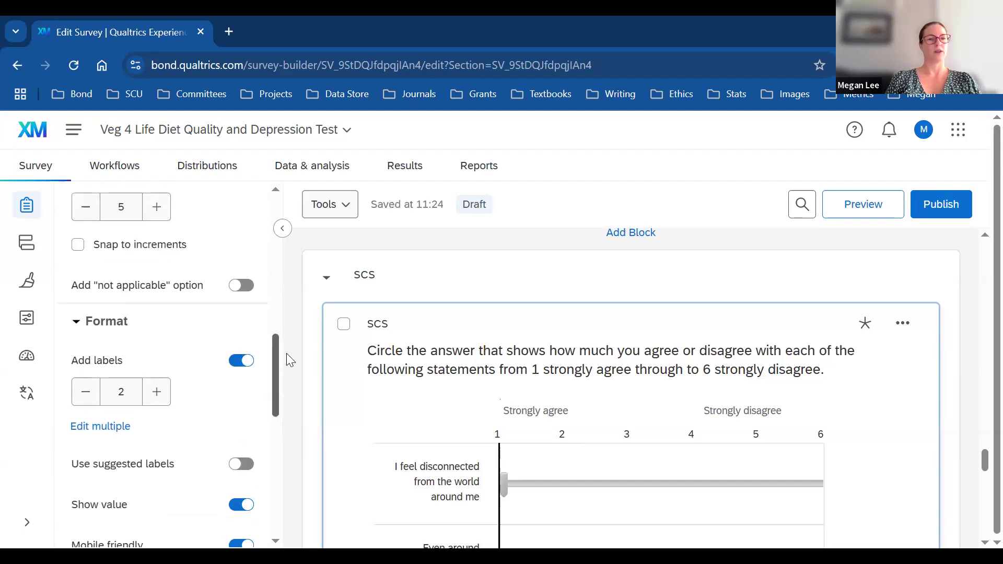
click(78, 302)
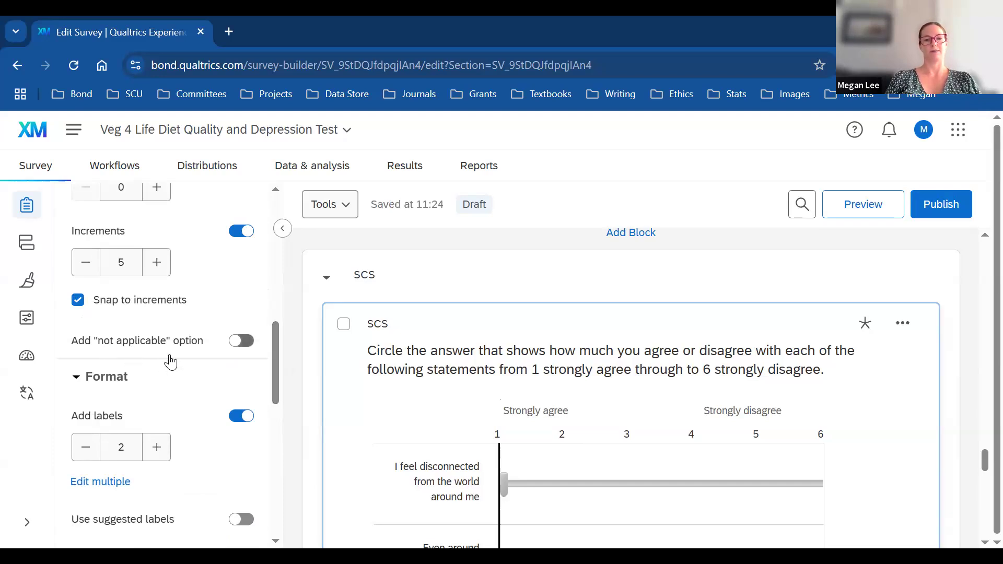
Step: Adjust the slider increments up and down, leaving them at 5
drag(275, 360, 283, 328)
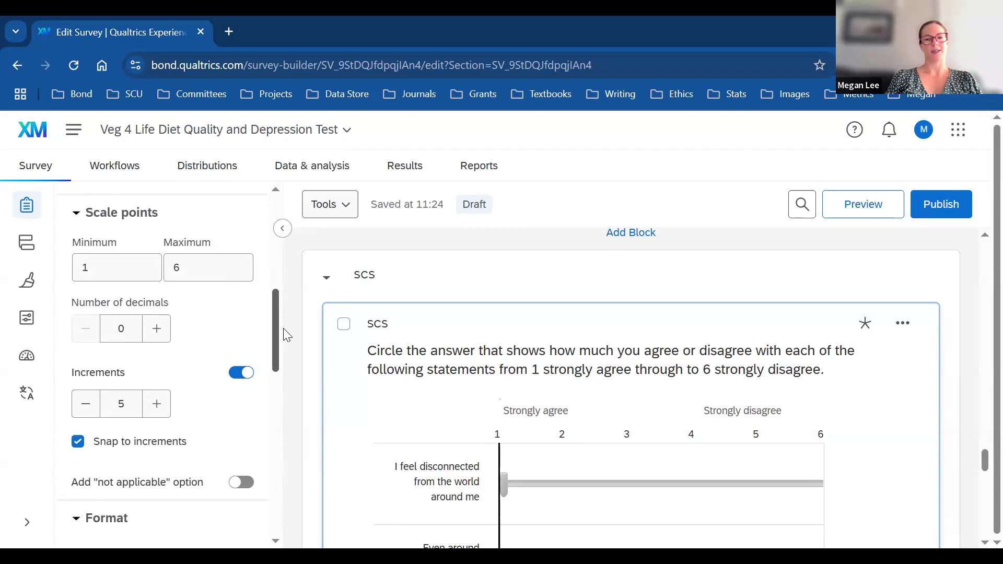
click(86, 404)
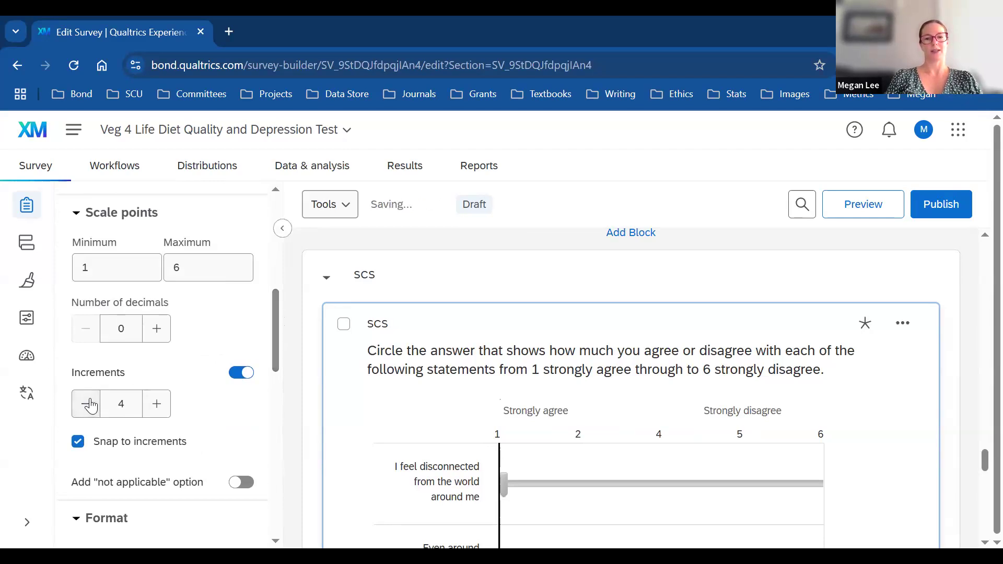
click(156, 412)
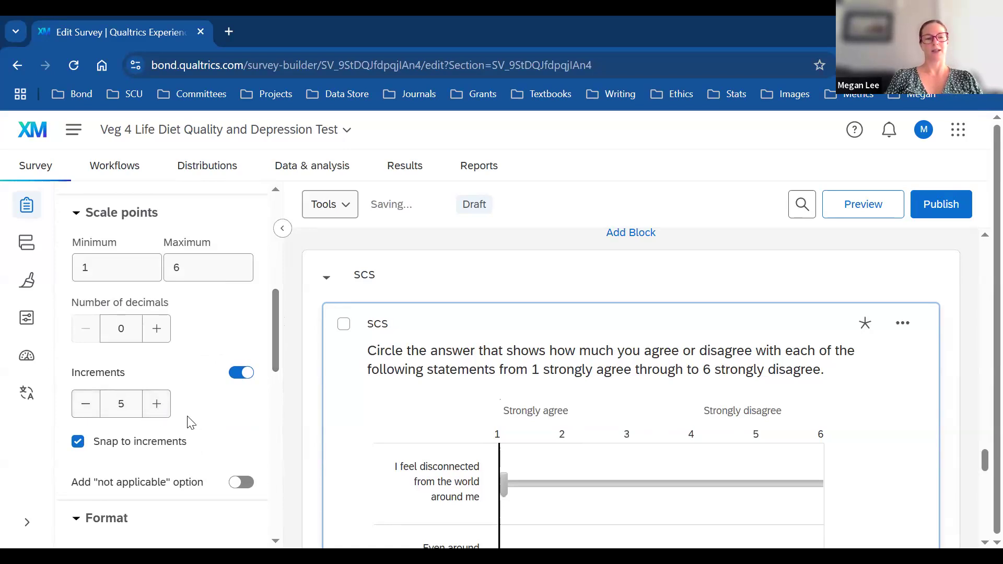
click(97, 410)
click(97, 412)
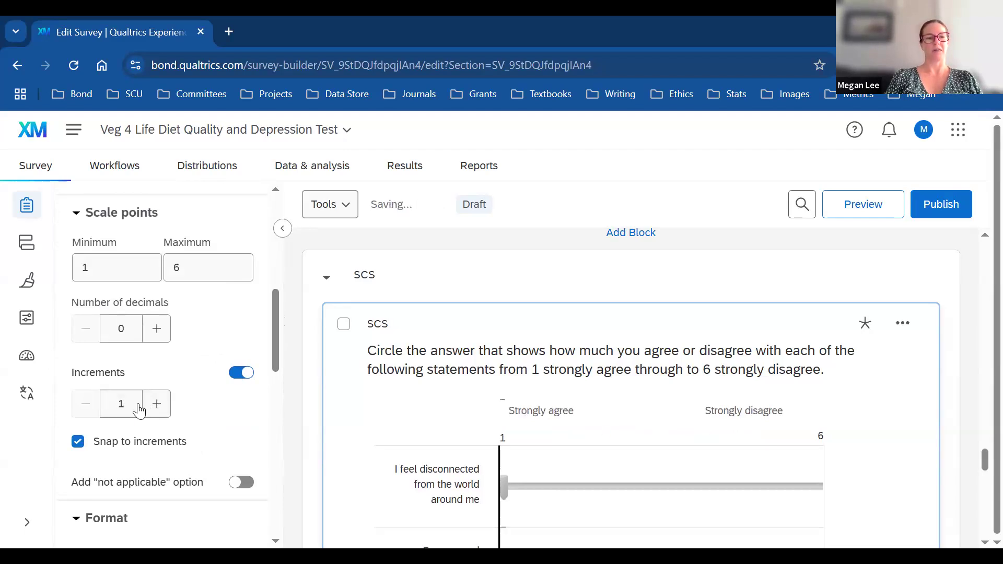
click(157, 412)
click(157, 411)
click(157, 411)
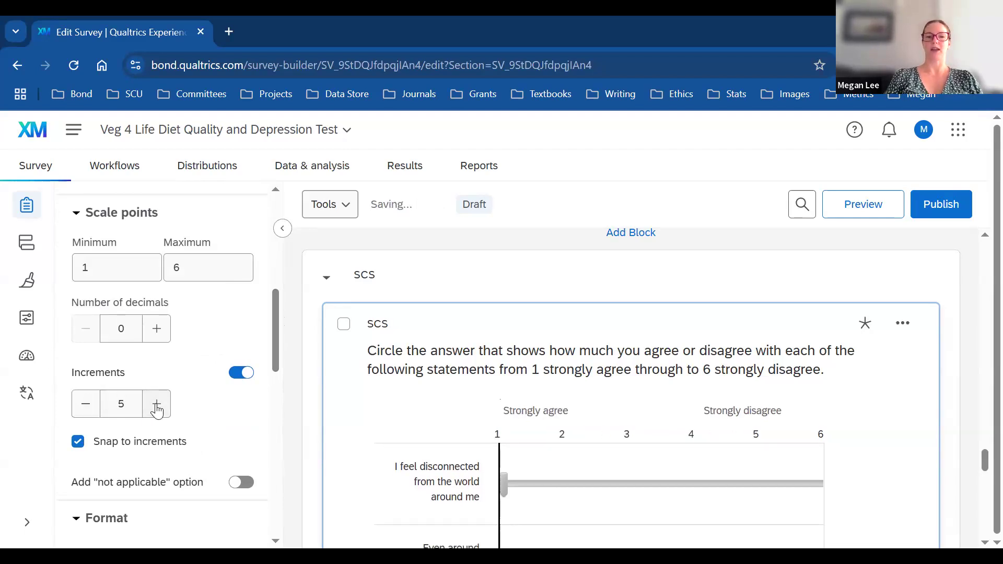
drag(277, 319, 269, 252)
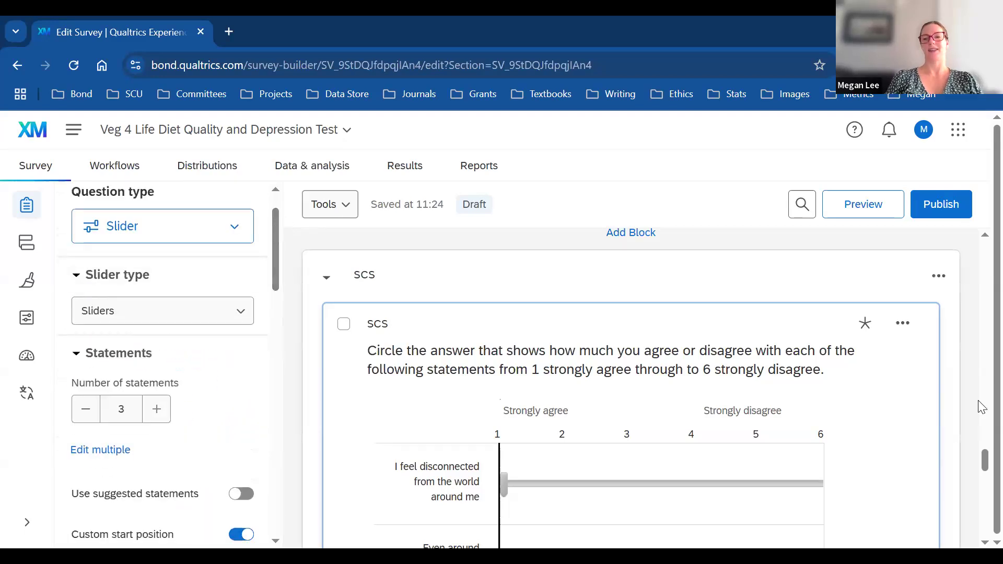
drag(985, 461, 979, 496)
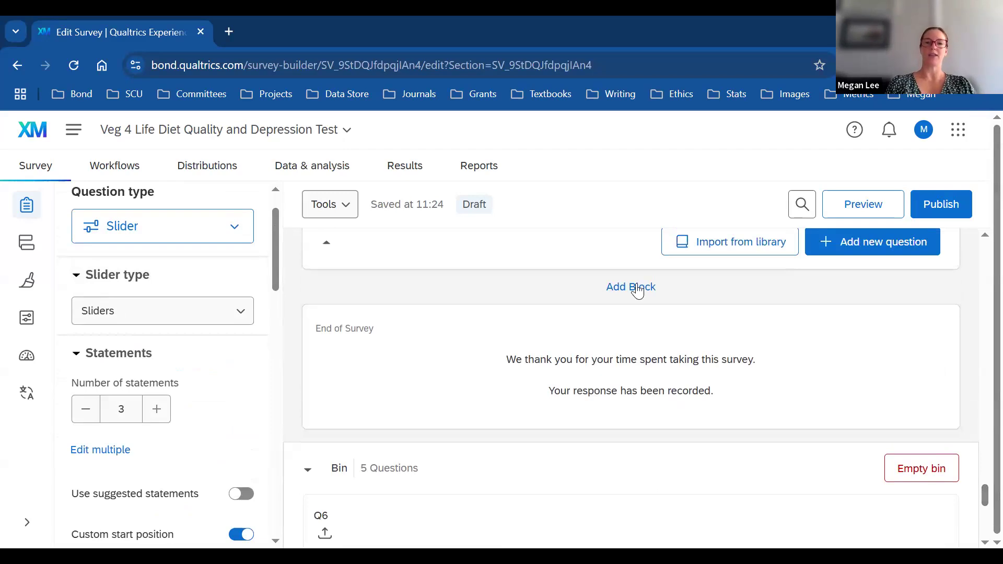
Step: Add a new block before End of Survey and name it Debrief
click(635, 287)
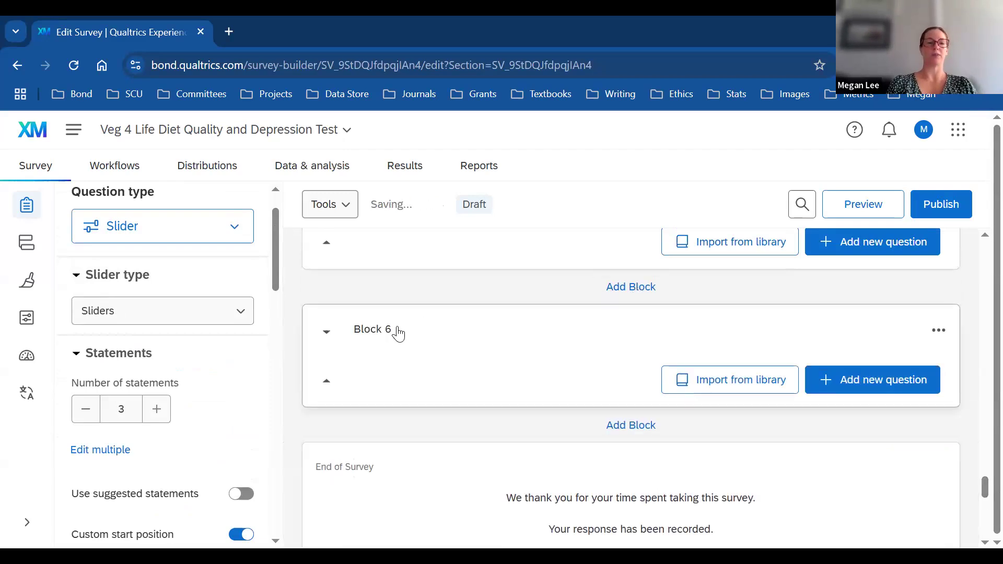
click(388, 336)
text(Debroef)
key(BackSpace)
key(BackSpace)
key(BackSpace)
text(ief)
key(BackSpace)
key(BackSpace)
key(BackSpace)
text(ief)
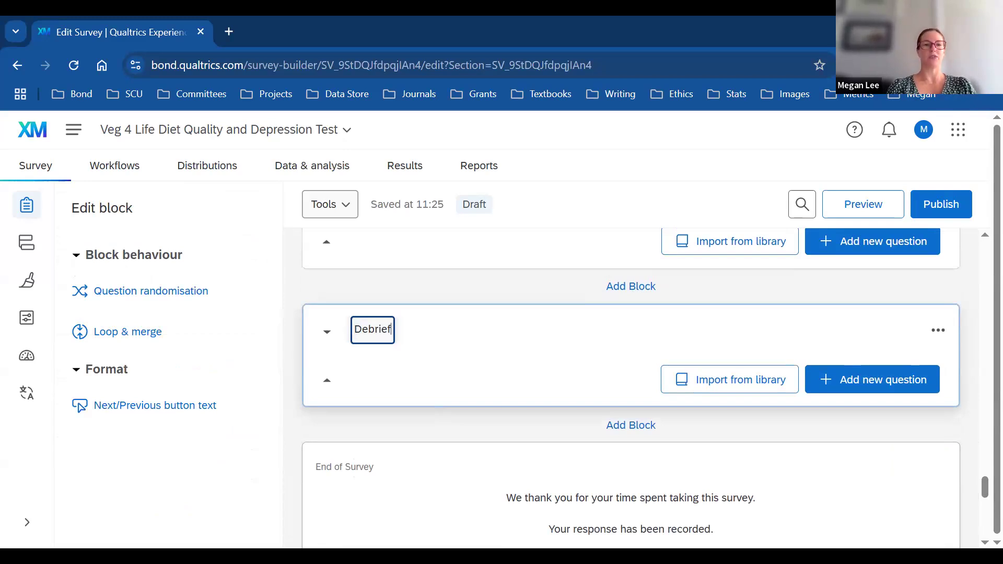
key(alt+Tab)
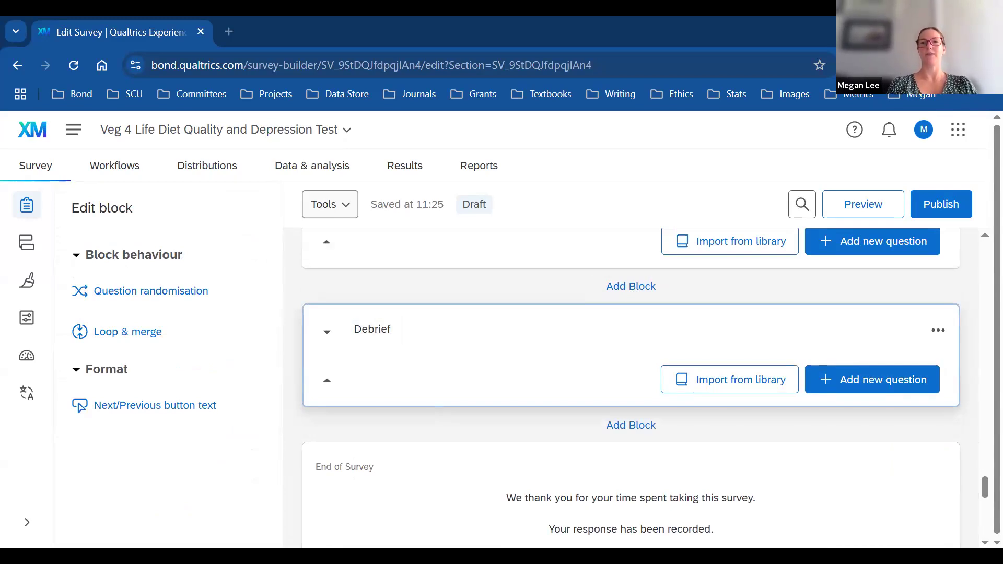
key(alt+Tab)
Step: Add a Text/Graphic question labelled Debrief and open its text in the Rich Content Editor
click(895, 383)
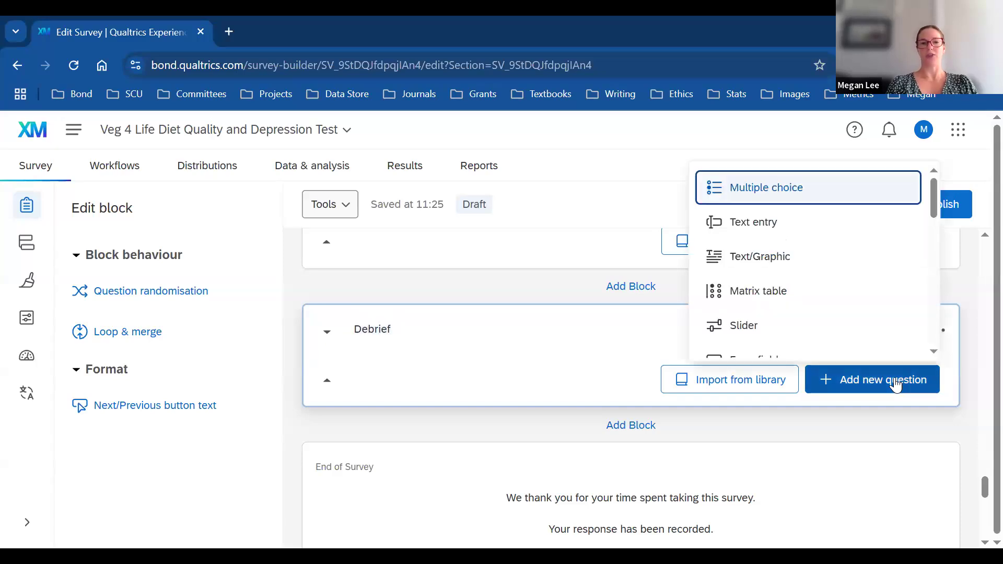
click(782, 256)
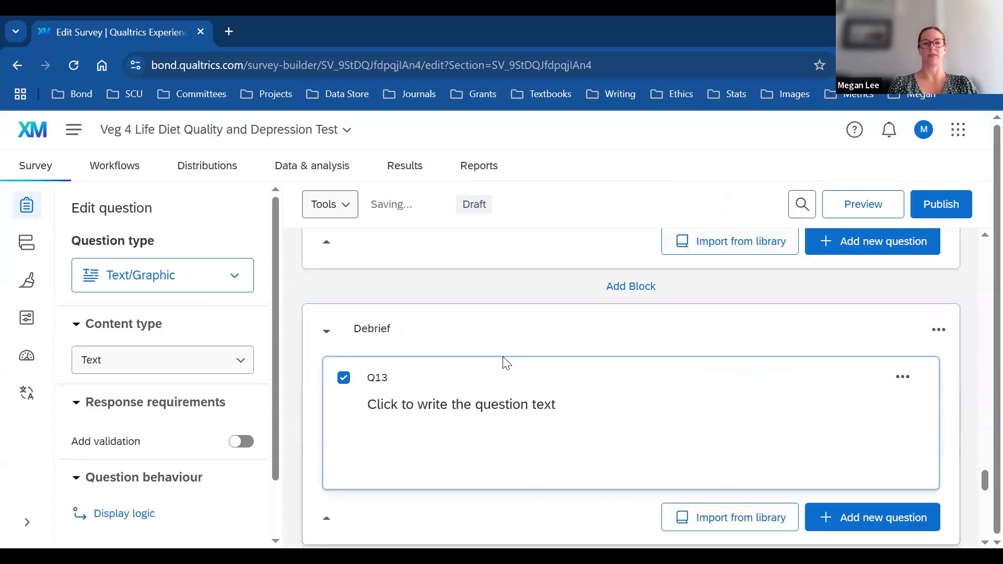
click(383, 380)
key(BackSpace)
key(BackSpace)
text(Debrief)
key(Delete)
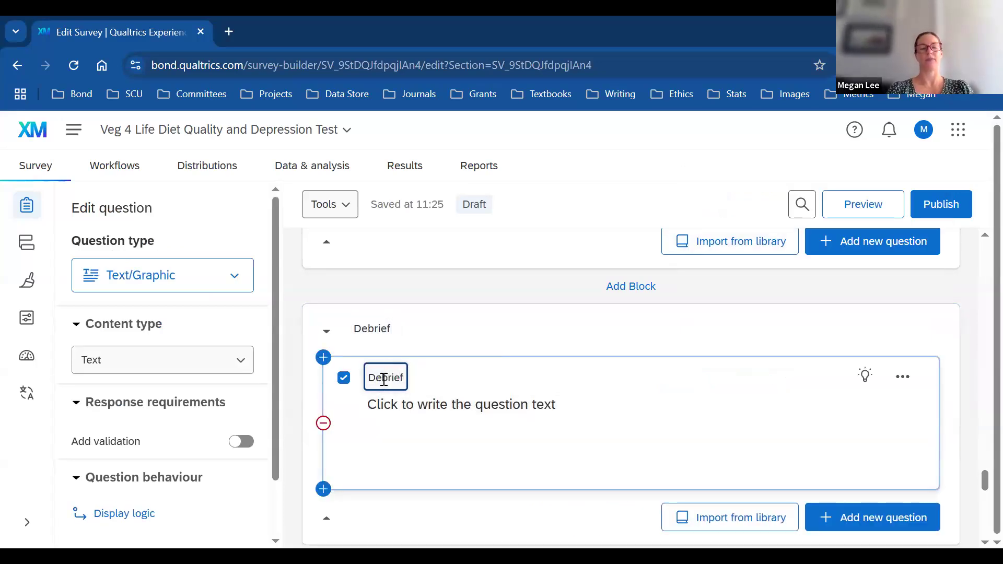
click(465, 400)
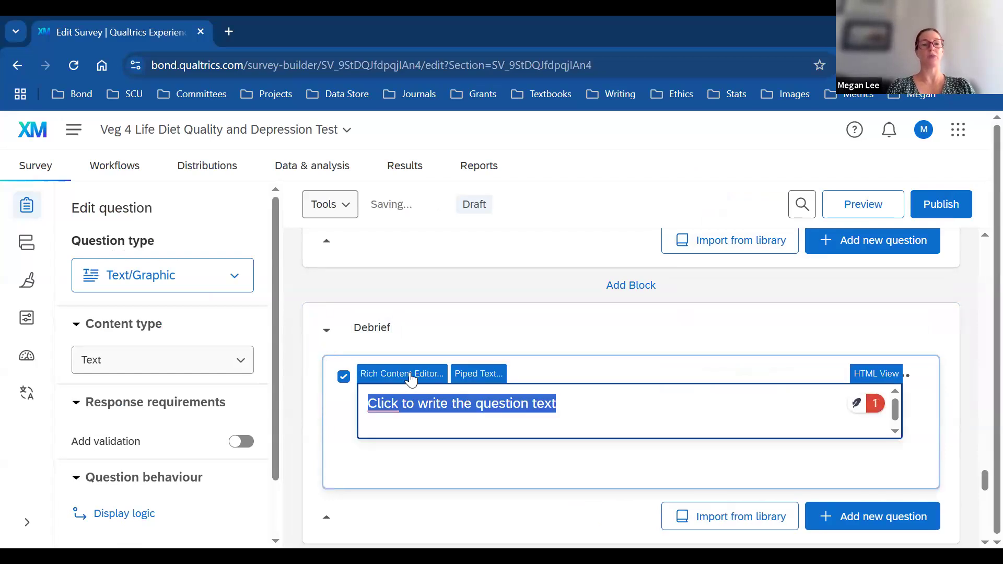
click(410, 374)
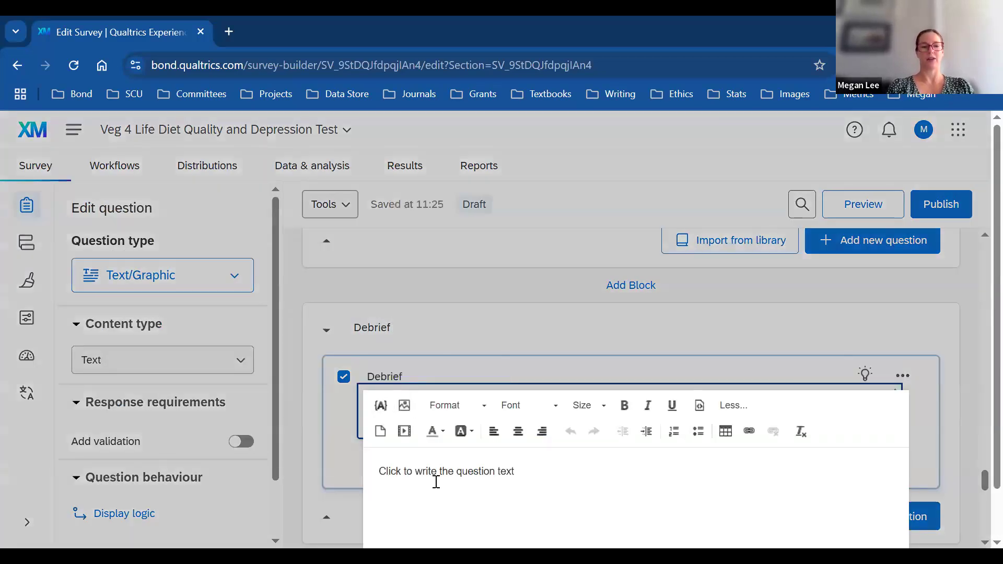
Step: Paste the thank-you, anonymity, findings and contact text, then select the *insert link* placeholder
key(ctrl+v)
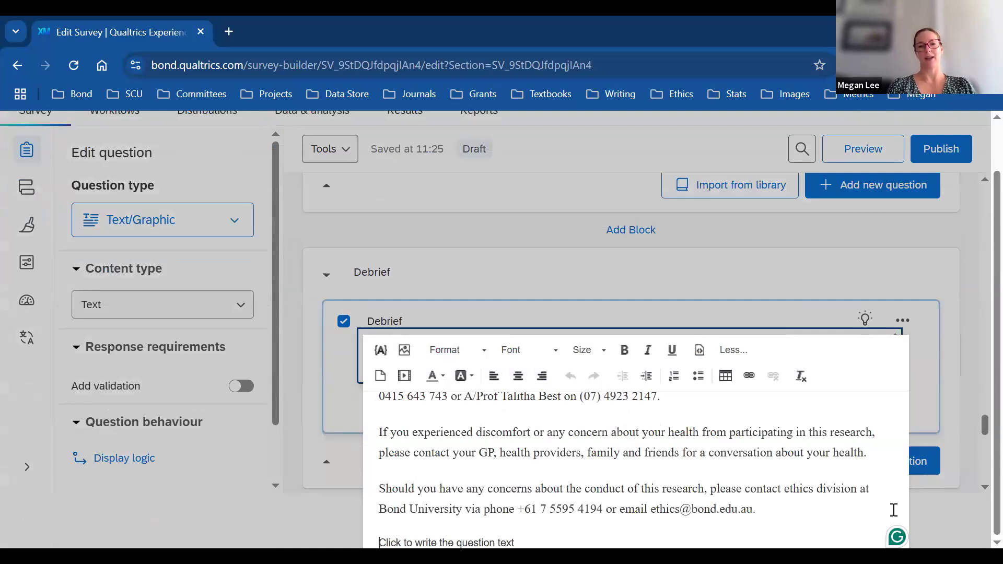
scroll(978, 398, down, 1)
scroll(981, 404, down, 3)
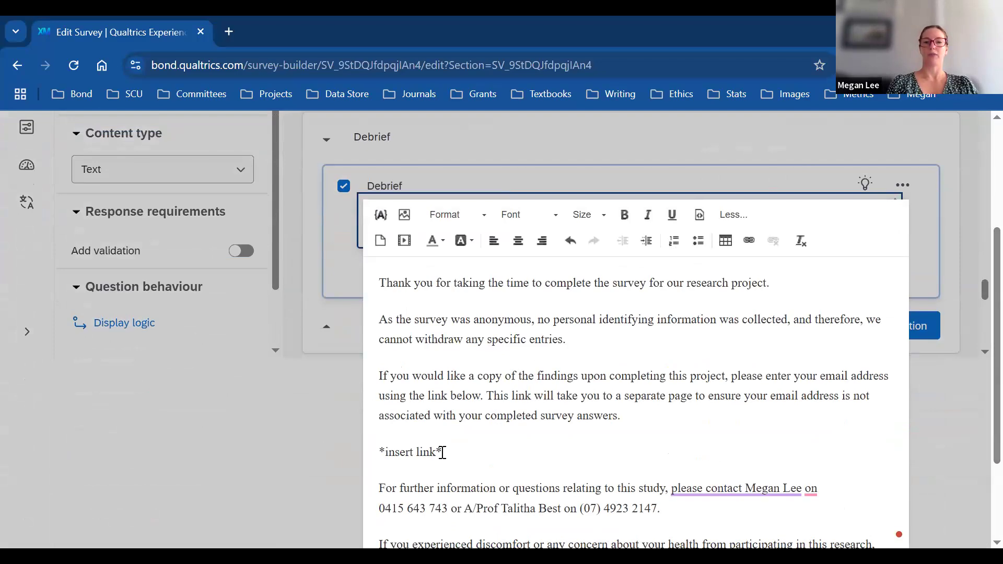
drag(447, 452, 373, 450)
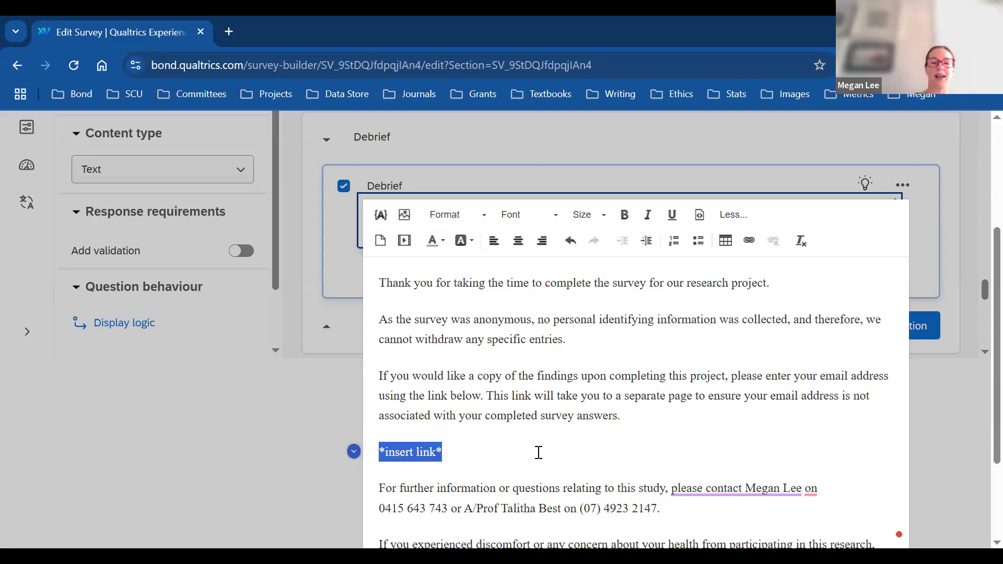
click(750, 242)
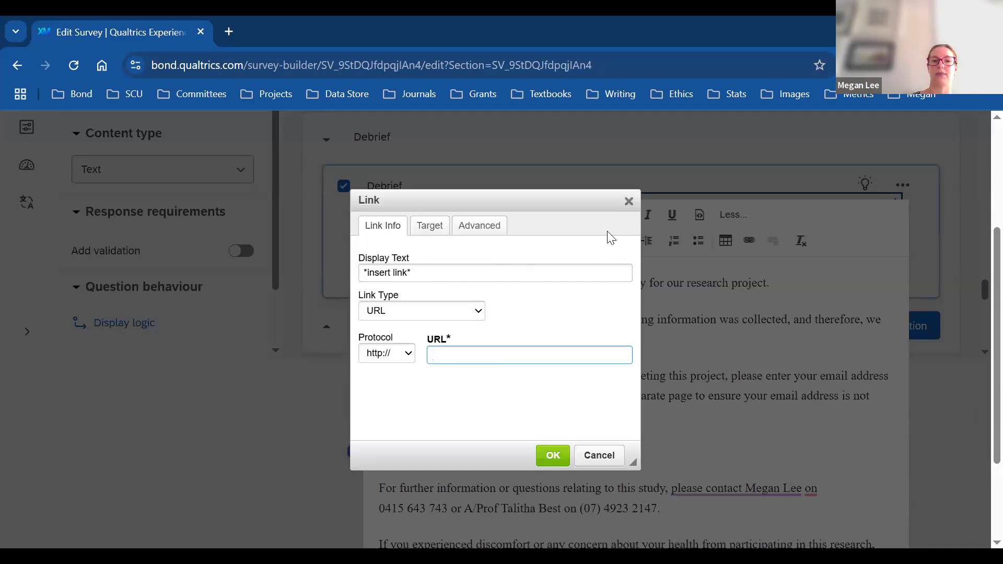
click(629, 206)
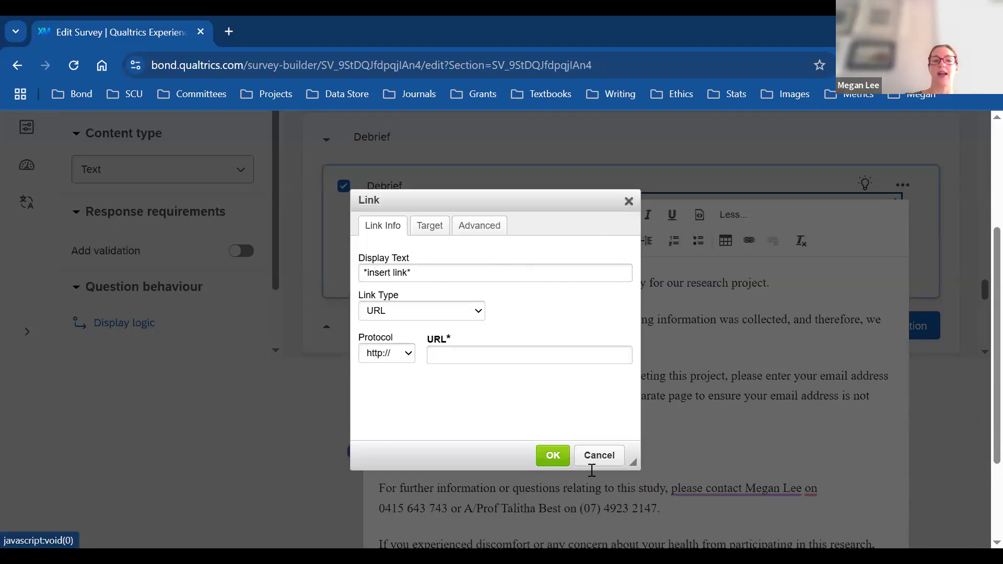
click(598, 455)
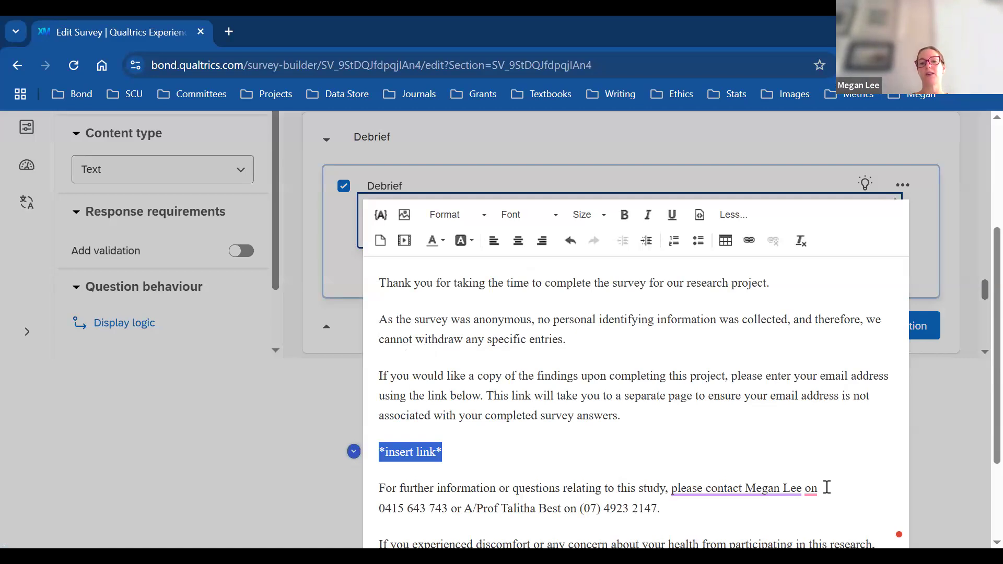
scroll(979, 449, down, 2)
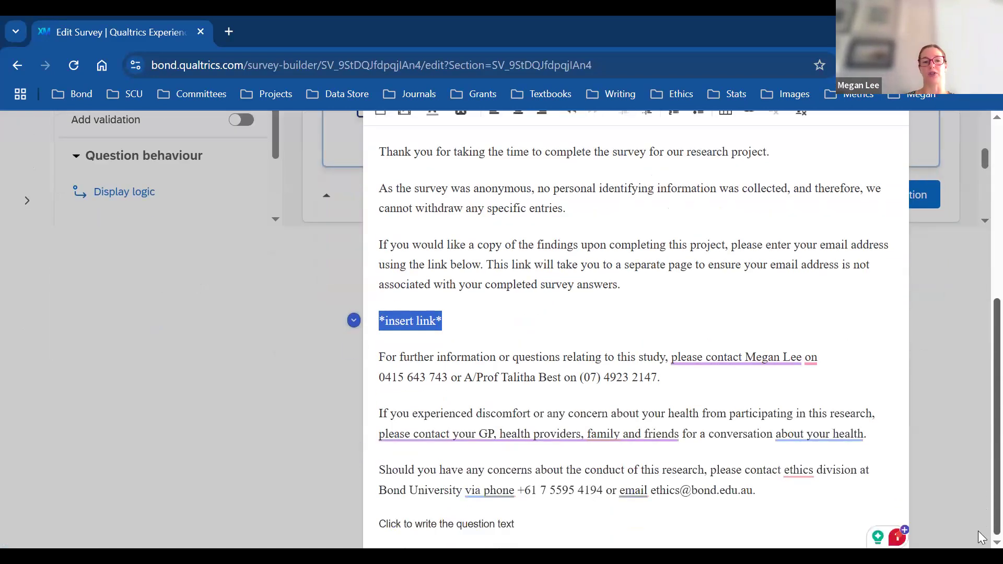
drag(526, 528, 313, 533)
Step: Delete the leftover placeholder, review the survey down to End of Survey, then open Look and Feel
key(BackSpace)
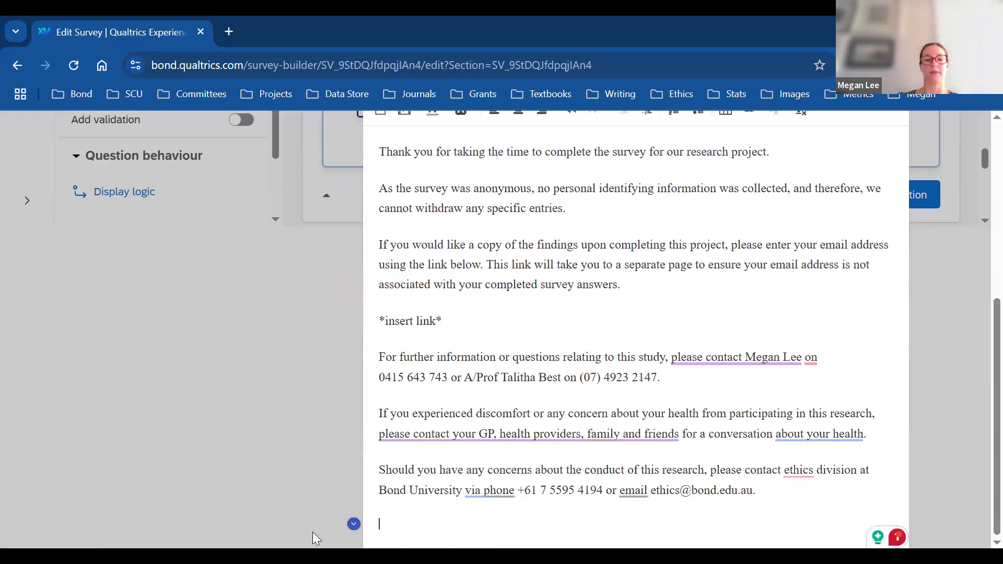
scroll(981, 259, up, 3)
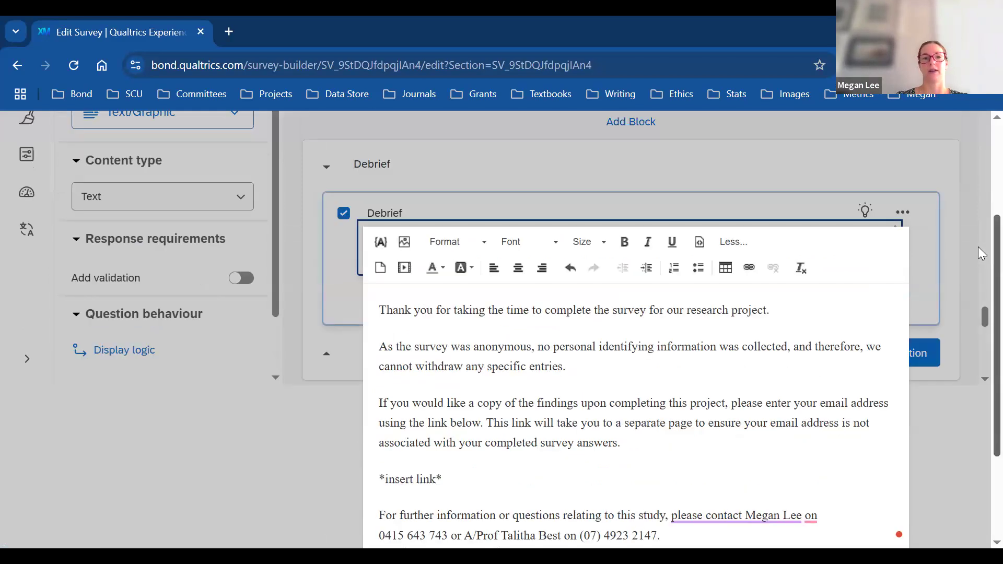
scroll(981, 365, up, 3)
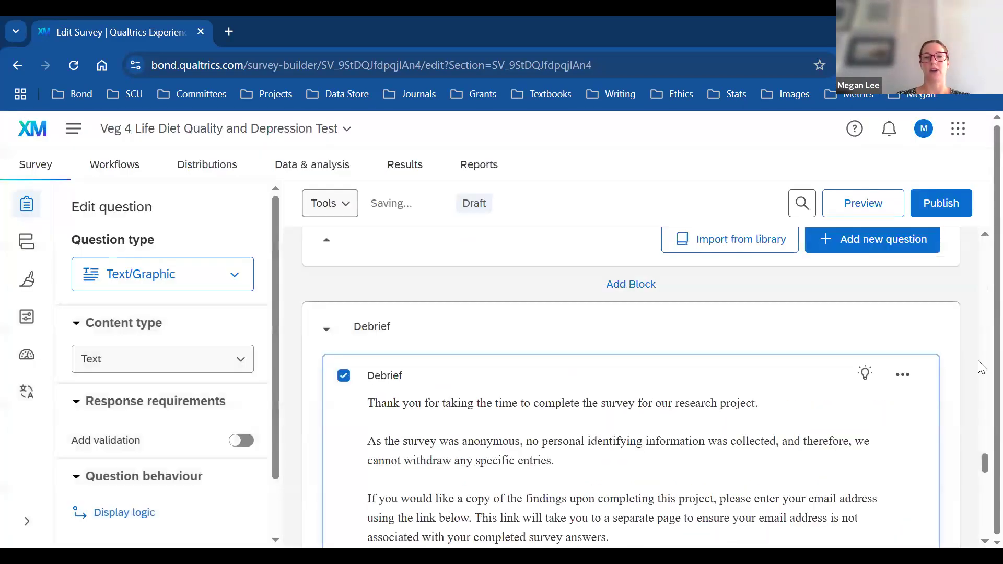
scroll(982, 469, down, 5)
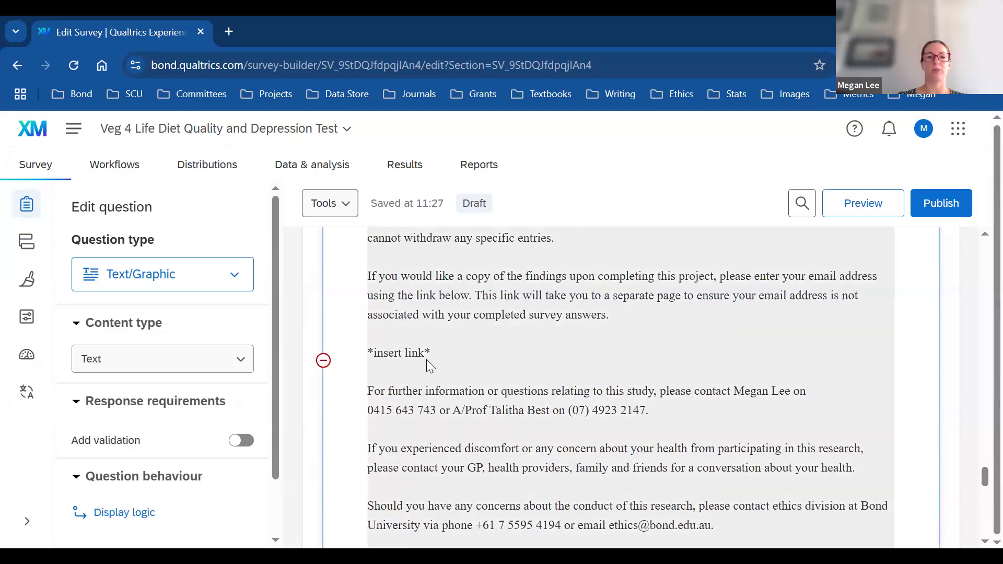
drag(982, 477, 982, 496)
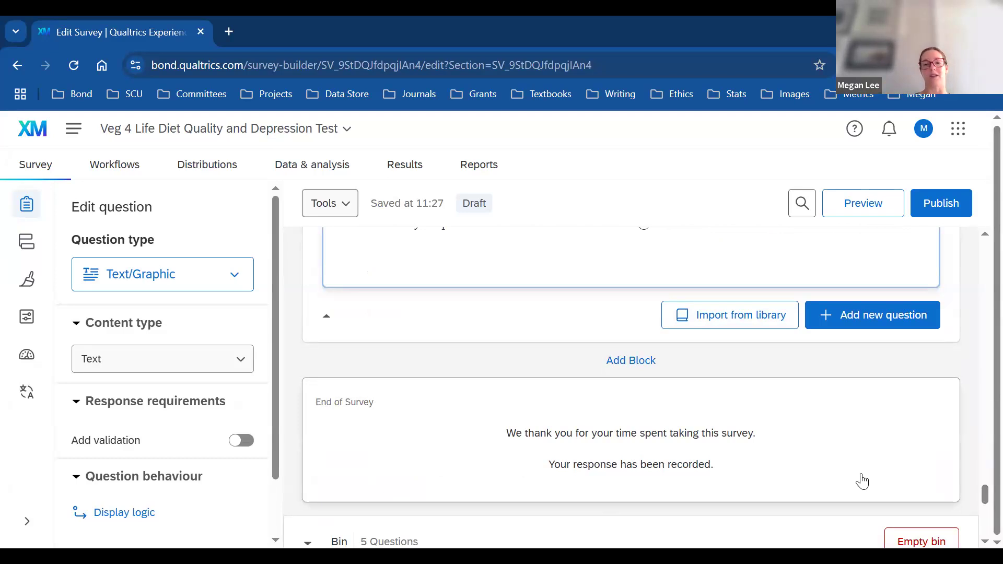
mouse_move(981, 497)
mouse_down()
mouse_move(981, 470)
mouse_move(982, 486)
mouse_up()
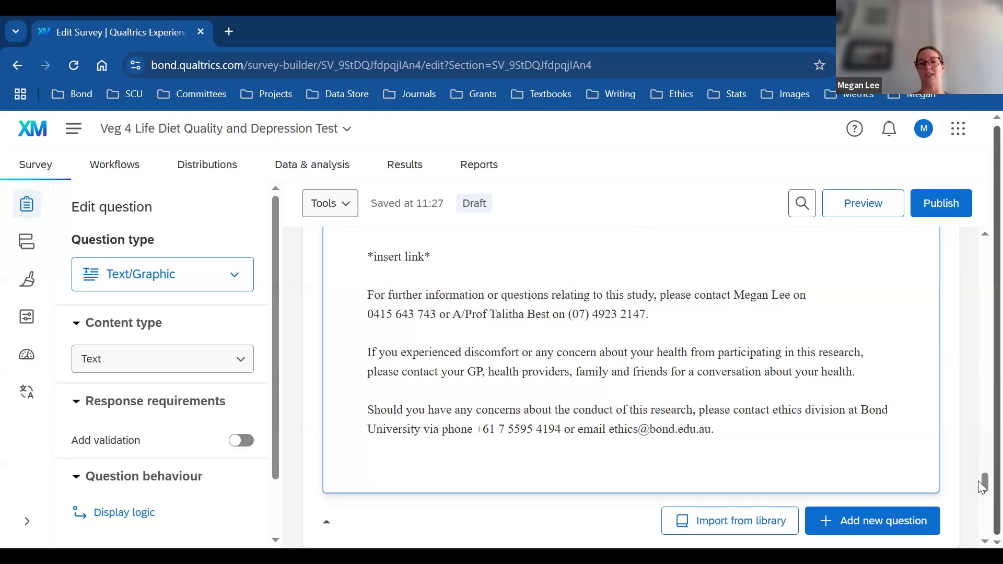
drag(982, 485, 982, 498)
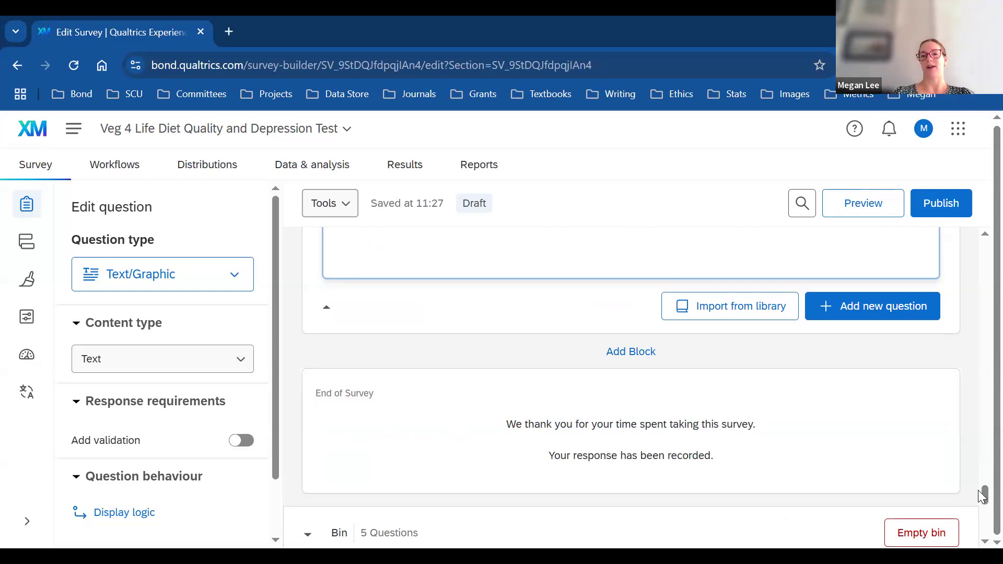
drag(978, 433, 979, 230)
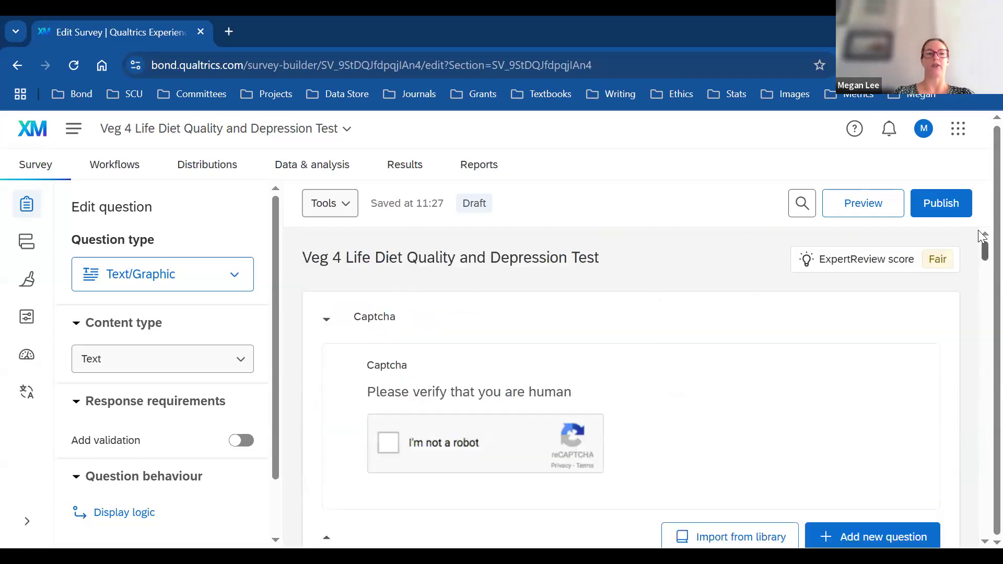
click(33, 276)
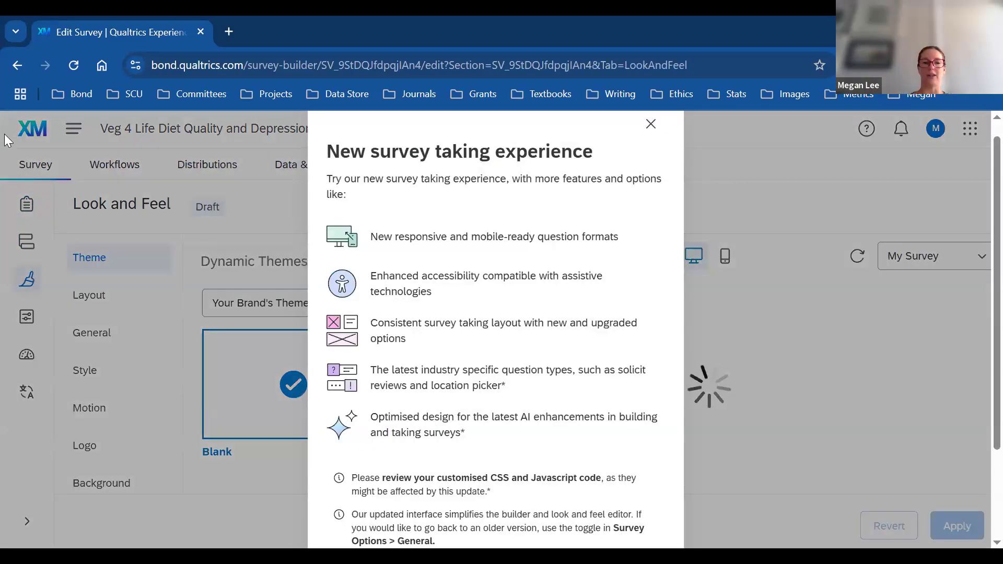
Step: Close the new-experience notice and change the layout from Flat to Modern, then the next layout
click(650, 124)
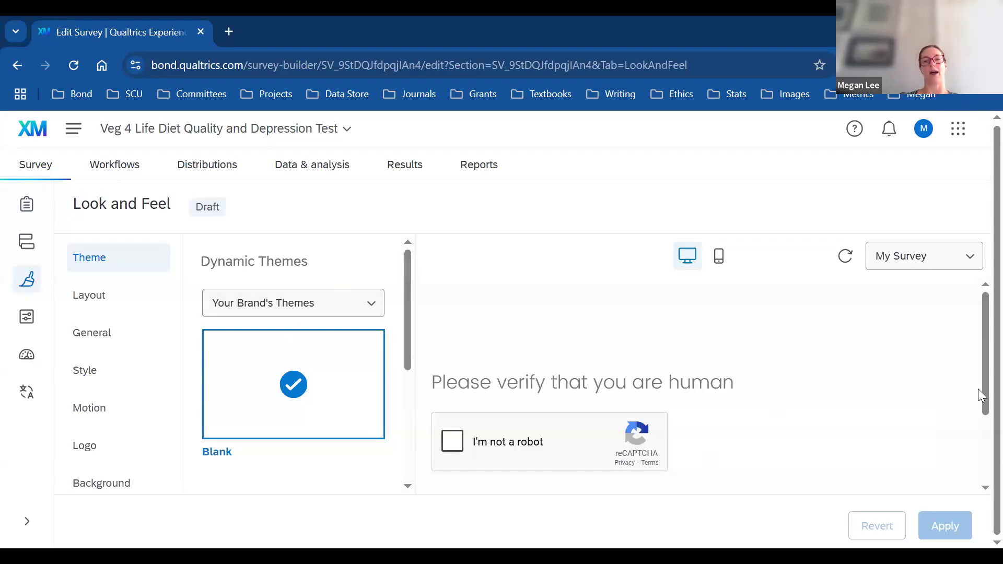
drag(980, 355, 978, 425)
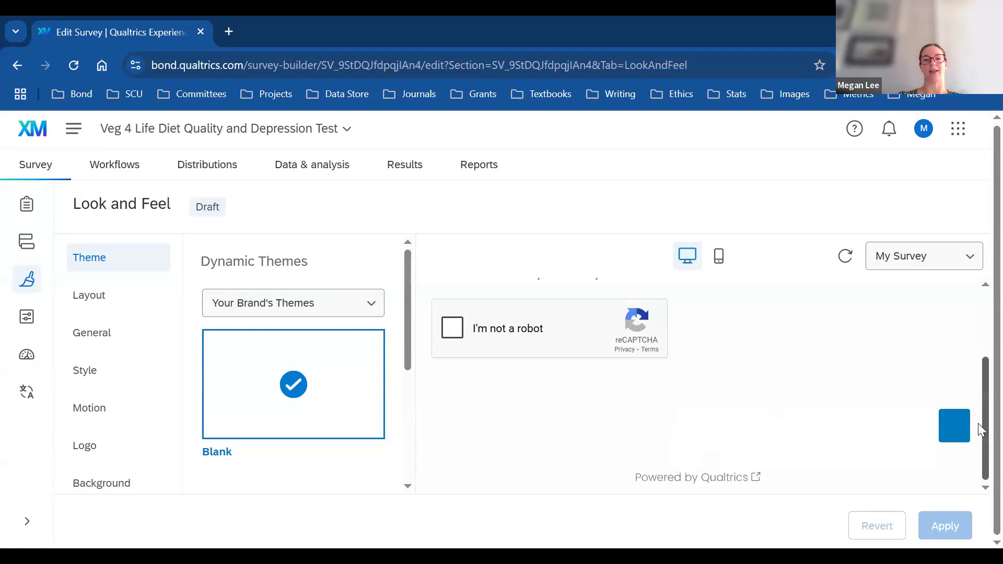
drag(978, 385, 981, 302)
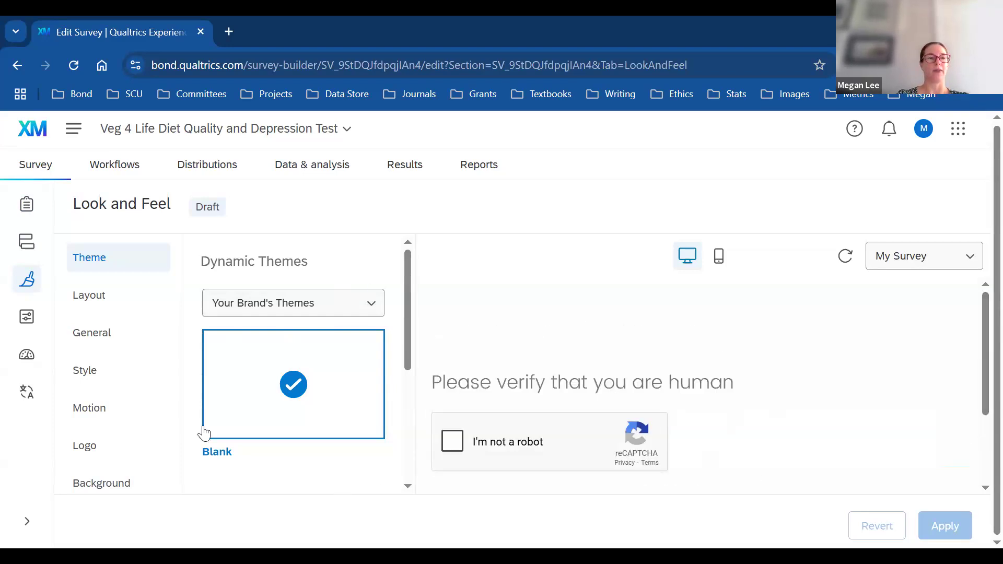
click(101, 292)
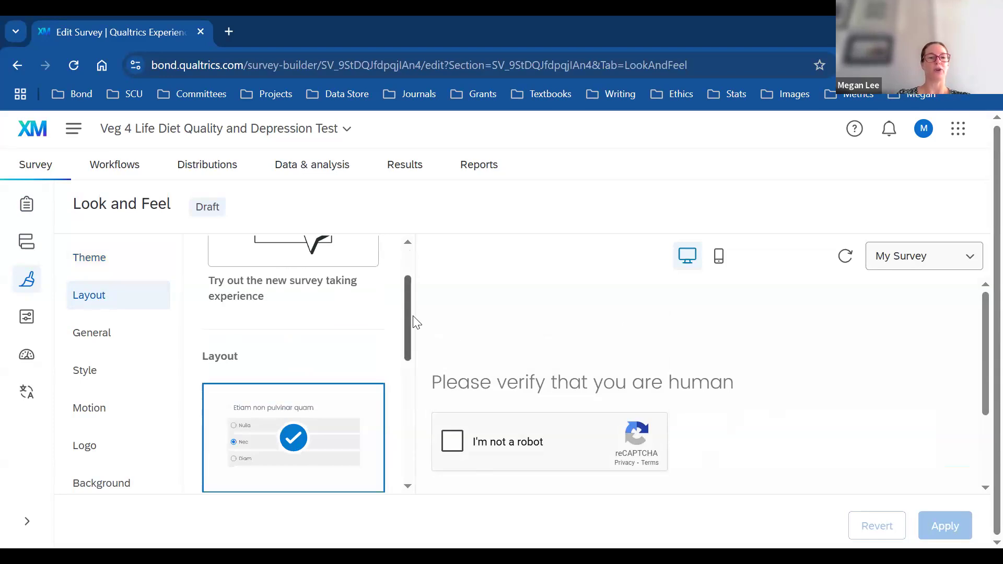
scroll(412, 327, down, 1)
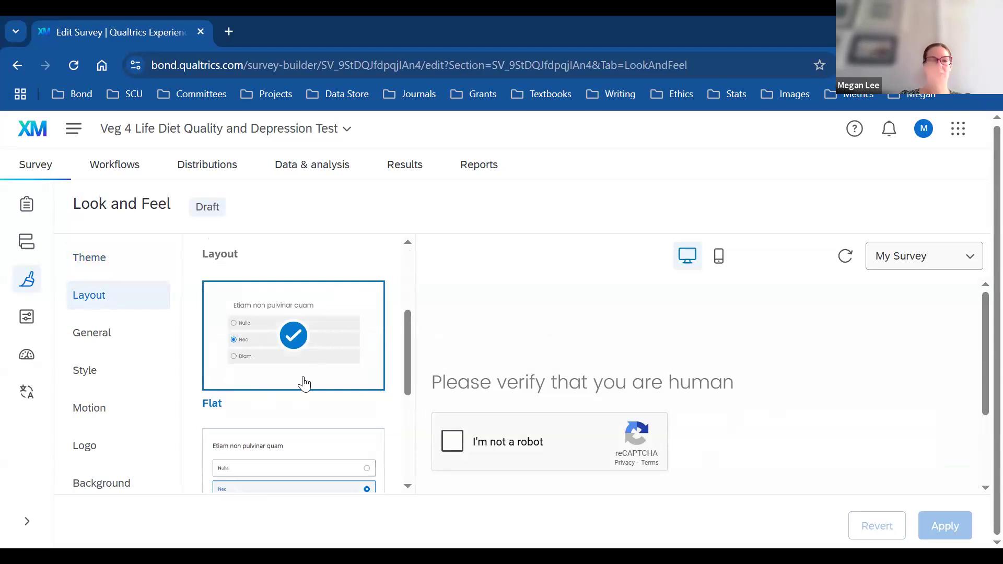
scroll(416, 376, down, 1)
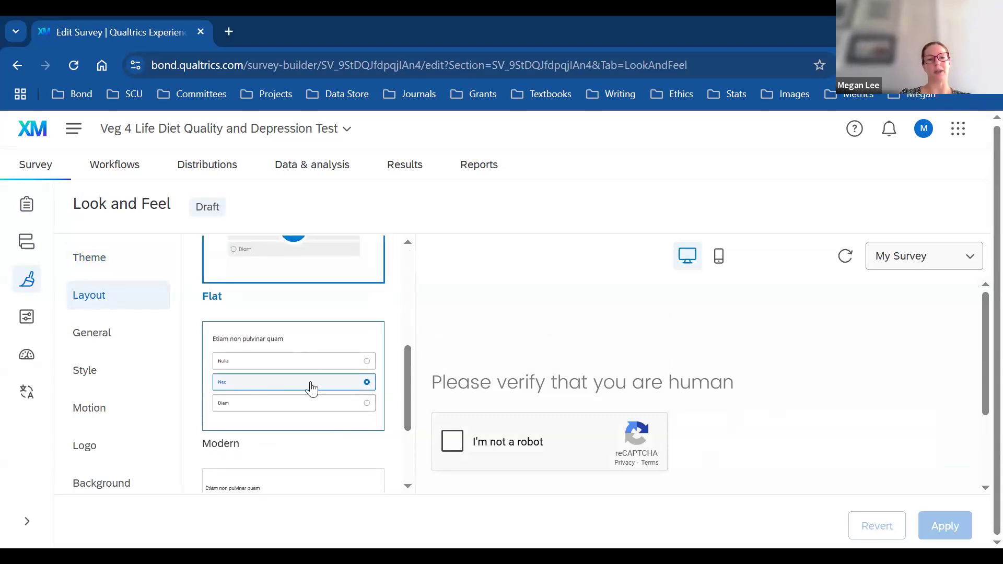
click(304, 347)
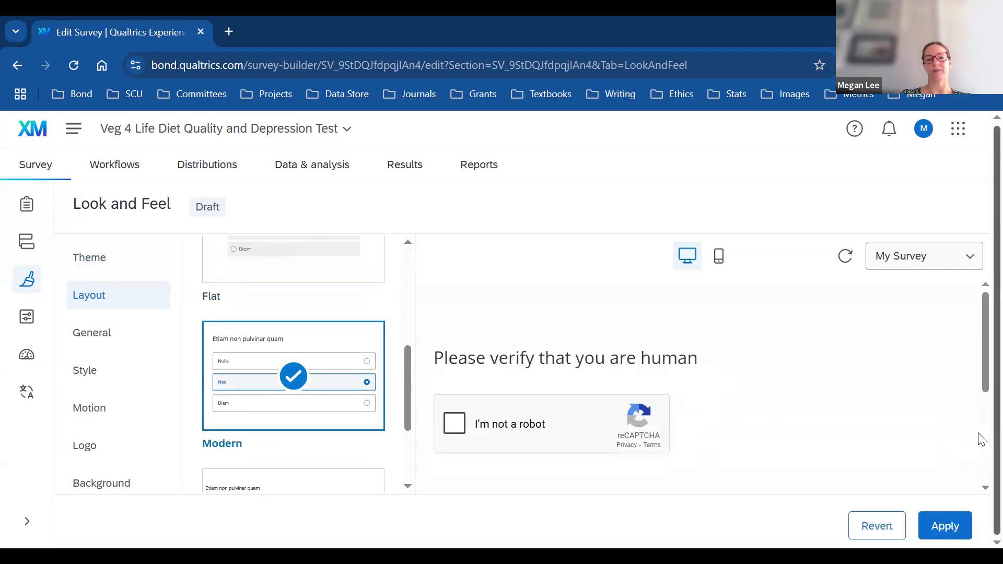
click(310, 485)
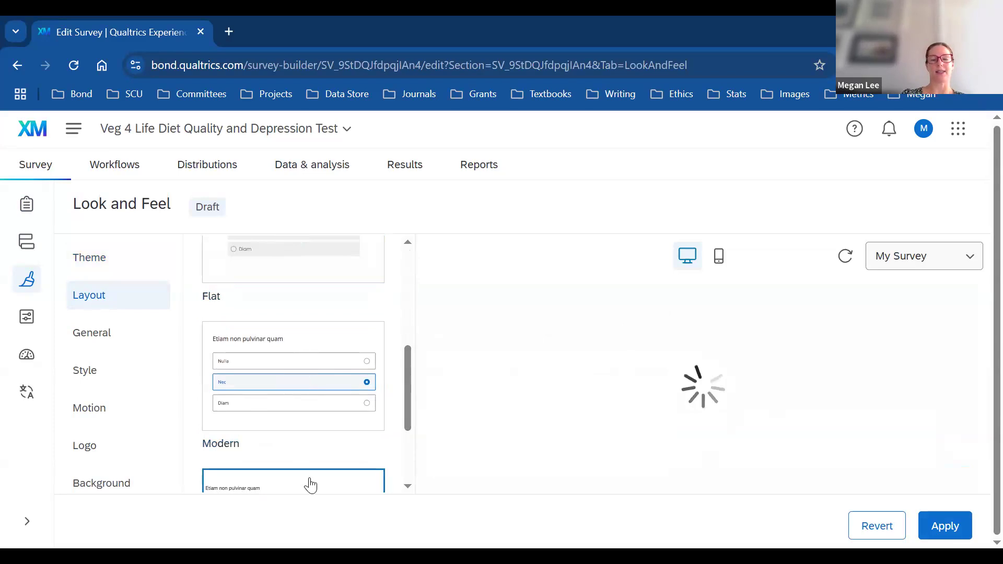
drag(405, 370, 418, 265)
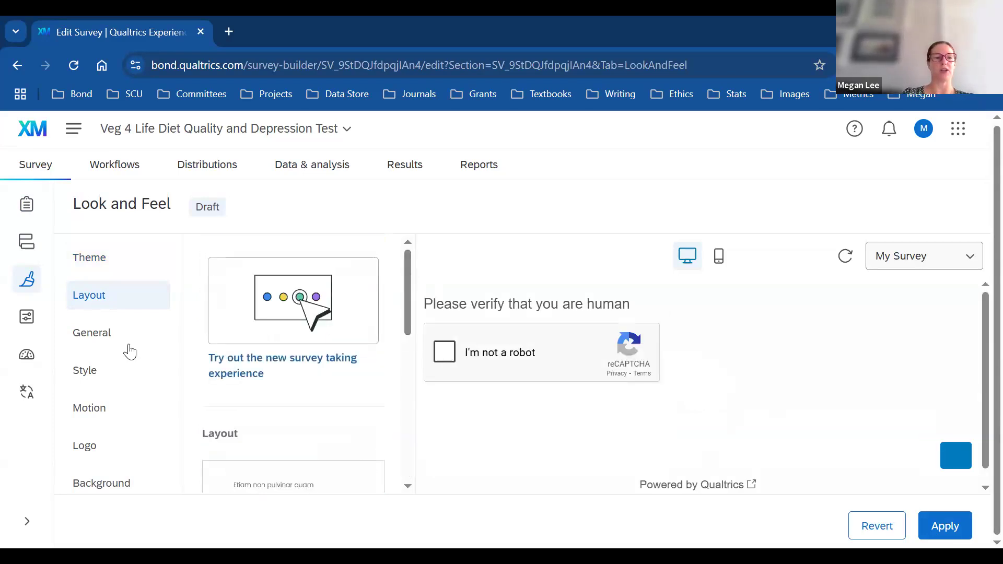
Step: Under General, set the Progress Bar to With Text, showing 0%–100% at the top
click(102, 337)
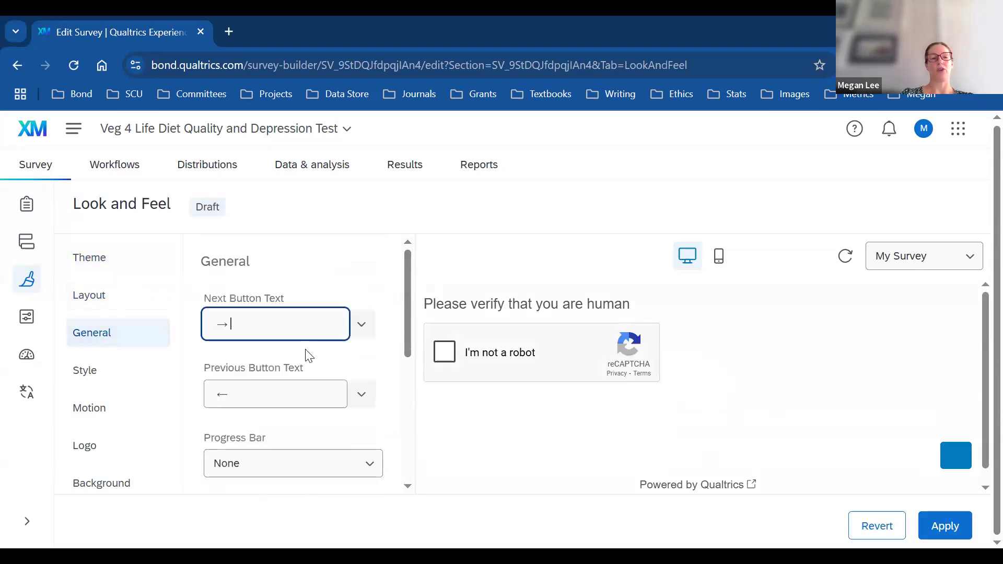
click(370, 464)
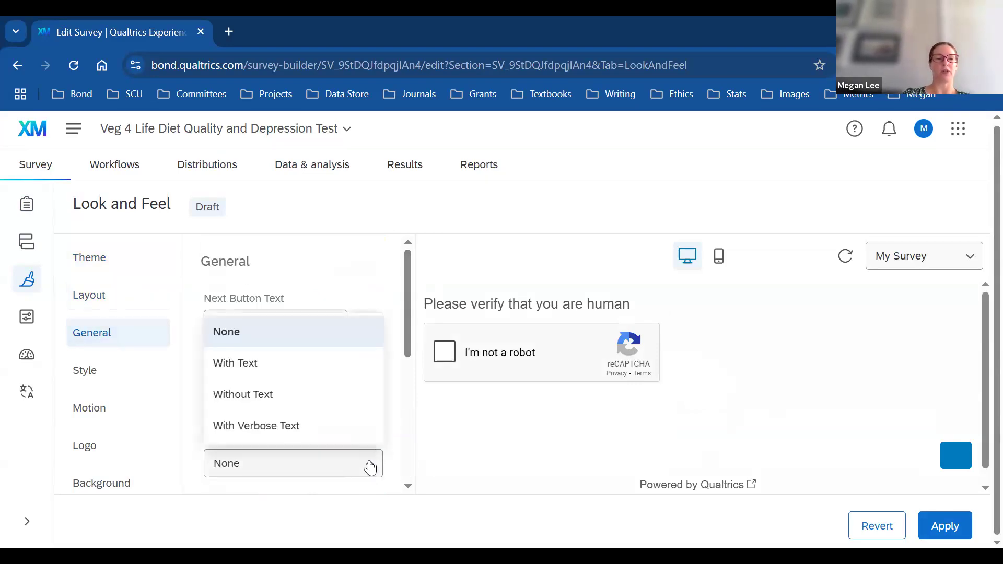
click(236, 363)
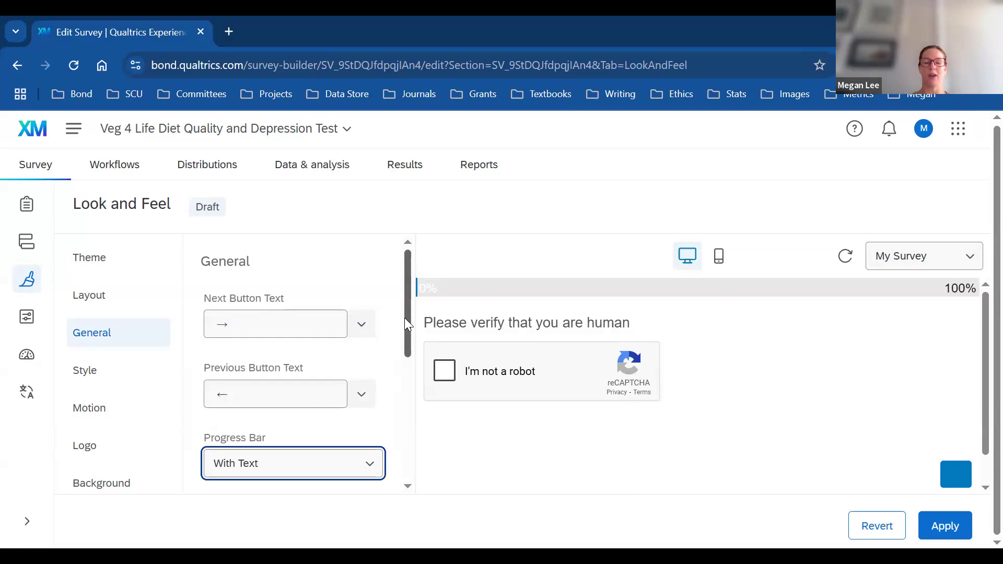
drag(409, 331, 414, 455)
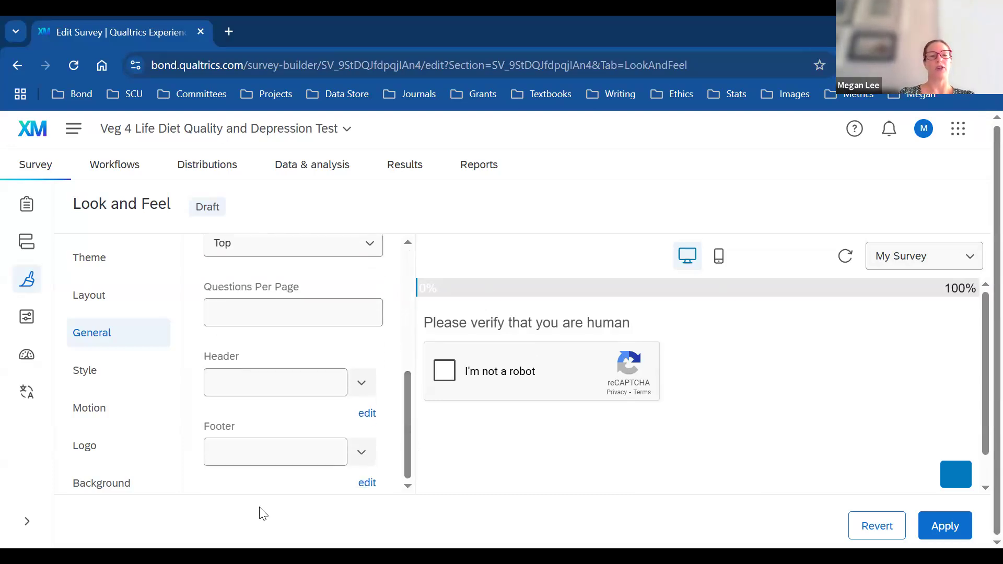
Step: Review the survey Style settings, opening and closing the secondary colour picker
click(84, 382)
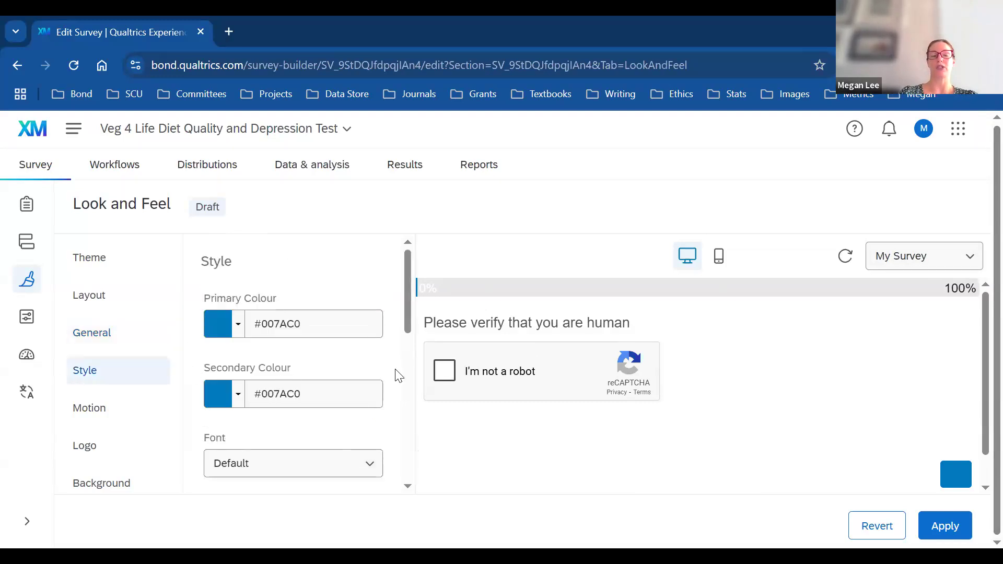
click(238, 398)
click(238, 398)
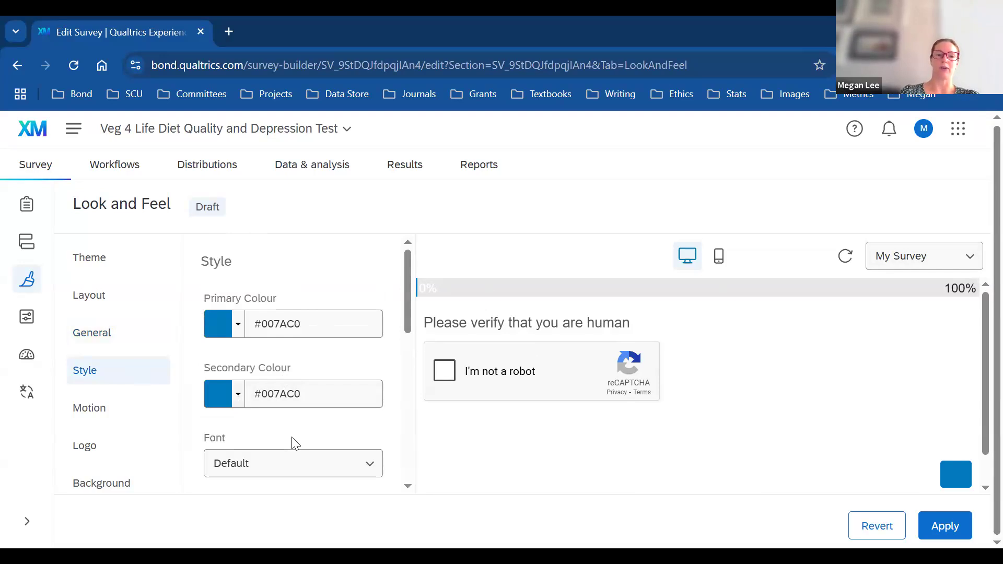
drag(407, 280, 419, 337)
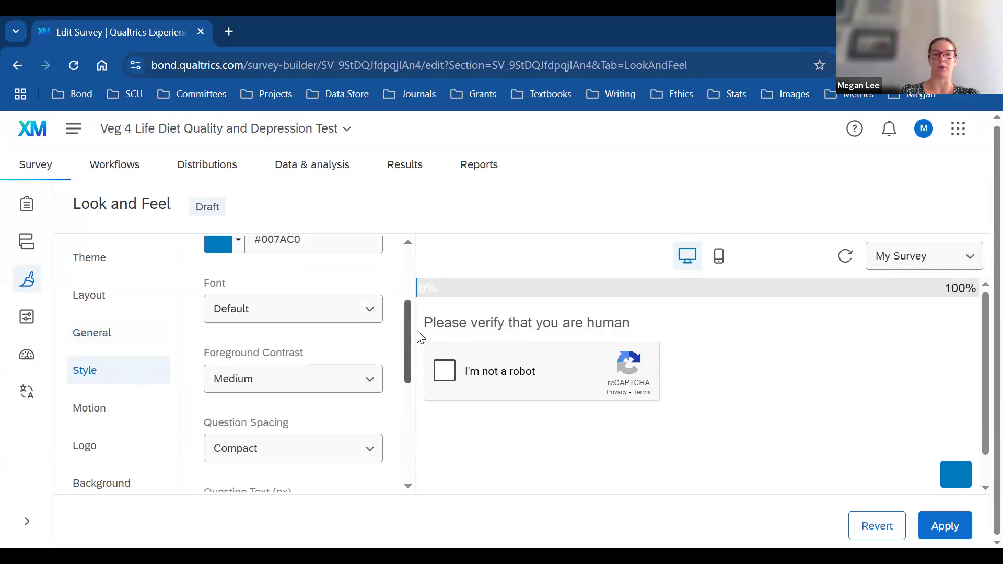
drag(417, 331, 408, 375)
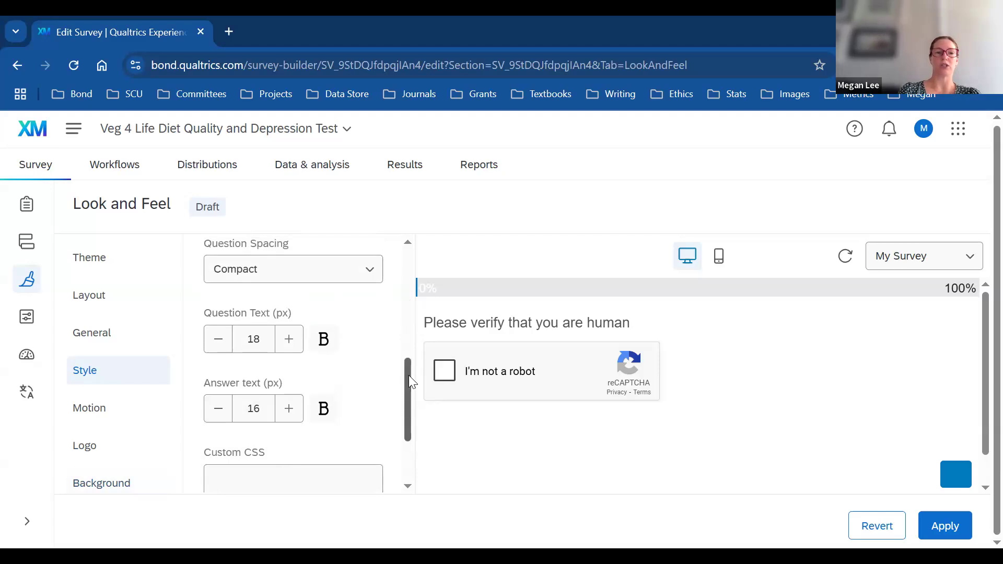
drag(415, 414, 414, 426)
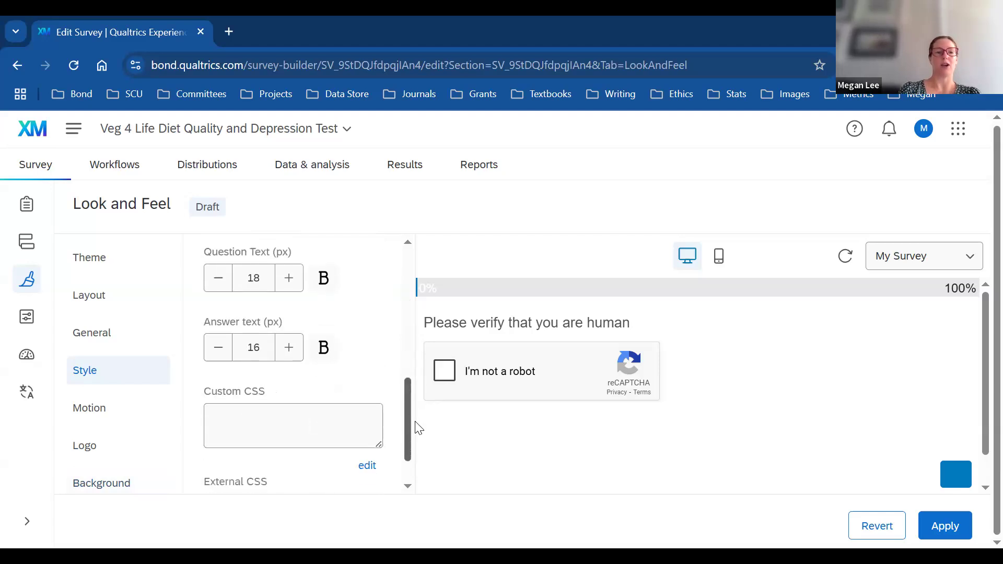
Step: Keep the page transition at None in Motion, then review the logo settings
click(94, 413)
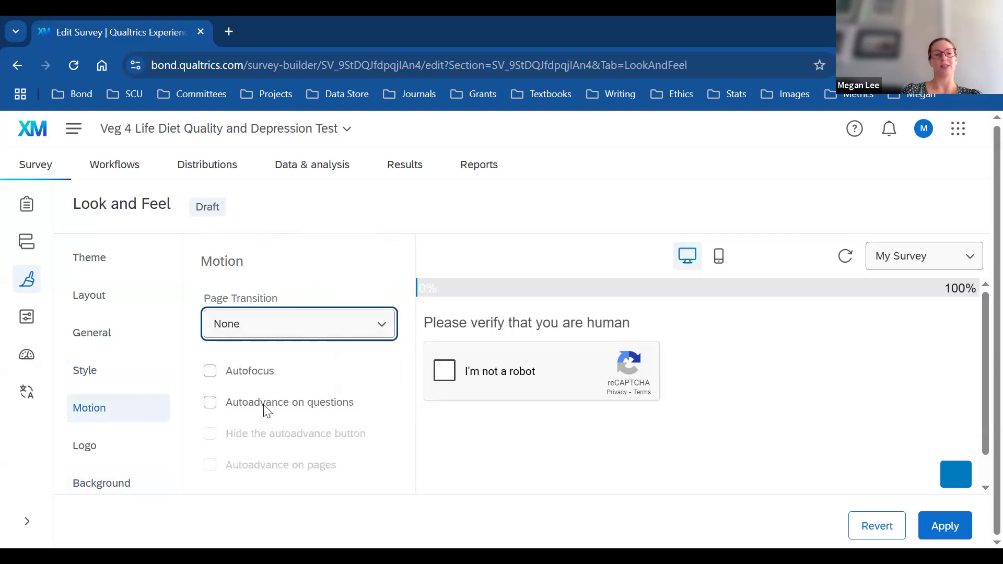
click(385, 328)
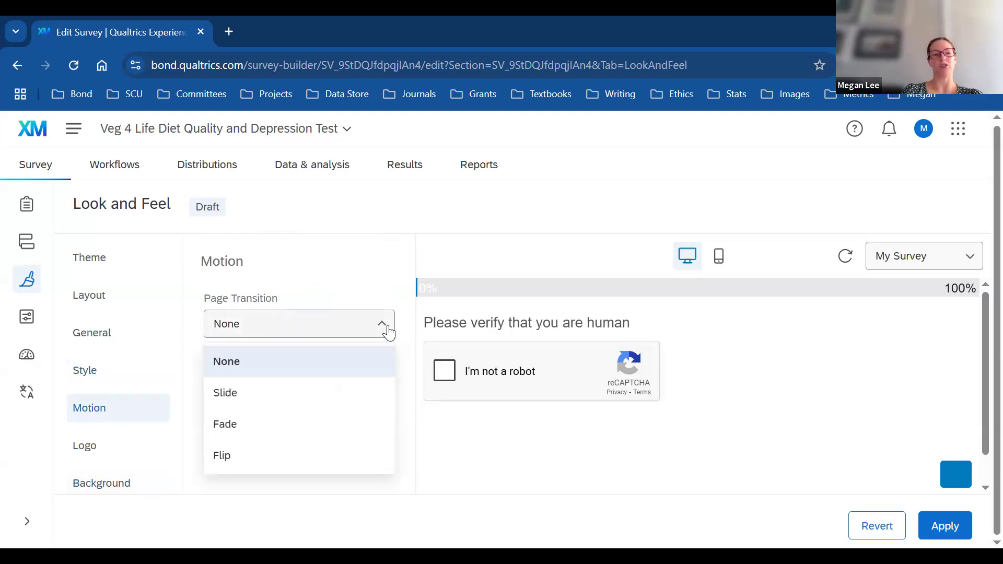
click(387, 331)
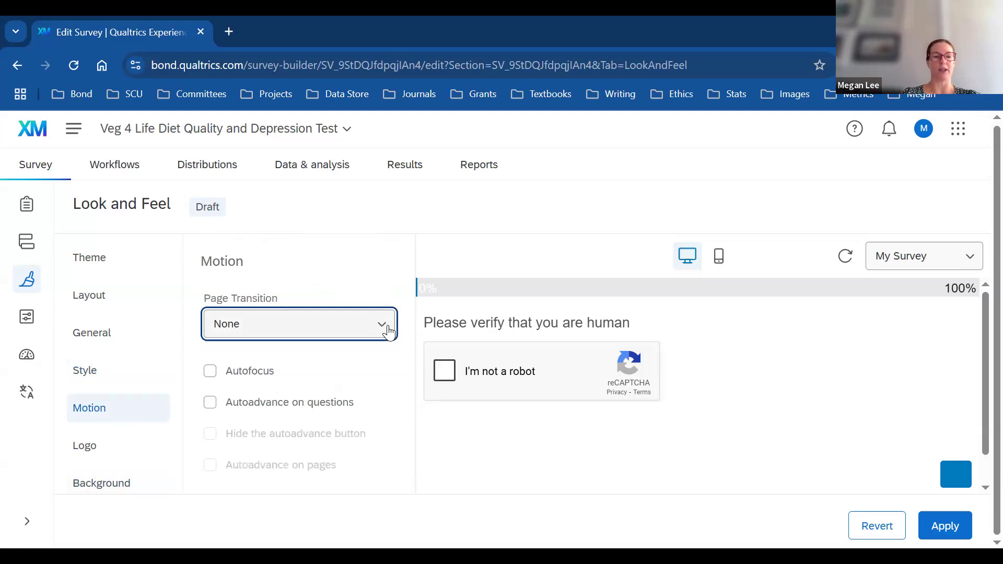
click(105, 446)
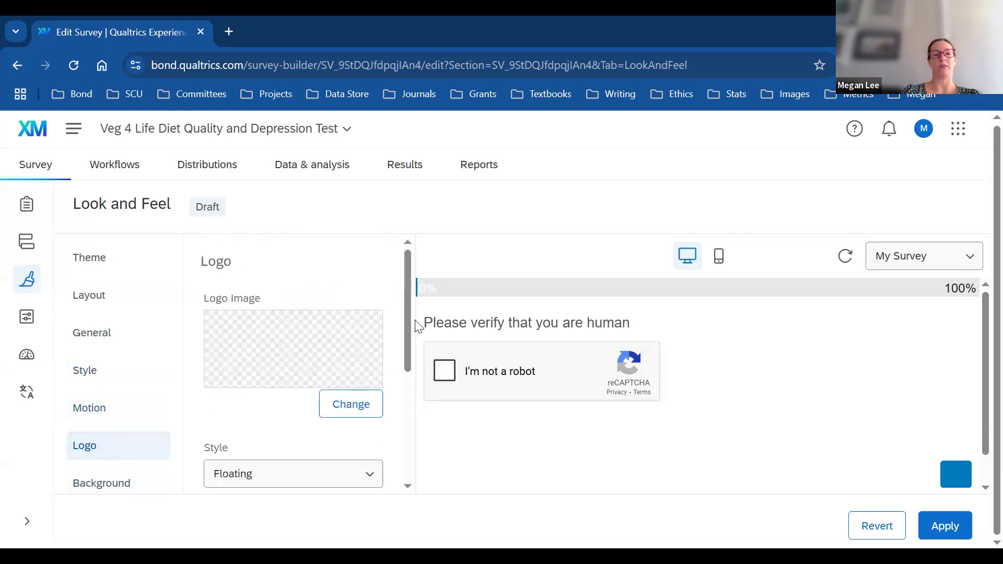
drag(405, 306, 423, 441)
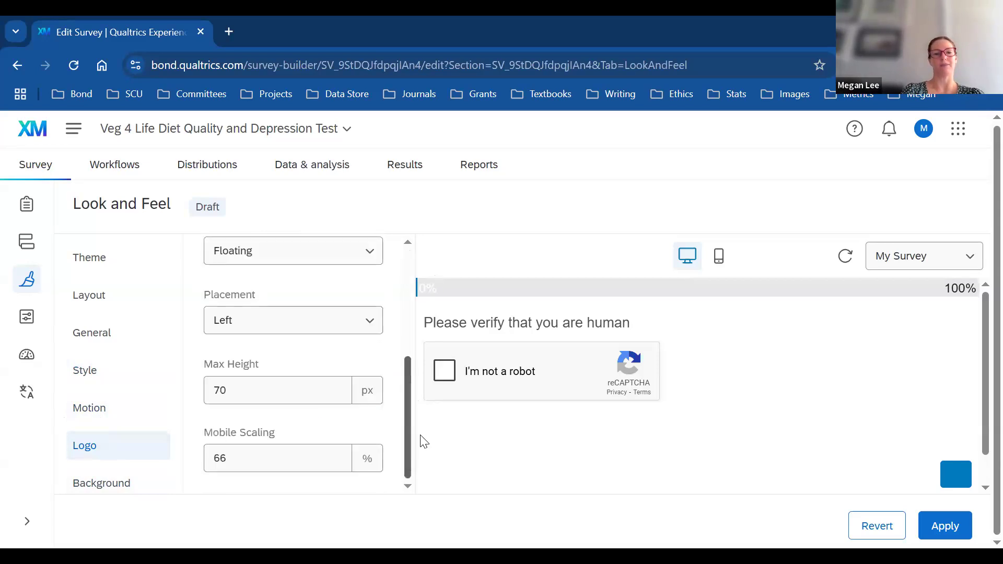
Step: Look over the background and theme settings, then head to Survey options
click(107, 491)
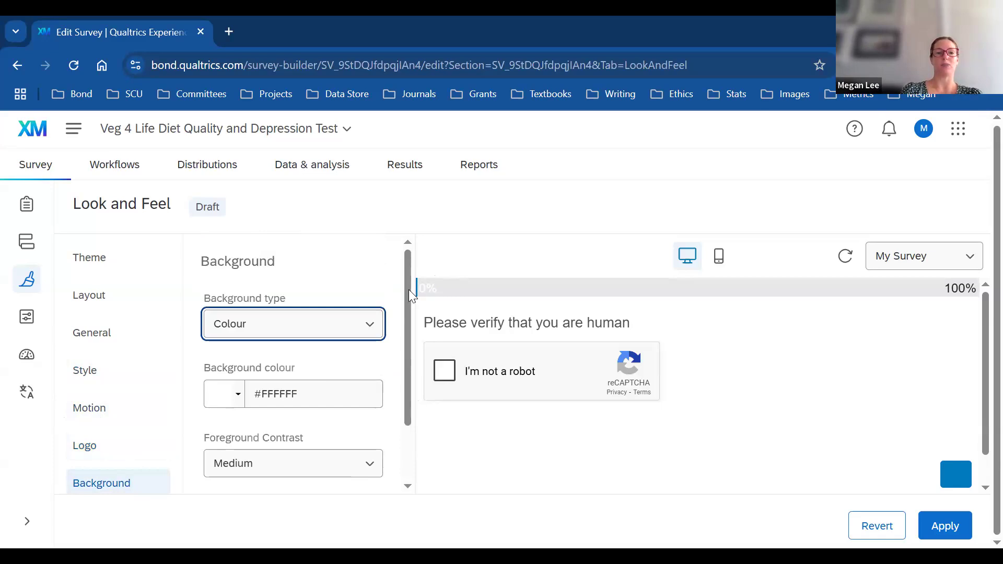
scroll(403, 344, down, 2)
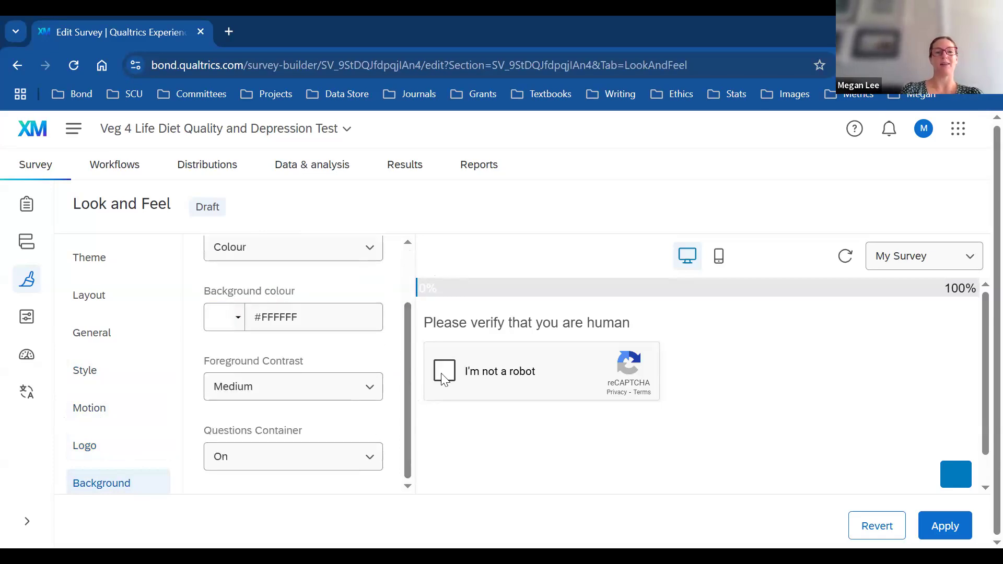
scroll(979, 386, down, 1)
scroll(980, 397, up, 1)
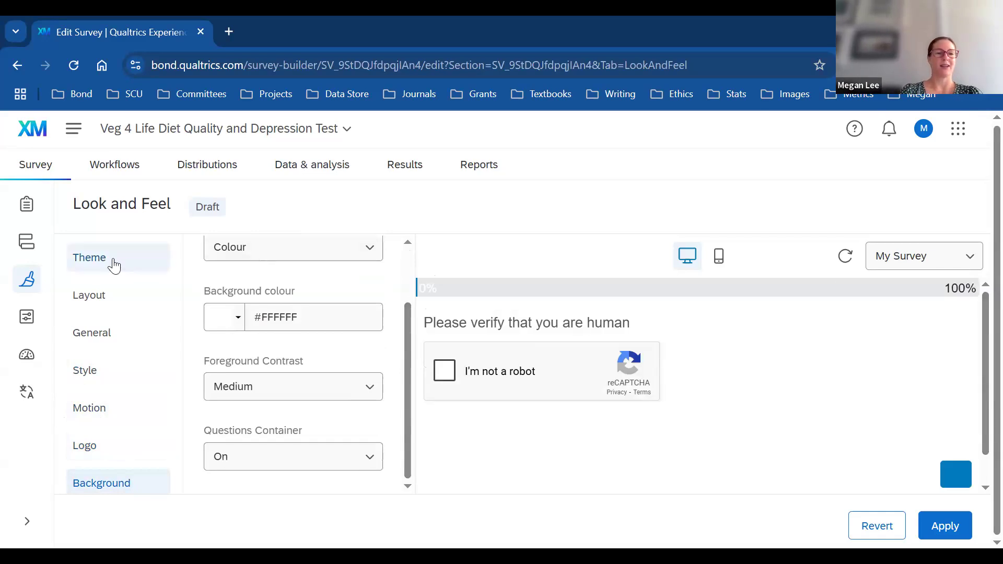
click(115, 266)
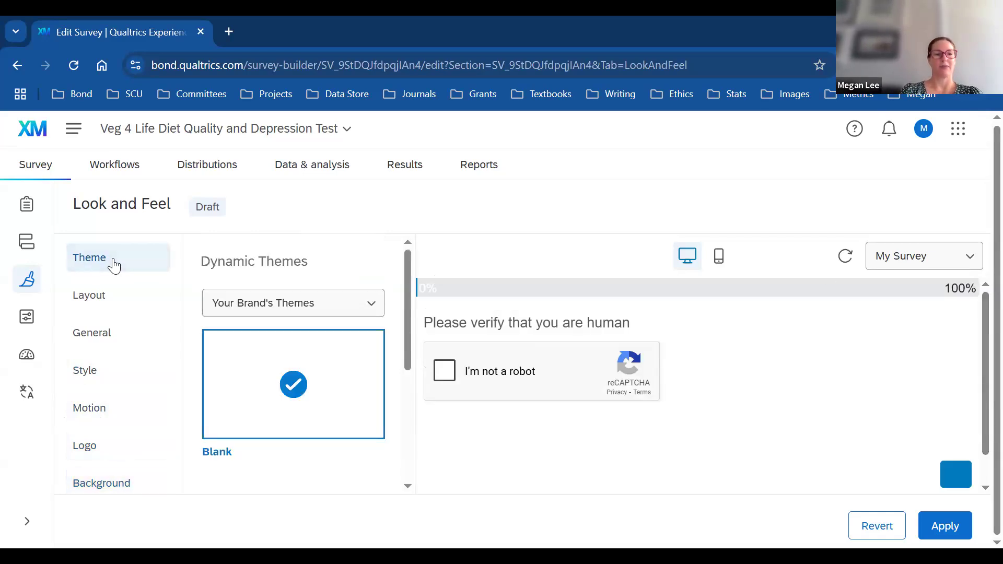
click(28, 323)
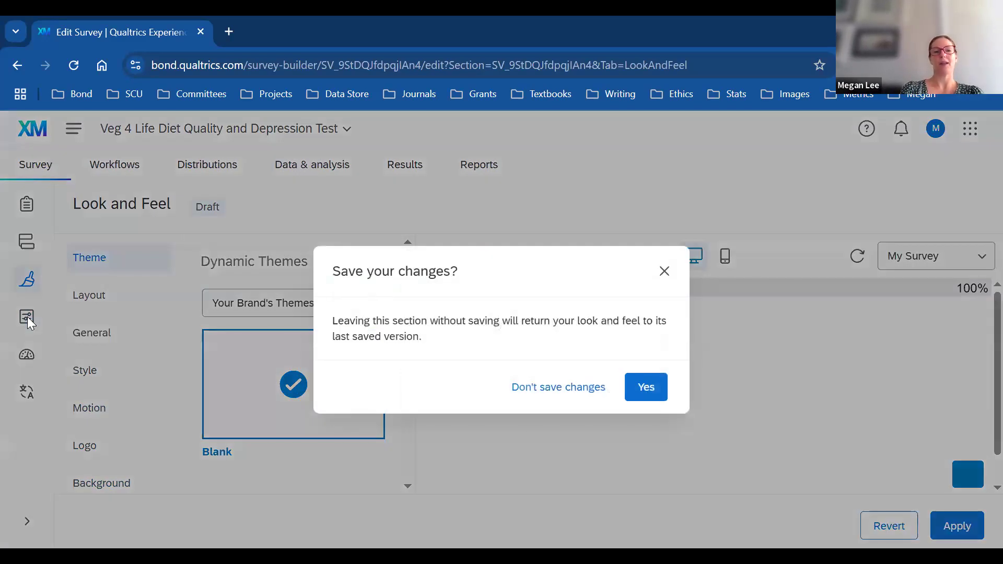
Step: Save the look-and-feel changes and change the display name to 'Veg 4 Life Survey'
click(647, 392)
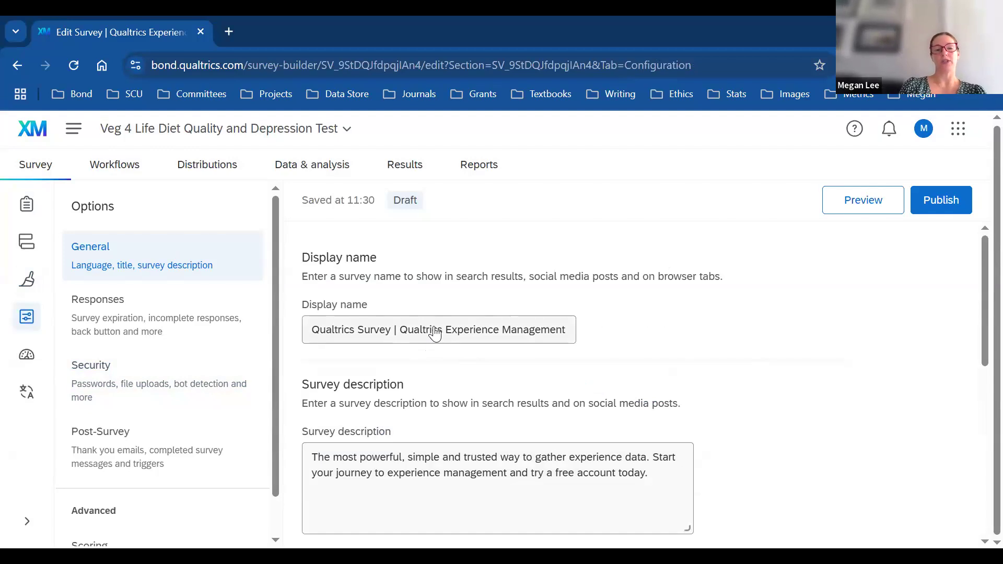
click(556, 329)
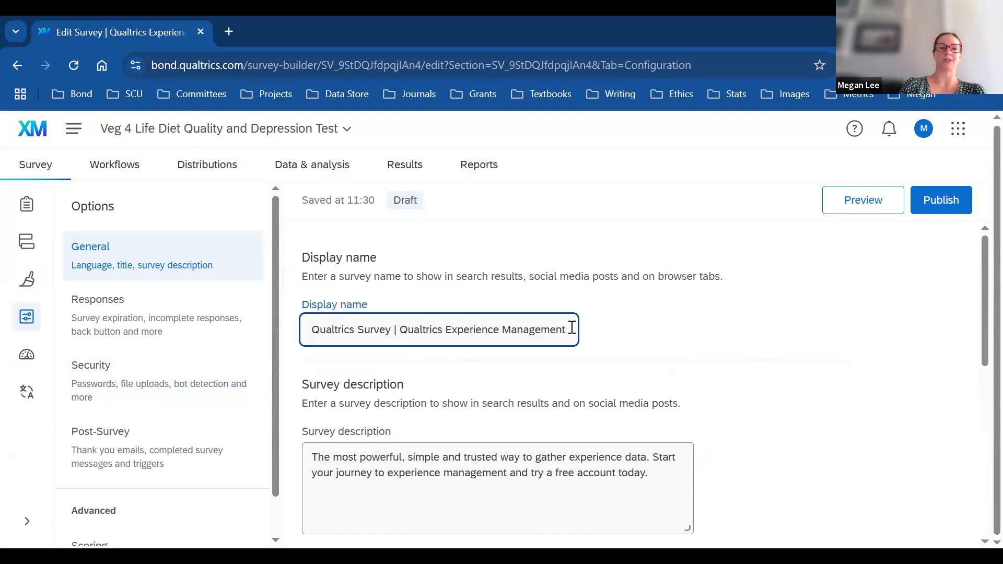
drag(571, 329, 298, 331)
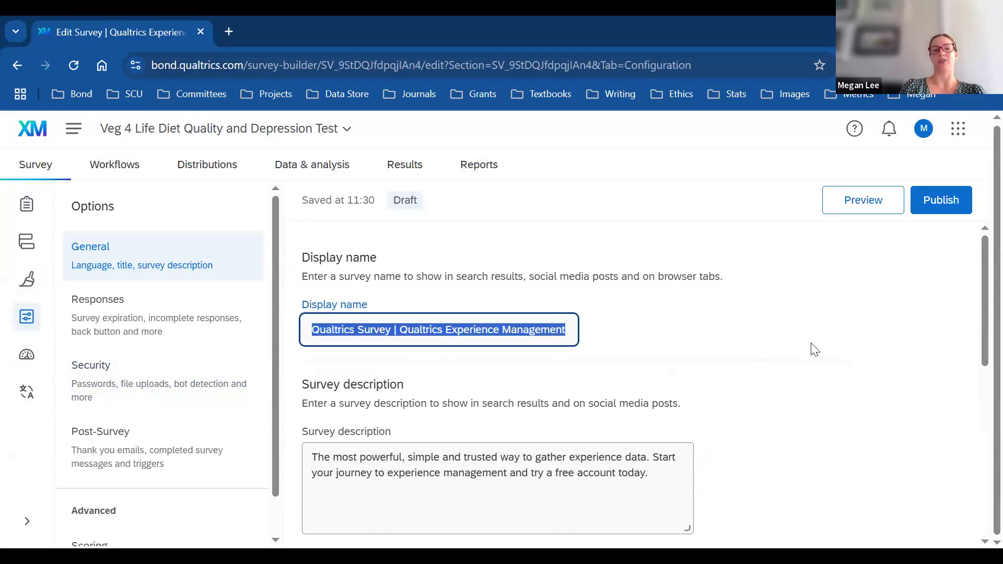
click(544, 358)
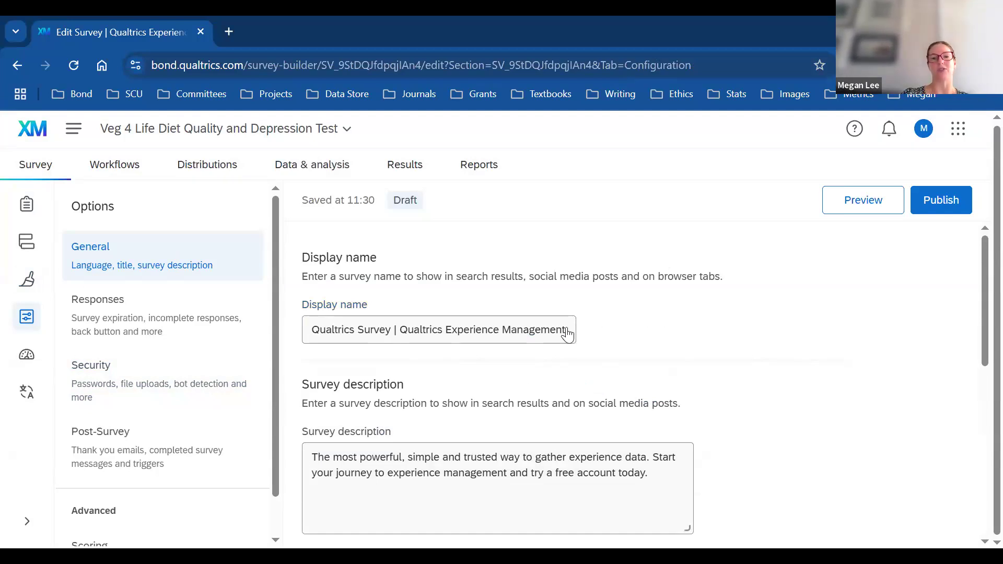
drag(572, 329, 286, 331)
text(Veg F)
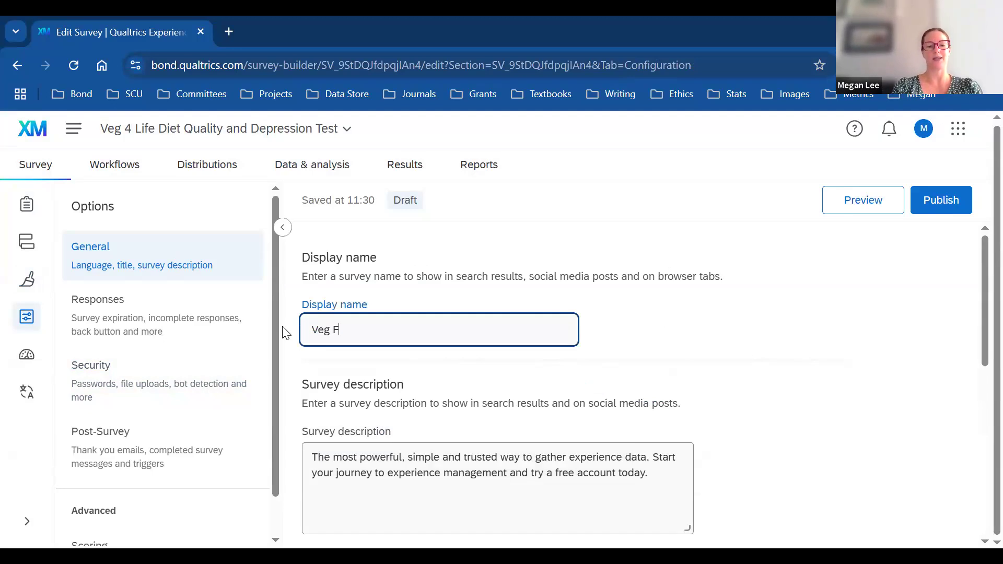
key(BackSpace)
text(4 )
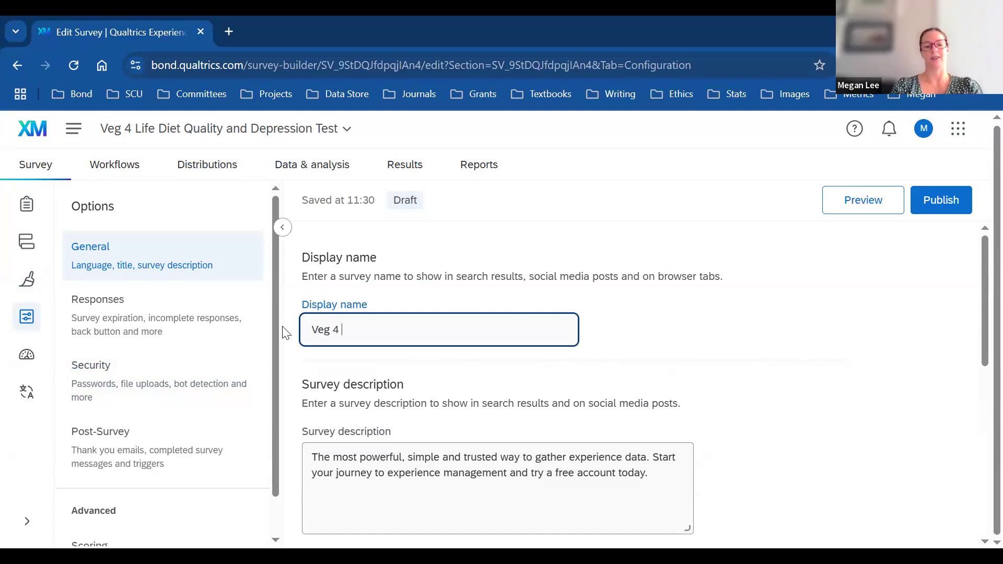
text(Life Survey)
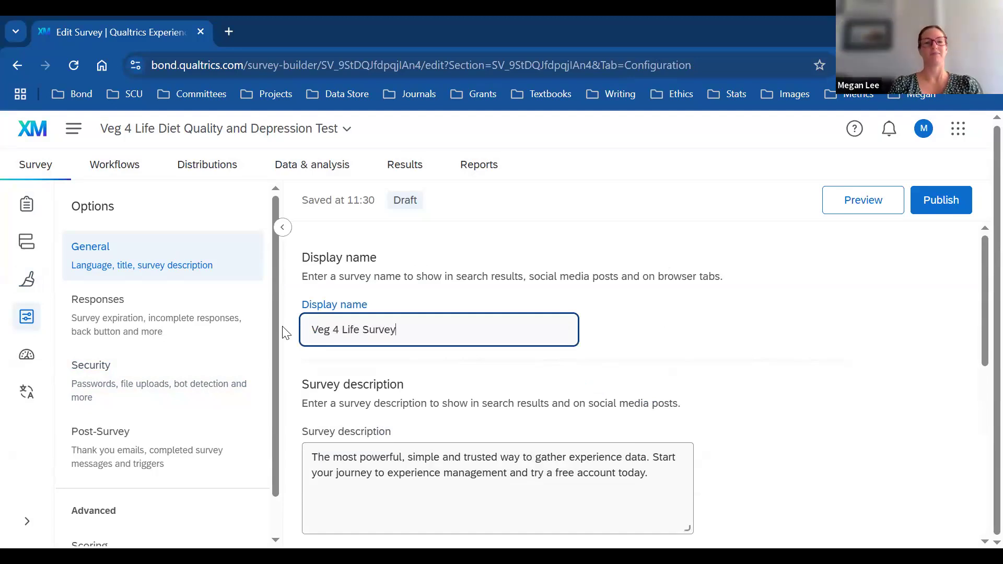
drag(980, 303, 980, 451)
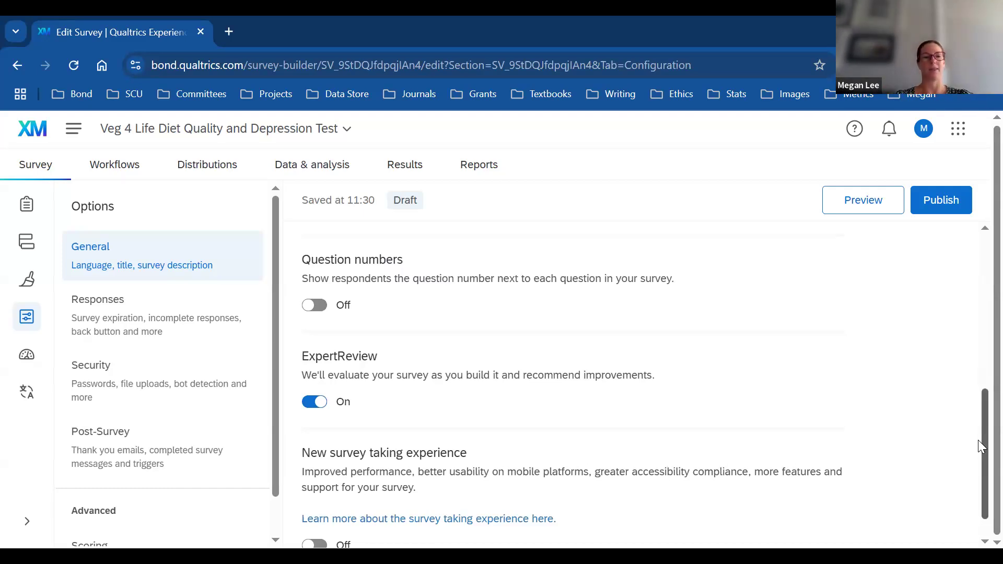
scroll(980, 470, down, 1)
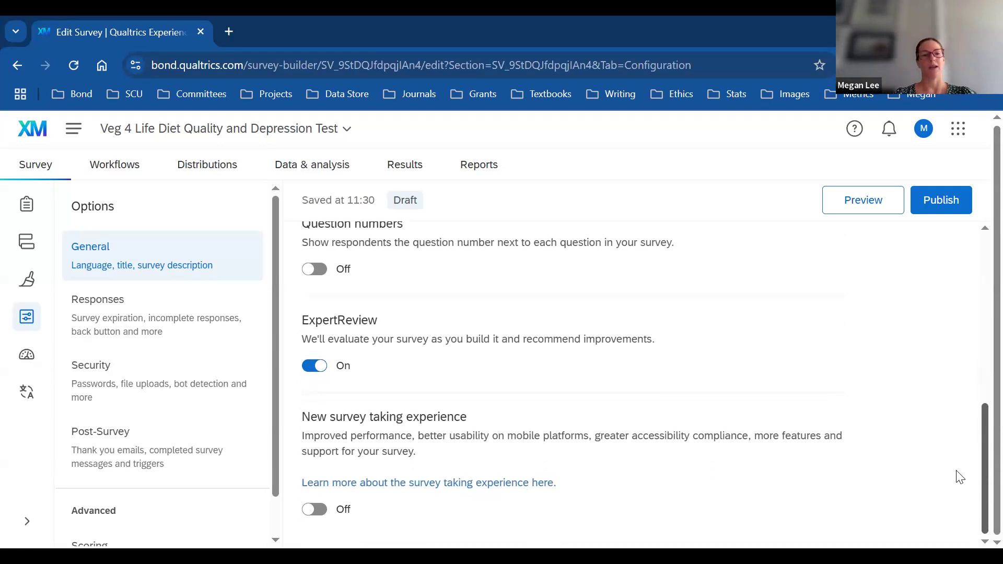
Step: Review the Responses options: back button, finish later, incomplete responses and survey availability
click(151, 320)
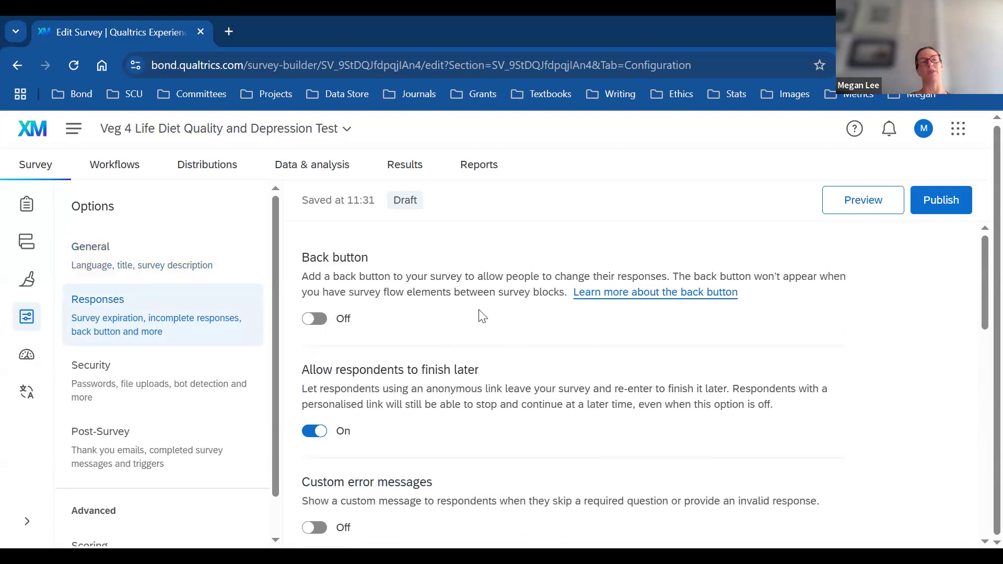
drag(980, 284, 981, 327)
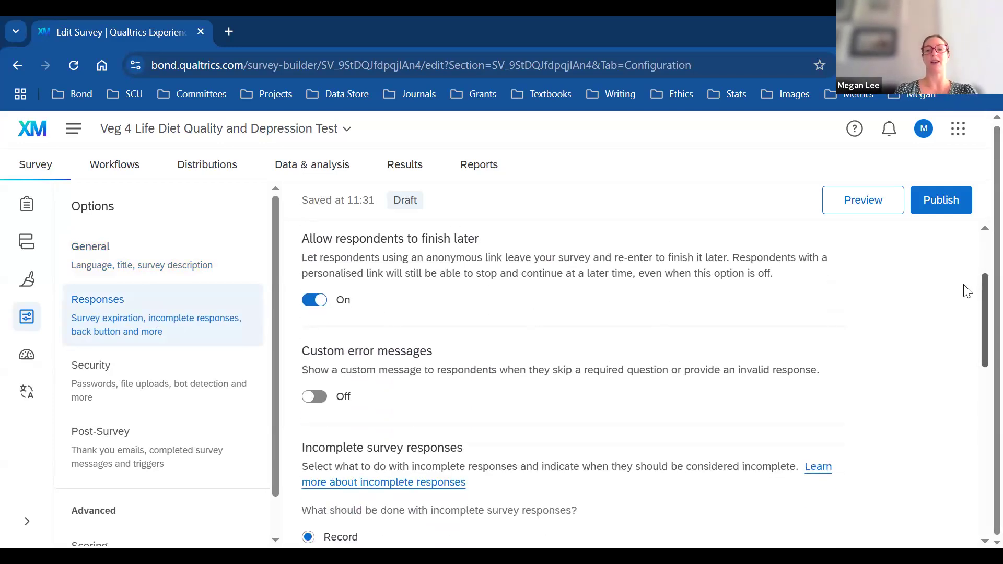
drag(981, 298, 980, 335)
scroll(980, 334, up, 1)
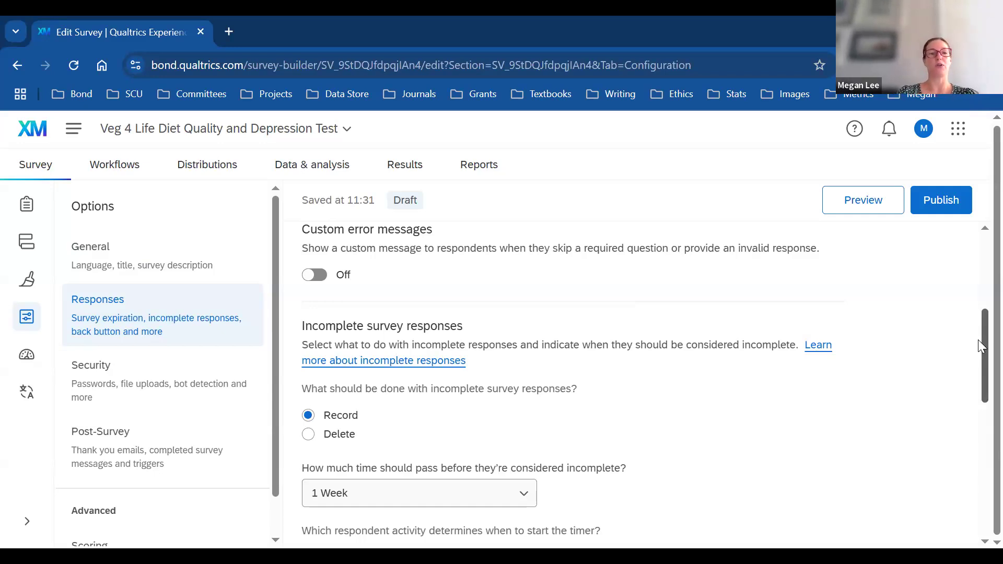
scroll(981, 346, down, 2)
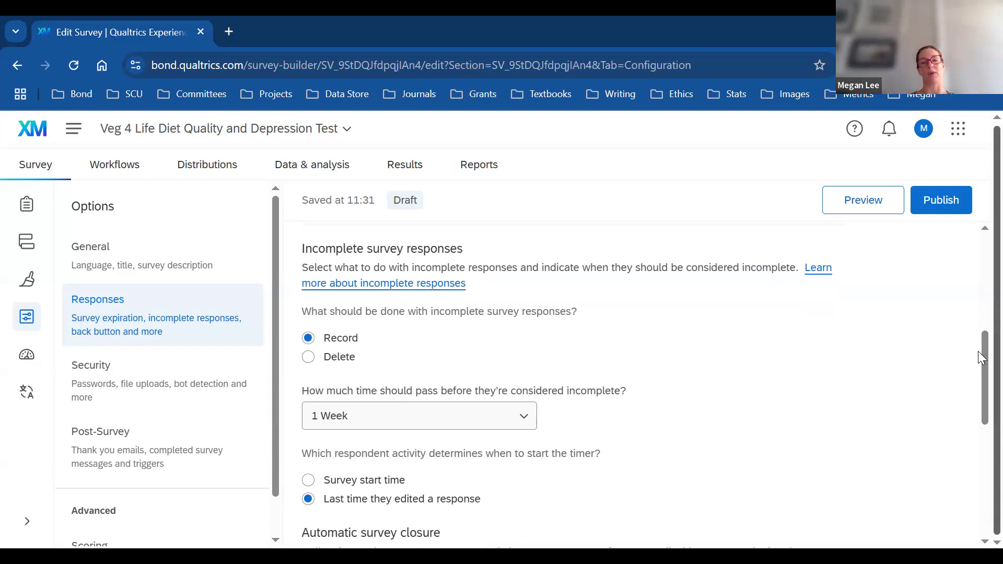
scroll(979, 386, down, 1)
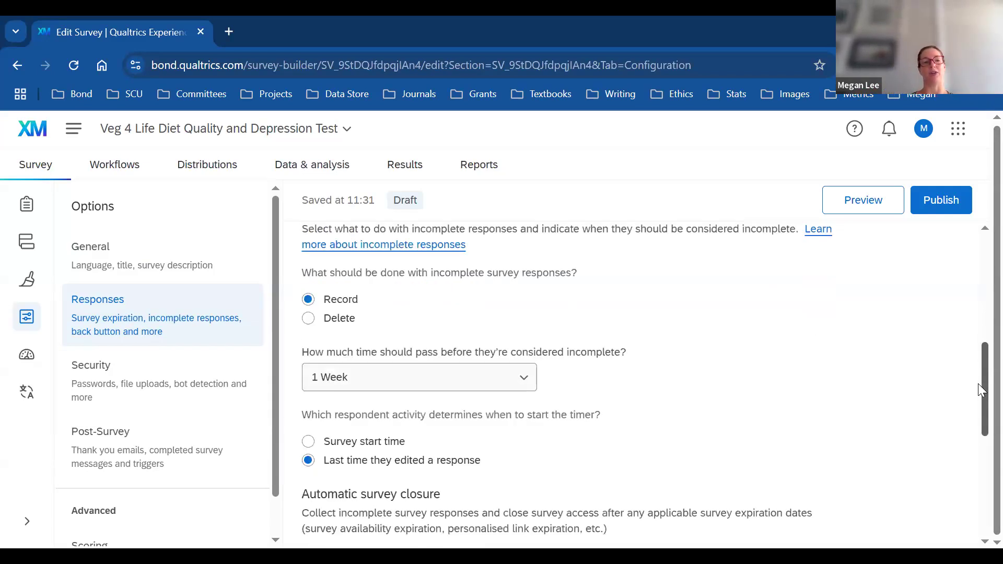
scroll(981, 391, down, 3)
scroll(982, 396, down, 1)
scroll(980, 387, up, 1)
scroll(981, 389, up, 2)
scroll(981, 413, down, 4)
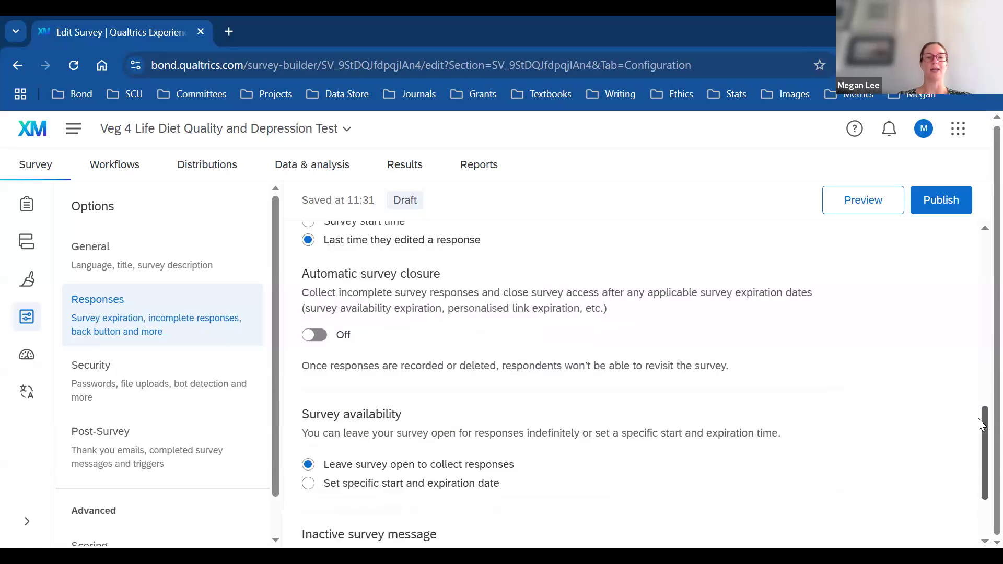
scroll(980, 426, down, 1)
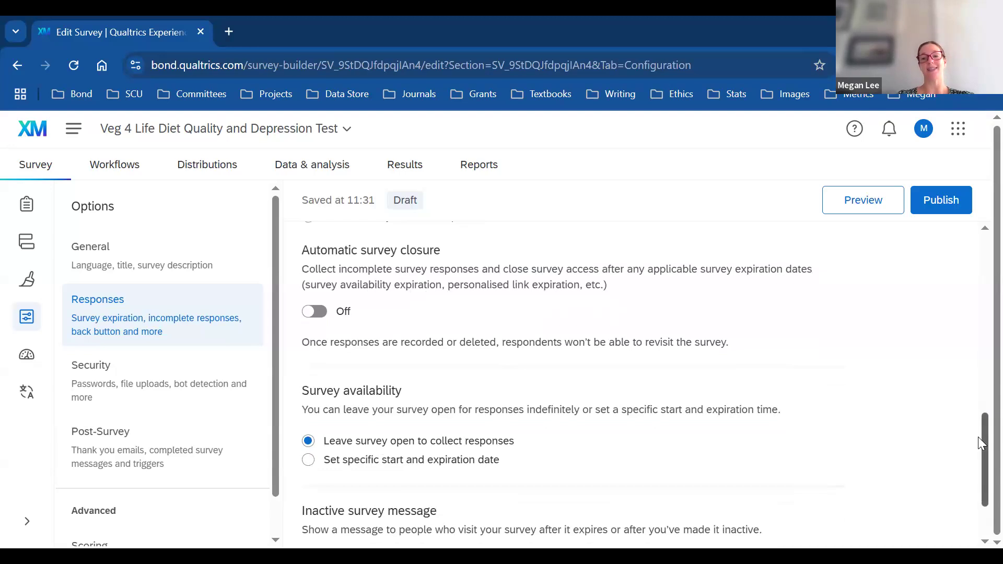
scroll(981, 453, down, 1)
scroll(981, 454, down, 3)
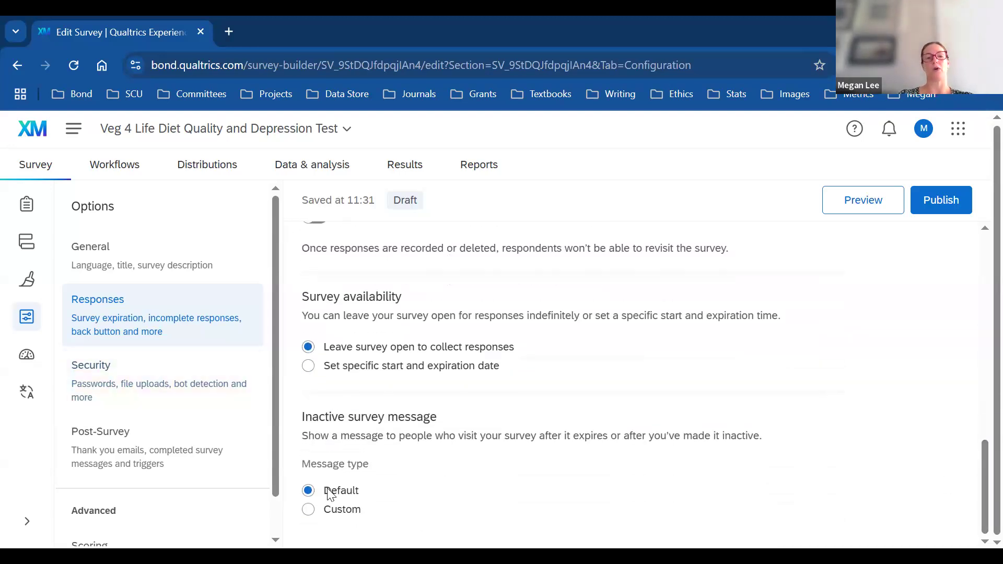
Step: Switch on Prevent multiple submissions, Bot detection and Anonymise responses under Security
click(152, 390)
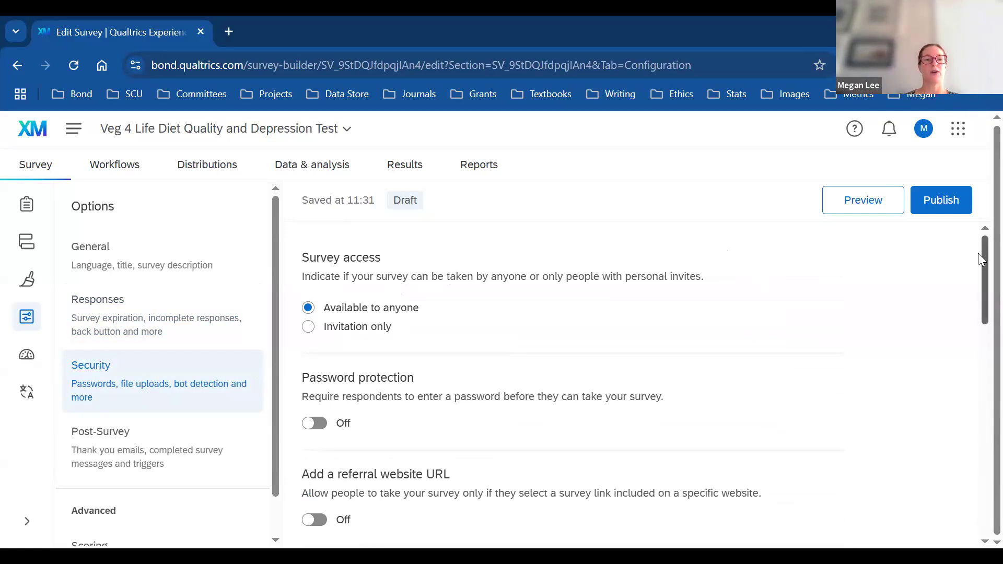
scroll(980, 260, down, 1)
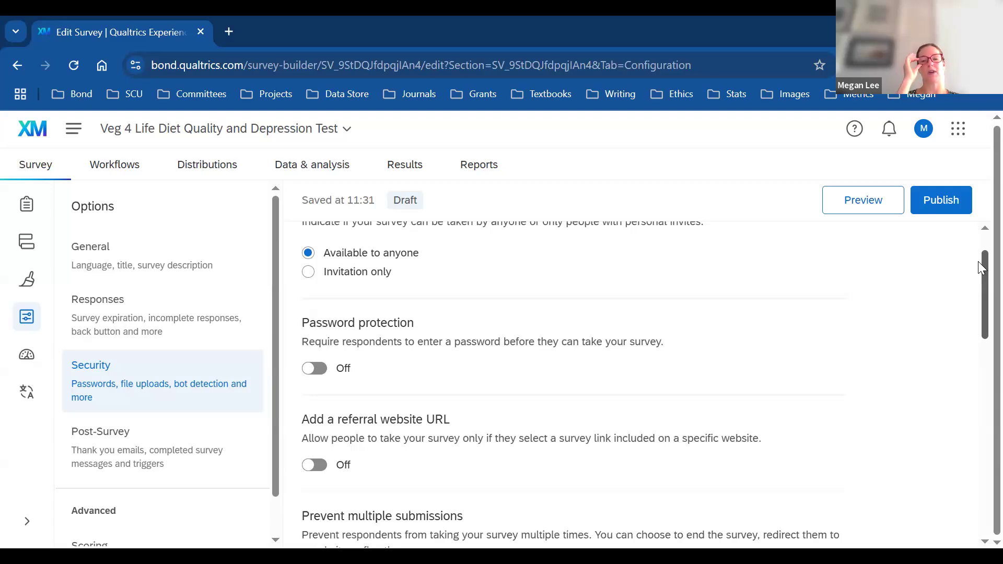
drag(980, 268, 980, 350)
click(319, 314)
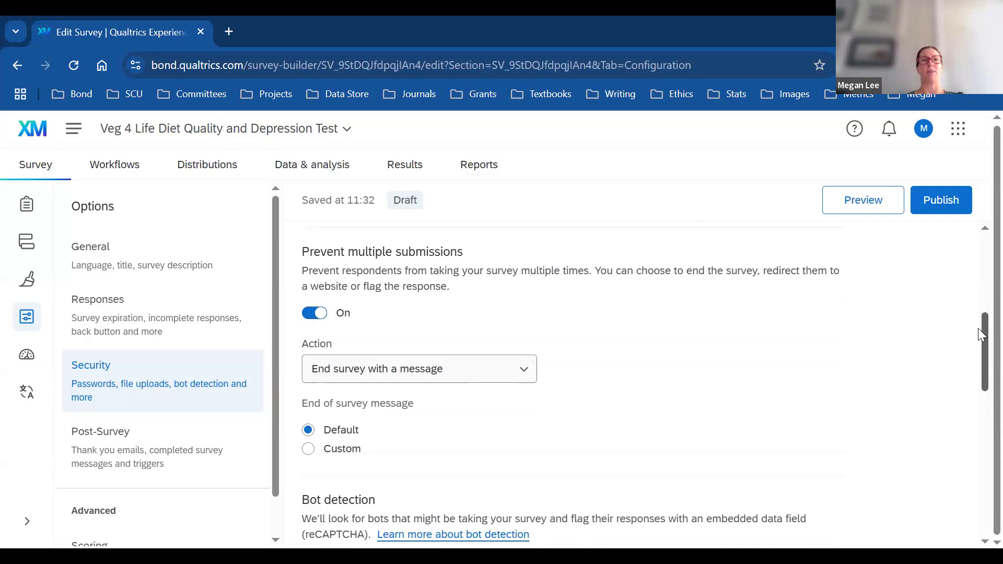
drag(978, 333, 978, 355)
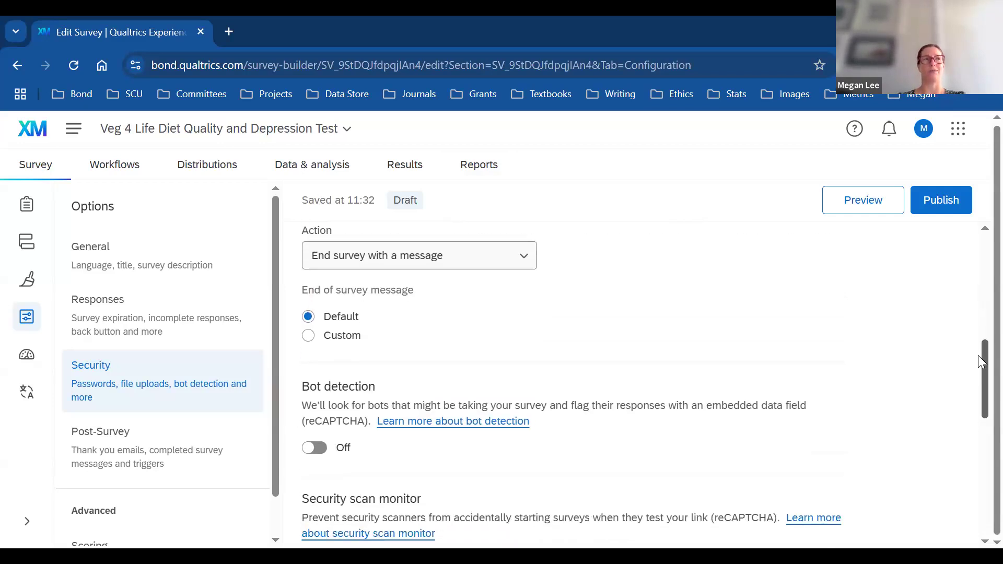
drag(980, 360, 979, 342)
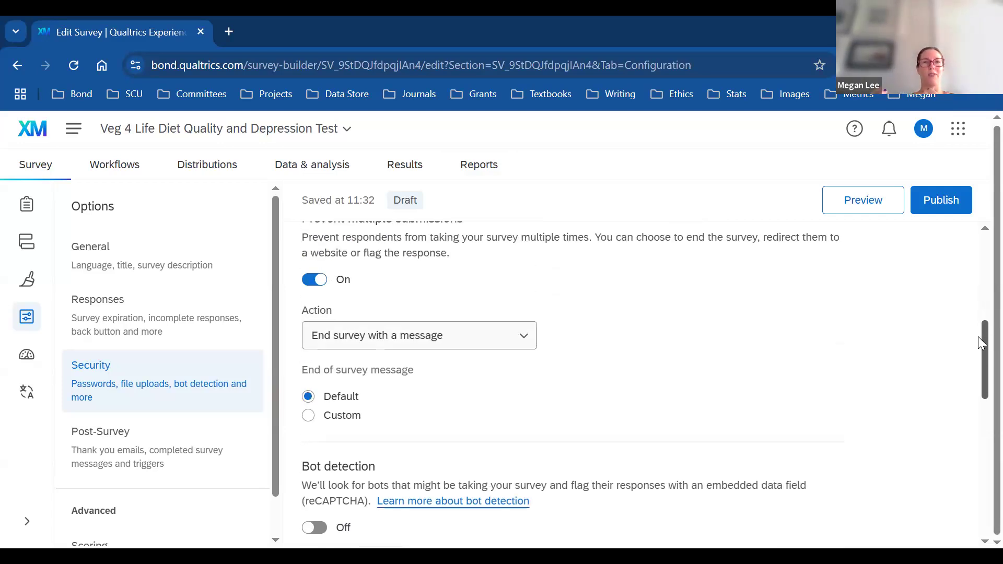
drag(980, 342, 980, 388)
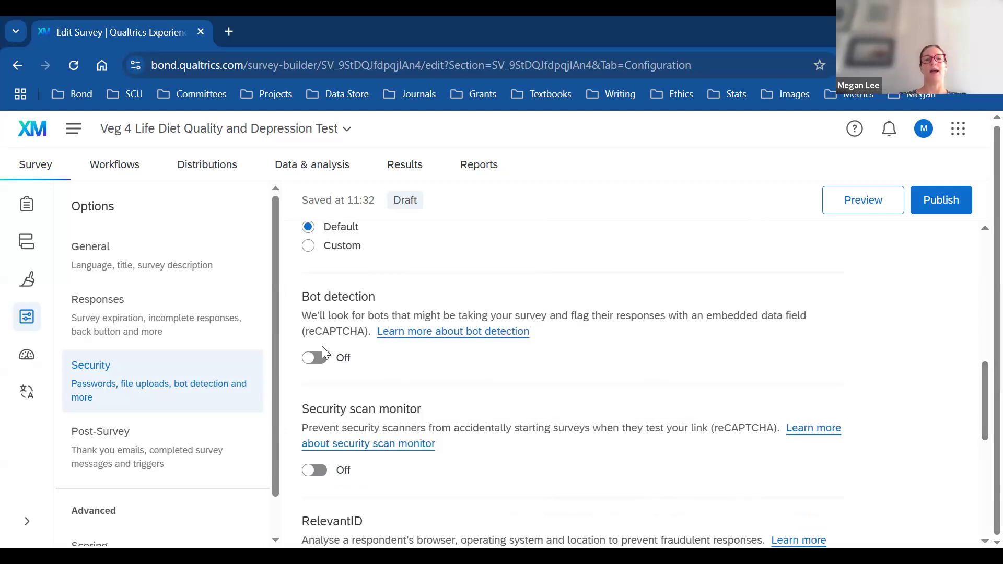
click(314, 359)
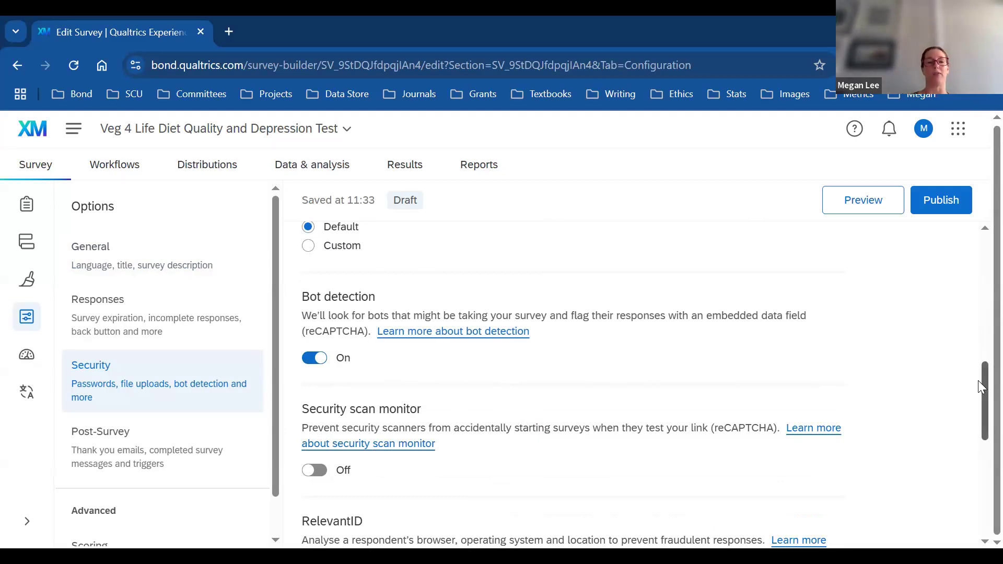
drag(977, 398, 978, 492)
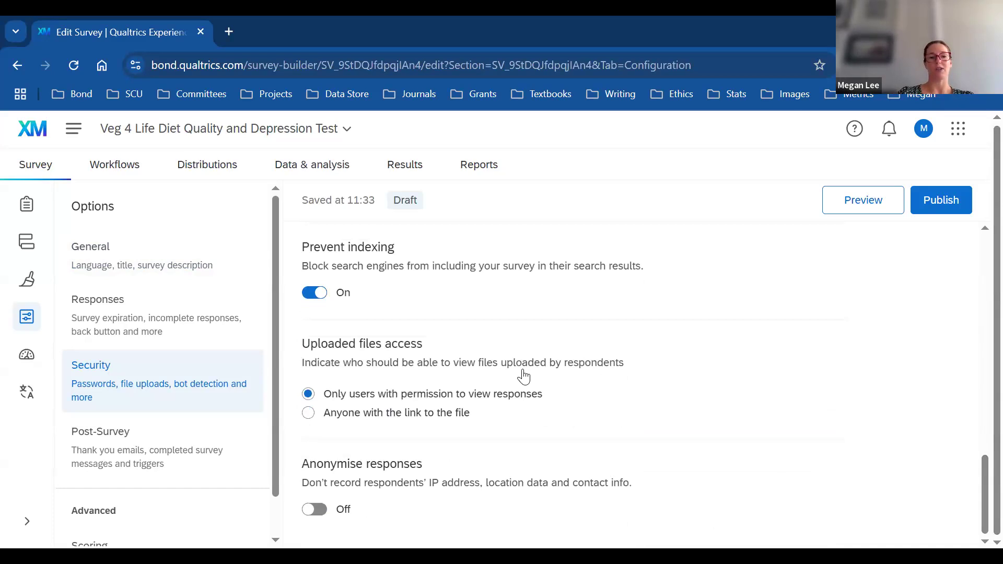
click(315, 510)
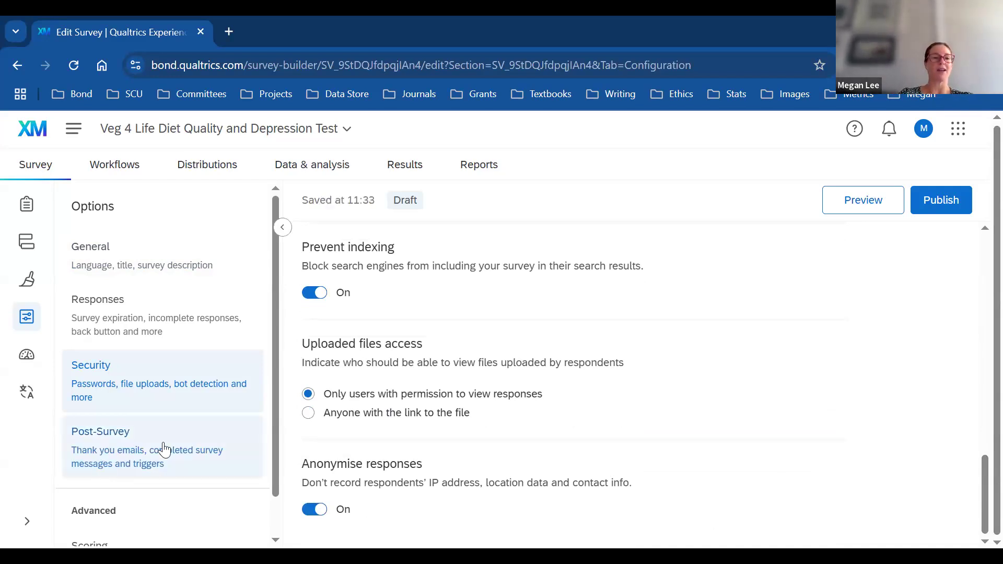
Step: Show the Post-Survey options and scroll down through its email trigger settings
click(185, 452)
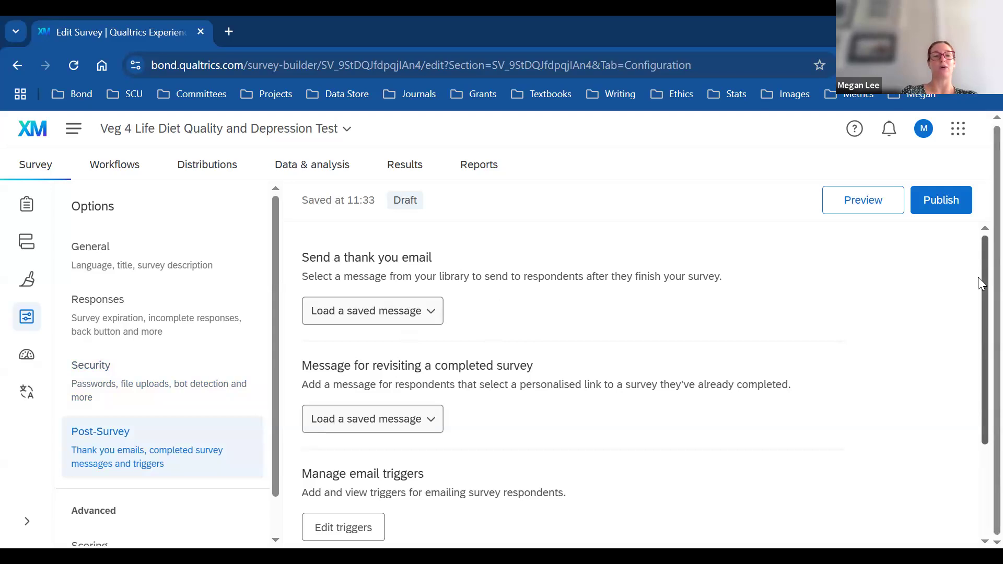
drag(978, 277, 978, 395)
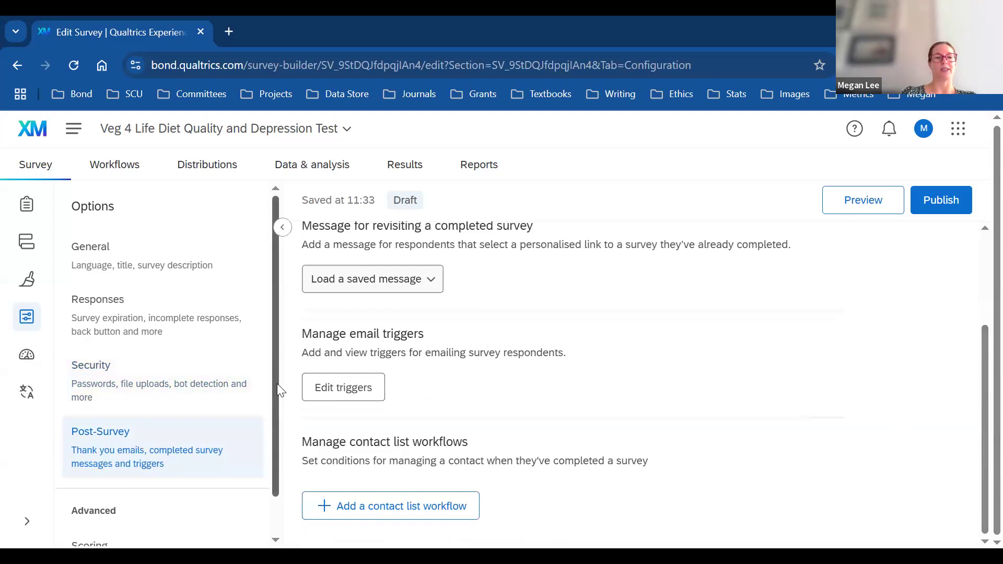
scroll(276, 412, down, 1)
drag(281, 429, 292, 289)
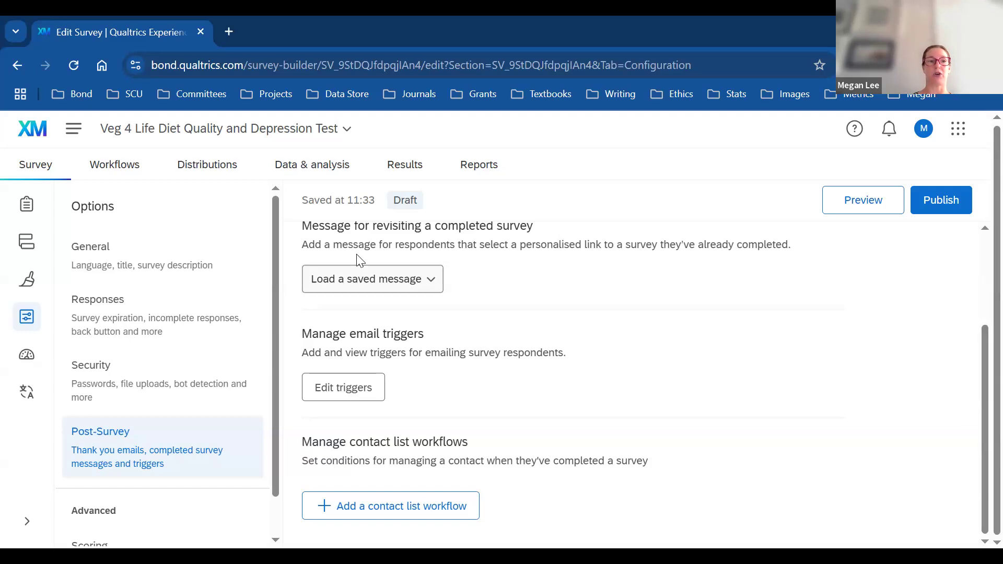
Step: Return to the survey builder's Survey tab, showing the Captcha question
click(49, 168)
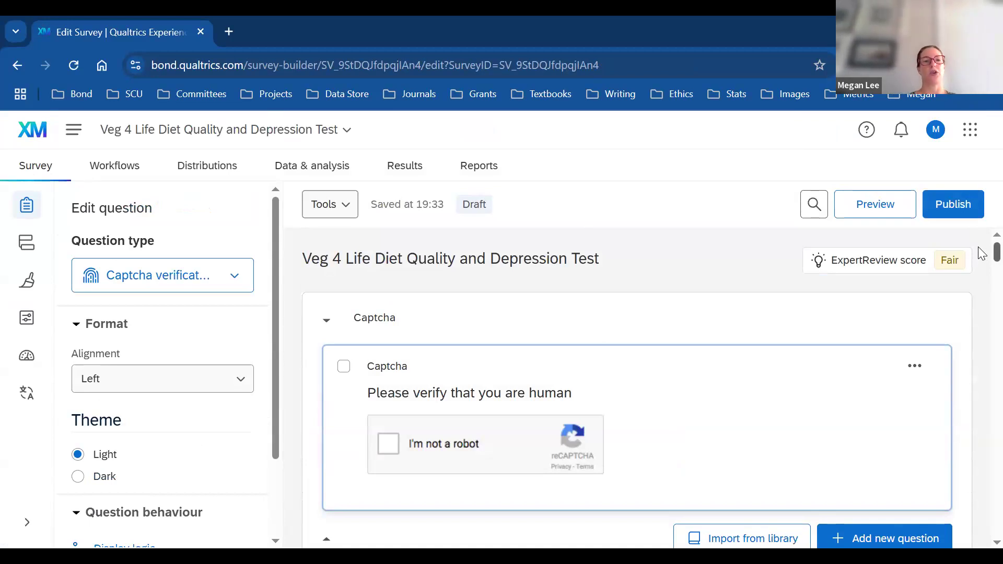
Step: Preview the Veg 4 Life survey in a new tab
click(878, 206)
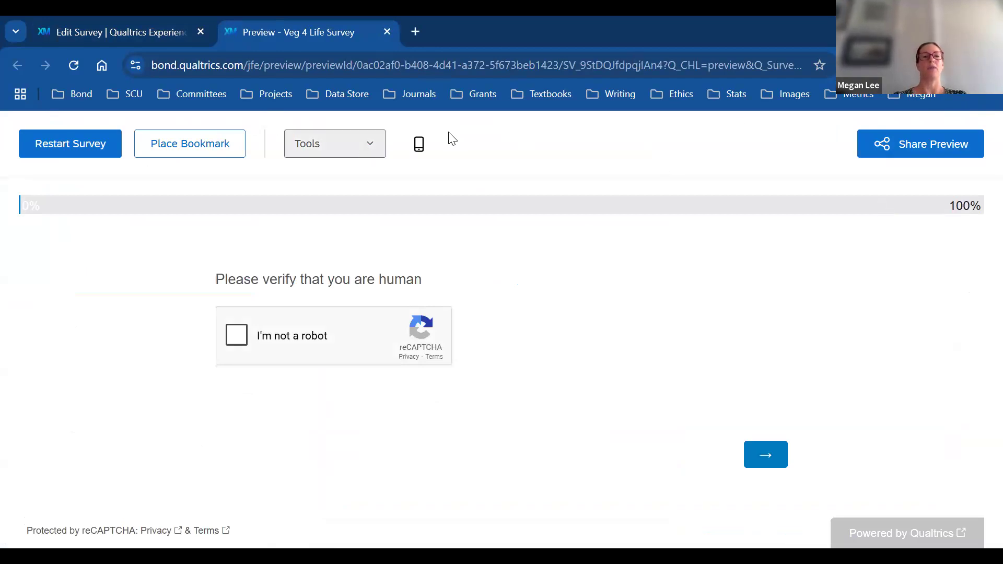
Step: Add a phone-sized preview beside the desktop one and pass the reCAPTCHA check
click(419, 148)
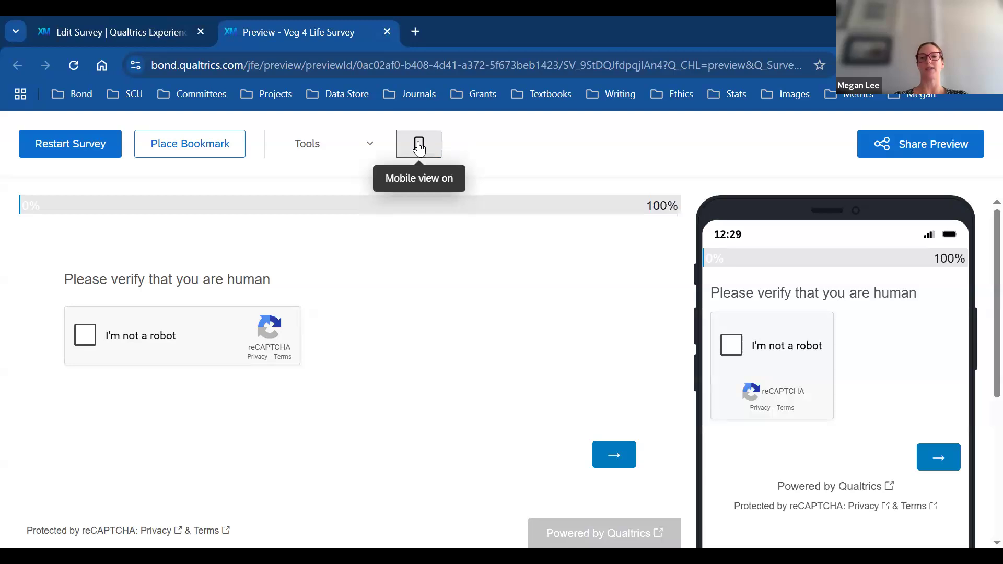
drag(996, 249, 978, 235)
scroll(981, 240, up, 3)
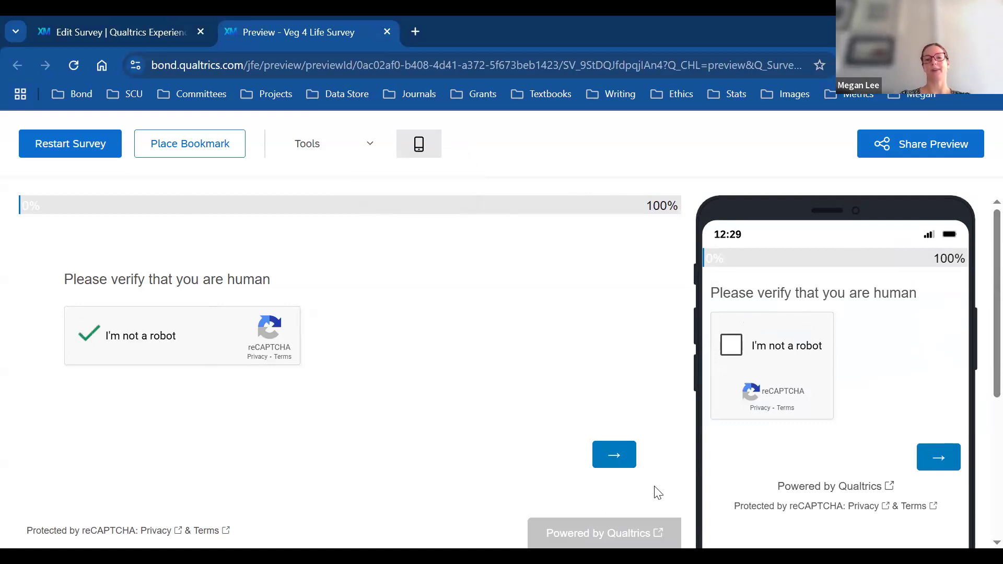
Step: Read the study information page in both panes and continue to the first question
click(611, 453)
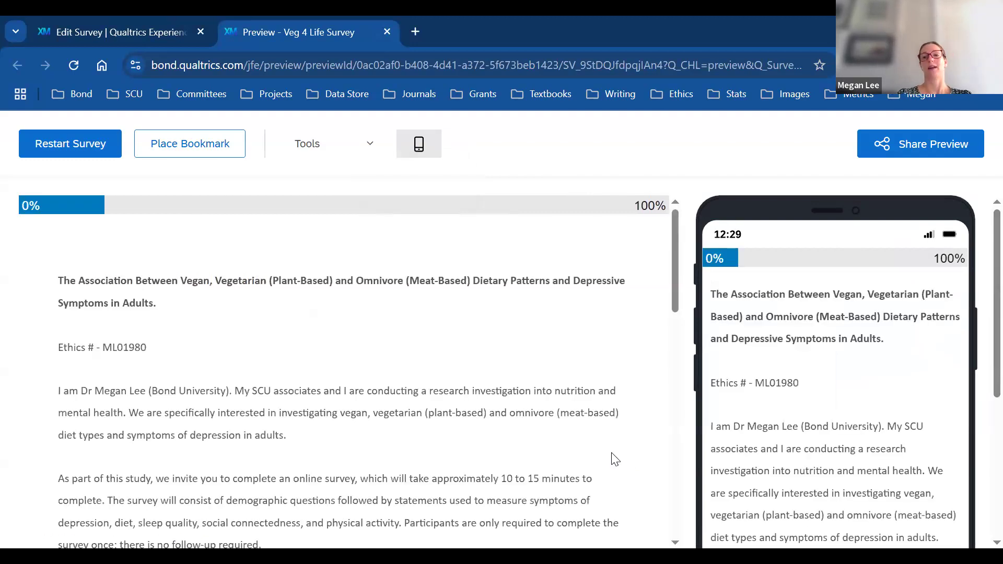
scroll(981, 281, down, 4)
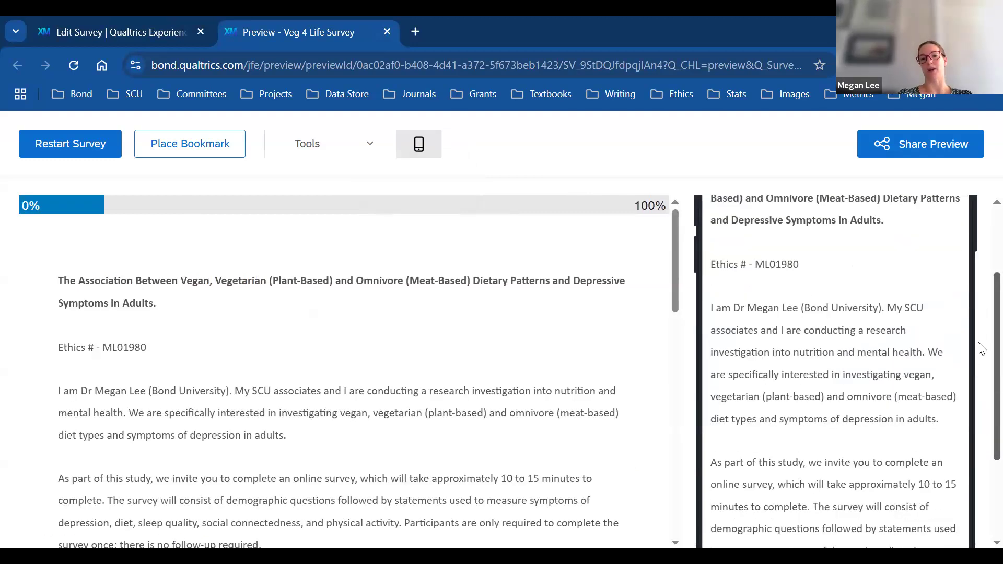
scroll(981, 281, up, 5)
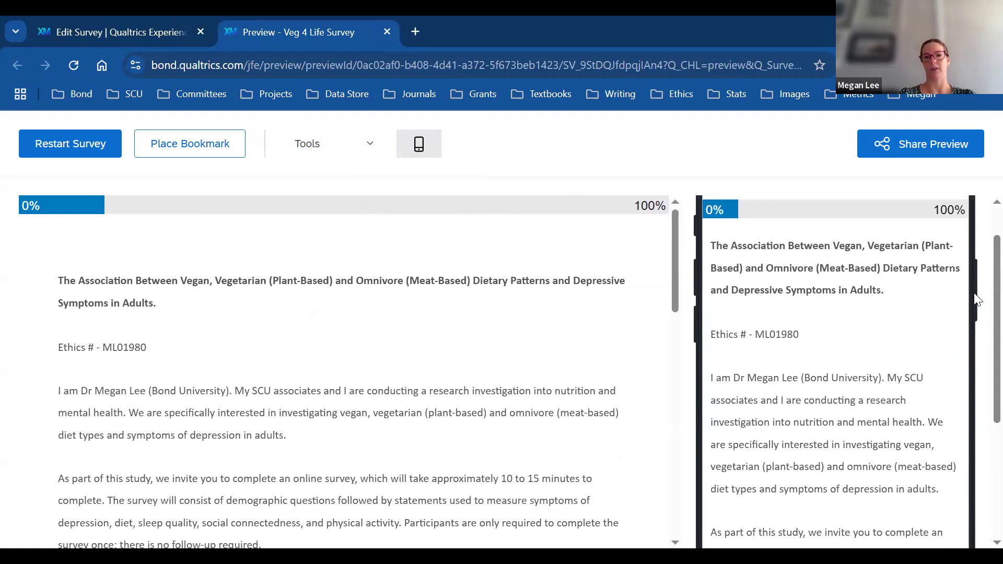
scroll(981, 373, down, 1)
scroll(980, 373, down, 4)
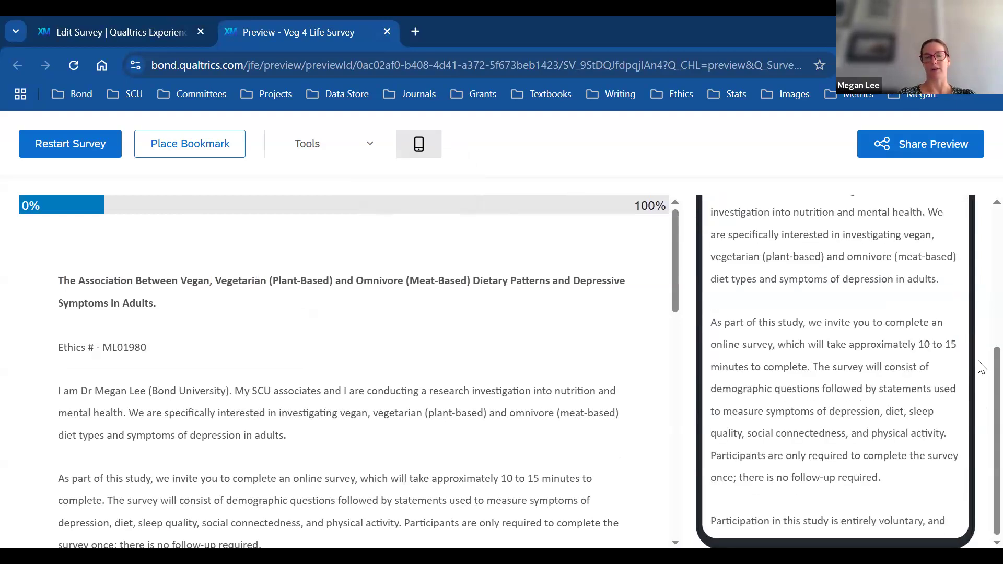
scroll(977, 324, up, 5)
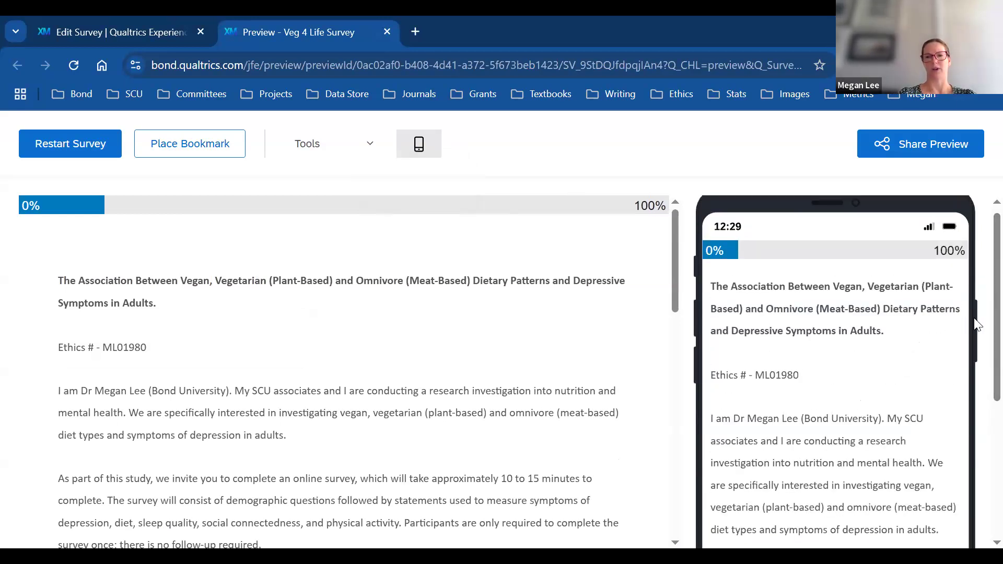
scroll(982, 277, down, 1)
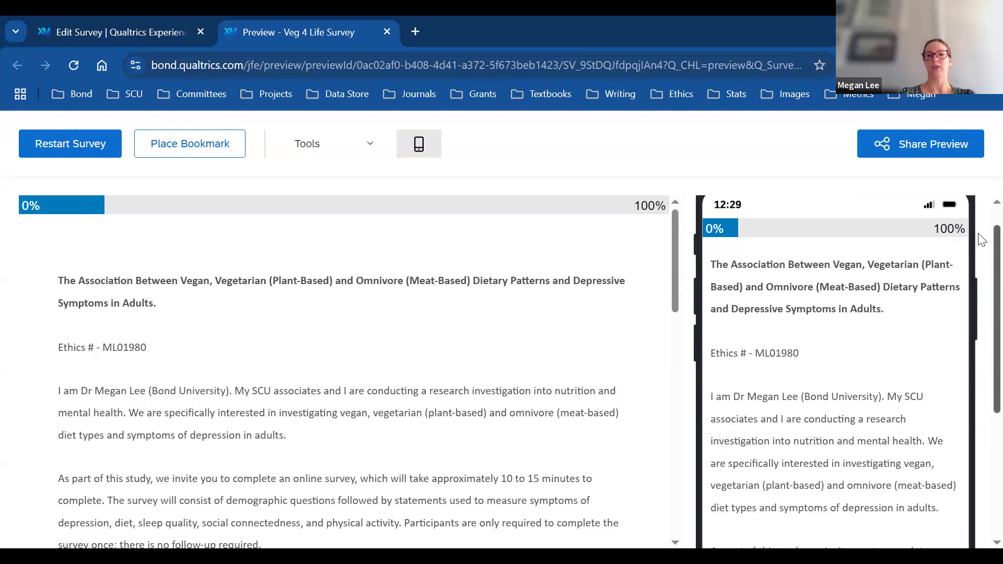
scroll(982, 241, up, 2)
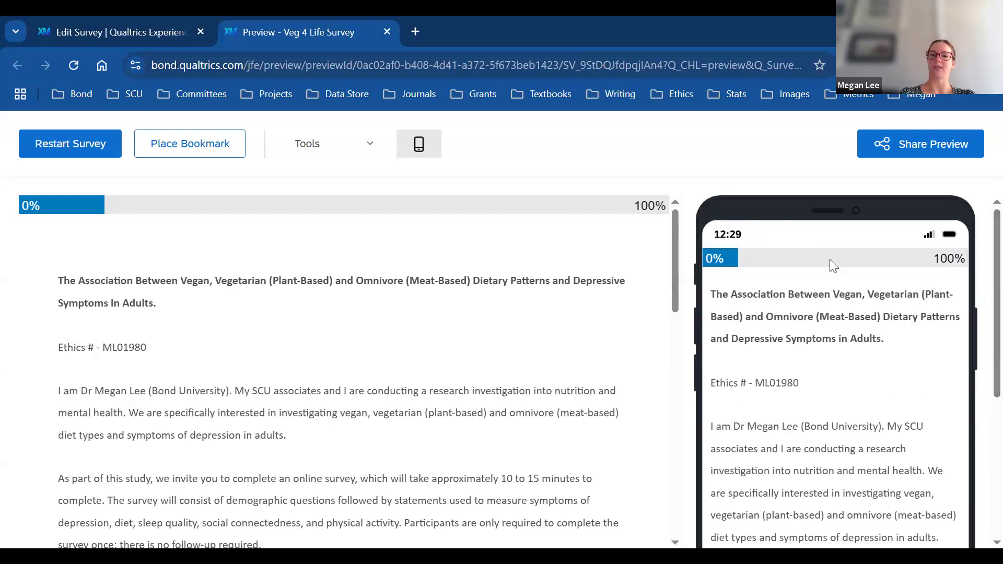
drag(674, 242, 690, 499)
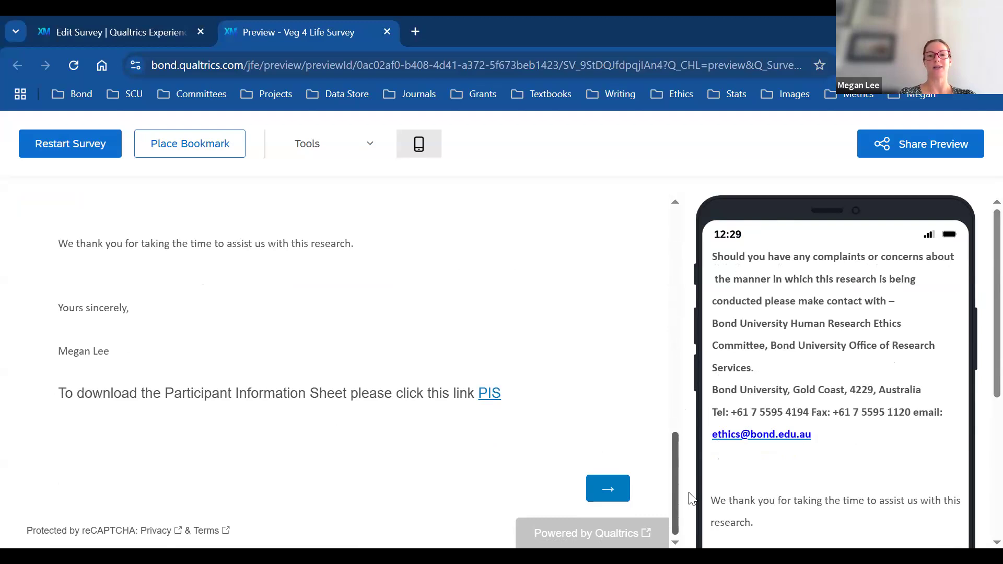
click(609, 489)
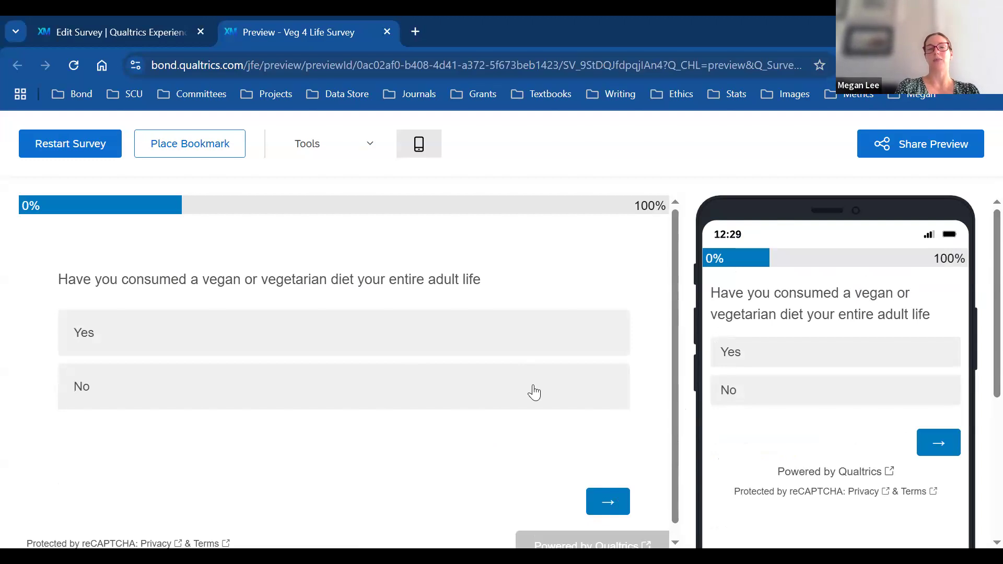
Step: Answer Yes to the lifelong diet question, Female for gender and 45 for age
click(497, 346)
click(608, 502)
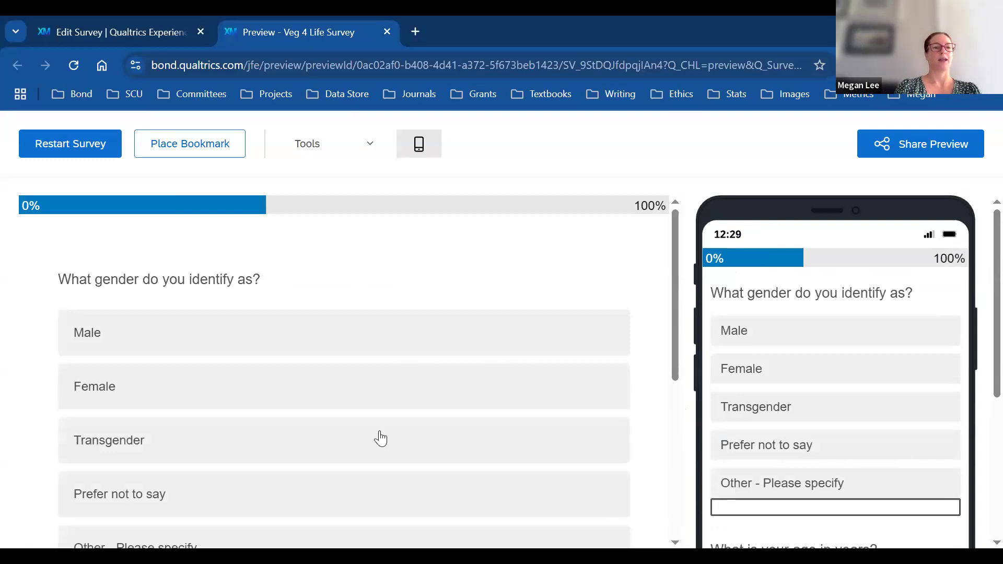
drag(676, 309, 679, 340)
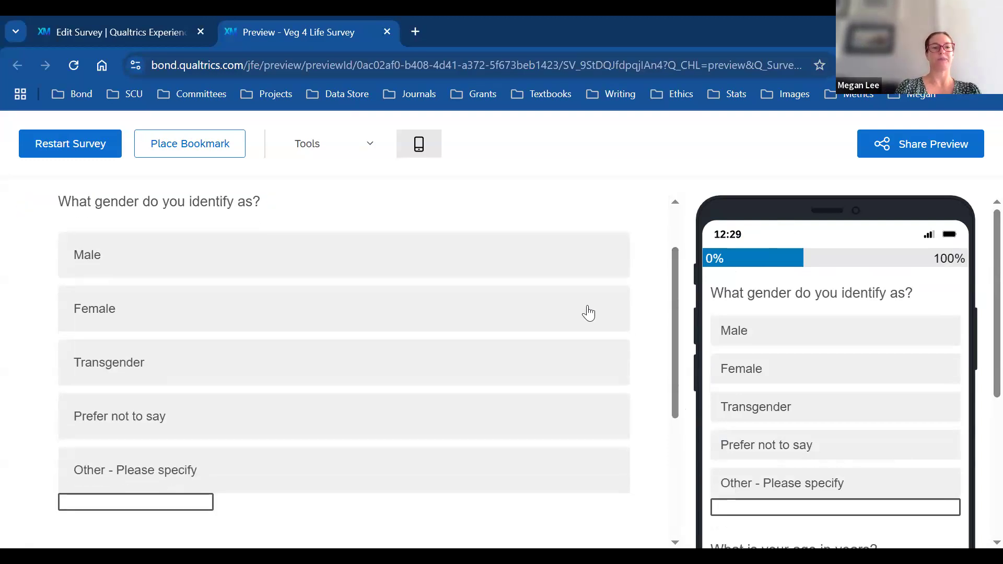
click(588, 313)
drag(675, 384, 678, 436)
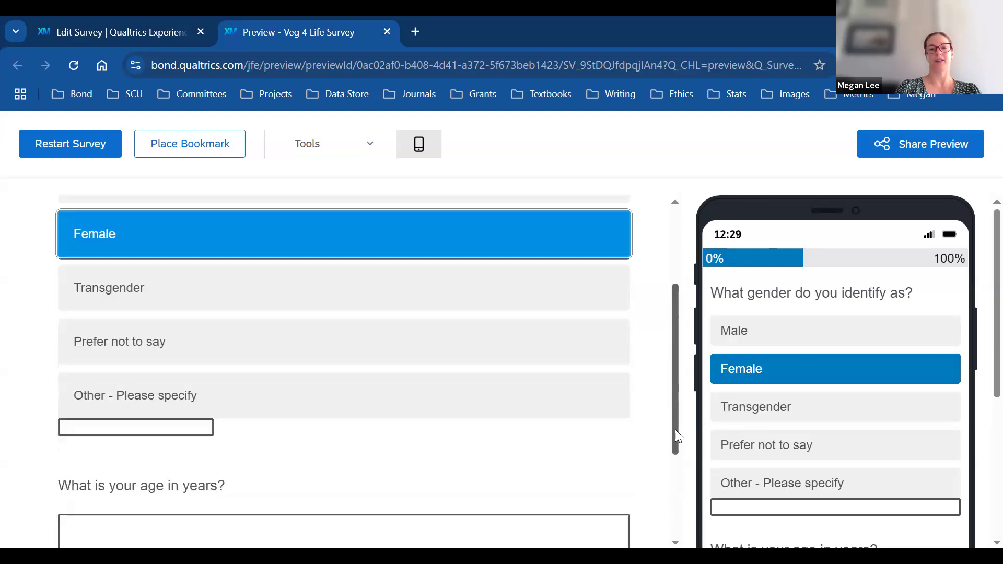
scroll(402, 431, down, 2)
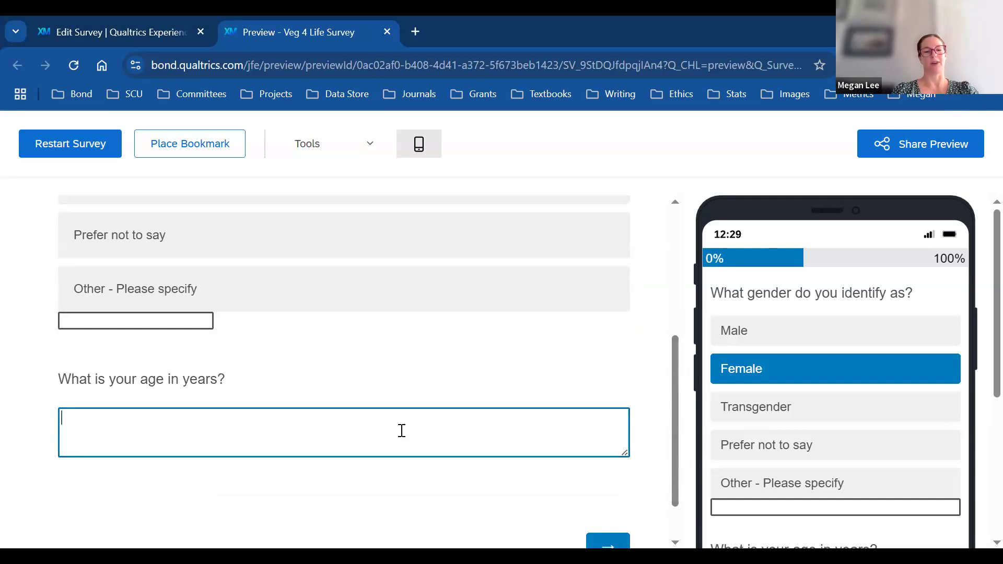
text(45)
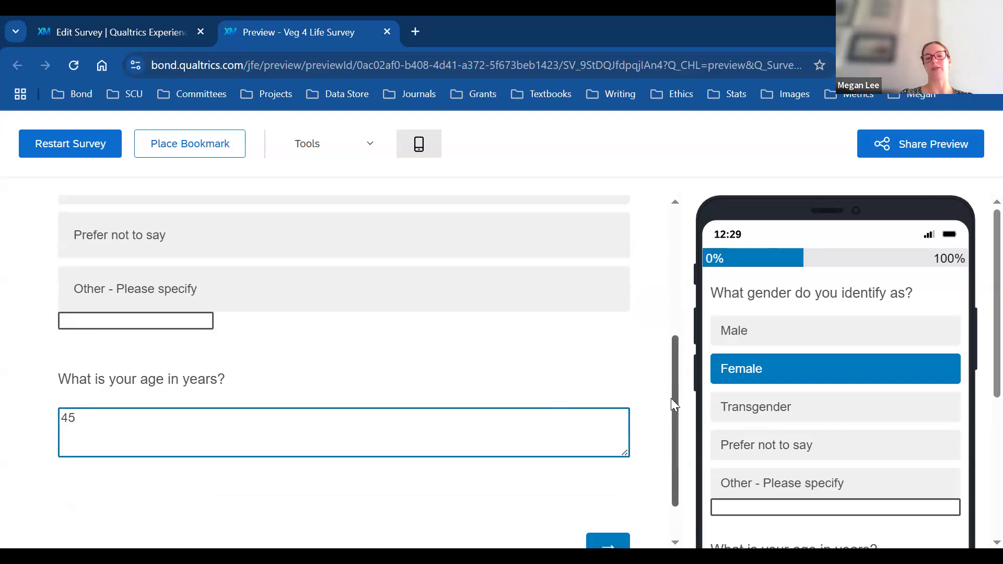
scroll(672, 403, down, 1)
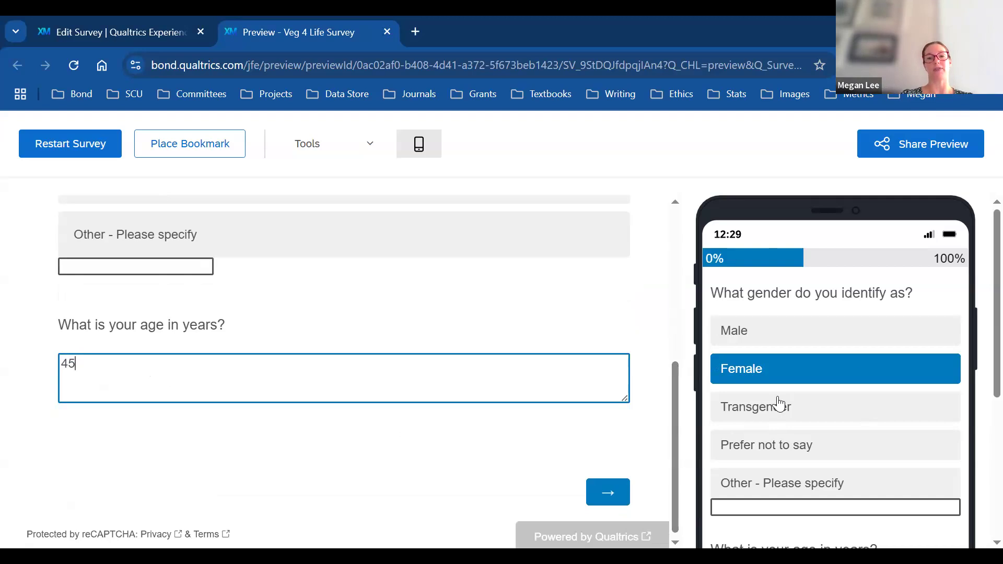
click(602, 496)
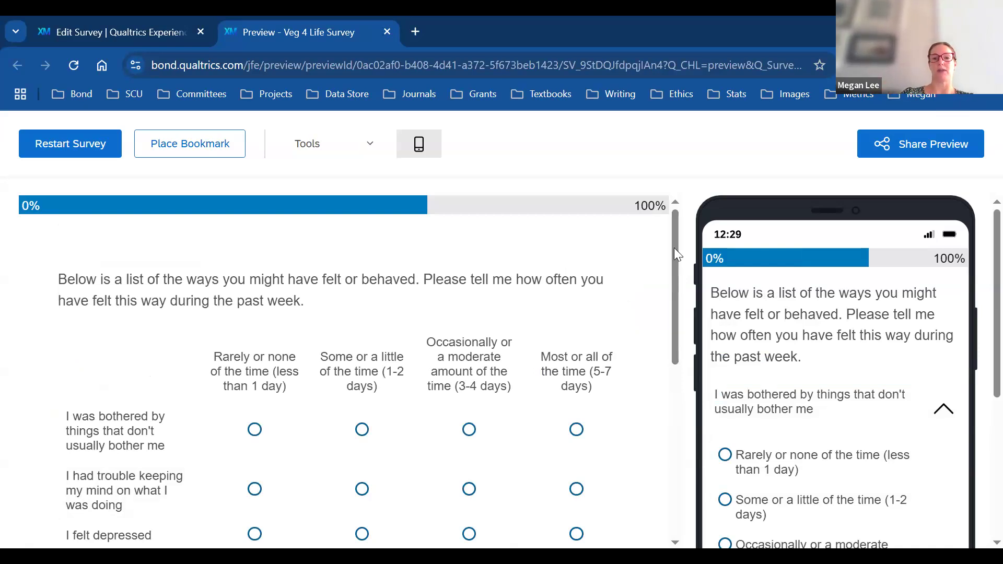
Step: Answer the first five feelings rows: Rarely, Some or a little, Occasionally, Most or all, Occasionally
scroll(676, 255, down, 2)
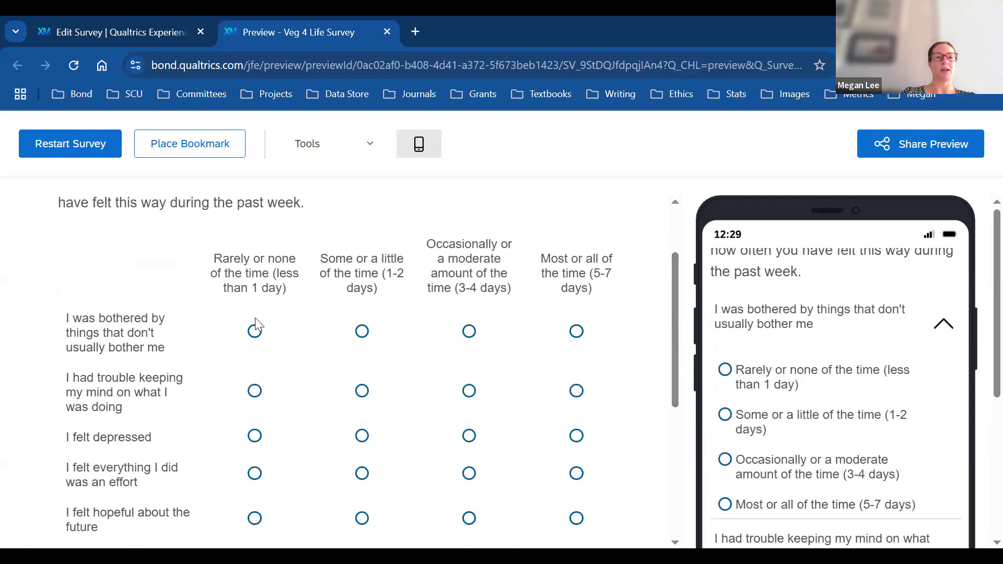
click(255, 332)
click(361, 390)
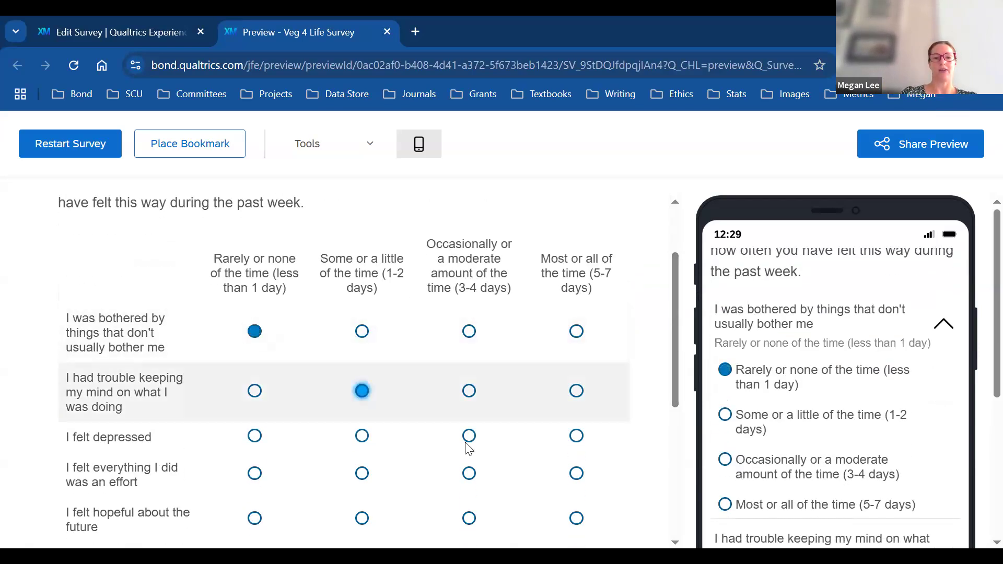
click(469, 437)
click(576, 473)
click(469, 519)
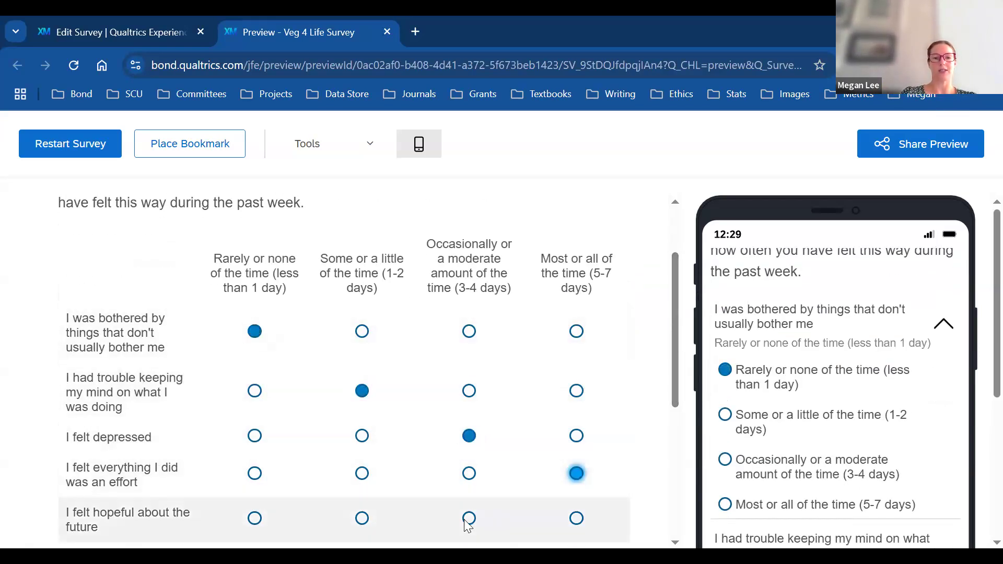
Step: Answer the remaining feelings rows, change the last row to Occasionally, and advance to the sliders
scroll(676, 321, down, 4)
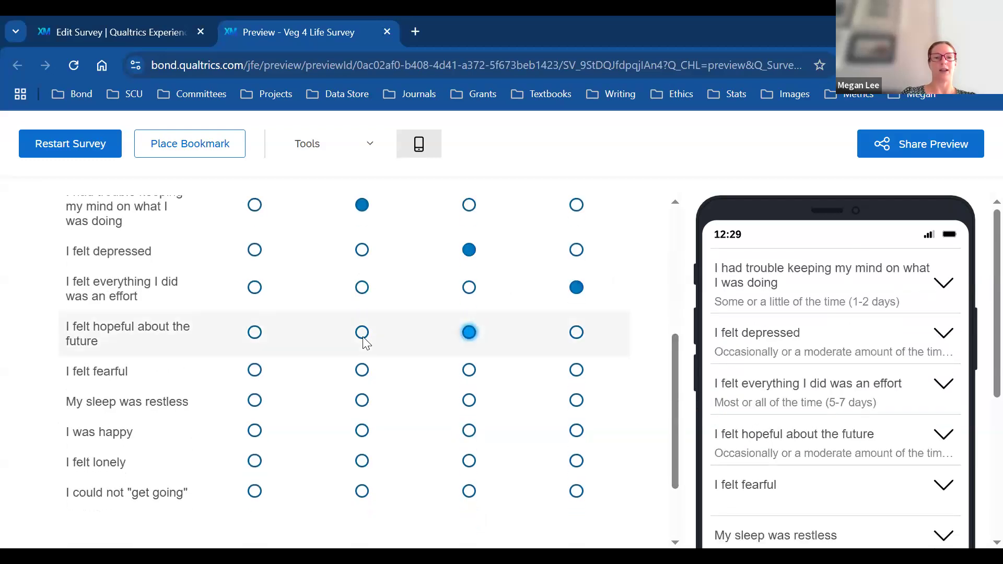
click(362, 369)
click(254, 400)
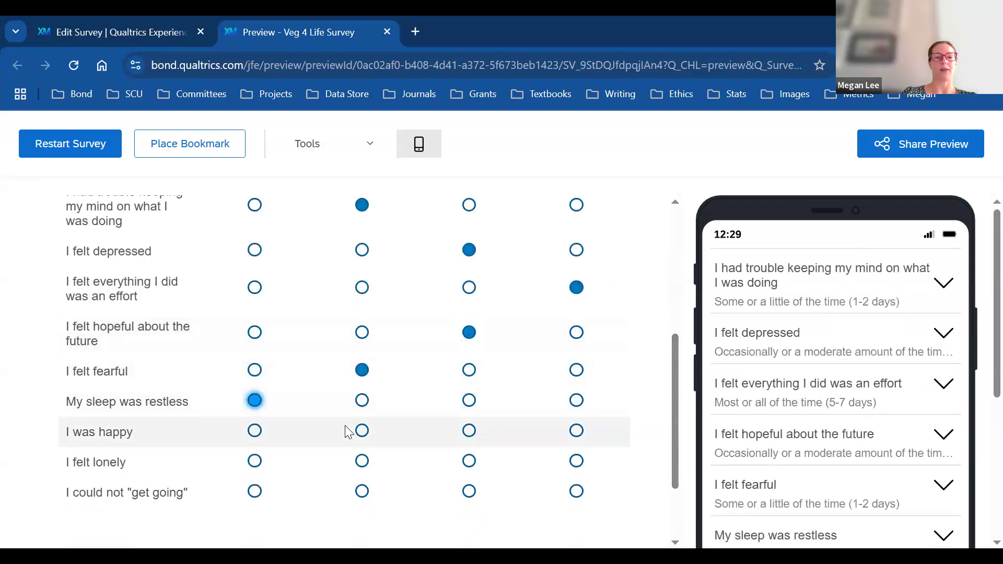
click(364, 432)
click(469, 461)
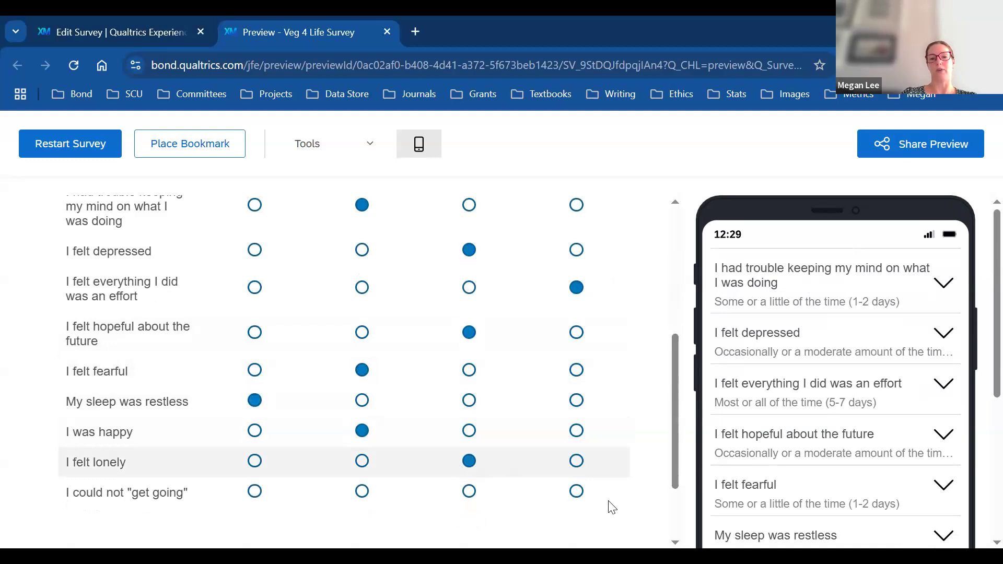
click(576, 491)
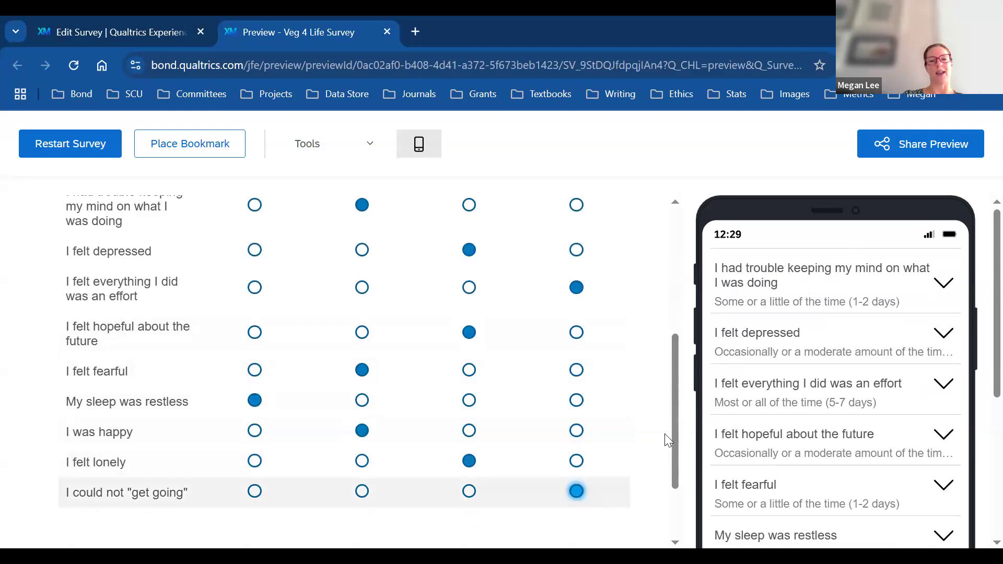
scroll(686, 438, down, 2)
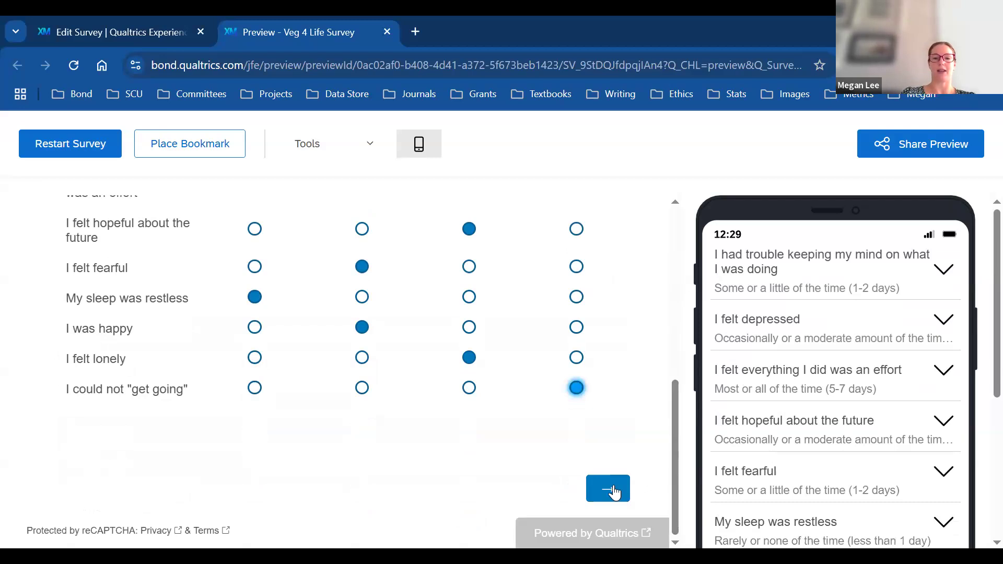
click(470, 388)
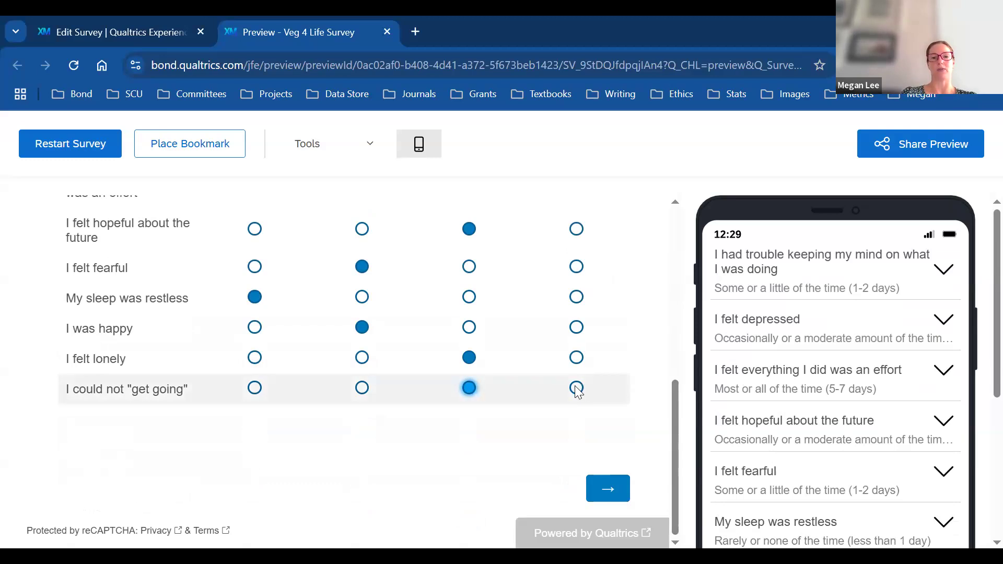
click(619, 487)
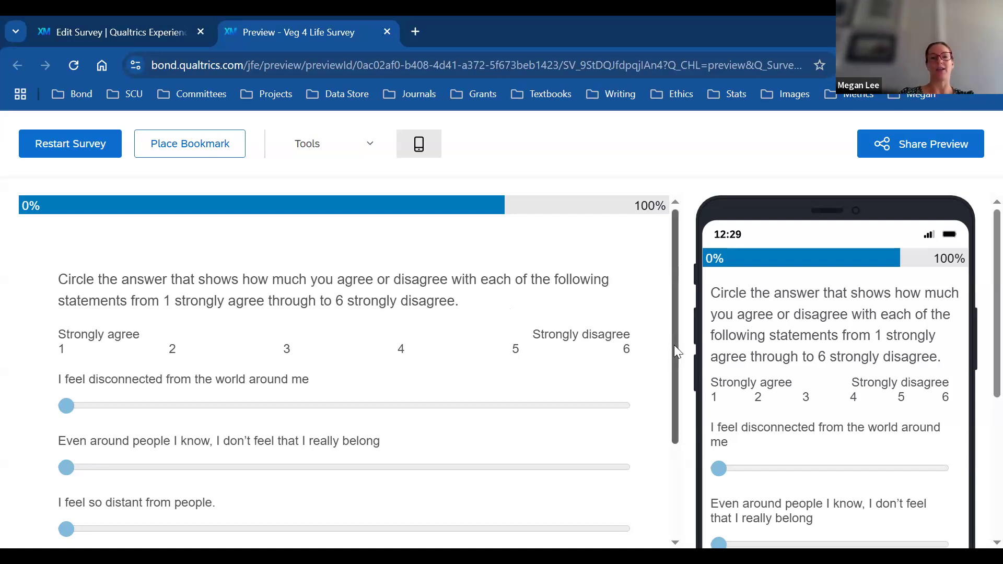
Step: Set the sliders: first statement 2, belonging strongly disagree, feeling distant about 4, then advance
drag(674, 344, 677, 385)
mouse_move(67, 345)
mouse_down()
mouse_move(118, 351)
mouse_move(72, 344)
mouse_up()
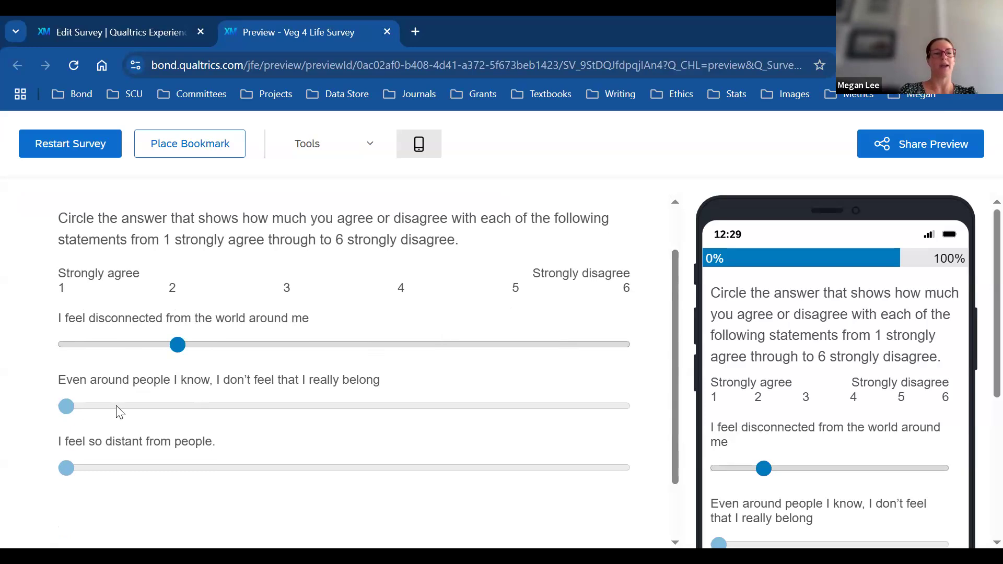
click(577, 405)
click(409, 468)
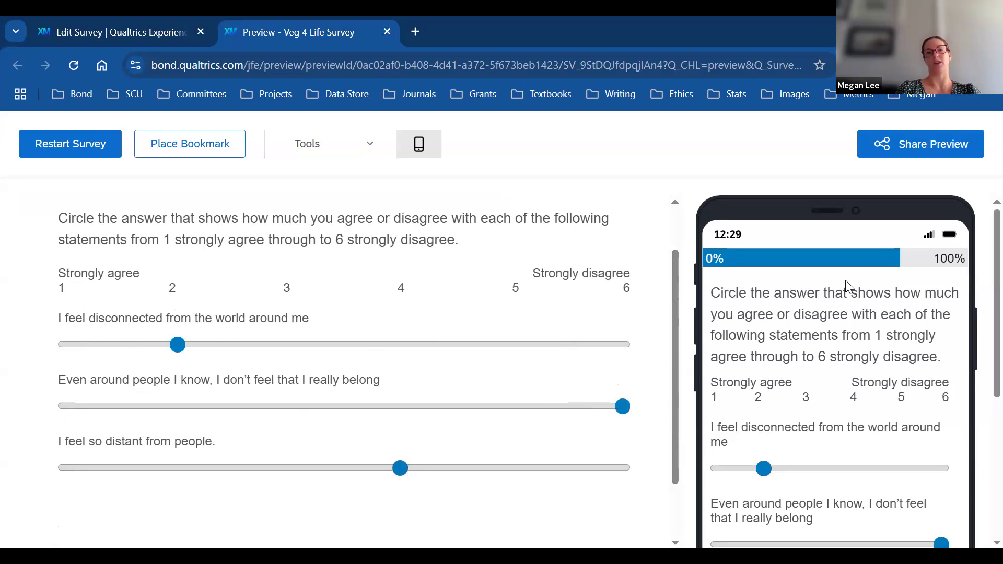
drag(672, 340, 673, 393)
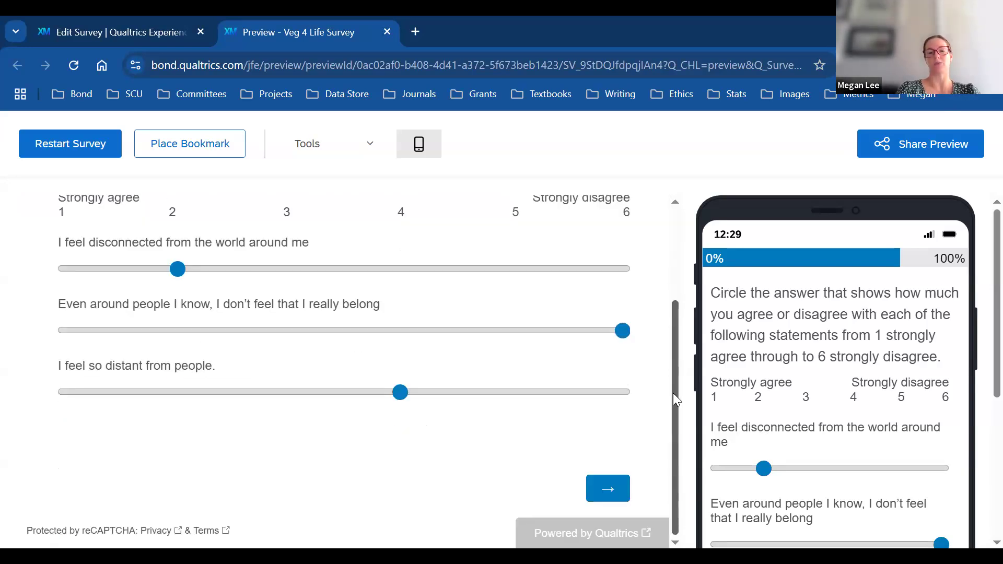
click(609, 487)
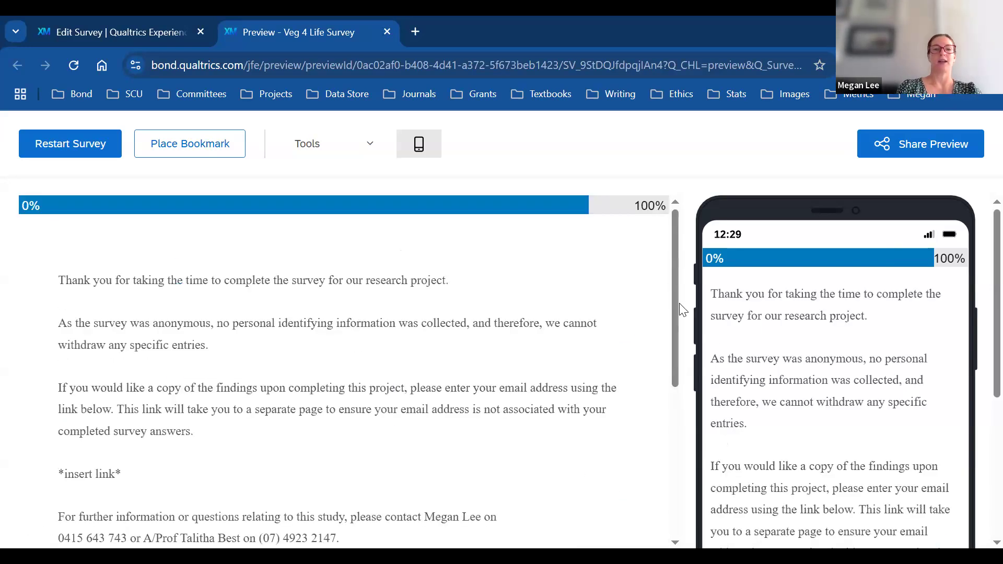
Step: Read through the debrief page with contact details and submit it to finish the survey
drag(672, 275, 682, 316)
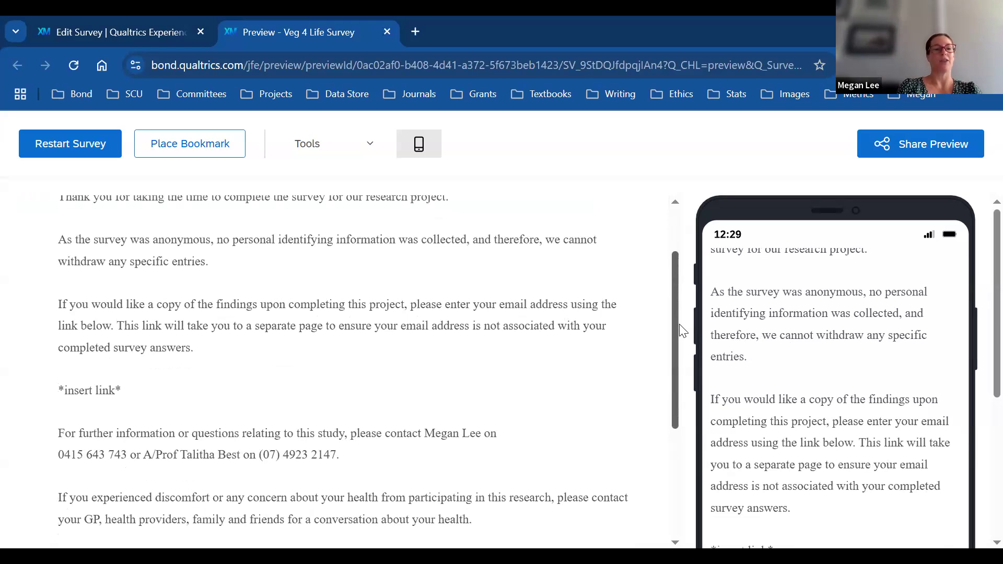
scroll(682, 332, down, 1)
scroll(685, 347, down, 1)
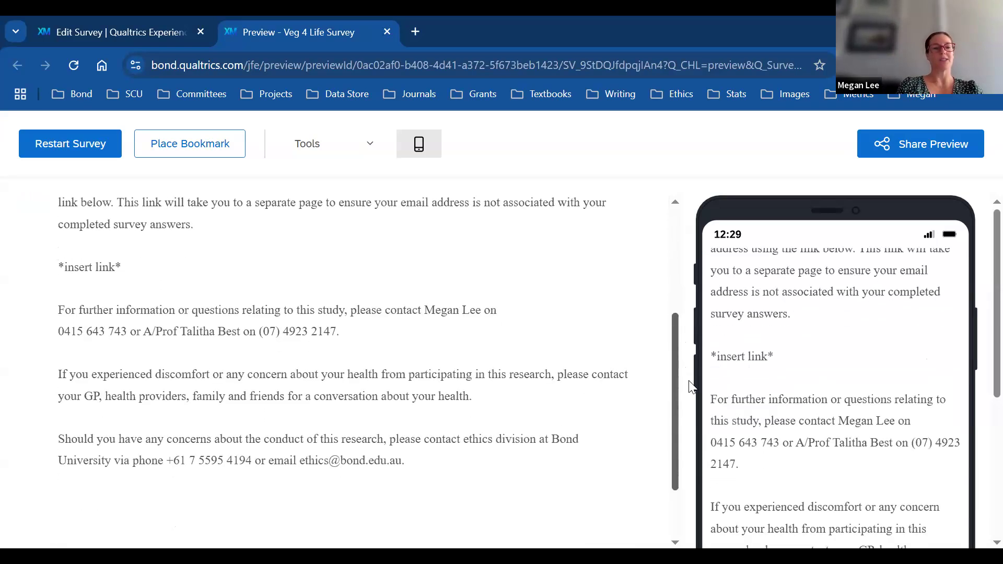
scroll(690, 383, down, 1)
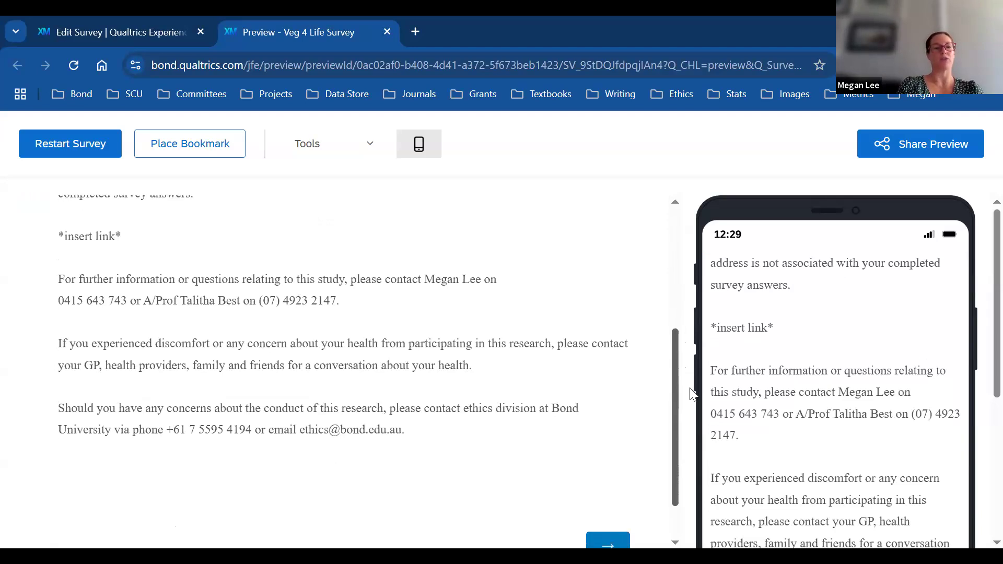
scroll(691, 397, down, 1)
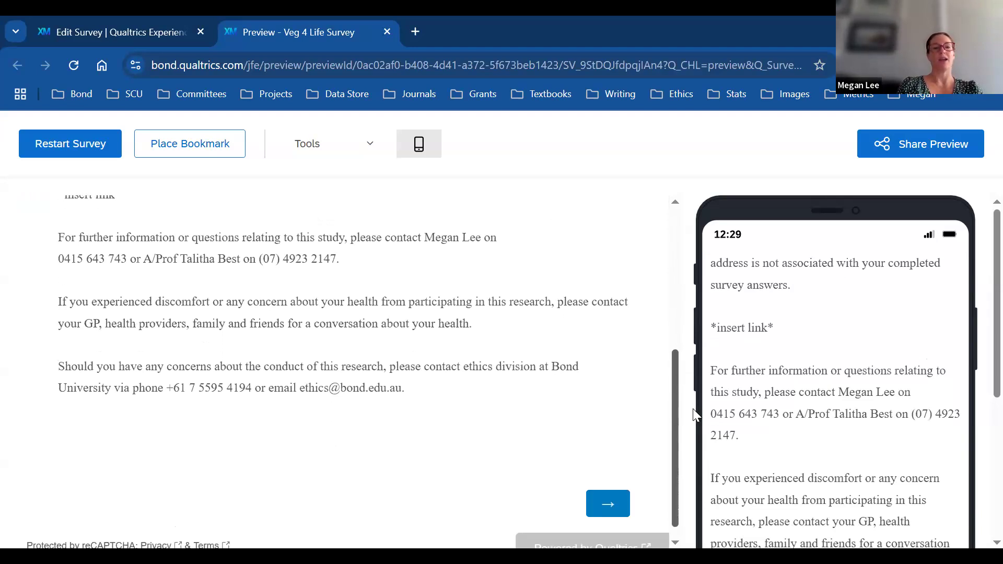
scroll(695, 423, down, 1)
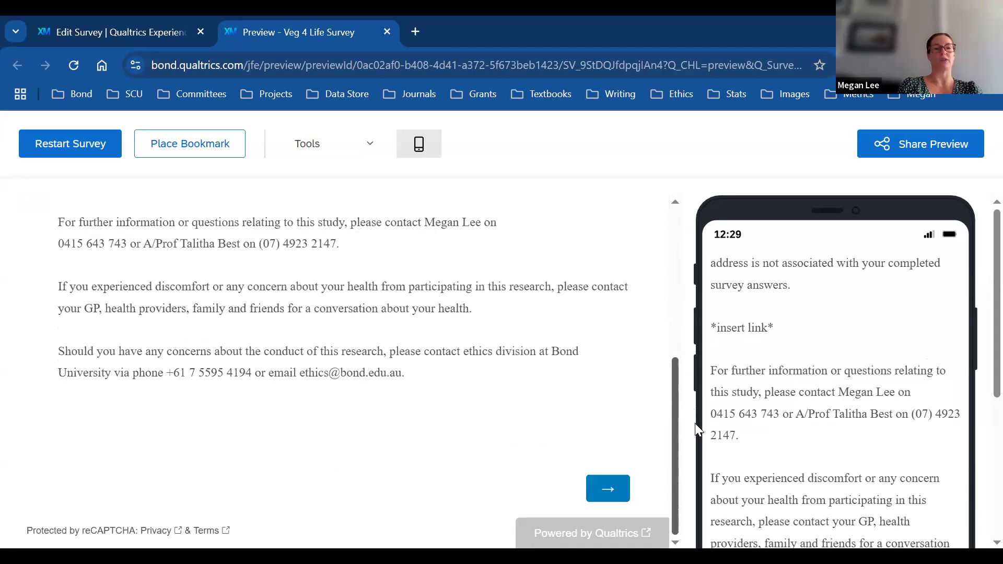
click(608, 493)
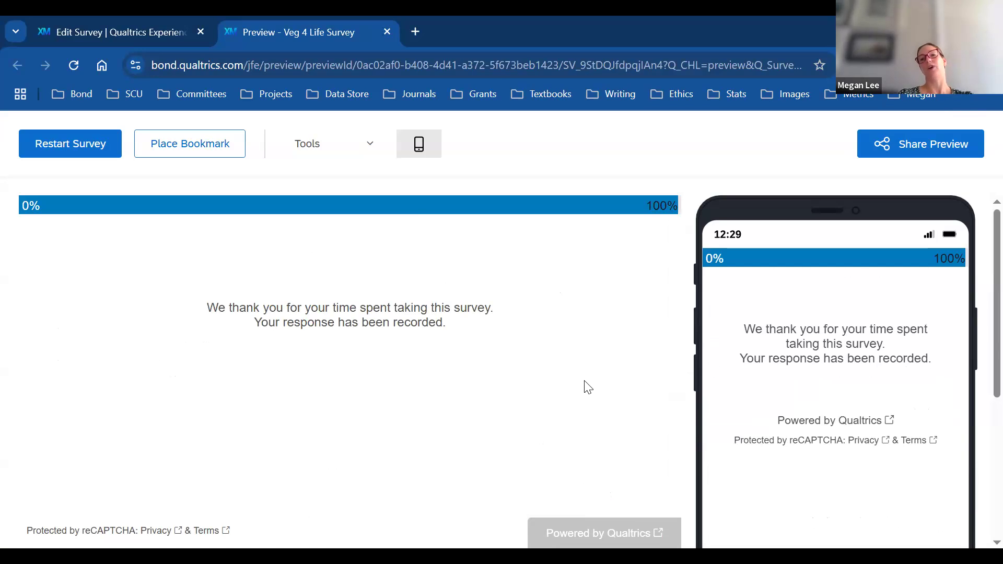
Step: Open the Share Preview options and close them without making changes
click(940, 151)
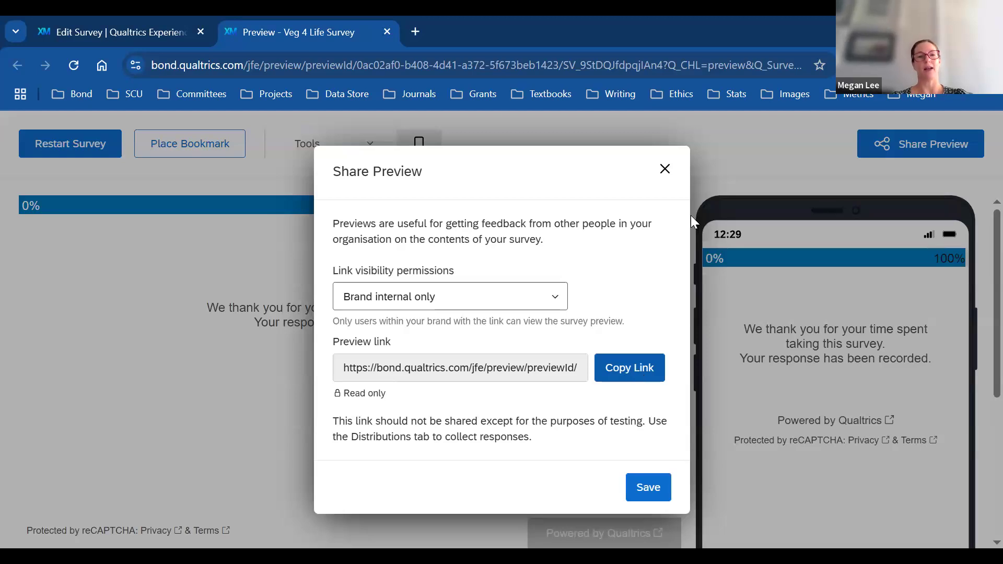
click(665, 171)
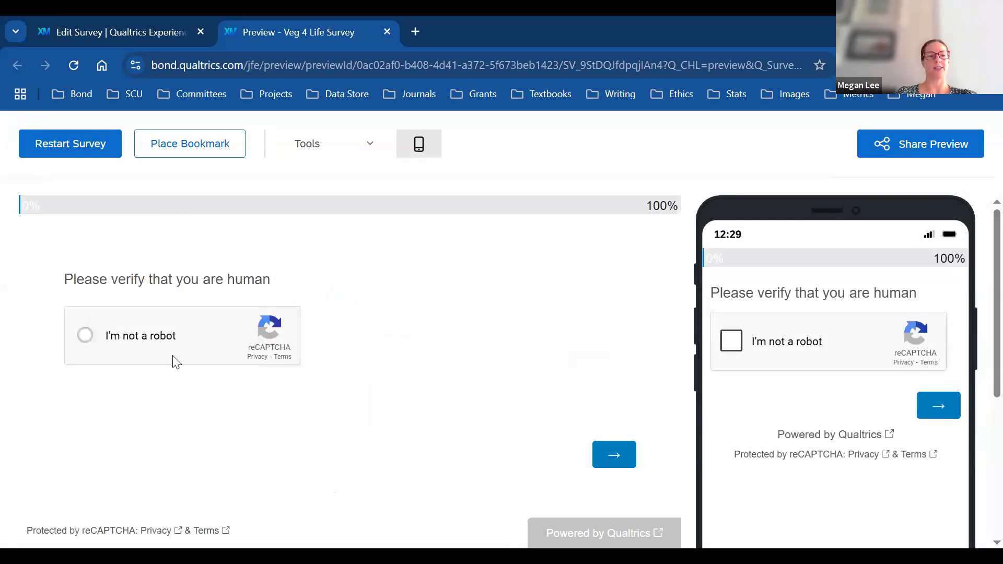
Step: Get past the verification check and the participant information page
click(621, 452)
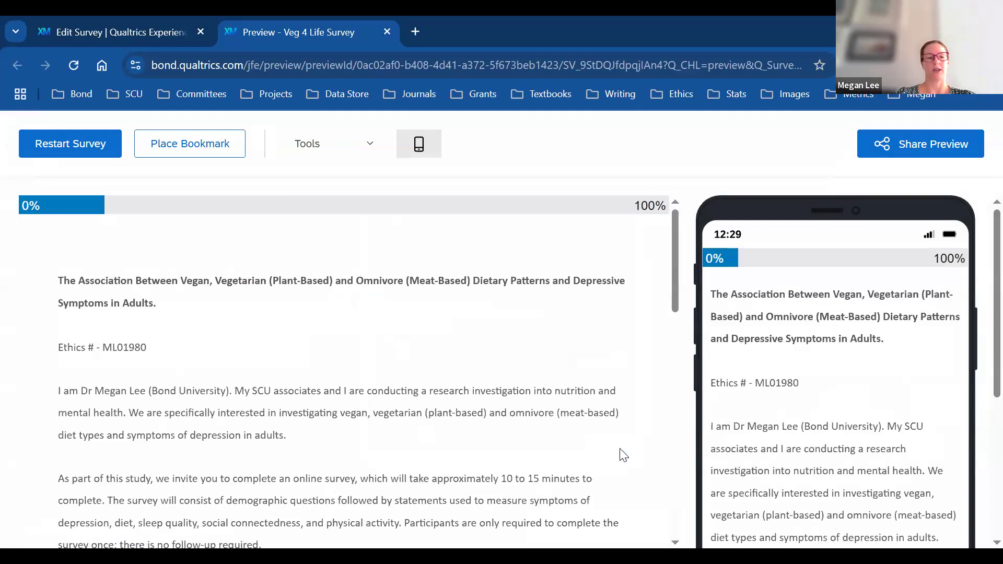
scroll(790, 299, down, 5)
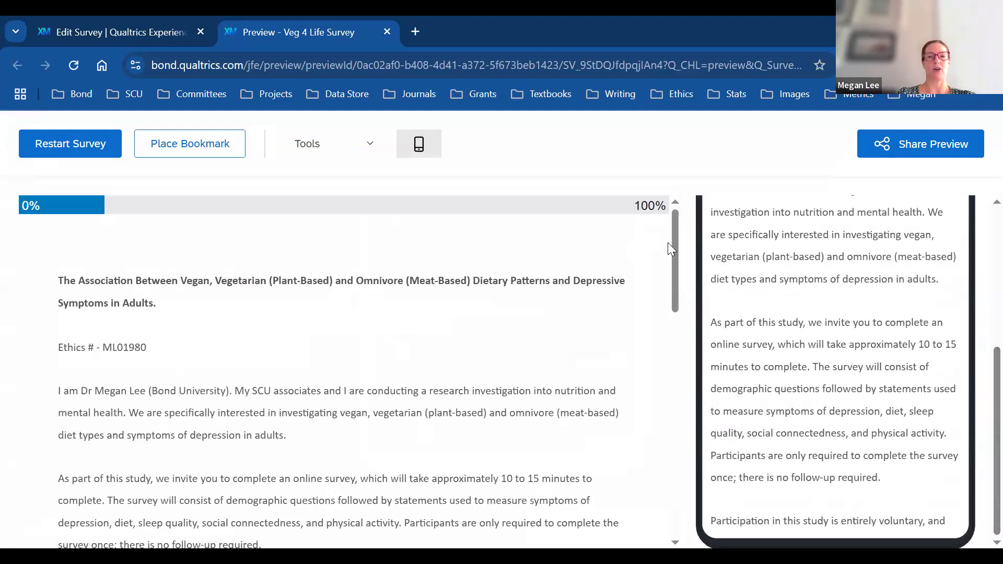
scroll(689, 460, down, 10)
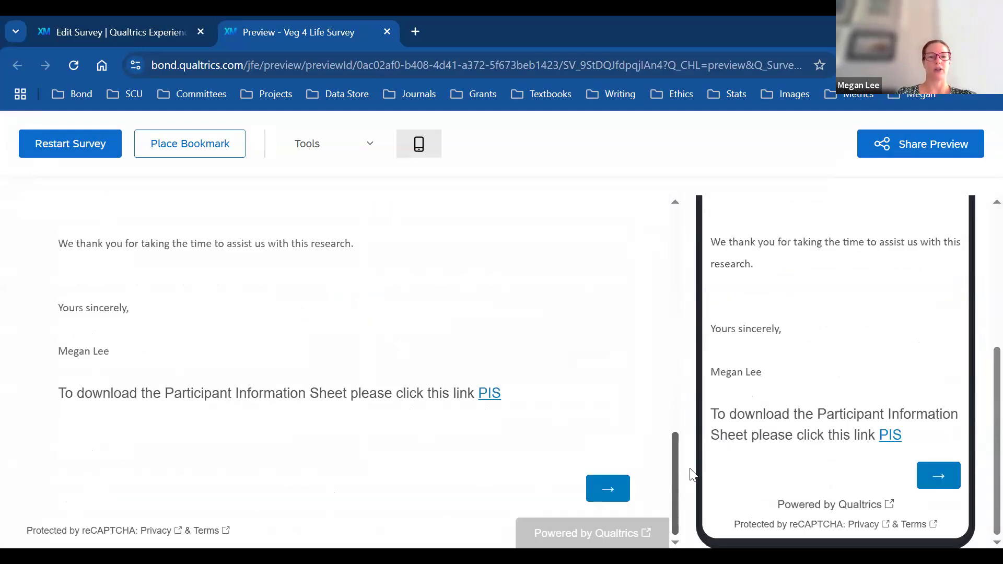
click(610, 487)
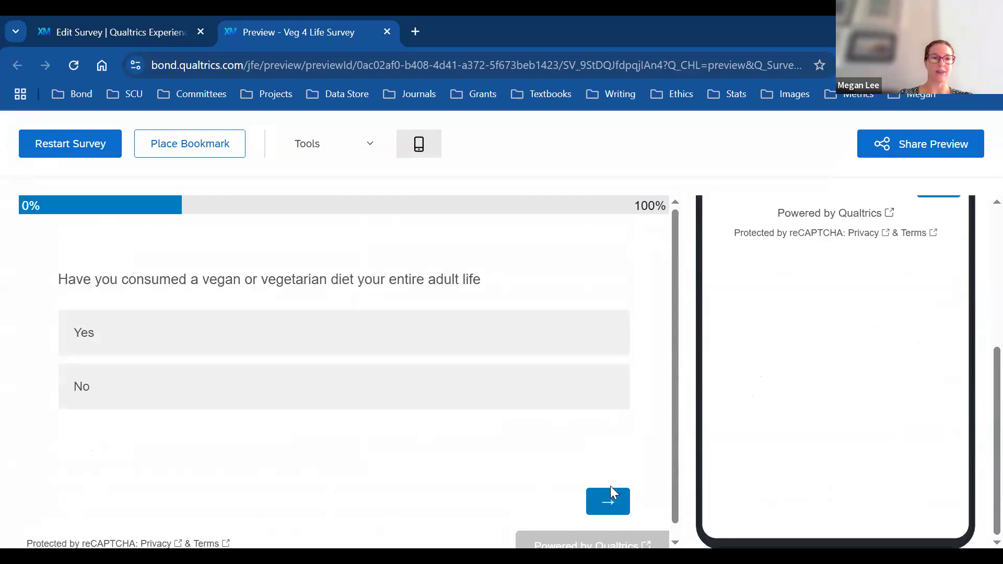
Step: Answer No to the lifelong vegan question, reach the end page, and restart the preview
click(162, 384)
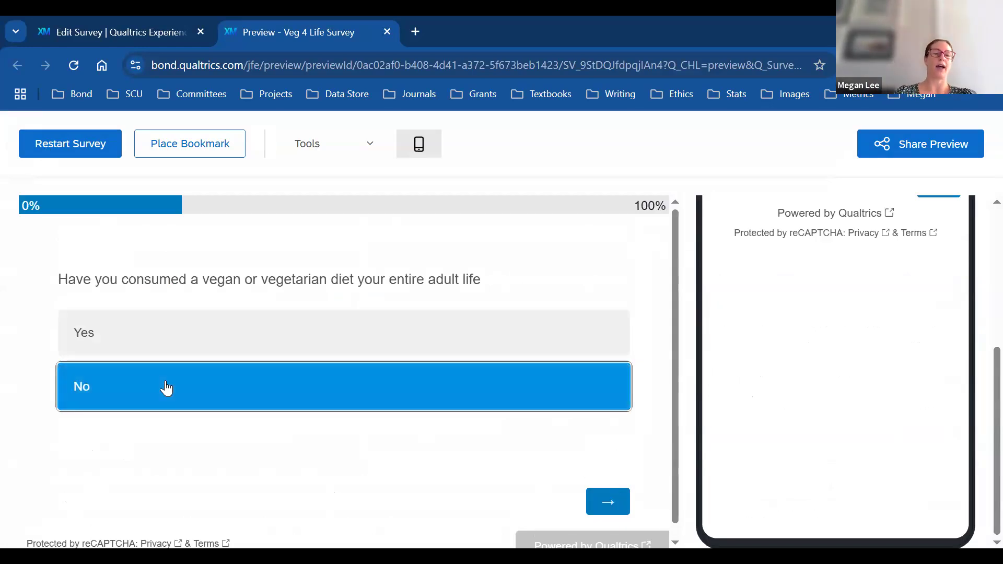
click(609, 501)
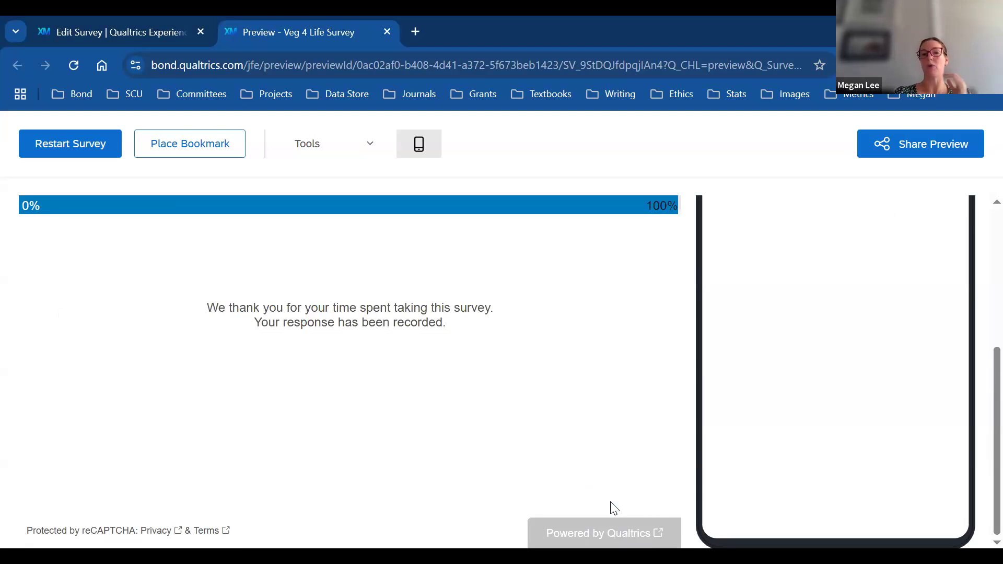
drag(996, 395, 996, 178)
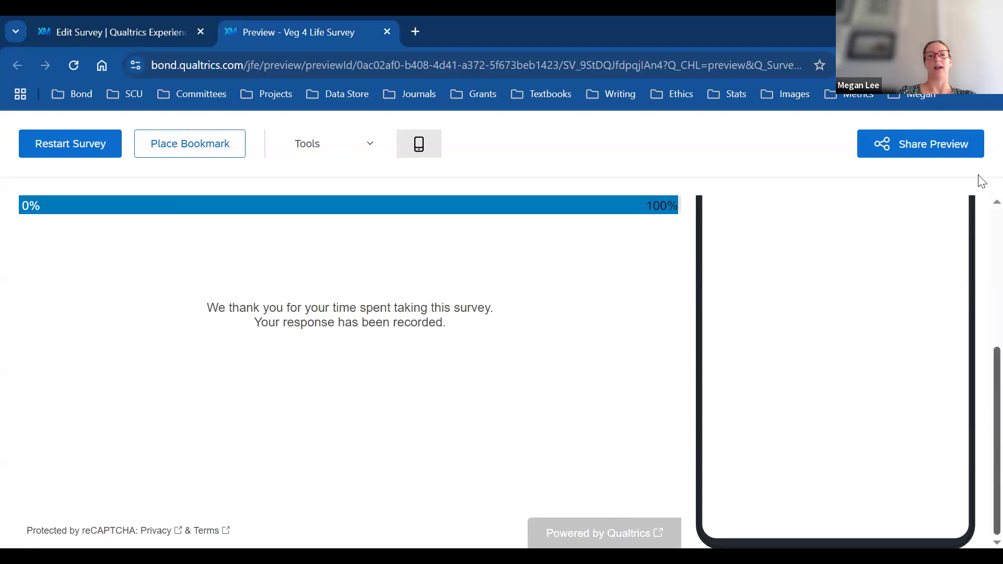
click(42, 142)
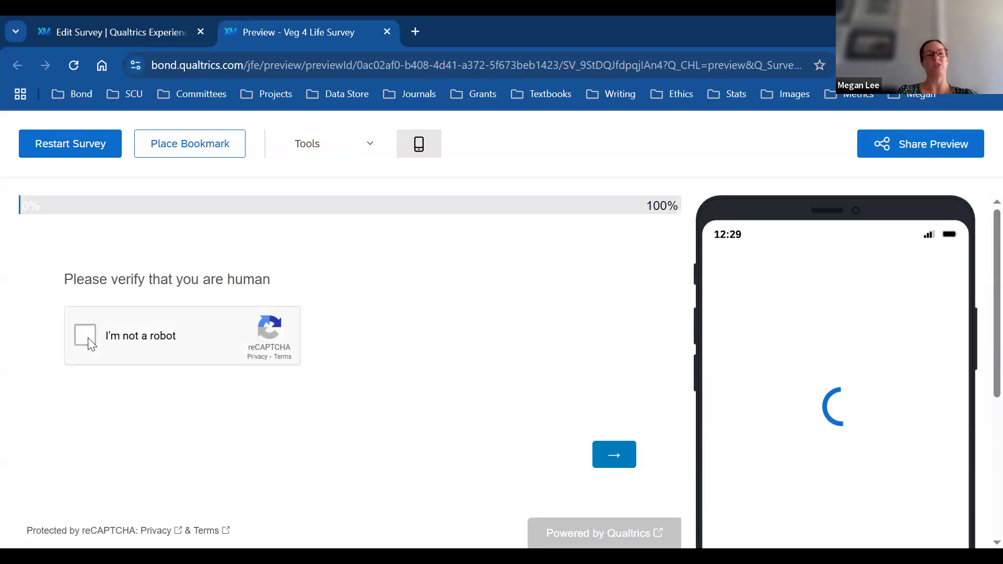
Step: Pass verification and the information page, answering Yes to the lifelong vegan question
click(617, 461)
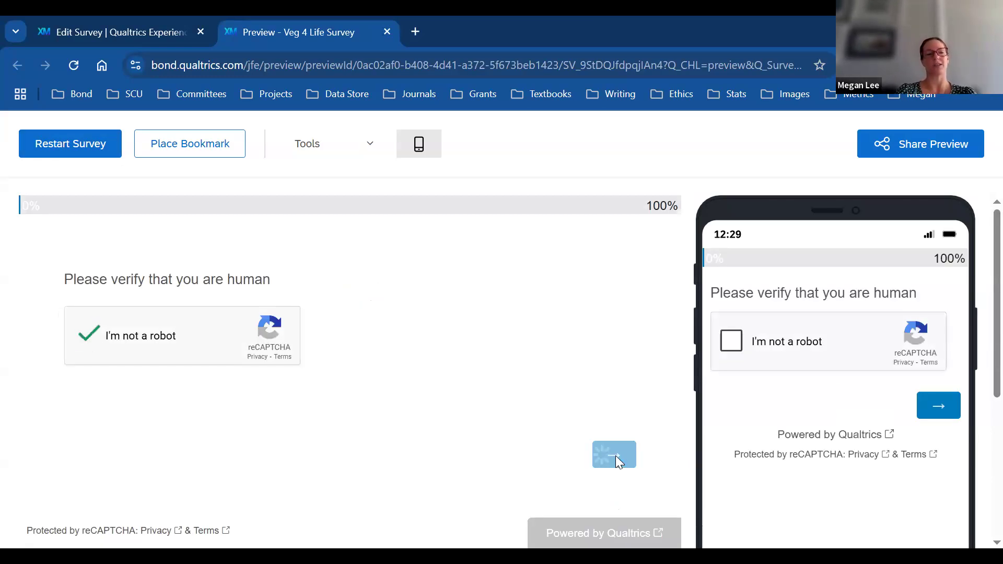
scroll(666, 281, down, 15)
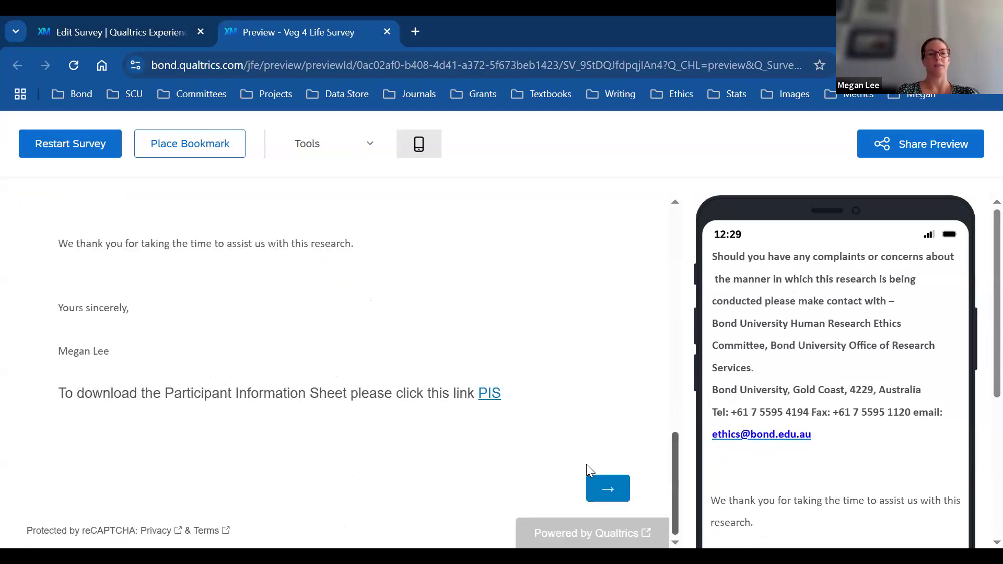
click(607, 489)
click(165, 340)
click(600, 504)
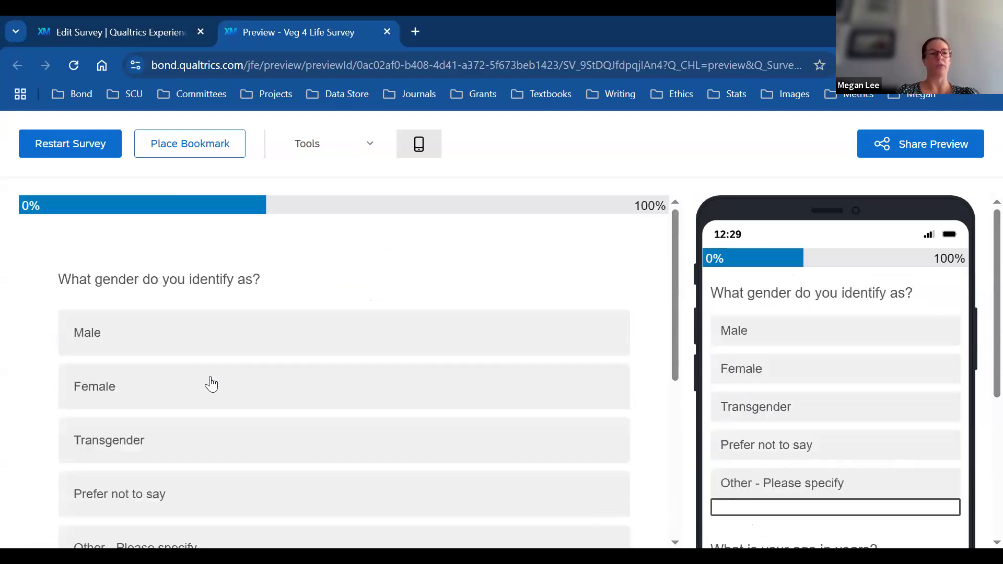
Step: Choose Female as the gender and continue to the weekly feelings question
click(173, 392)
scroll(676, 303, down, 5)
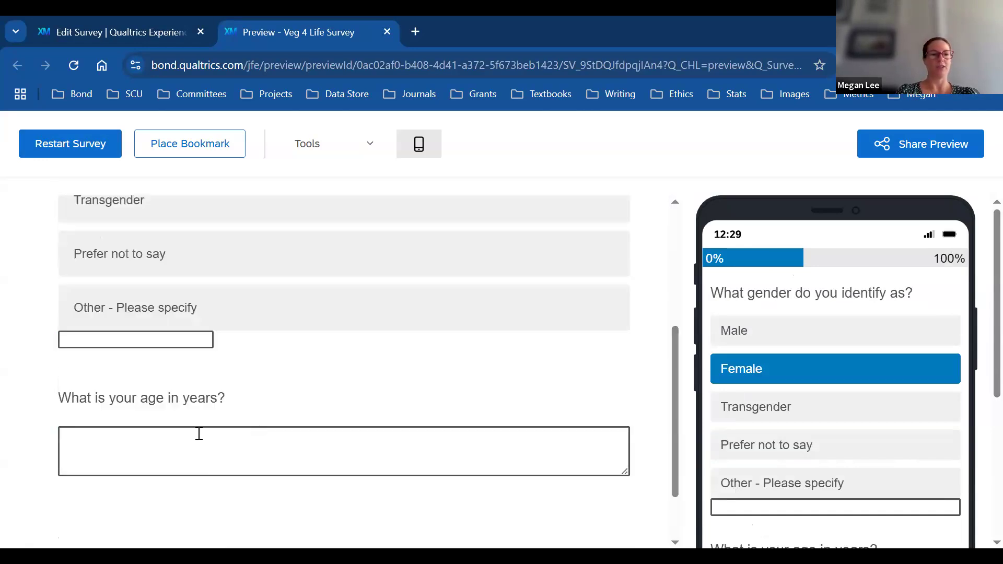
scroll(676, 488, down, 2)
click(617, 491)
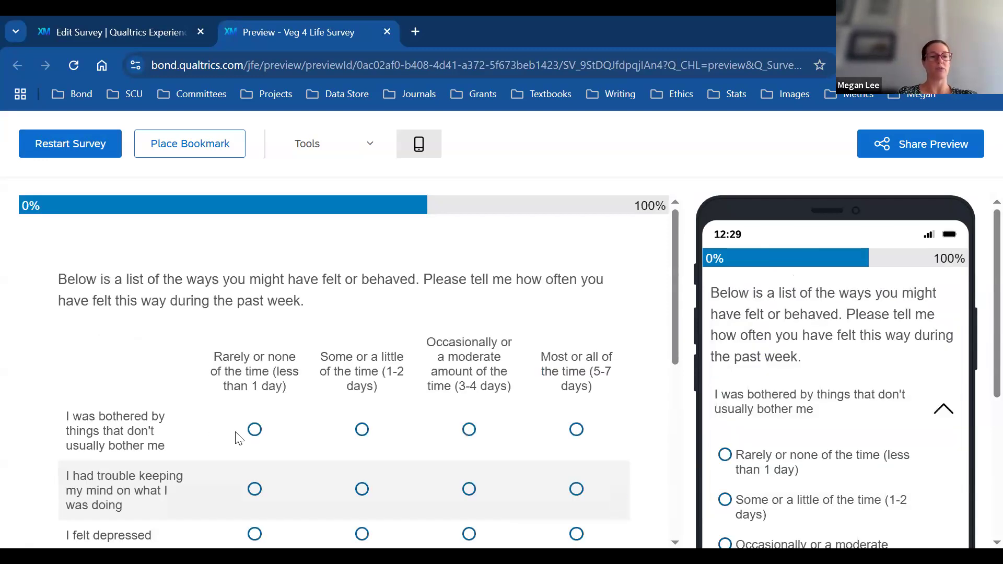
Step: Rate the first feelings rows, trigger the unanswered-question warning, then close the preview
click(255, 430)
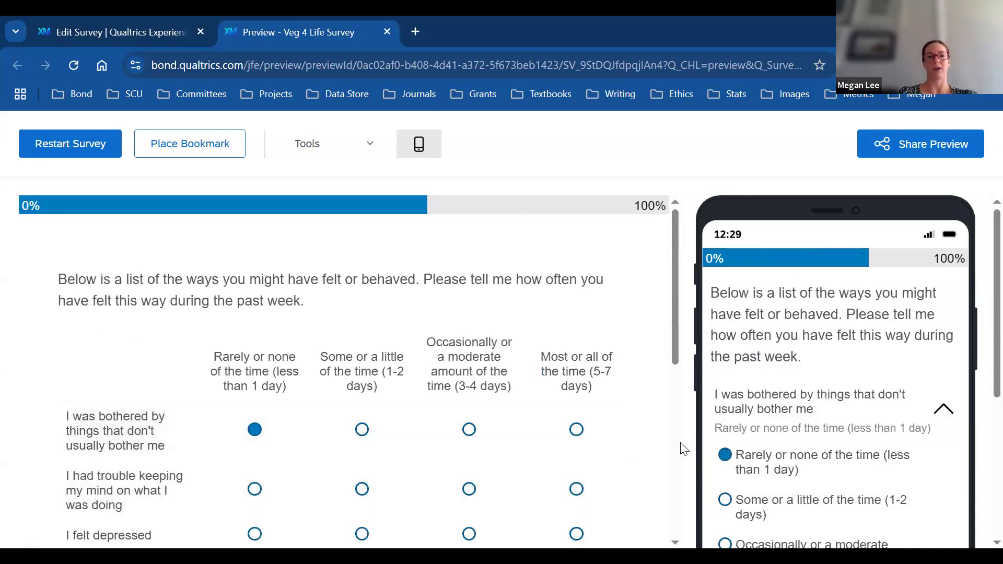
scroll(613, 504, down, 5)
click(610, 482)
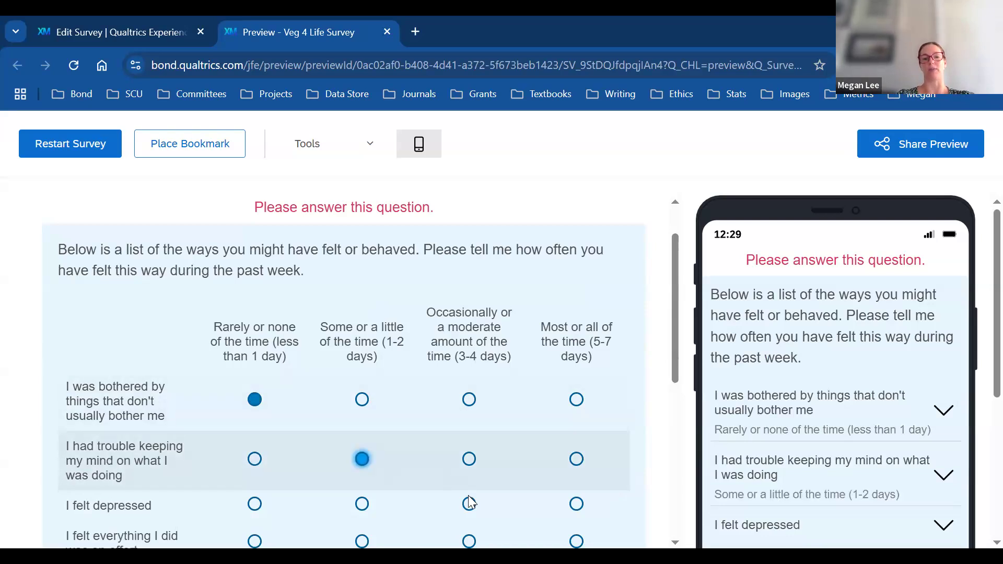
click(468, 502)
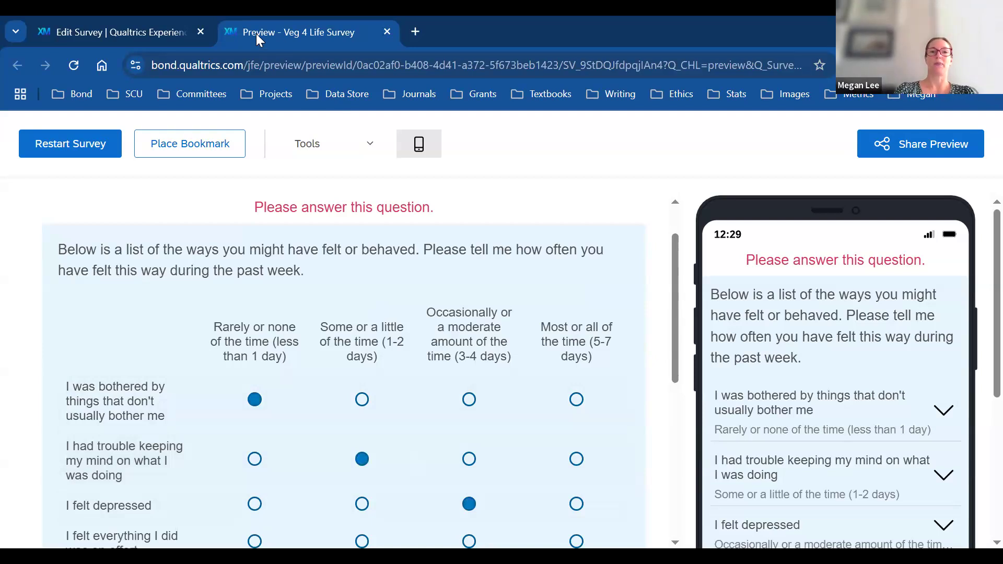
click(386, 32)
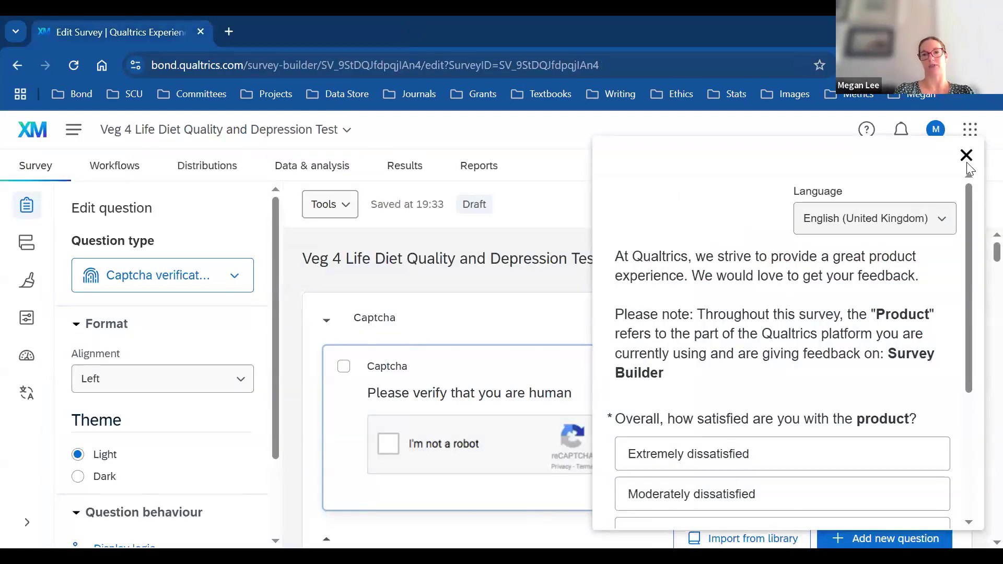
Step: Dismiss the feedback survey, start publishing, and review then close the ExpertReview recommendations
click(966, 155)
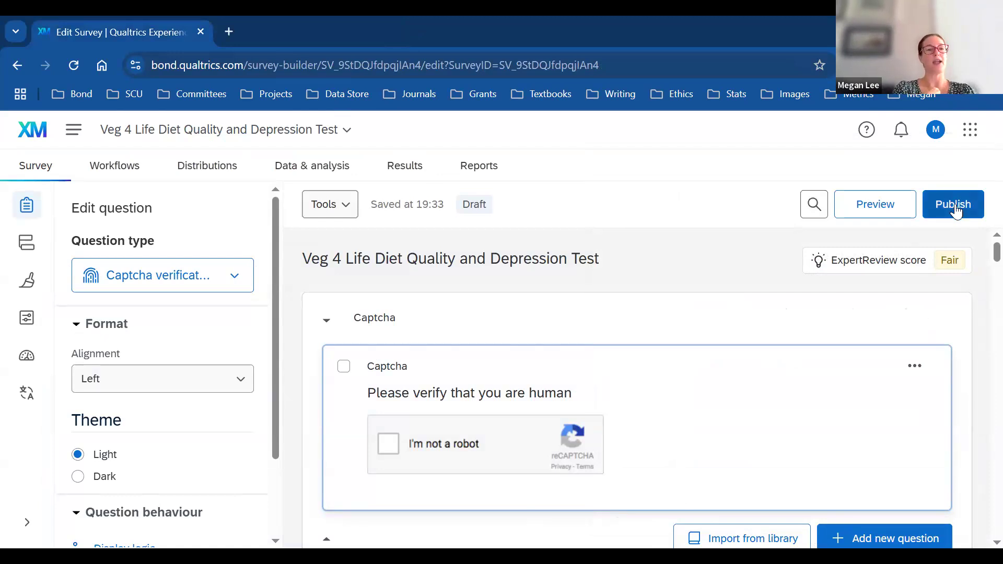
click(956, 210)
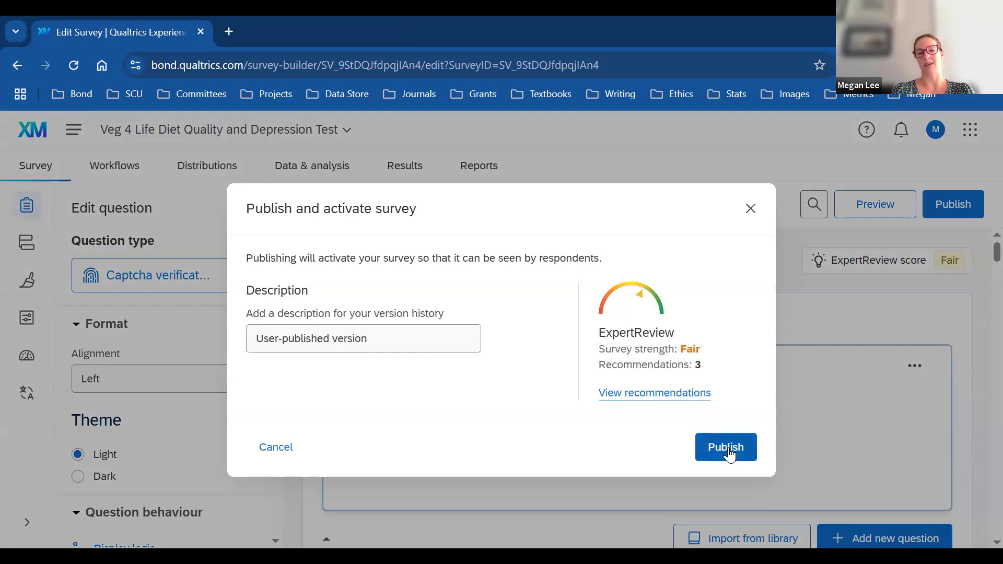
click(681, 394)
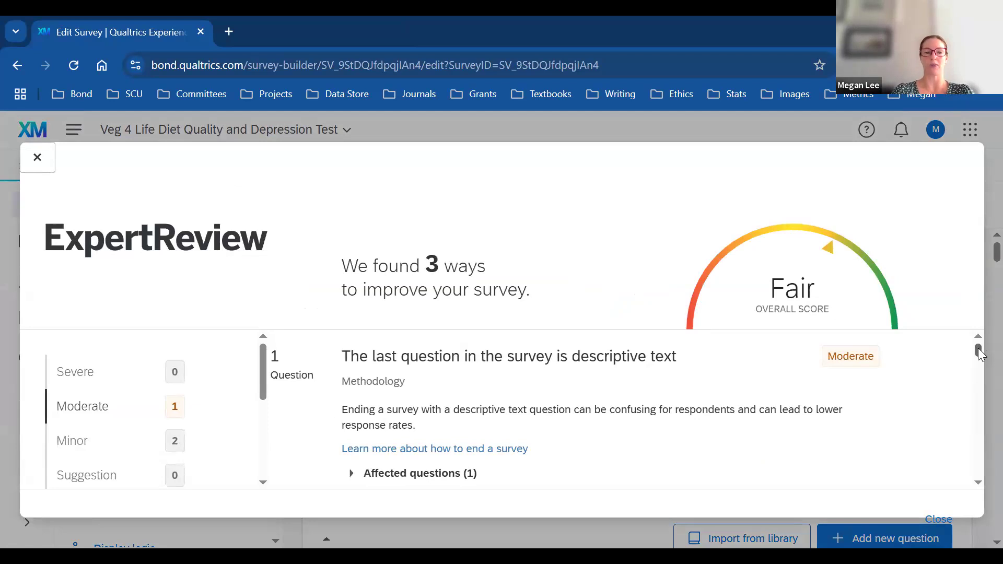
drag(978, 355, 978, 385)
scroll(980, 376, down, 10)
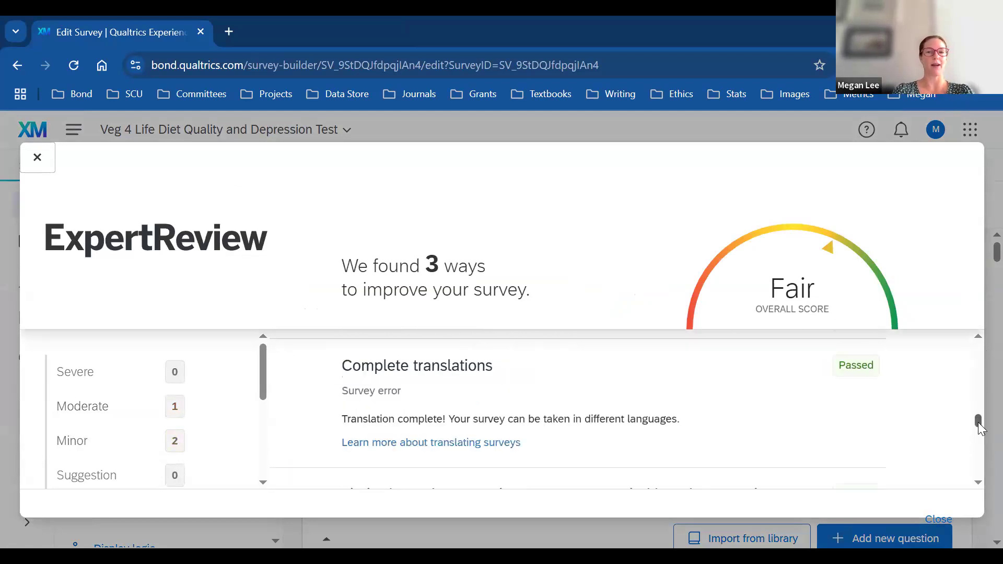
scroll(980, 362, up, 10)
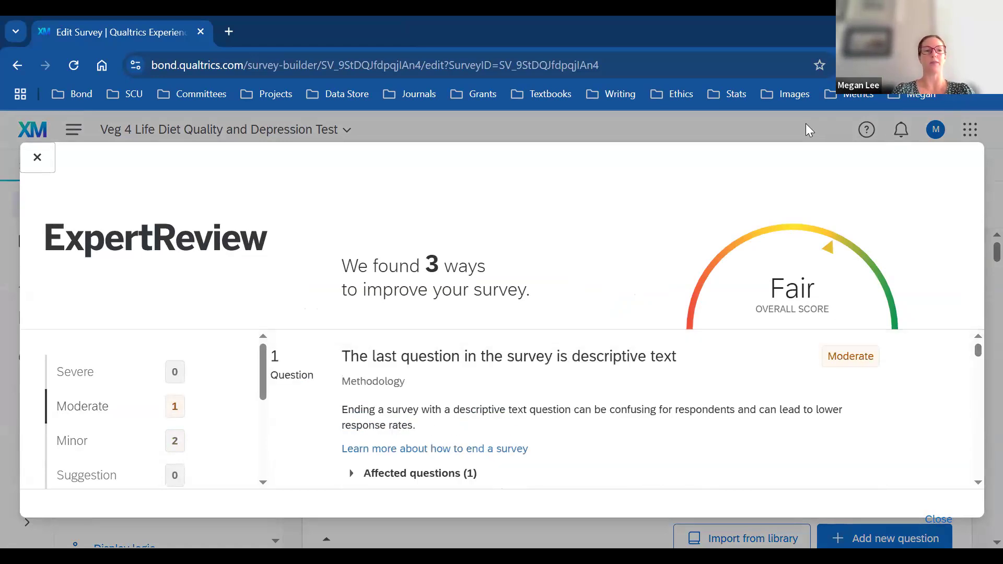
click(32, 158)
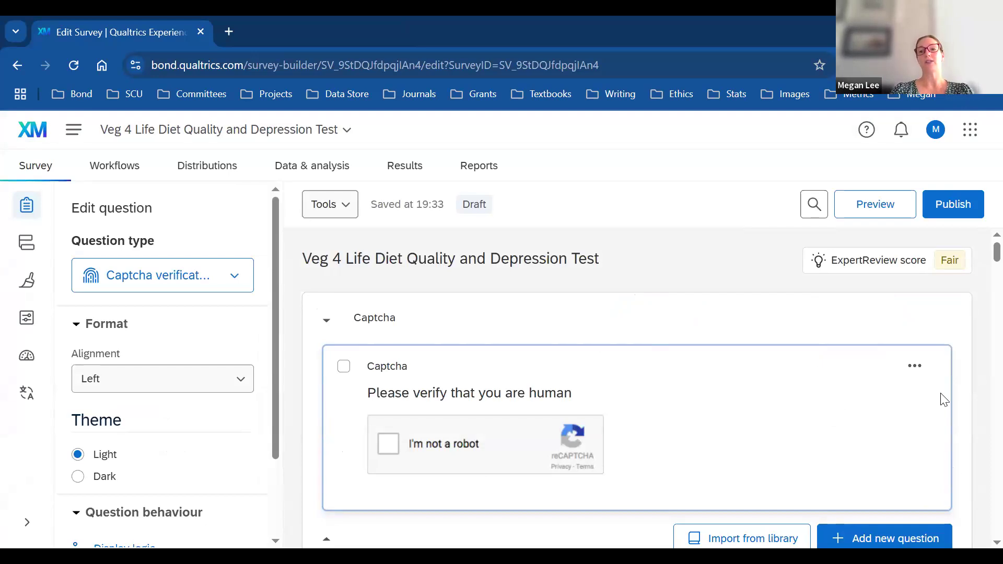
Step: Glance at the product switcher, then open Data & analysis showing 0 of 2 responses
click(971, 134)
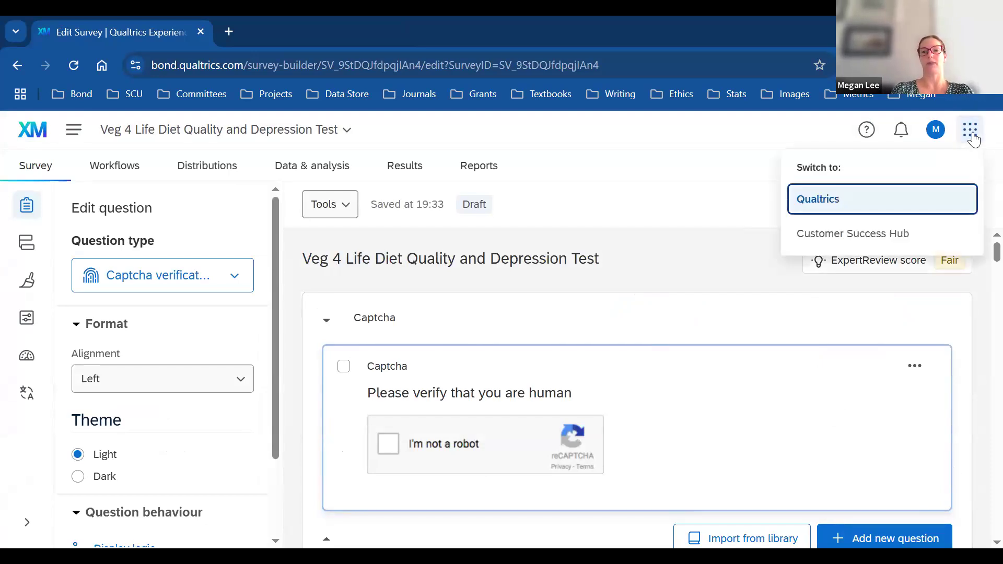
click(702, 295)
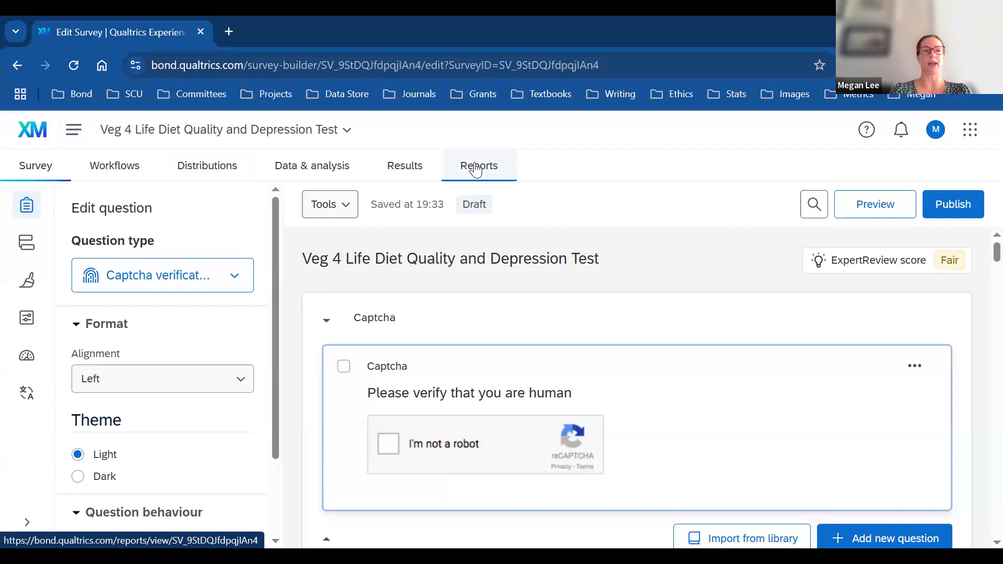
click(334, 167)
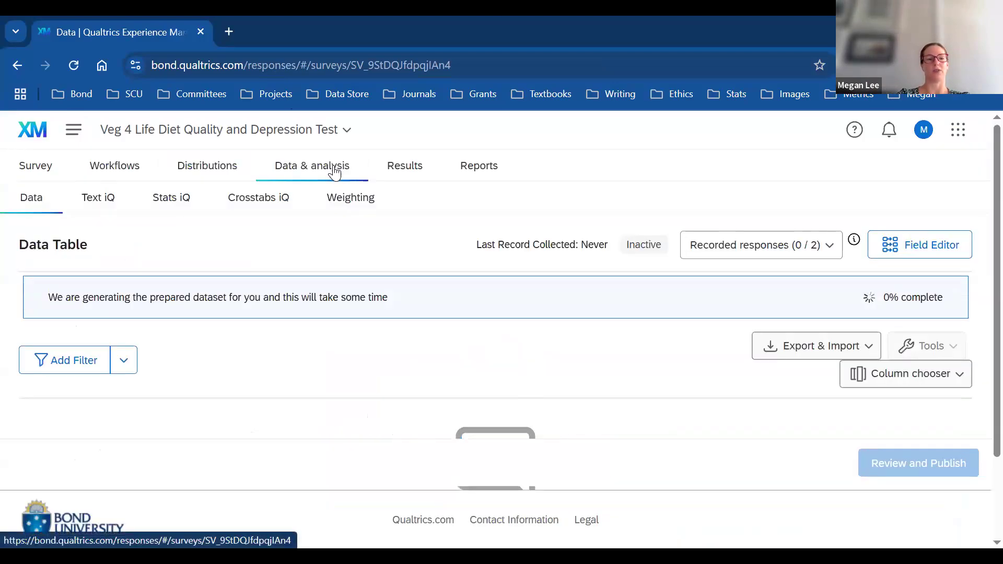
scroll(978, 346, down, 2)
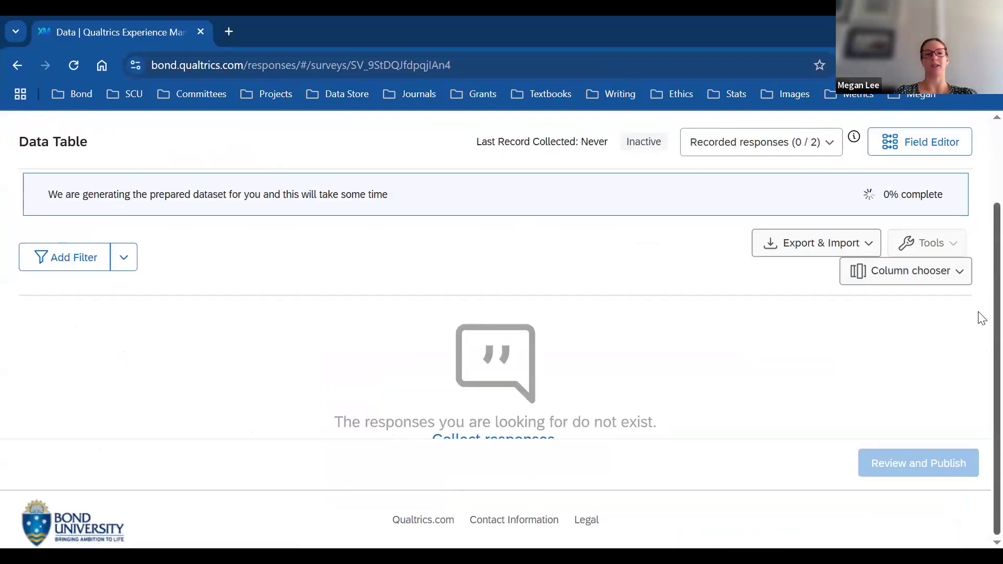
scroll(978, 287, up, 2)
scroll(978, 287, down, 1)
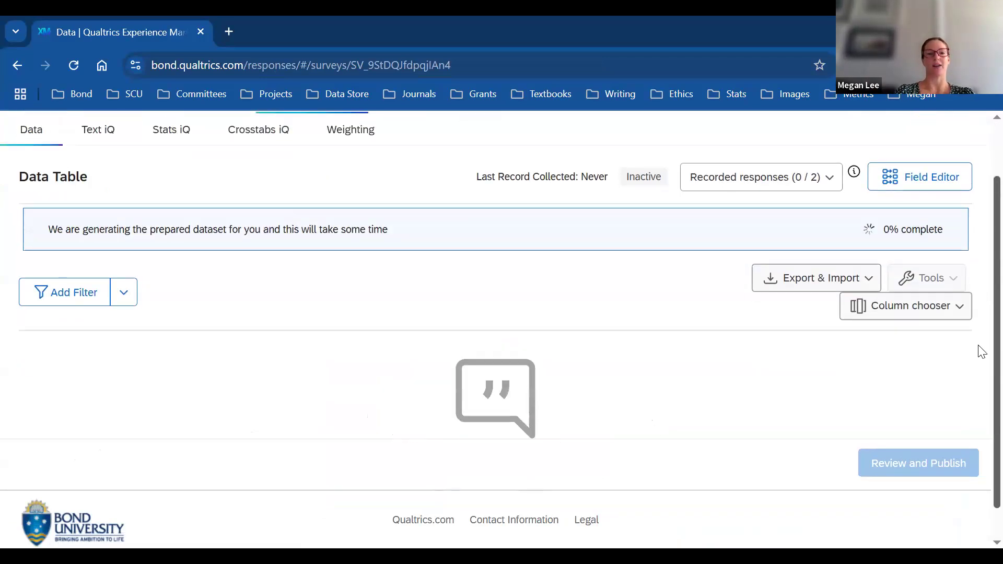
scroll(979, 157, down, 1)
scroll(981, 131, up, 2)
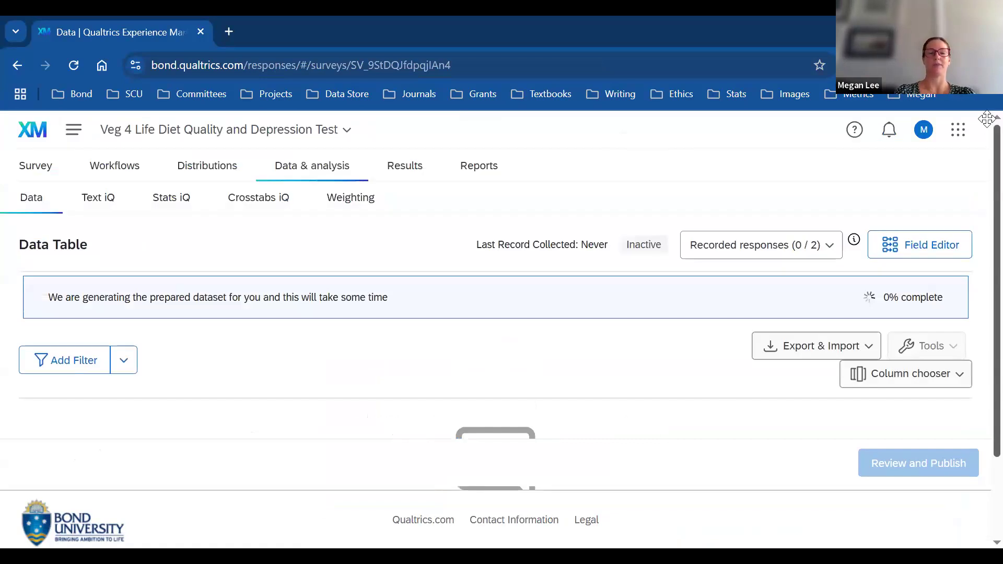
Step: Check the Results dashboard, then go to the Projects list from the navigation menu
click(412, 174)
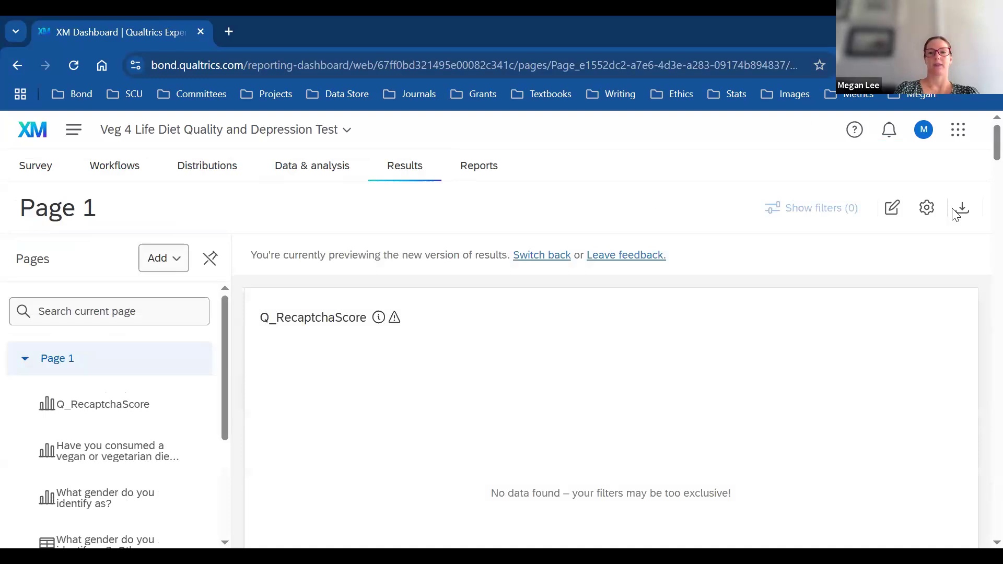
scroll(982, 177, down, 5)
drag(978, 171, 974, 137)
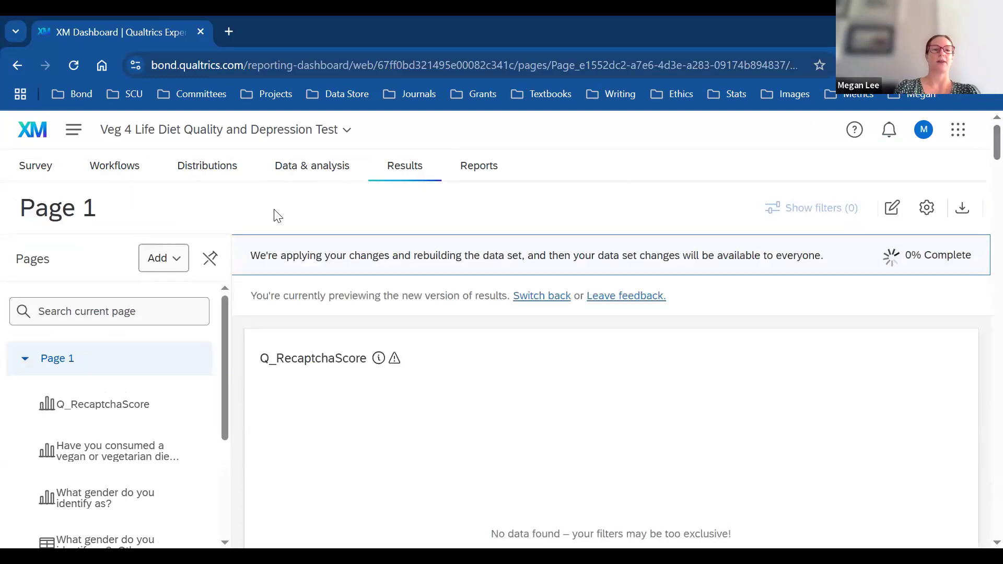
click(75, 130)
click(107, 206)
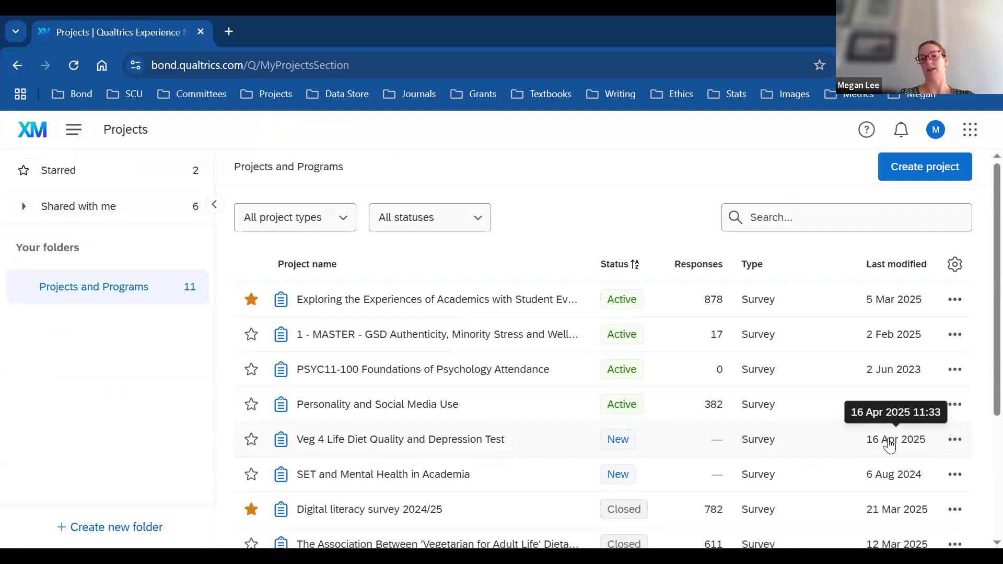
click(954, 440)
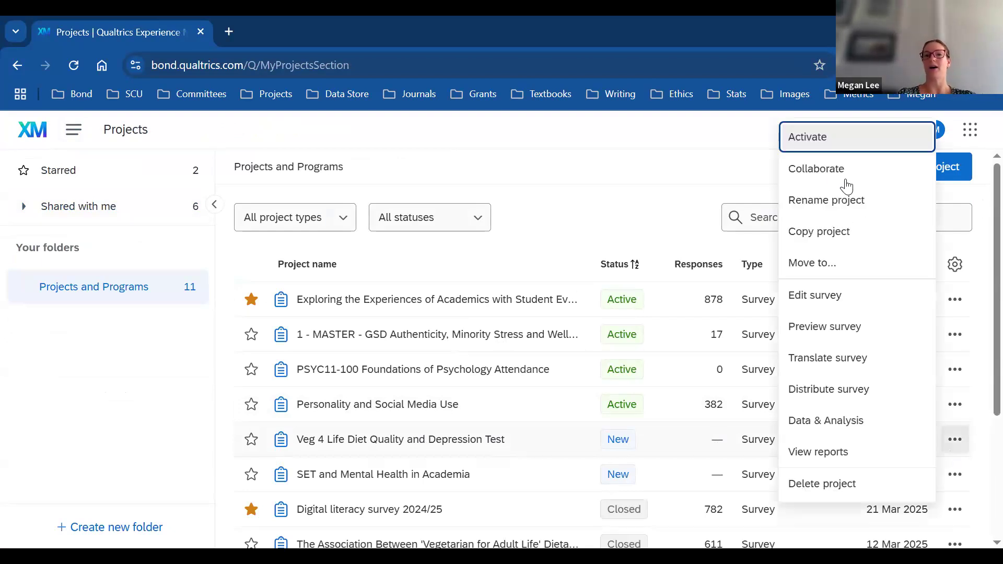
click(828, 178)
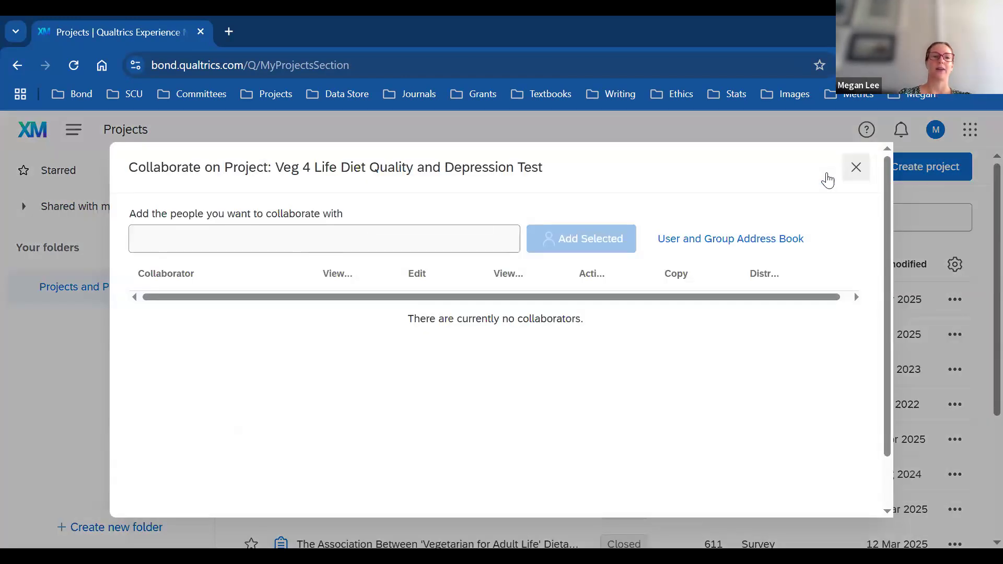
click(362, 236)
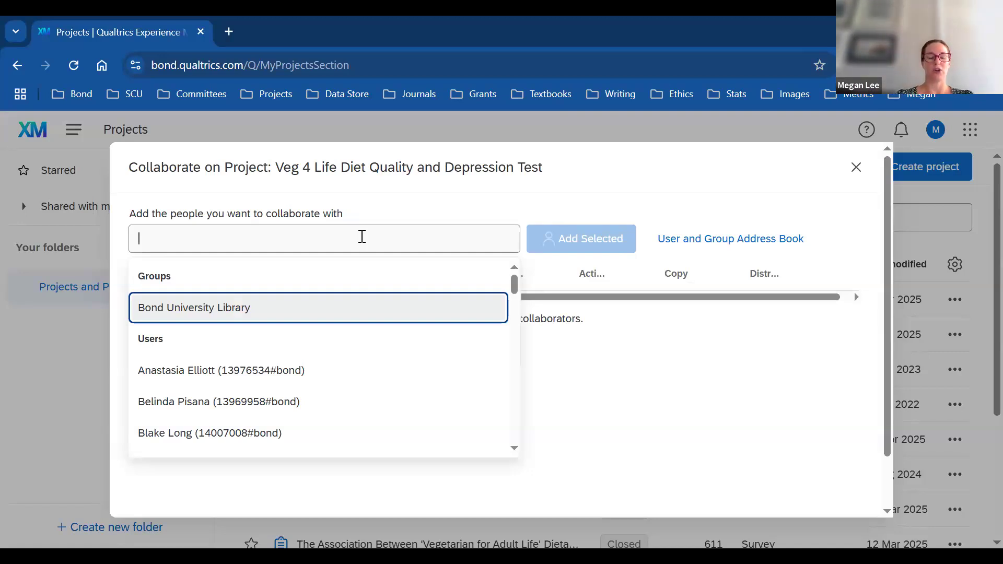
text(Dougl)
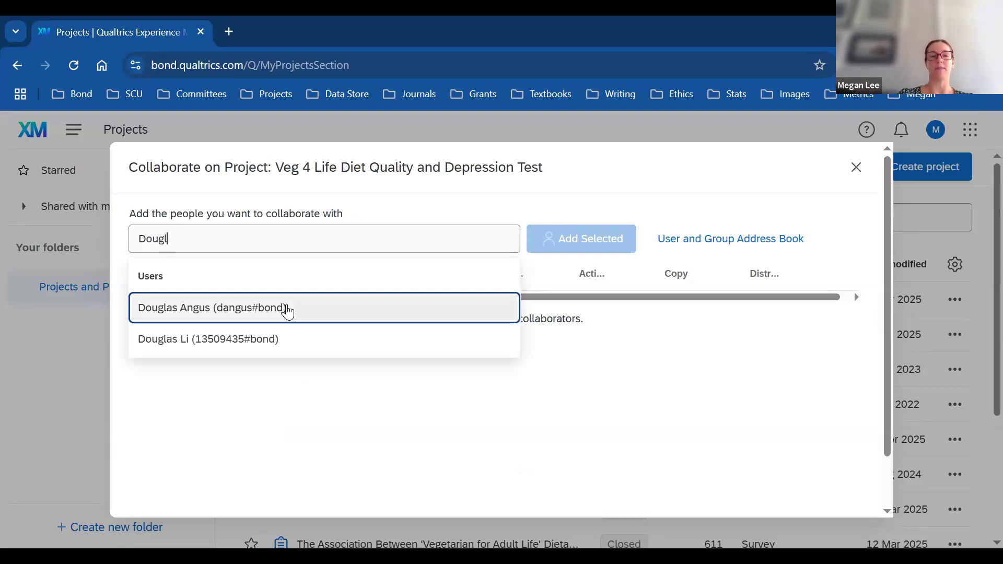
key(BackSpace)
key(BackSpace)
key(BackSpace)
key(BackSpace)
key(BackSpace)
click(605, 441)
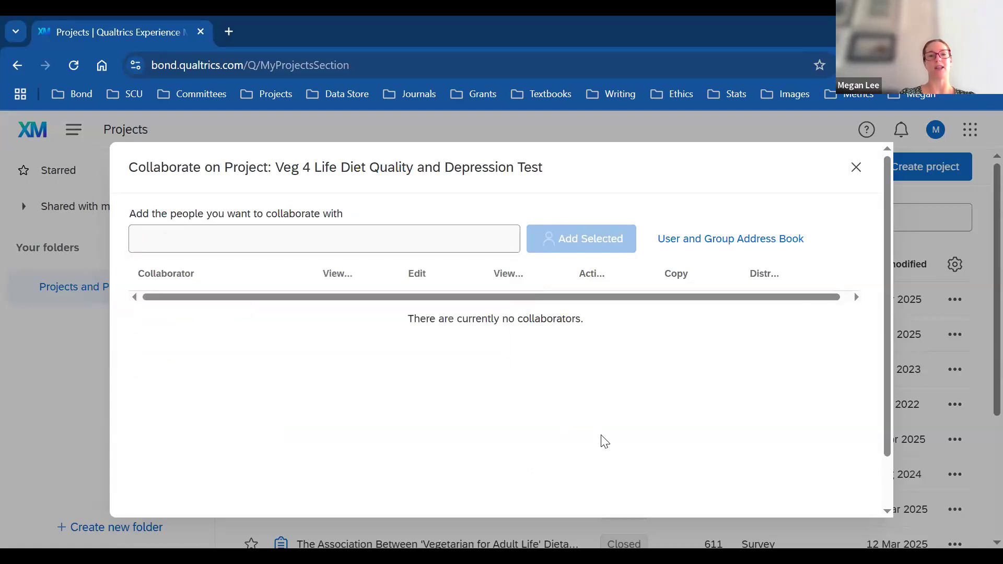
click(273, 237)
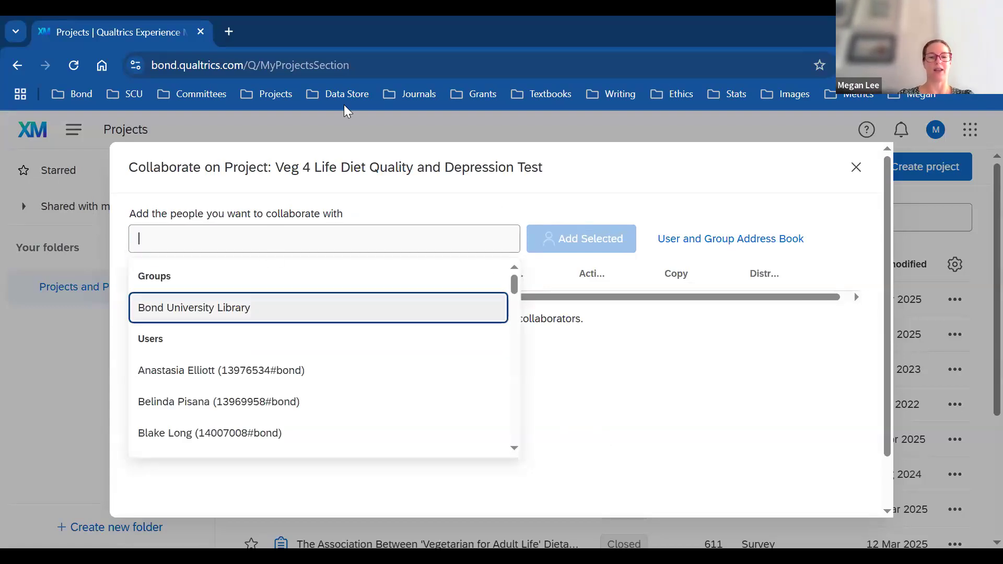
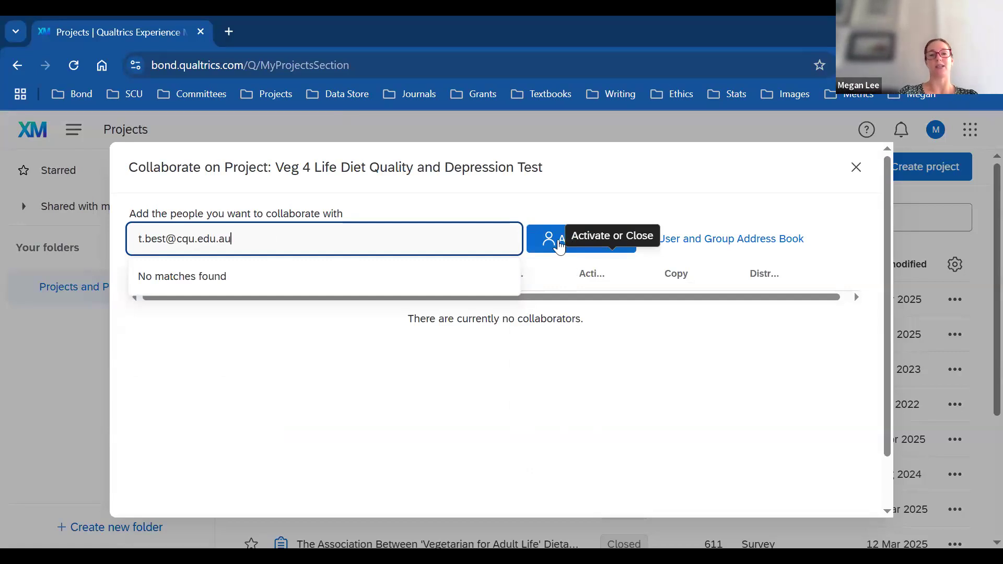
click(559, 248)
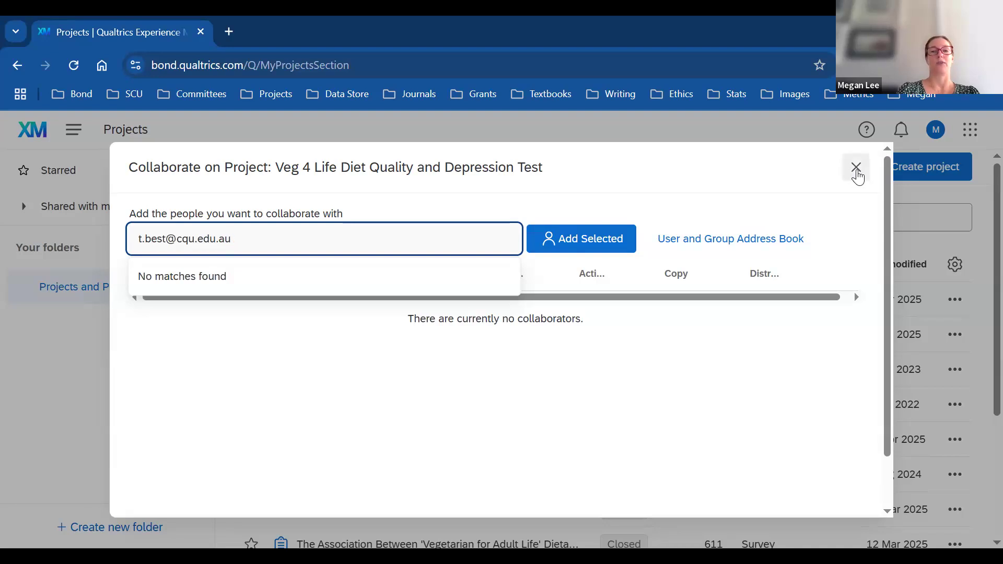
click(856, 168)
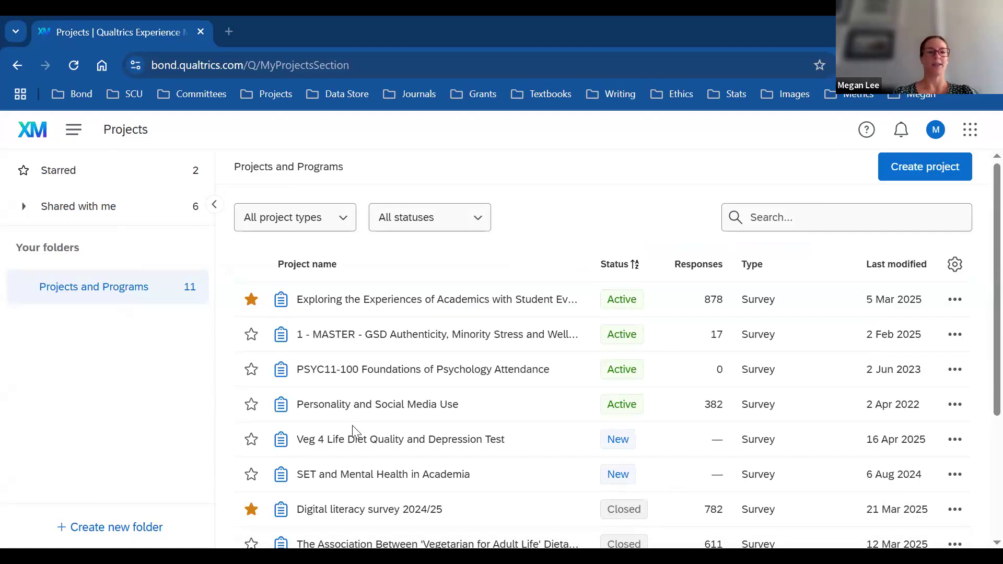
Step: Open the Veg 4 Life project's Distributions page to see the Email options
click(372, 442)
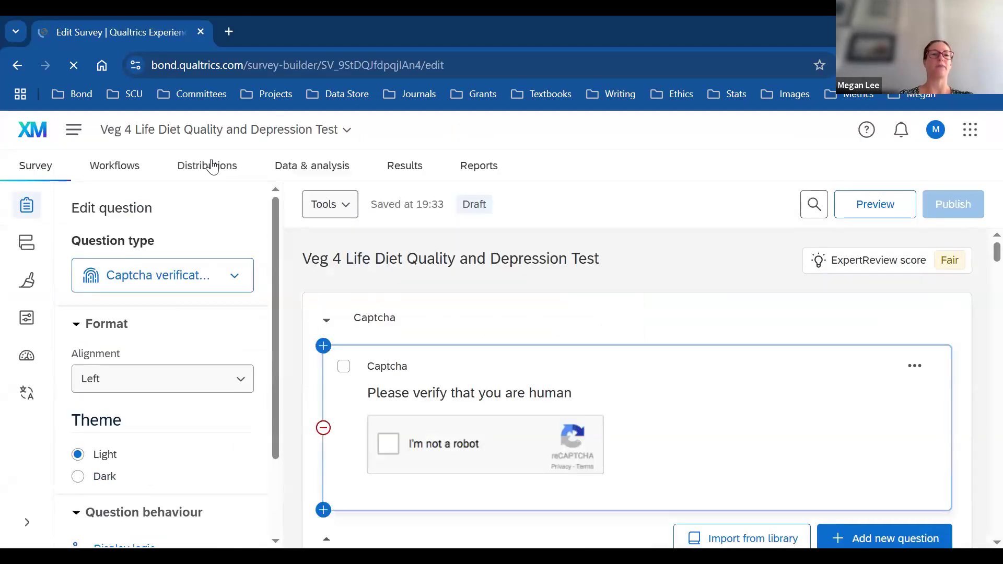
click(209, 166)
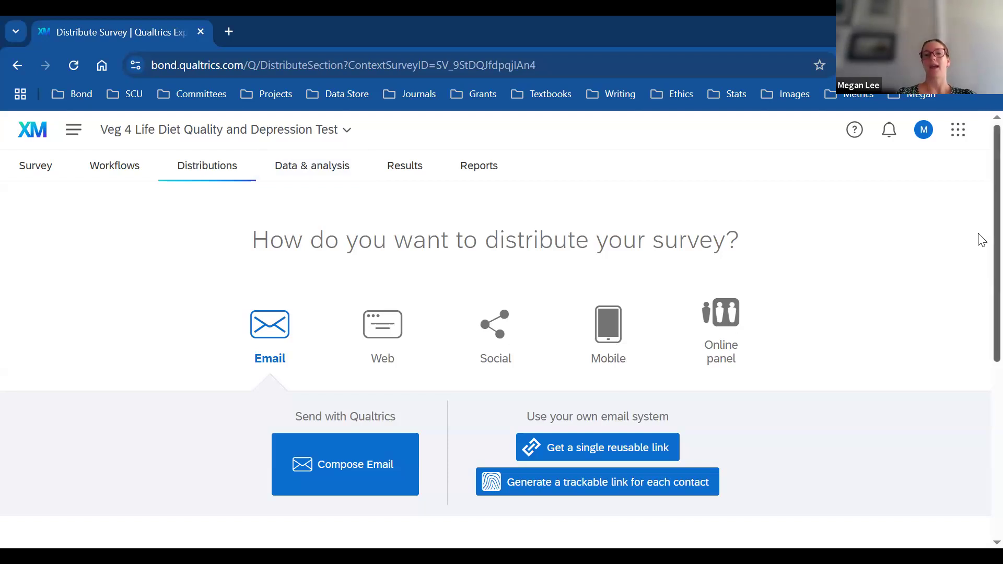
scroll(979, 265, down, 1)
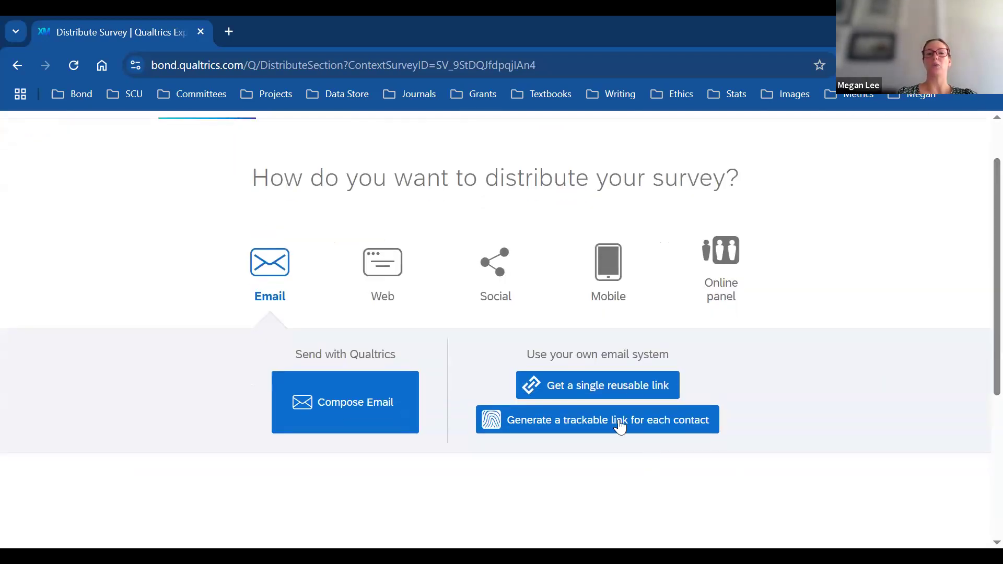
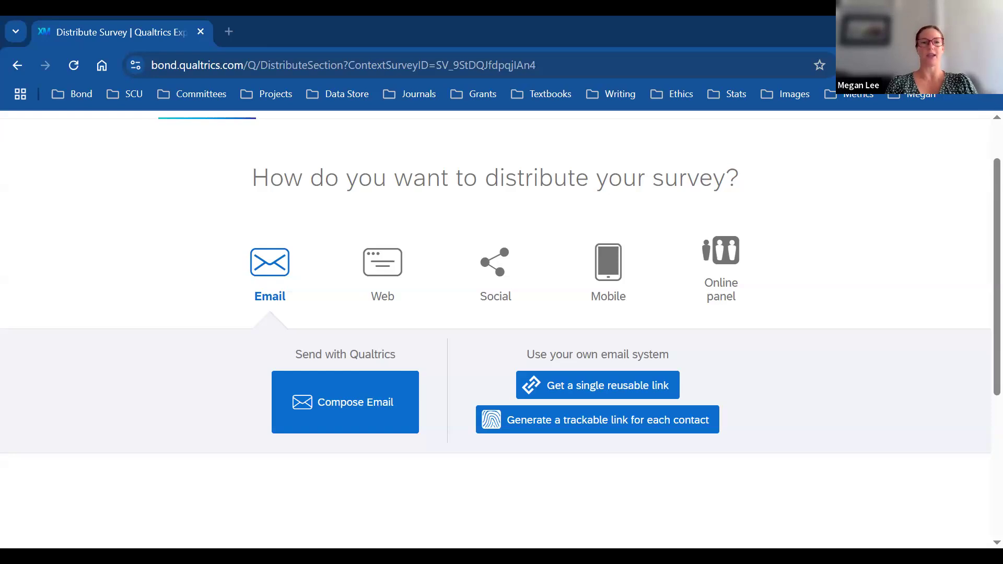
Step: Go back to the Veg 4 Life survey builder from the Distributions page
scroll(980, 271, up, 1)
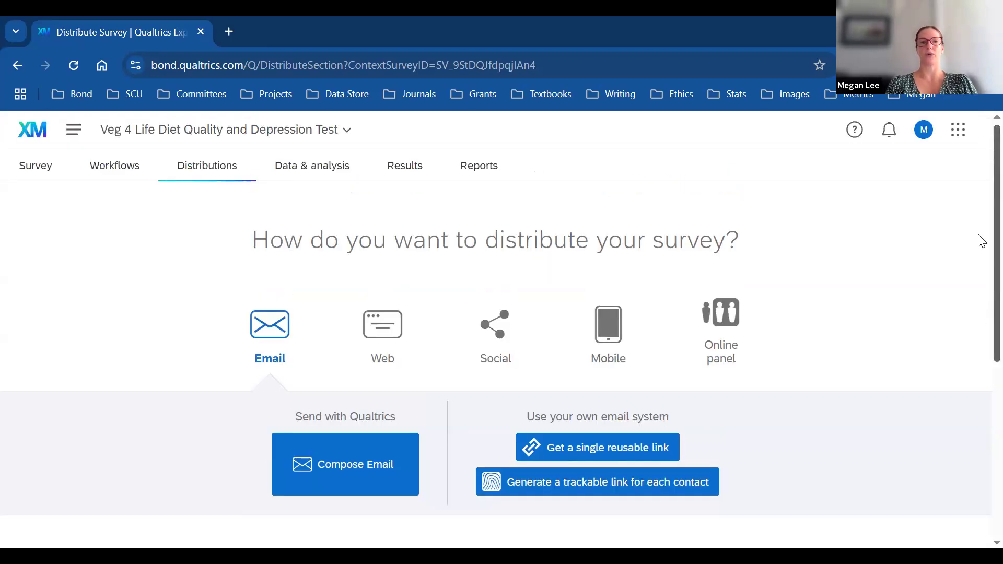
click(34, 171)
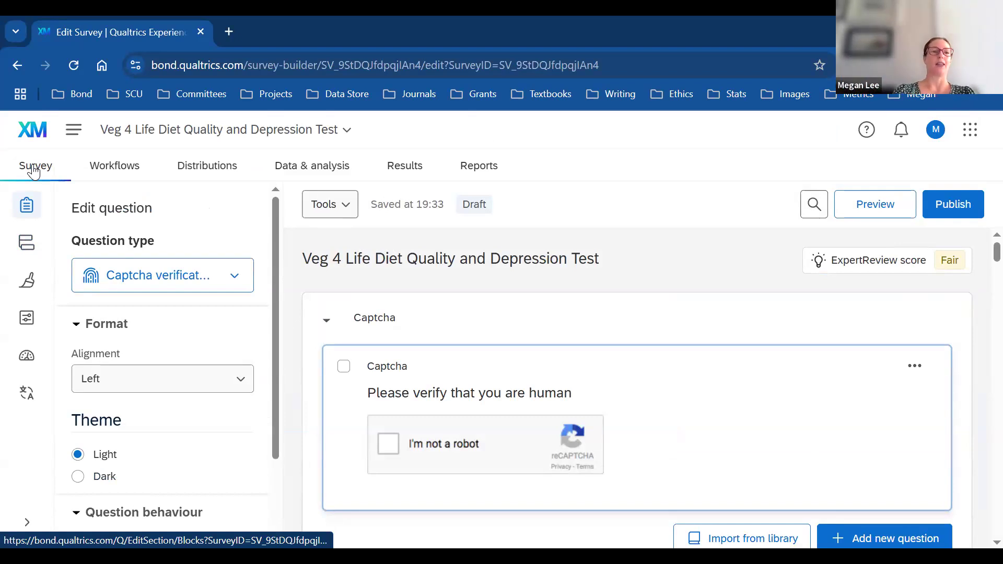
Step: Open the Projects list and scroll down to the closed 'Vegetarian for Adult Life' survey
click(73, 132)
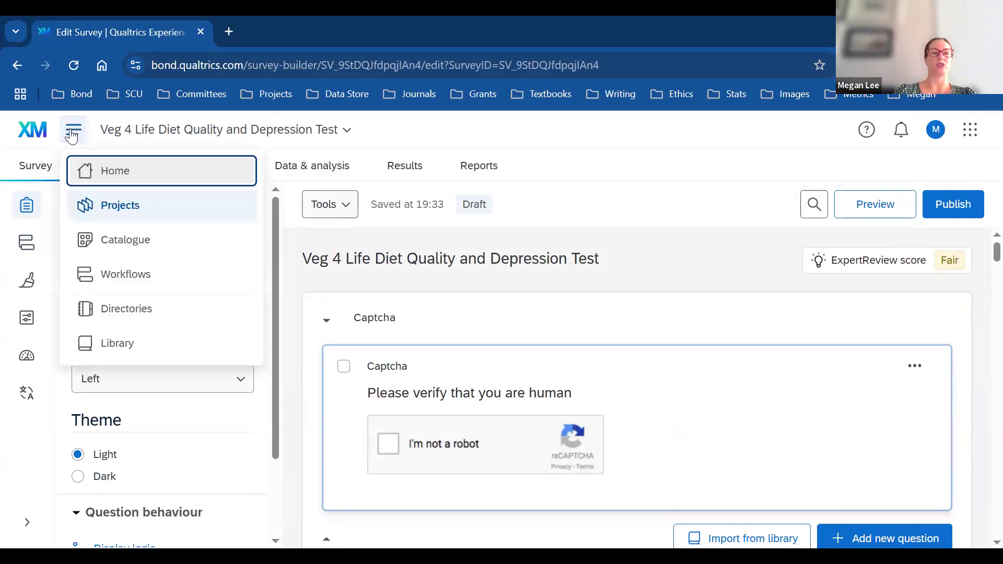
click(115, 207)
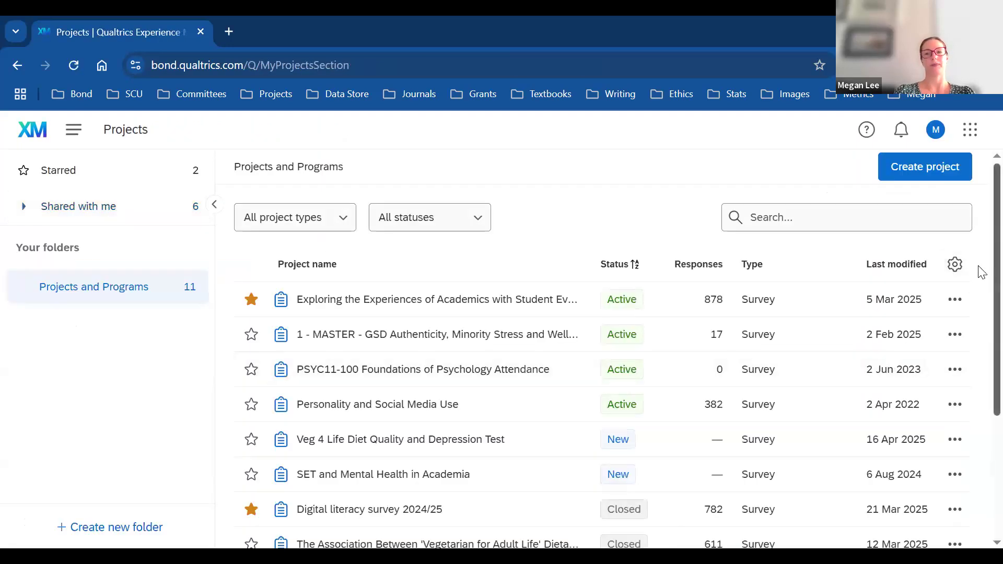
scroll(979, 335, down, 4)
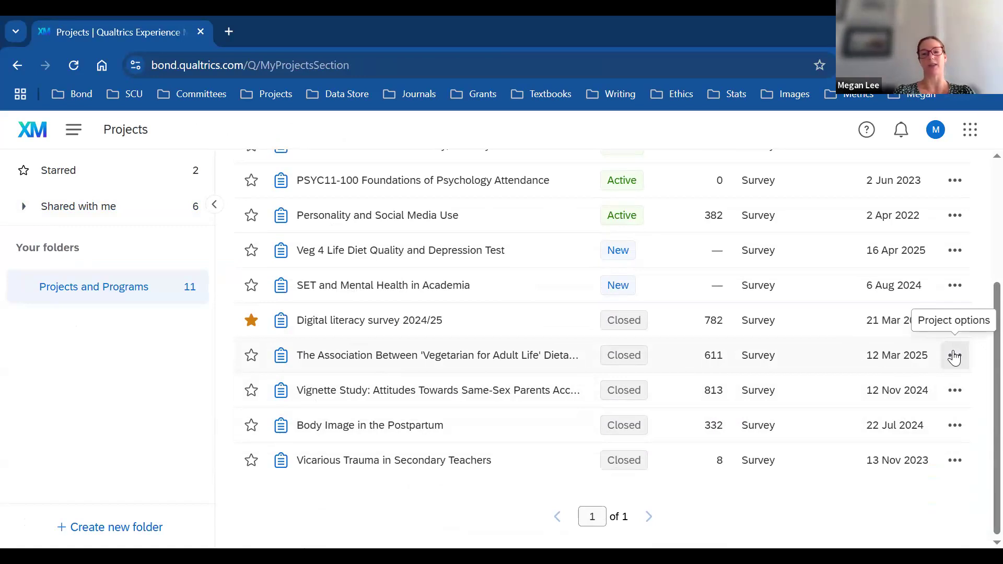
Step: Open the 'Vegetarian for Adult Life' project's Data & analysis table for its 611 responses
click(326, 357)
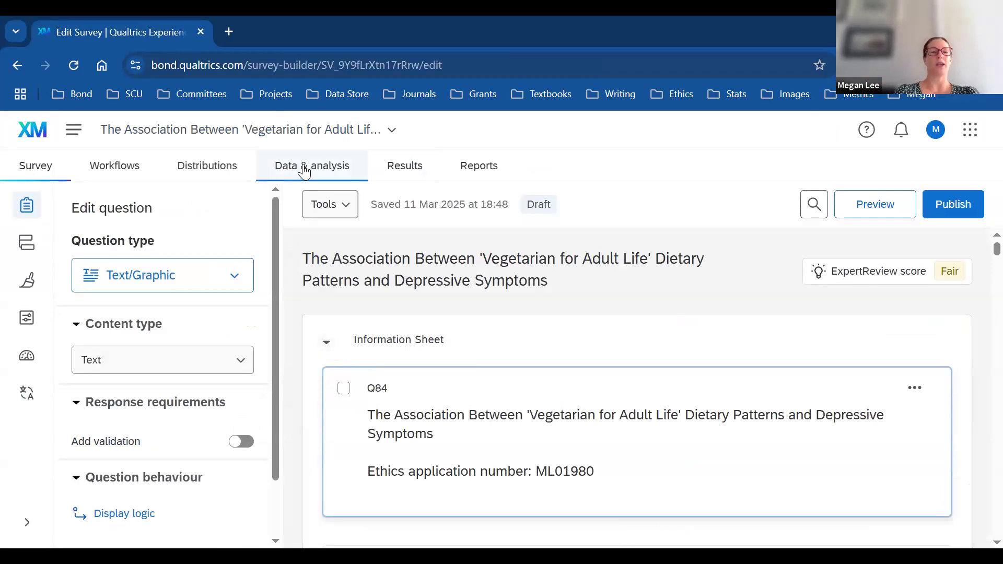
click(341, 171)
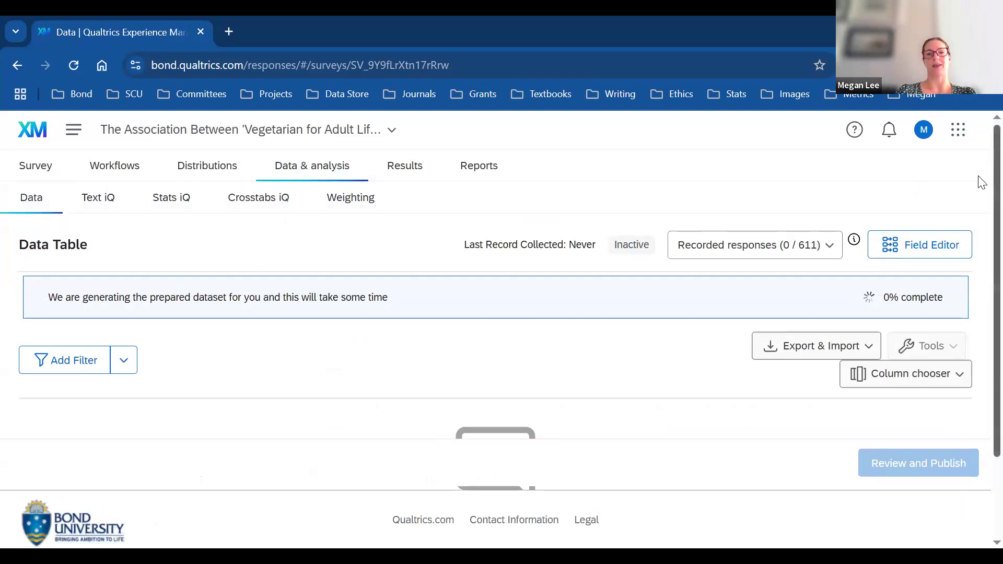
scroll(978, 209, down, 2)
scroll(978, 256, up, 1)
scroll(978, 314, down, 1)
scroll(980, 178, up, 2)
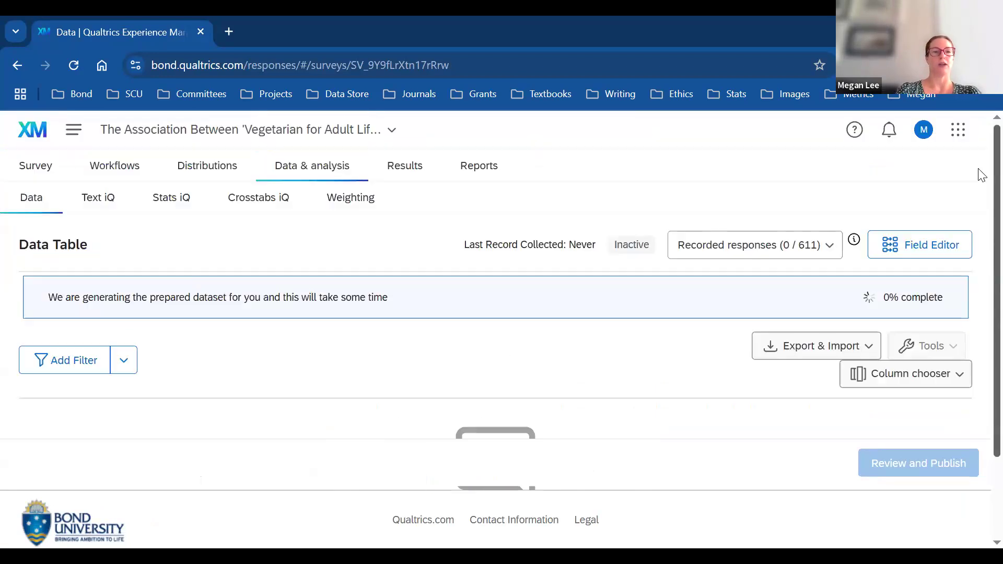
Step: View the Default Report under Results, scroll through it, and reload so its data loads
click(406, 166)
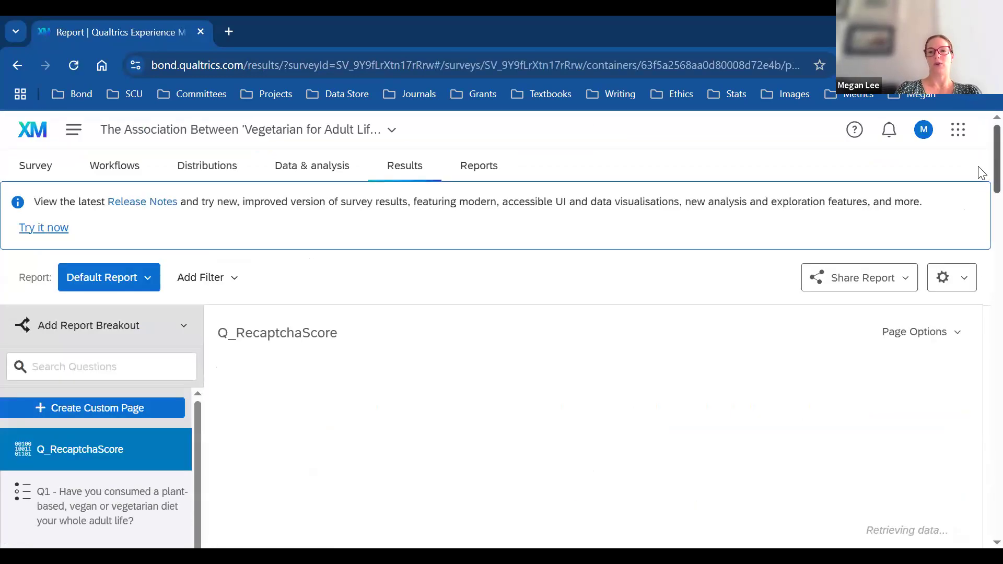
scroll(981, 172, down, 3)
drag(979, 210, 979, 153)
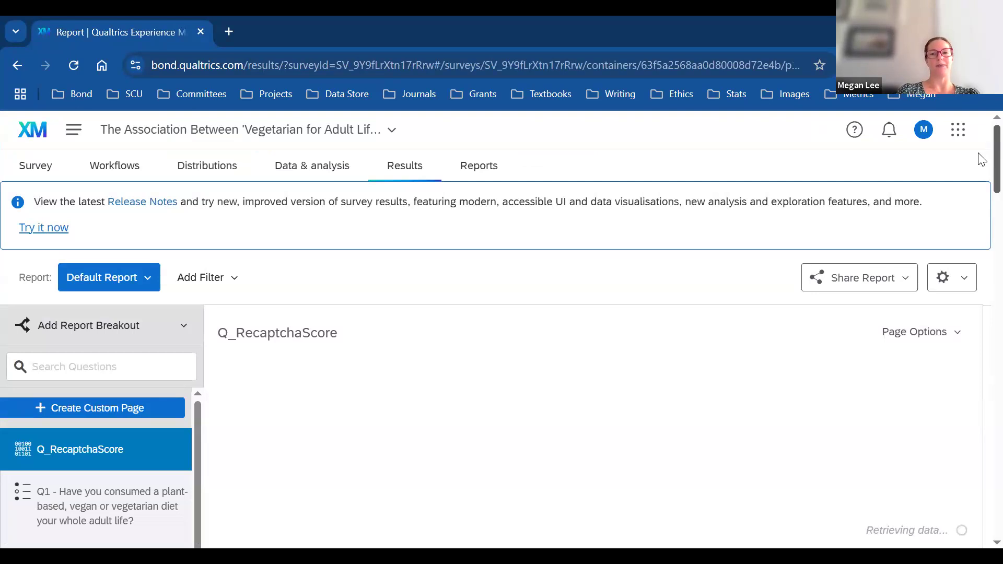
scroll(981, 234, down, 3)
scroll(982, 233, down, 3)
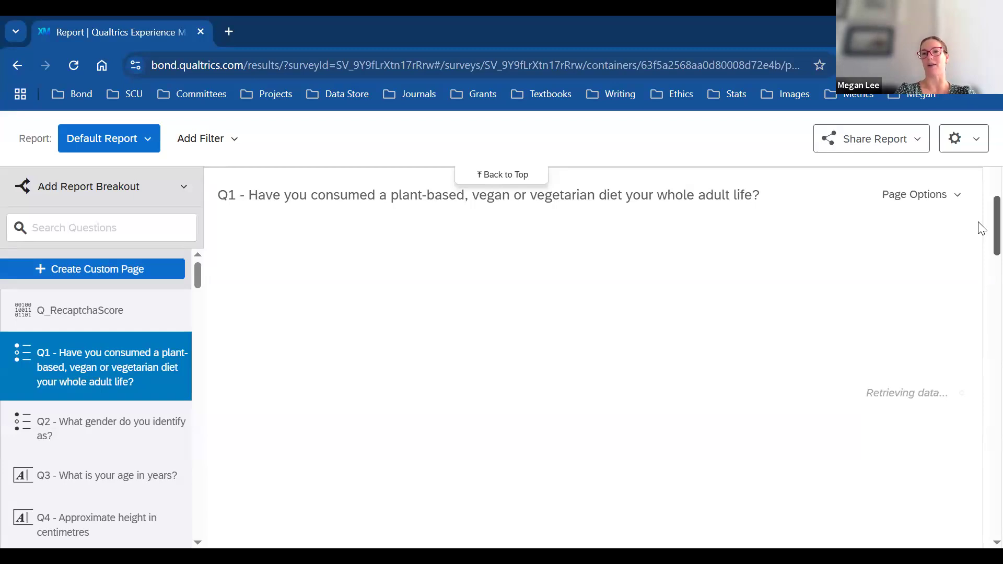
mouse_move(996, 232)
mouse_down()
mouse_move(996, 188)
mouse_move(978, 172)
mouse_move(982, 239)
mouse_up()
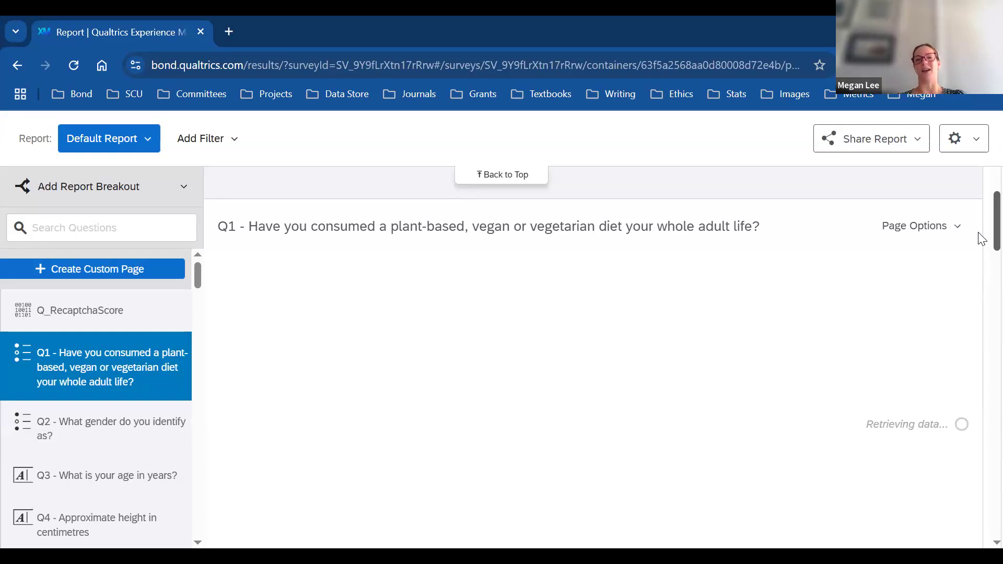
scroll(982, 199, up, 1)
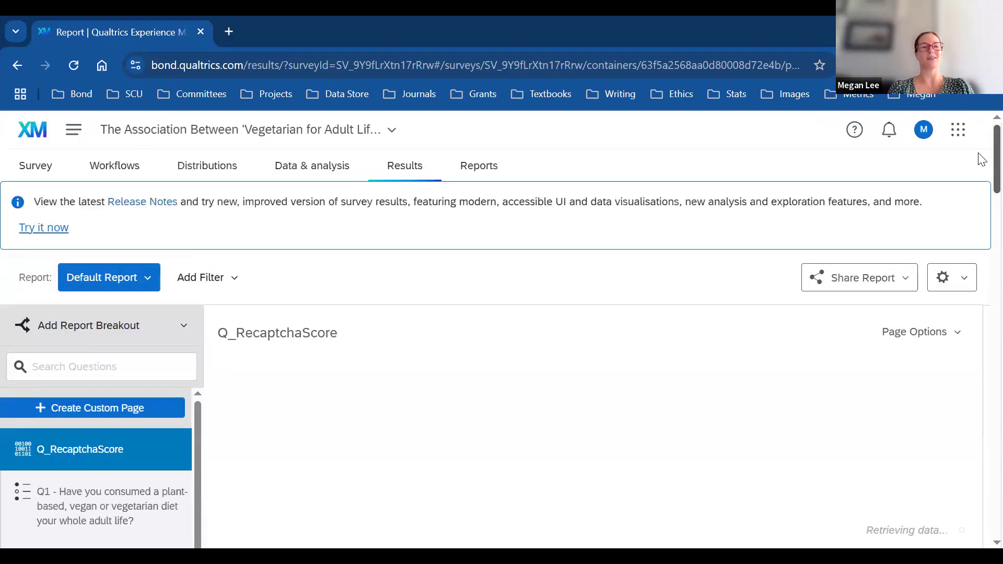
click(81, 64)
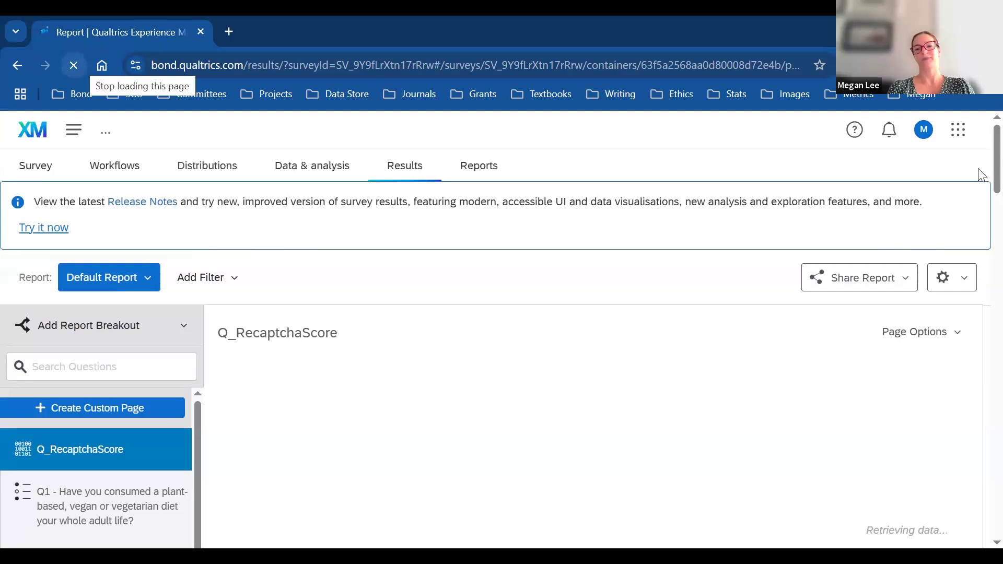
scroll(980, 219, down, 7)
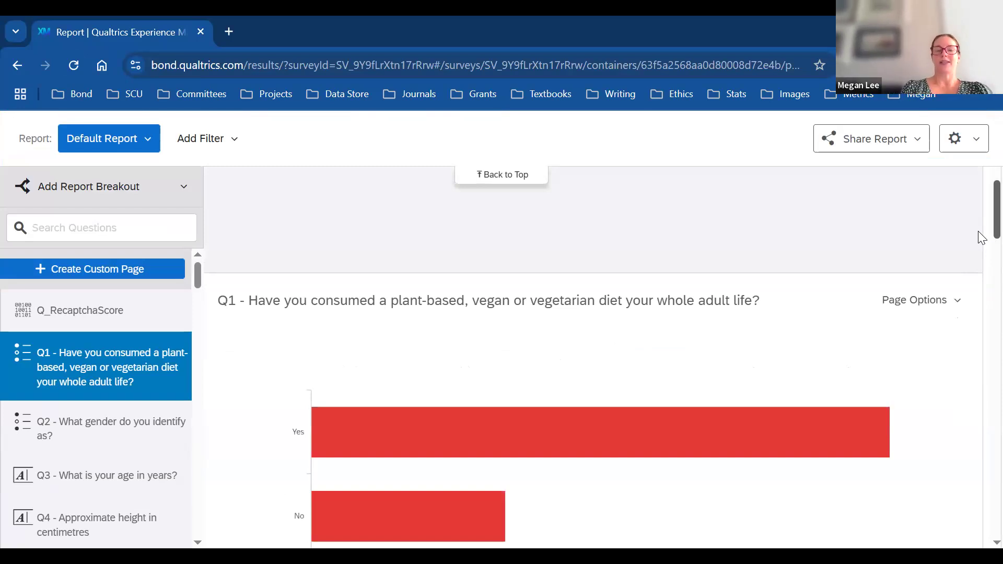
scroll(980, 236, down, 2)
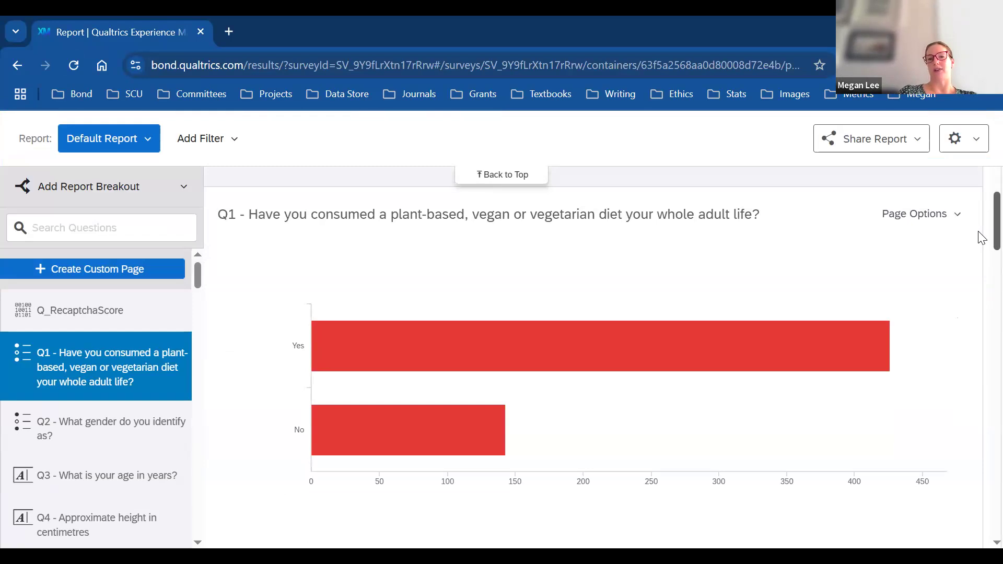
mouse_move(861, 472)
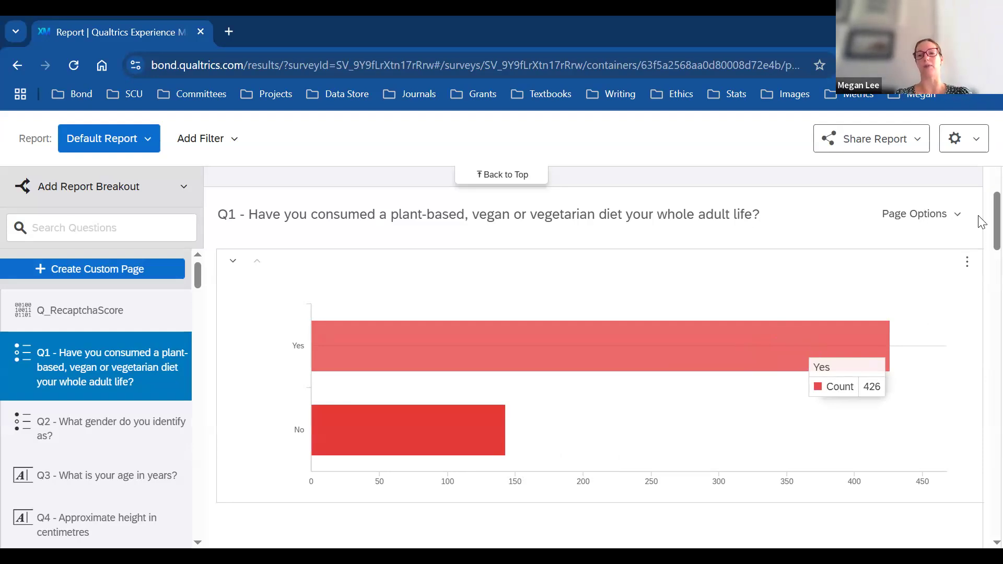
scroll(979, 246, down, 3)
scroll(980, 258, down, 4)
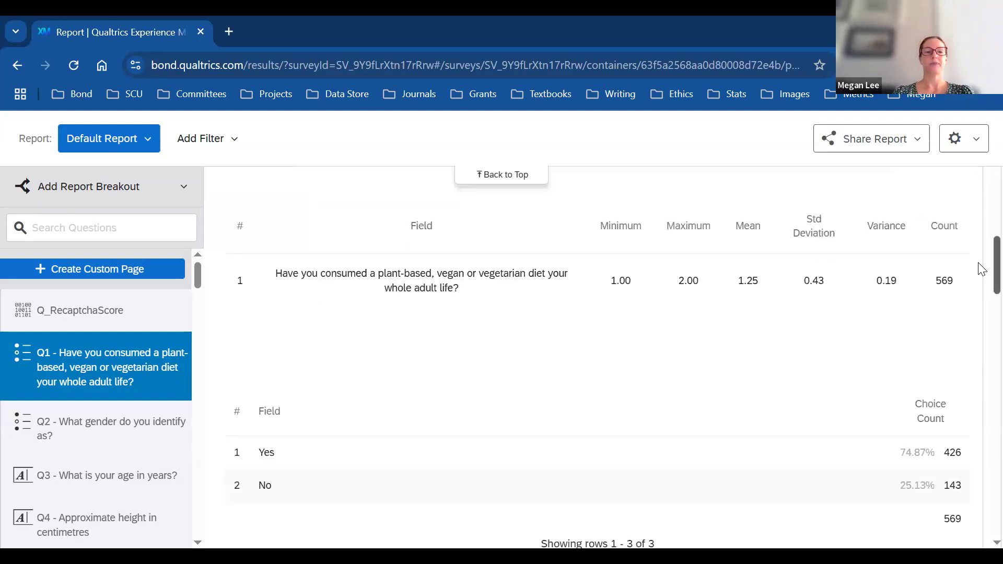
scroll(979, 303, down, 8)
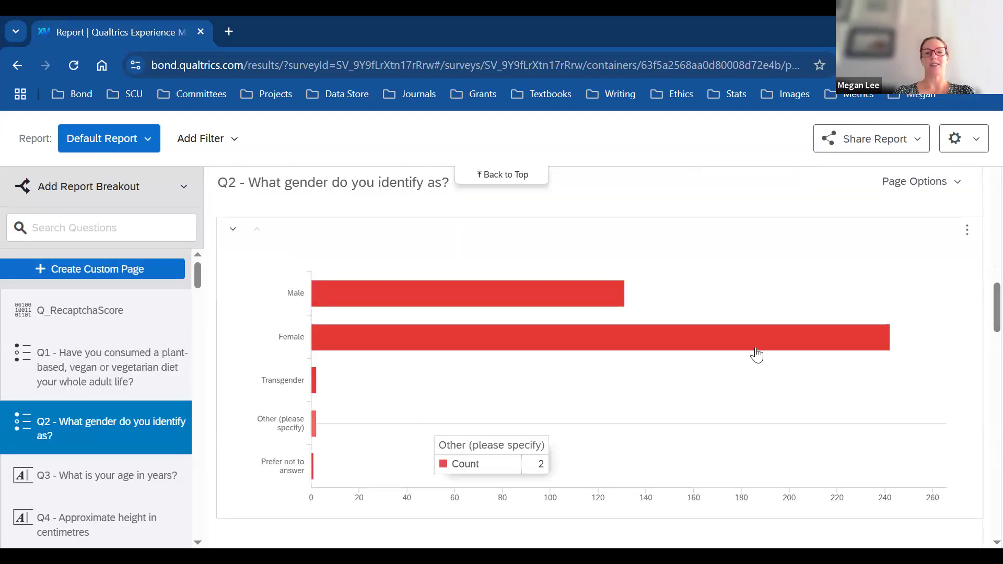
mouse_move(802, 340)
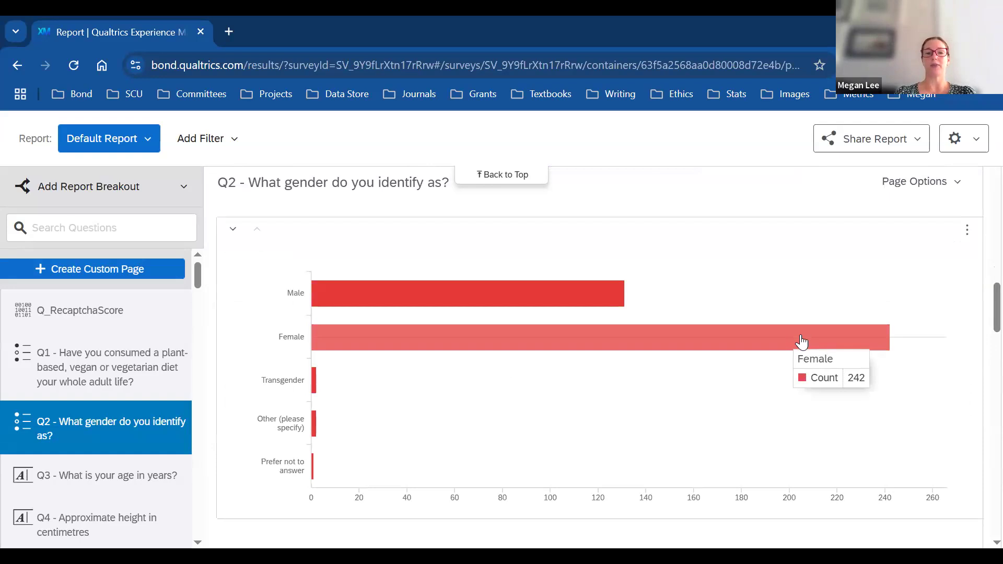
mouse_move(609, 291)
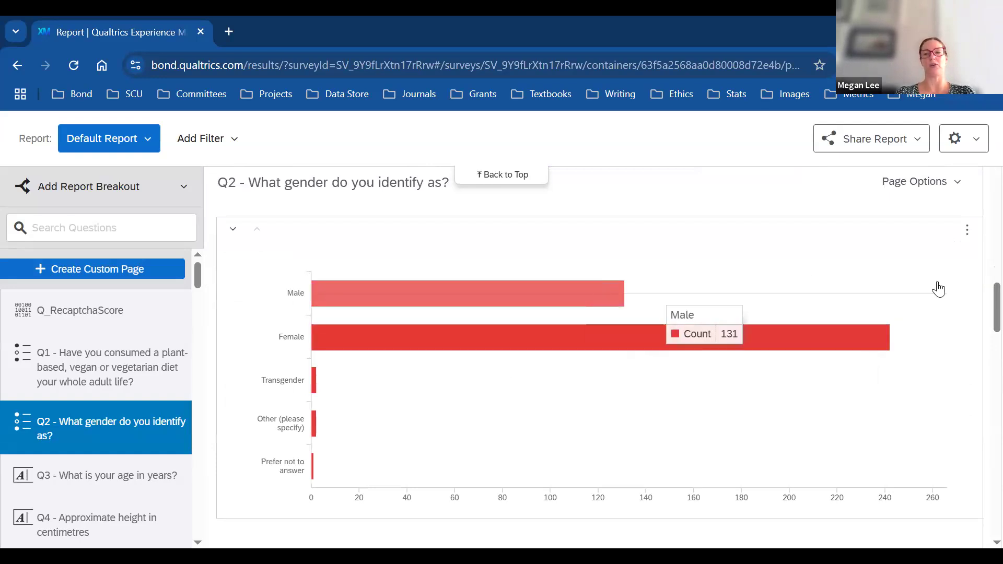
scroll(980, 300, down, 1)
scroll(980, 306, down, 5)
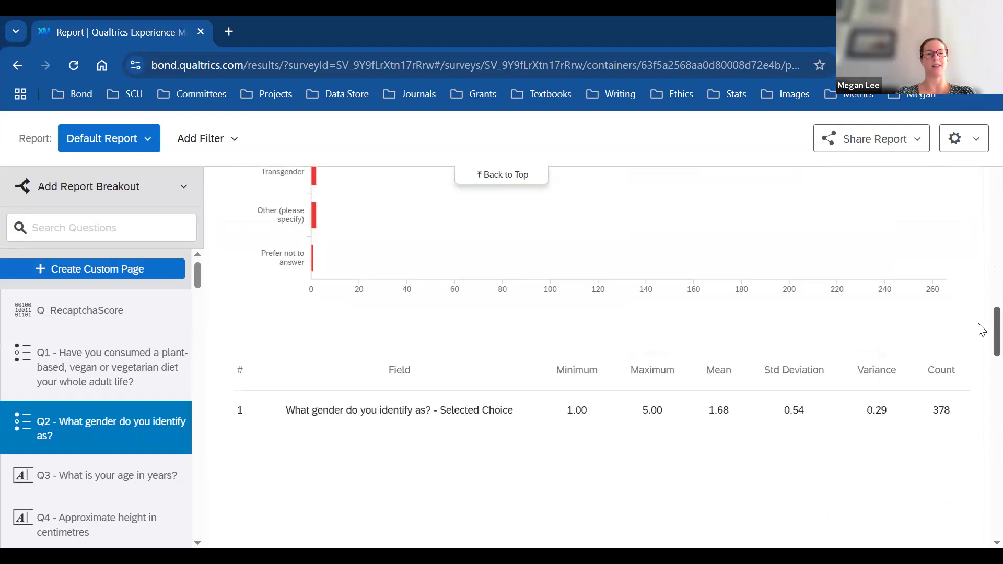
scroll(981, 349, down, 3)
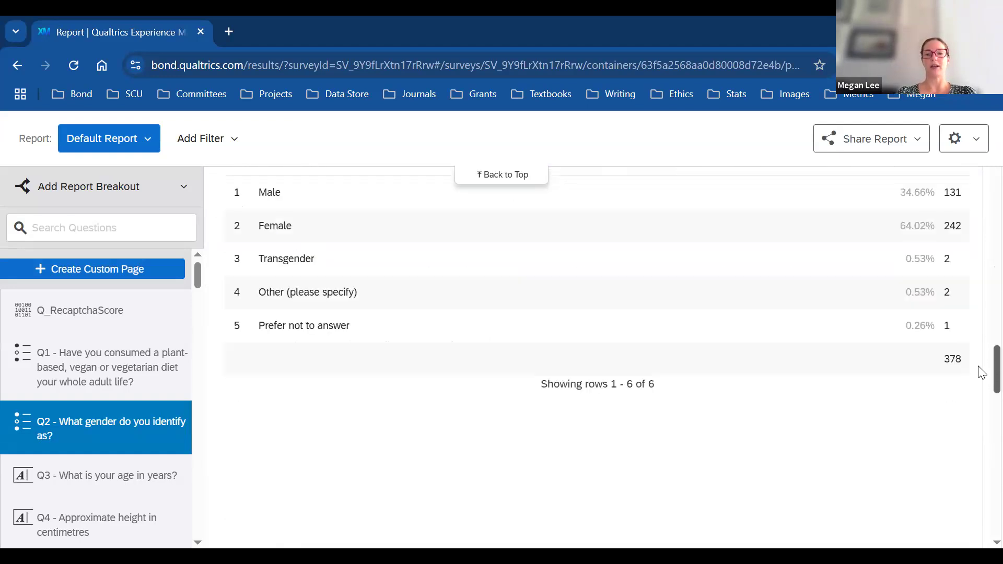
scroll(982, 366, down, 5)
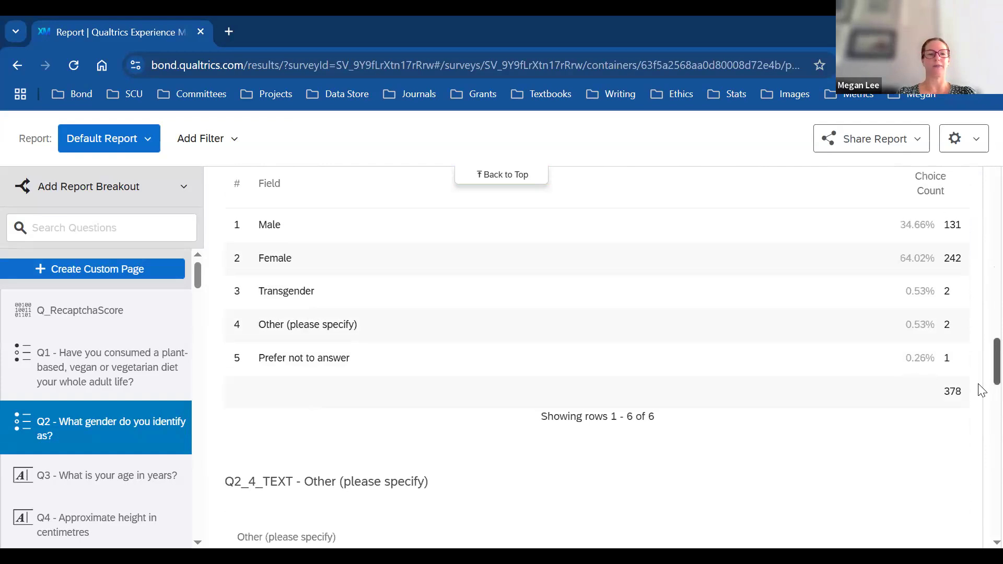
scroll(981, 397, down, 6)
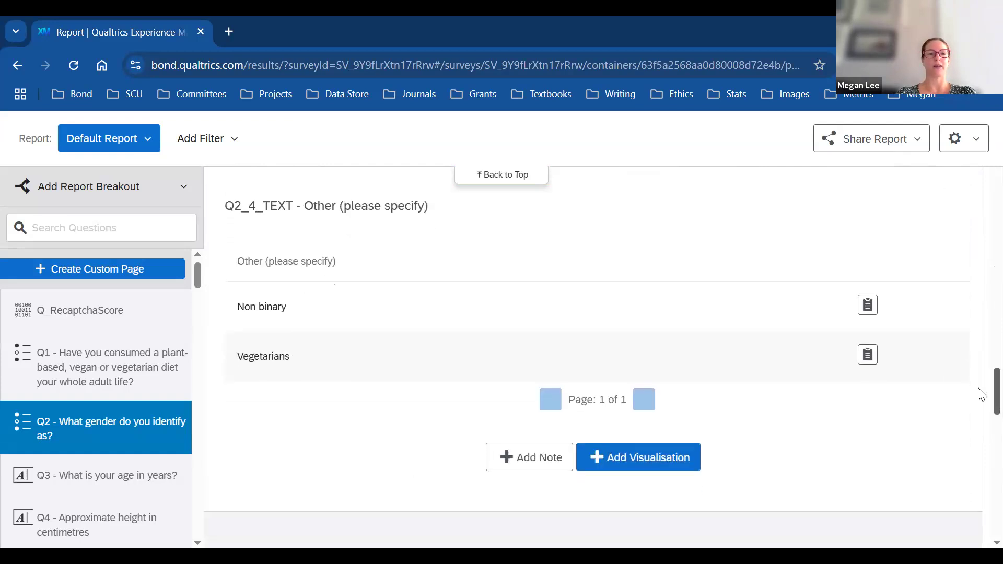
scroll(981, 440, down, 3)
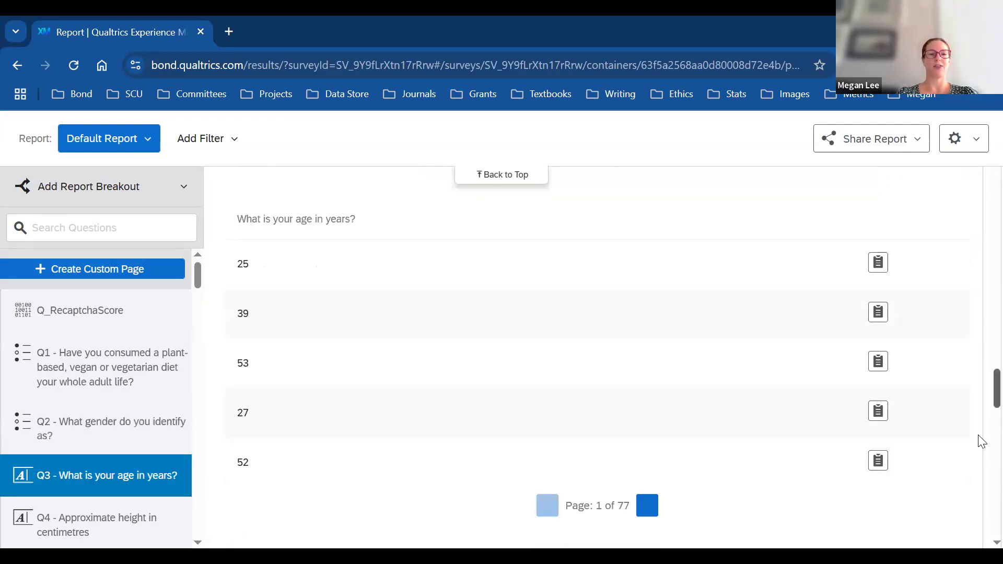
scroll(980, 454, down, 10)
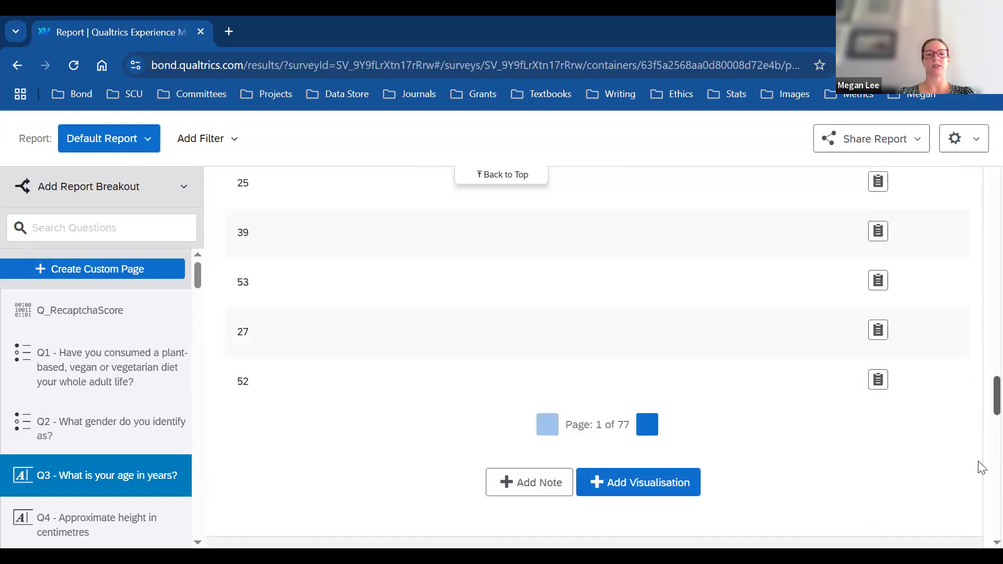
scroll(981, 528, down, 8)
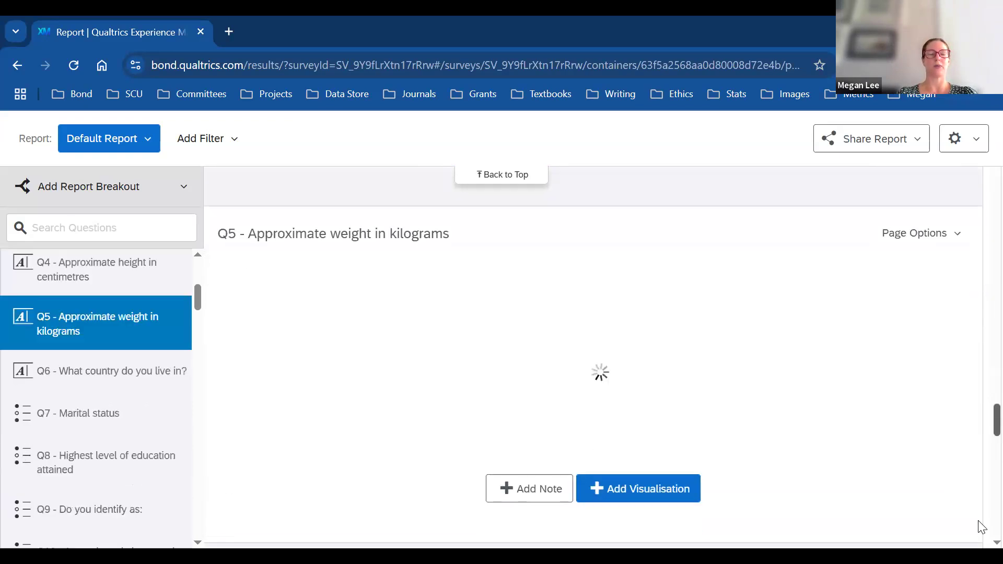
scroll(981, 538, down, 9)
scroll(593, 365, down, 2)
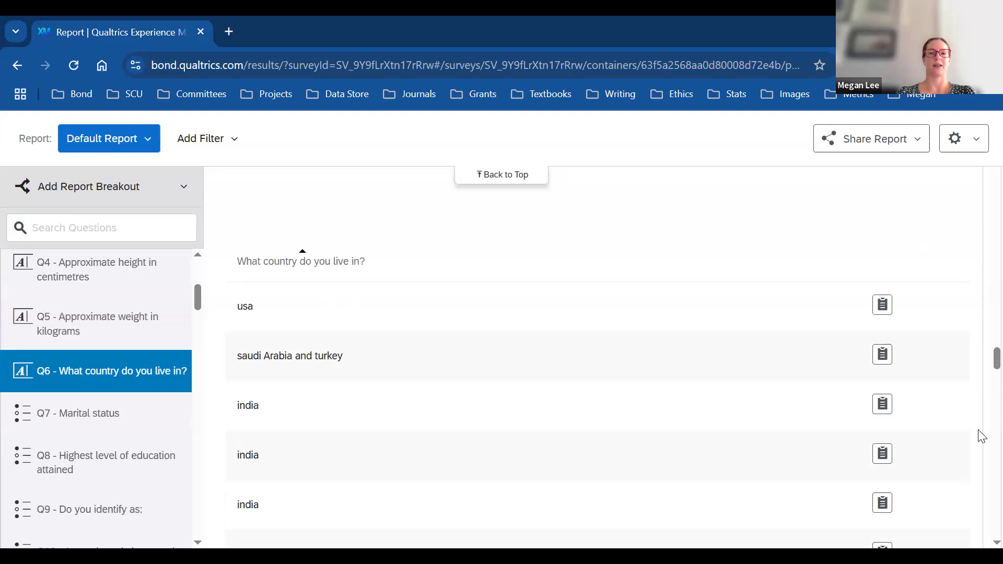
drag(978, 358, 981, 527)
scroll(981, 527, down, 4)
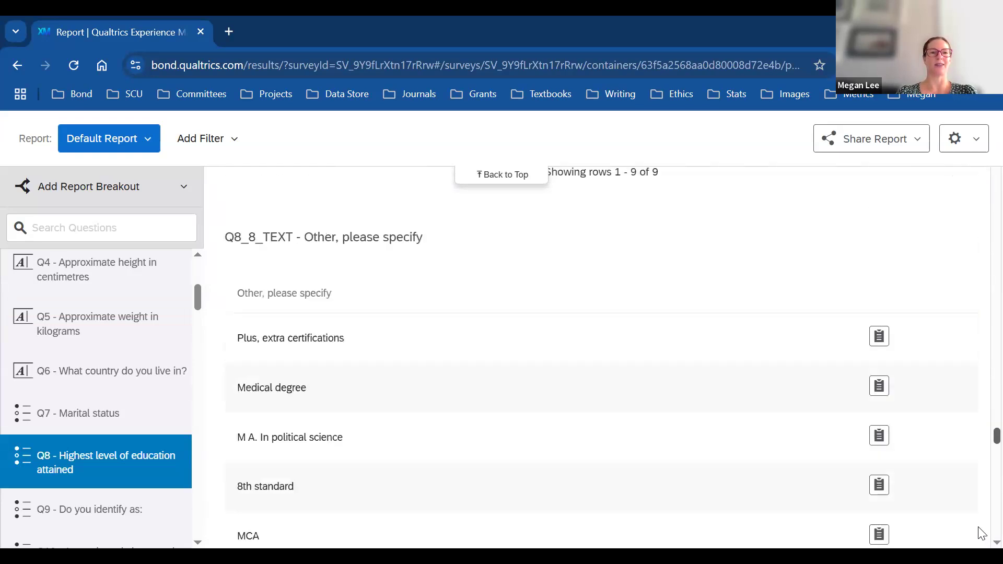
scroll(981, 538, down, 8)
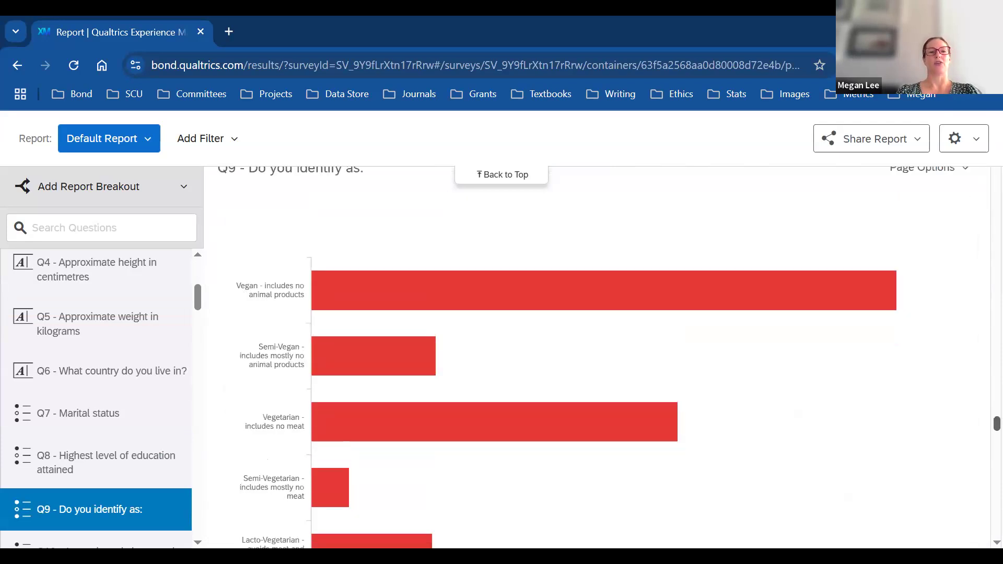
scroll(597, 357, down, 1)
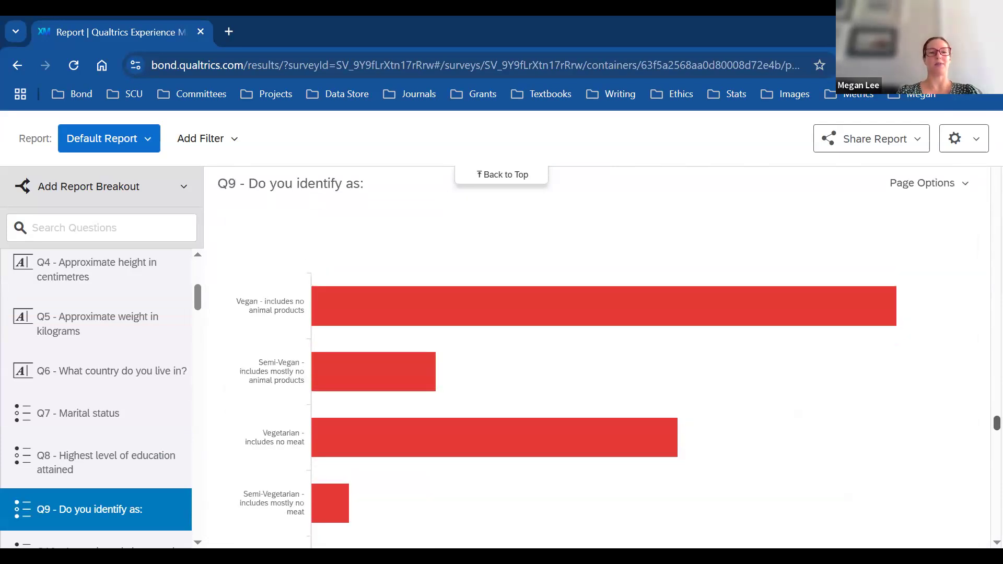
scroll(586, 357, down, 1)
scroll(586, 357, down, 2)
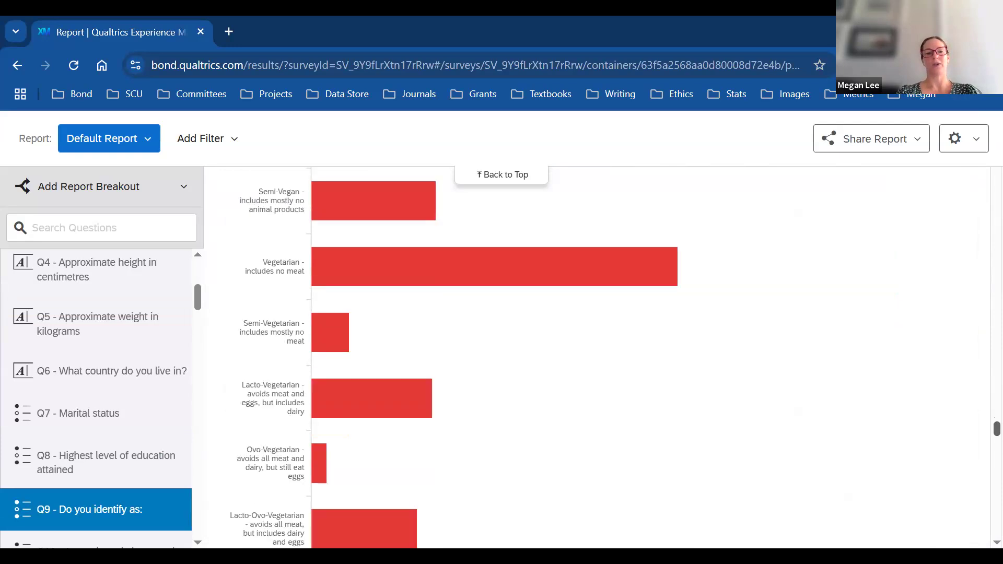
scroll(597, 357, down, 4)
scroll(597, 358, up, 8)
scroll(597, 358, down, 1)
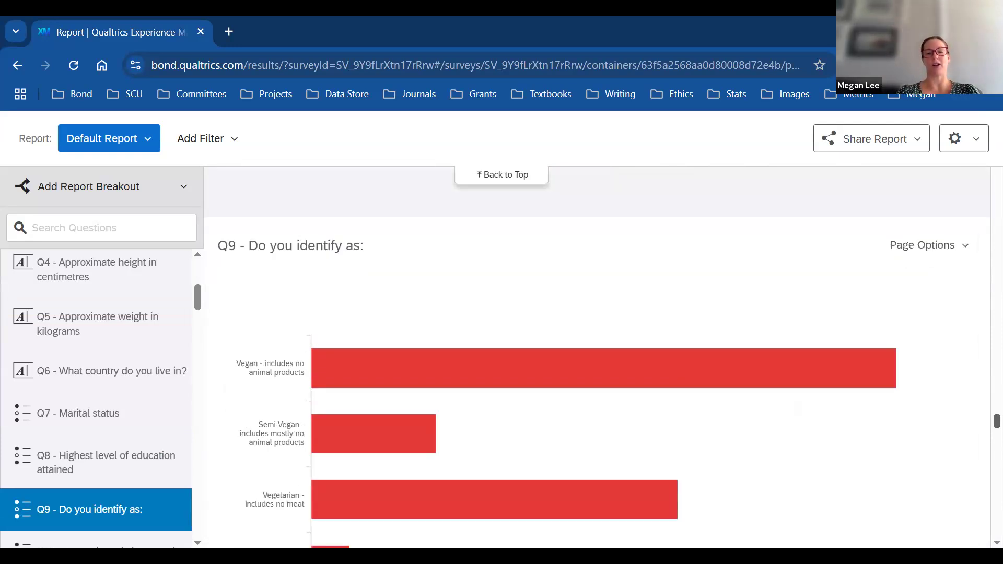
scroll(663, 350, down, 2)
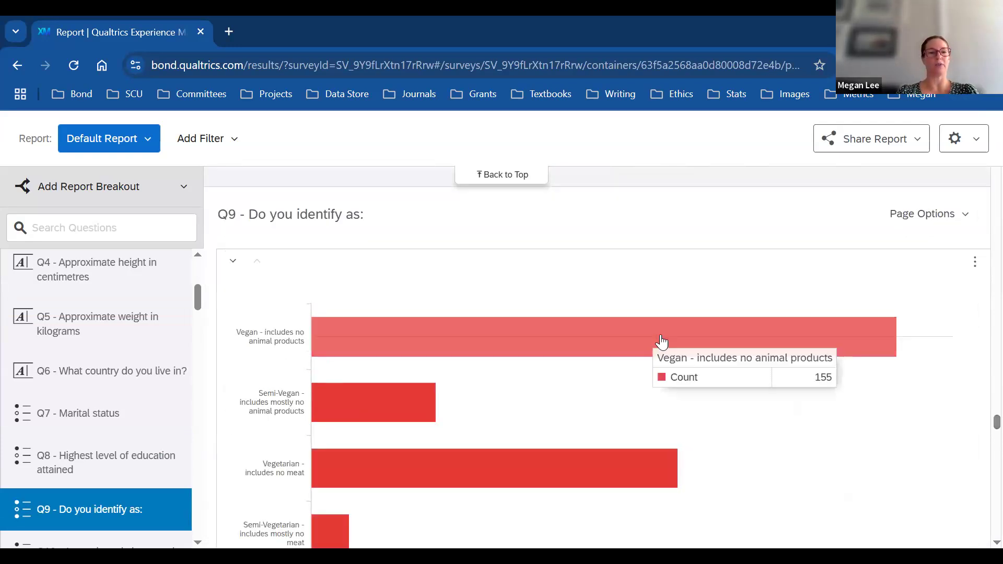
mouse_move(380, 401)
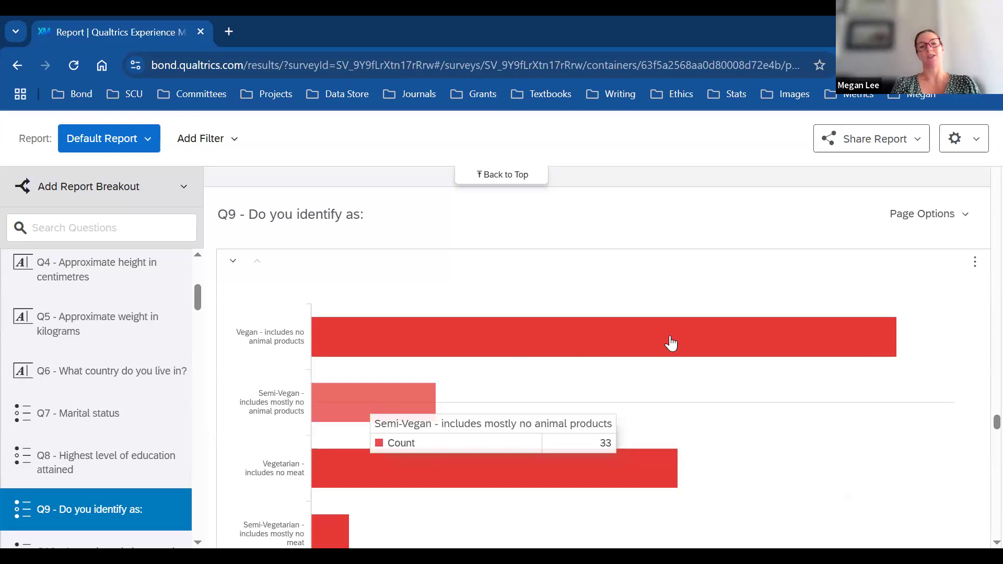
mouse_move(698, 342)
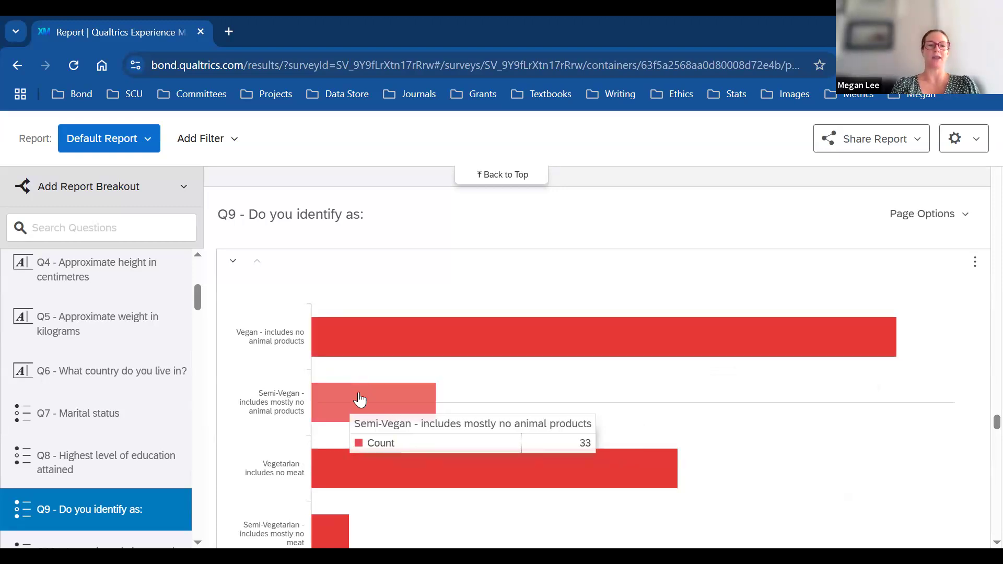
mouse_move(606, 478)
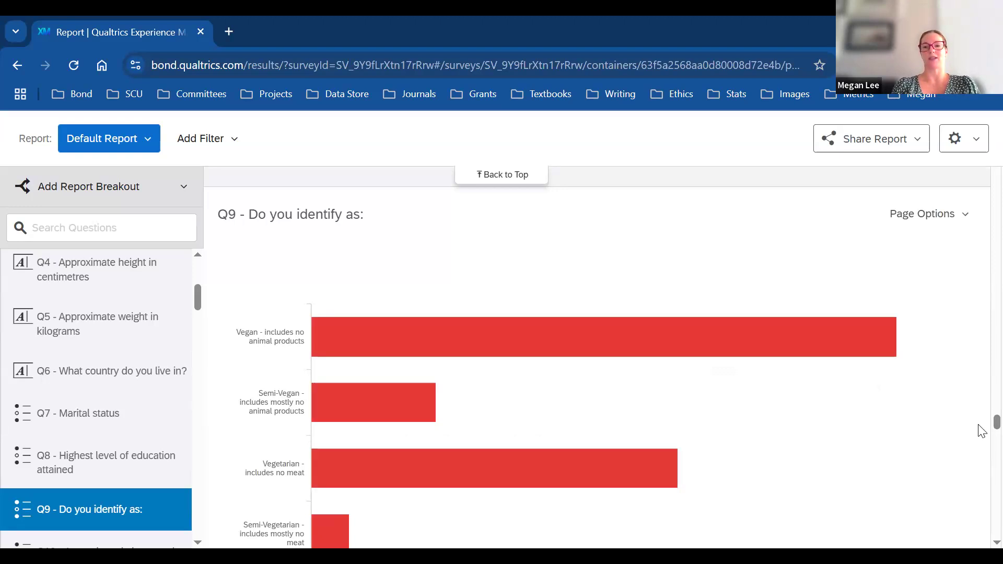
scroll(982, 428, down, 3)
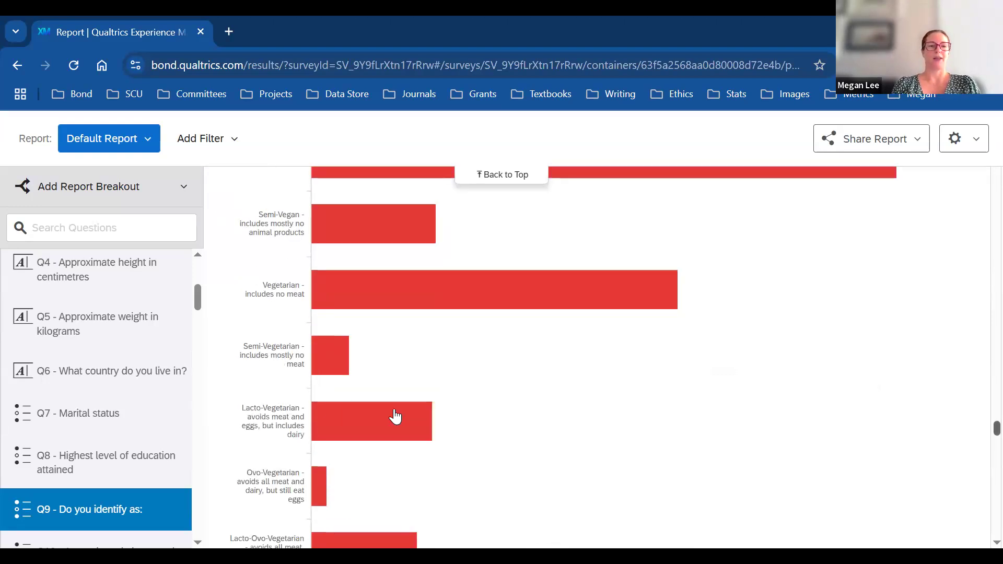
mouse_move(320, 361)
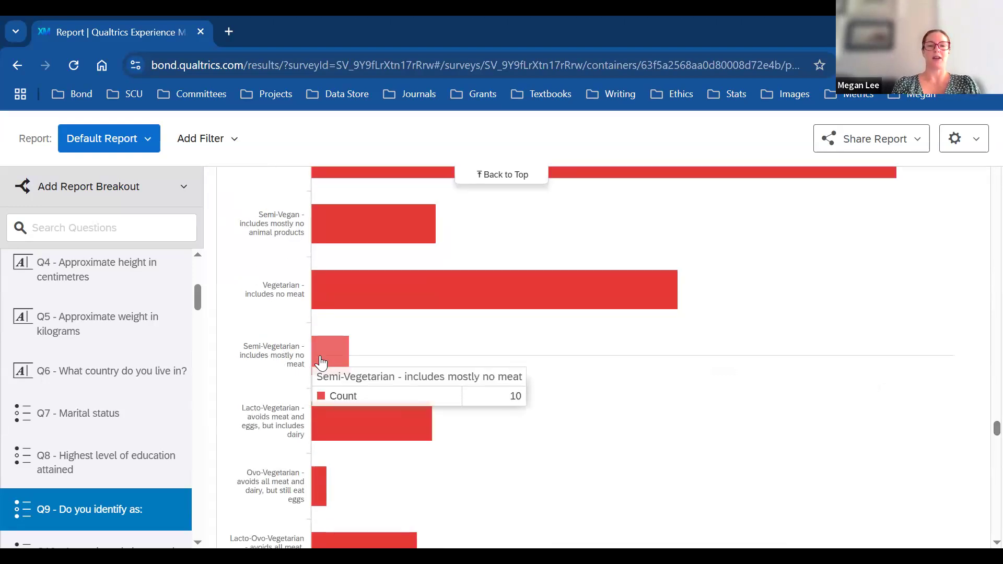
mouse_move(346, 422)
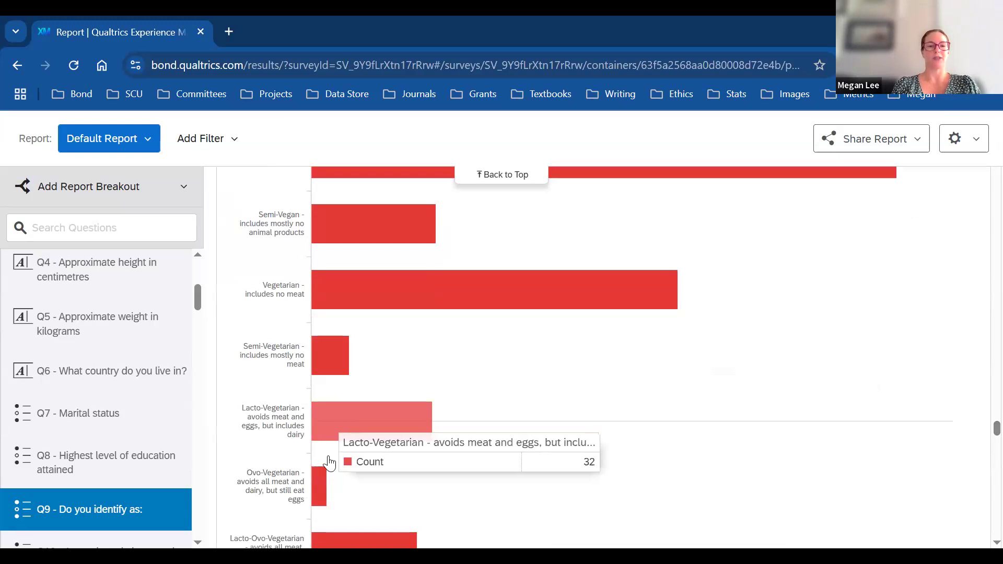
mouse_move(324, 486)
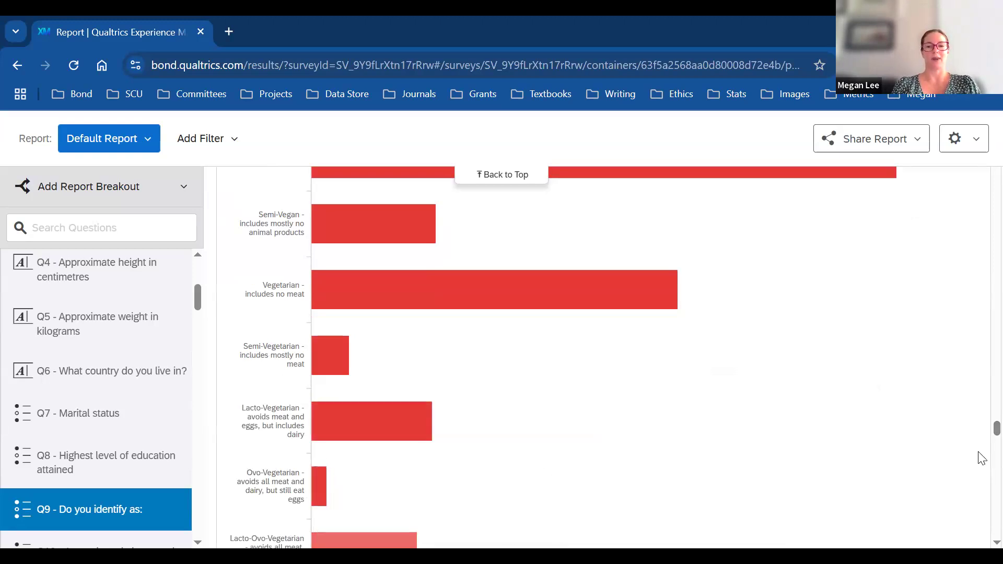
scroll(984, 437, down, 5)
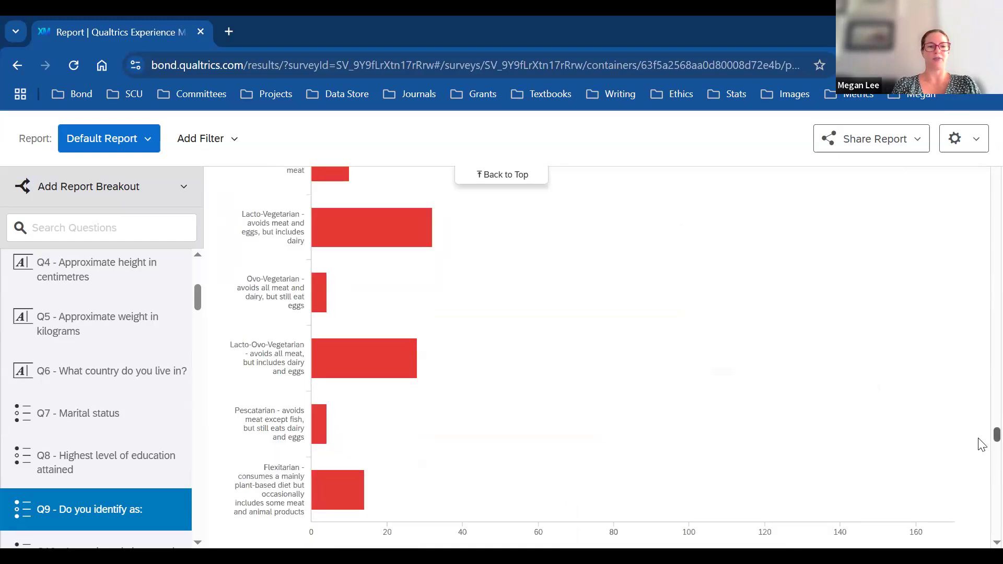
mouse_move(326, 286)
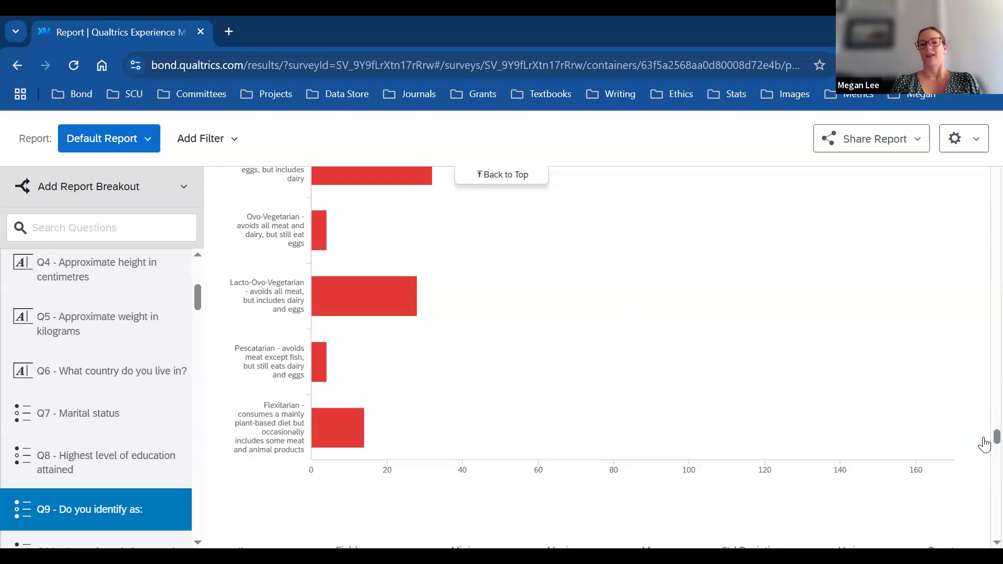
scroll(980, 434, up, 6)
mouse_move(813, 268)
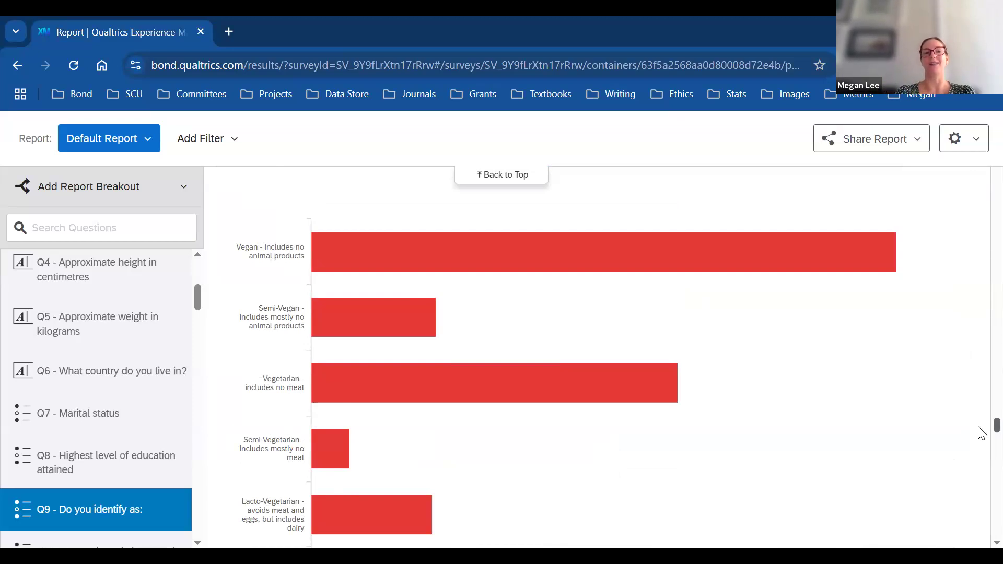
scroll(979, 425, up, 15)
scroll(982, 187, up, 10)
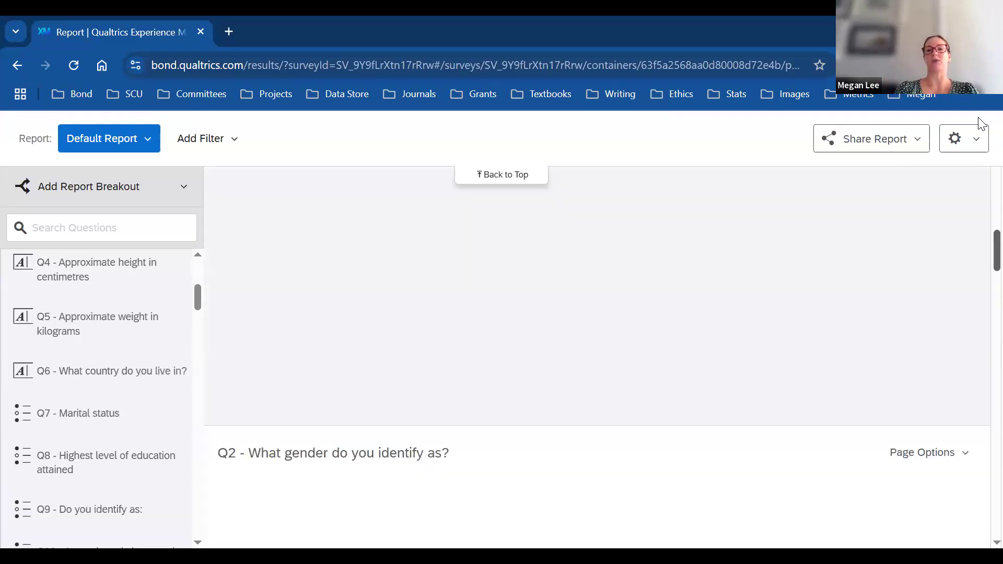
scroll(981, 235, up, 10)
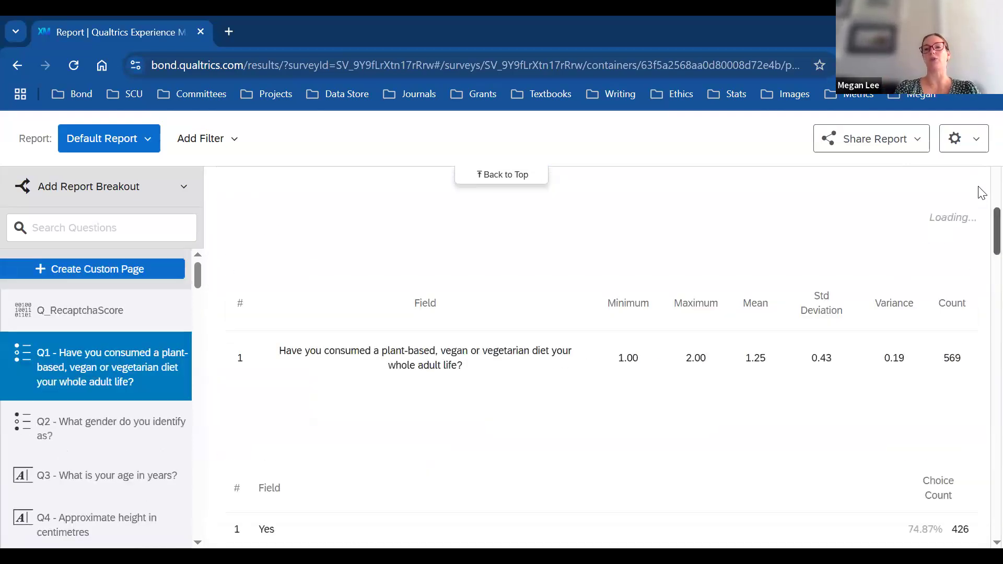
scroll(981, 124, up, 1)
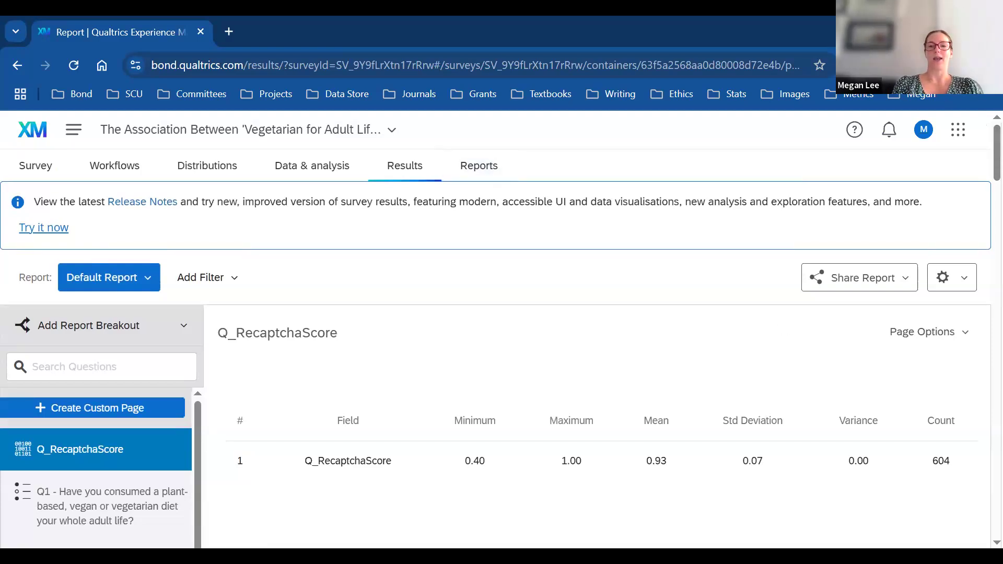
click(478, 166)
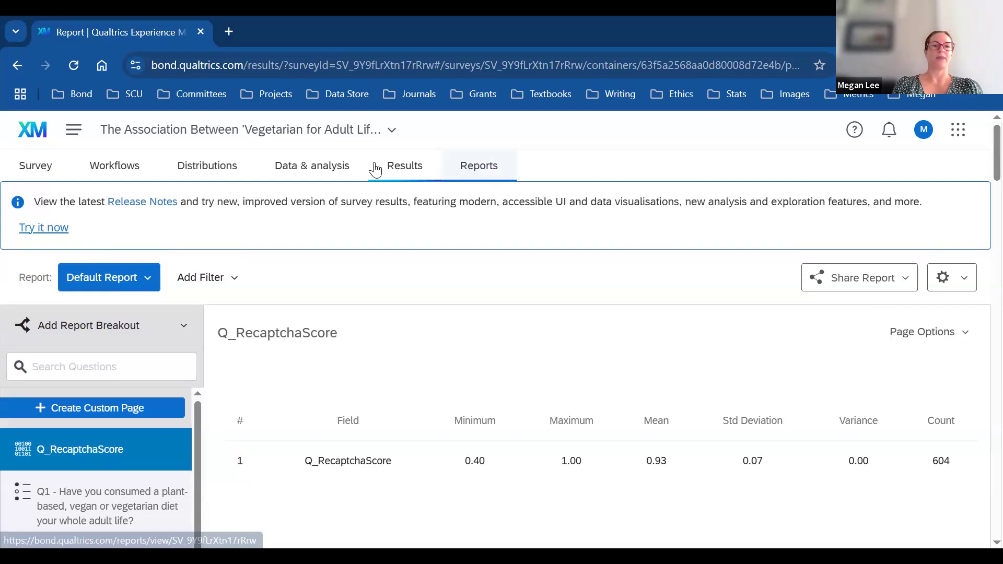
Step: Open the 611-response data table and choose Export Data from Export & Import
click(329, 168)
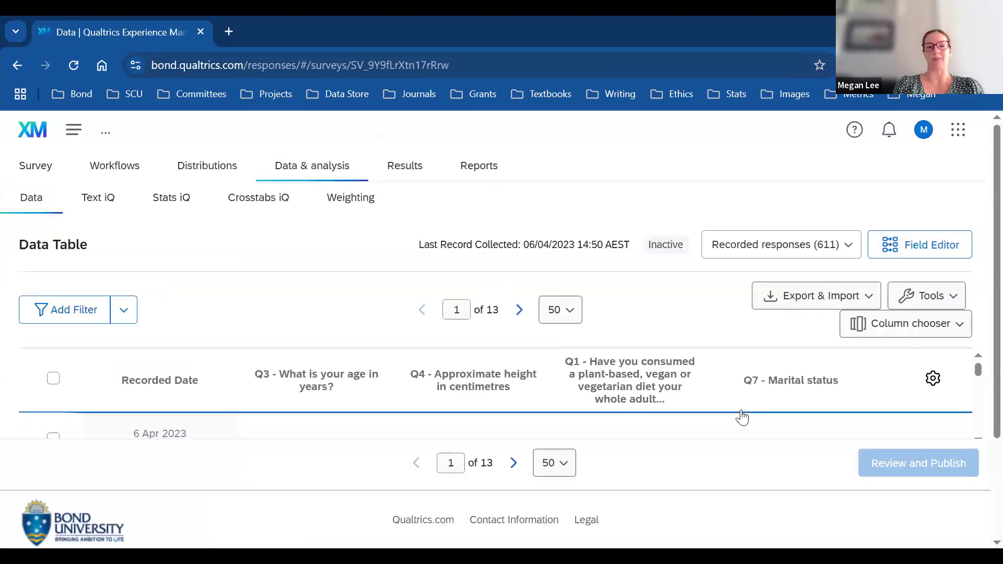
scroll(978, 361, down, 3)
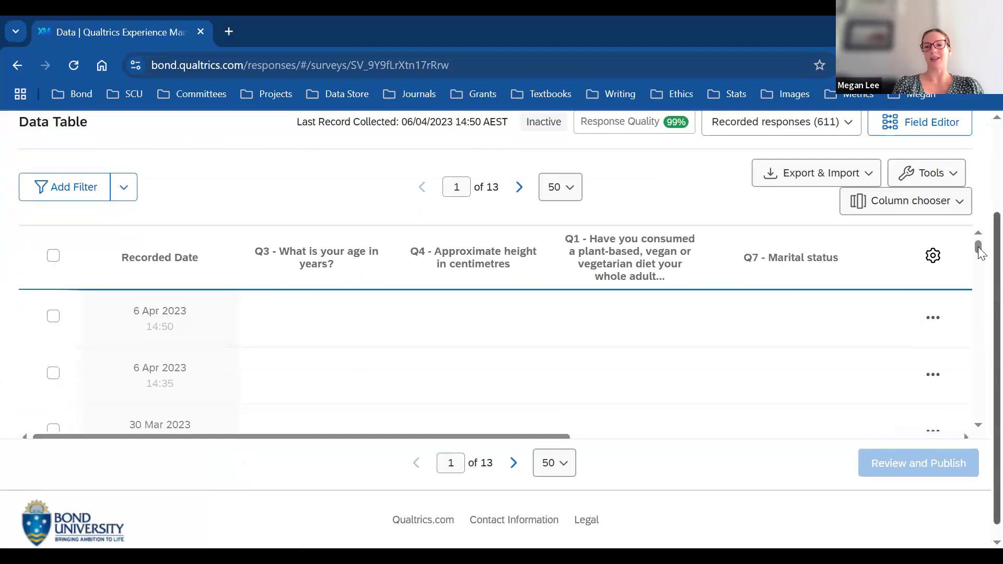
scroll(978, 166, up, 1)
scroll(982, 172, up, 3)
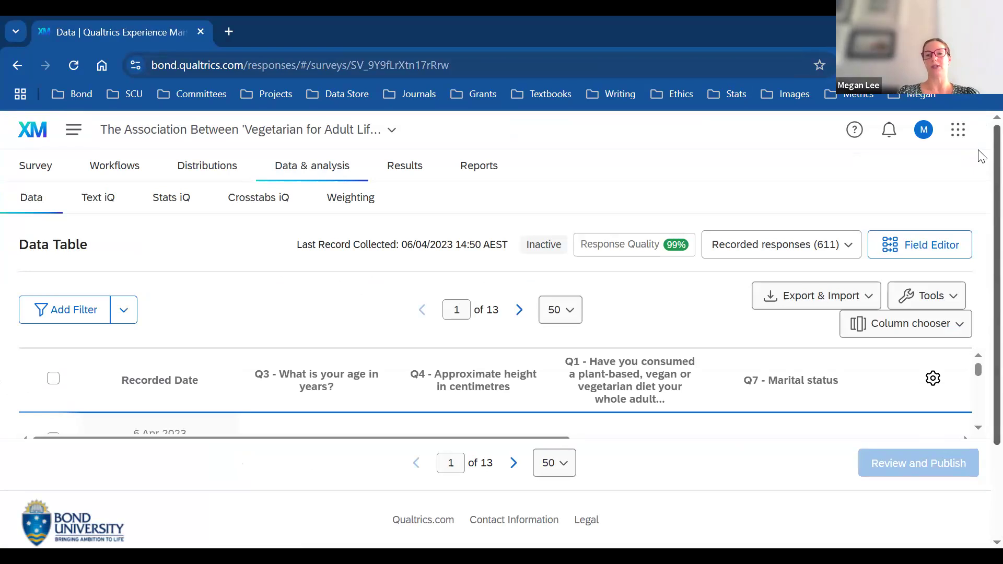
click(826, 303)
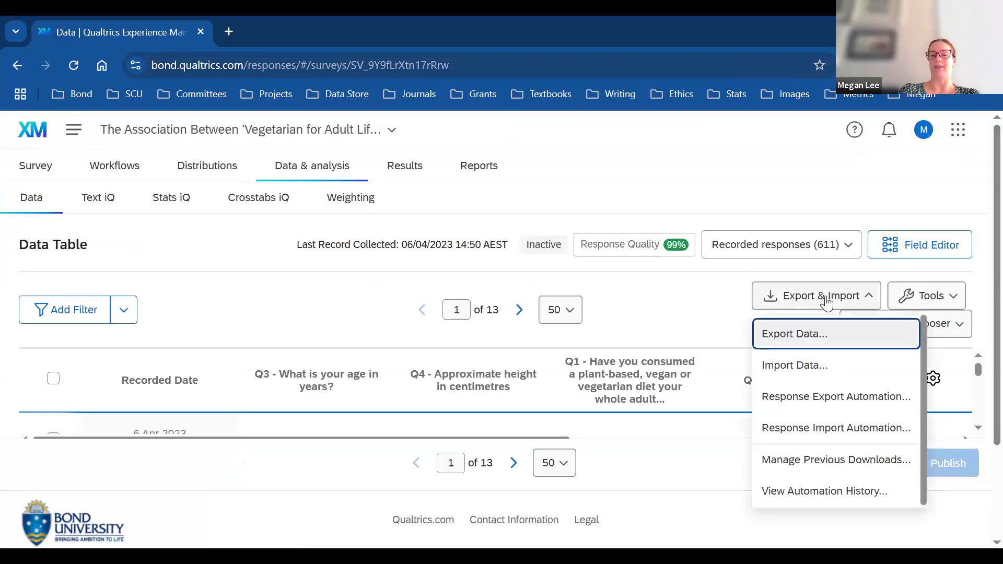
click(808, 337)
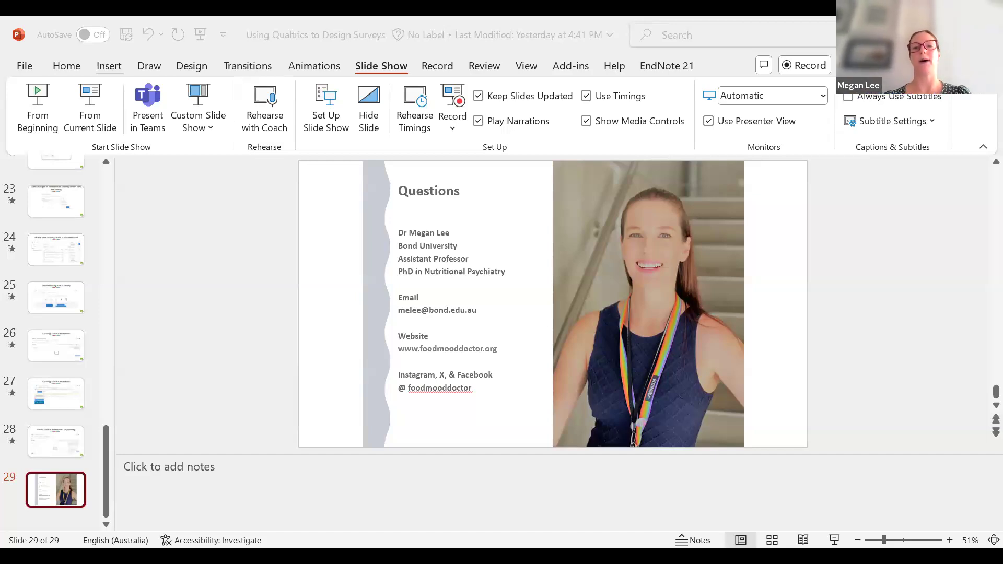
Step: Present the closing Questions slide full-screen from slide 29
key(shift+F5)
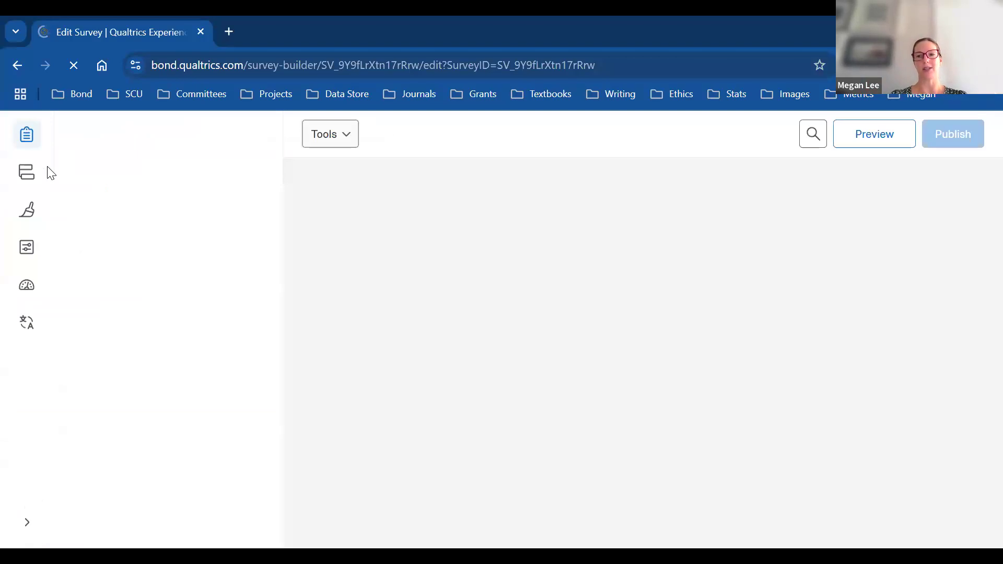
Step: Scroll the older survey's builder and reload the survey editor view
scroll(980, 256, down, 15)
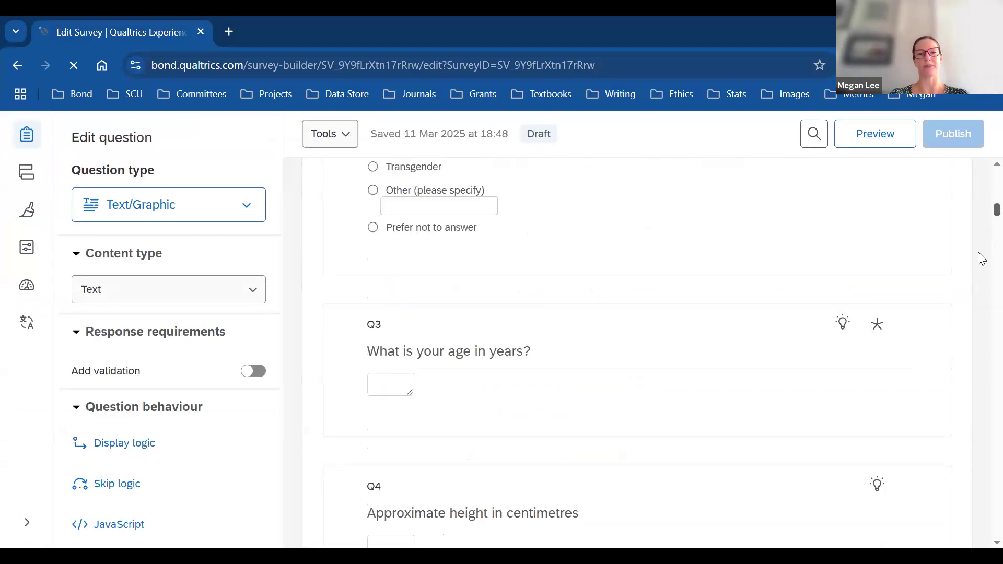
scroll(976, 284, down, 6)
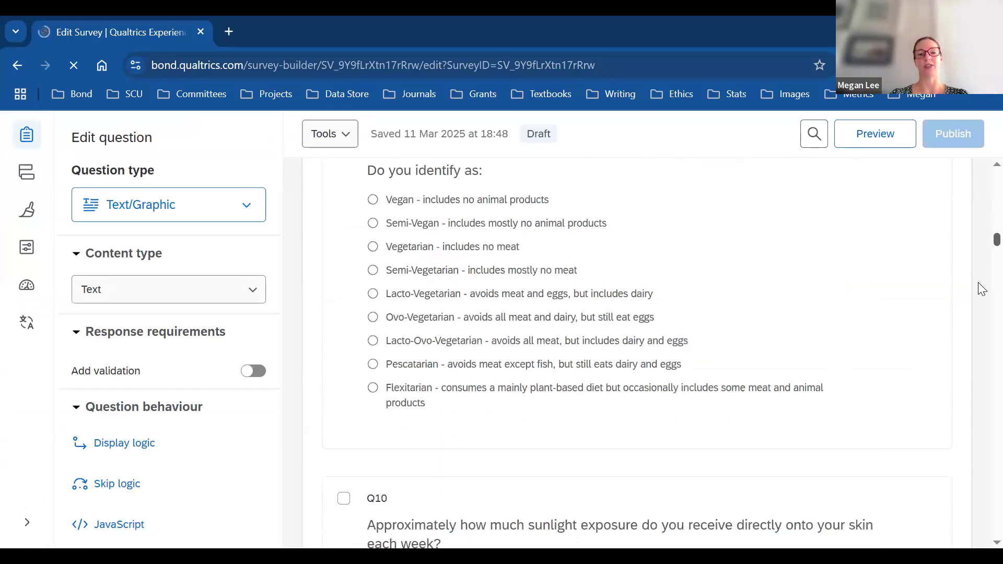
scroll(980, 295, down, 5)
scroll(979, 293, down, 5)
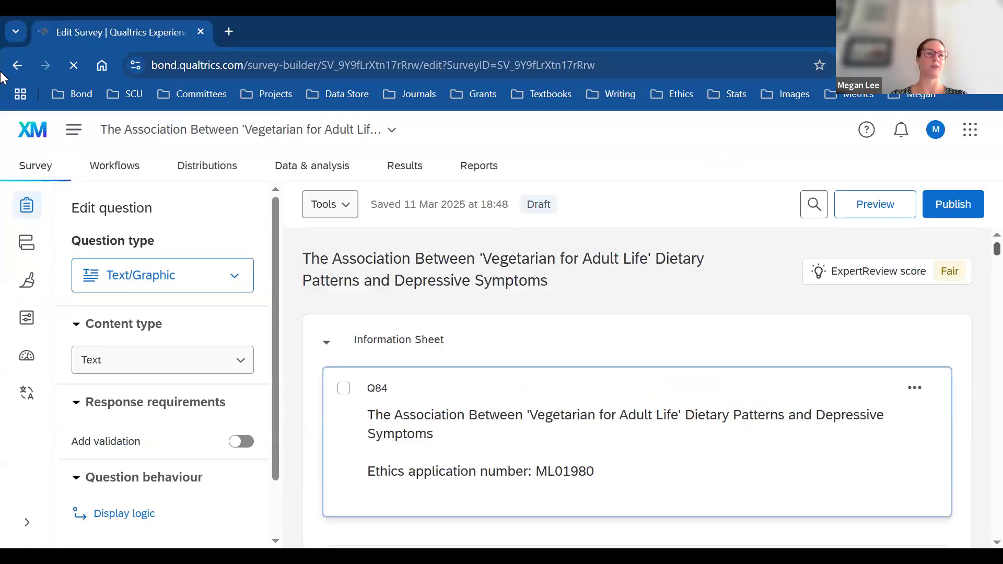
click(46, 168)
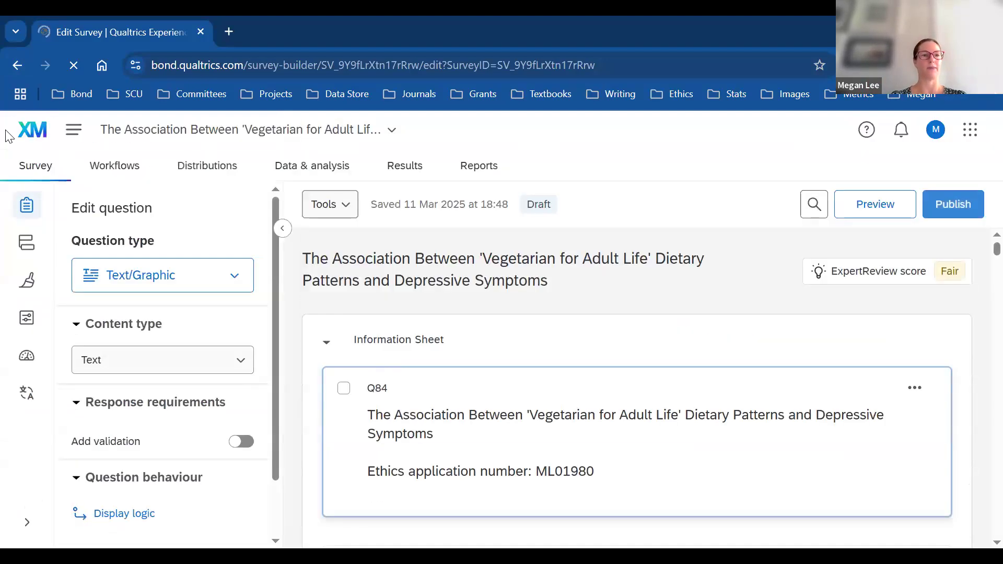
Step: Go to Projects and open the Veg 4 Life Diet Quality and Depression Test survey
click(74, 129)
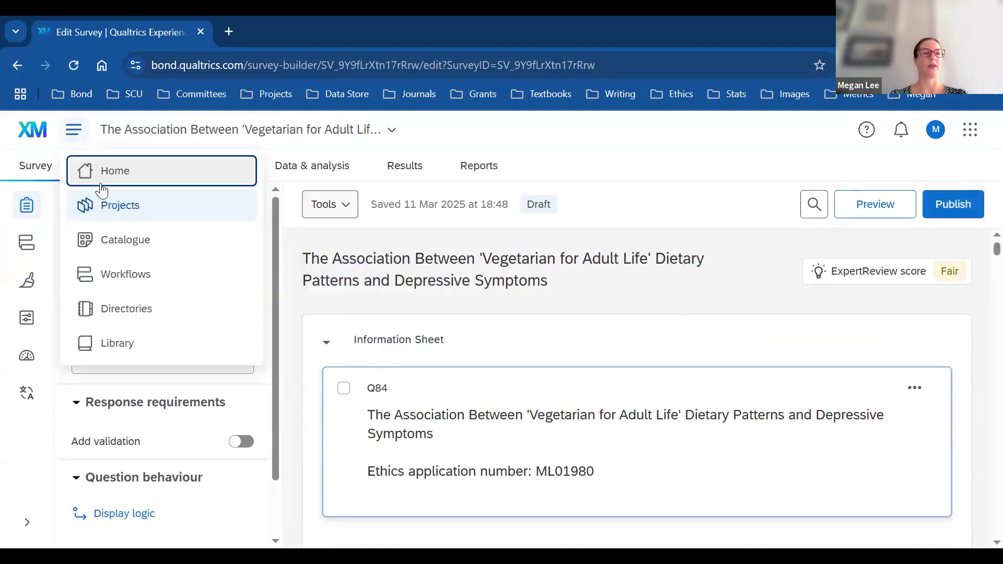
click(129, 203)
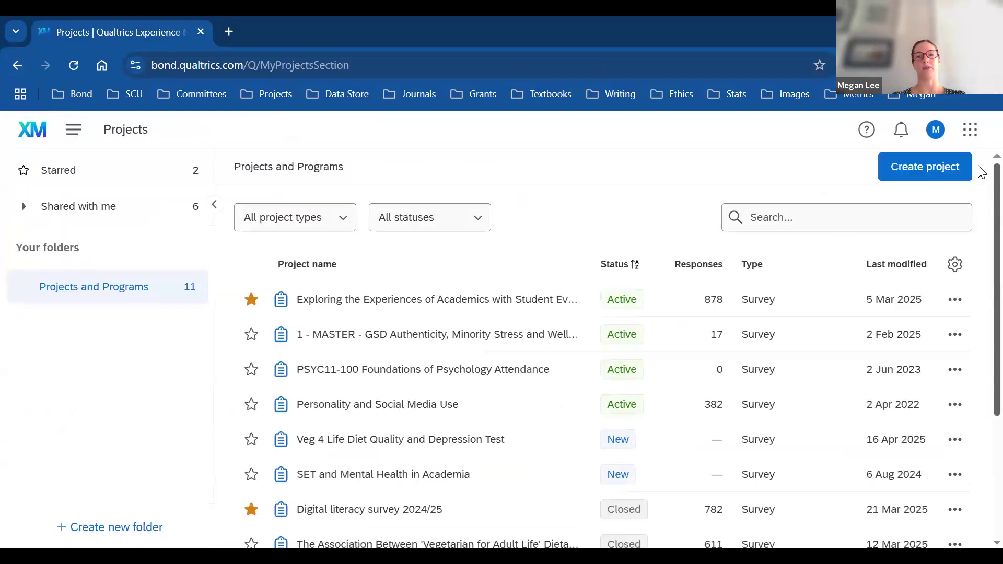
scroll(981, 207, down, 2)
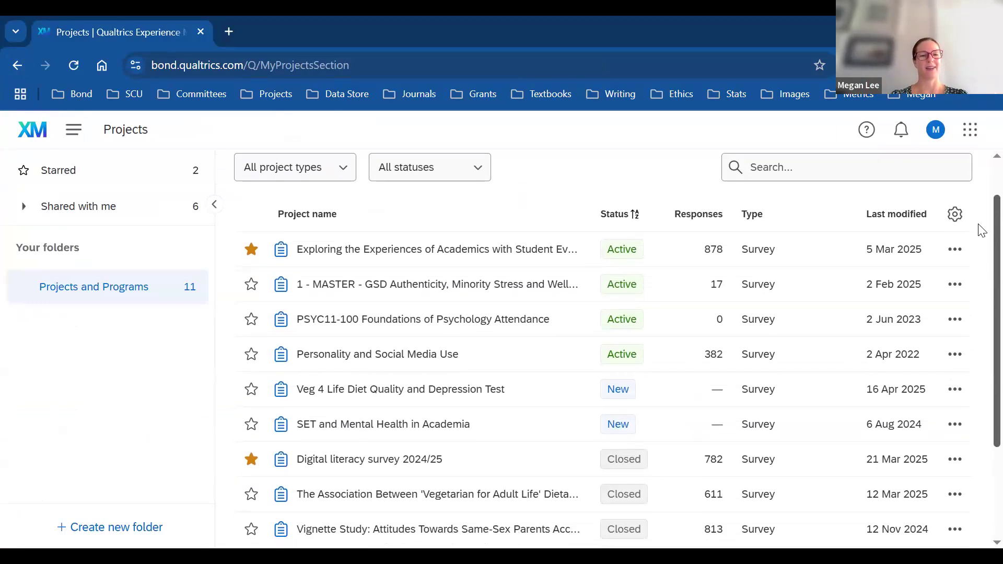
scroll(980, 259, down, 1)
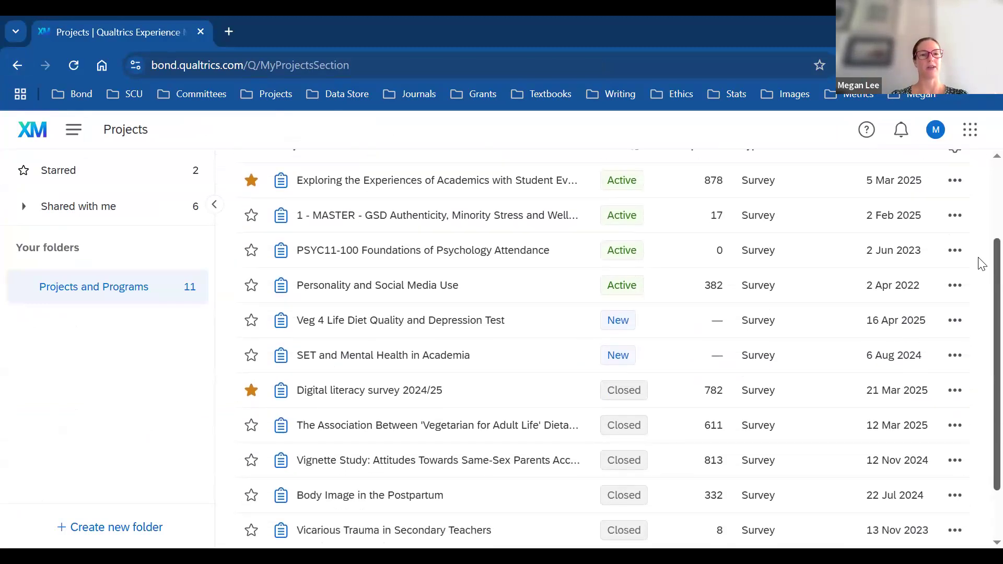
click(436, 329)
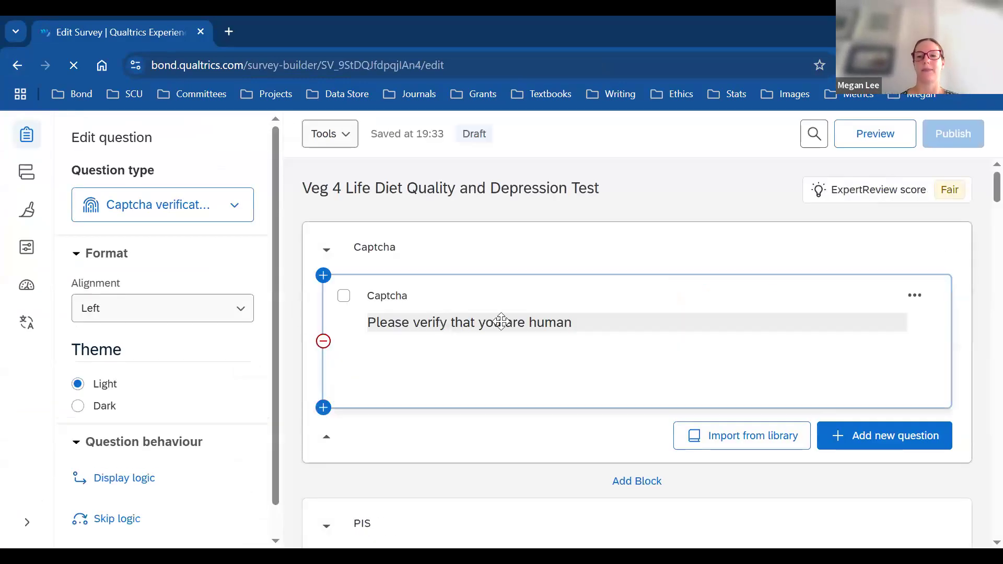
Step: Select the CESD matrix question and switch its format to Profile
drag(979, 246, 978, 400)
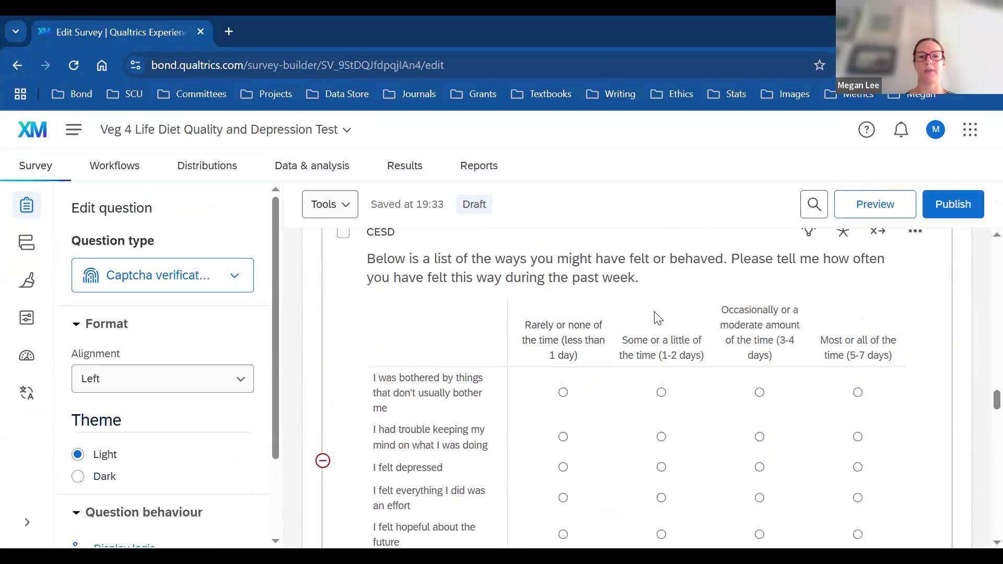
click(978, 386)
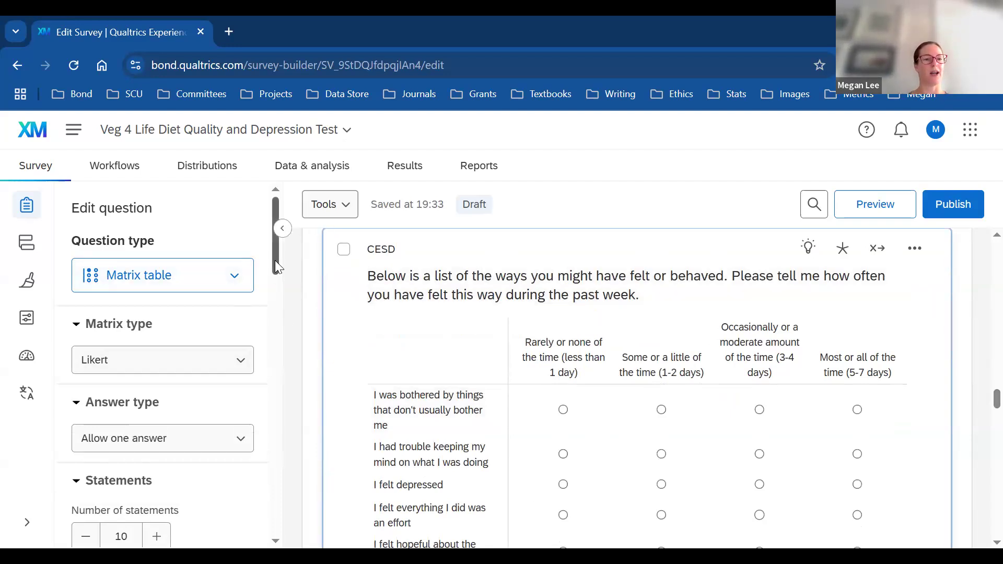
scroll(275, 260, down, 1)
drag(276, 266, 307, 381)
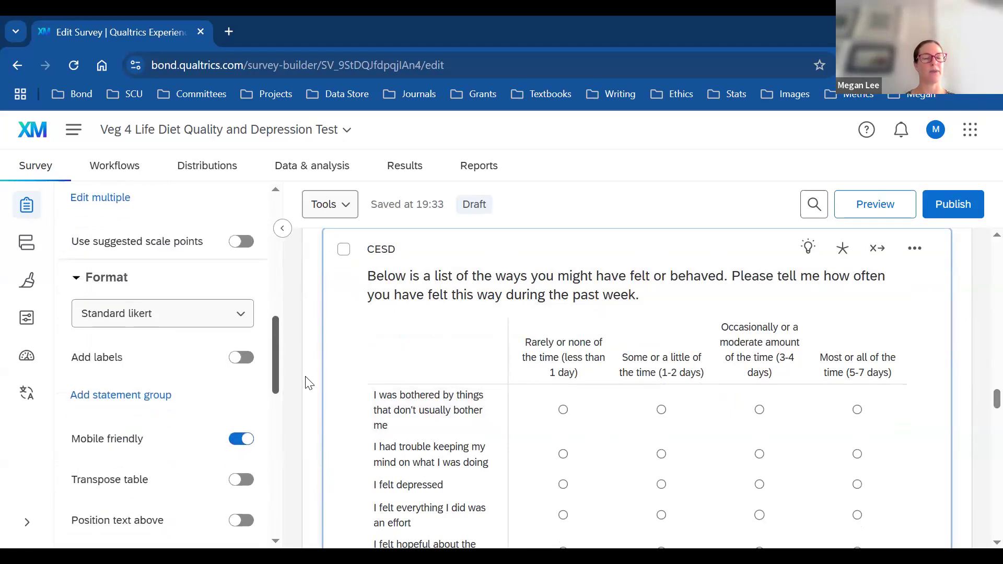
click(249, 324)
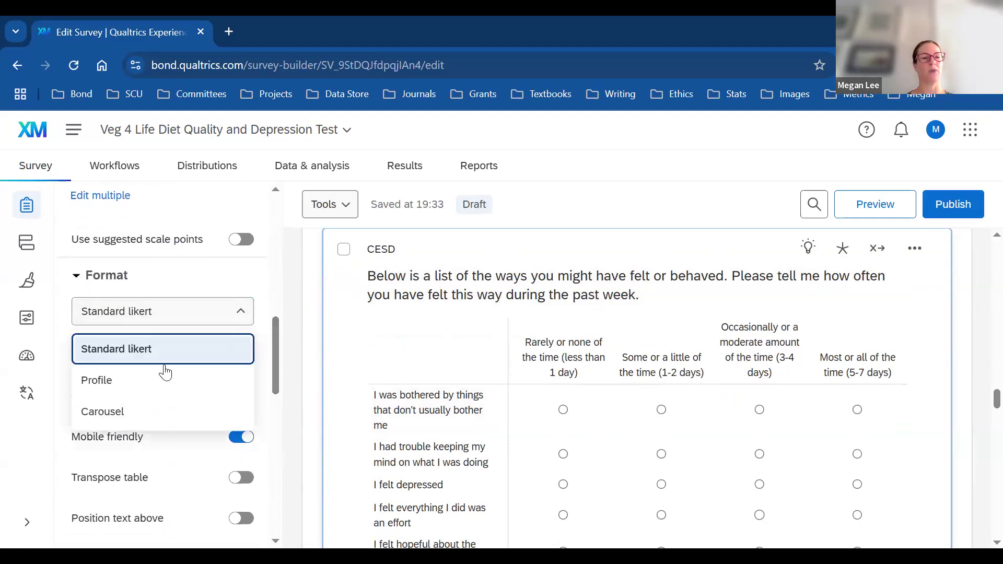
click(124, 382)
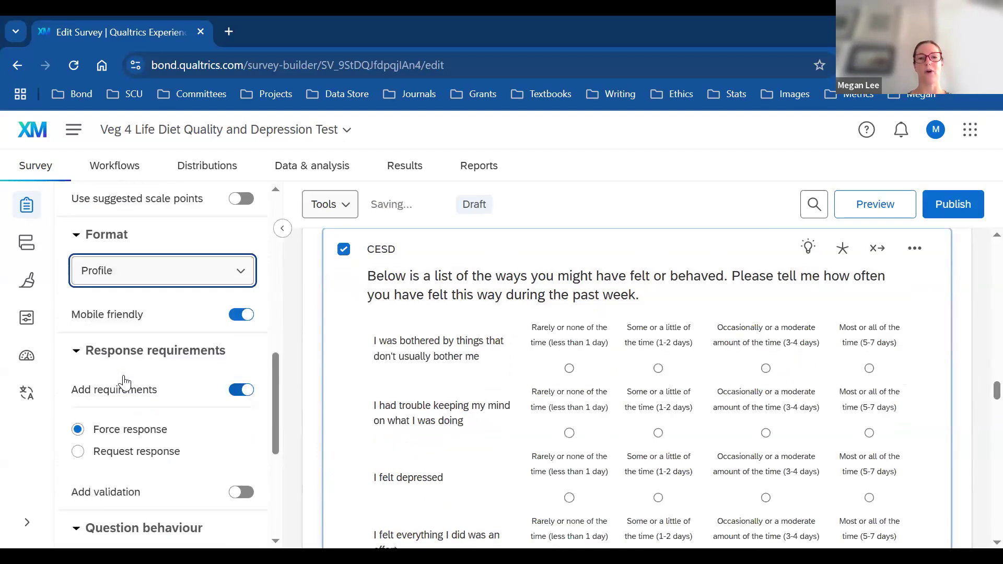
Step: Try the Carousel format on the CESD matrix, then revert it to Standard likert
click(236, 277)
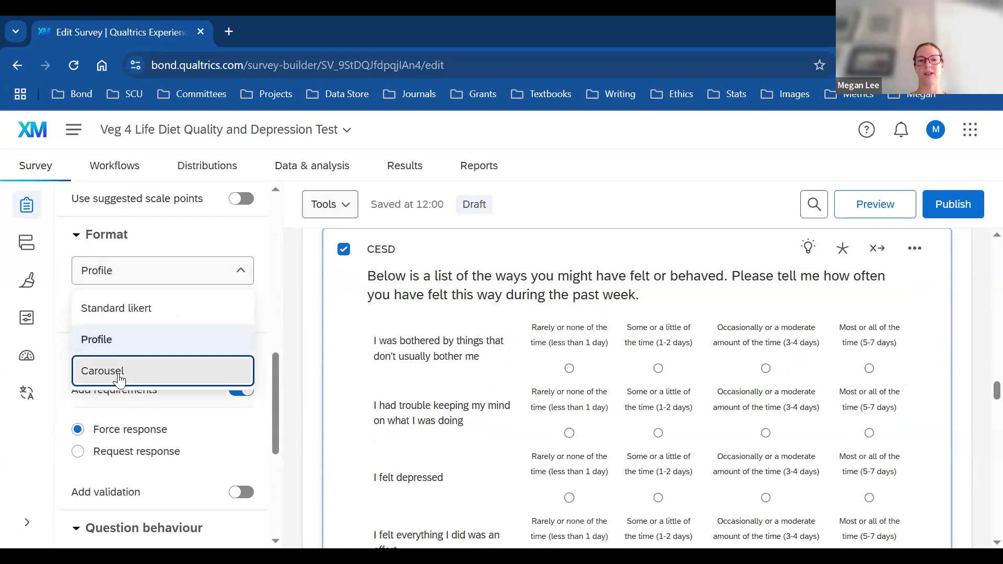
click(119, 377)
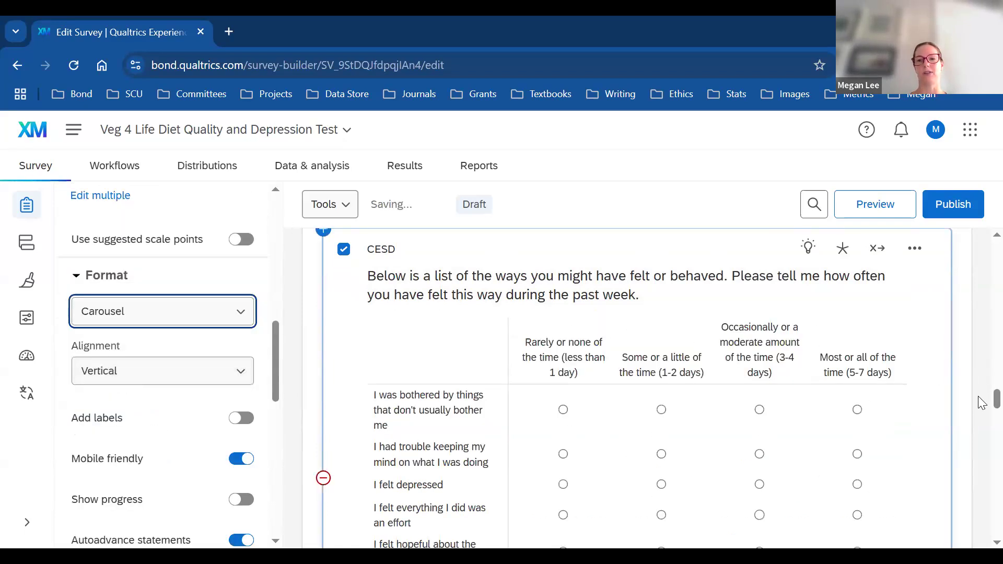
scroll(981, 420, down, 8)
scroll(982, 412, up, 5)
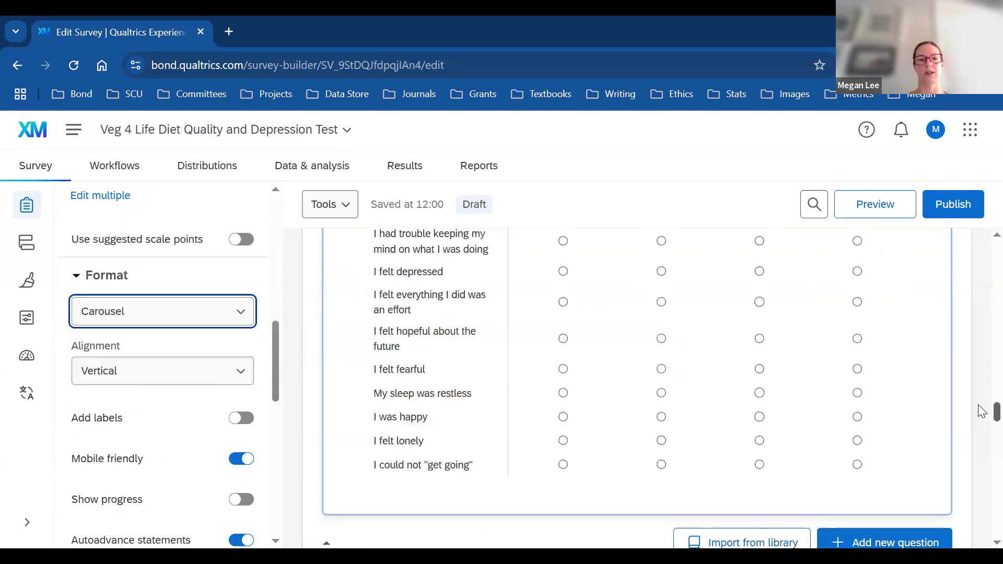
scroll(979, 410, up, 1)
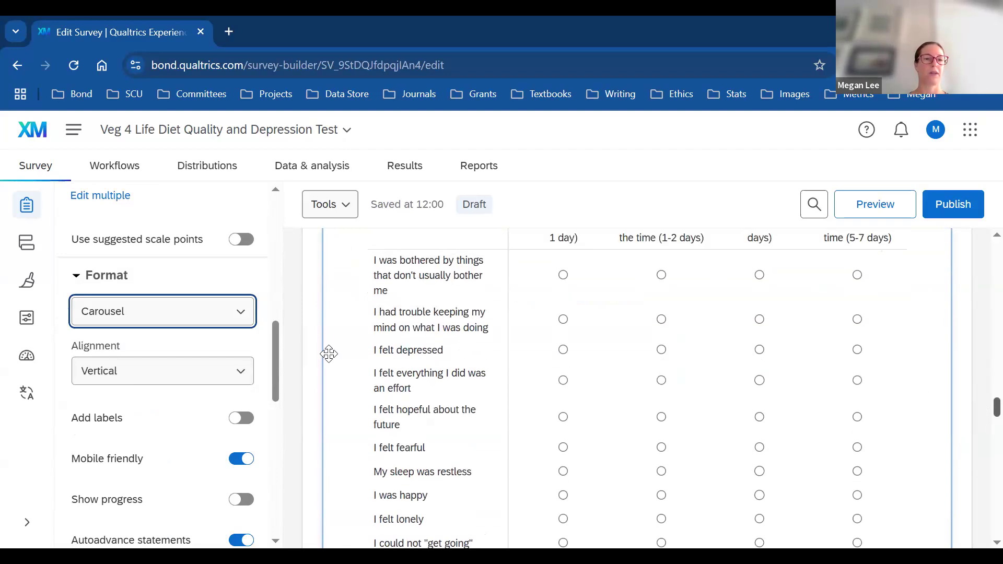
click(153, 315)
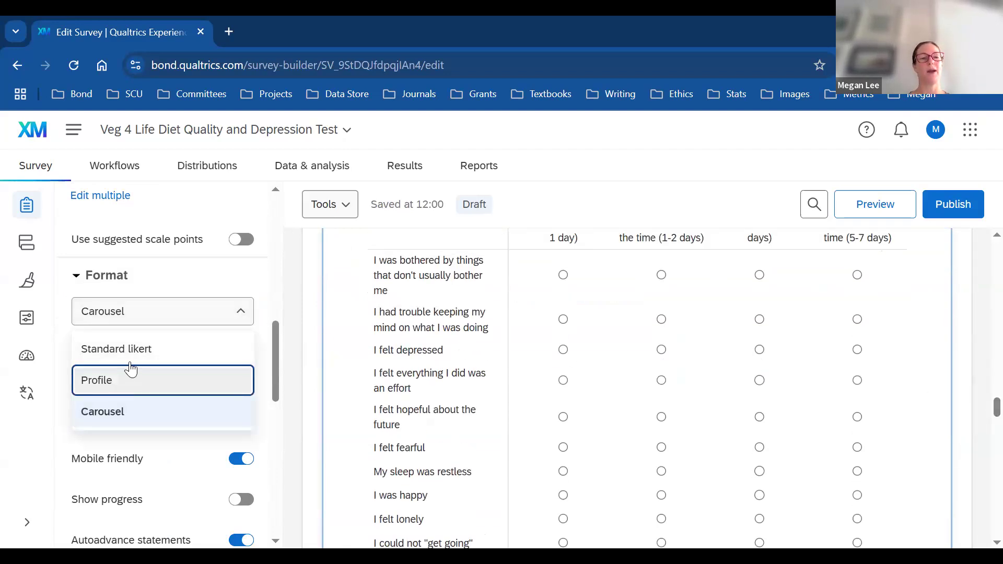
click(183, 349)
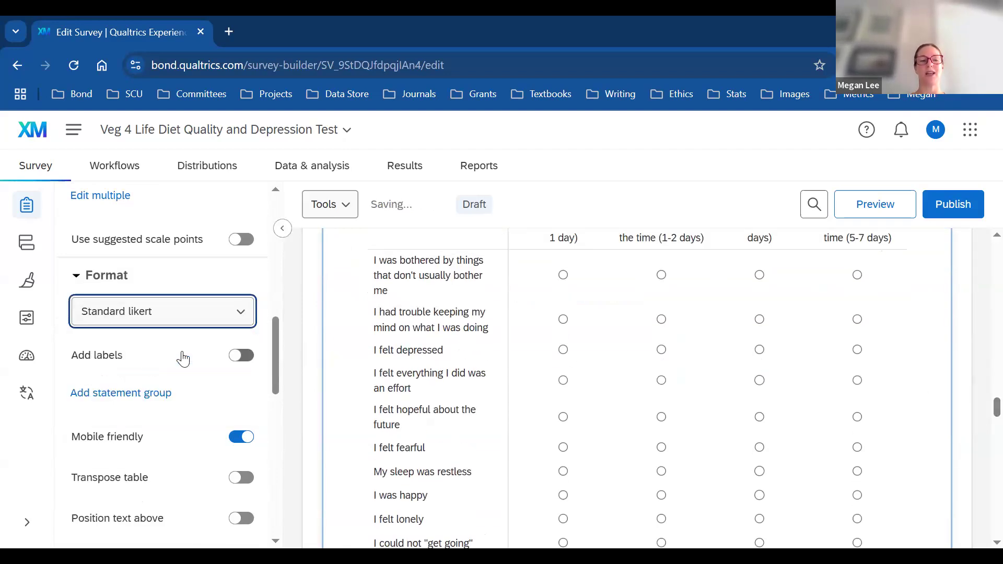
Step: Set the matrix to Carousel, trying Horizontal then Vertical alignment
click(239, 314)
click(105, 410)
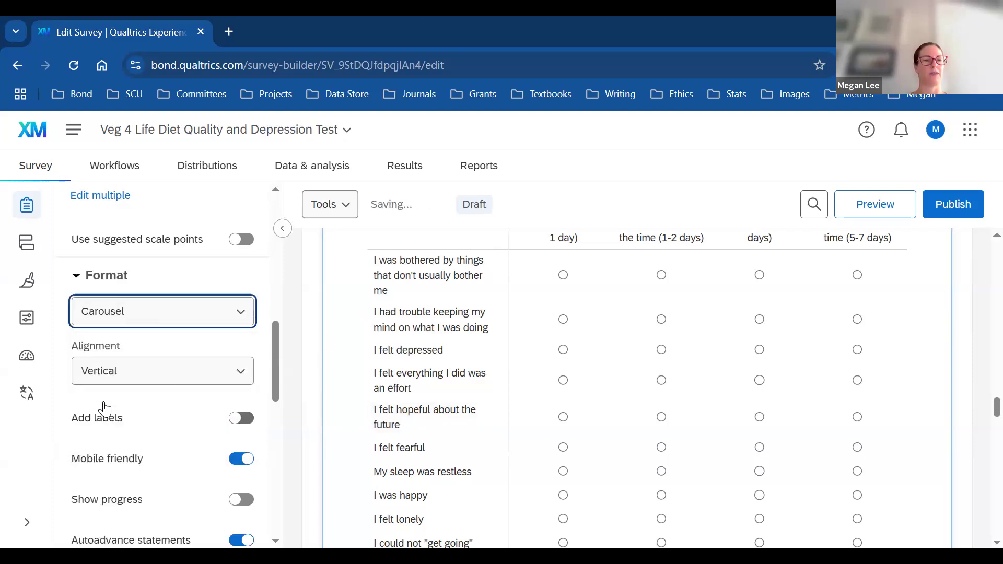
click(243, 376)
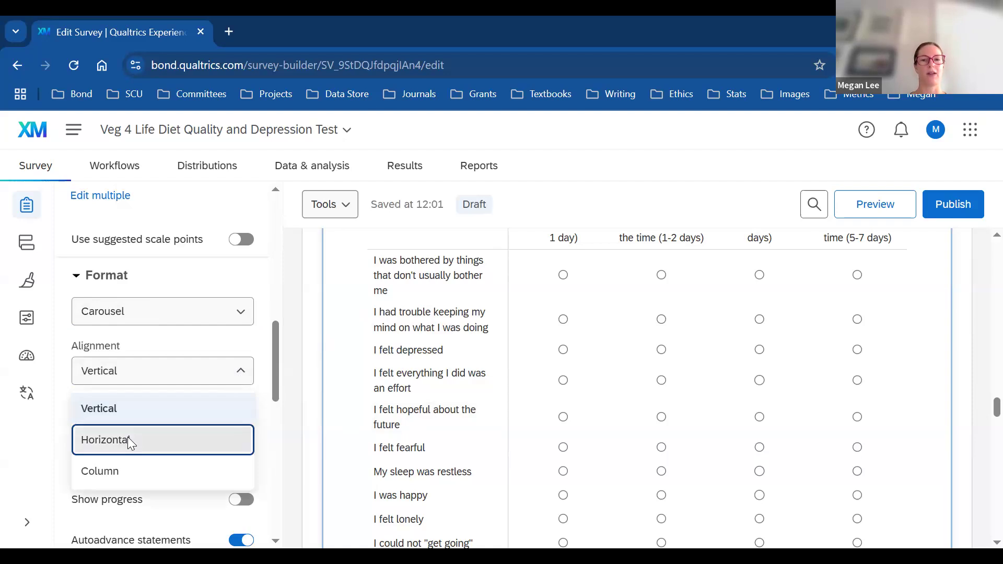
click(128, 439)
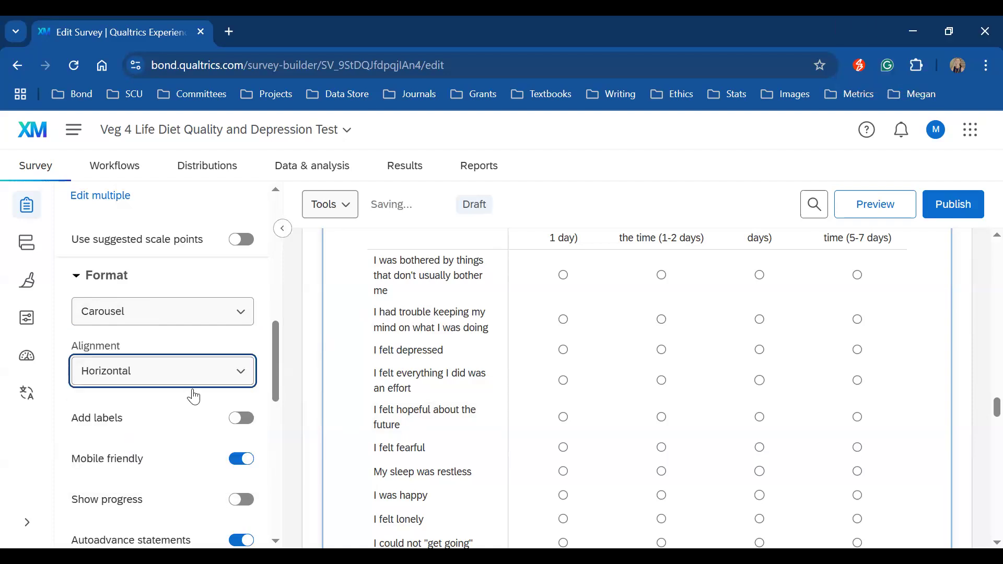
click(243, 376)
click(107, 408)
Step: Switch the CESD matrix to the Profile format for its final layout
scroll(274, 376, down, 3)
scroll(164, 417, up, 5)
click(174, 425)
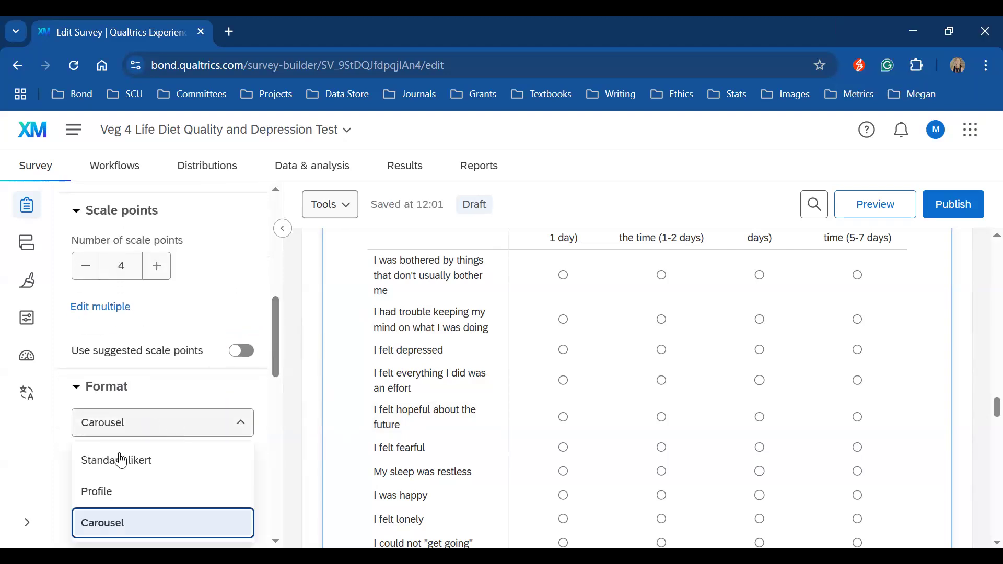
click(107, 502)
drag(273, 370, 287, 499)
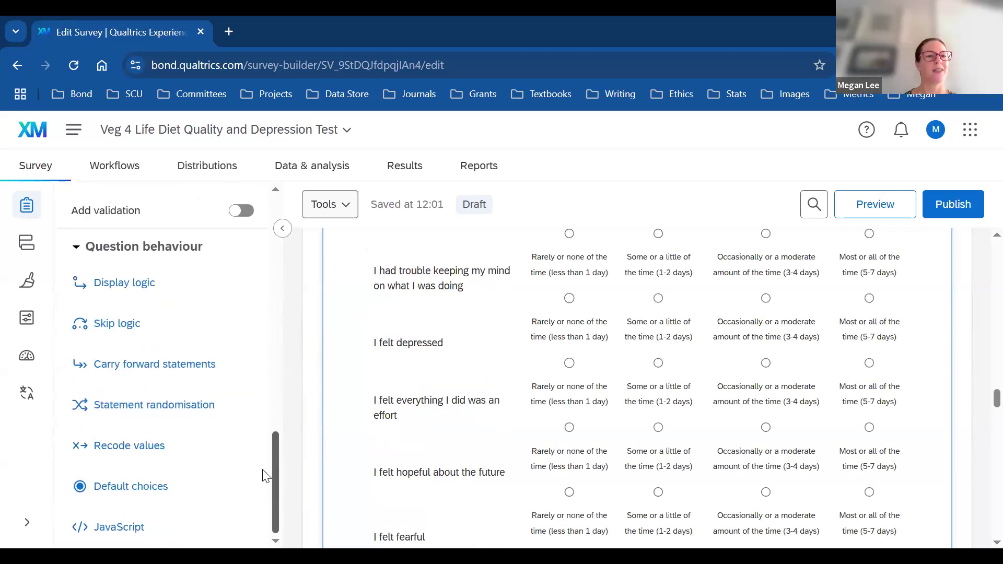
click(127, 285)
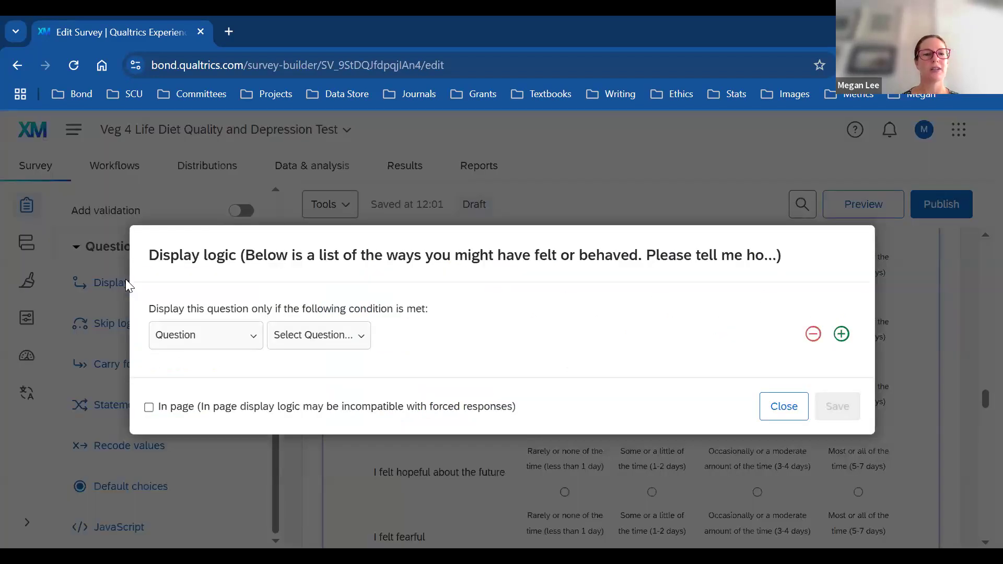
click(778, 407)
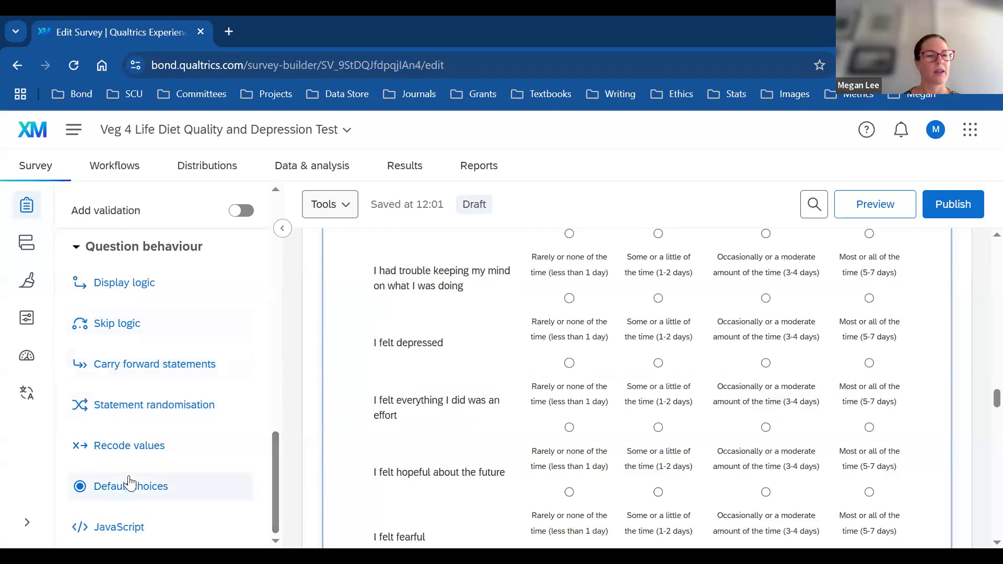
drag(279, 469, 312, 279)
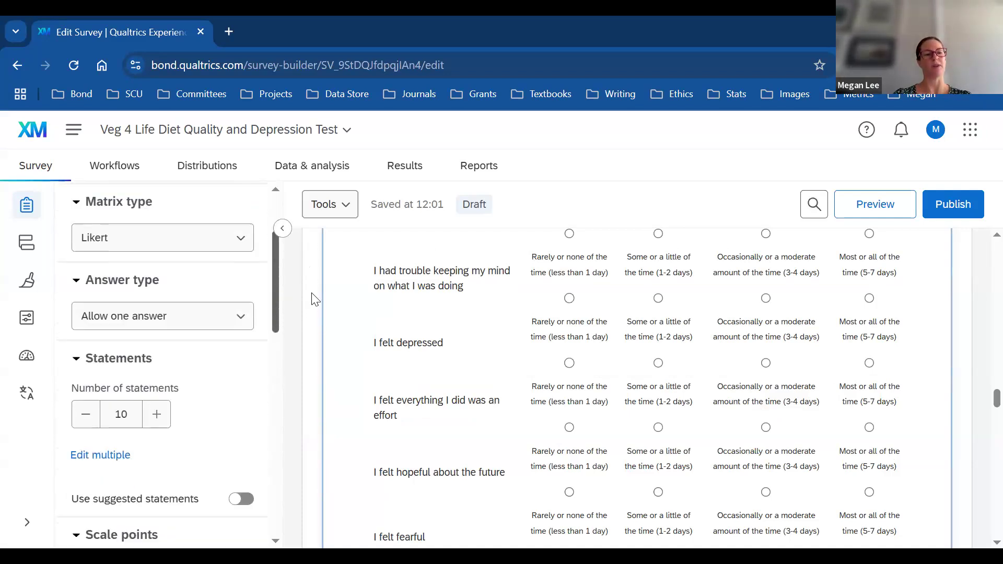
drag(318, 318, 308, 234)
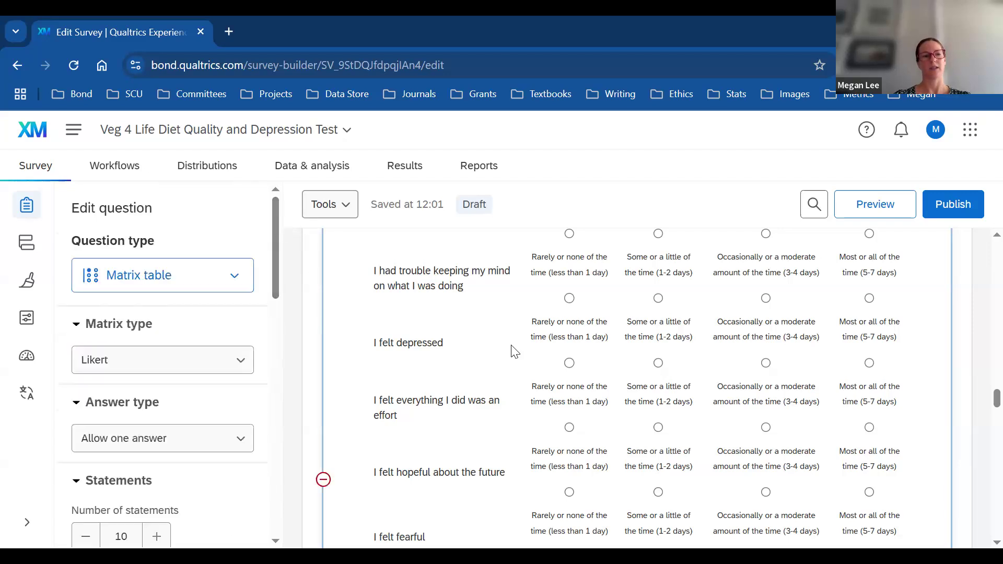
Step: Edit the CESD intro text in the Rich Content Editor's Normal View and save it
right_click(401, 331)
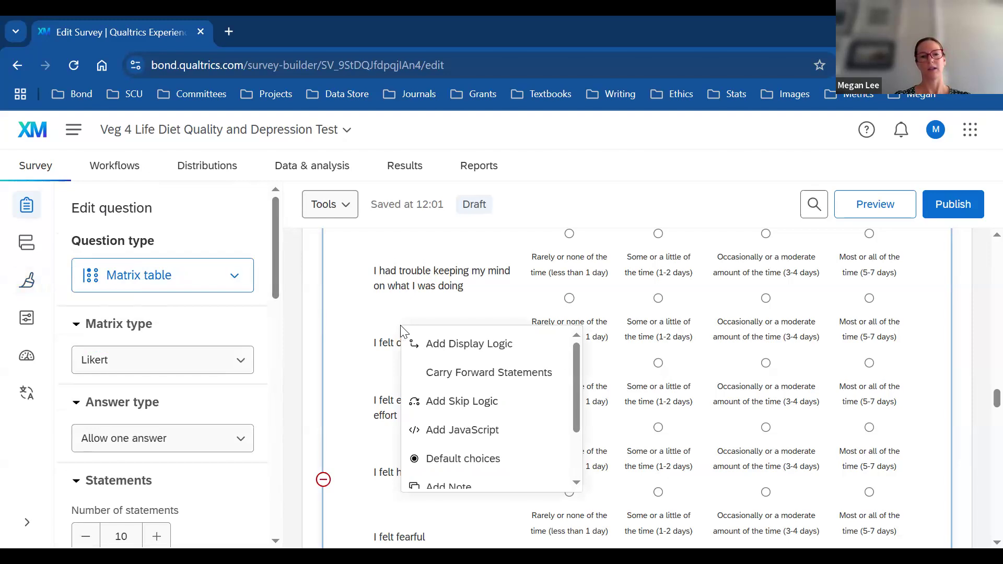
drag(996, 399, 995, 378)
scroll(421, 472, down, 2)
click(424, 470)
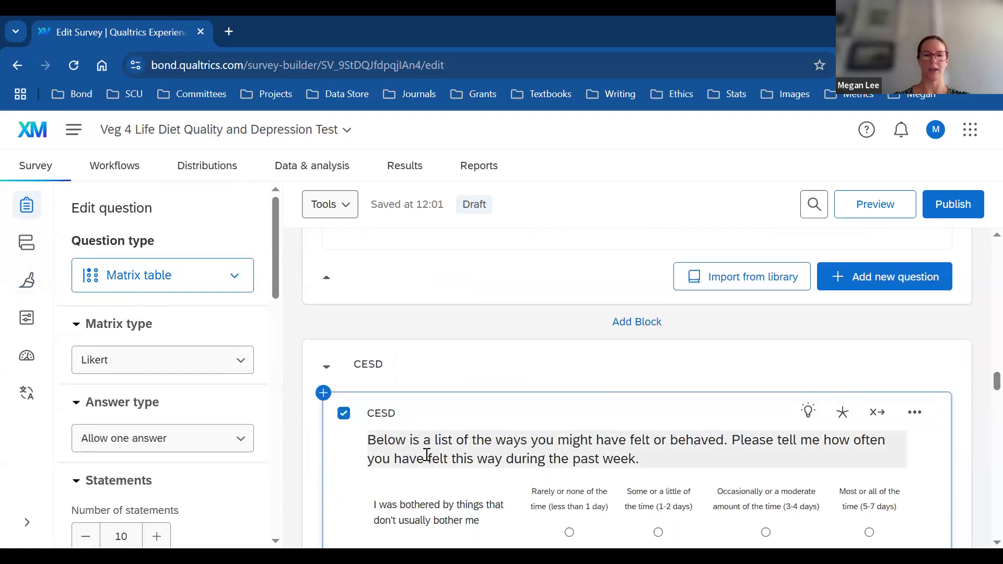
click(403, 522)
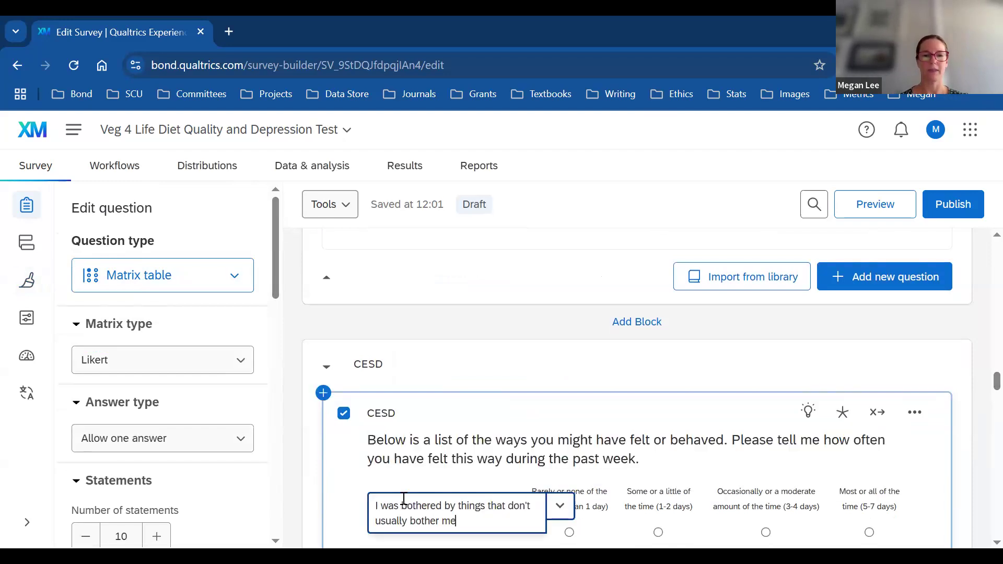
click(423, 448)
click(414, 412)
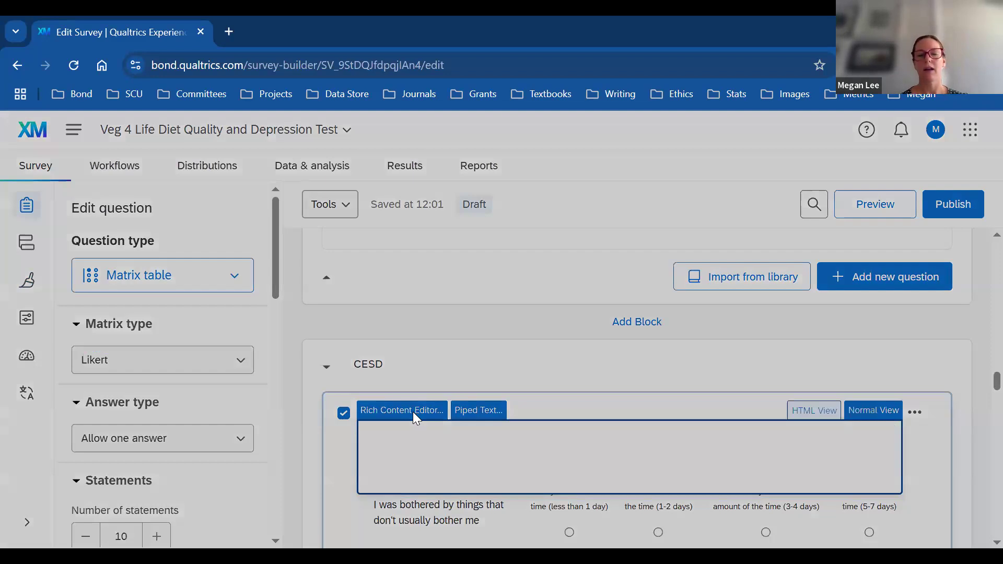
click(864, 412)
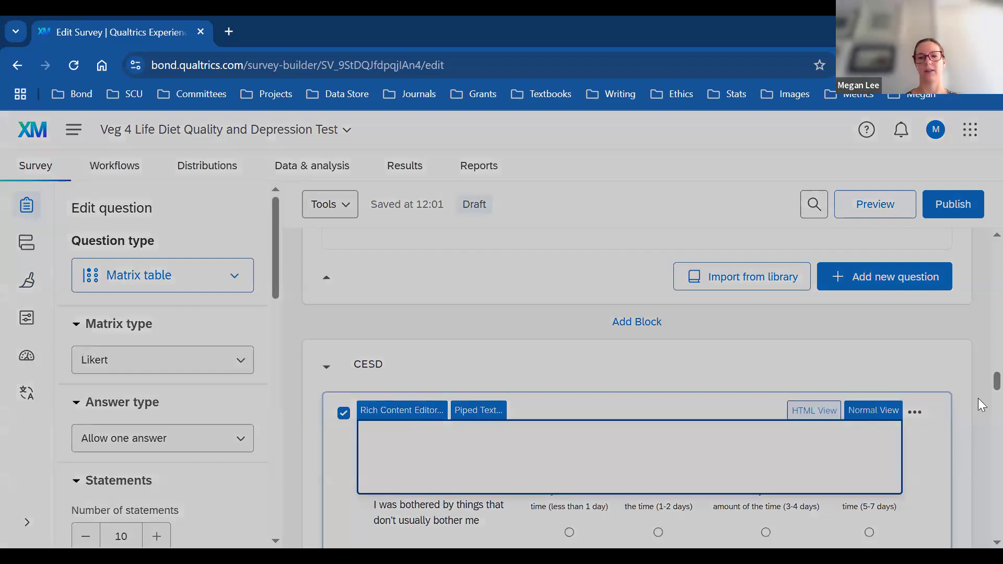
drag(977, 399, 977, 480)
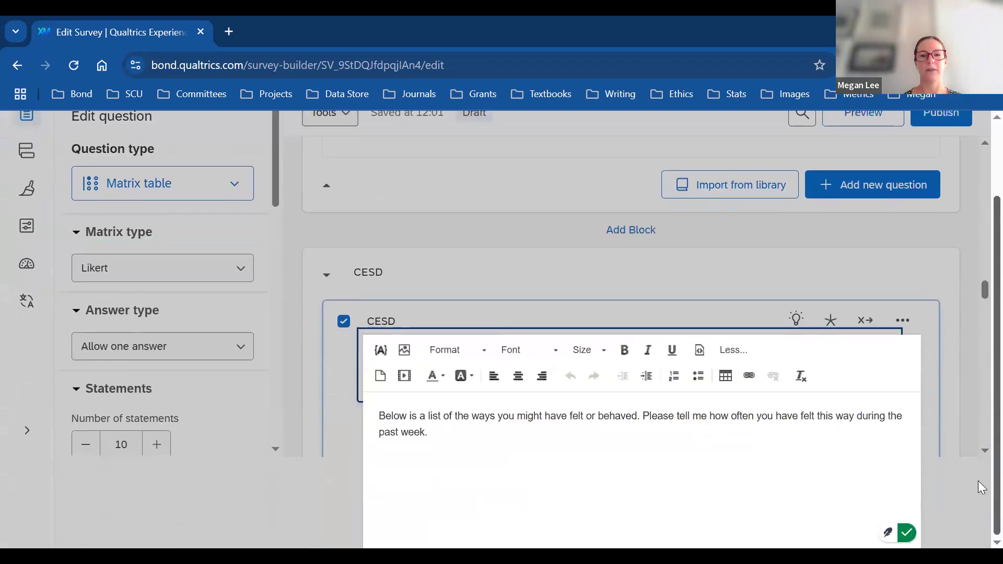
click(784, 311)
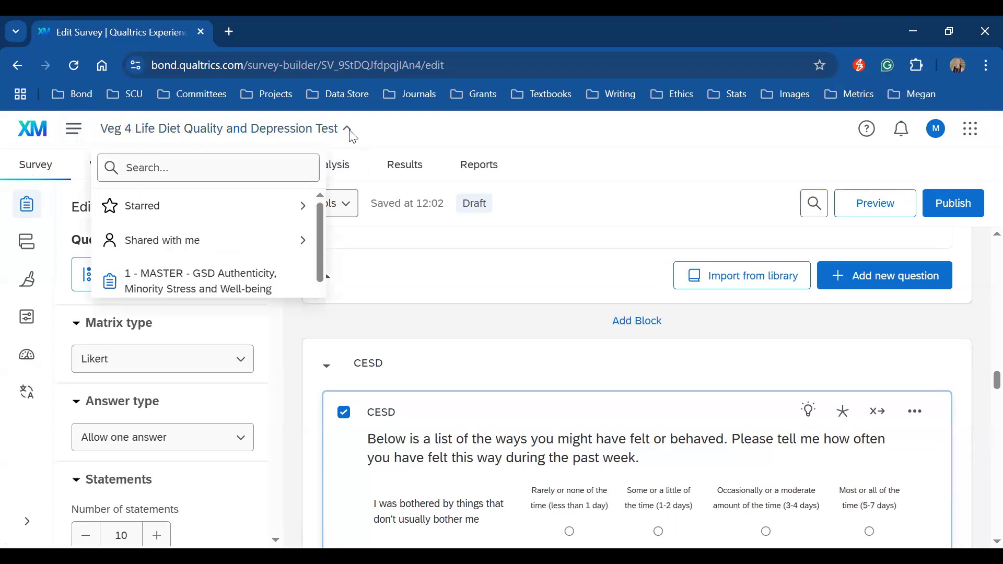
Step: Close the survey switcher list and reload the editor at the Captcha block
click(481, 272)
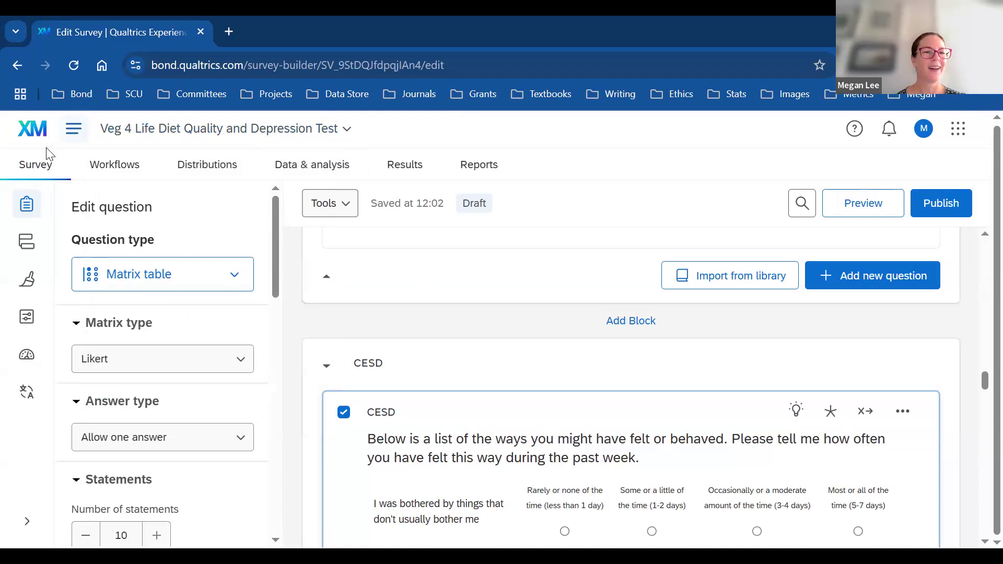
click(44, 165)
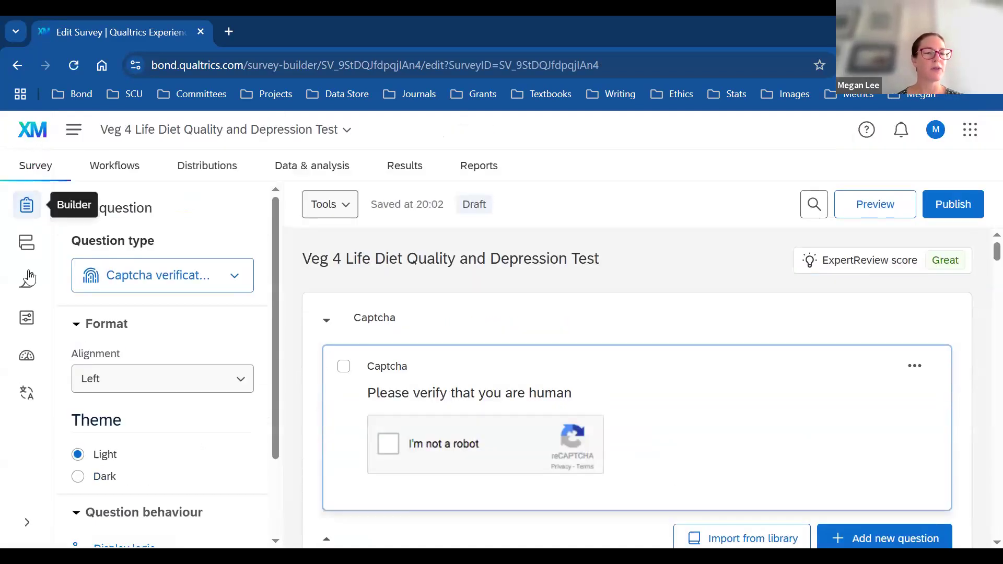
Step: Open the survey-wide options panel
click(28, 320)
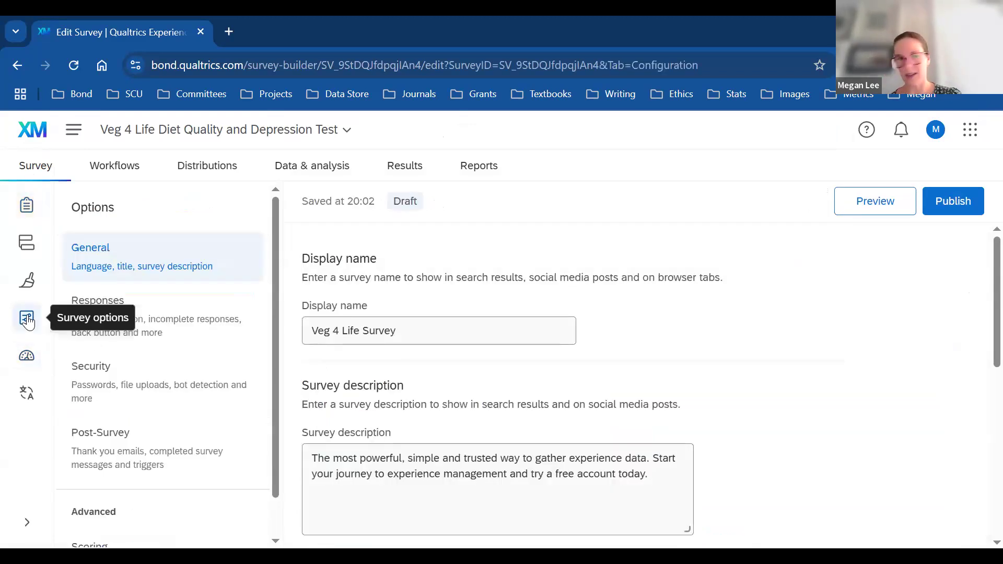
drag(274, 278, 275, 360)
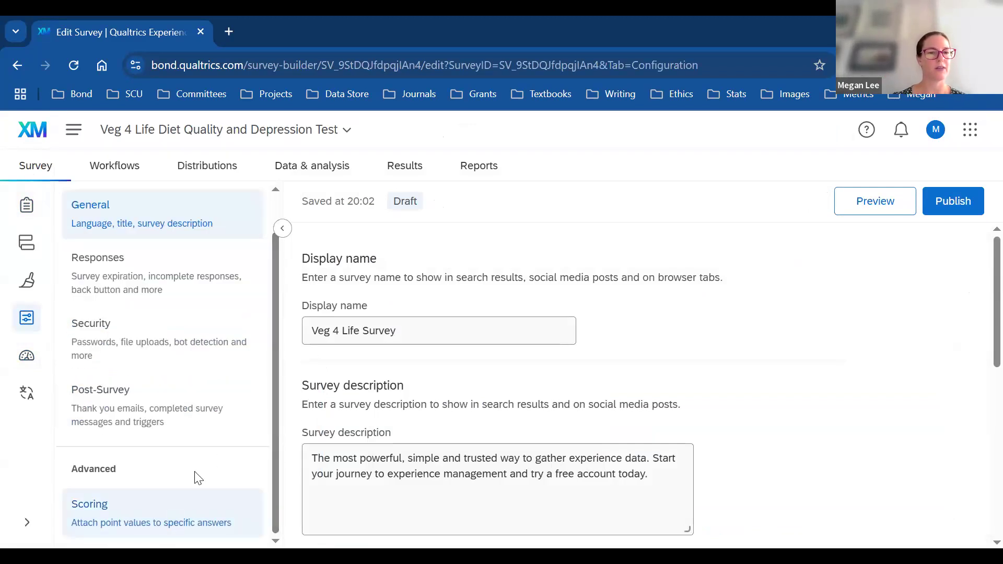
drag(273, 352, 272, 282)
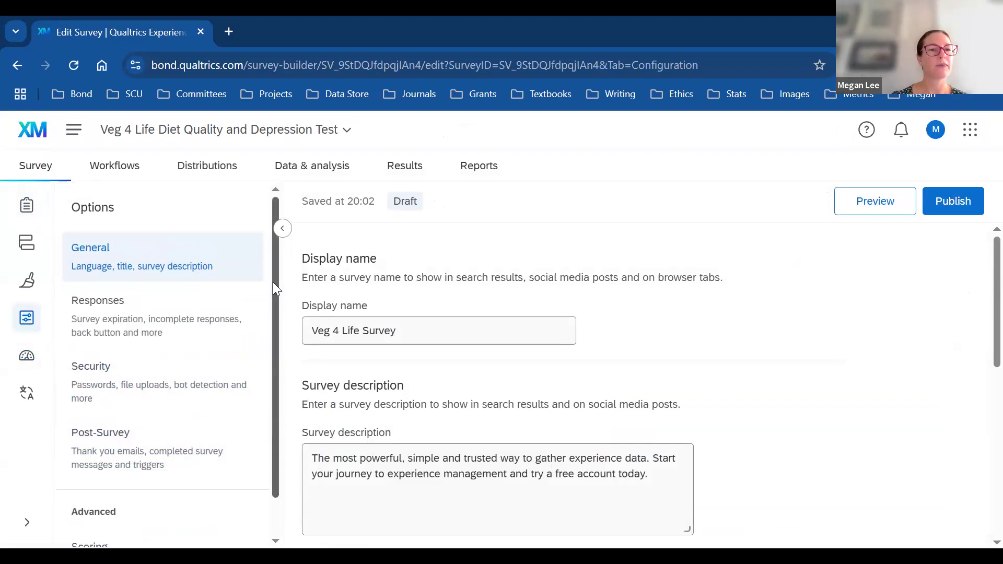
Step: Review Responses settings: back button off, finish-later on, survey left open for responses
click(125, 335)
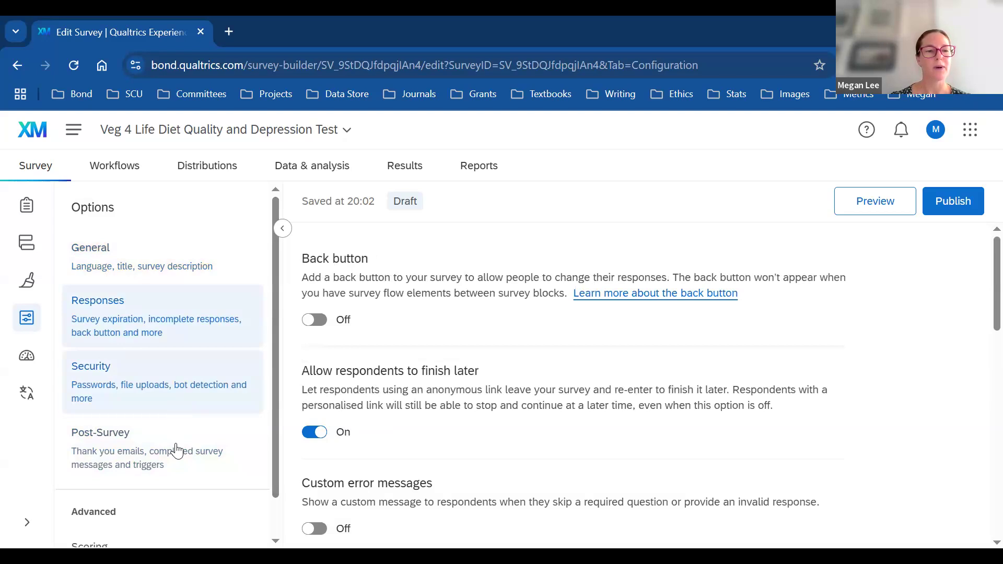
scroll(979, 340, down, 5)
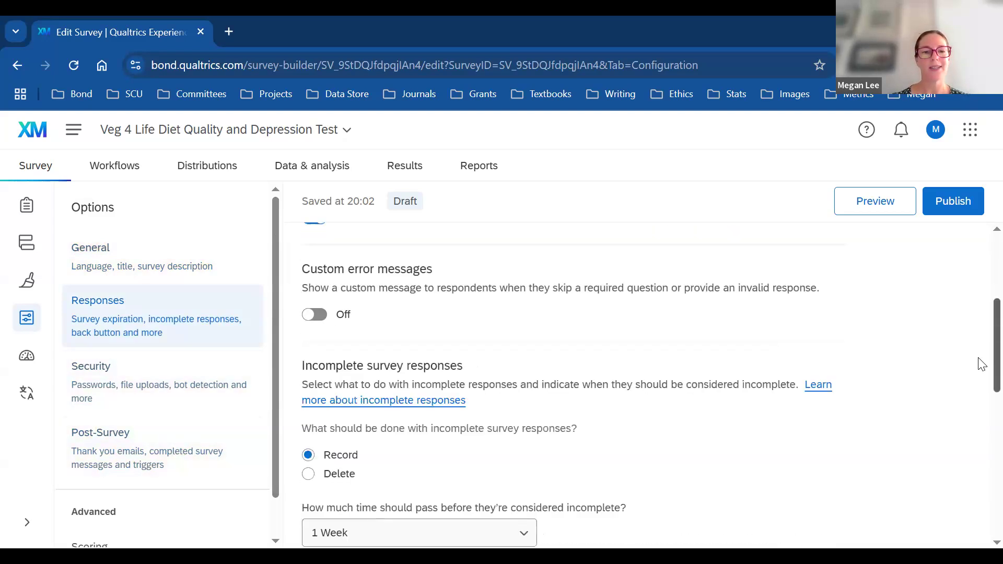
scroll(981, 421, down, 10)
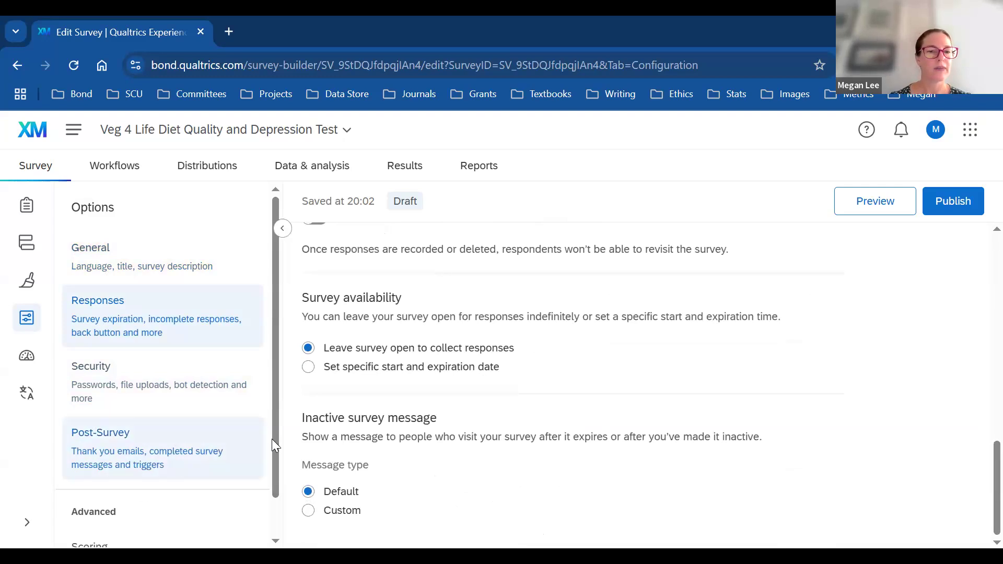
scroll(277, 494, down, 1)
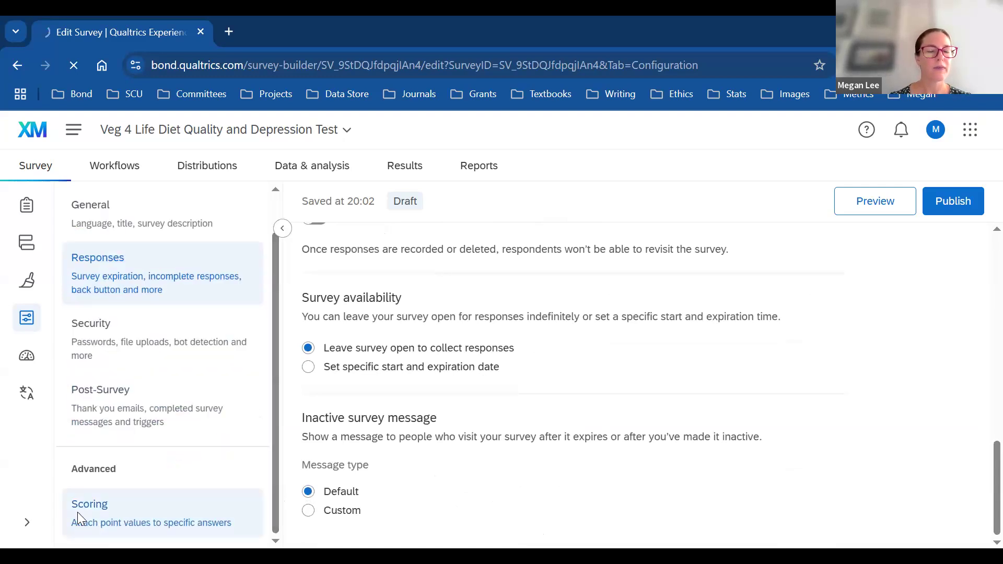
click(78, 517)
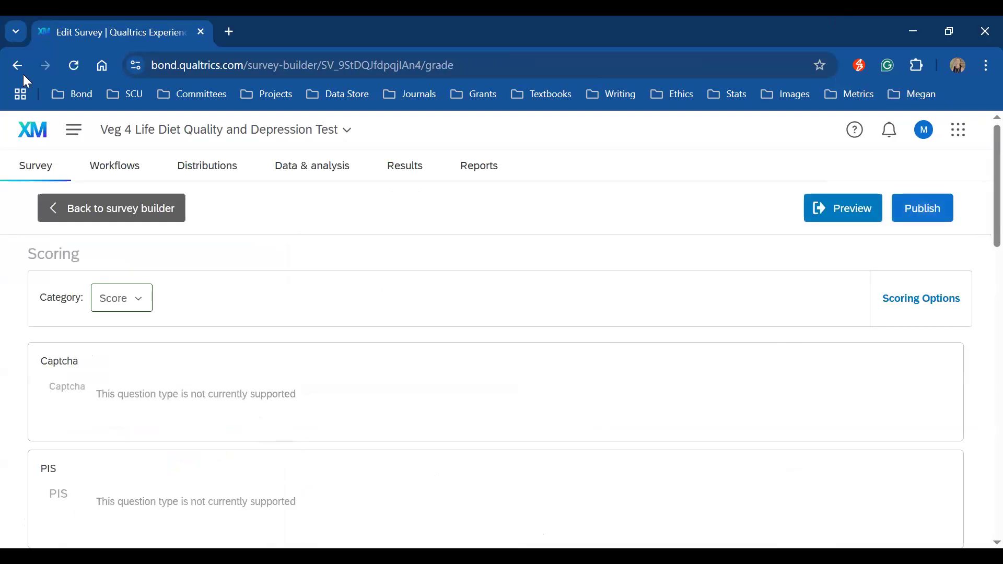
Step: Leave Scoring, check Quotas, and reopen survey options at General settings showing 'Veg 4 Life Survey'
click(57, 210)
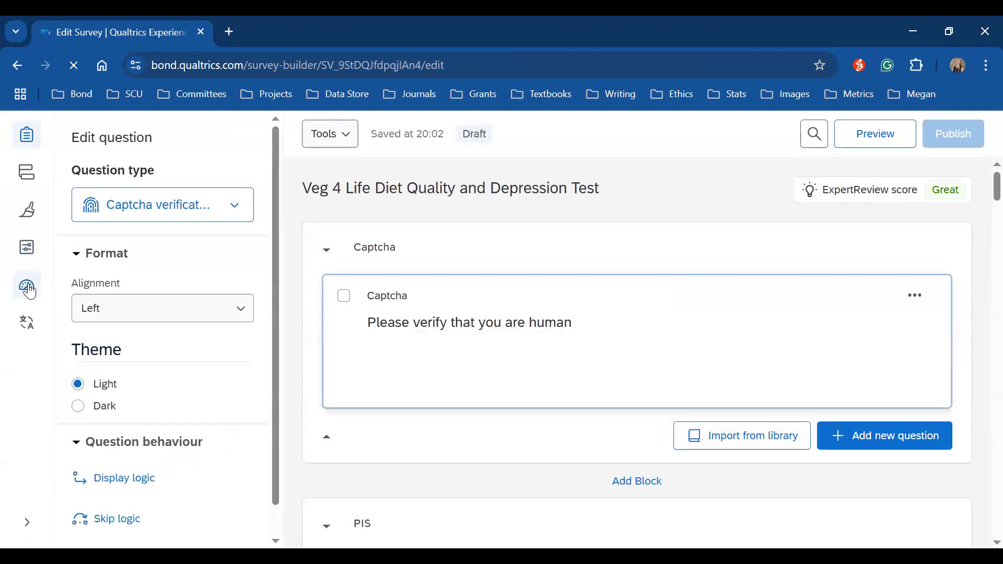
click(25, 357)
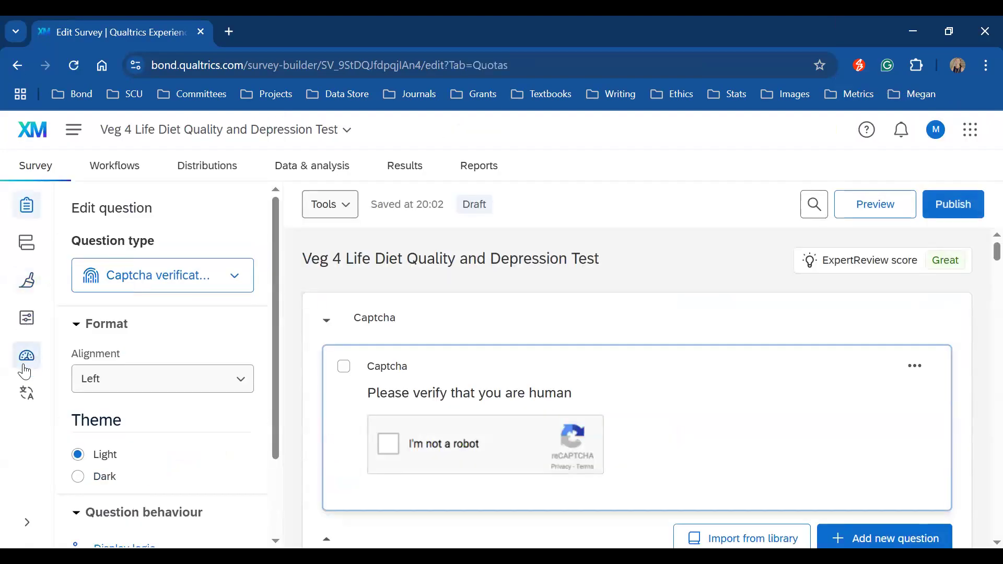
click(25, 325)
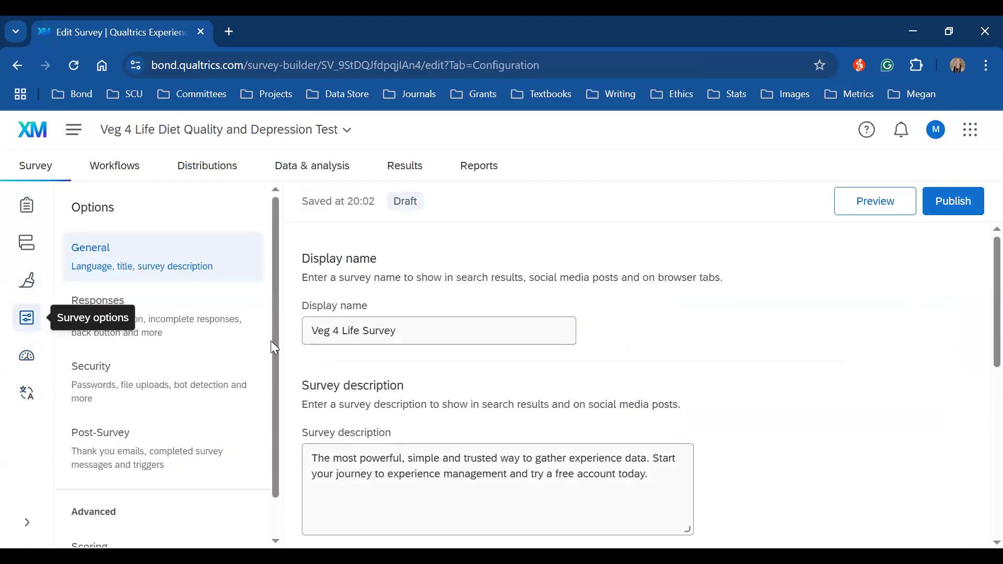
Step: Recheck Scoring and Responses settings, then return to the builder at the Captcha question
scroll(279, 432, down, 1)
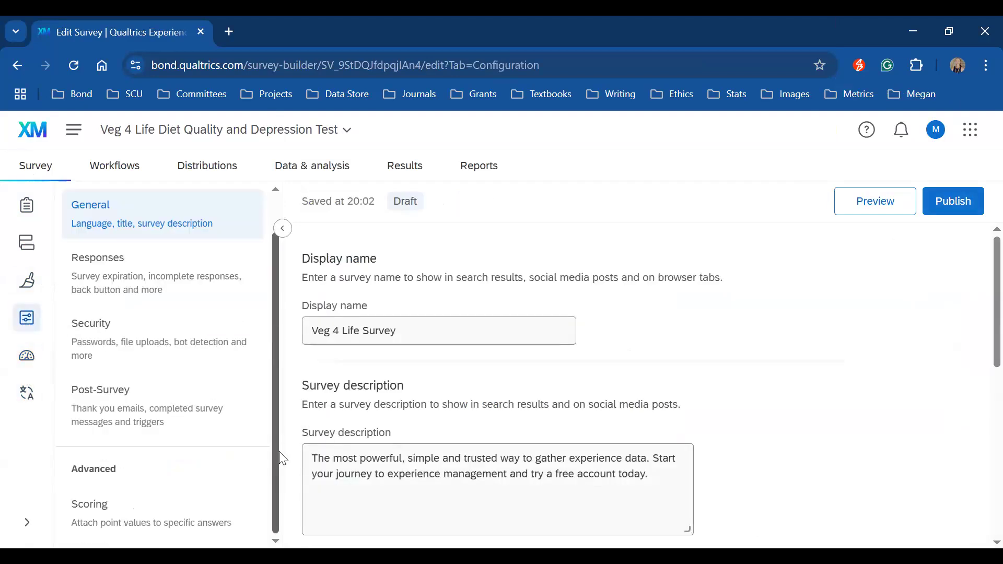
click(98, 509)
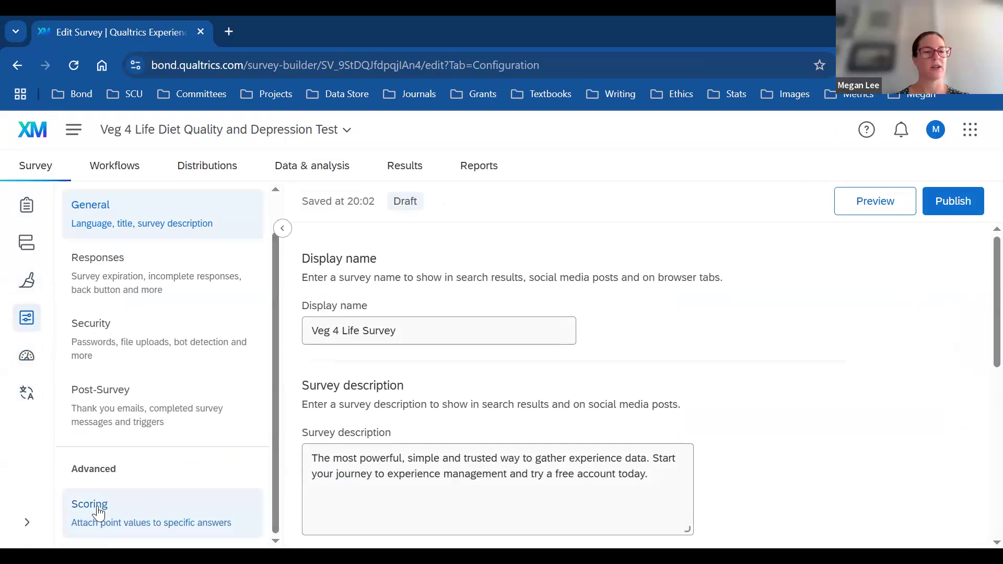
click(218, 277)
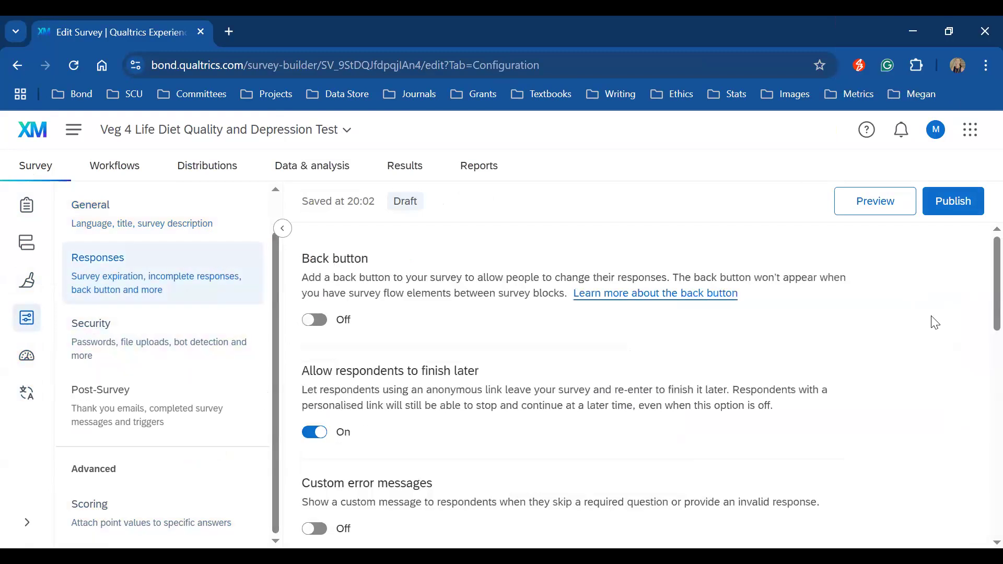
scroll(978, 418, down, 10)
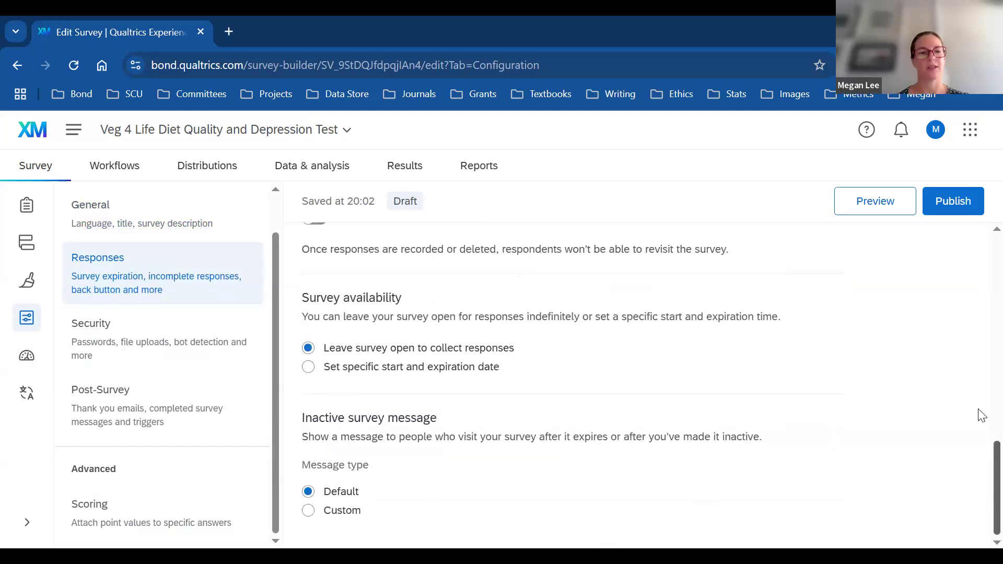
scroll(979, 414, up, 10)
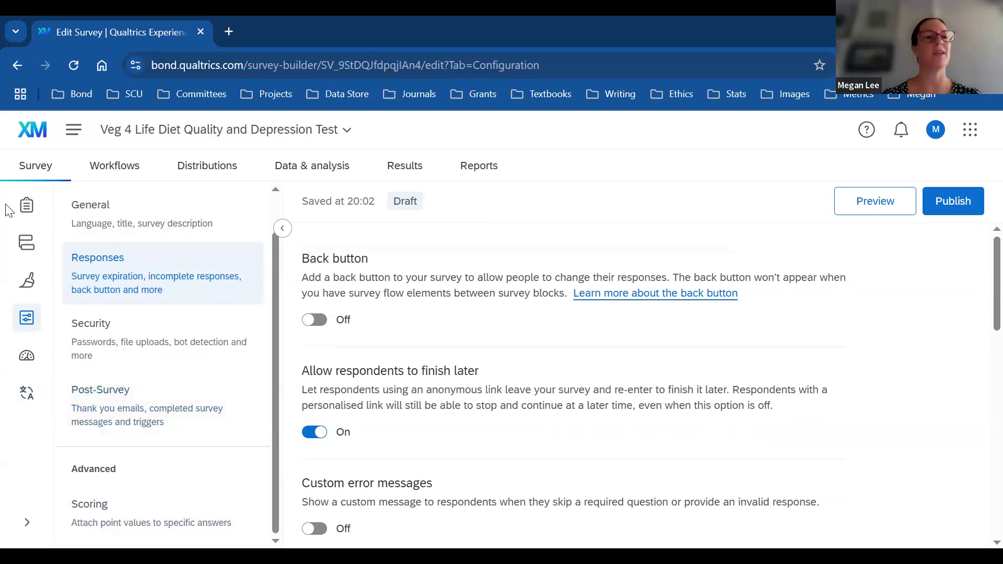
click(27, 212)
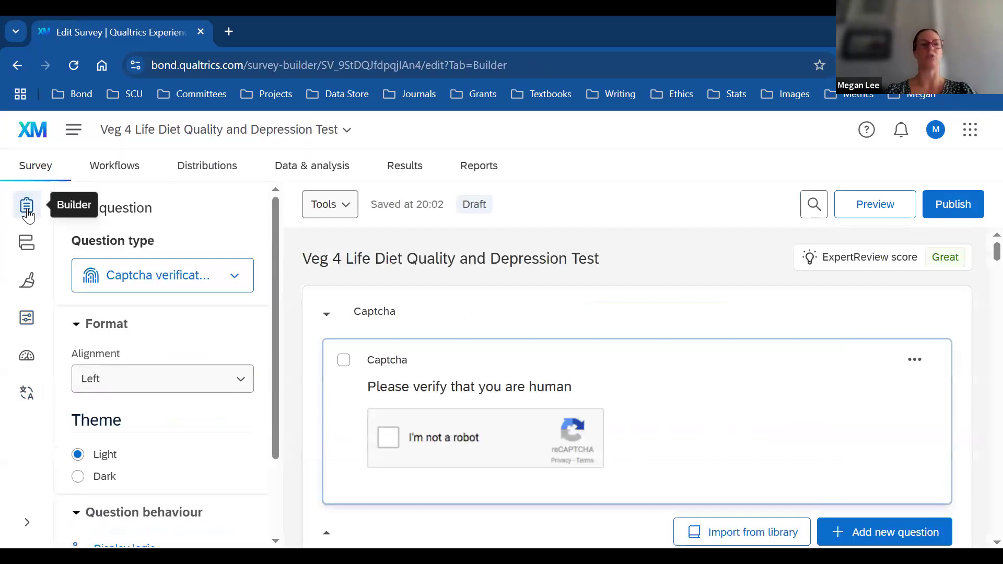